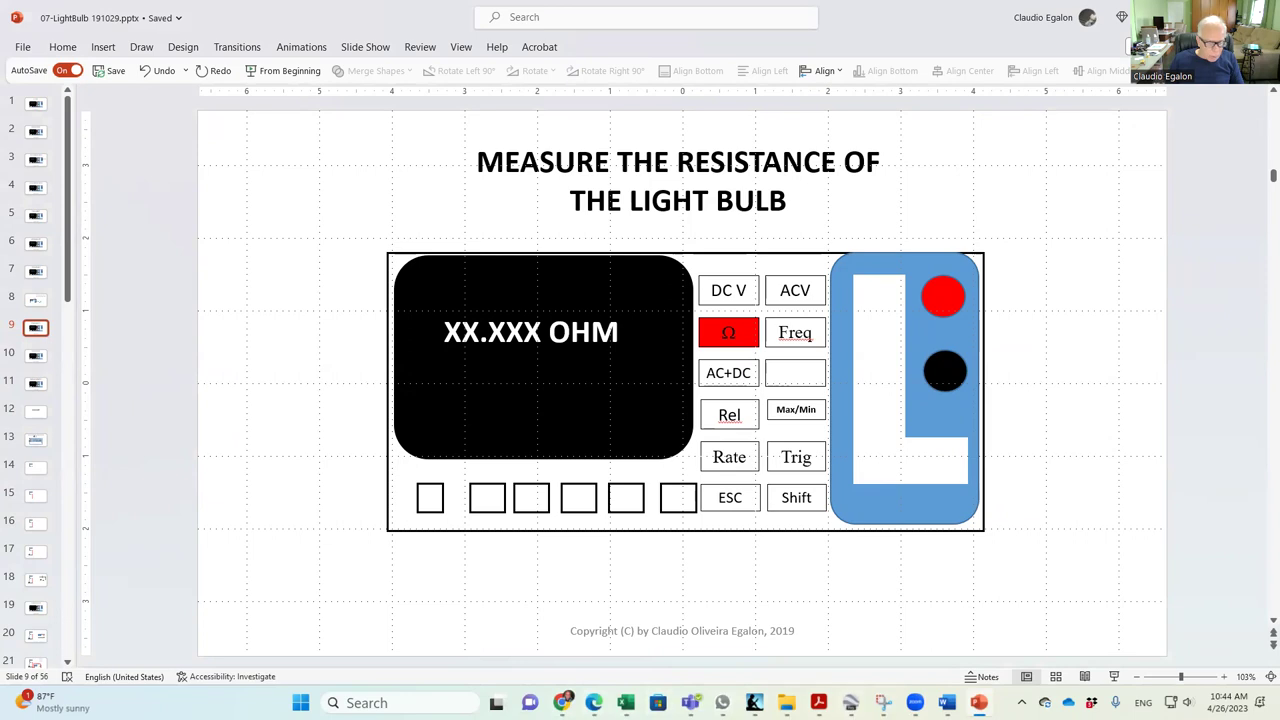
In the 00-P07Notes Word document, extend procedure item 1 with ": the resistor can NOT be connected to any circuit".
mouse_move(946, 703)
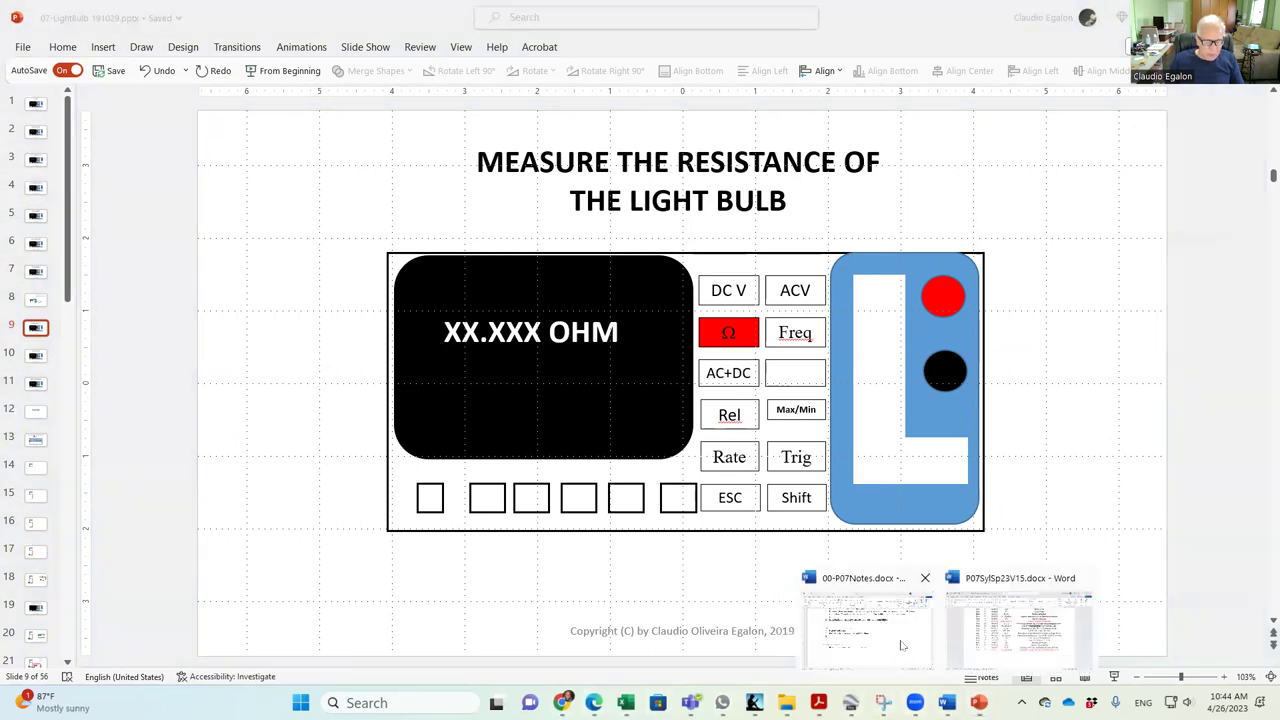
click(901, 645)
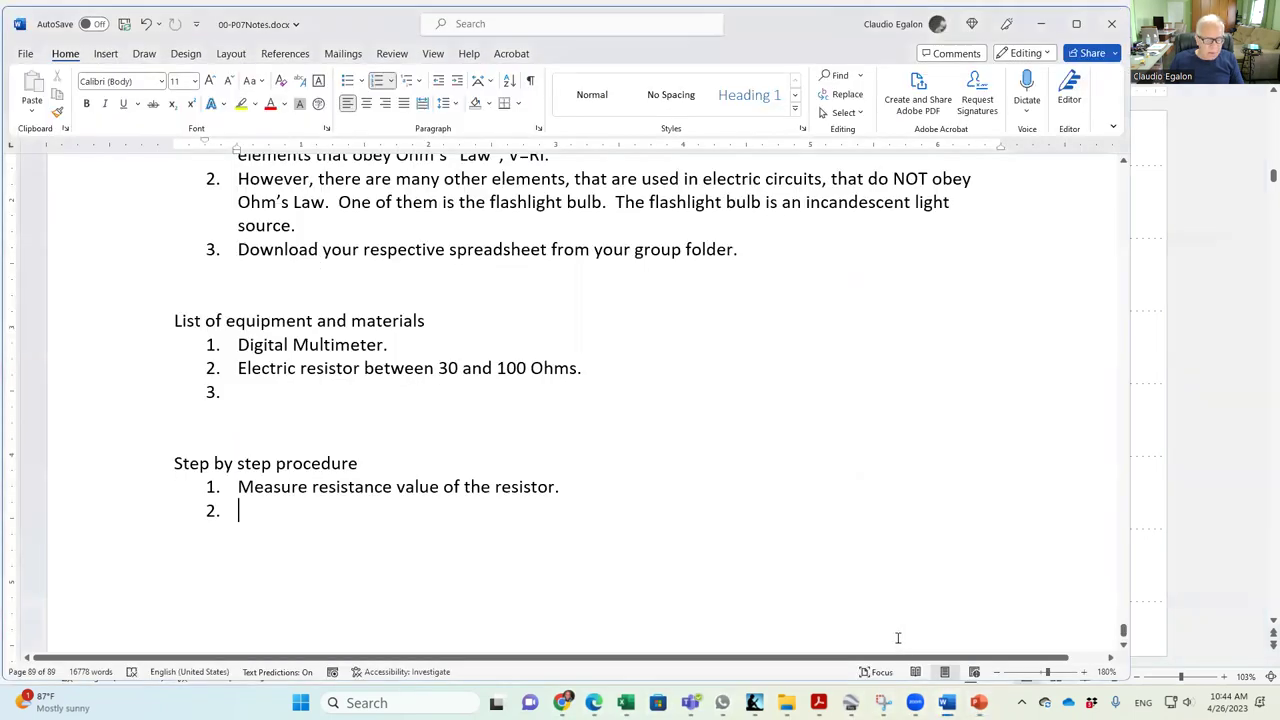
click(556, 487)
key(BackSpace)
text(: THE RE)
key(BackSpace)
key(BackSpace)
key(BackSpace)
key(BackSpace)
key(BackSpace)
key(BackSpace)
key(Caps_Lock)
text(the re)
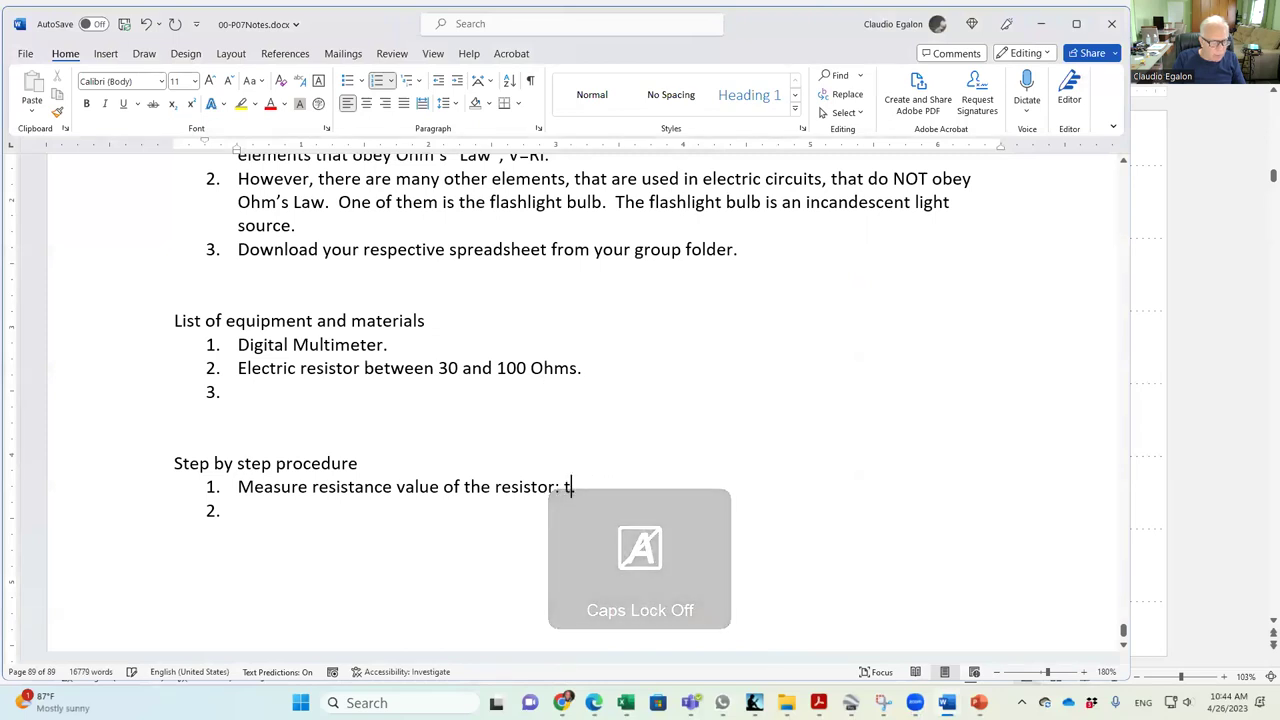
text(sita)
key(BackSpace)
key(BackSpace)
text(stor can no)
key(BackSpace)
key(BackSpace)
key(Caps_Lock)
text(NOT)
key(Caps_Lock)
text(be connecte)
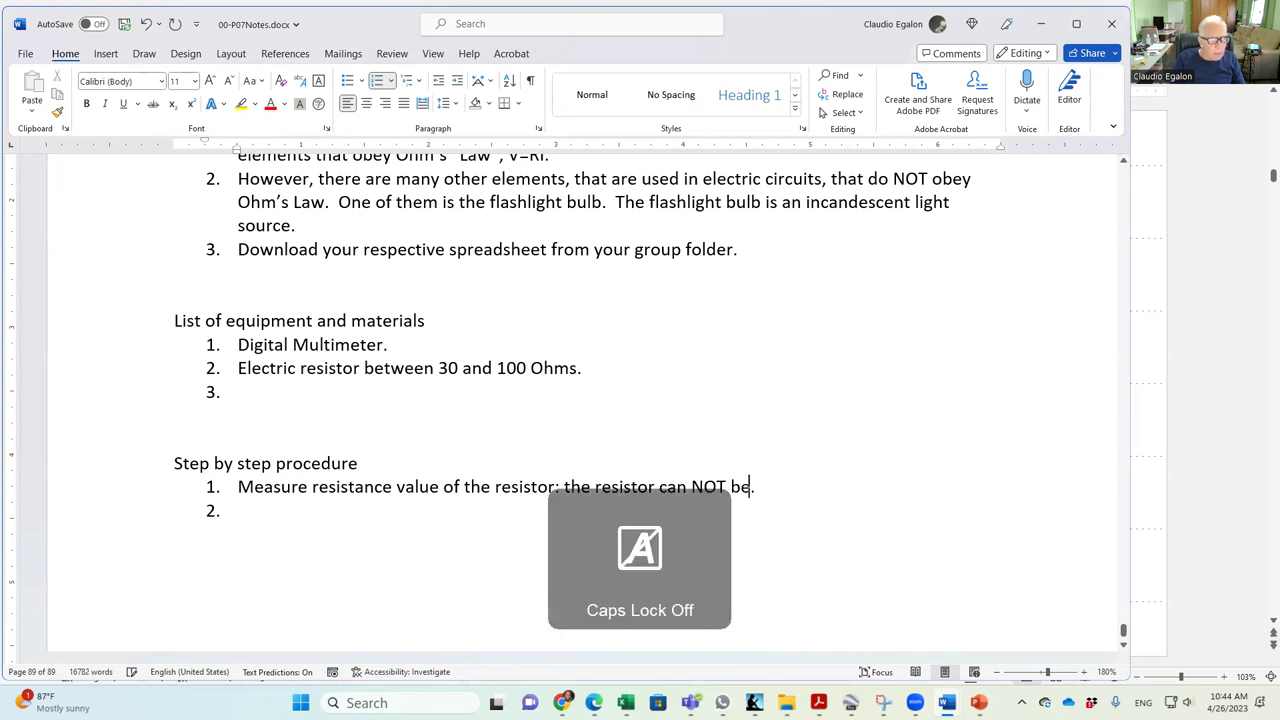
text(d toan)
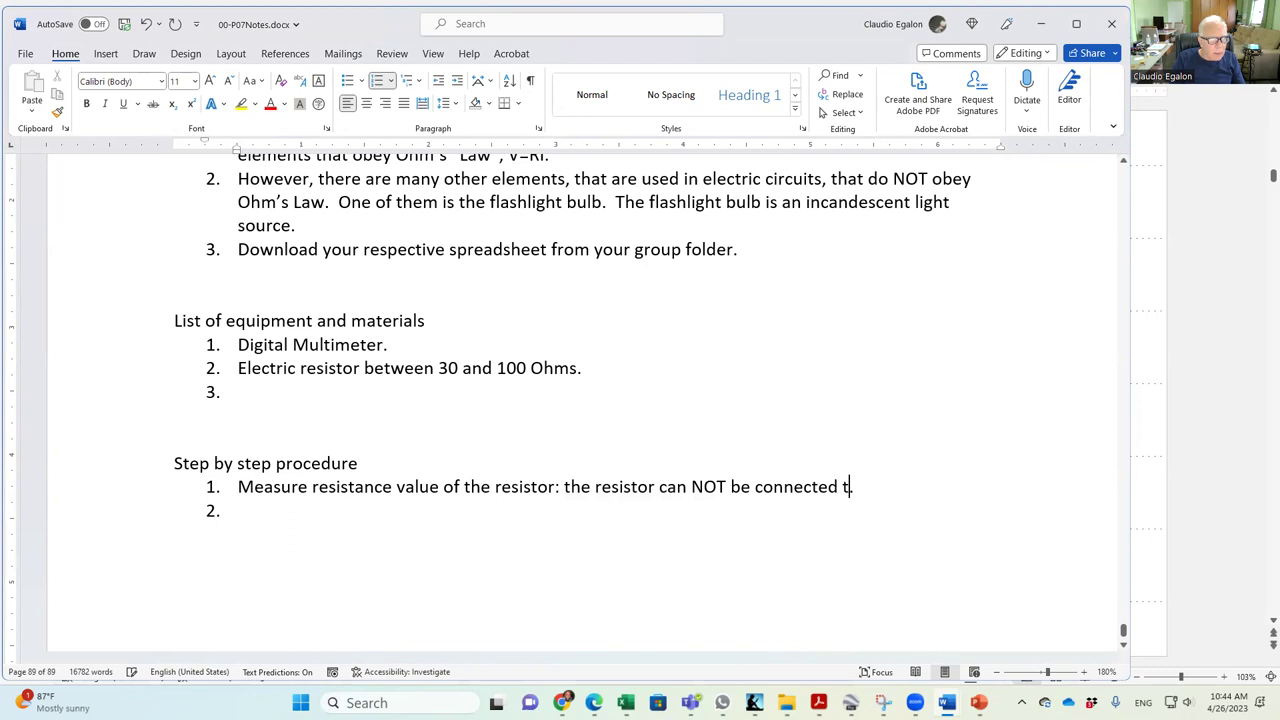
key(BackSpace)
key(BackSpace)
text(any circuit)
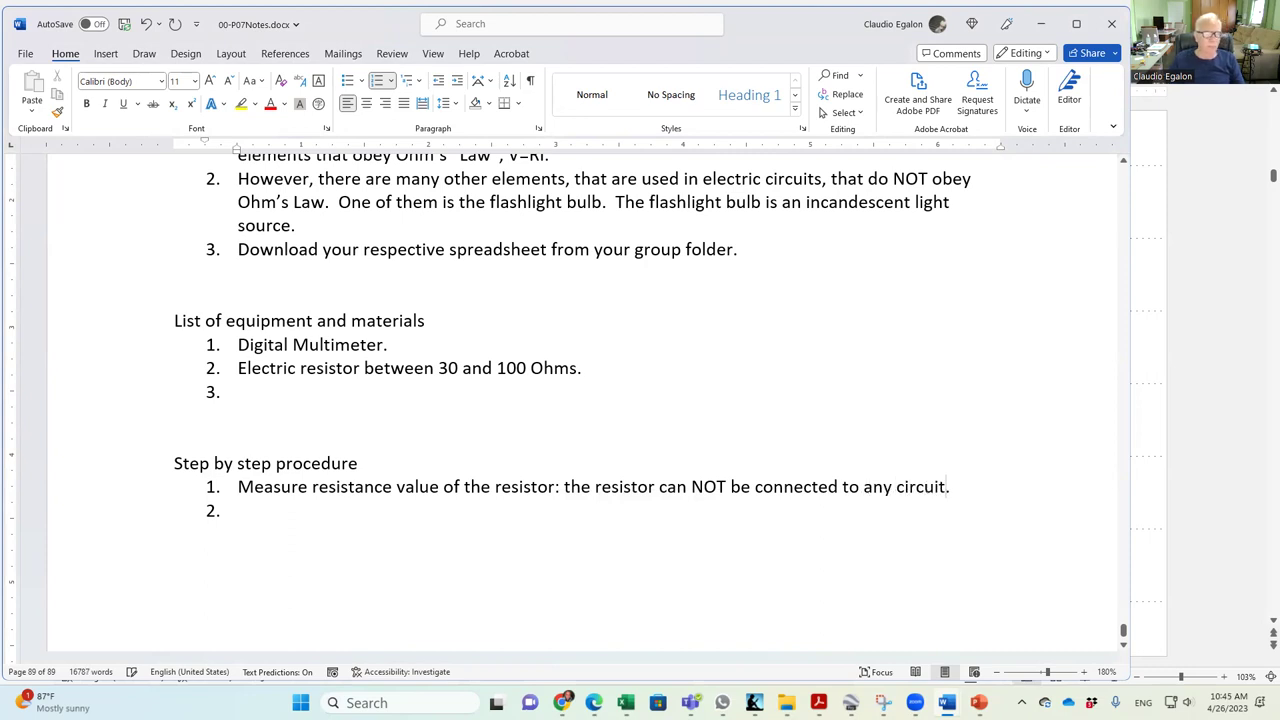
Copy procedure item 1 about measuring the resistor and paste it as item 2.
click(125, 495)
key(ctrl+c)
key(Down)
key(ctrl+v)
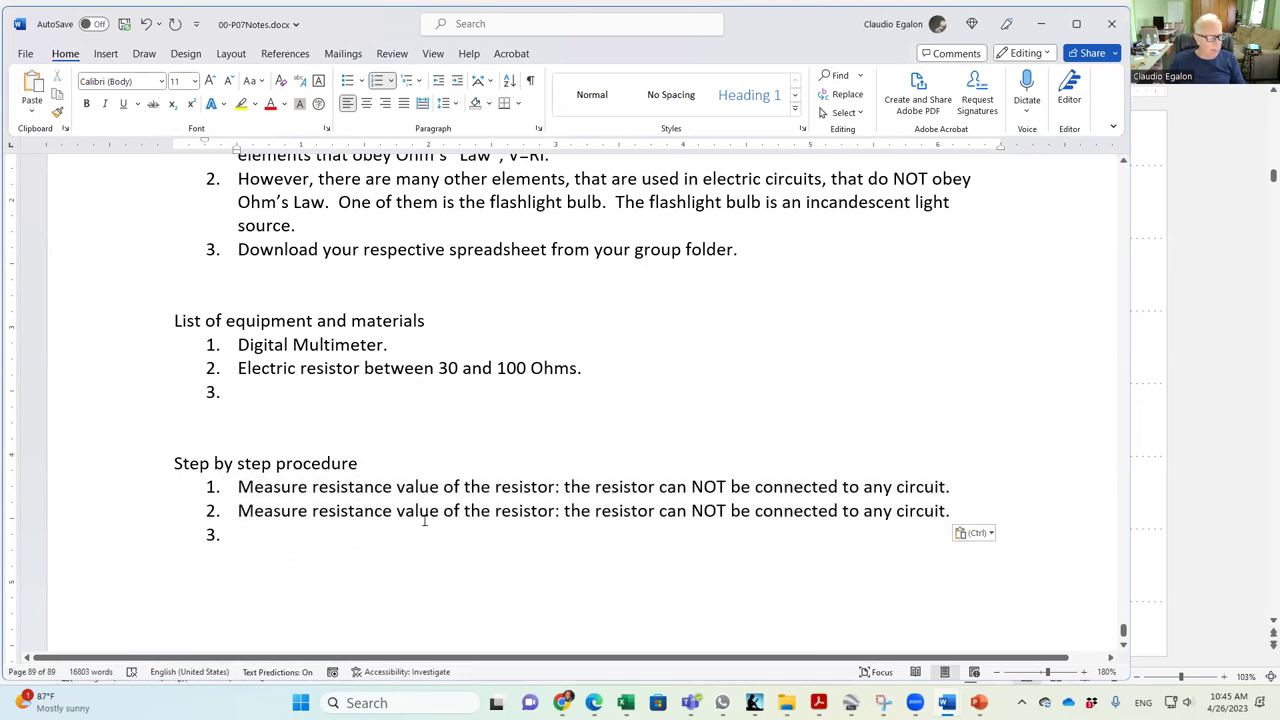
Reword procedure item 2 to "Measure resistance value of the light bulb while disconnect from any circuit.".
double_click(510, 511)
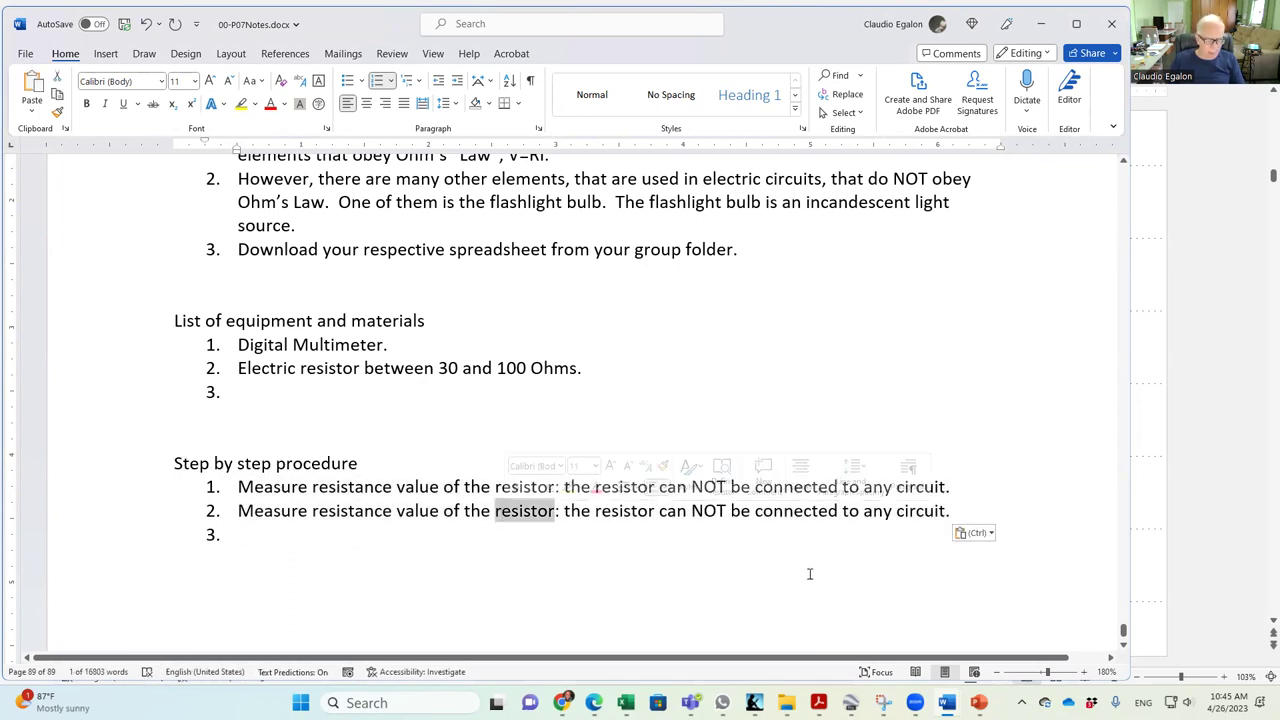
text(light bu)
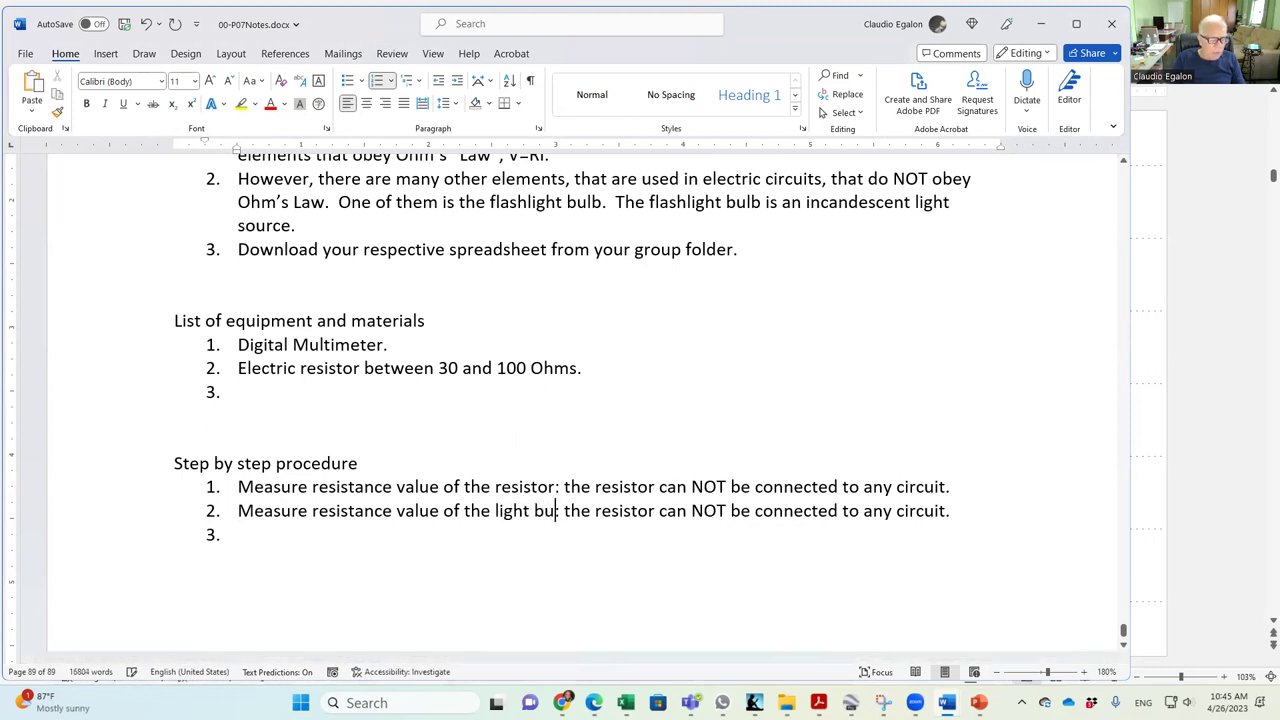
text(lb while disconnect from any circuit.)
key(Return)
click(138, 536)
key(Delete)
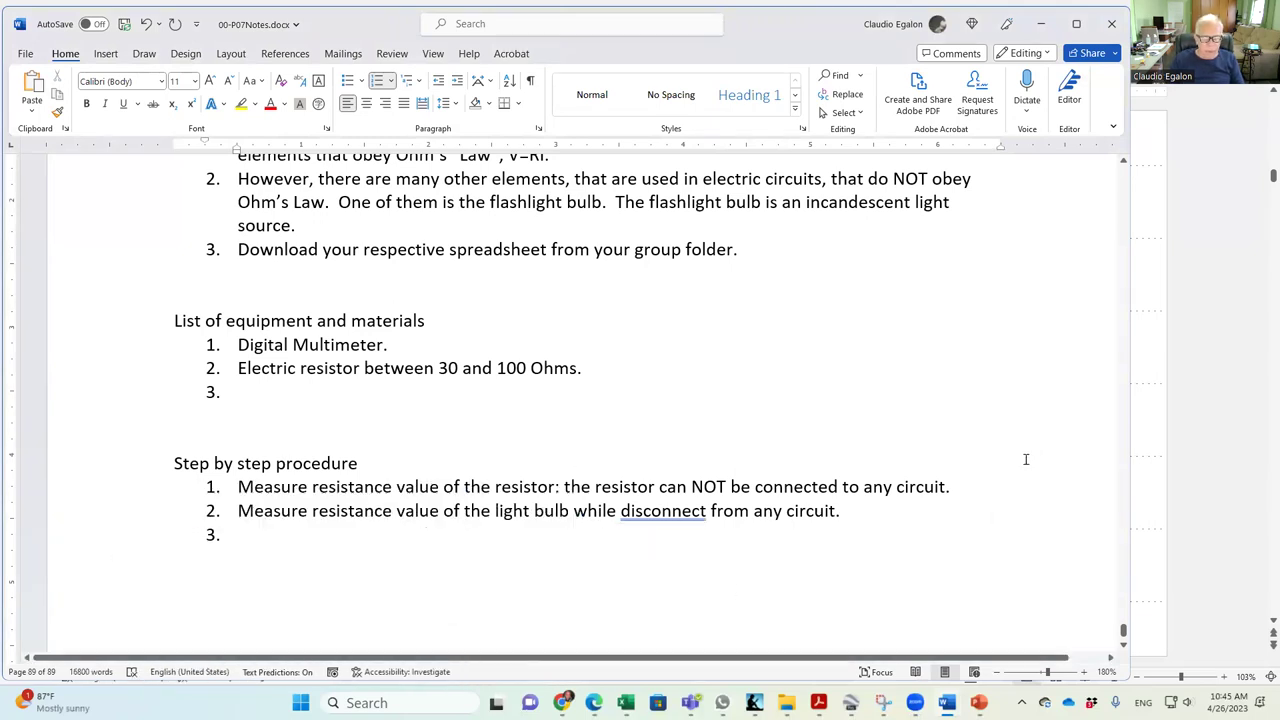
Add "(unloaded resistor)" at the end of procedure item 1, before the period.
click(943, 487)
key(Delete)
text((unl)
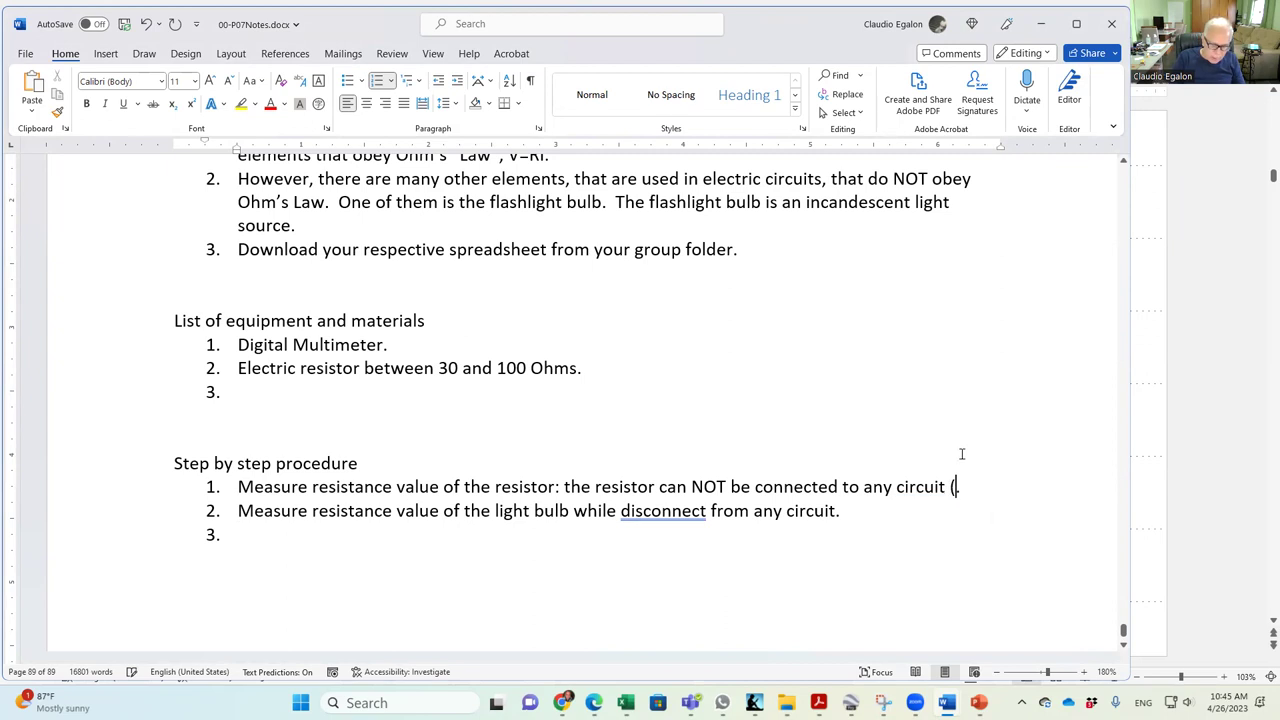
text(oaded resi)
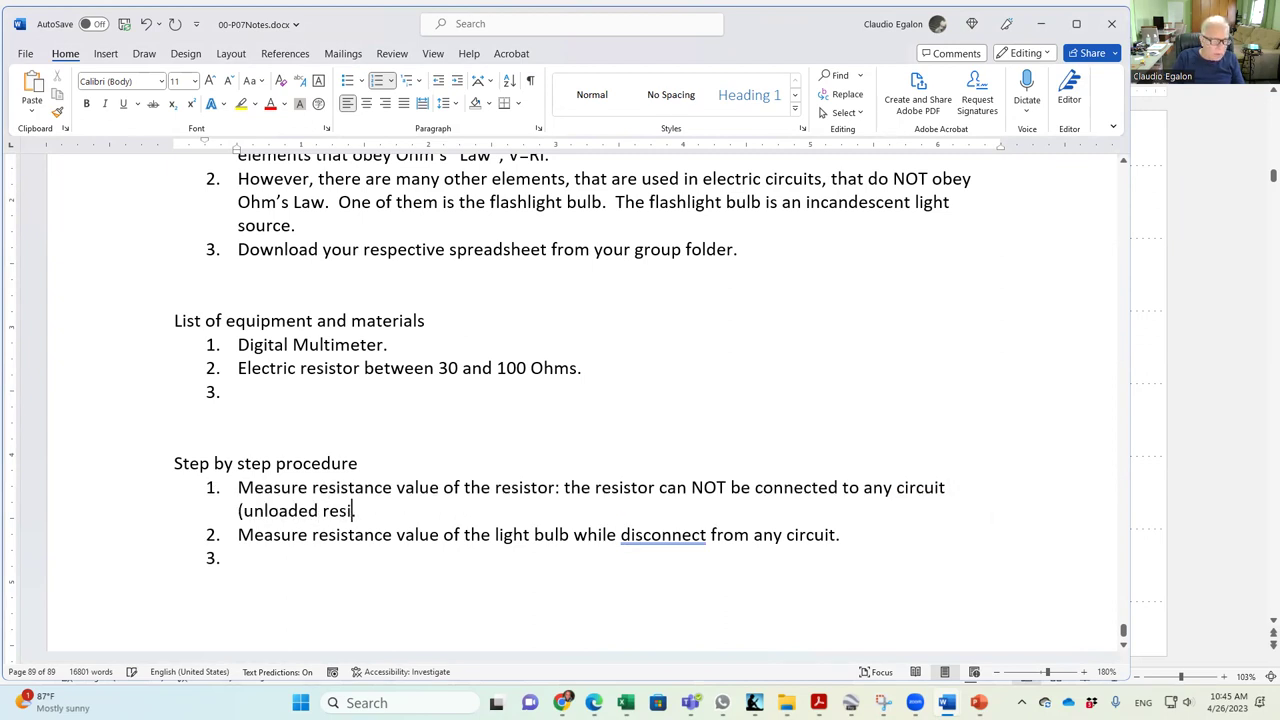
text(stor).)
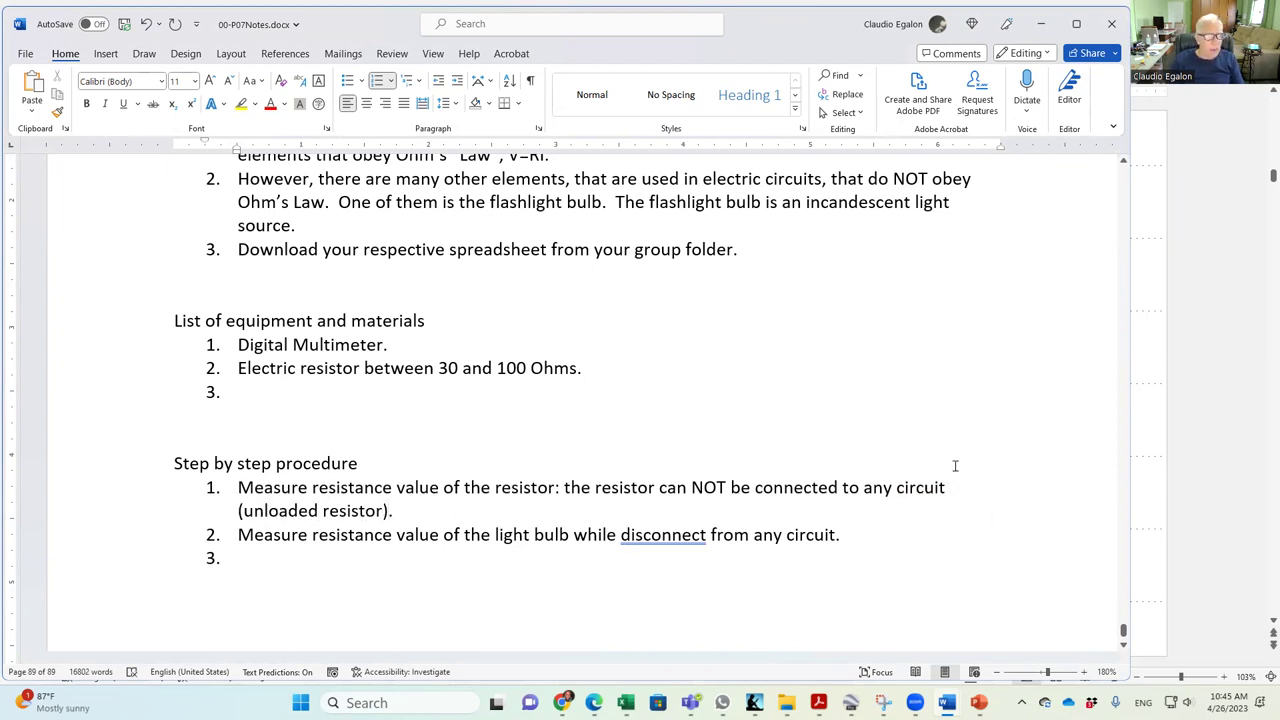
In procedure item 2, correct "disconnect" to "disconnected" and add "(unloaded light bulb)" before the final period.
double_click(689, 543)
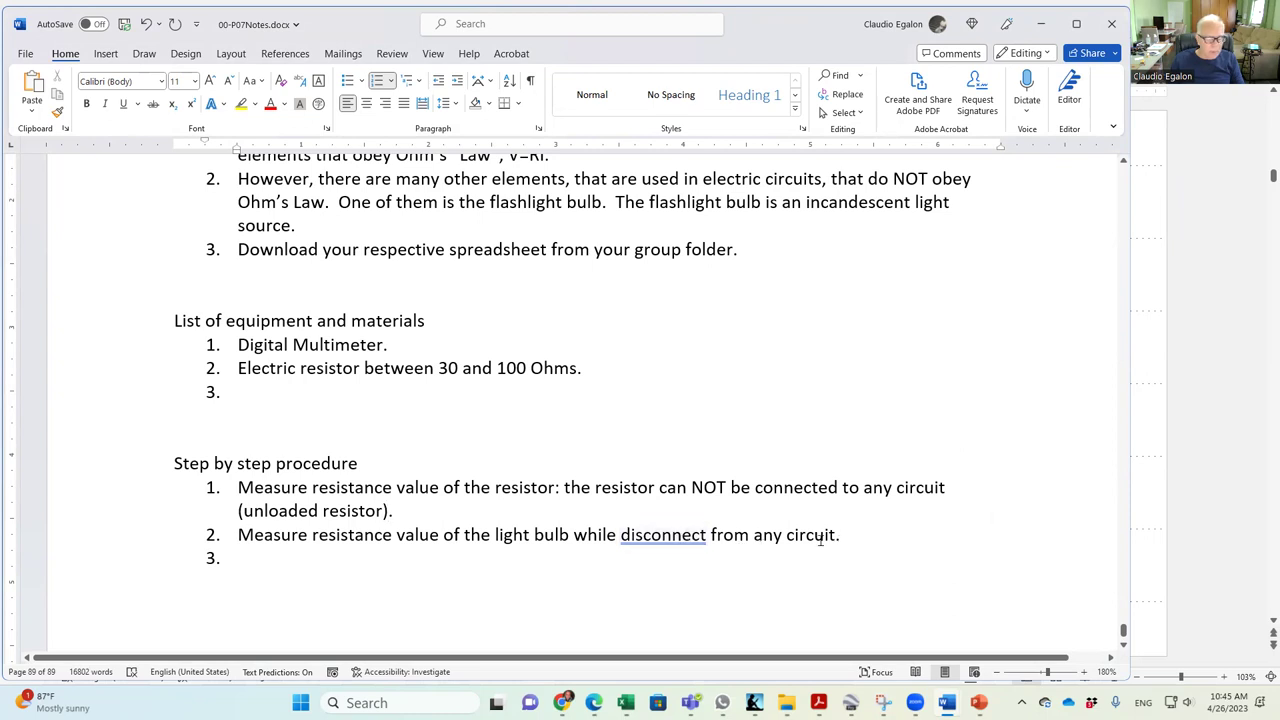
click(709, 536)
text(ed)
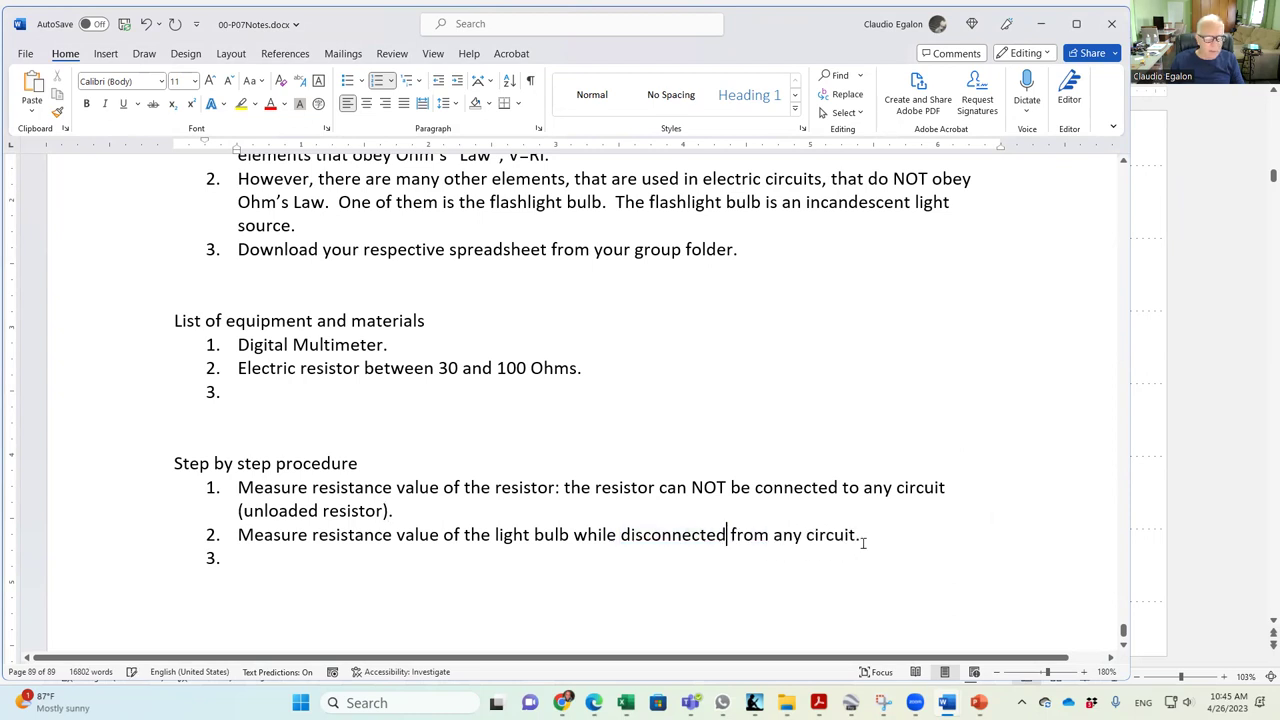
click(856, 534)
text((ulk)
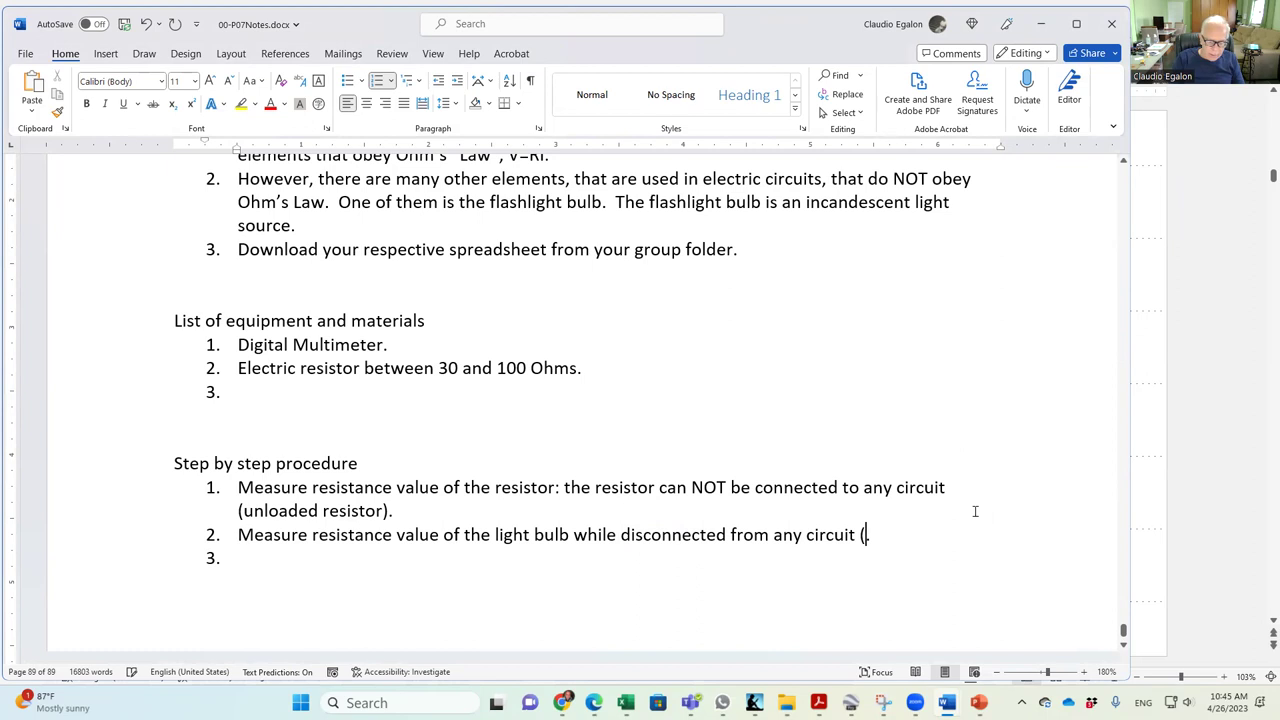
key(BackSpace)
key(BackSpace)
text(nloaded )
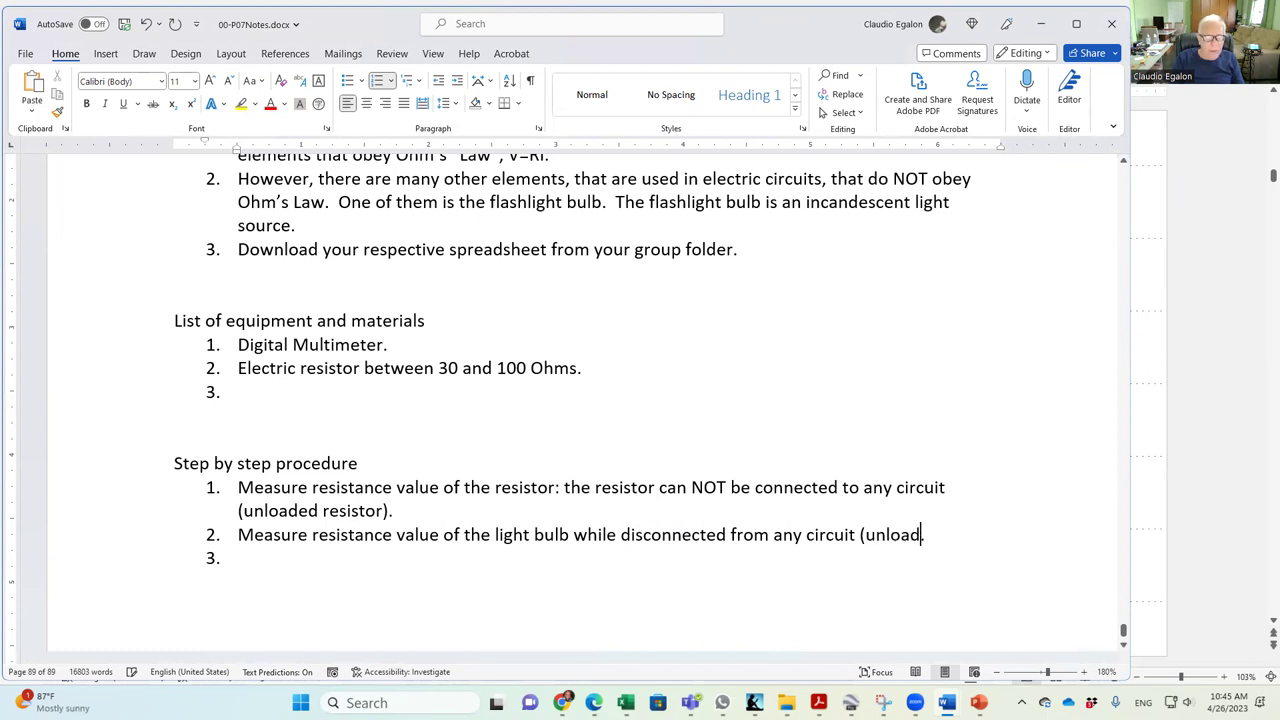
text(light bult))
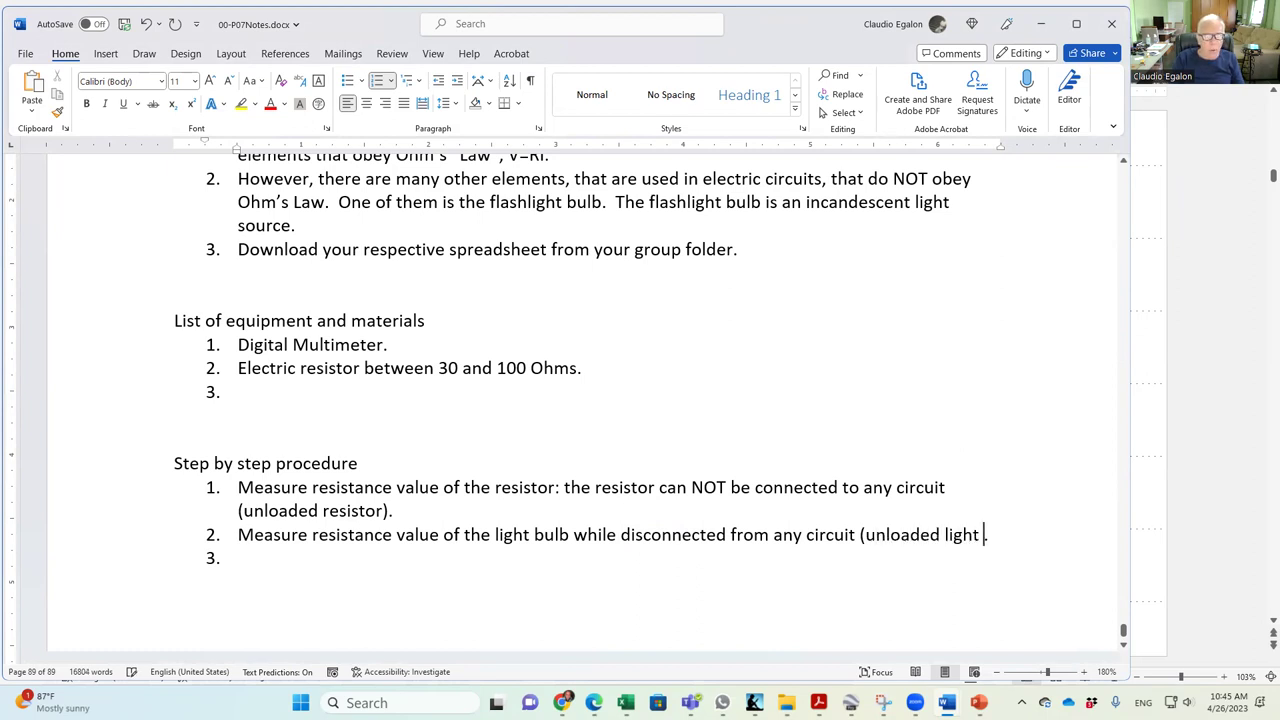
key(BackSpace)
key(BackSpace)
key(BackSpace)
text(lb)
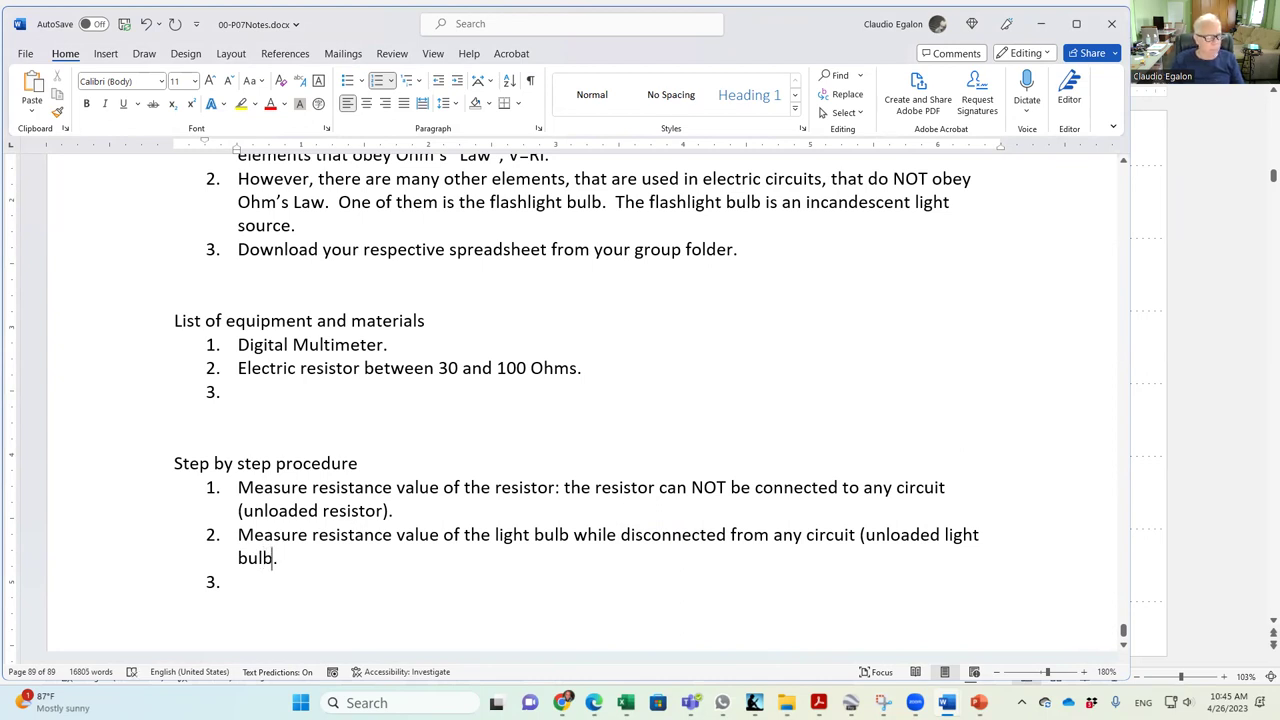
text())
Switch to the P07L07G09.xlsx workbook in Excel to view the resistor and light bulb resistance cells.
mouse_move(978, 703)
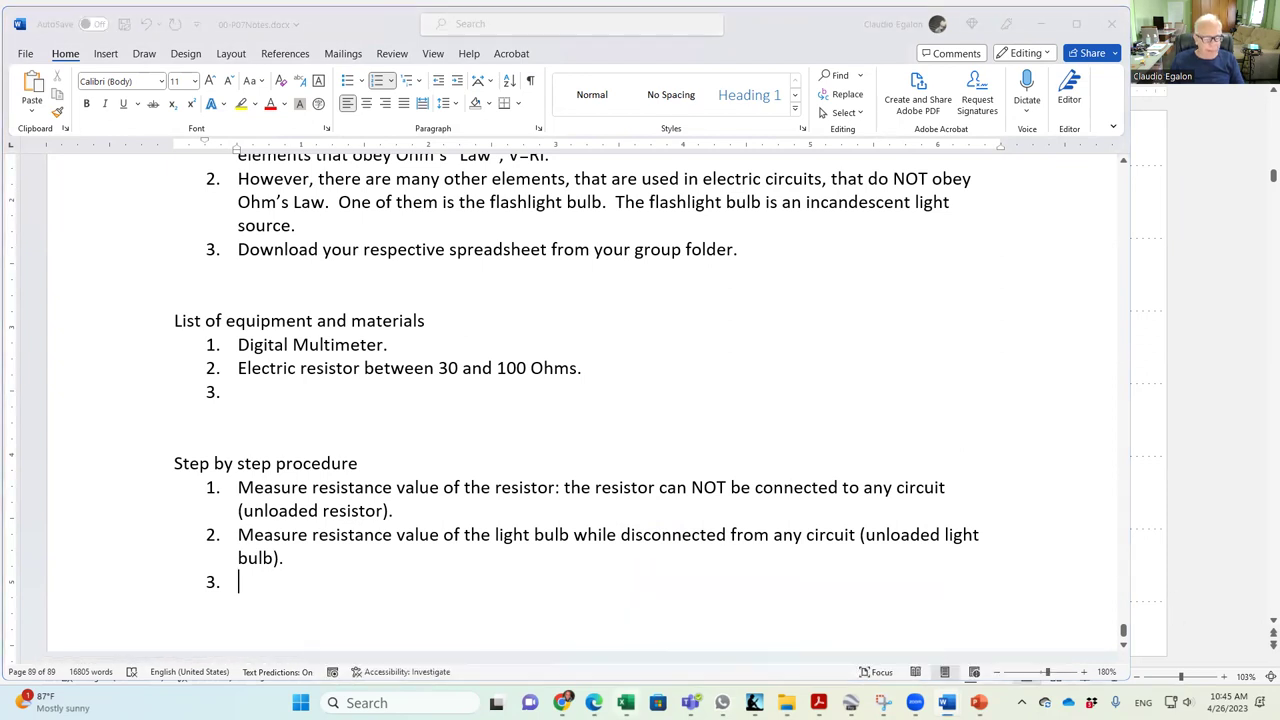
click(626, 701)
click(840, 643)
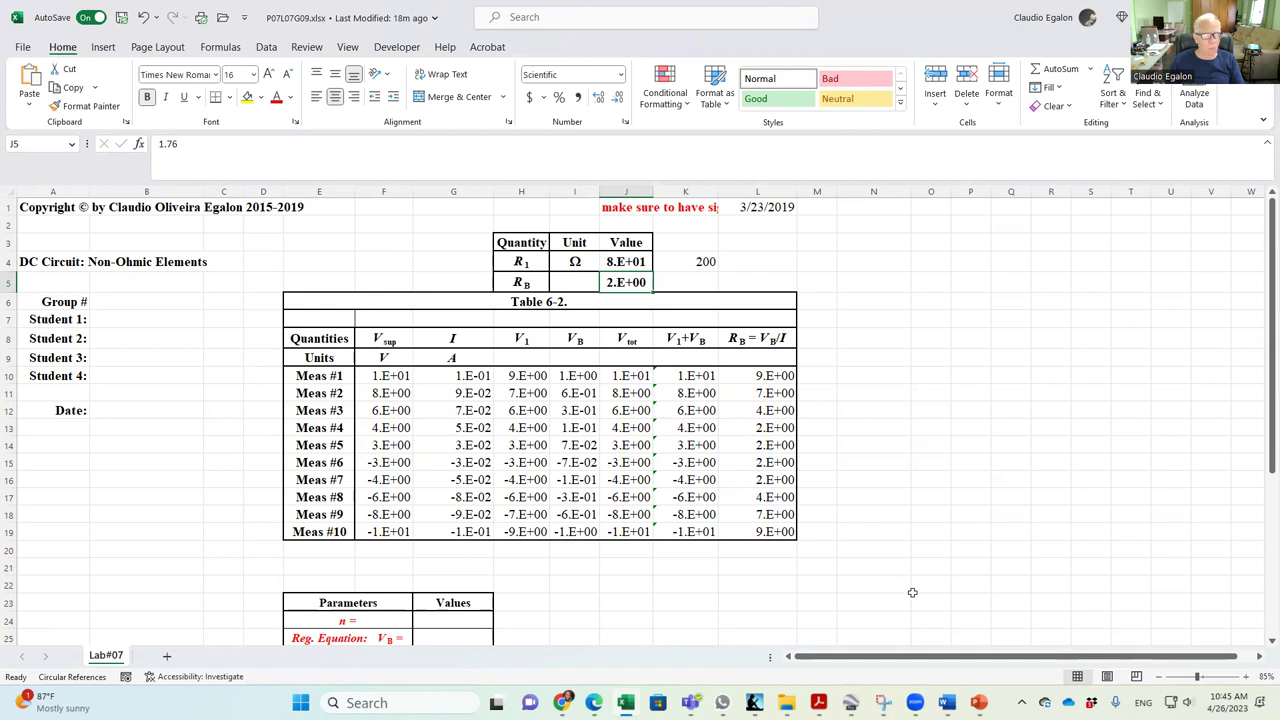
Switch to the 07-LightBulb PowerPoint presentation and read through to the slide "CONNECT LIGHT BULB IN SERIES WITH RESISTOR".
click(975, 635)
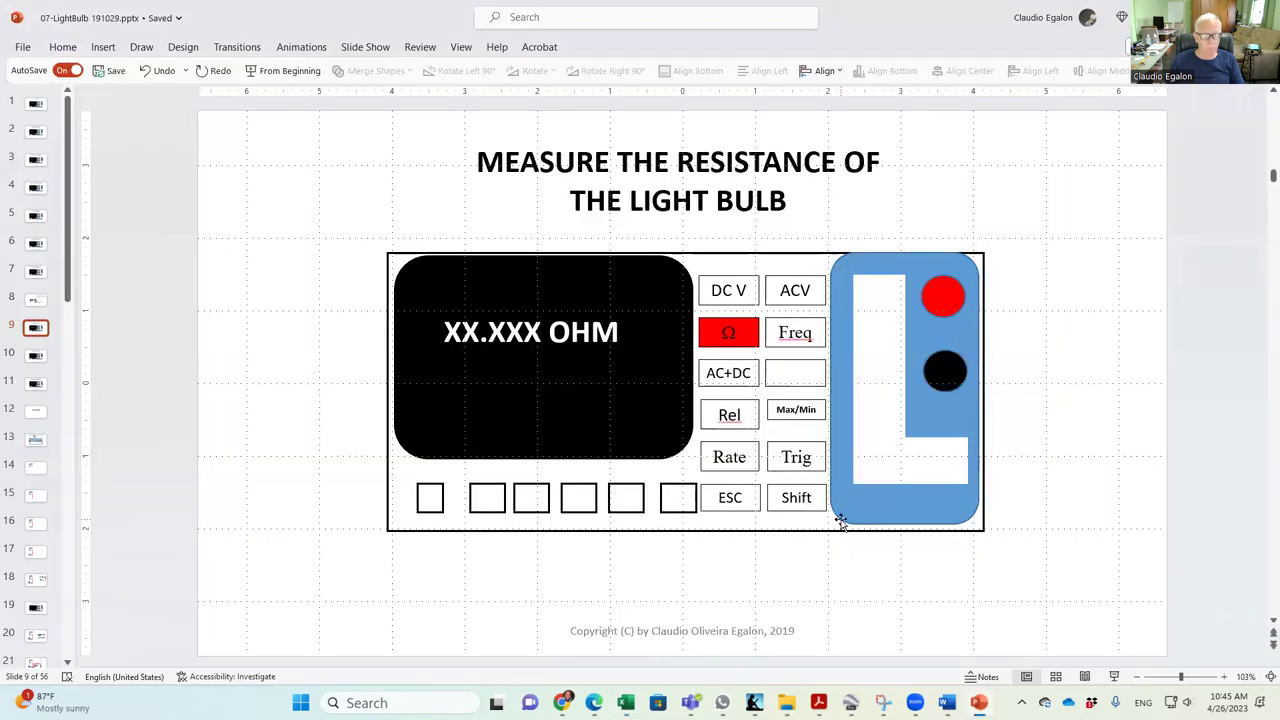
key(Page_Down)
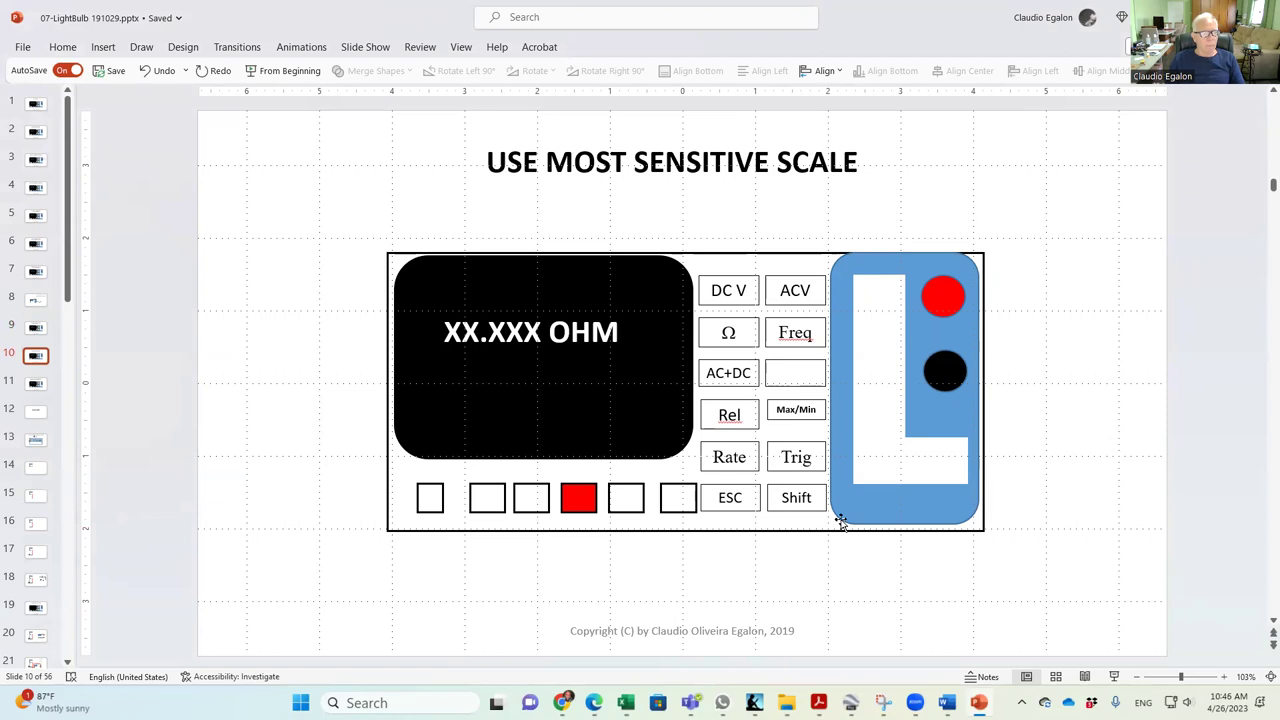
key(Page_Down)
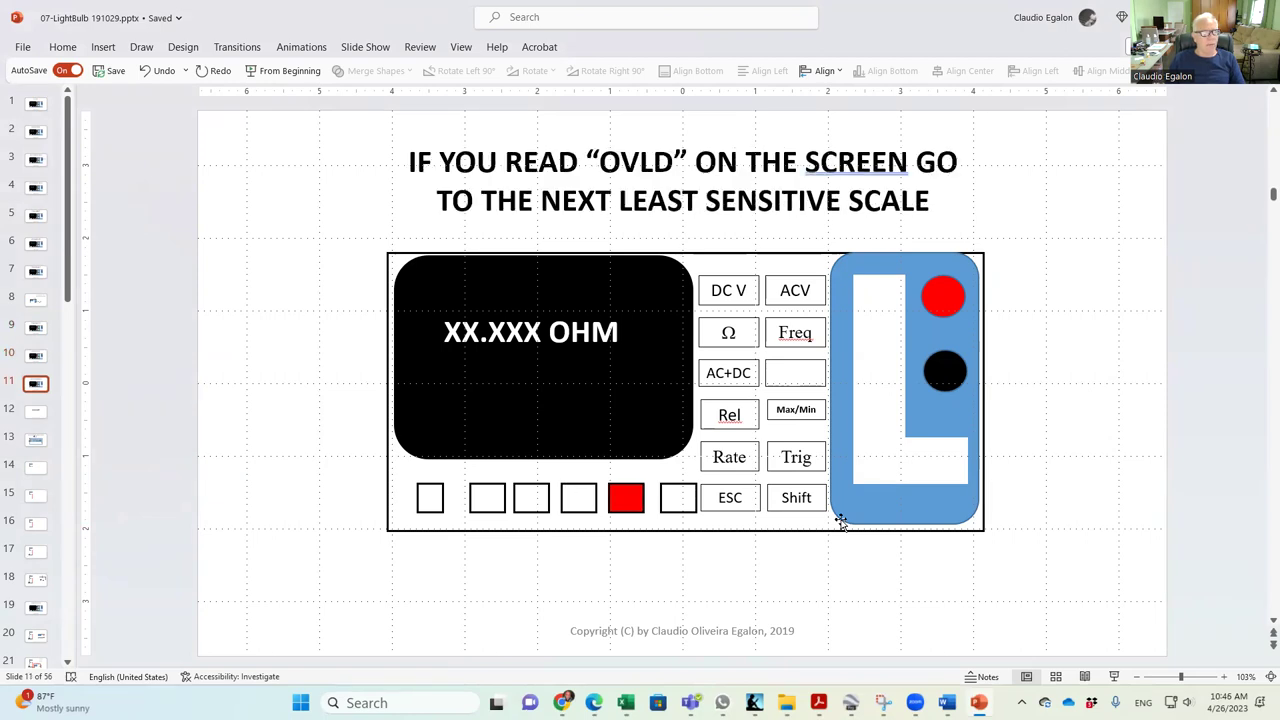
key(Page_Down)
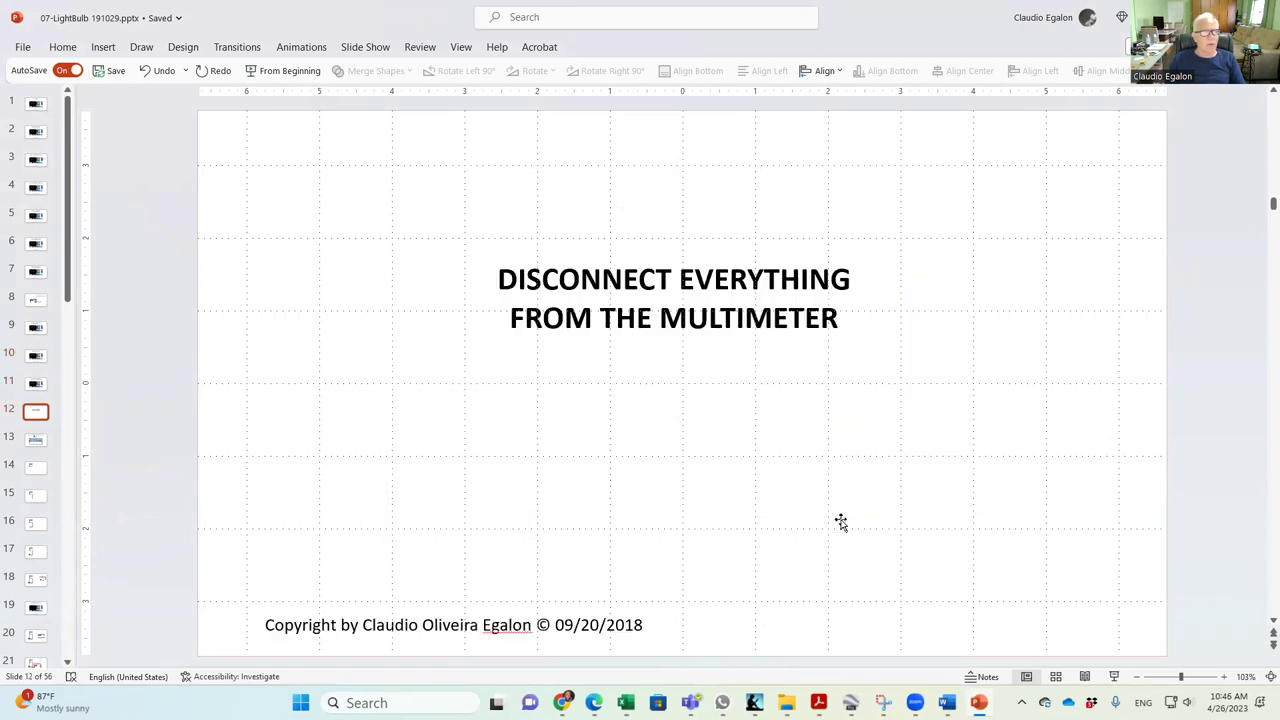
key(Page_Down)
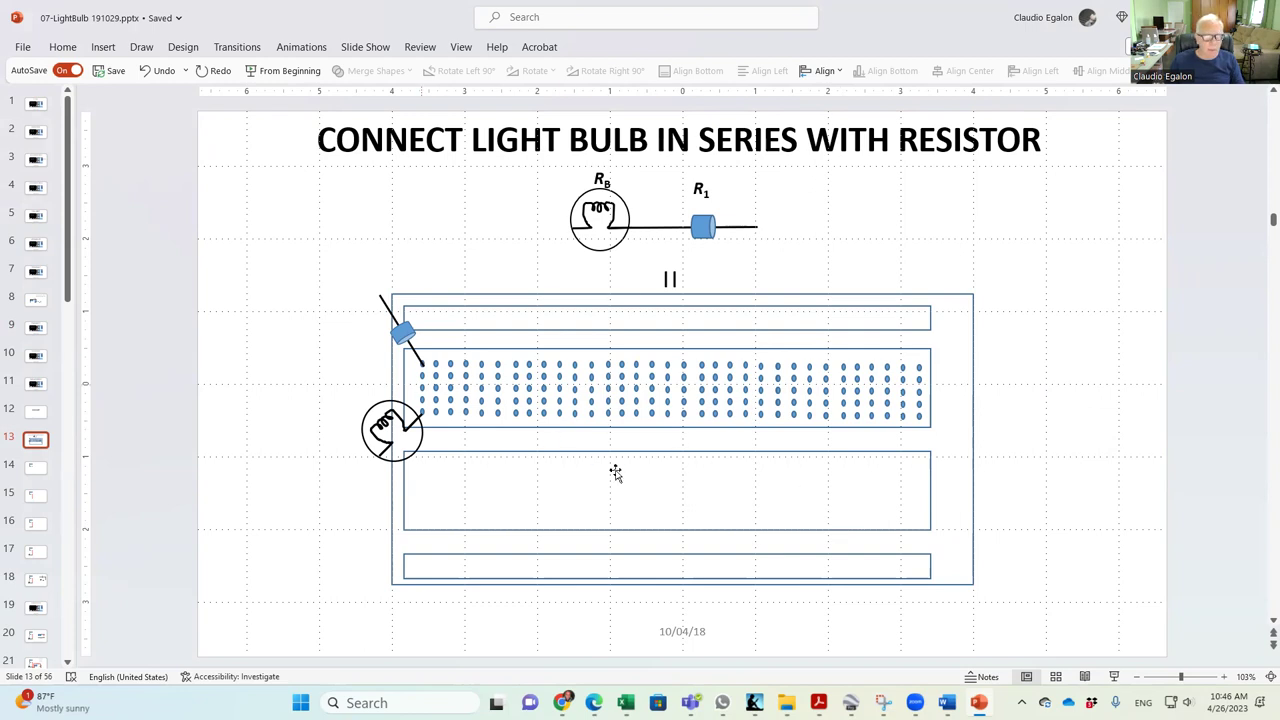
Return to the 00-P07Notes Word document and add "Protoboard or prototype board." as equipment item 3, followed by a new empty item.
mouse_move(946, 703)
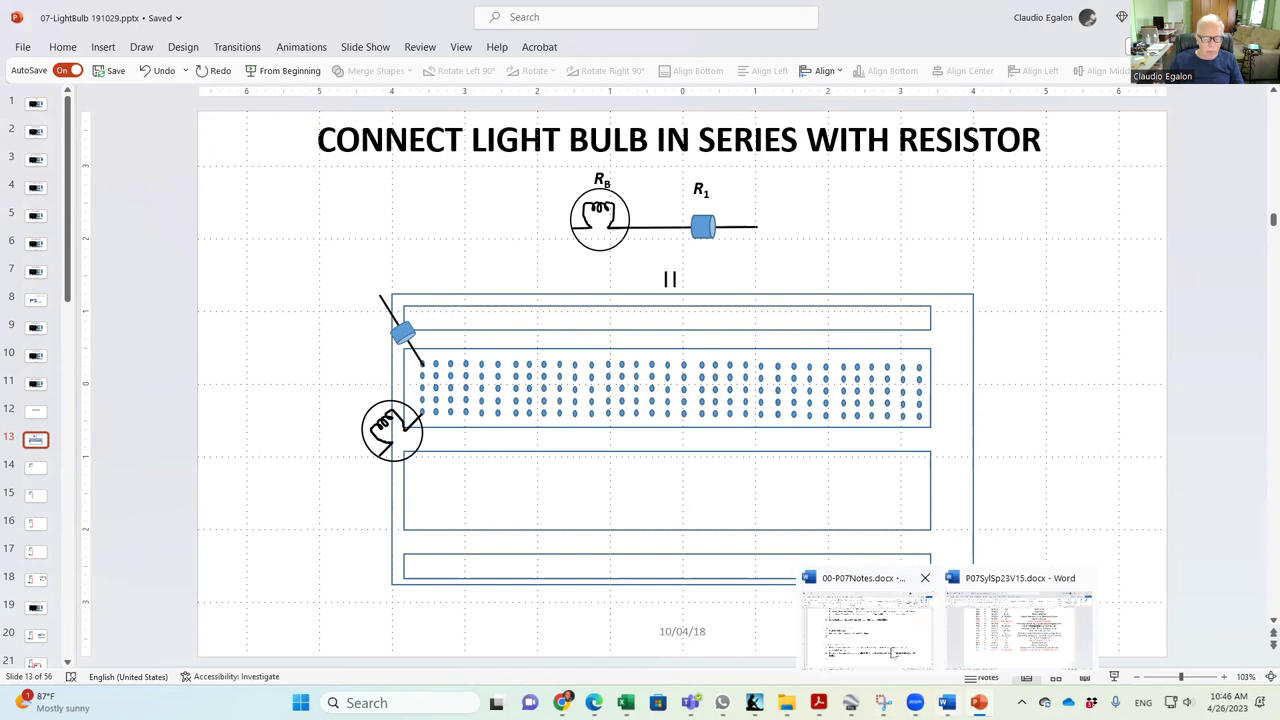
click(866, 622)
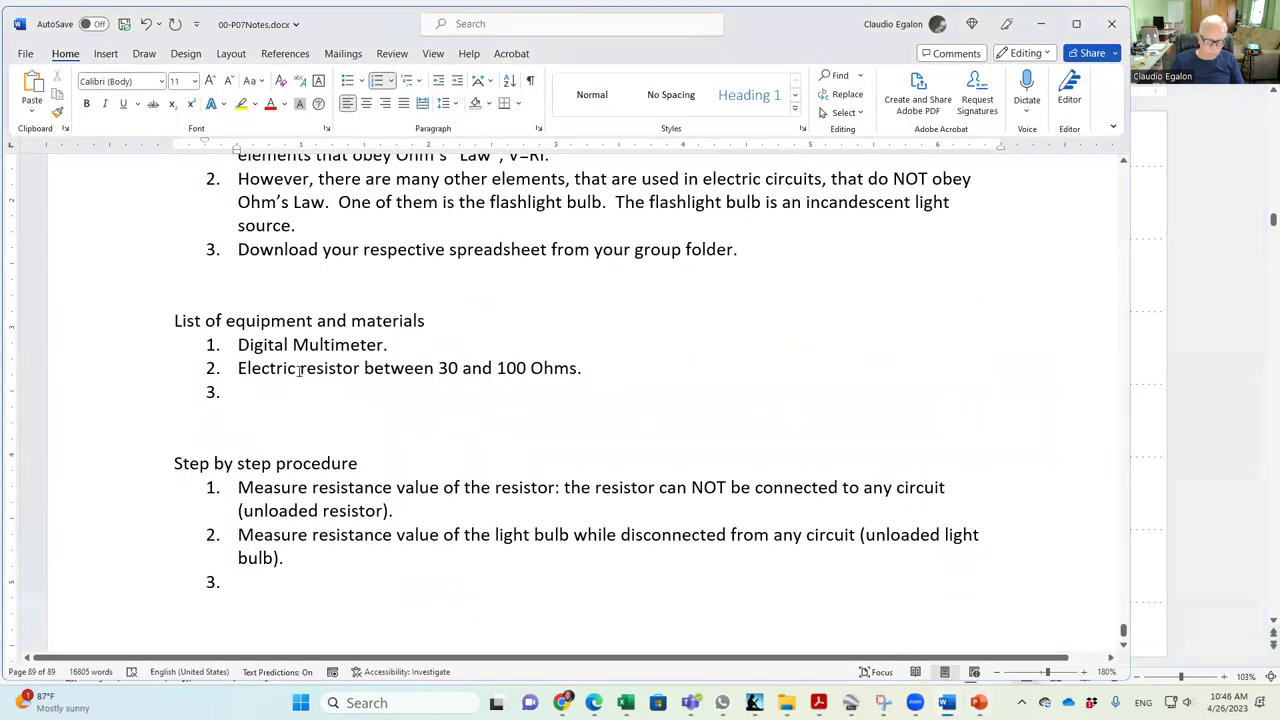
text(protoboard or prototype board.)
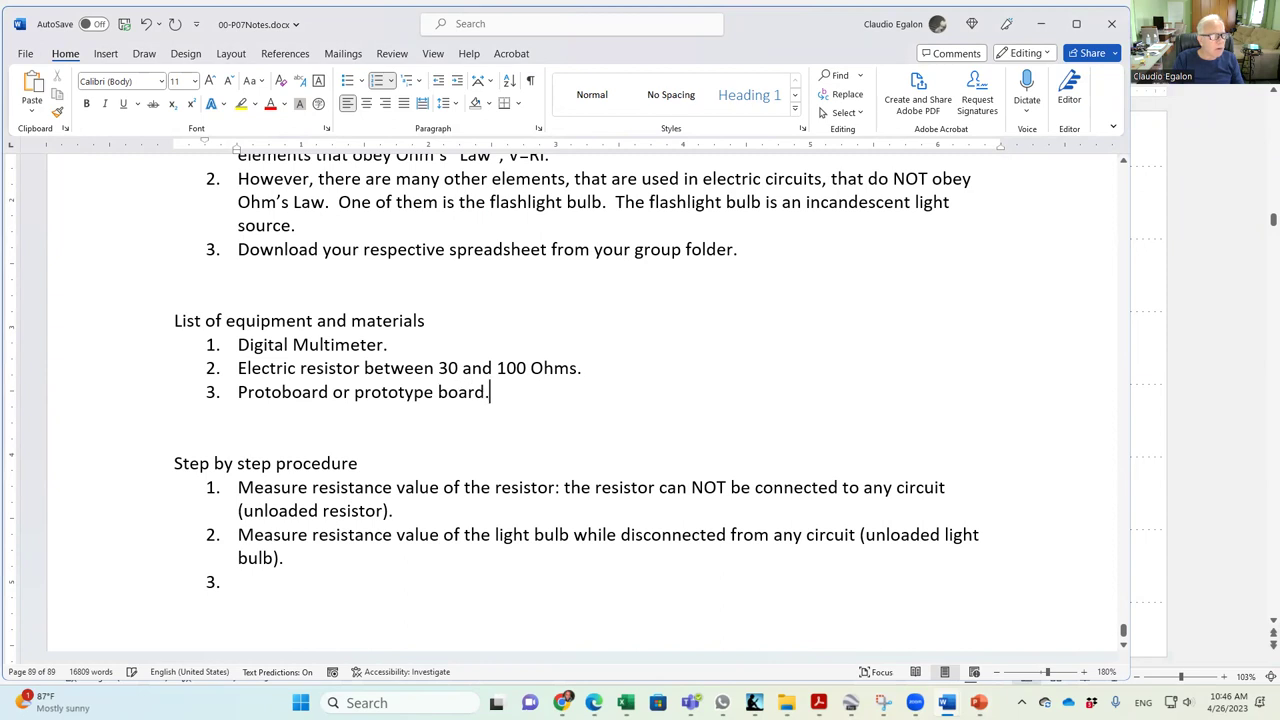
key(Return)
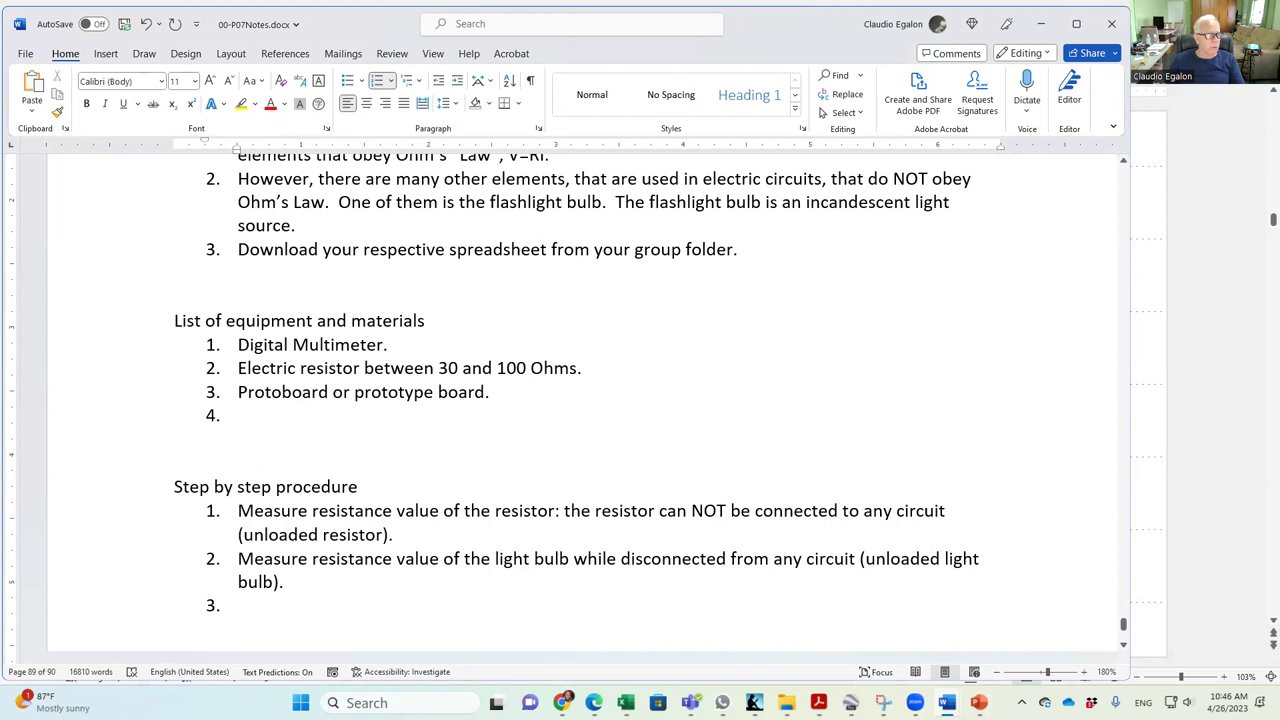
Enter "Connect resistor and light bulb in series using the proto board." as procedure item 3 and start an empty item 4.
key(Down)
key(Down)
key(Down)
key(Down)
key(Down)
key(Down)
key(Down)
key(Down)
text(Connect )
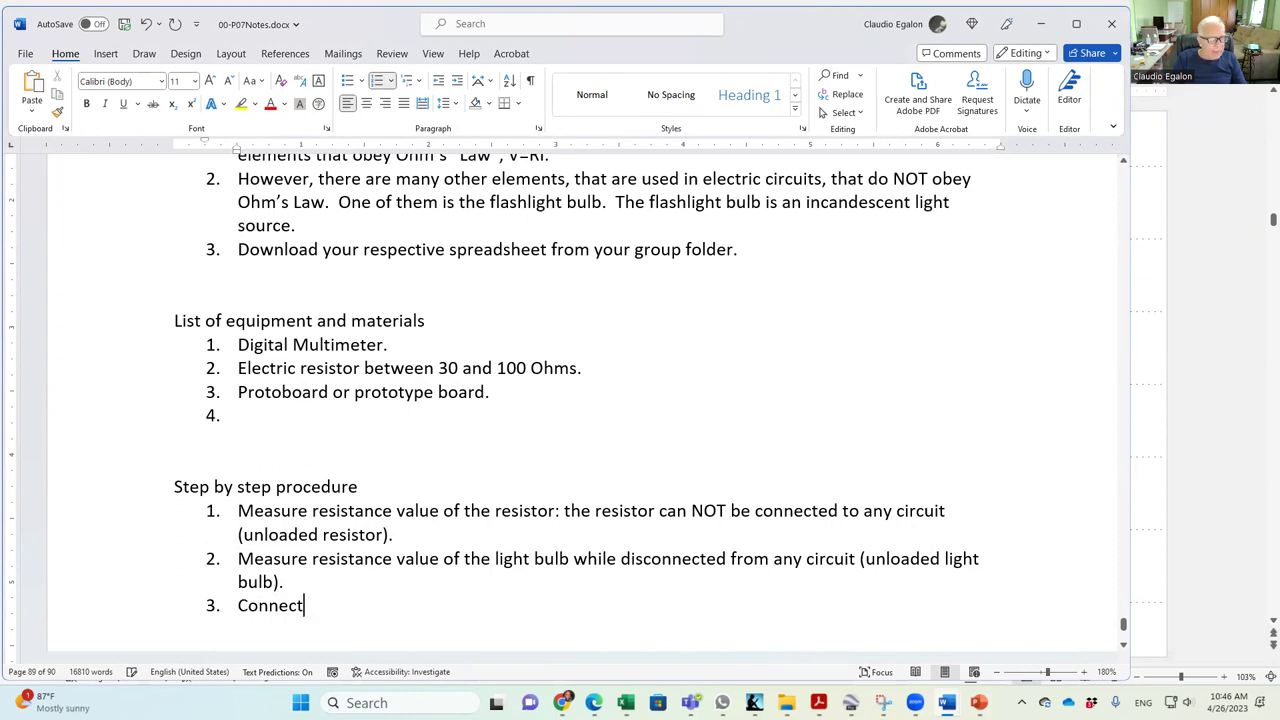
text(resistor and)
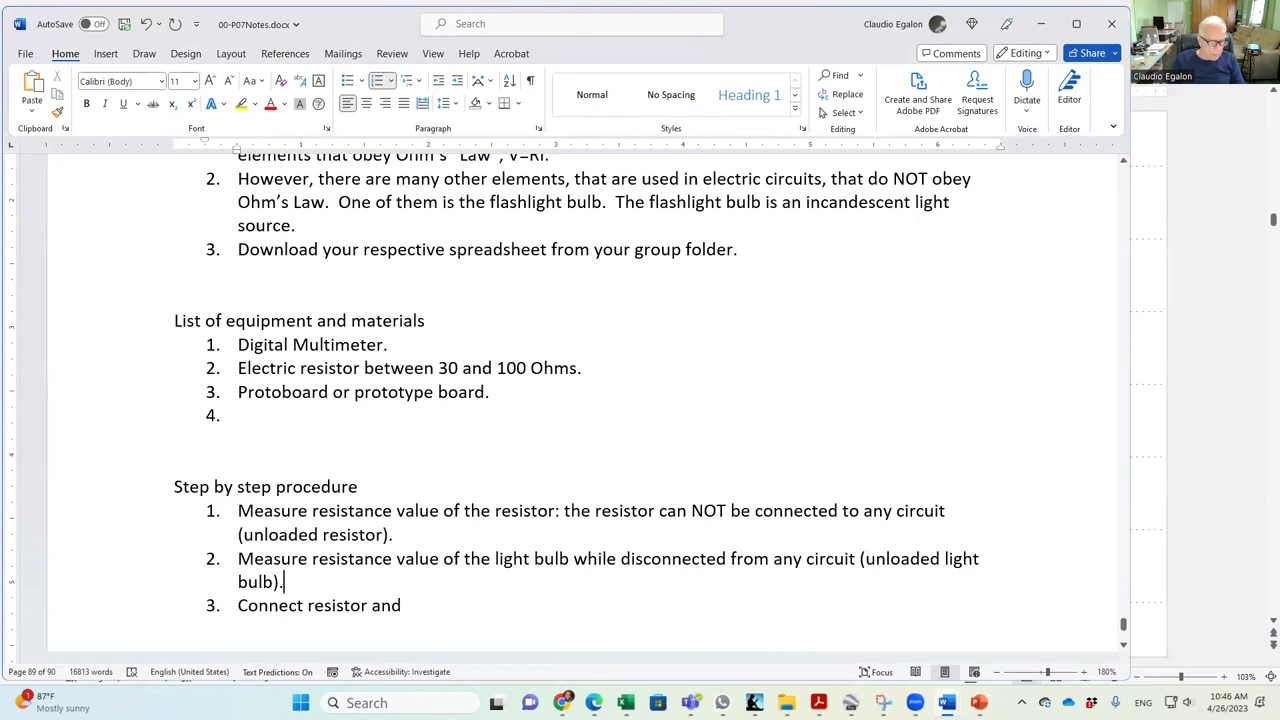
text(light )
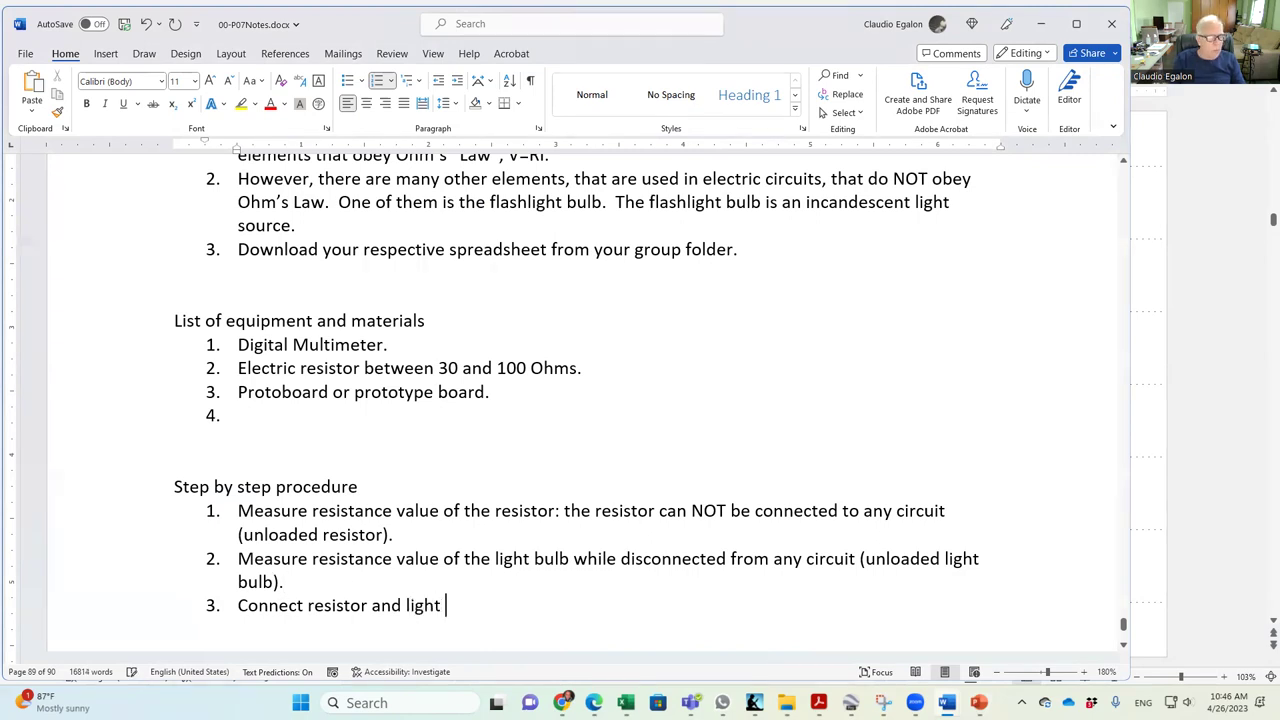
text(bulb in series using the proto board.)
key(Return)
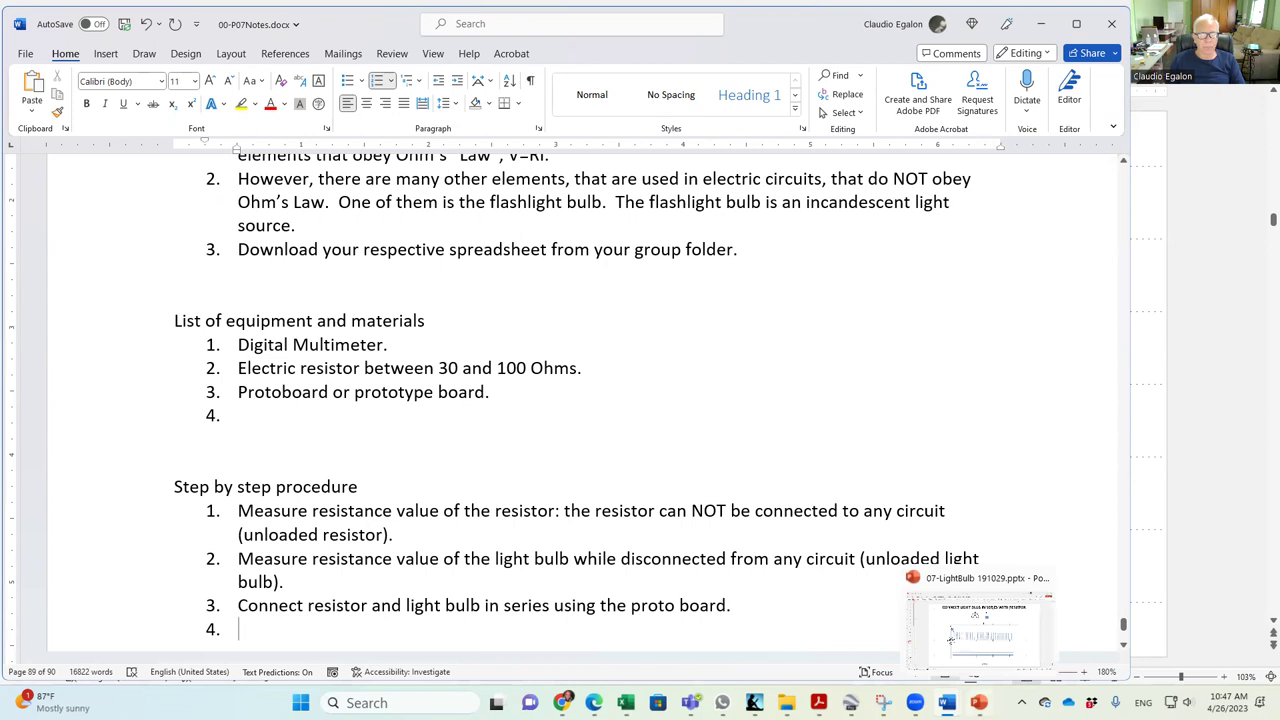
Check the "Power Supply (battery)" slide in the 07-LightBulb presentation and add "Power supply" as equipment item 4 in the Word notes, followed by an empty item.
click(978, 703)
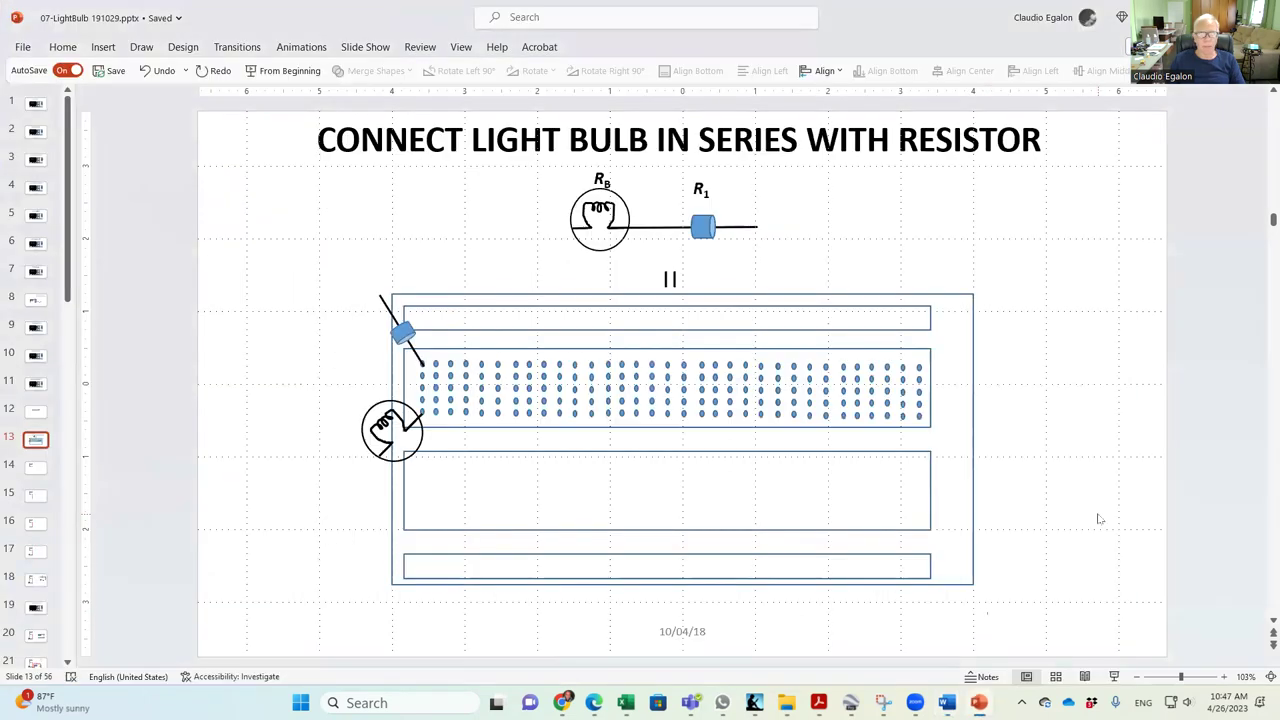
scroll(1098, 518, down, 1)
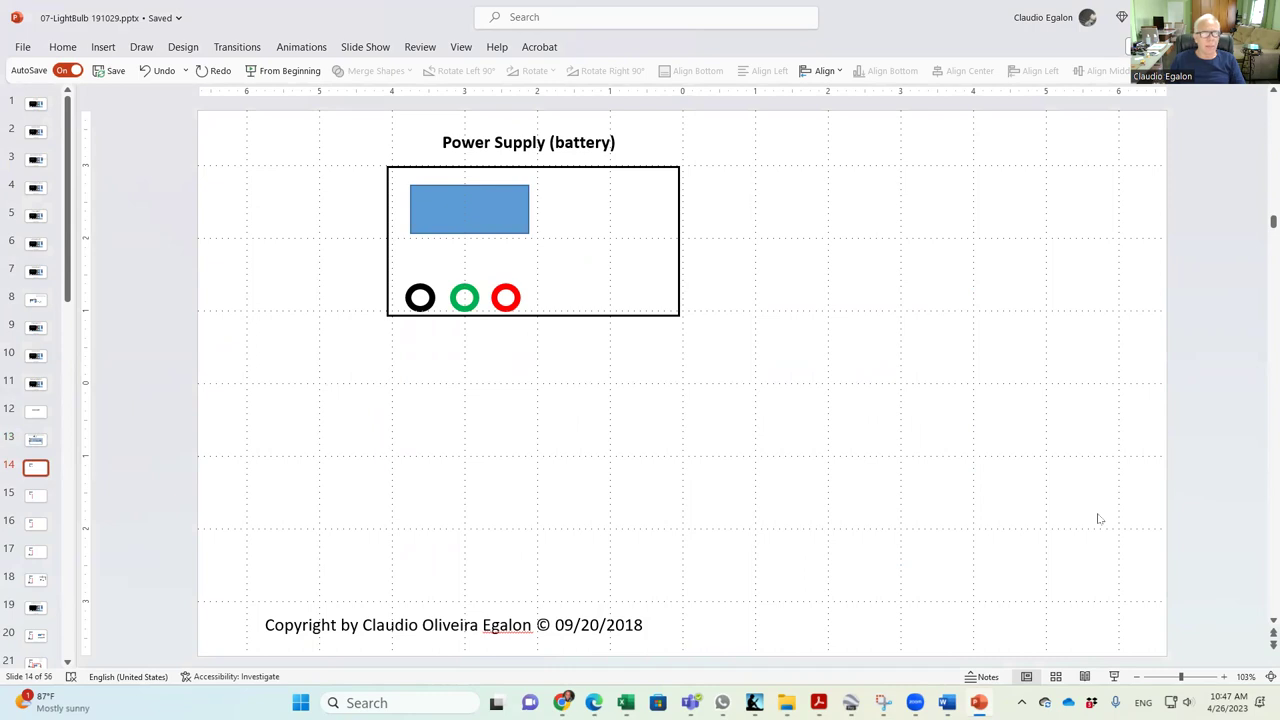
click(978, 703)
click(324, 415)
text(Power sulp)
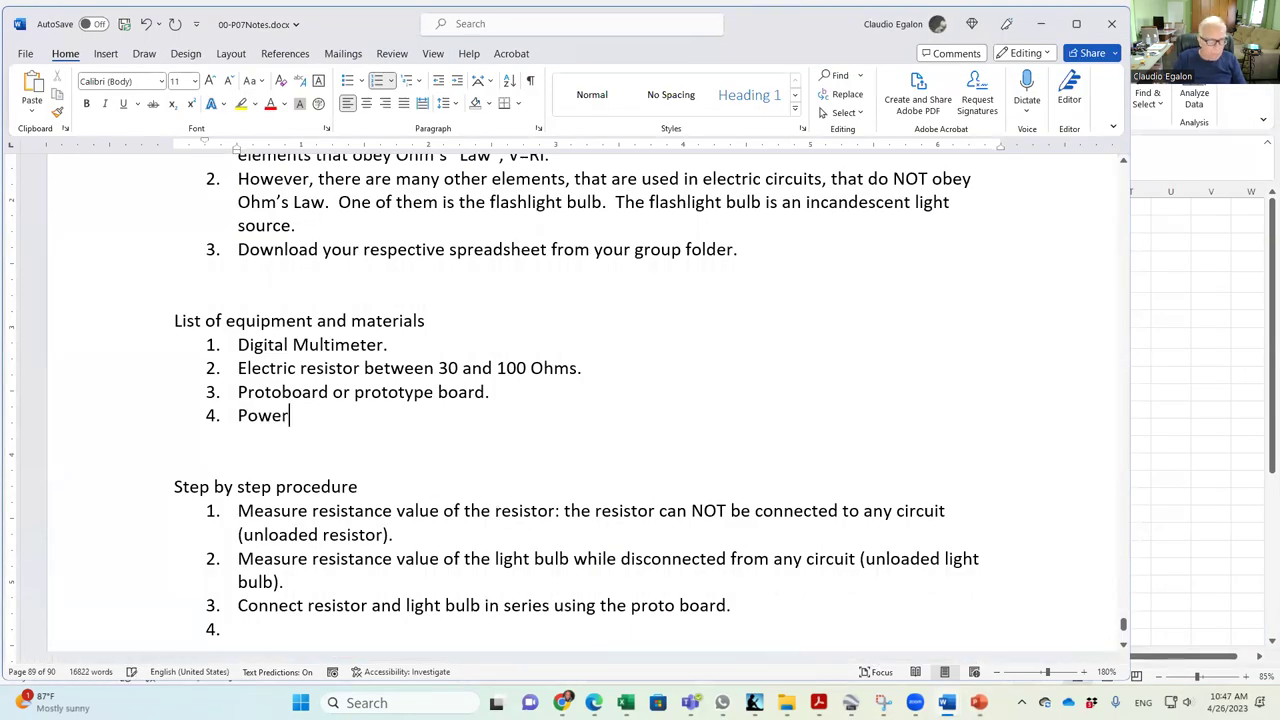
key(BackSpace)
key(BackSpace)
text(p)
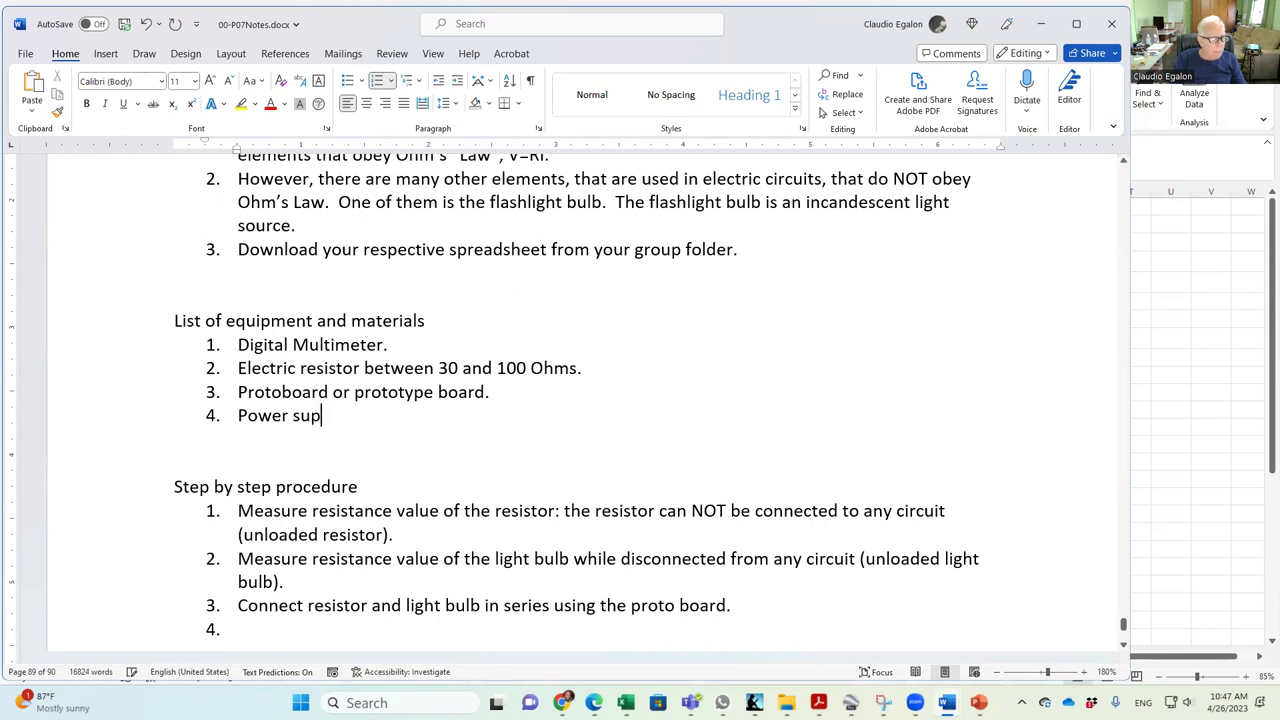
text(ply)
key(Return)
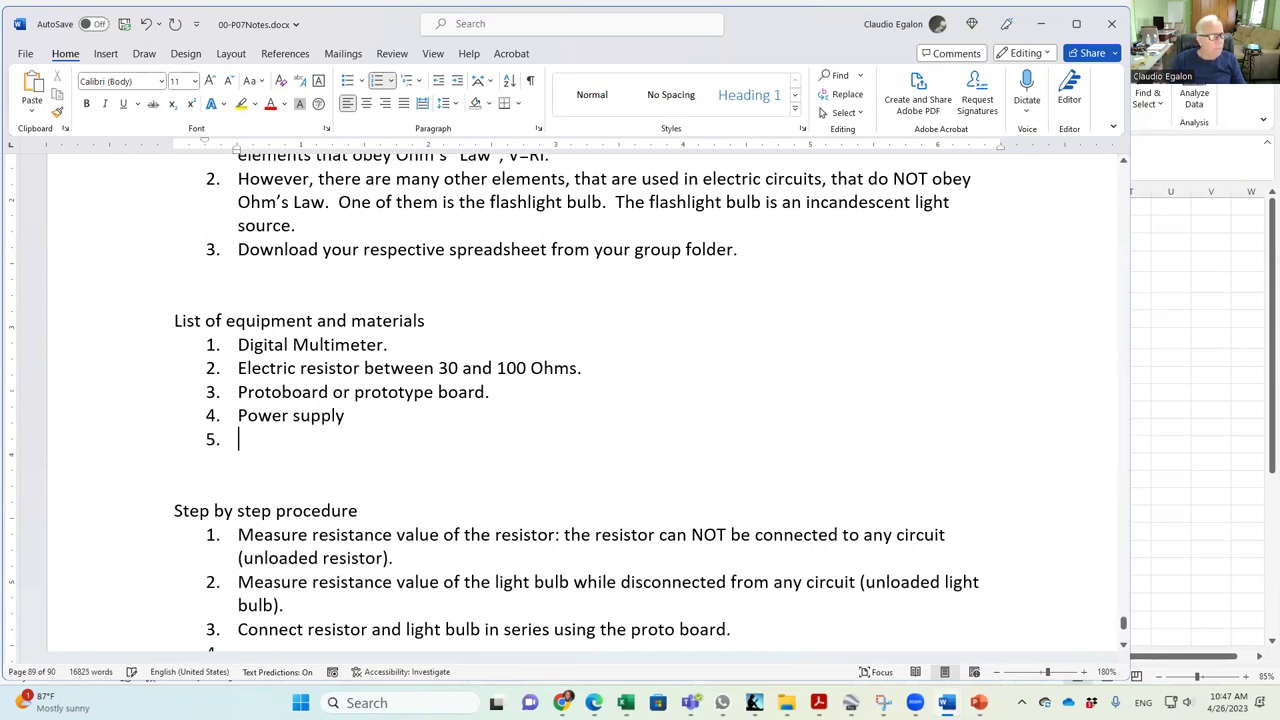
Insert a new equipment item 2 reading "Banana cable" above the electric resistor item.
click(238, 415)
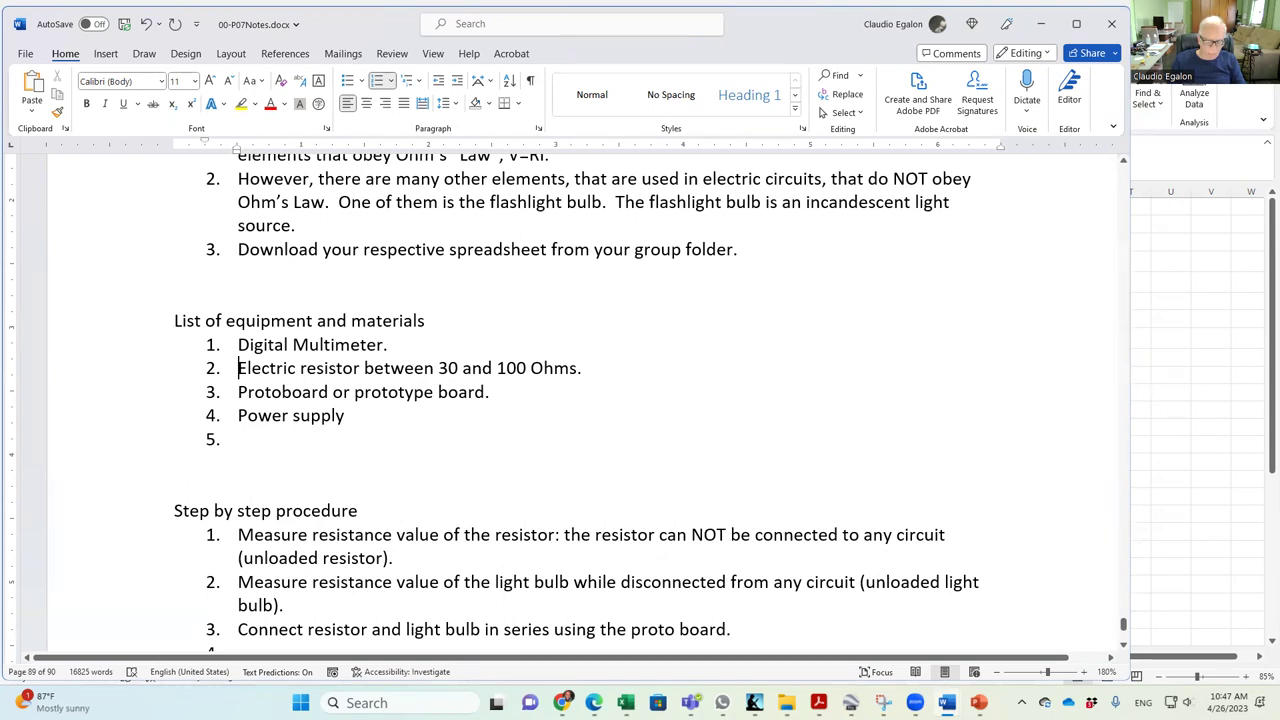
key(Return)
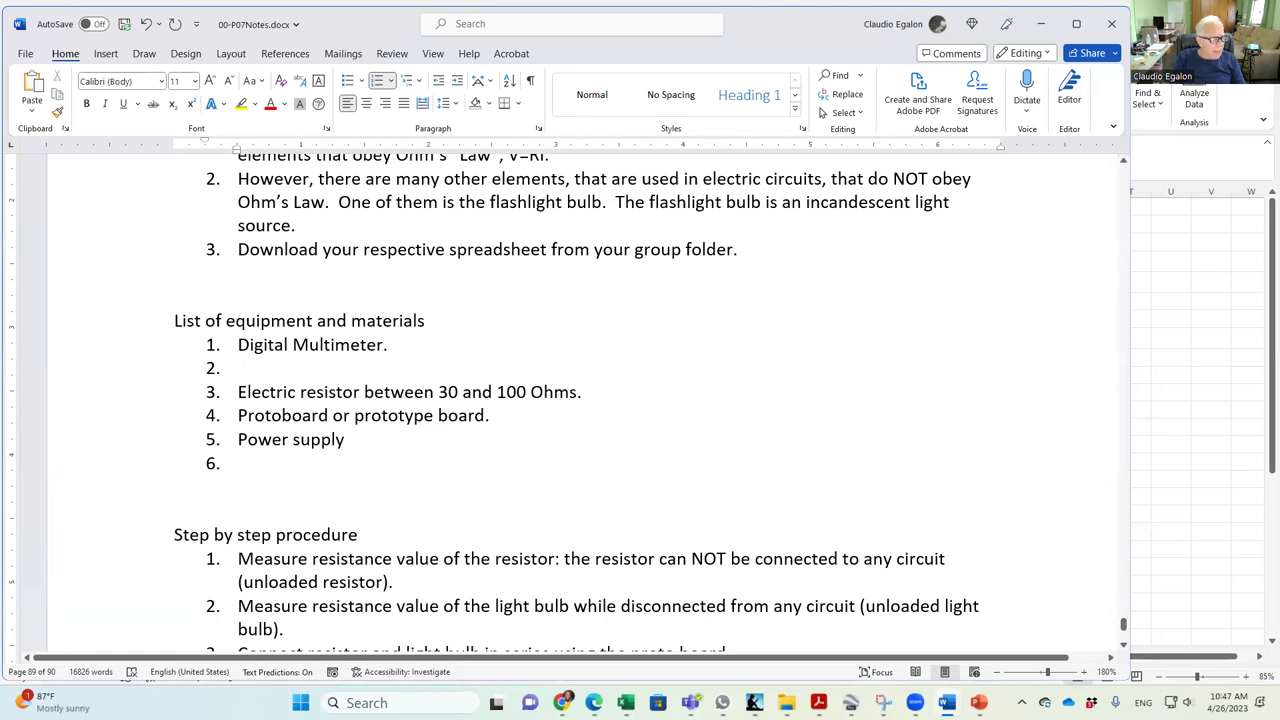
text(Banana cable)
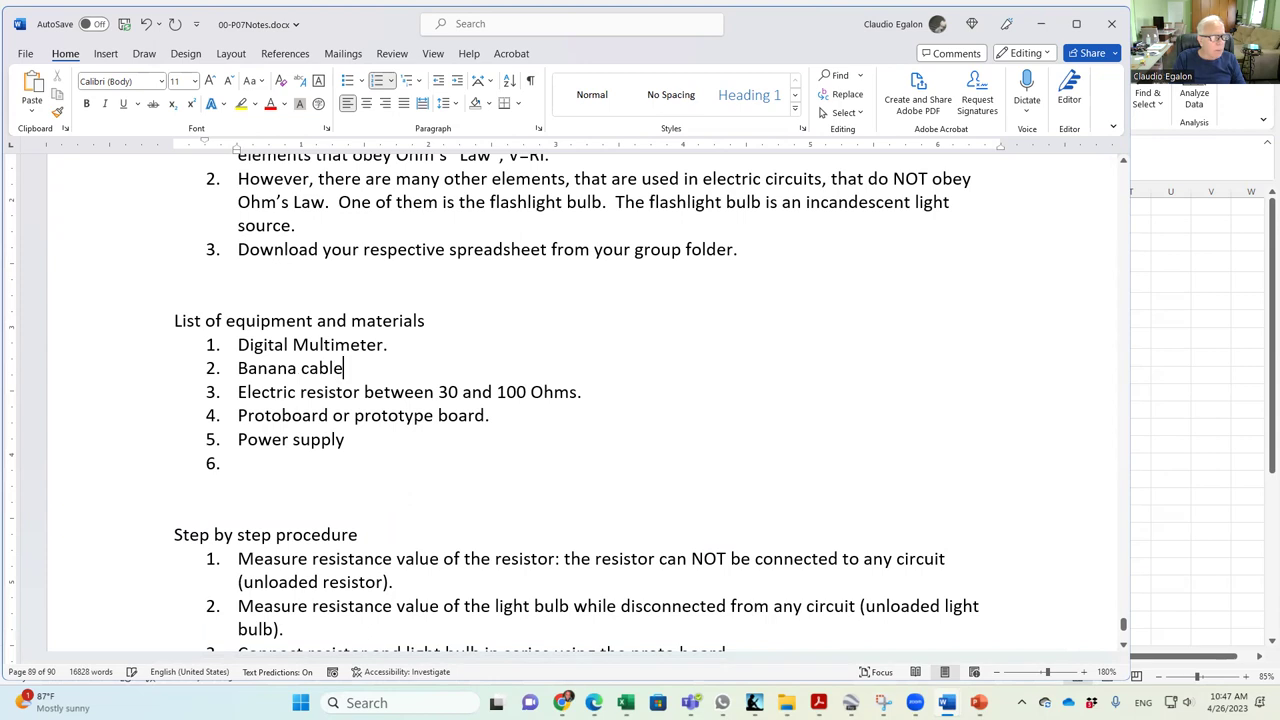
Reword equipment item 2 as "Black cable with banana termination." and break the leftover word "cable" onto its own item.
key(Left)
key(Left)
key(Left)
key(Left)
key(Left)
key(Left)
key(Left)
key(Left)
key(Left)
key(Left)
key(Left)
text(Blac)
text(k cable )
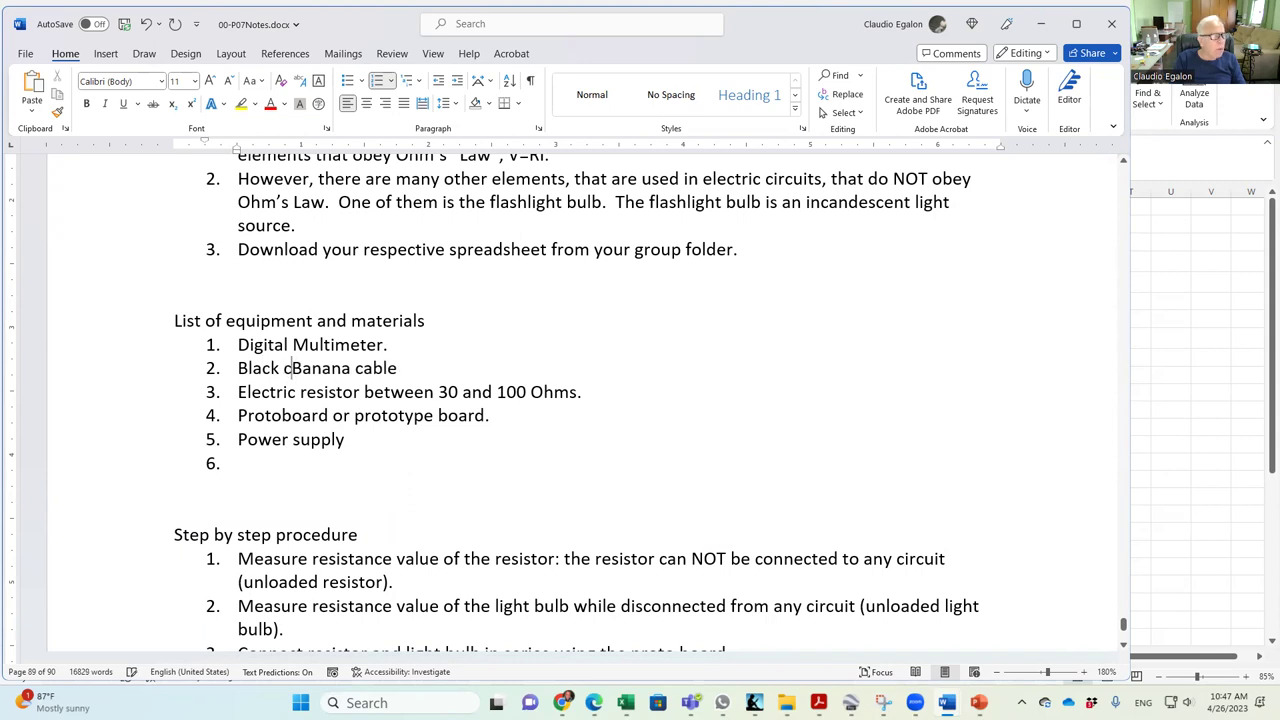
text(with)
key(Delete)
text(b)
key(Right)
key(Right)
key(Right)
key(Right)
key(Right)
key(Right)
key(Right)
key(Right)
text(termination.)
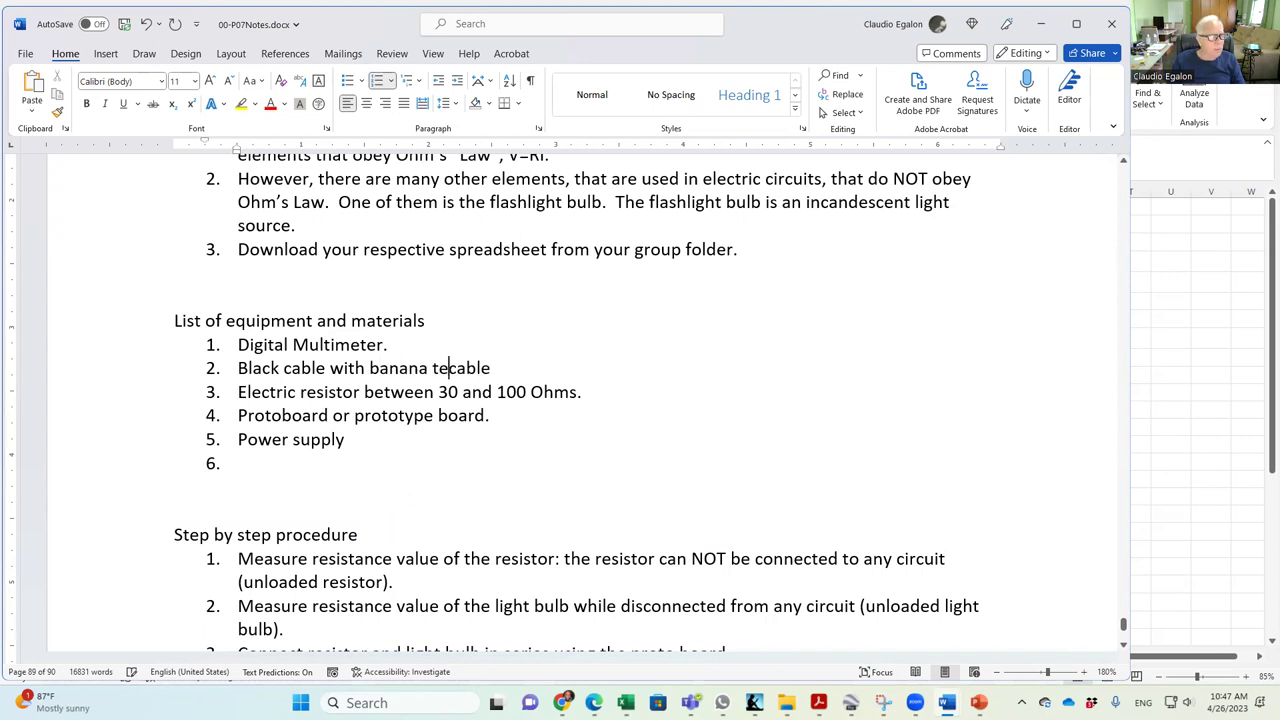
key(Return)
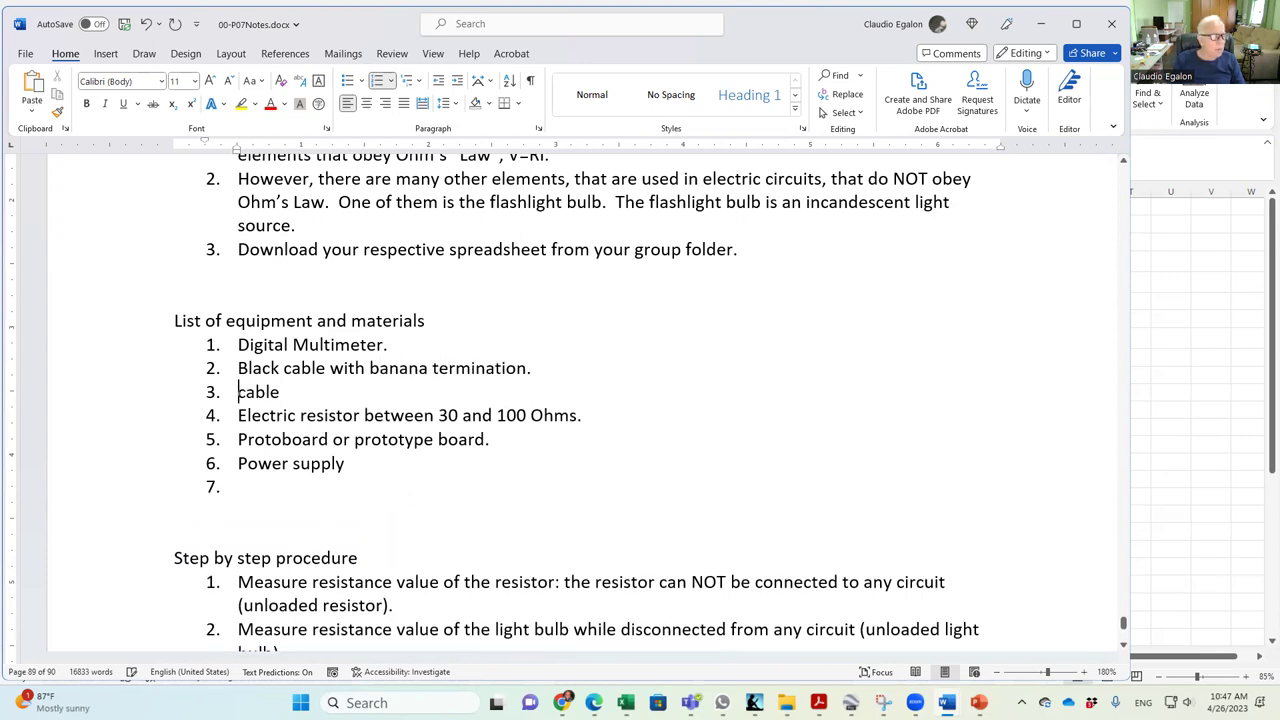
Duplicate the black cable item as "Red cable with banana termination." and delete the leftover "cable" item below it.
click(152, 377)
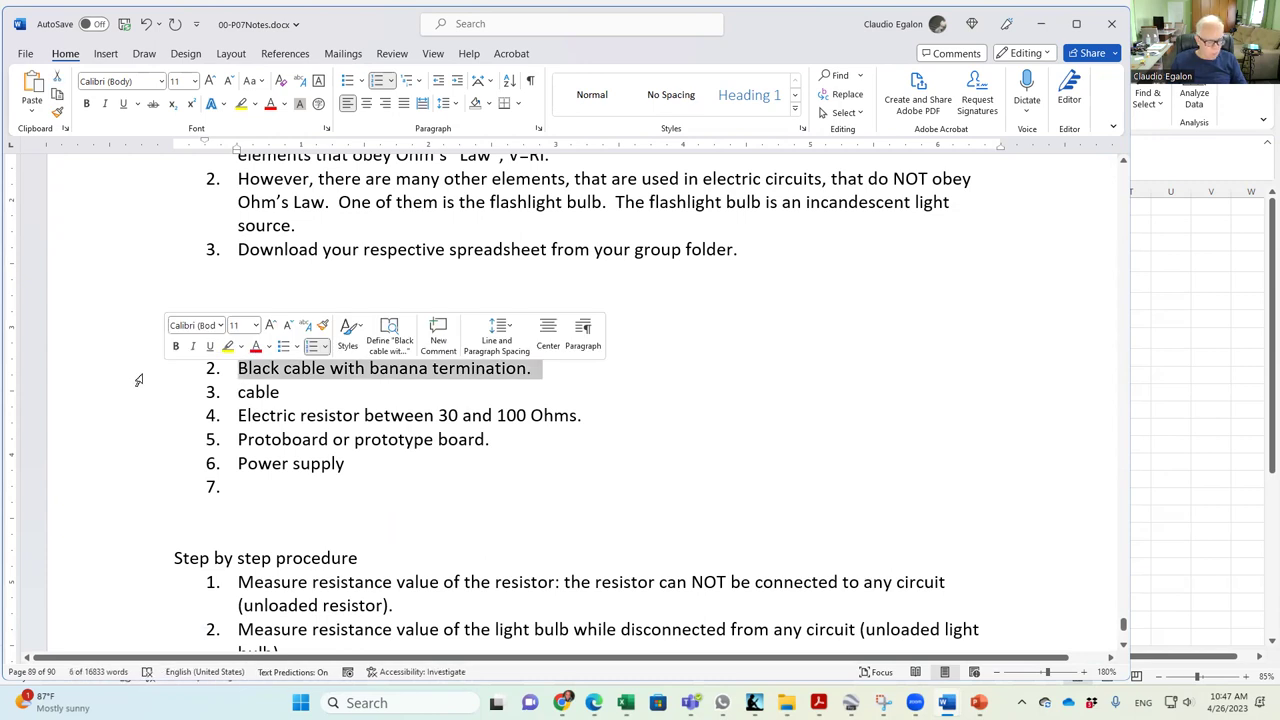
key(ctrl+c)
key(ctrl+v)
double_click(271, 392)
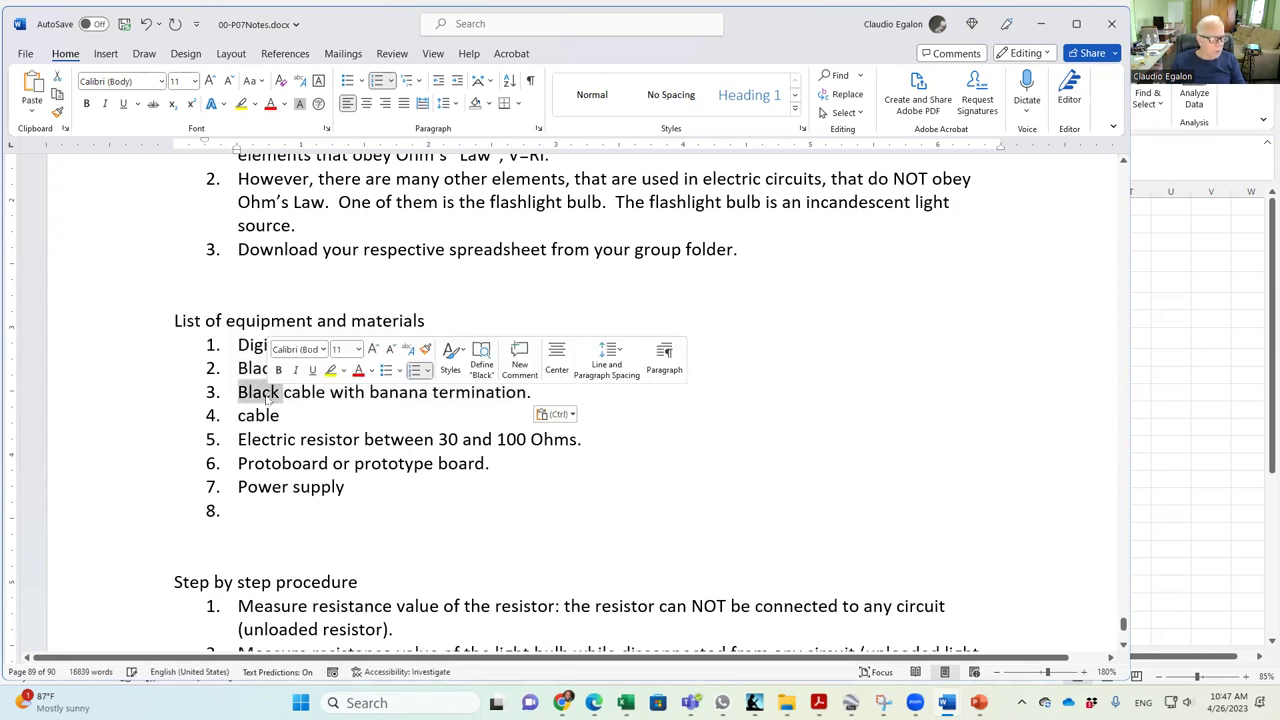
text(Red)
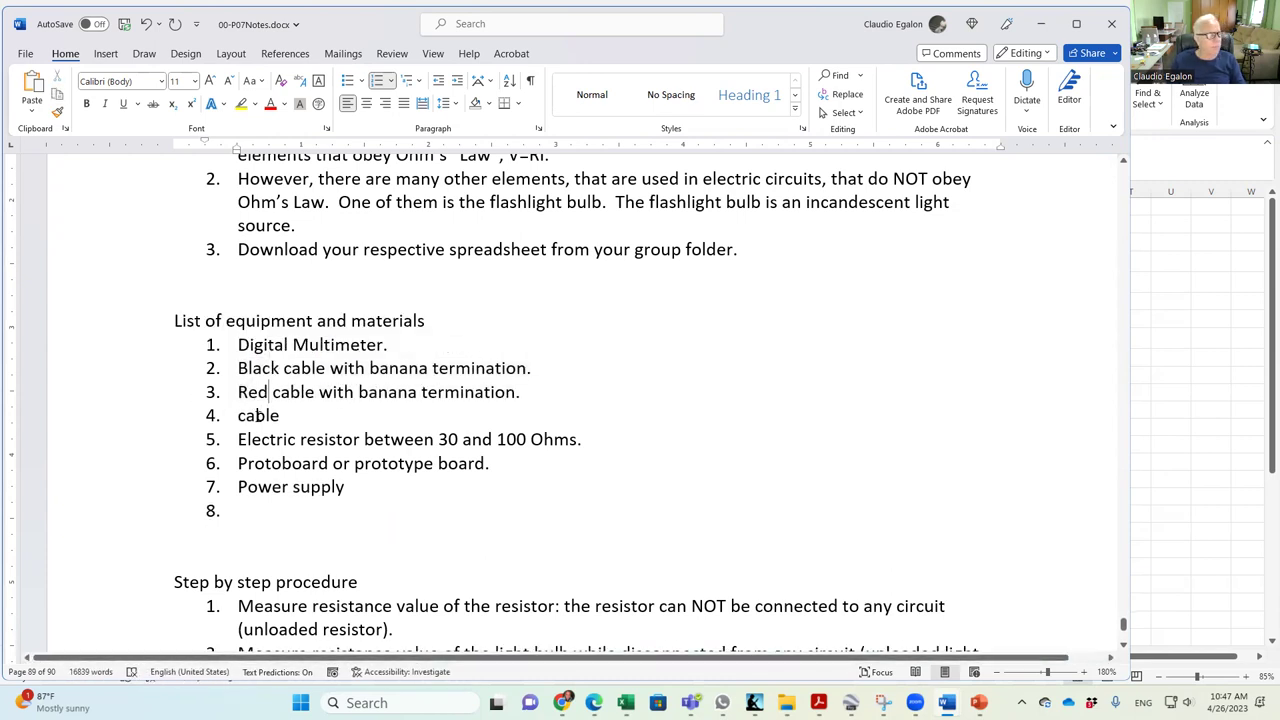
double_click(257, 415)
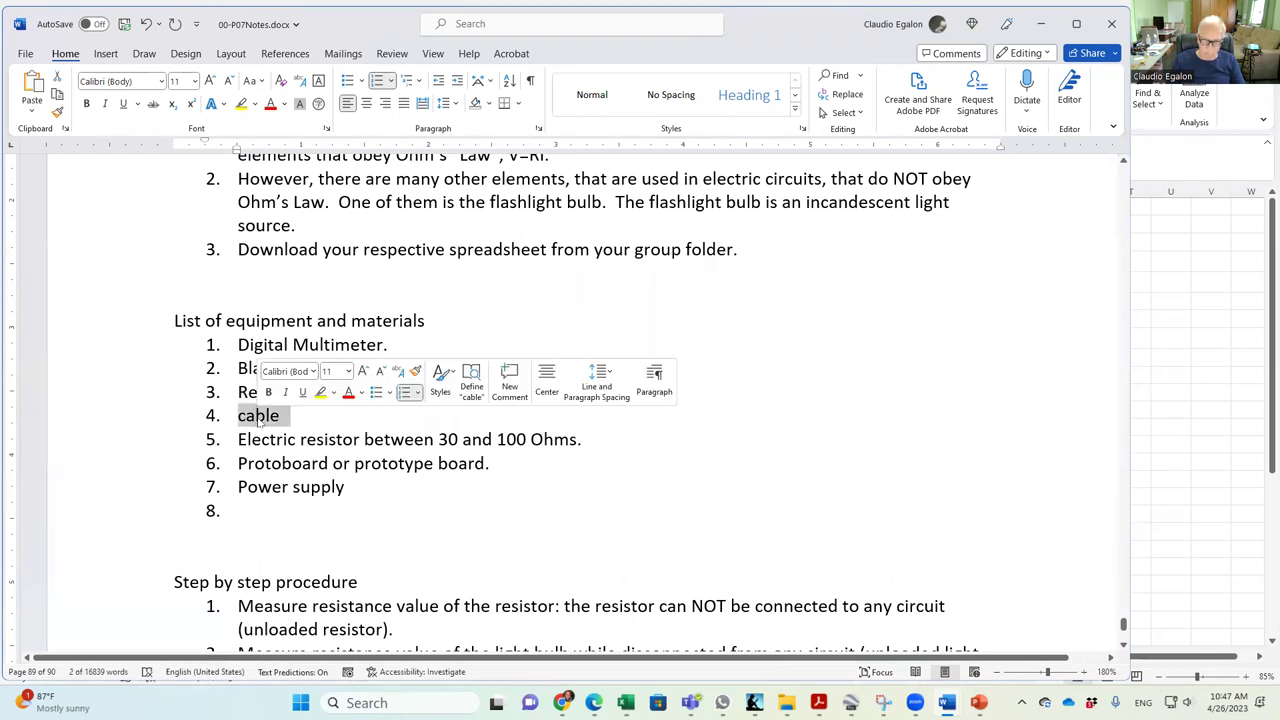
key(Delete)
key(Delete)
Add "Two aligators." as equipment item 4 below the red cable item.
click(520, 392)
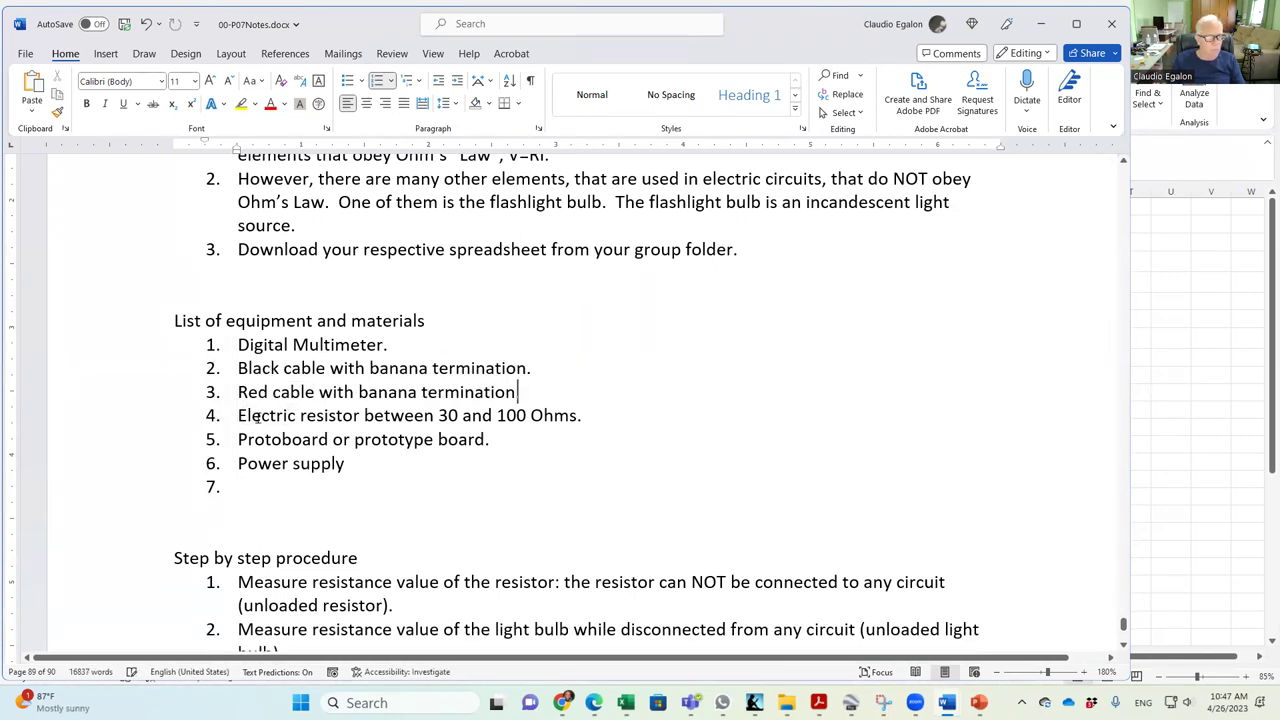
key(Return)
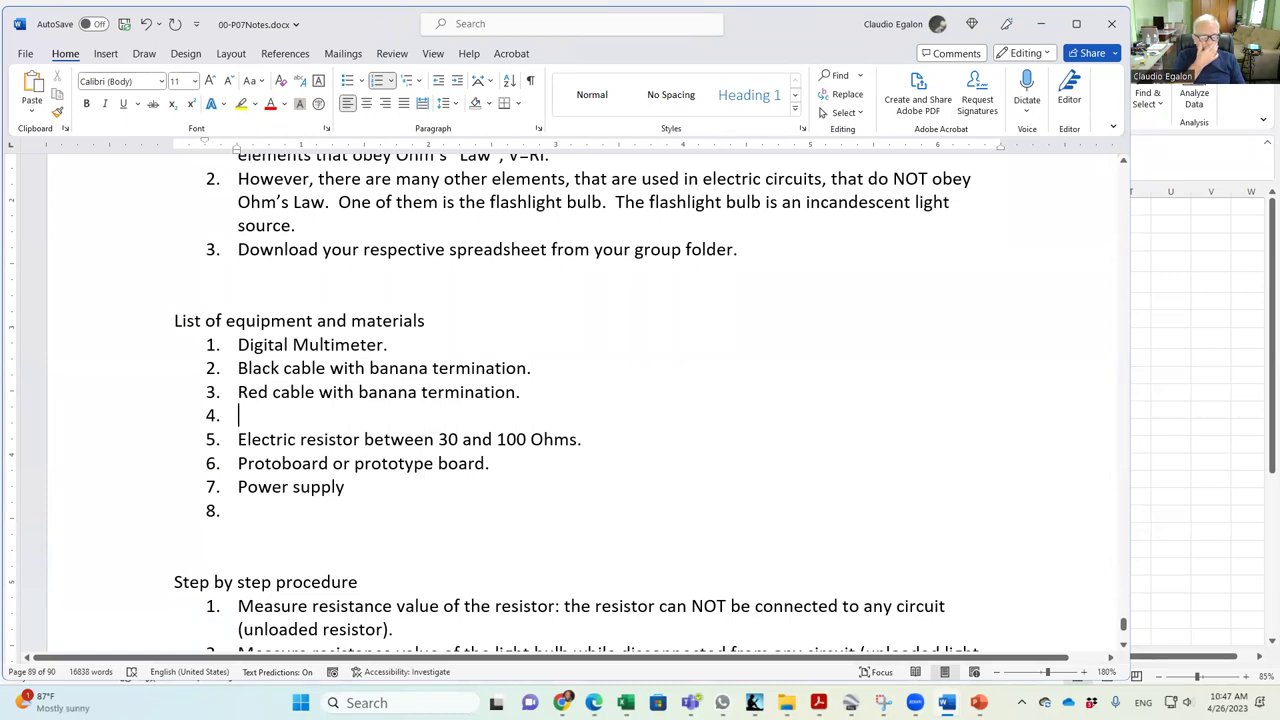
text(Two alig)
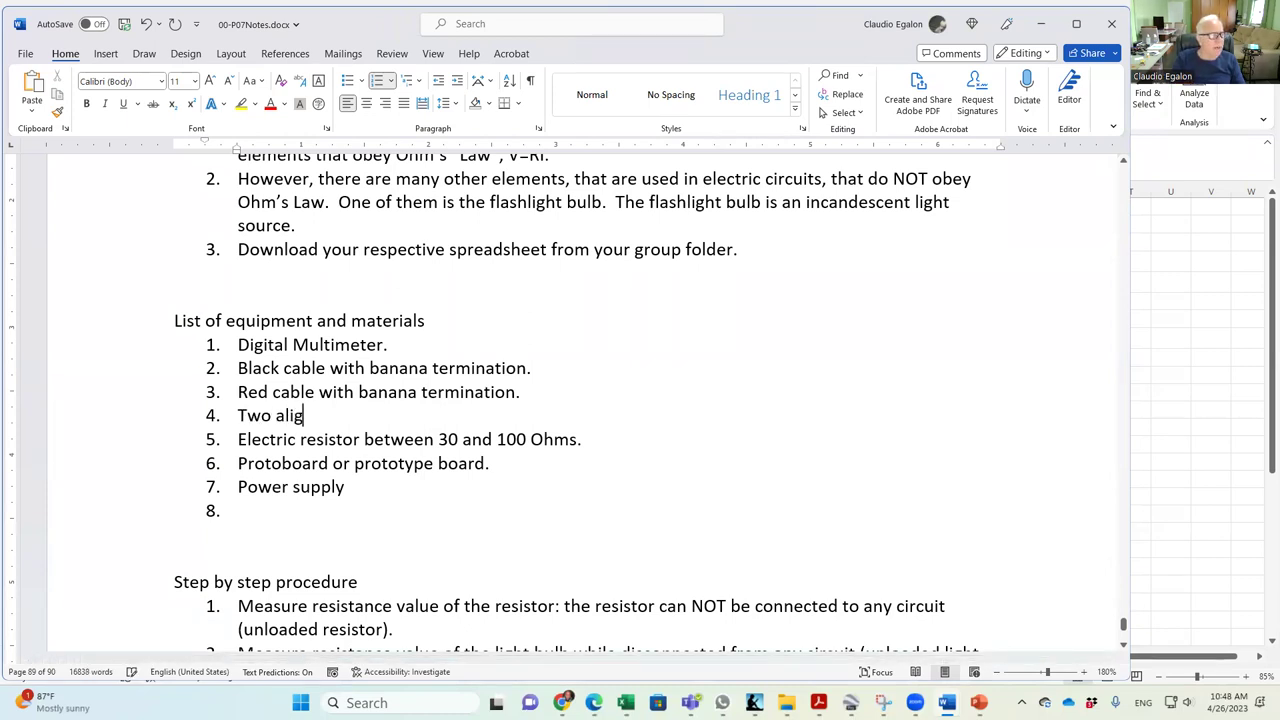
text(ators.)
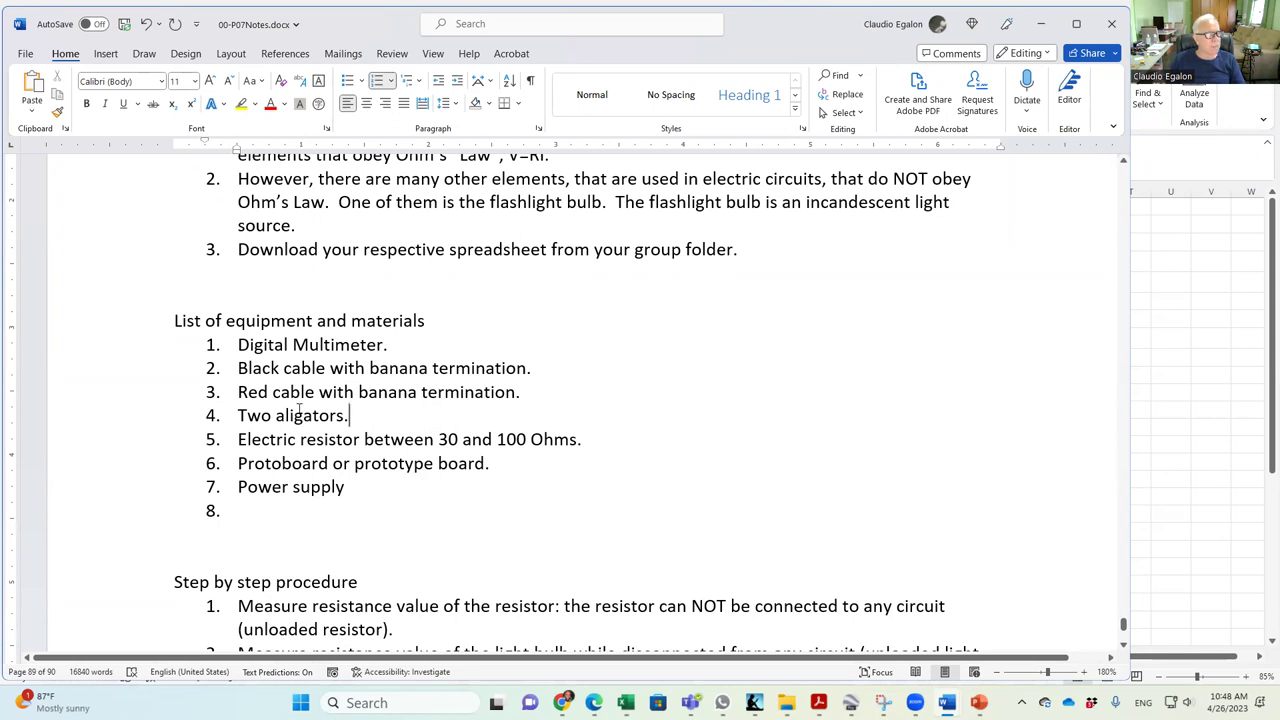
Go to empty procedure item 4, then view the 07-LightBulb slide showing the red cable leaving the power supply's red jack.
click(273, 508)
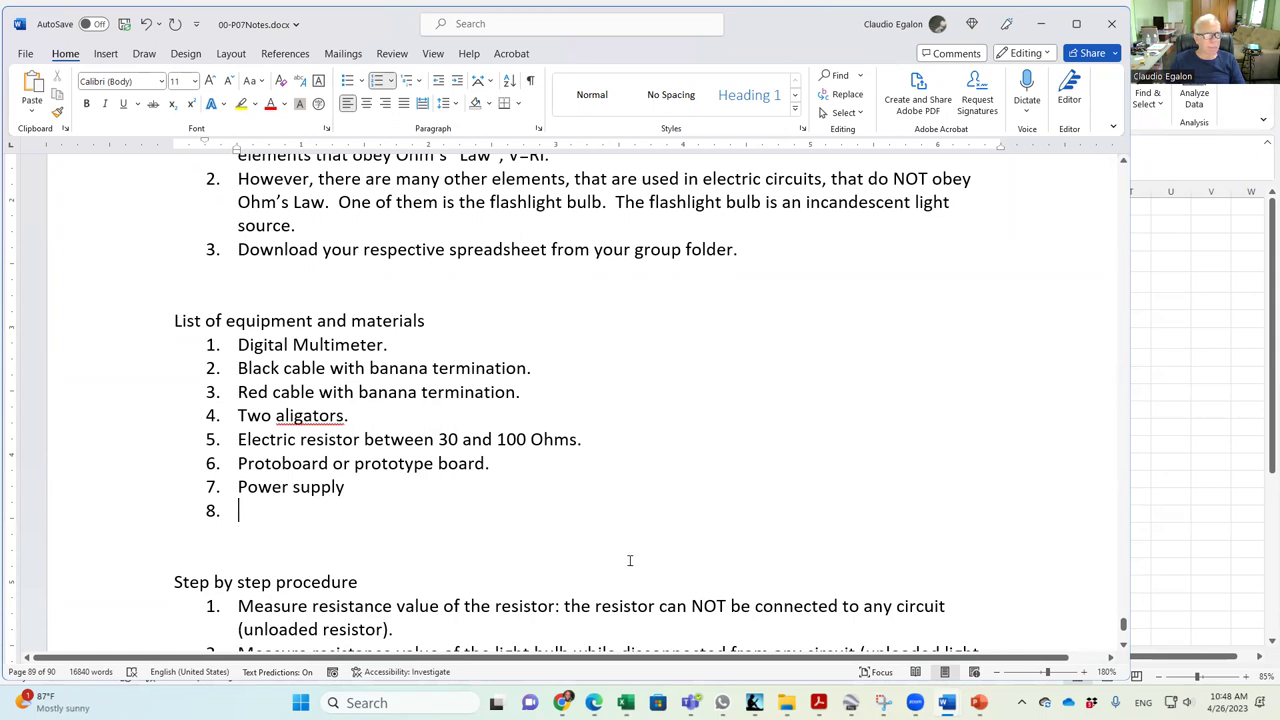
scroll(630, 560, down, 3)
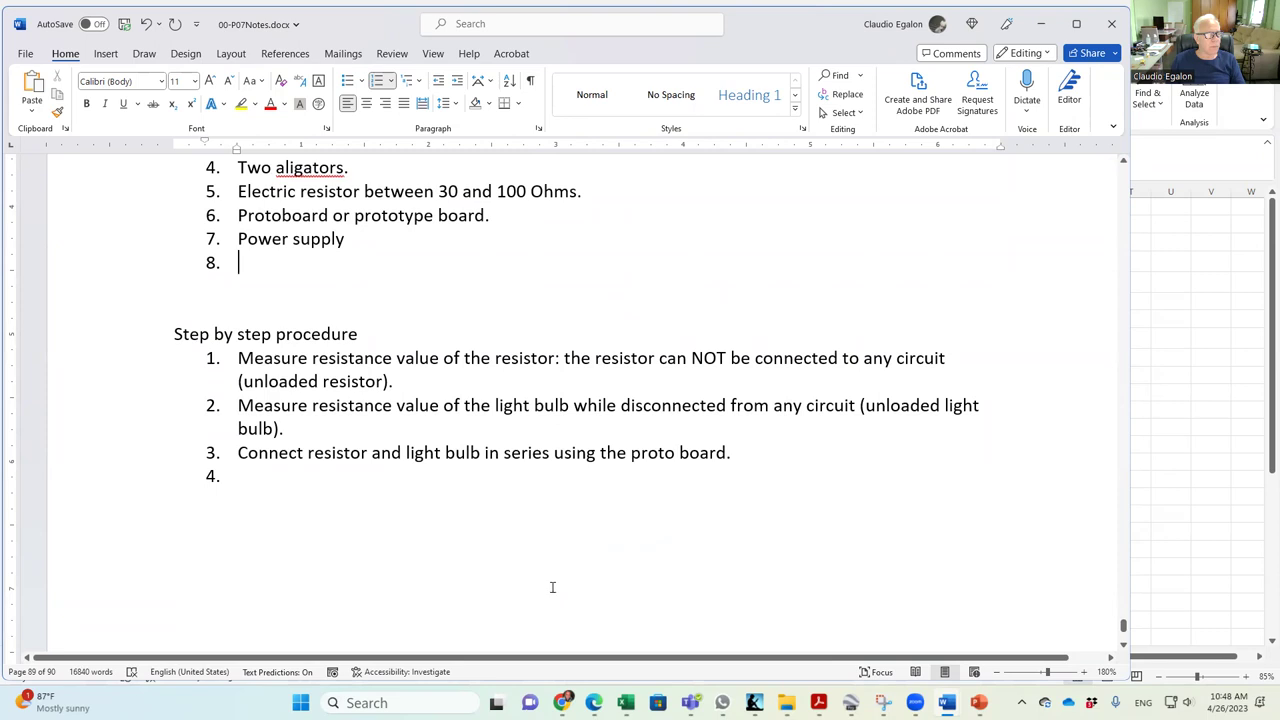
click(428, 530)
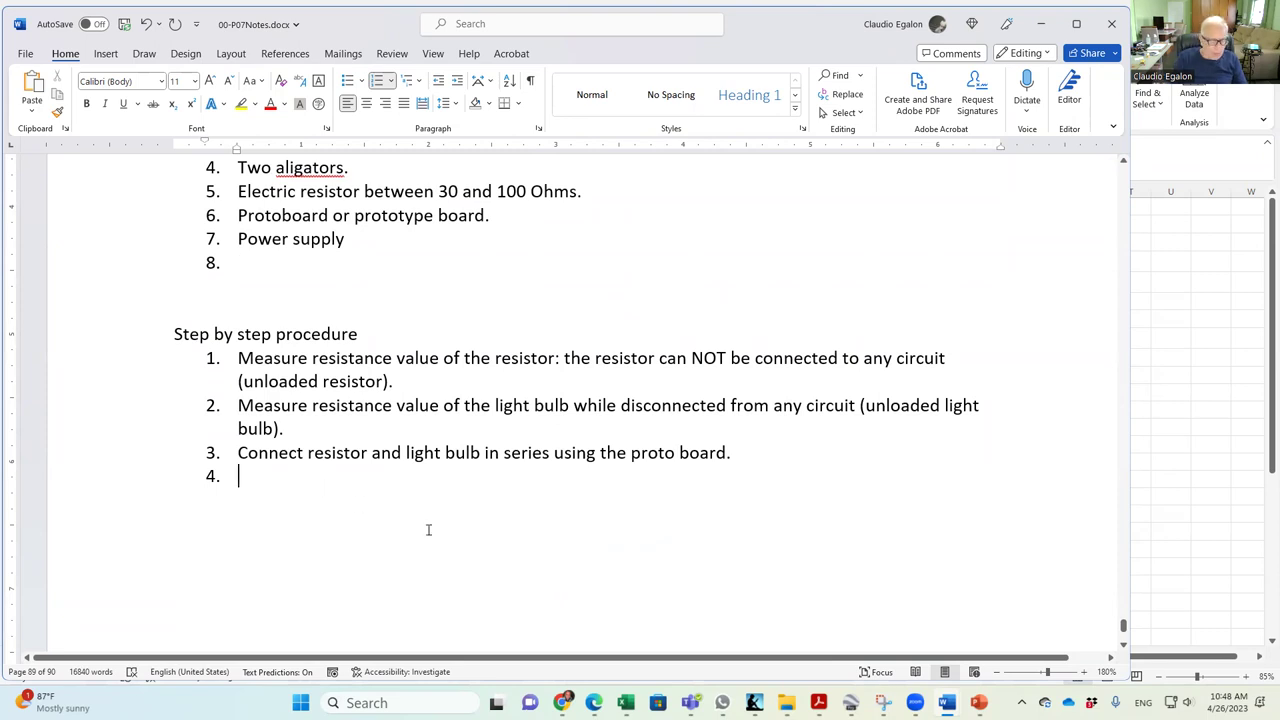
text(B)
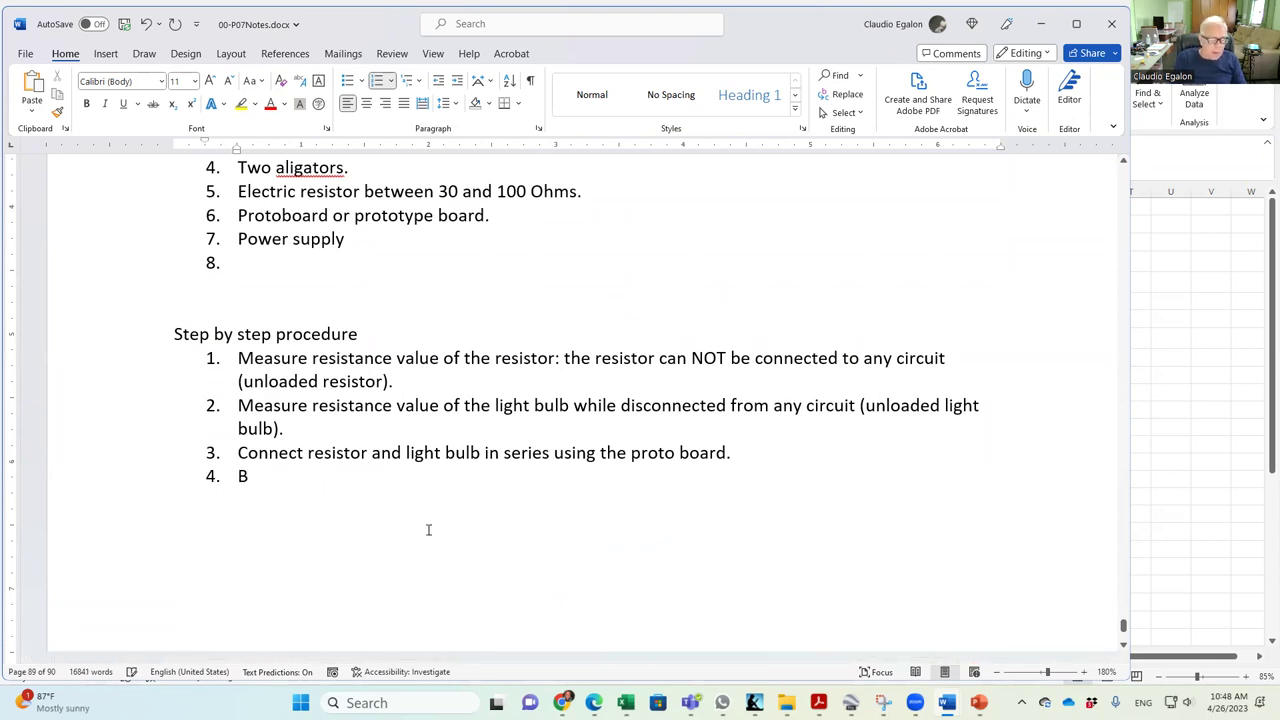
click(978, 703)
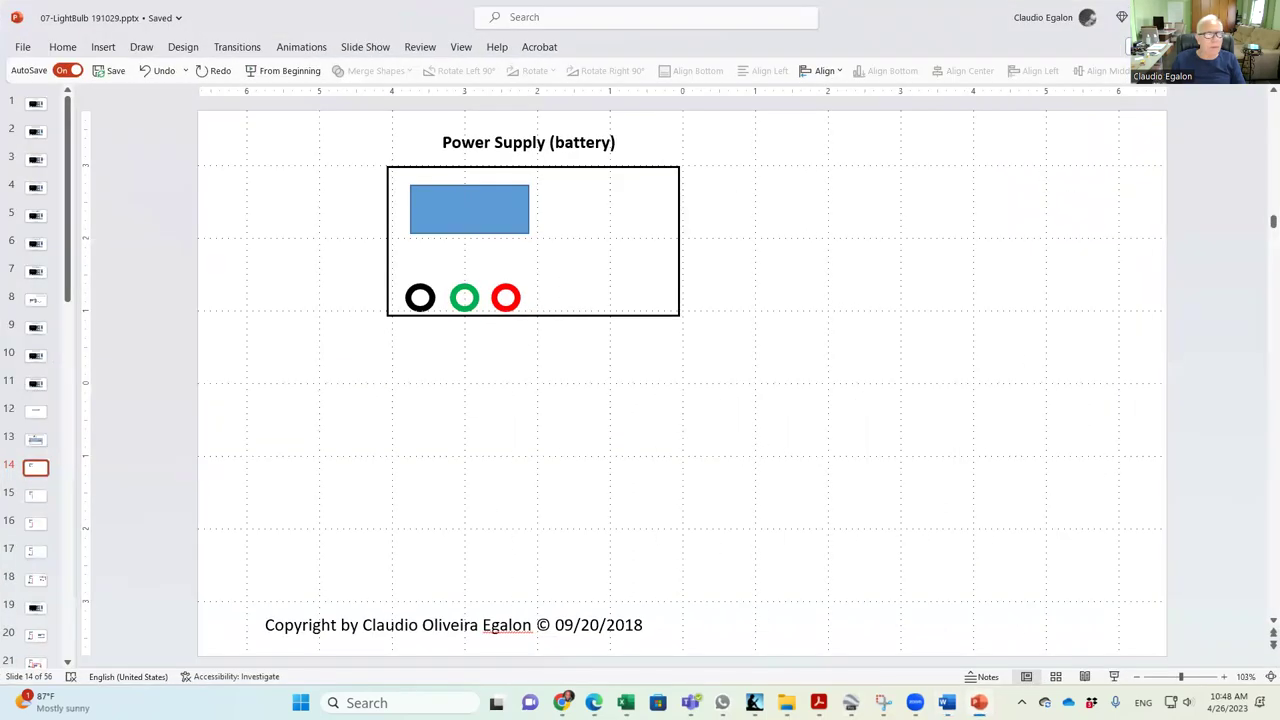
scroll(913, 606, down, 1)
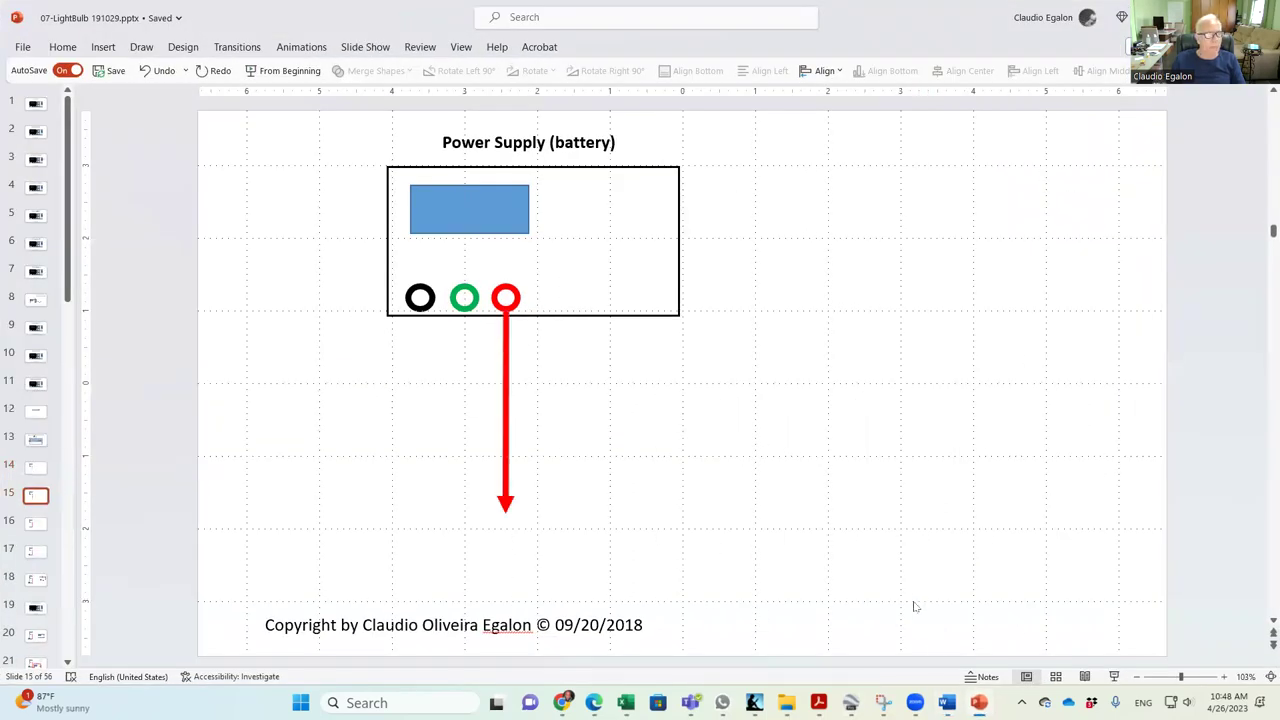
Return to the Word notes, enter "Red cable to red jack of the power supply." as procedure item 4, and start item 5.
key(alt+Tab)
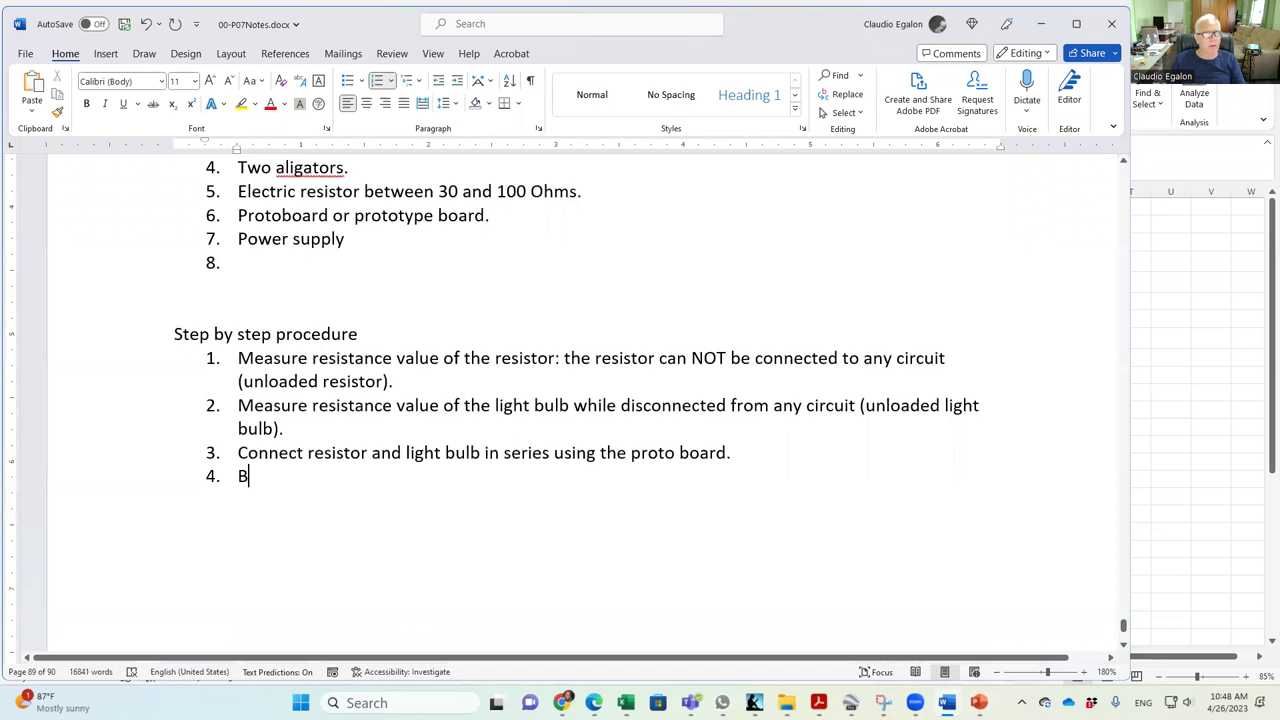
key(BackSpace)
text(Re)
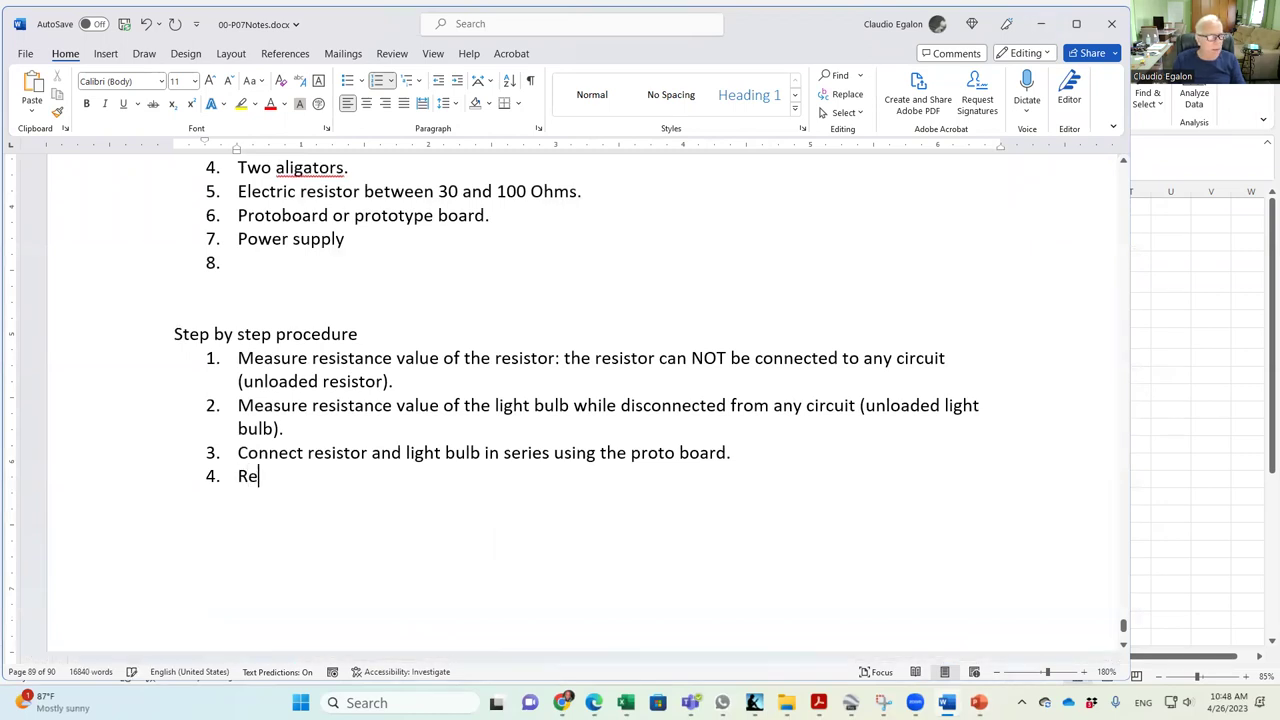
text(d cable to rd)
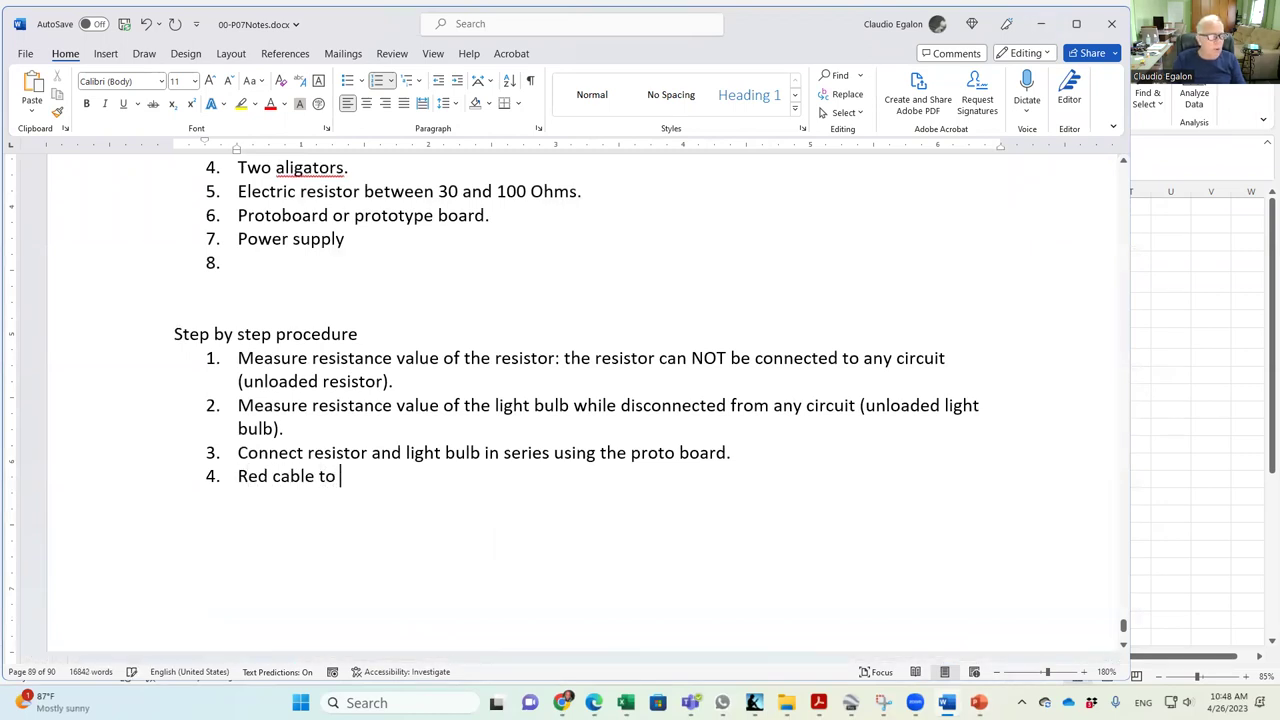
key(BackSpace)
key(BackSpace)
text(ed jack of the power suppl)
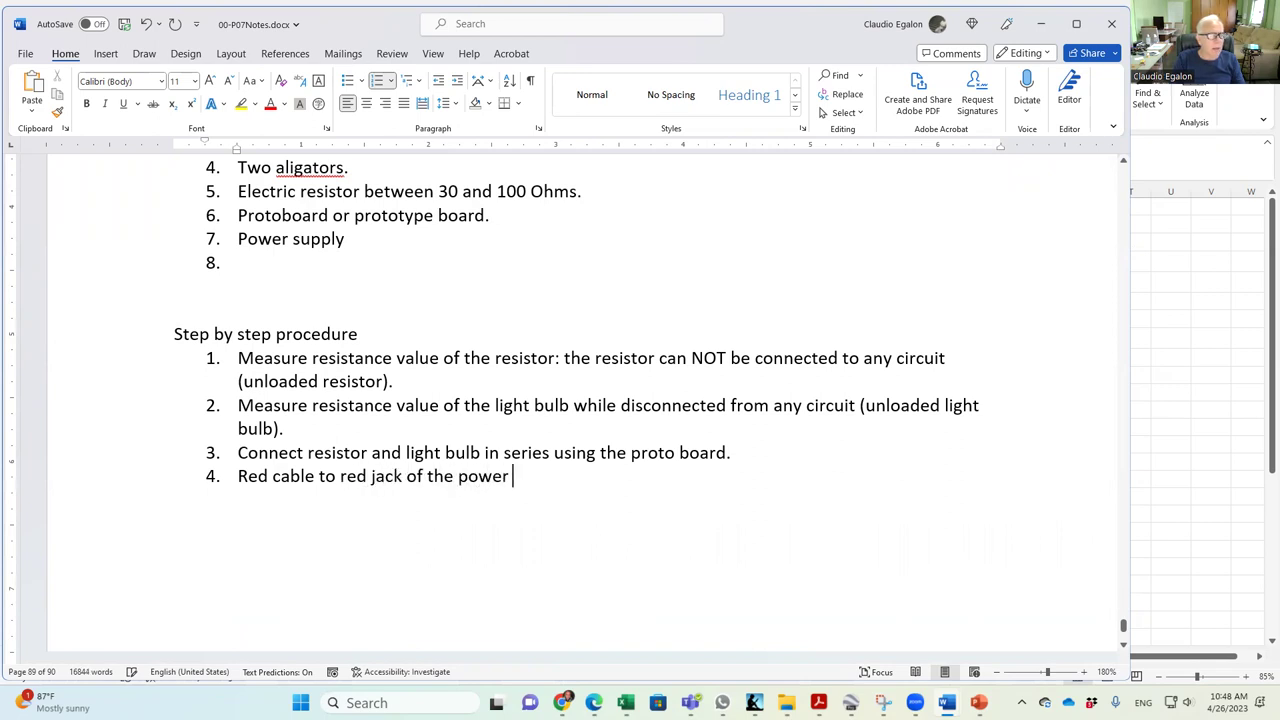
text(y.)
key(Return)
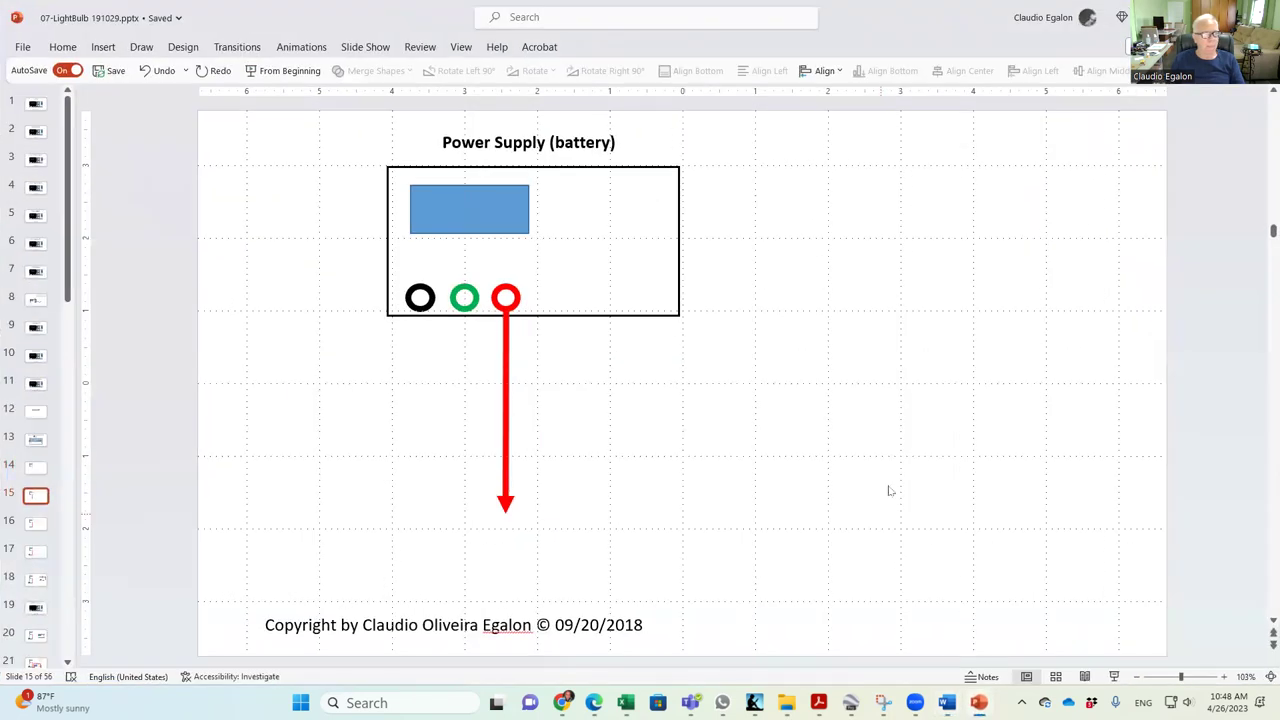
View the 07-LightBulb slide showing the red cable connected to resistor R1, then return to the Word notes.
key(ctrl+z)
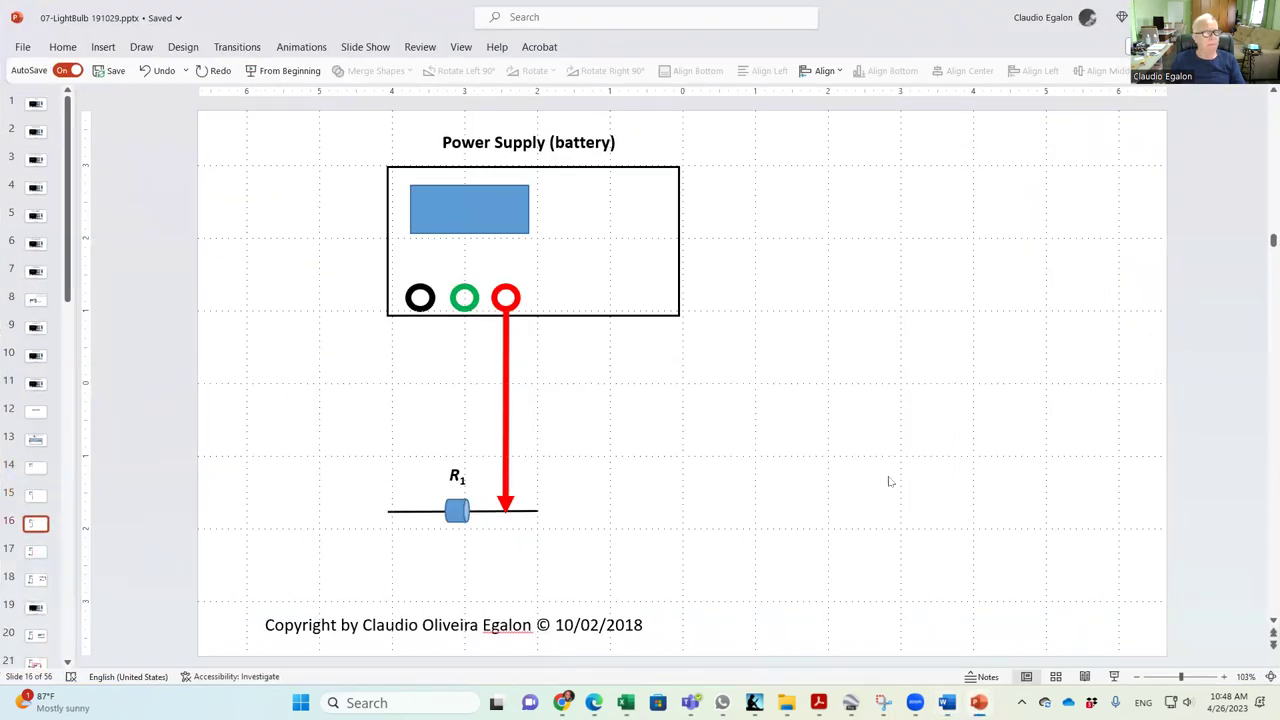
key(alt+Tab)
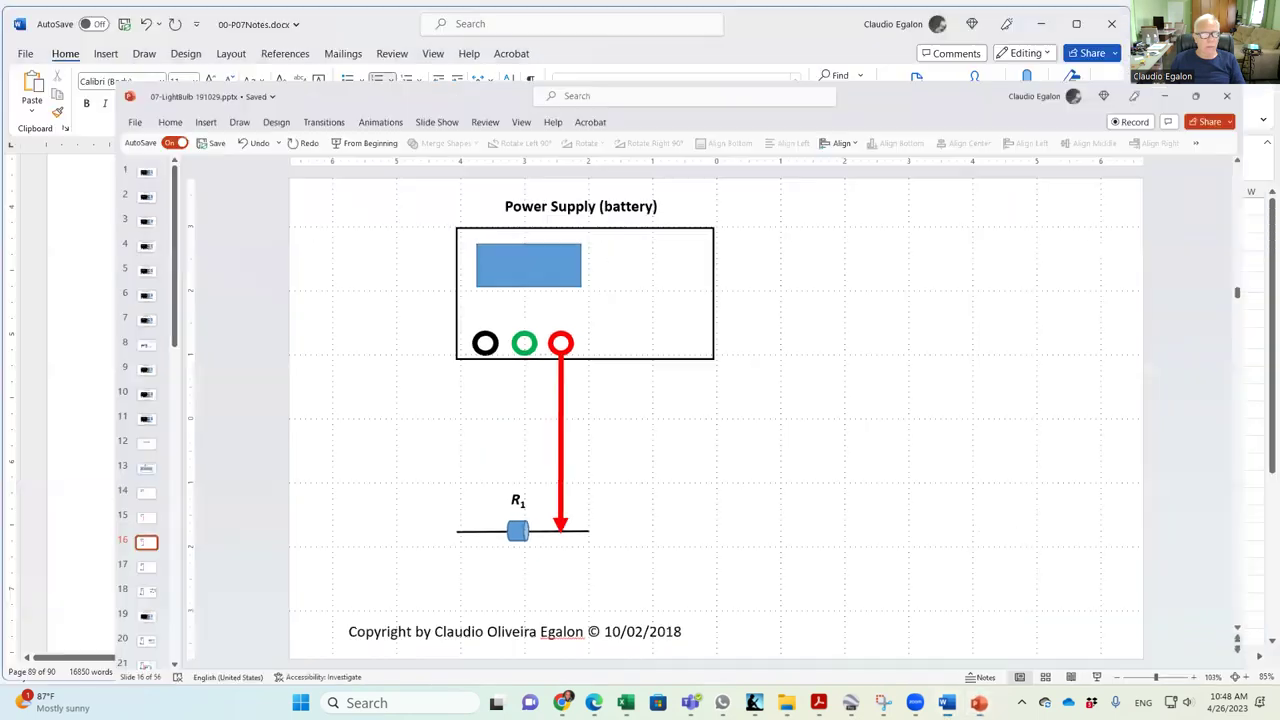
text(r)
key(BackSpace)
text(Resistor in series with t)
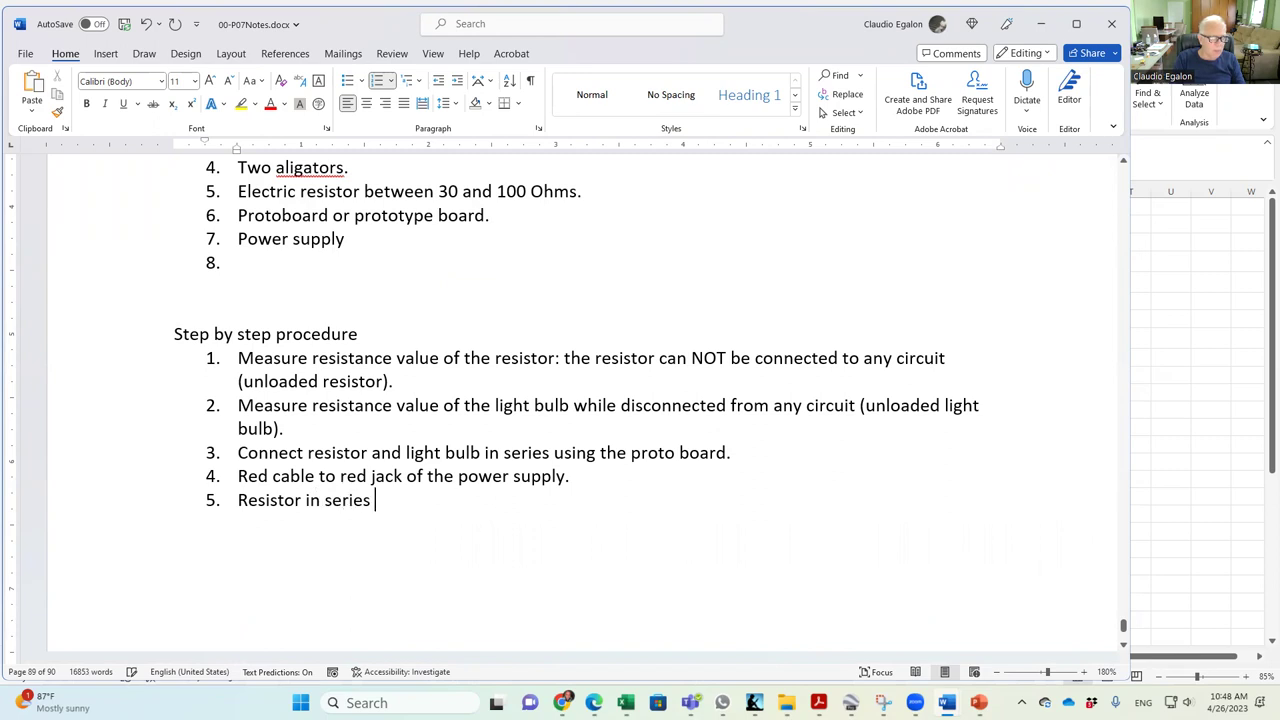
key(BackSpace)
key(BackSpace)
key(BackSpace)
key(BackSpace)
key(BackSpace)
key(BackSpace)
key(BackSpace)
key(BackSpace)
key(BackSpace)
key(BackSpace)
key(BackSpace)
key(BackSpace)
key(BackSpace)
key(BackSpace)
key(BackSpace)
key(BackSpace)
key(BackSpace)
key(BackSpace)
key(BackSpace)
key(BackSpace)
key(BackSpace)
key(BackSpace)
key(BackSpace)
Write procedure item 5 as "Clamp one end of the resistor with alligator clip in the red cable." and start item 6.
text(Cample )
text(res)
key(BackSpace)
key(BackSpace)
key(BackSpace)
key(BackSpace)
key(BackSpace)
key(BackSpace)
key(BackSpace)
key(BackSpace)
key(BackSpace)
key(BackSpace)
text(lamp one end of the resistor with )
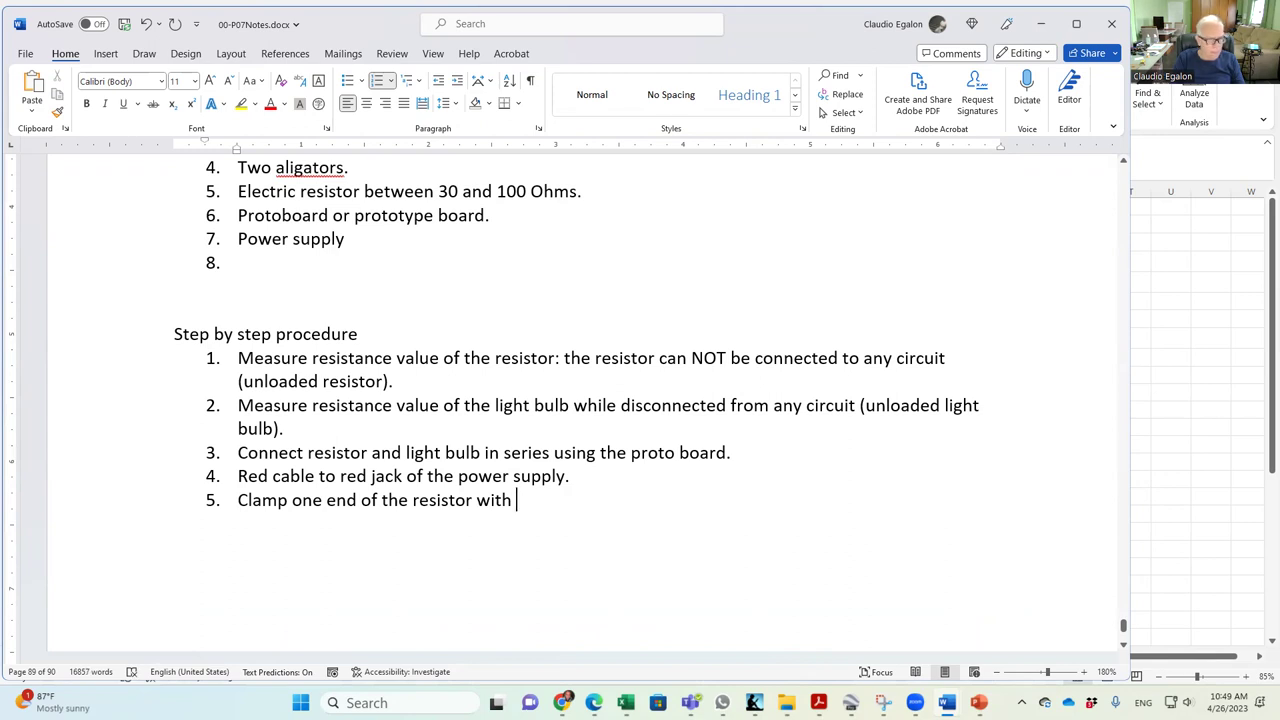
text(alligator clip)
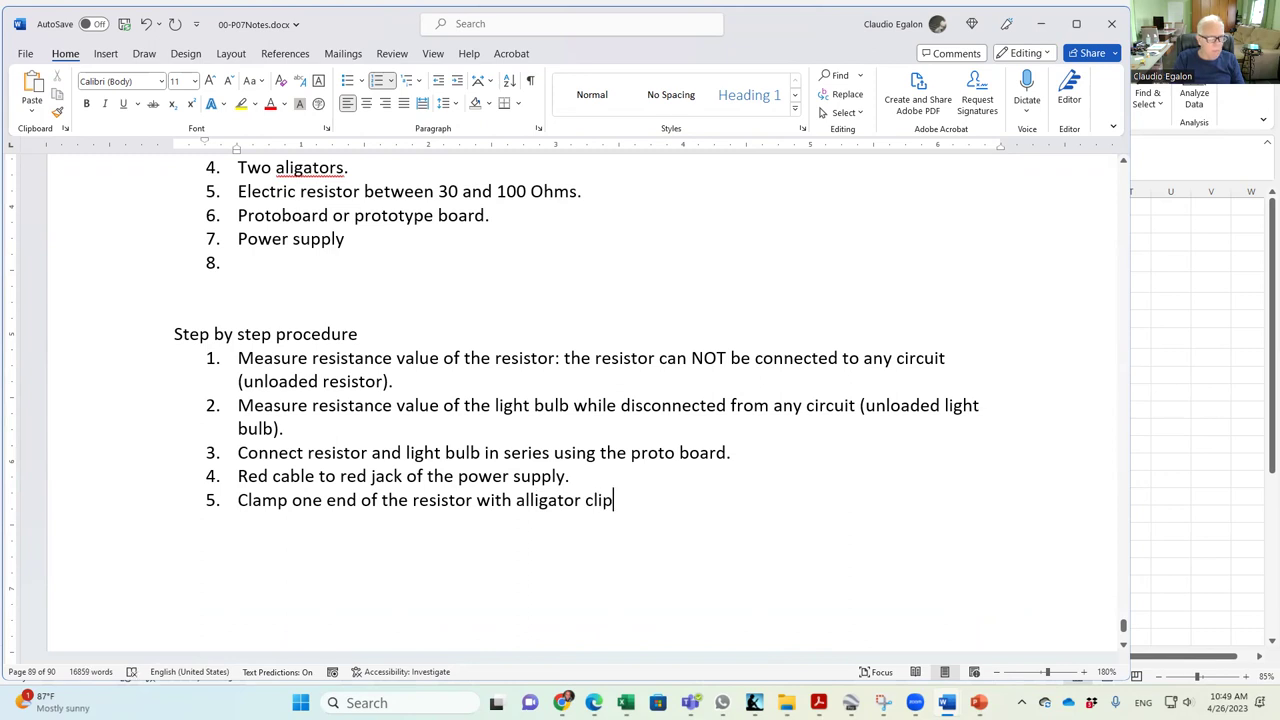
text( a)
key(BackSpace)
text(in the b)
key(BackSpace)
text(red cable.)
key(Return)
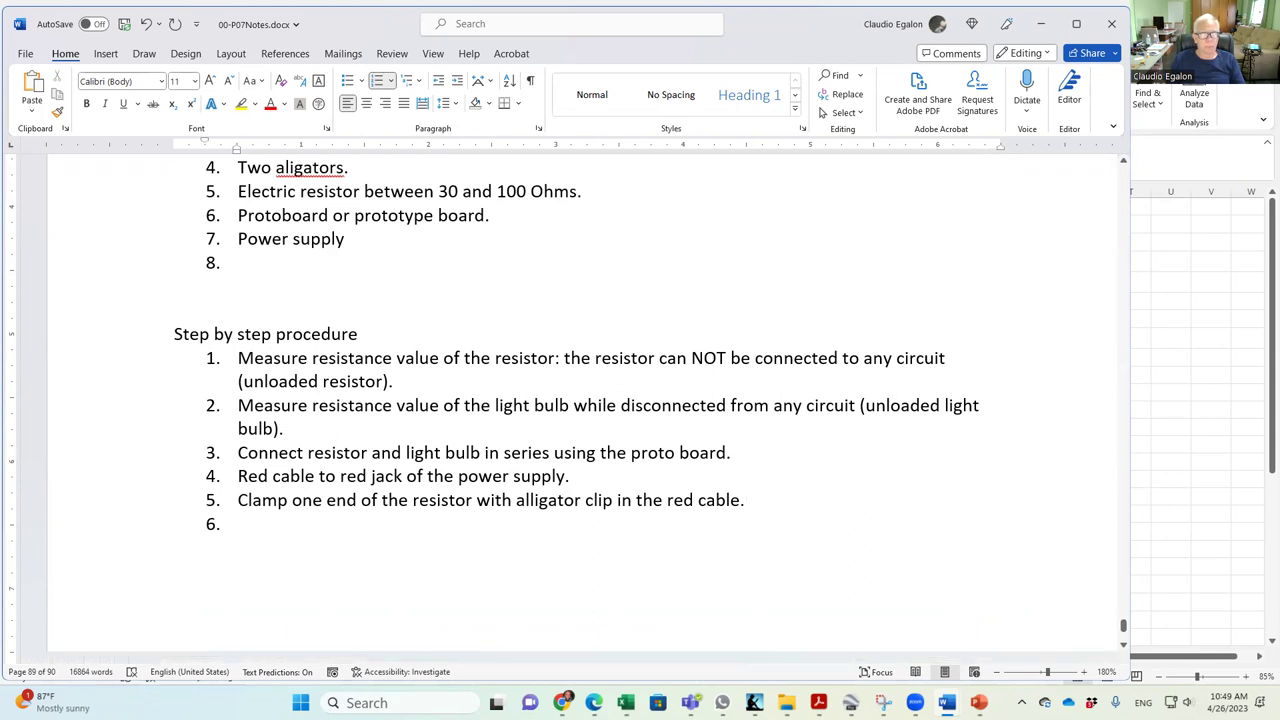
Switch to the 07-LightBulb presentation and view the slides adding the light bulb and the black cable to the circuit.
key(alt+Tab)
key(alt+Tab)
key(alt+Tab)
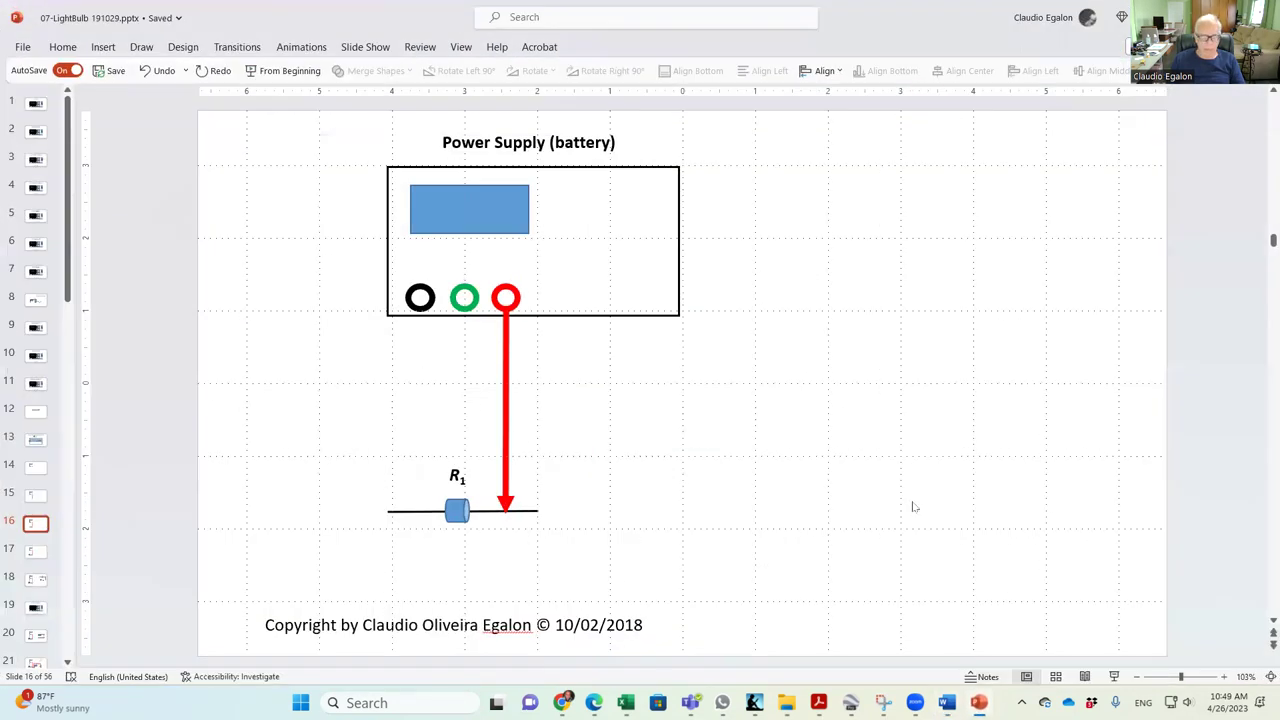
key(Page_Down)
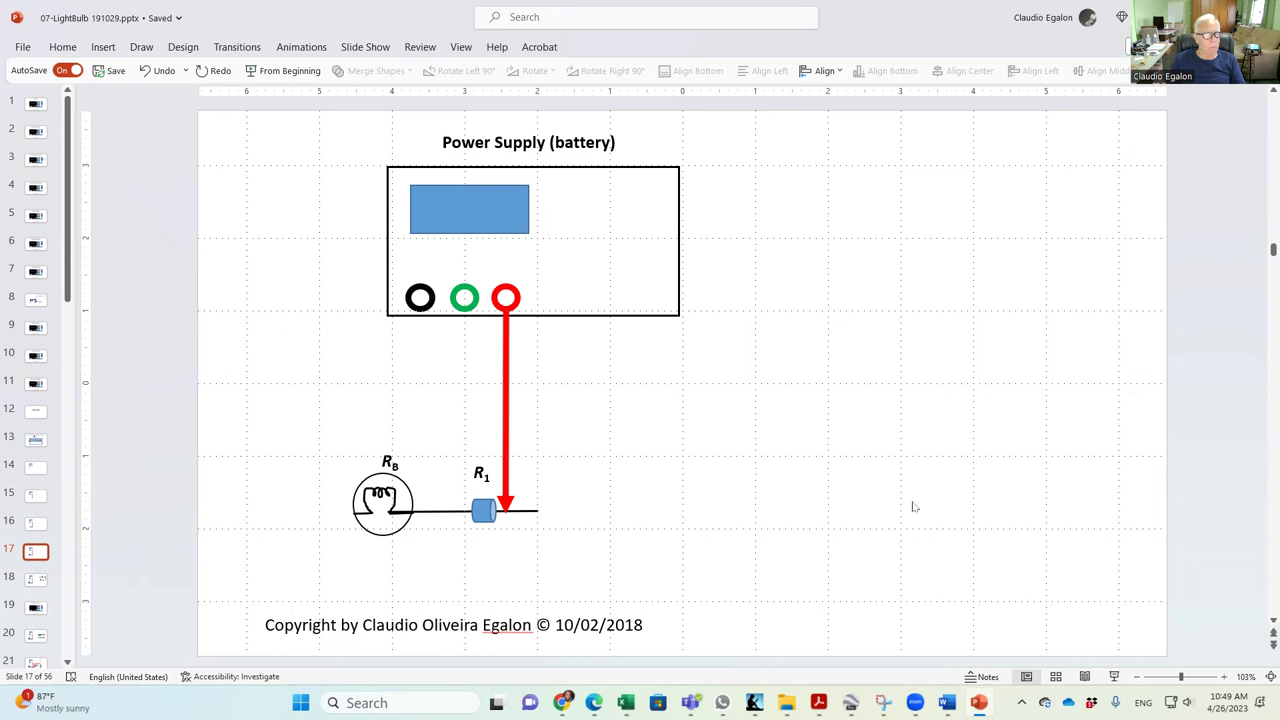
key(Page_Down)
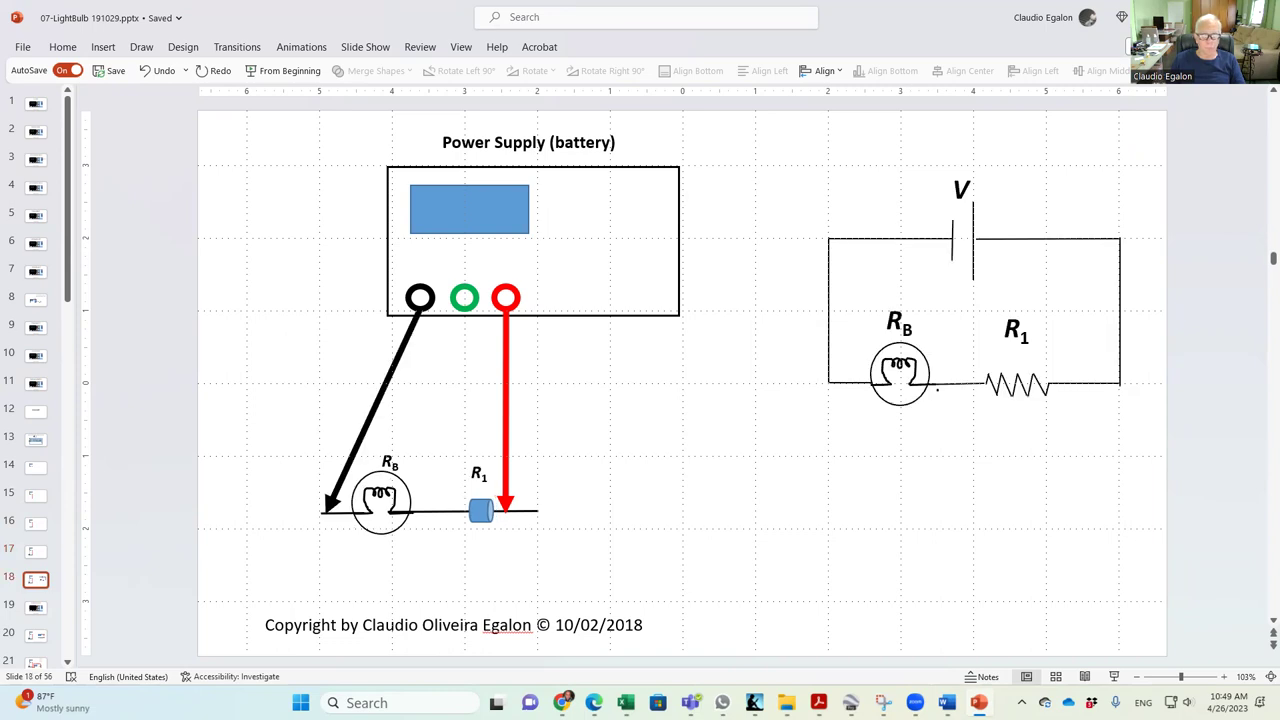
Return to the Word notes, enter "Resistor is already connected in series to the light bulb in the protoboard." as procedure item 6, and start item 7.
key(alt+Tab)
text(Res)
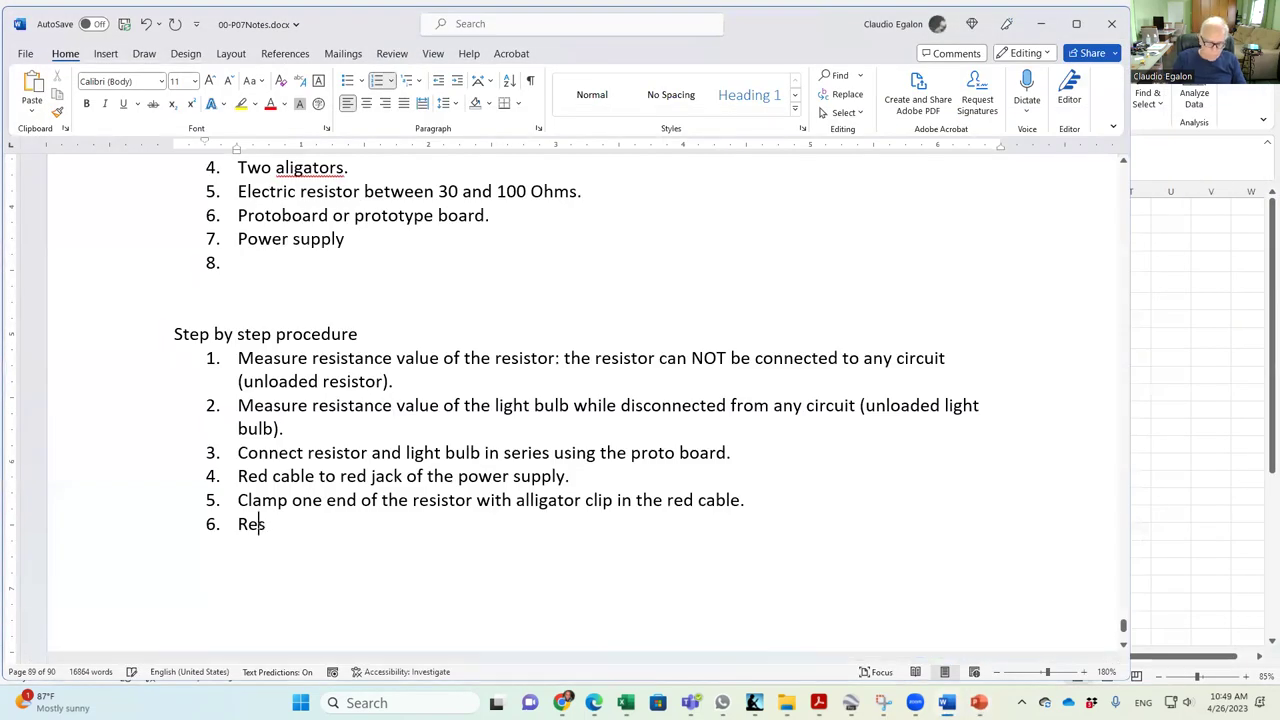
text(istor is already connected in serires to the)
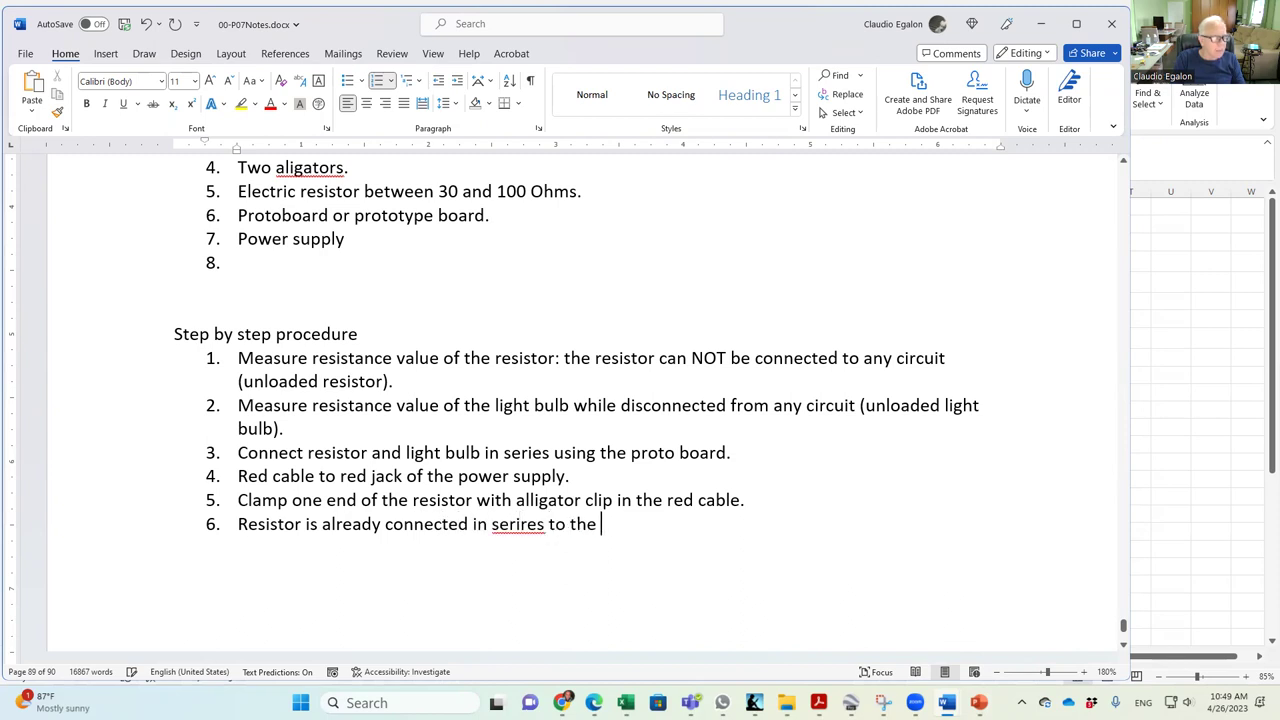
key(BackSpace)
key(BackSpace)
key(BackSpace)
key(BackSpace)
key(BackSpace)
key(BackSpace)
key(BackSpace)
key(BackSpace)
key(BackSpace)
key(BackSpace)
key(BackSpace)
text(es to the light bulb in the pr)
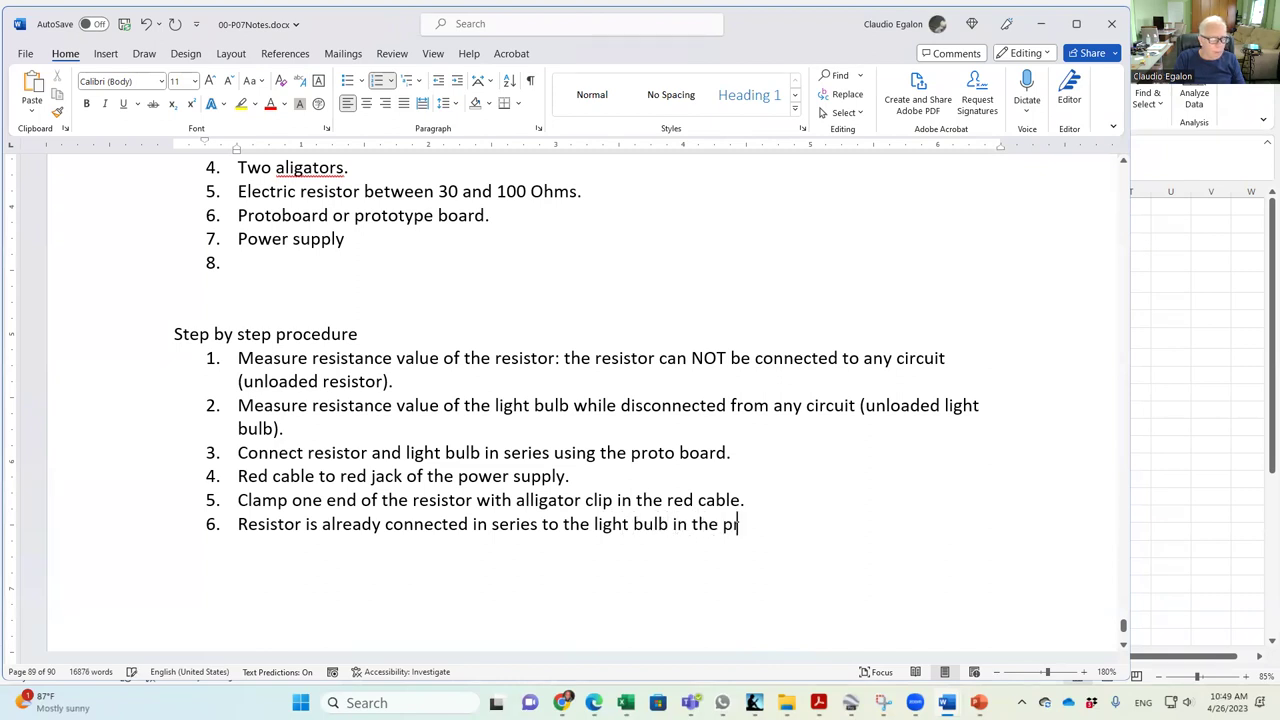
text(otoboard.)
key(Return)
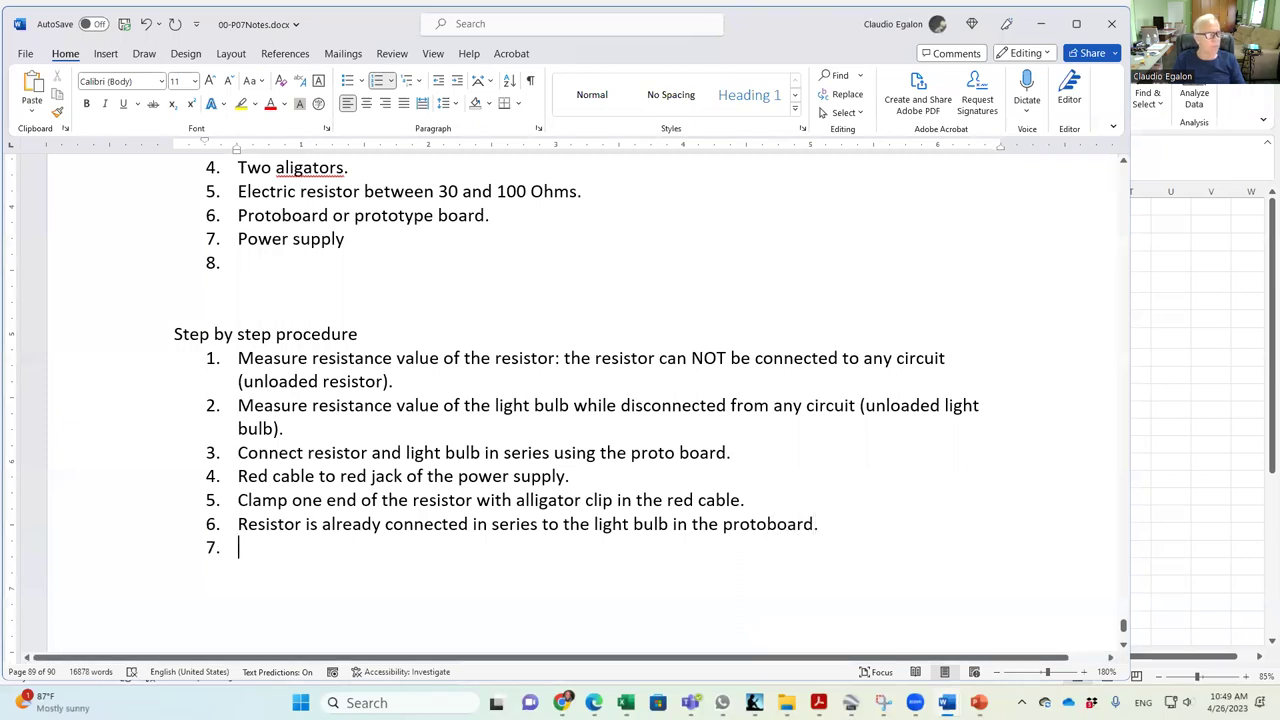
Enter "Other end of light bulb connected to the black jack of the power supply through the black cable." as procedure item 7 and start item 8.
text(Other end of light bulb connected to the black)
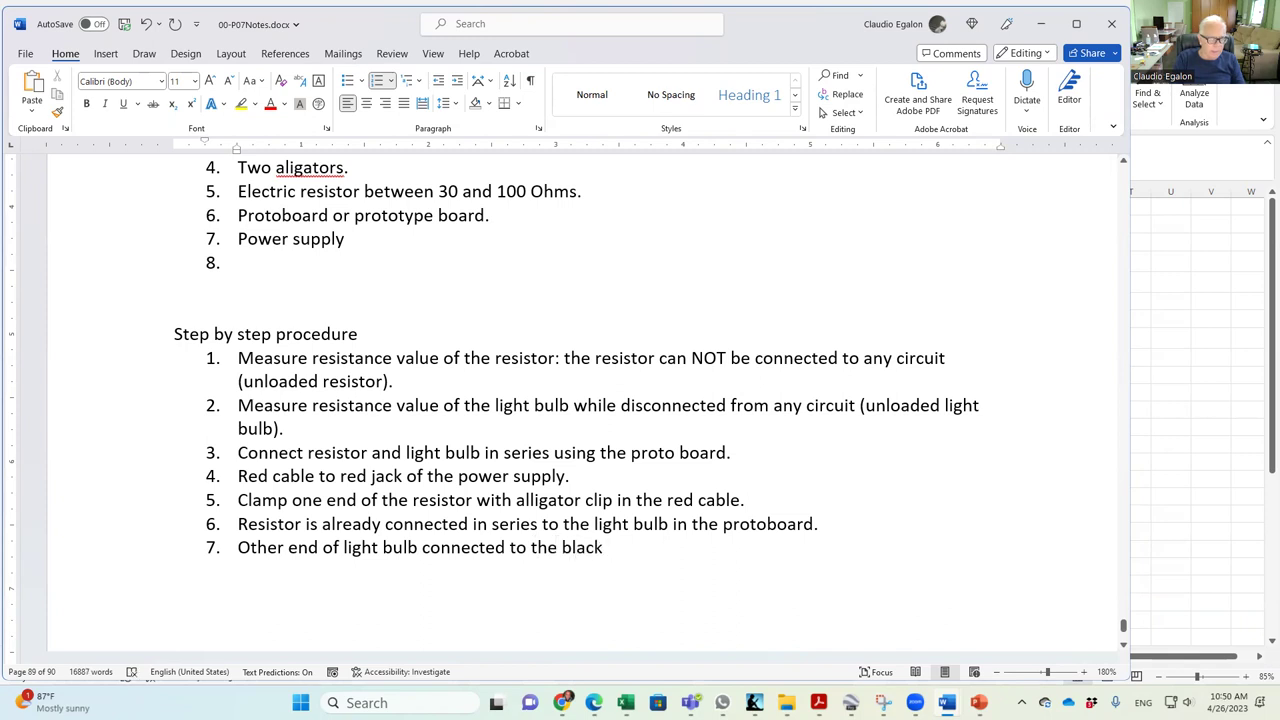
text( jac of the)
key(BackSpace)
key(BackSpace)
key(BackSpace)
key(BackSpace)
key(BackSpace)
key(BackSpace)
key(BackSpace)
text(k of the )
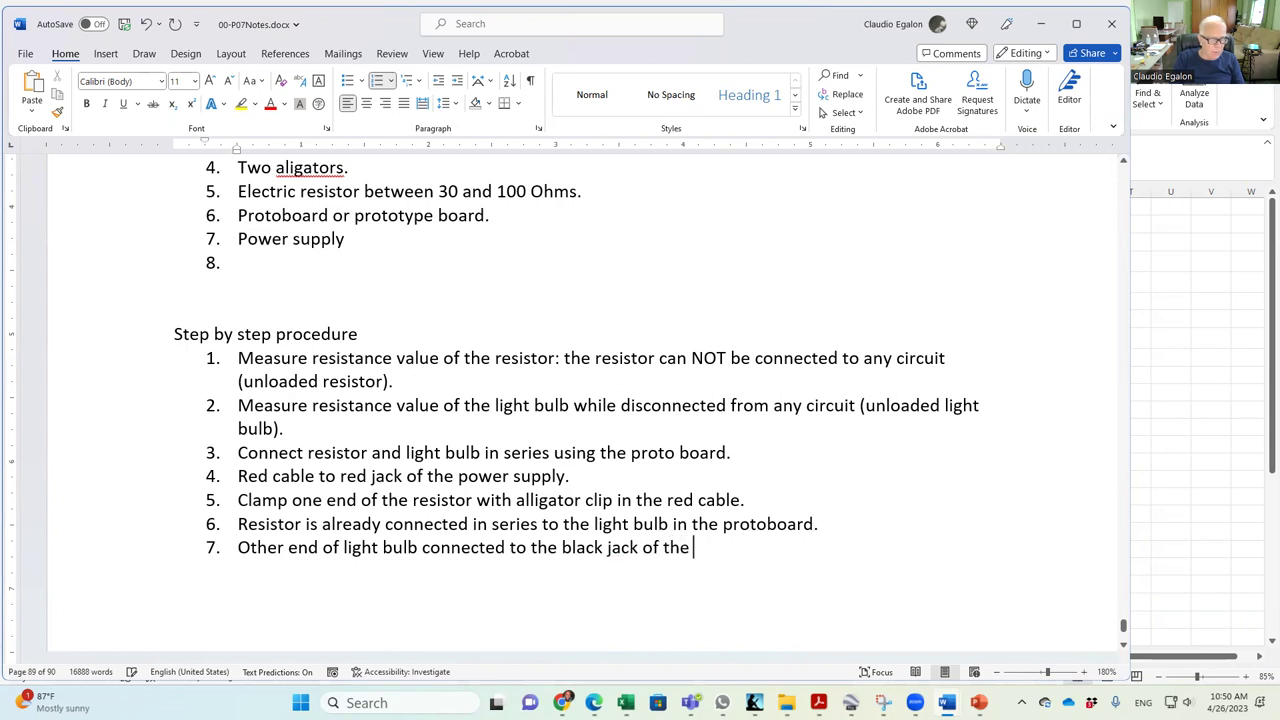
text(power supply)
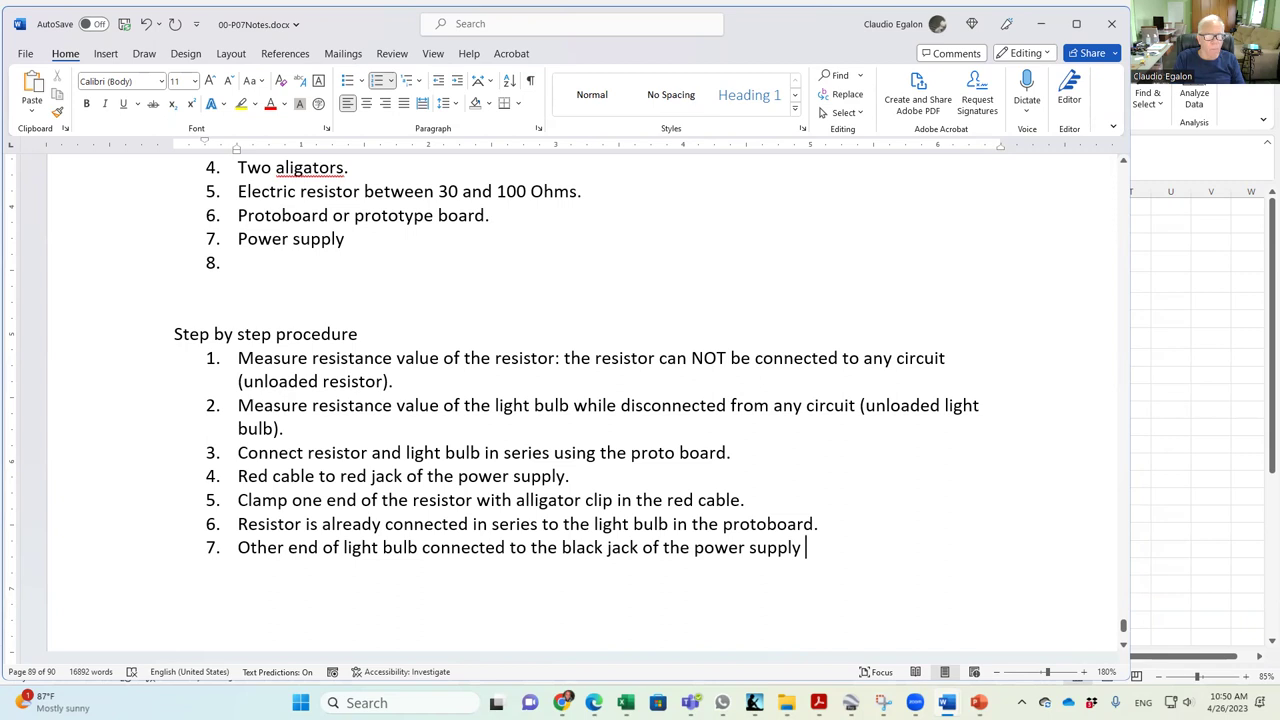
text( through t)
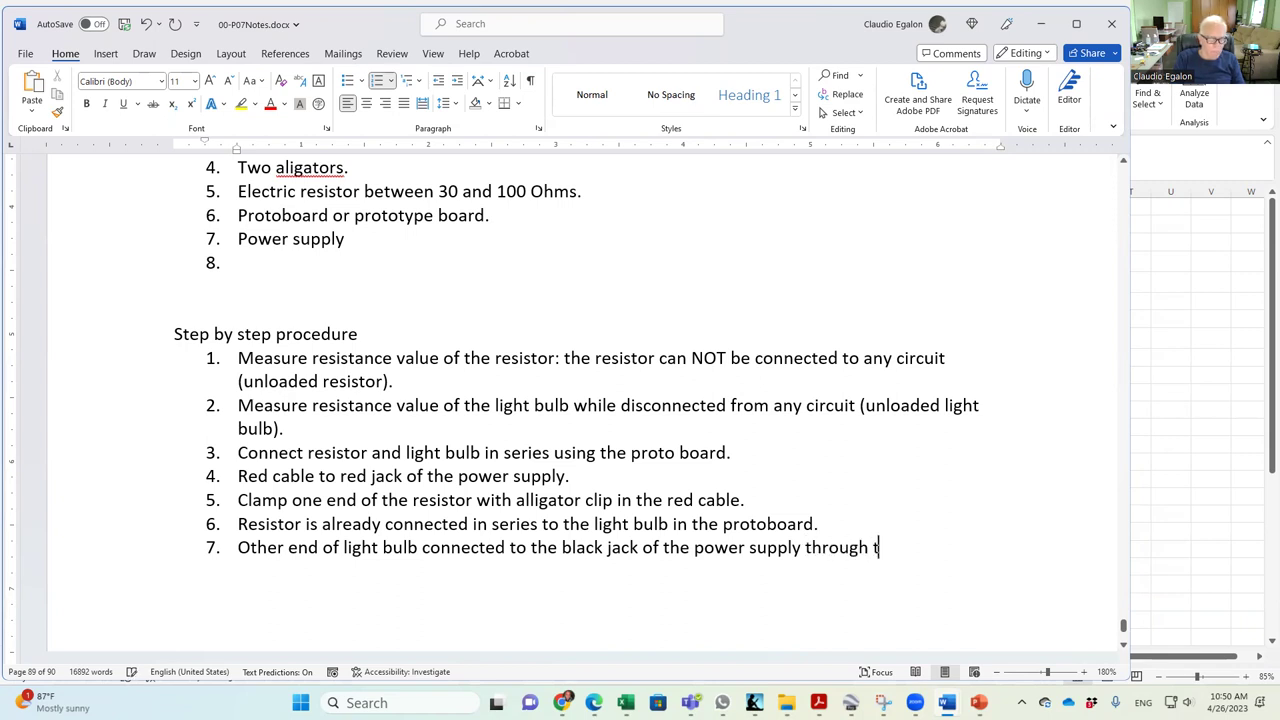
text(he black cable.)
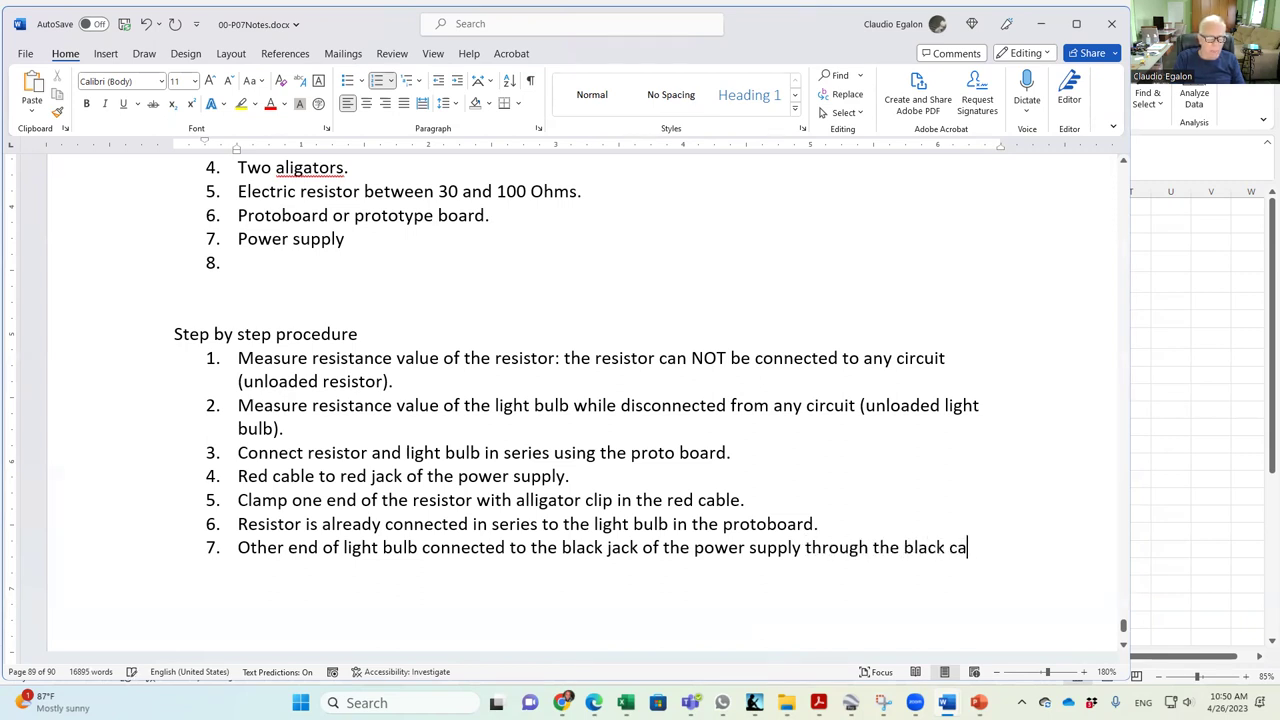
key(Return)
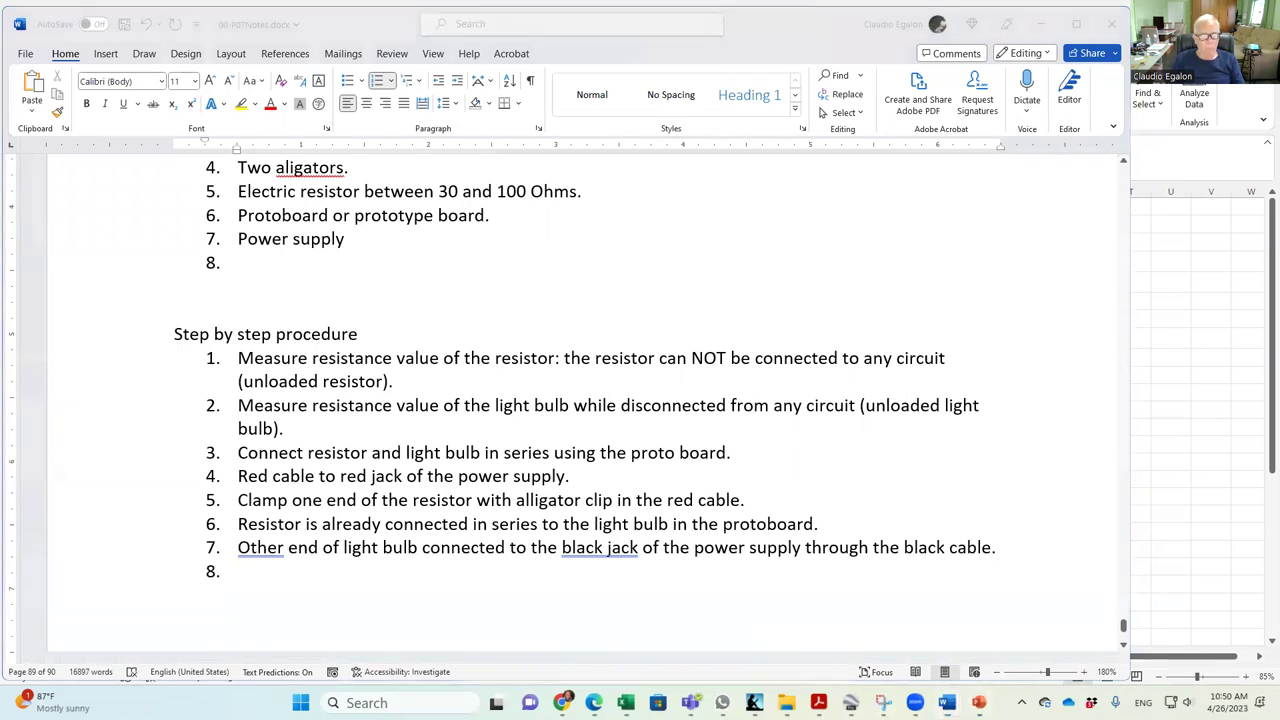
Check the 07-LightBulb slide on the DMM setting, then enter "Set DMM to read voltage." as procedure item 8 in the Word notes.
click(978, 703)
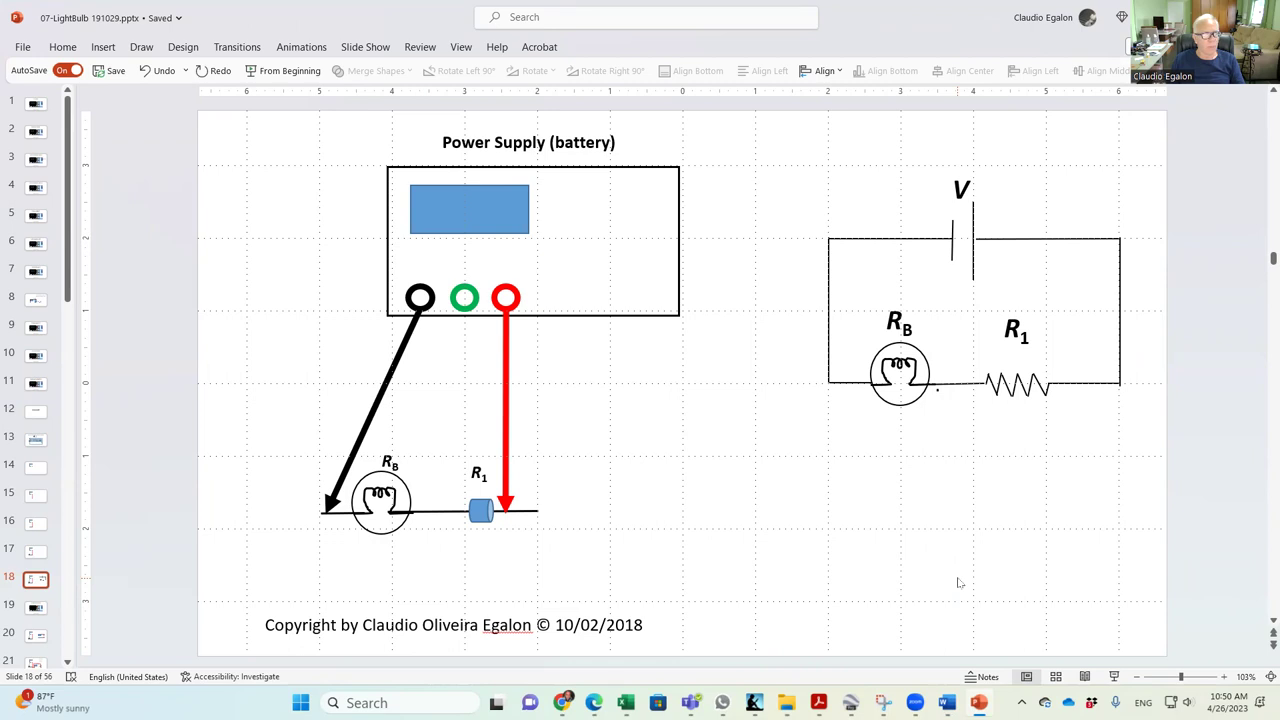
key(Page_Down)
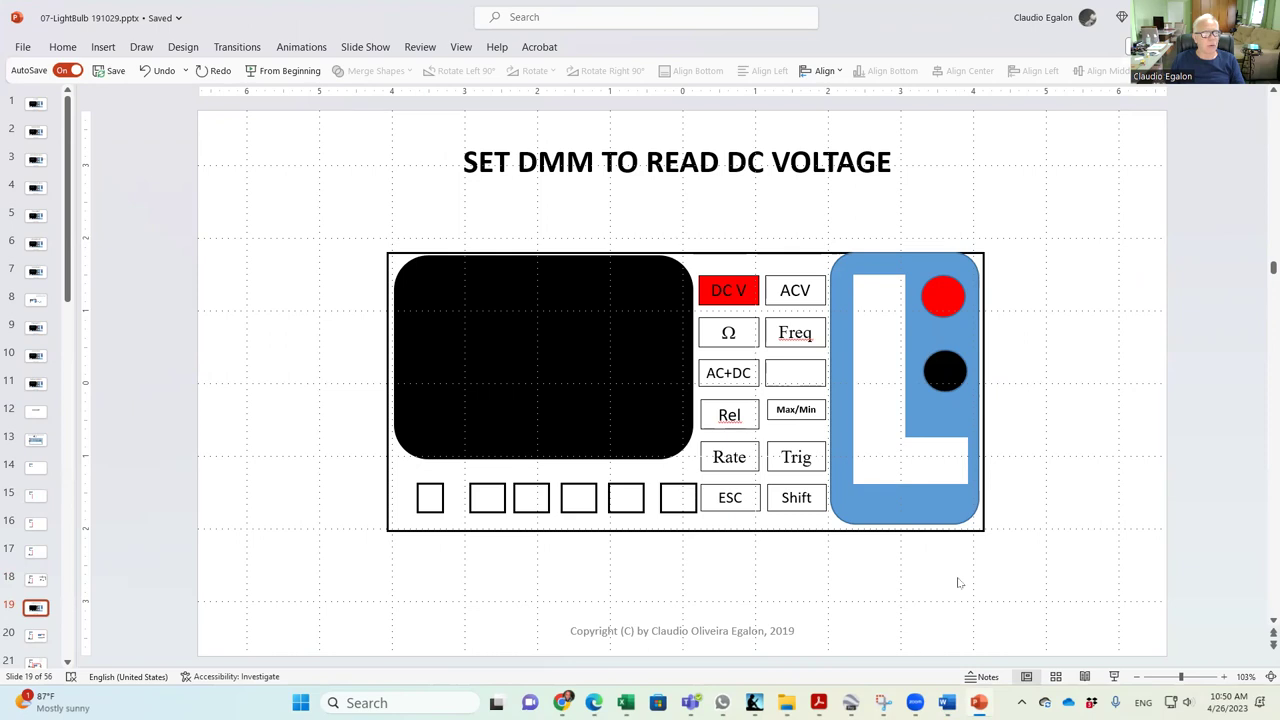
click(946, 703)
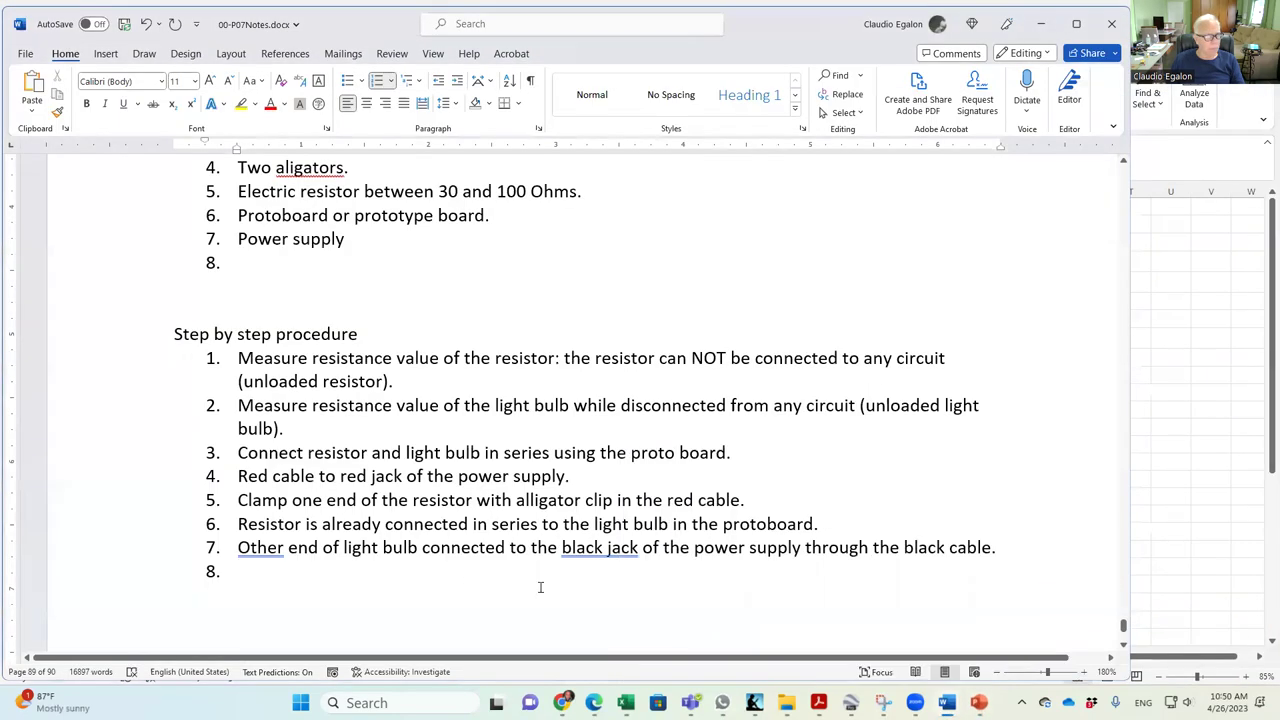
text(Set D)
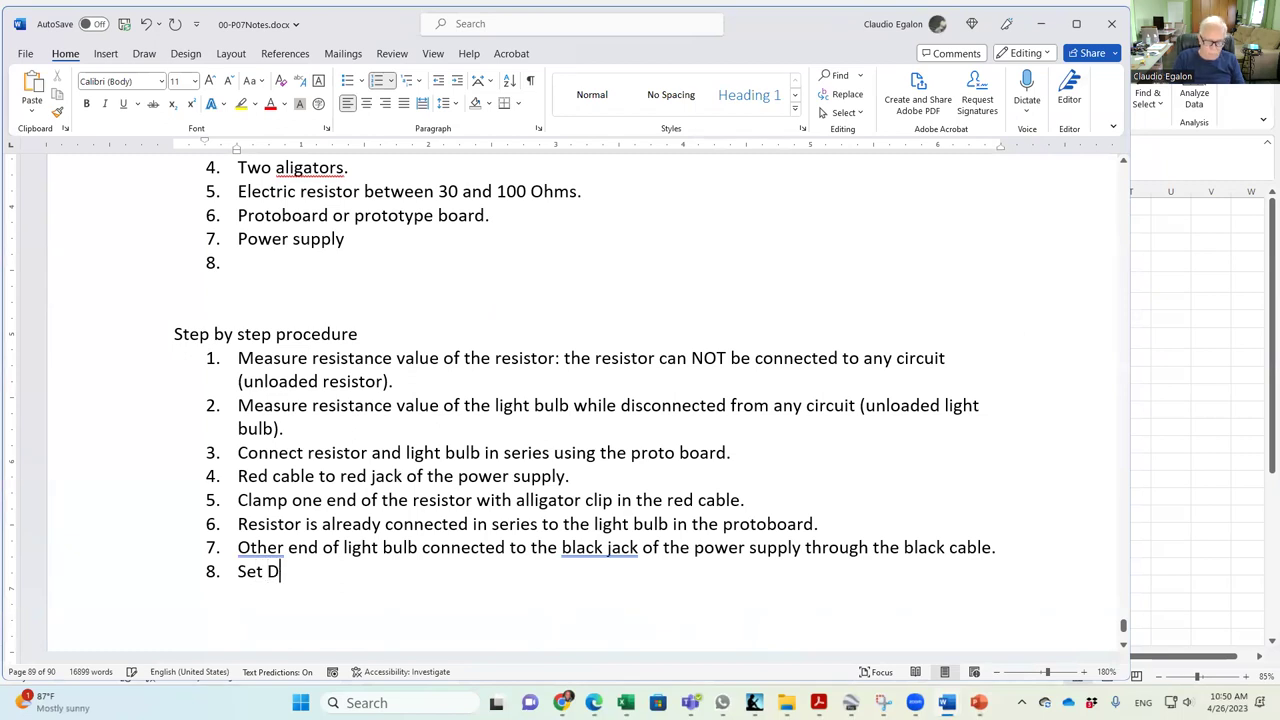
text(MM to read )
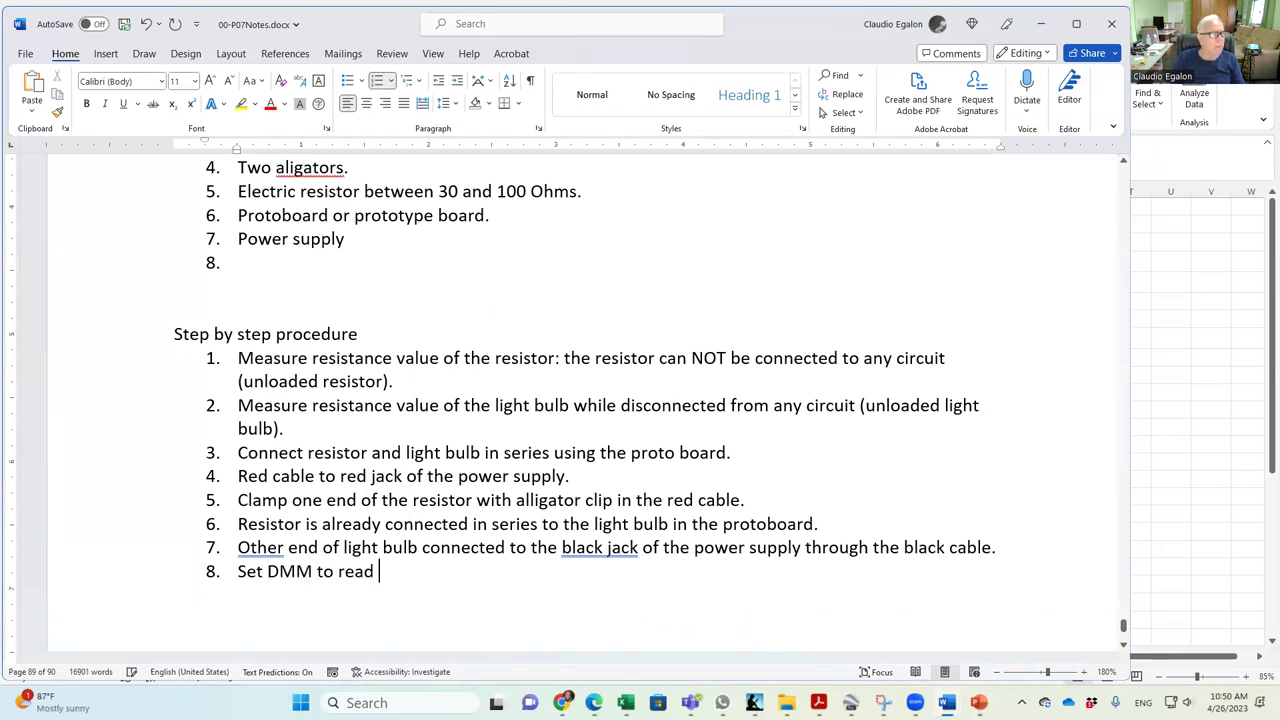
text(voltage.)
key(Return)
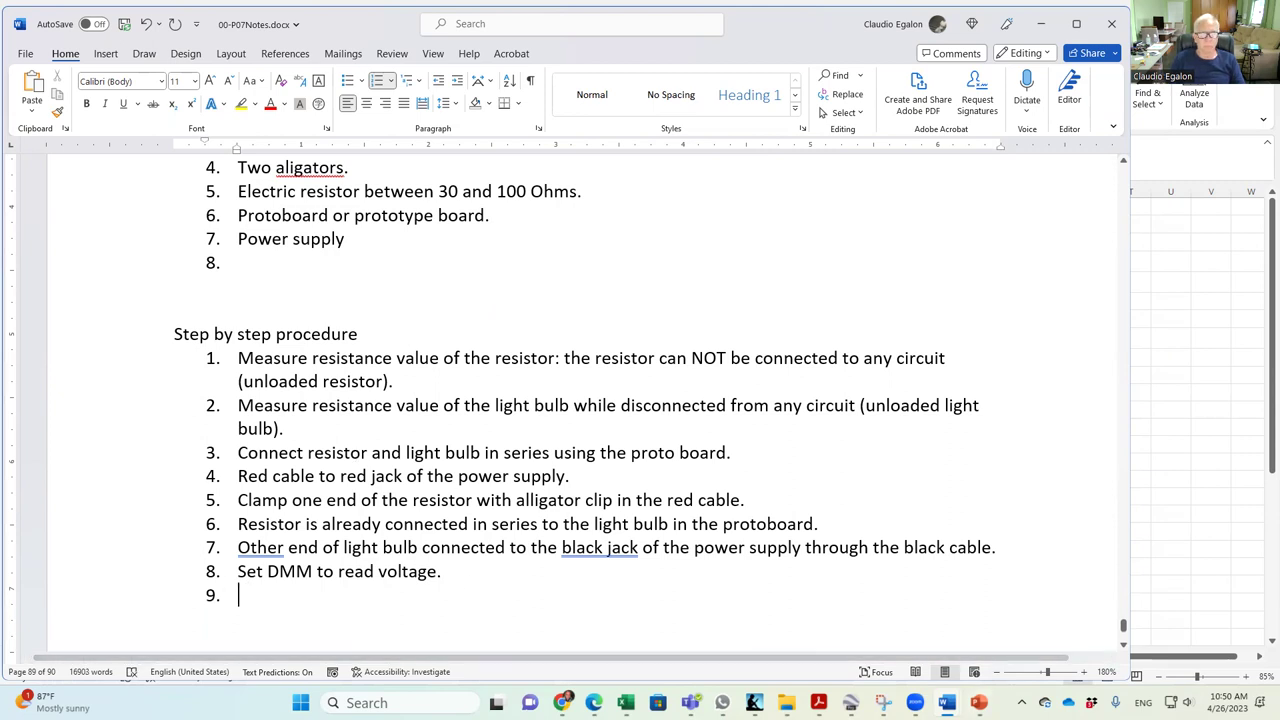
Examine the 07-LightBulb slides showing how the DMM connects in parallel to the circuit, up to the Vtot measurement diagram.
click(978, 703)
key(Page_Up)
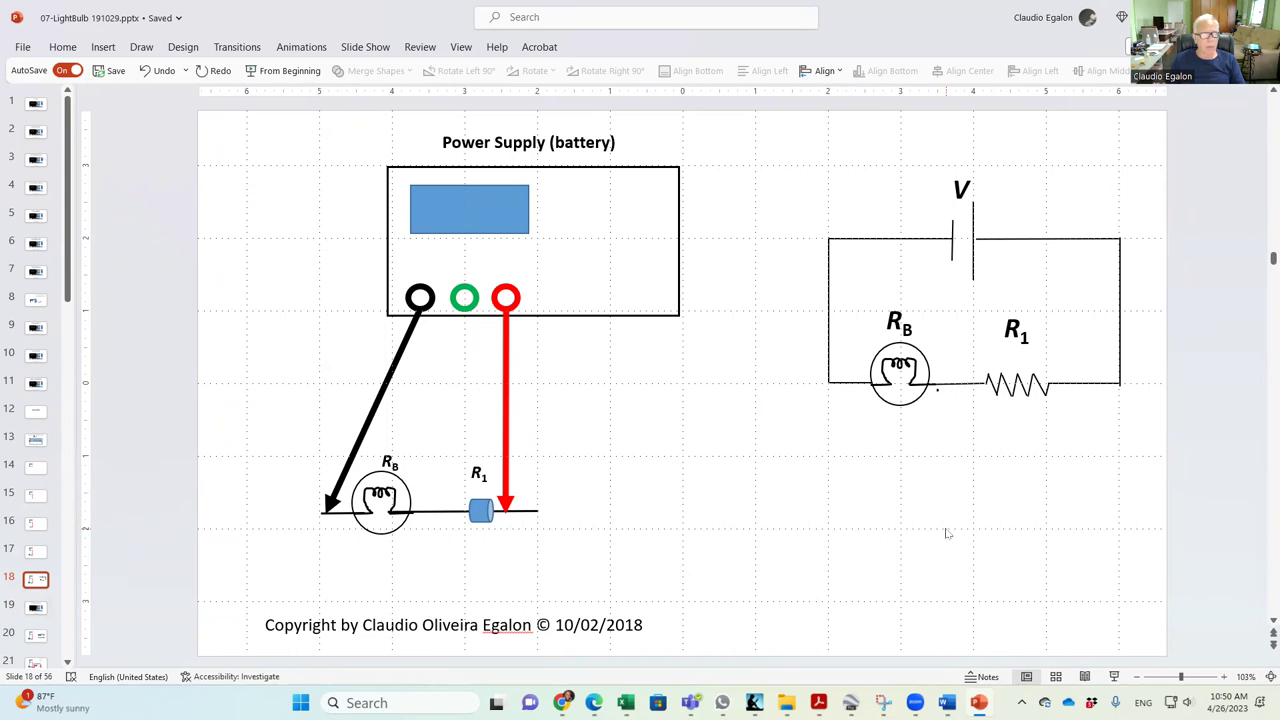
key(Page_Down)
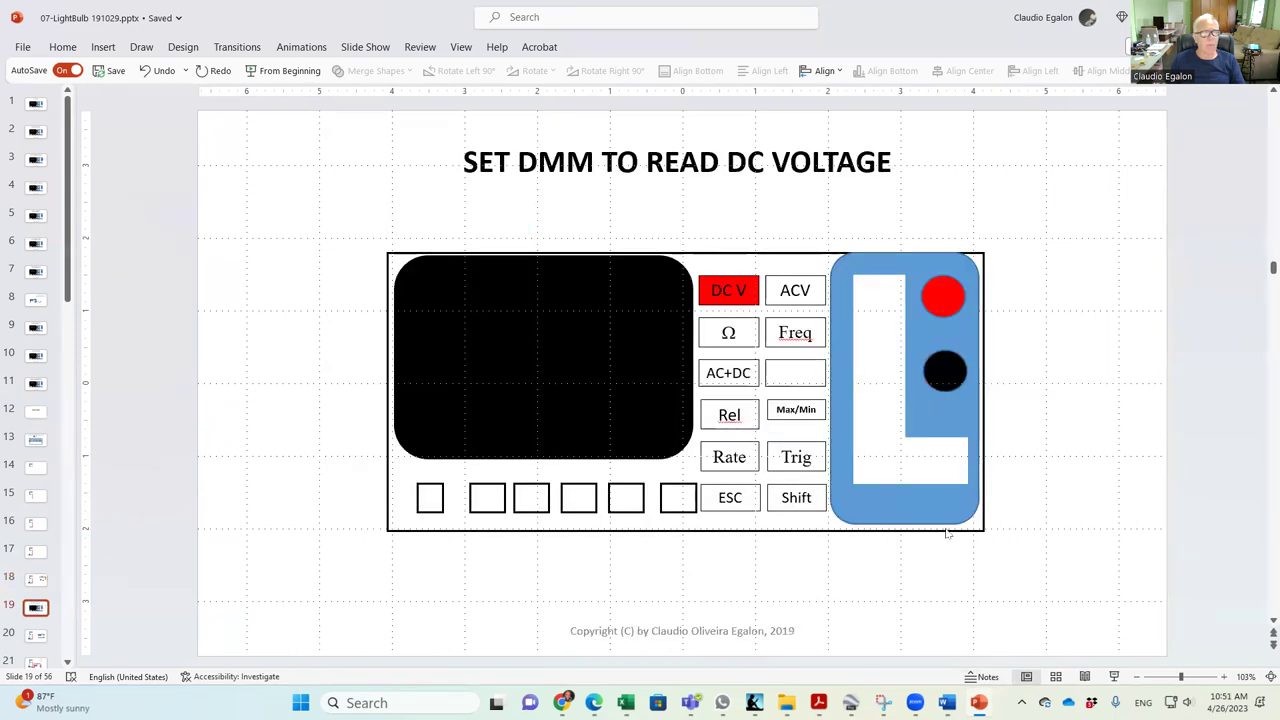
key(Page_Down)
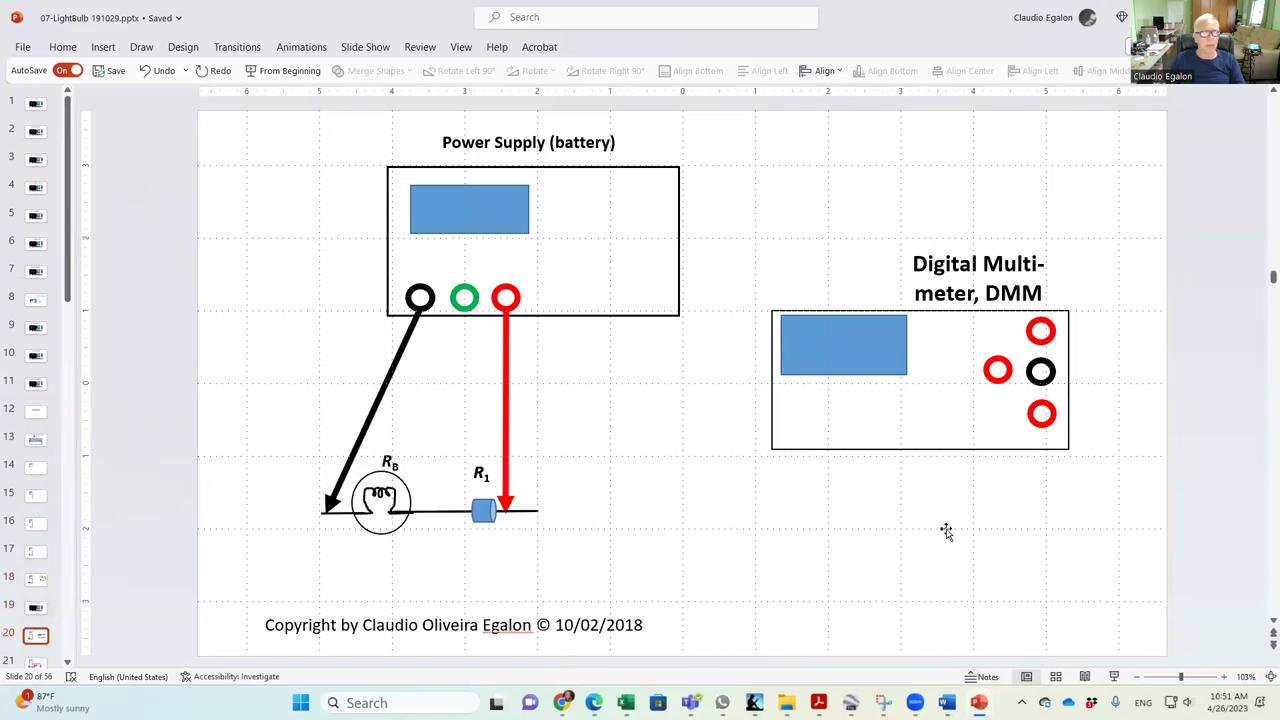
key(alt+Tab)
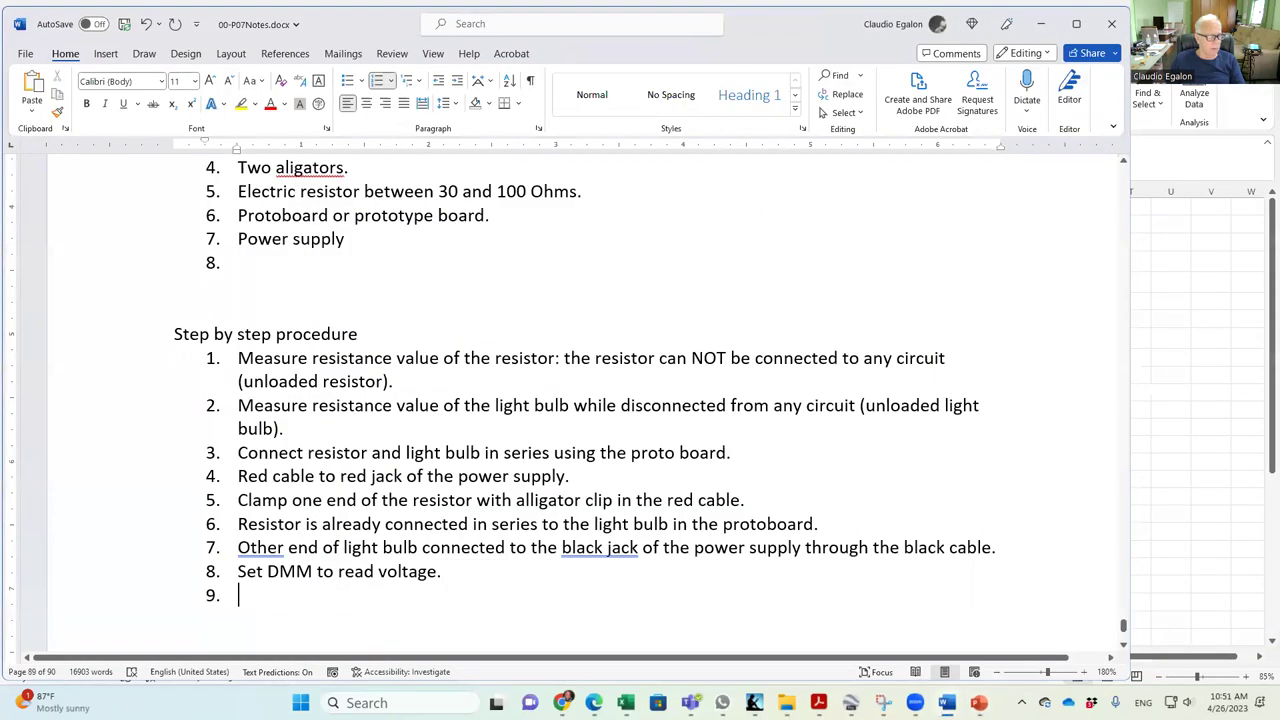
key(alt+Tab)
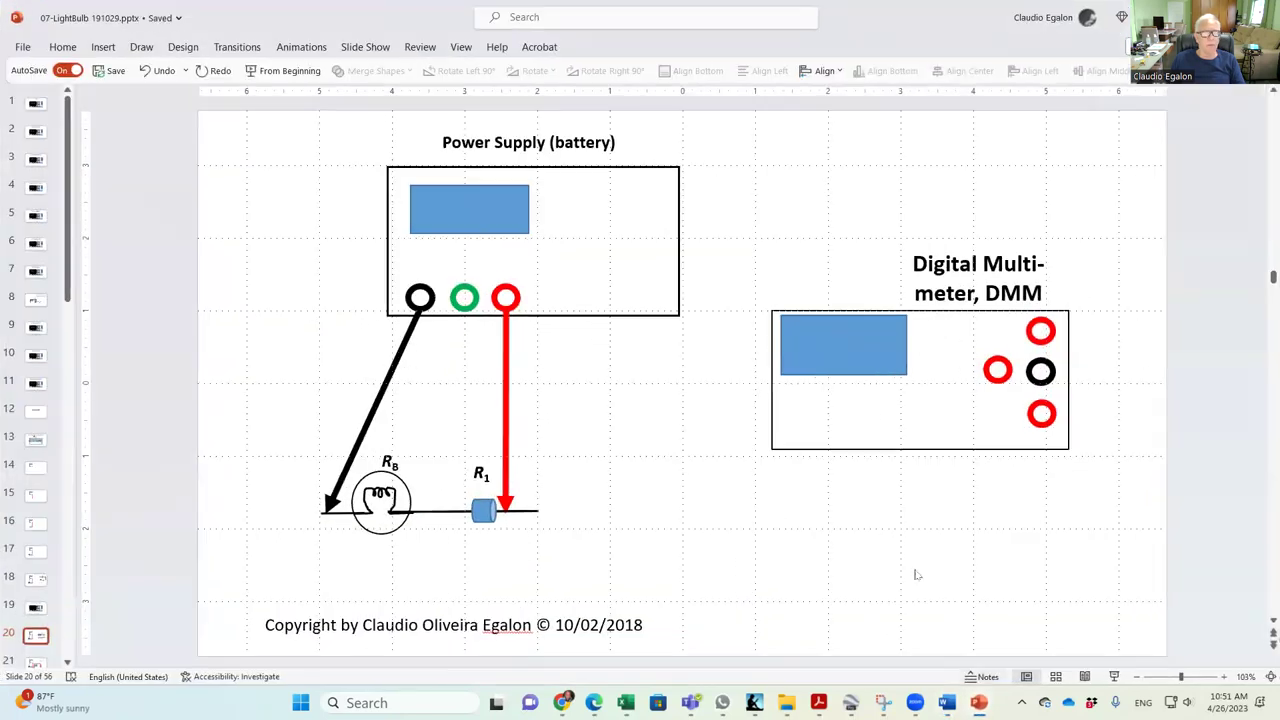
key(Page_Down)
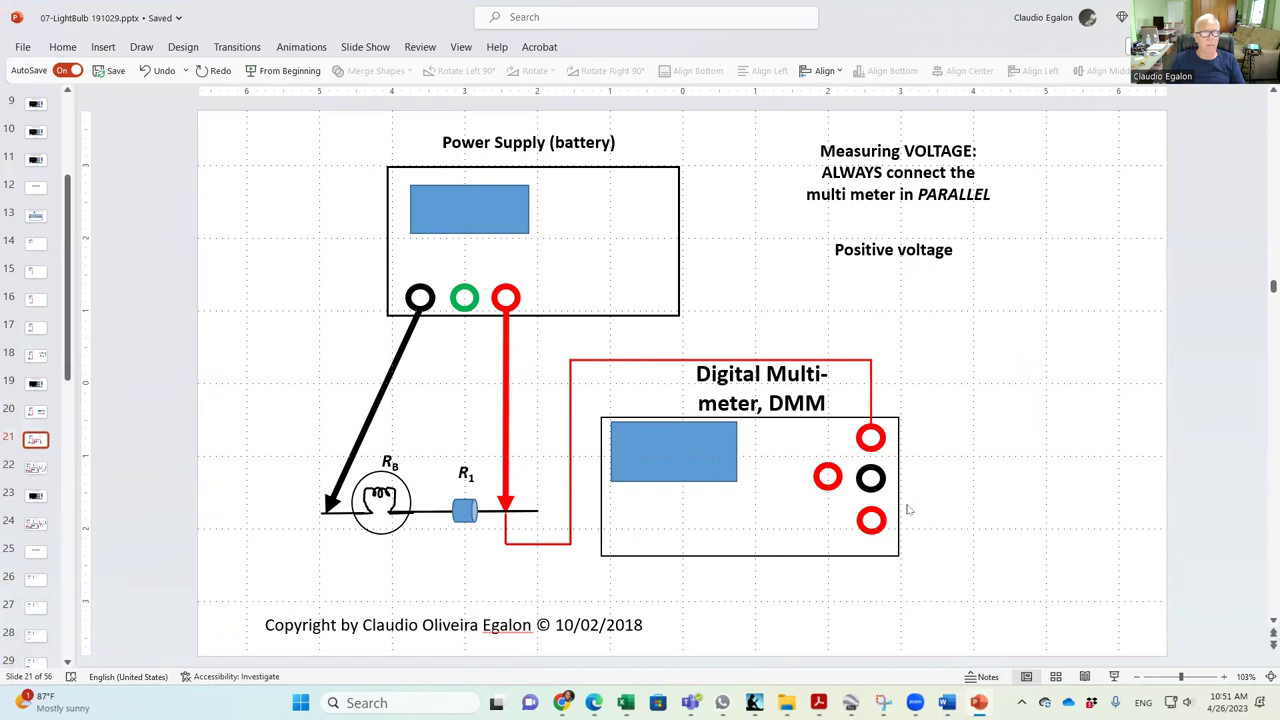
key(Page_Down)
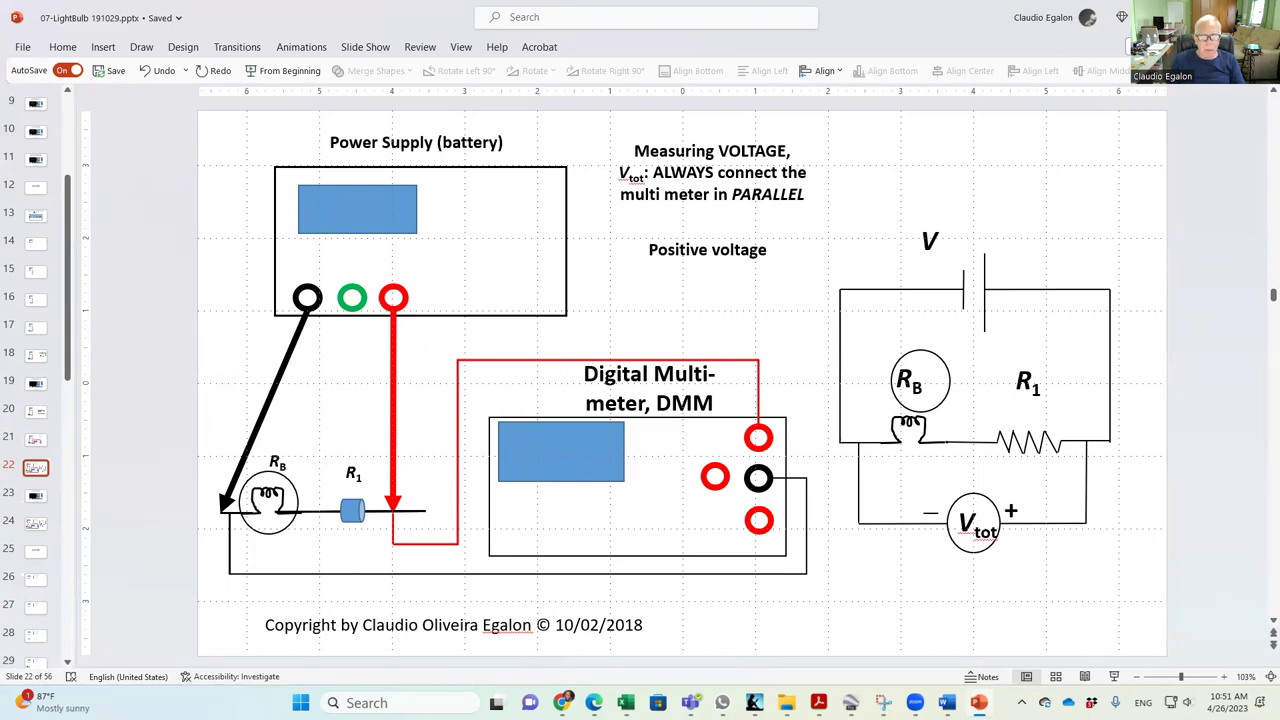
In the Word notes, enter "Connect the DMM between one end of the resistor and the far end of the light bulb, Vtot." as procedure item 9.
key(alt+Tab)
text(Connect the DMM betwee)
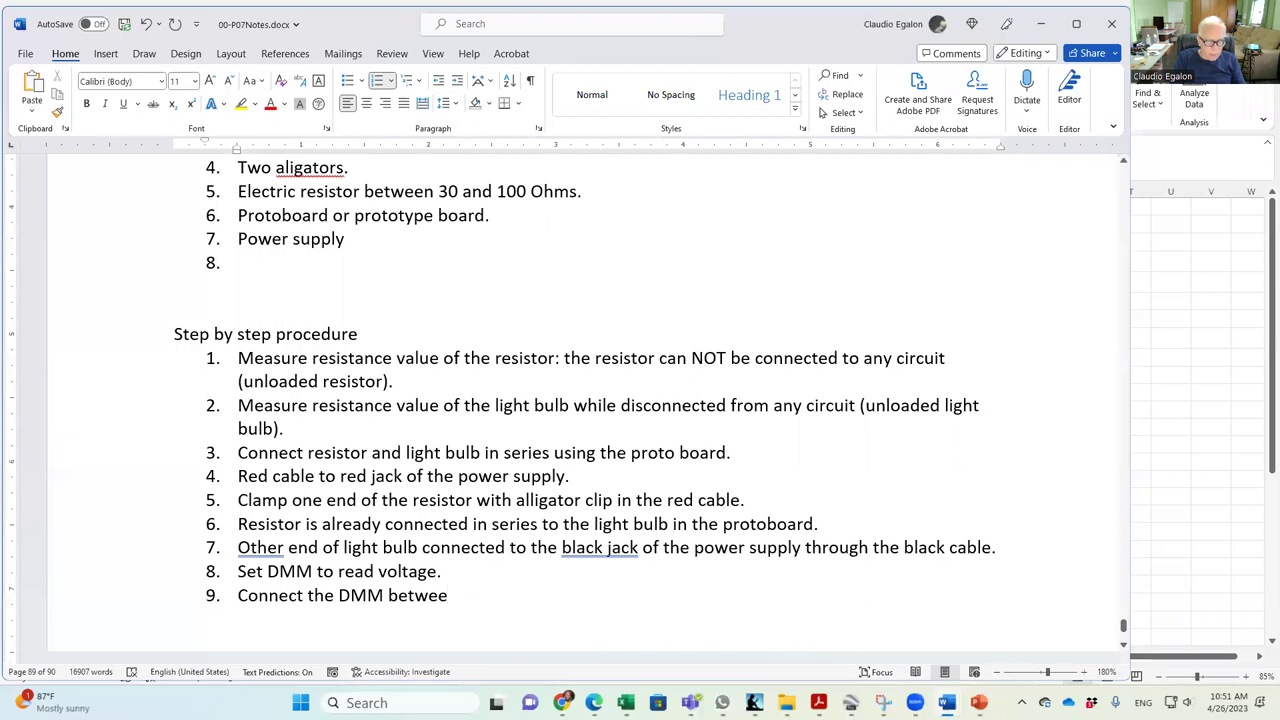
text(nt the)
key(BackSpace)
key(BackSpace)
key(BackSpace)
text(one end of the res)
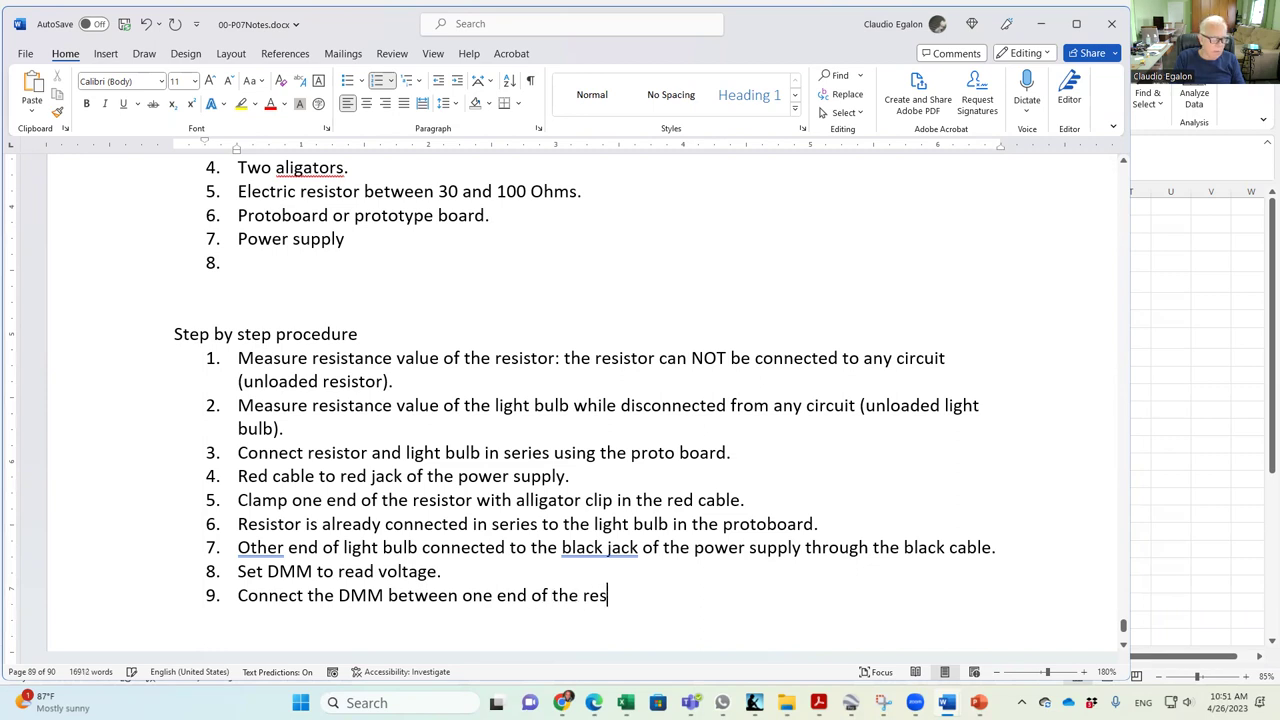
text(istor and the far end of the light bulb, Vtot.)
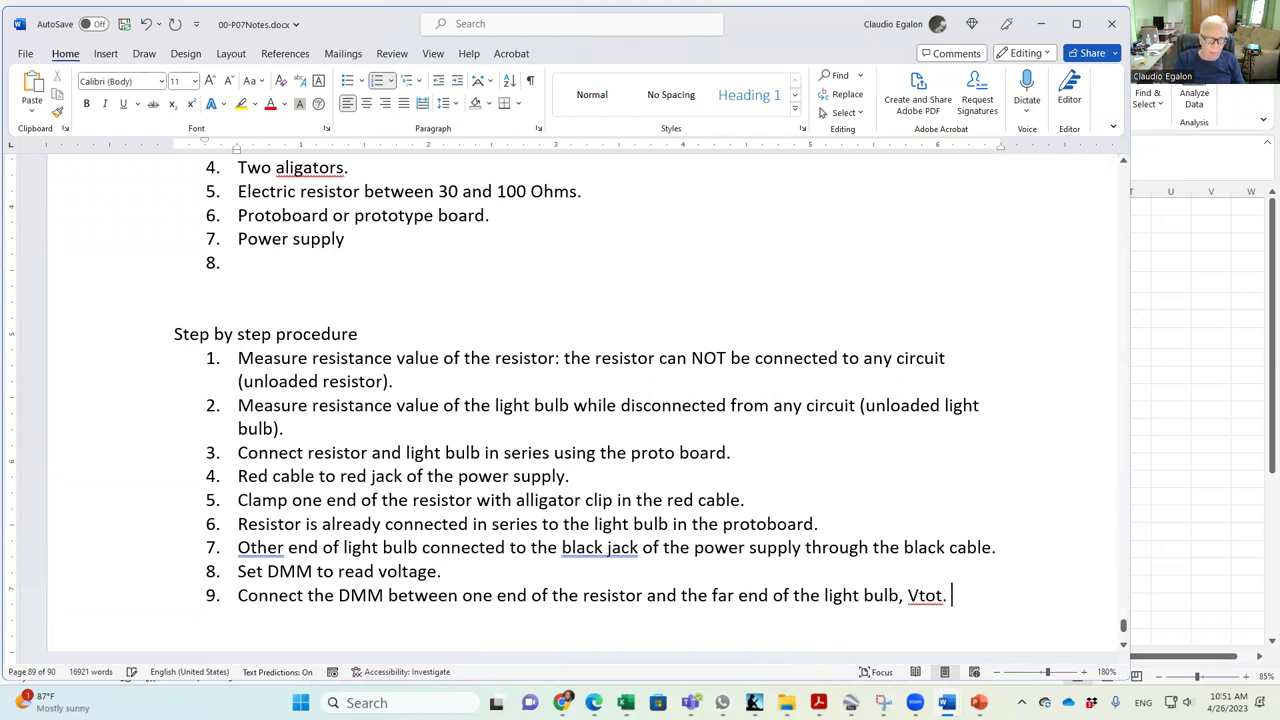
Format "tot" as subscript in the Vtot symbol of procedure item 9 and start item 10.
key(alt+Tab)
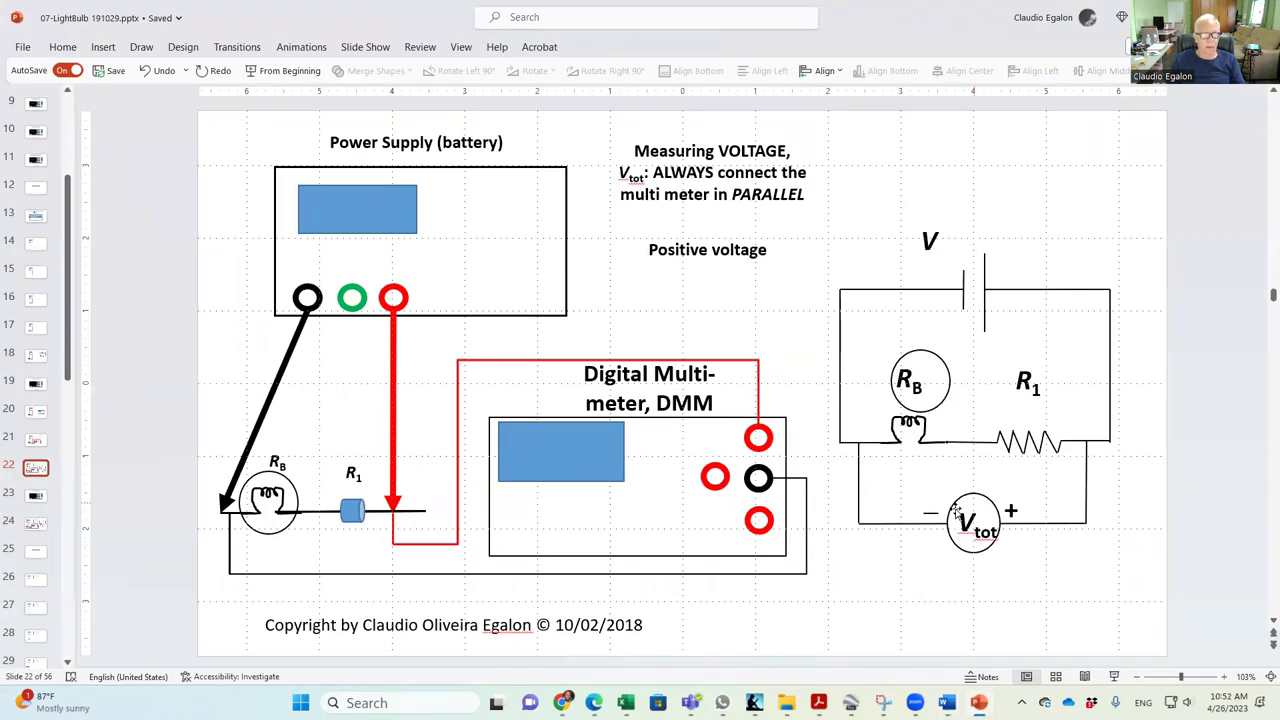
key(alt+Tab)
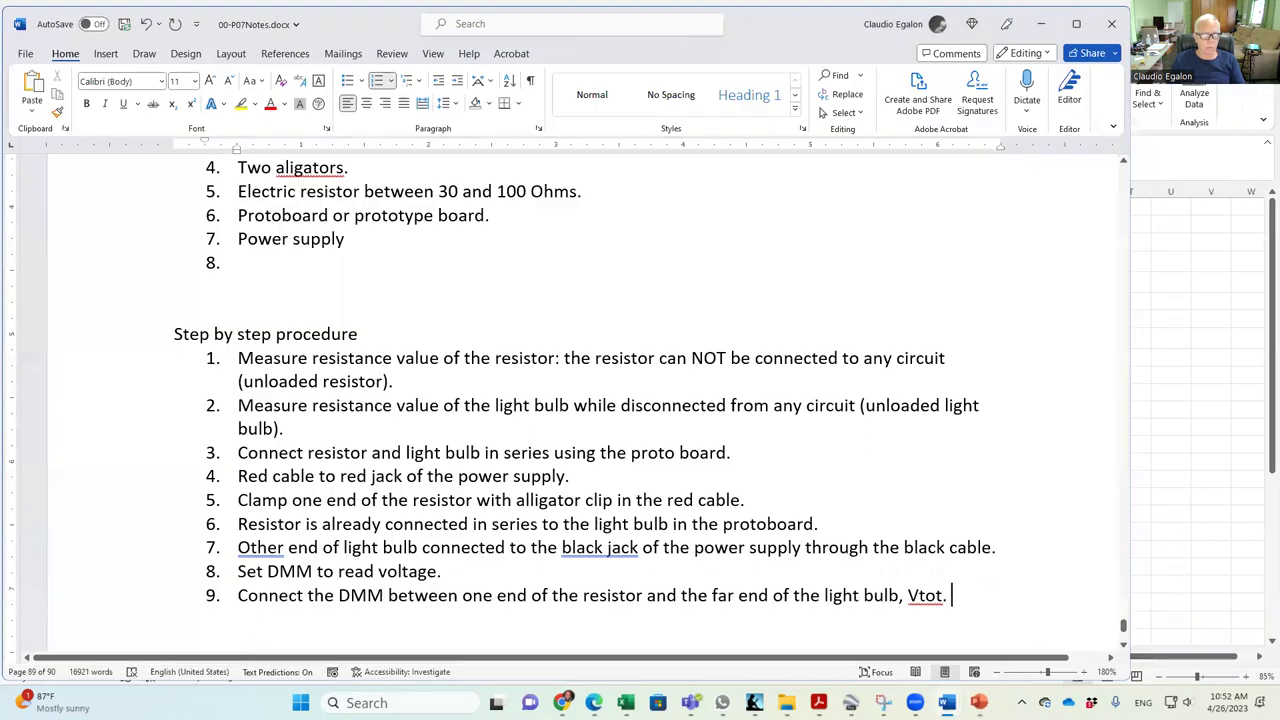
right_click(918, 596)
drag(918, 596, 944, 596)
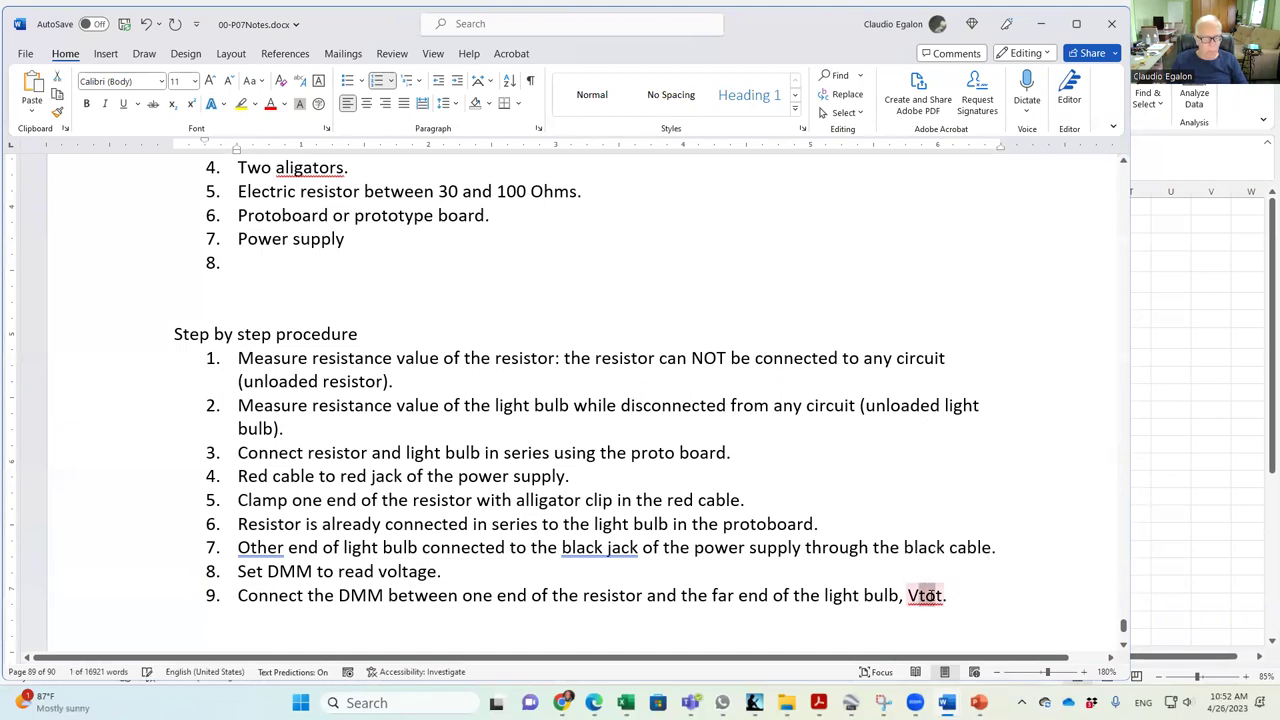
key(ctrl+equal)
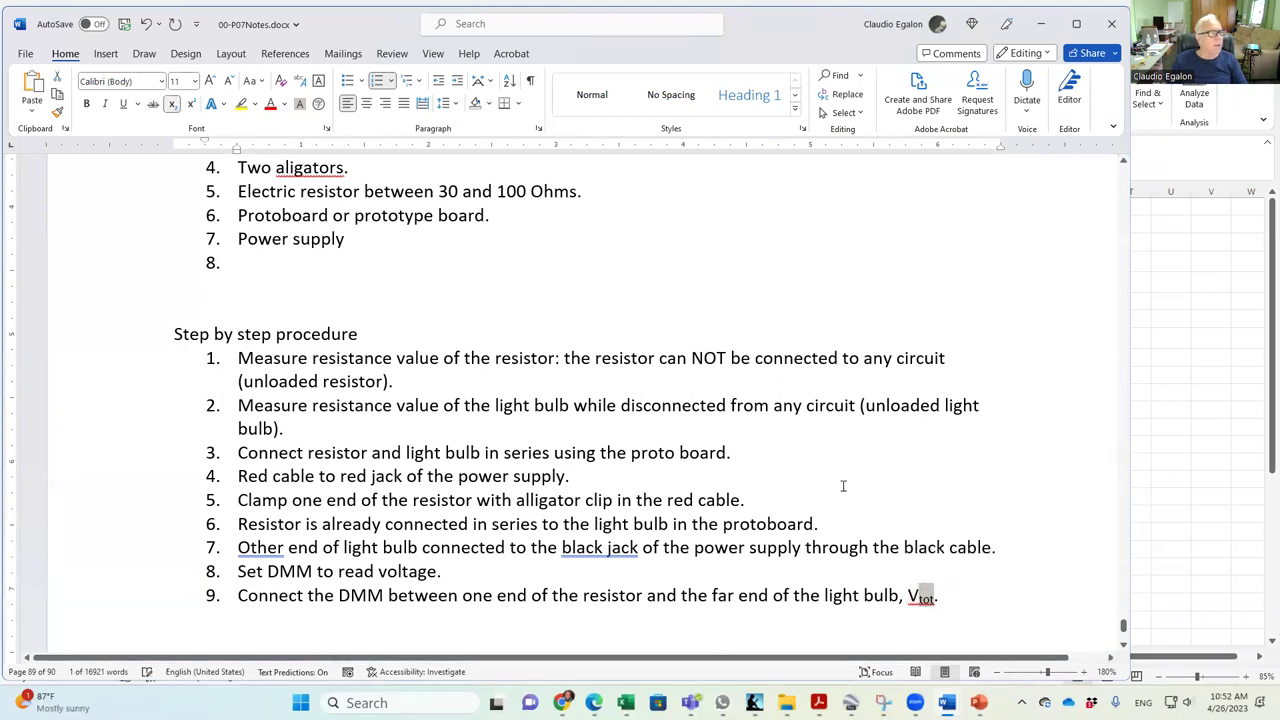
click(991, 605)
key(Return)
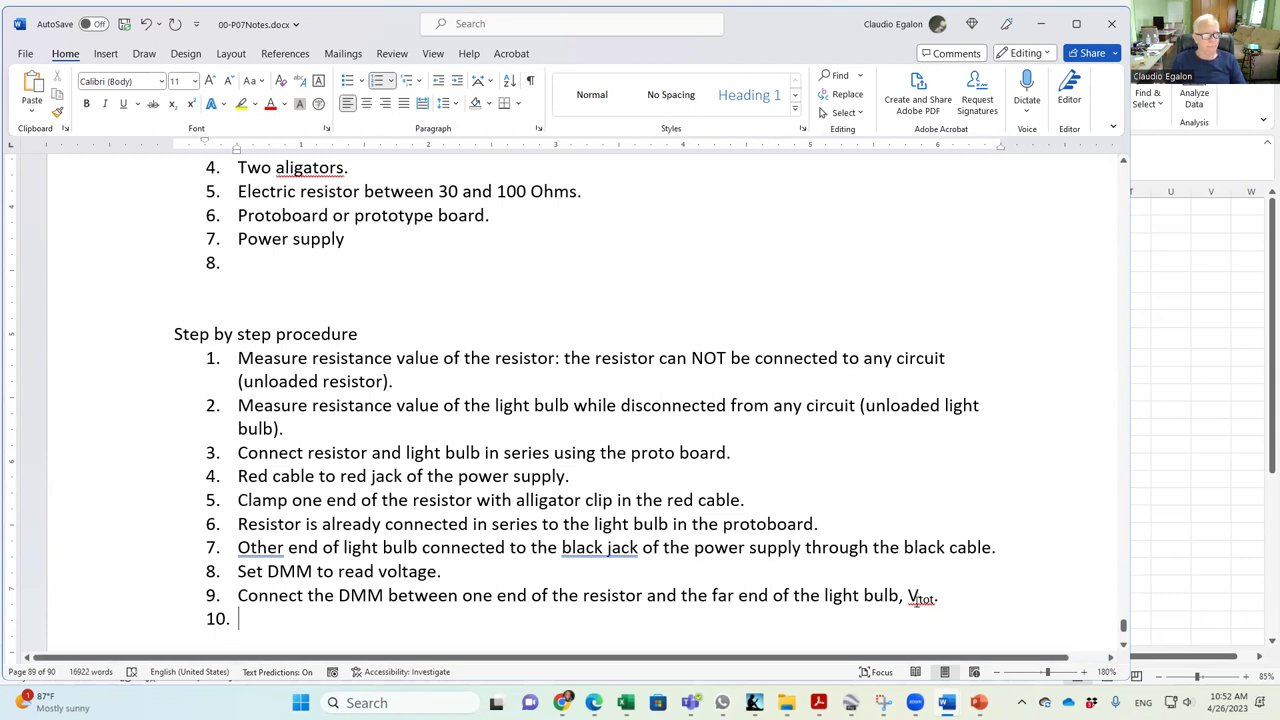
Replace "one" with "closer" before "end of the resistor" in procedure item 9.
double_click(480, 596)
key(BackSpace)
text(closer)
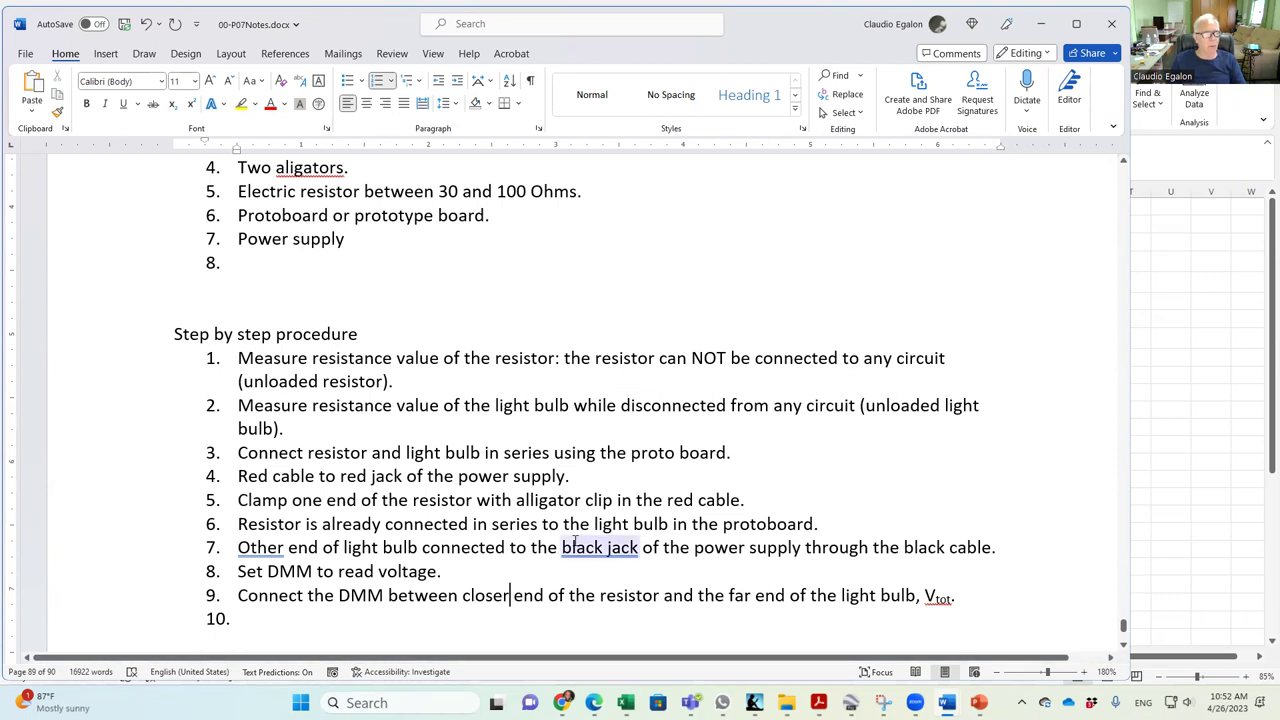
right_click(577, 547)
key(Escape)
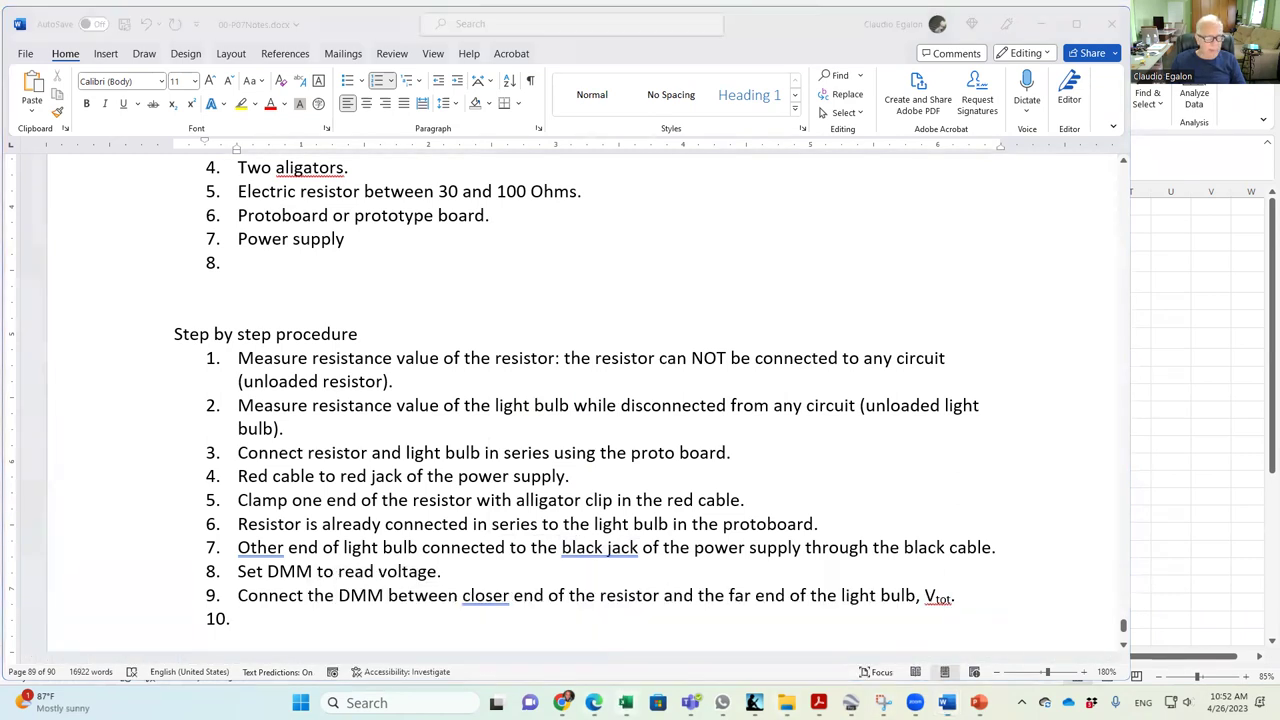
Switch to the P07L07G09 workbook in Excel and examine the Vsup and Vtot columns of Table 6-2 for all ten measurements.
click(626, 703)
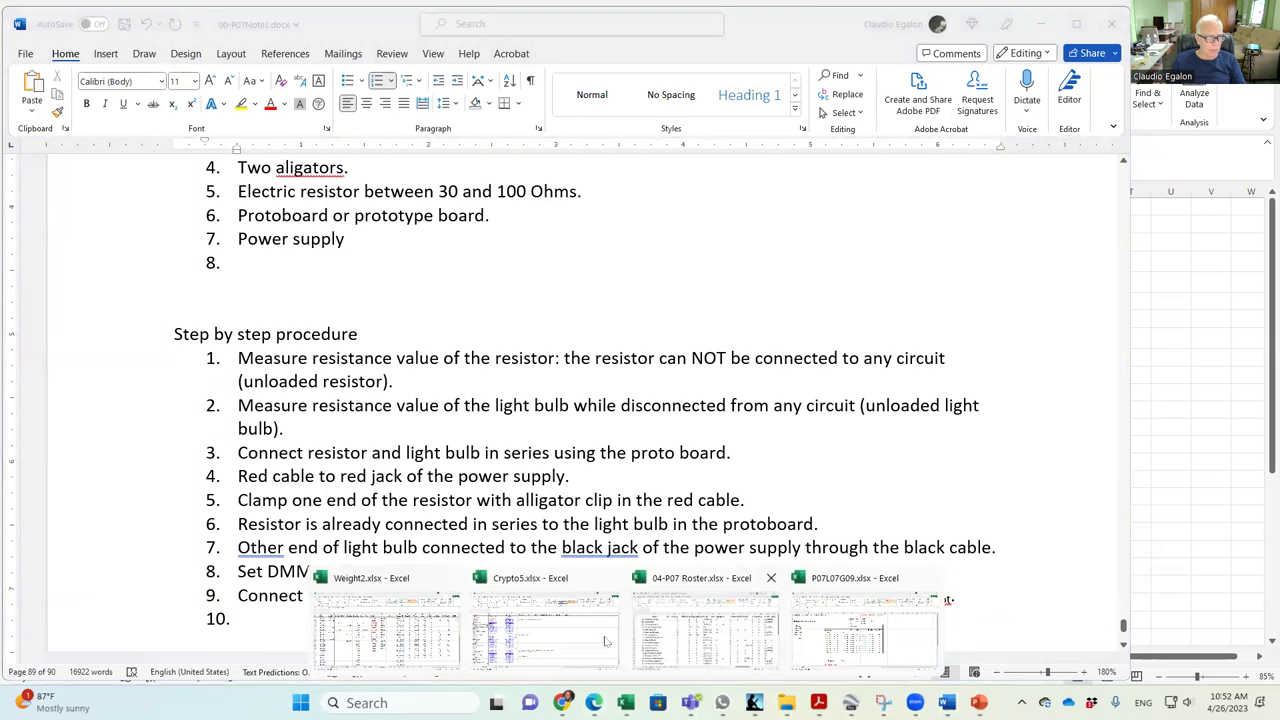
click(842, 635)
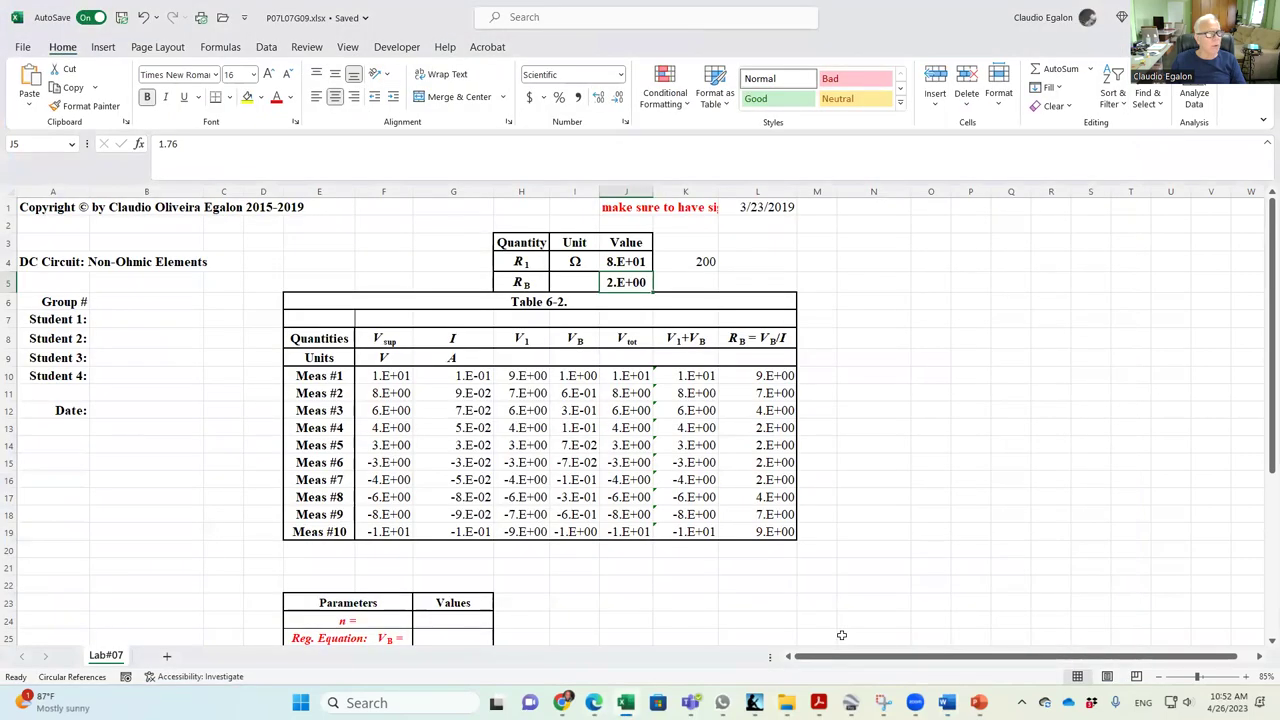
drag(632, 380, 630, 531)
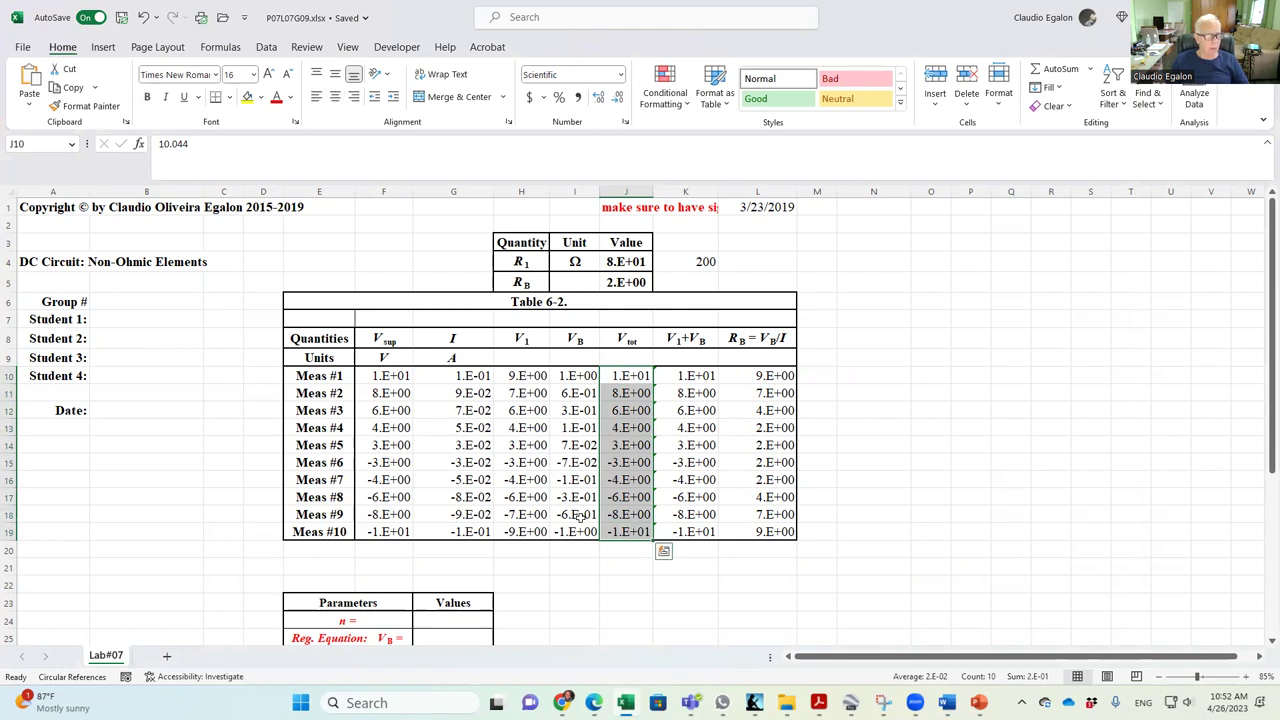
drag(331, 378, 382, 461)
drag(382, 376, 393, 531)
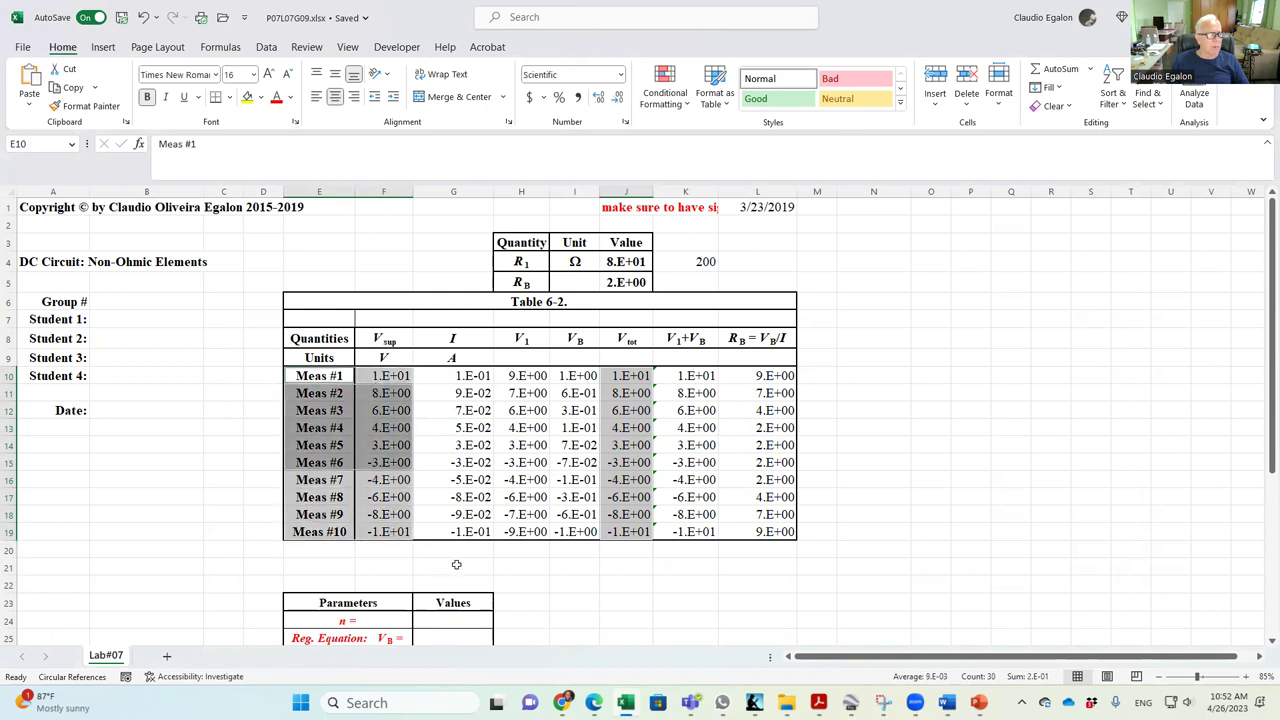
click(551, 564)
drag(310, 375, 388, 532)
drag(634, 376, 634, 531)
ctrl+click(636, 583)
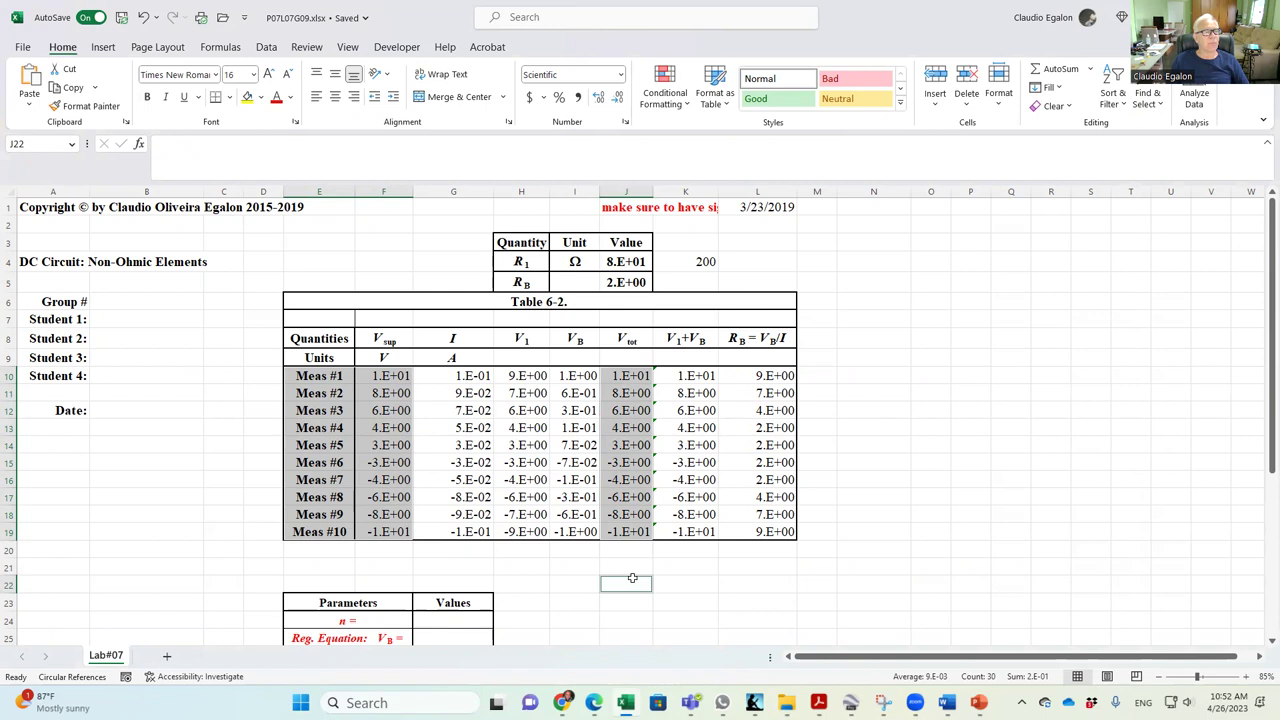
Switch back to the 00-P07Notes document in Word and insert "the" before "closer end of the resistor" in procedure item 9.
mouse_move(915, 703)
mouse_move(562, 703)
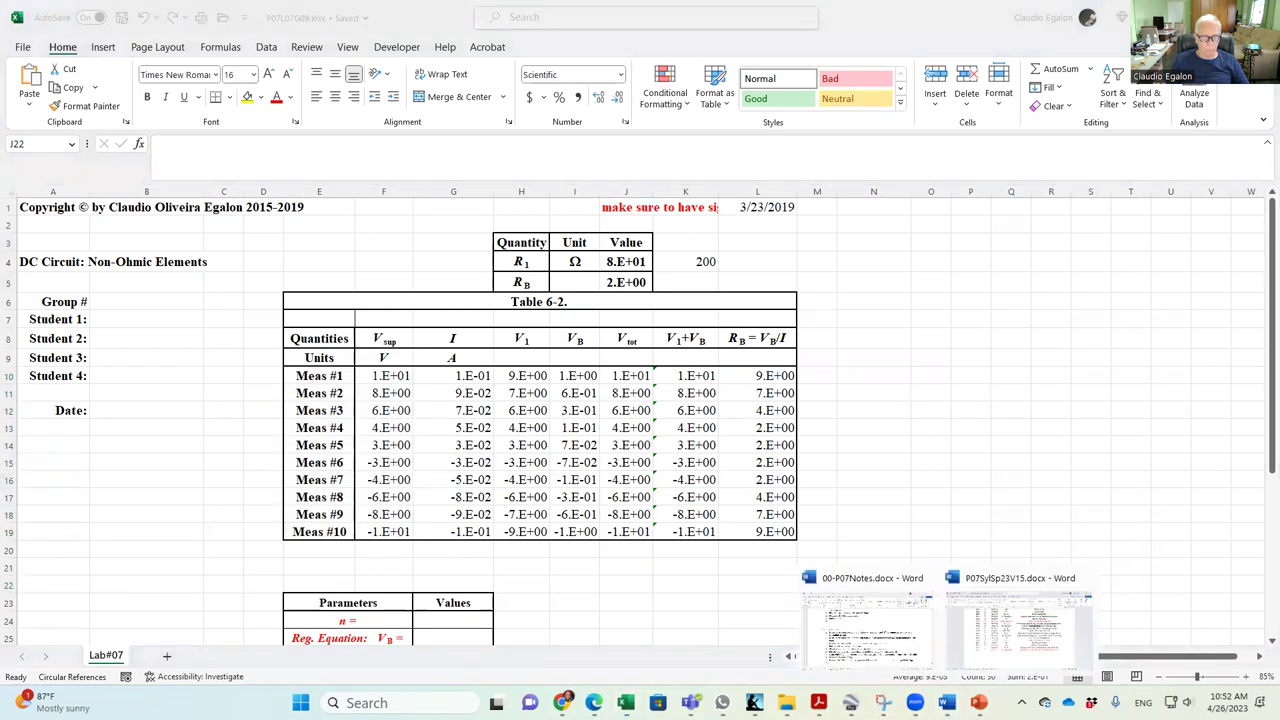
click(913, 658)
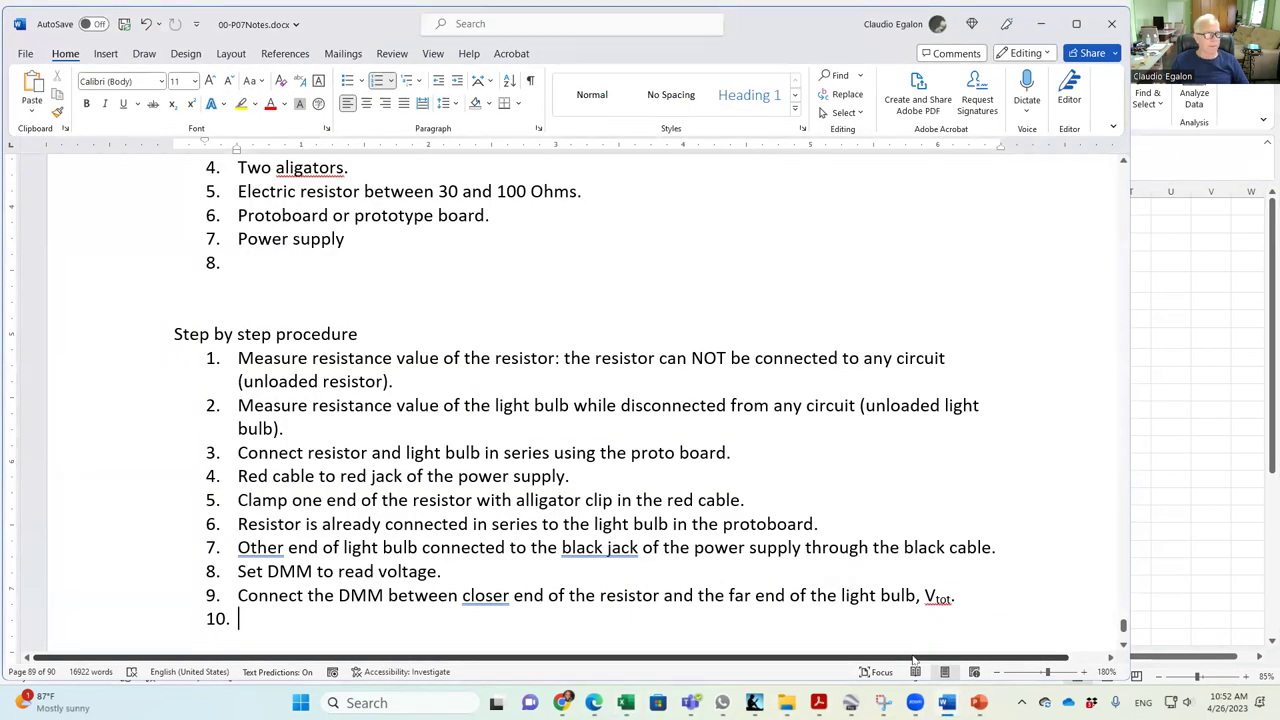
click(467, 594)
text(the)
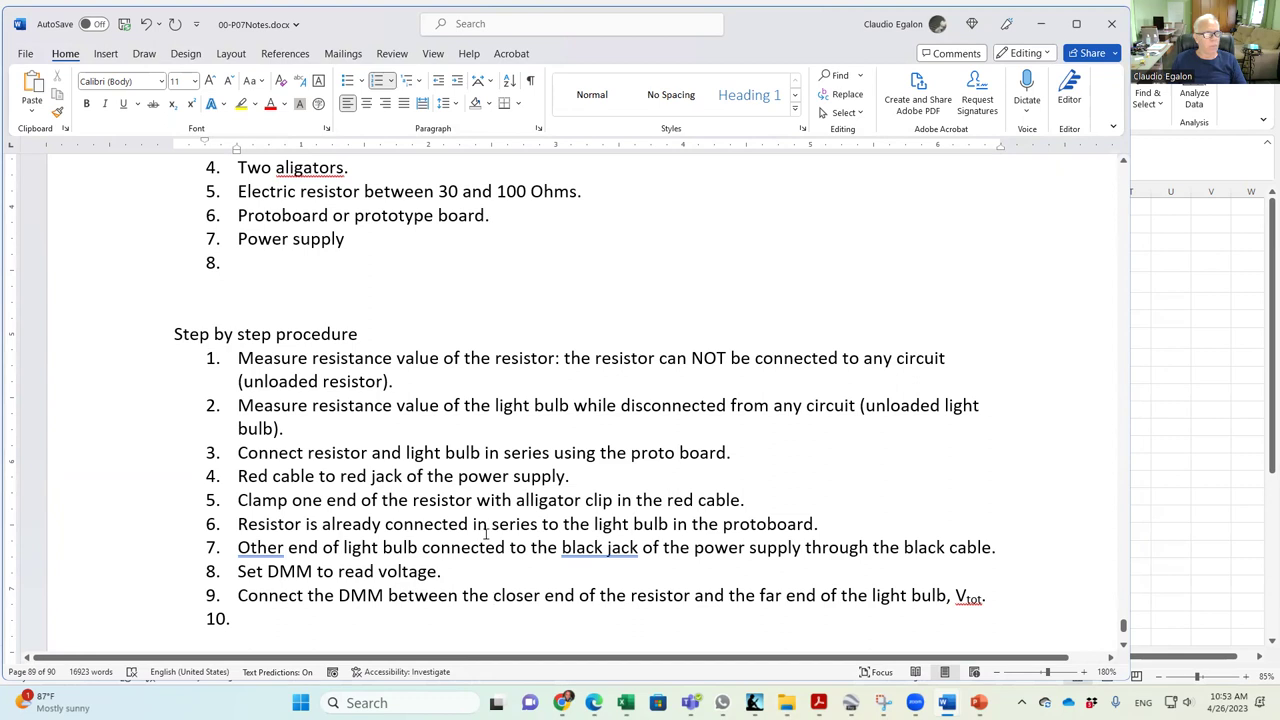
Begin procedure item 10 with the text "Set the PS to 10".
click(271, 614)
text(S)
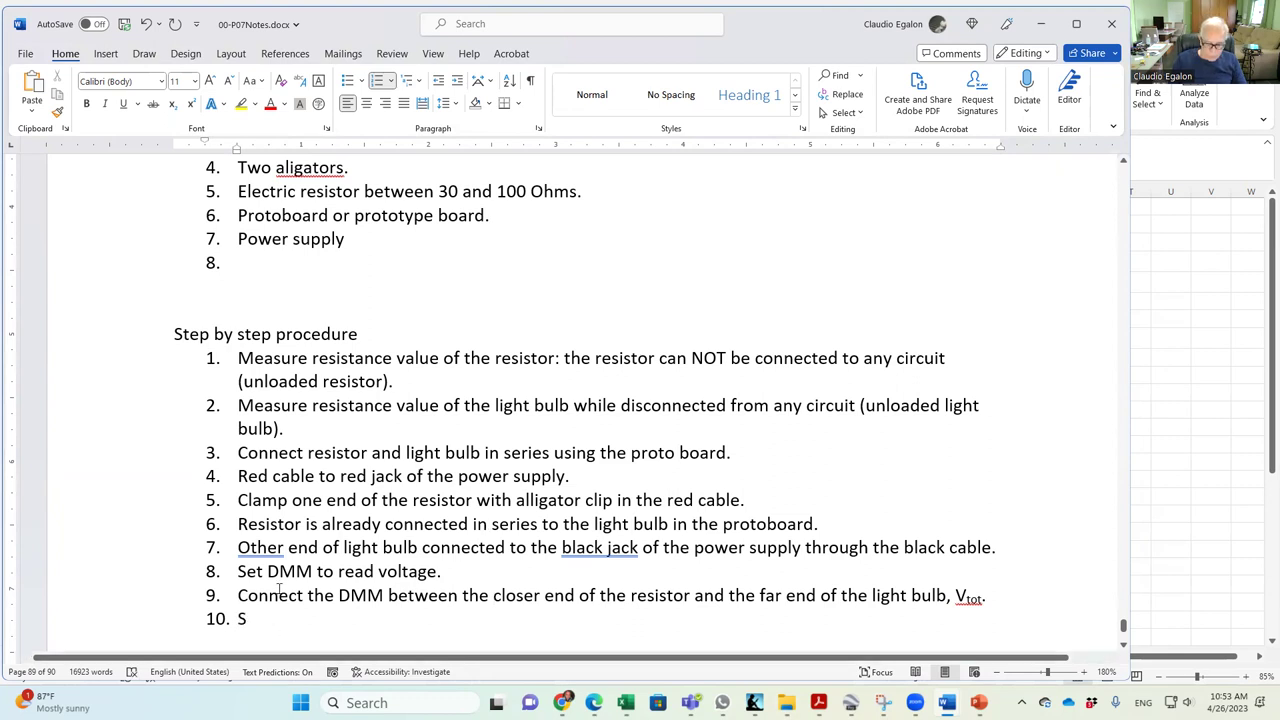
text(et the PS to 10)
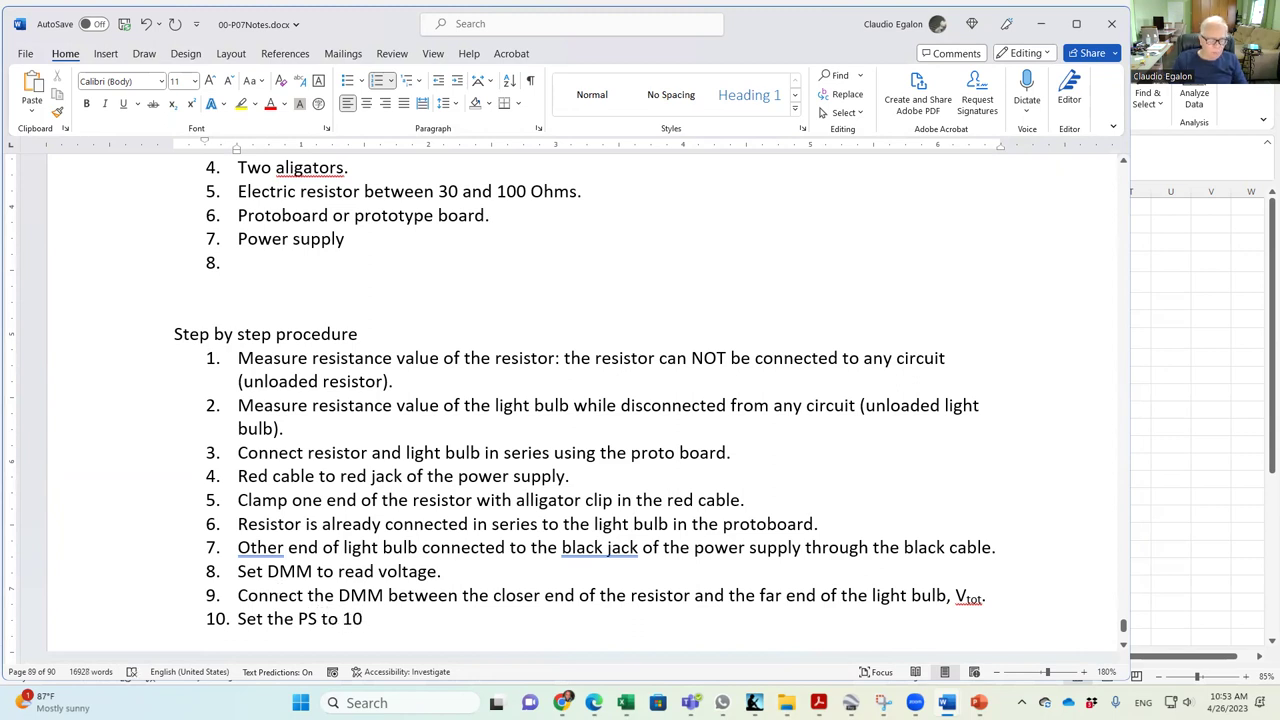
Switch to the P07L07G09 workbook in Excel and read the exact supply voltages in the Vsup column from Meas #1 to Meas #9.
mouse_move(690, 703)
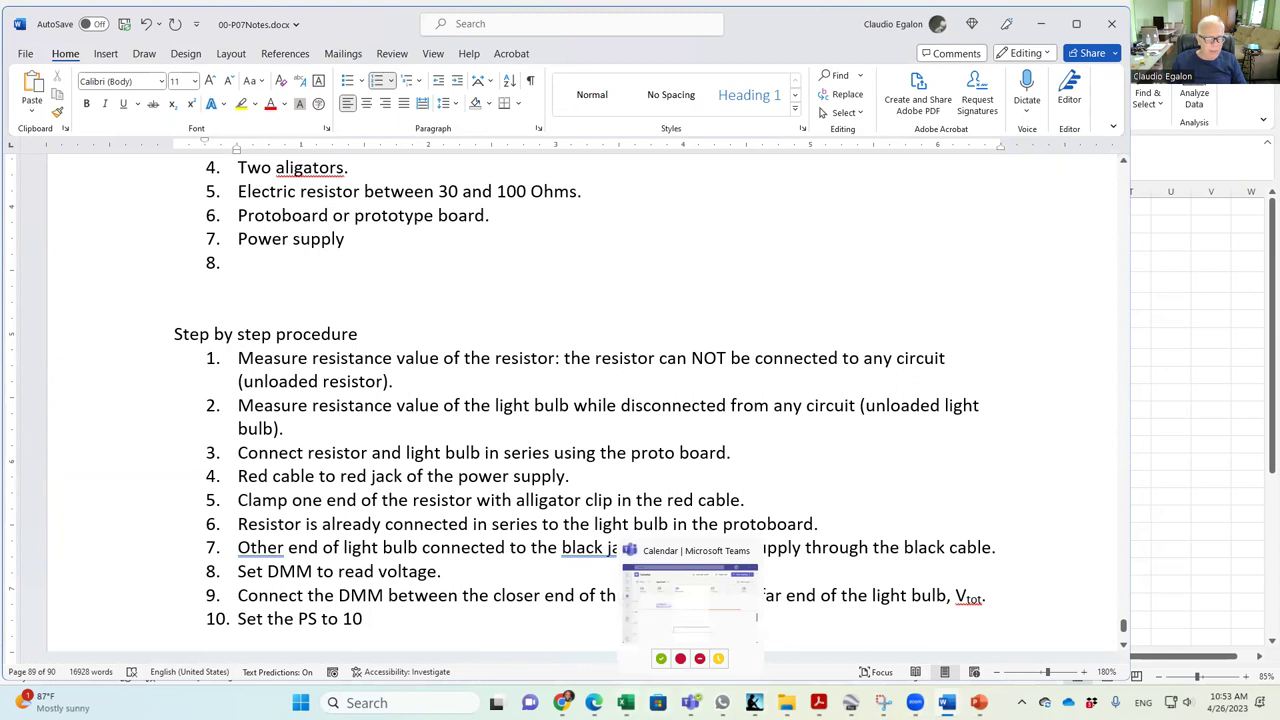
click(626, 703)
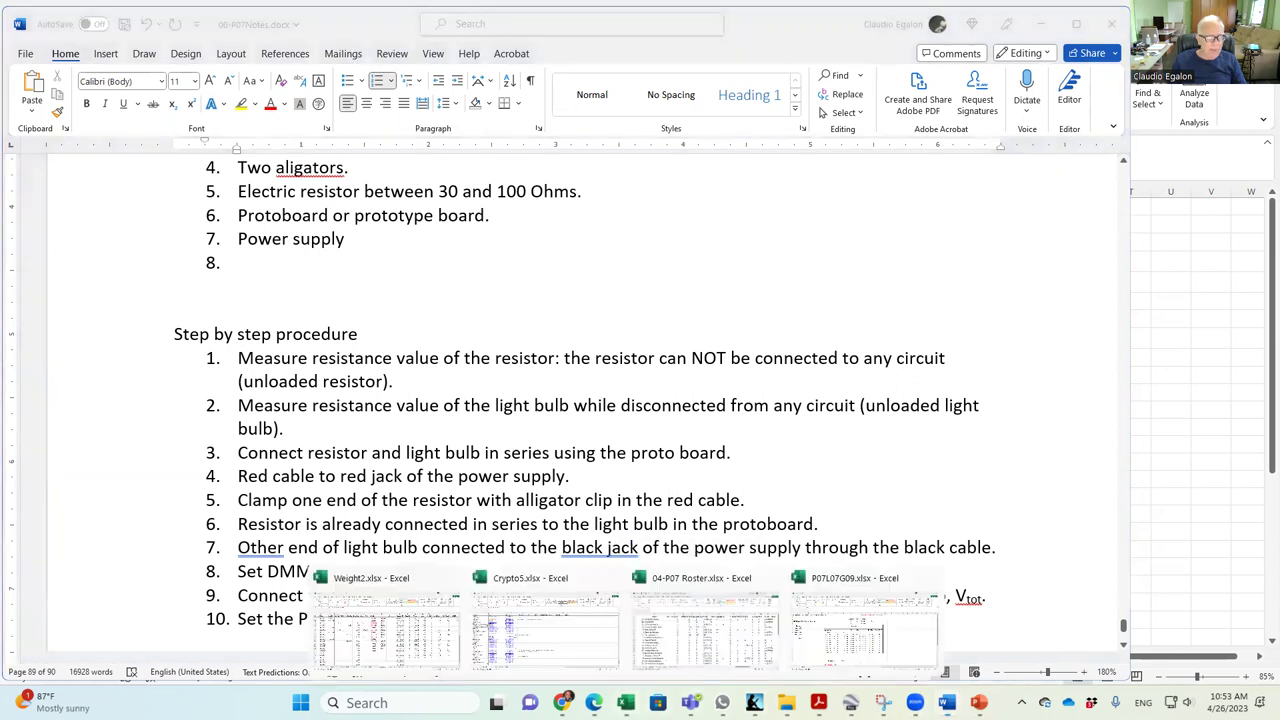
click(870, 663)
click(392, 377)
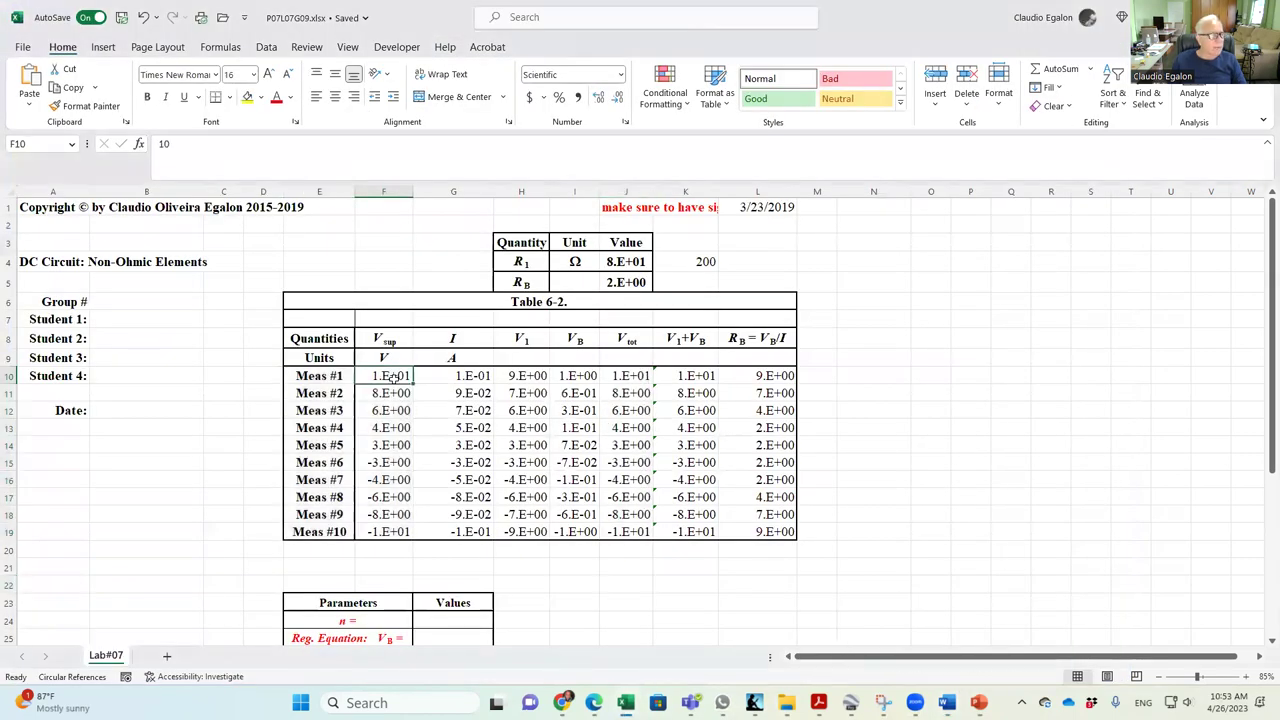
key(Down)
key(Down)
key(Down)
key(Down)
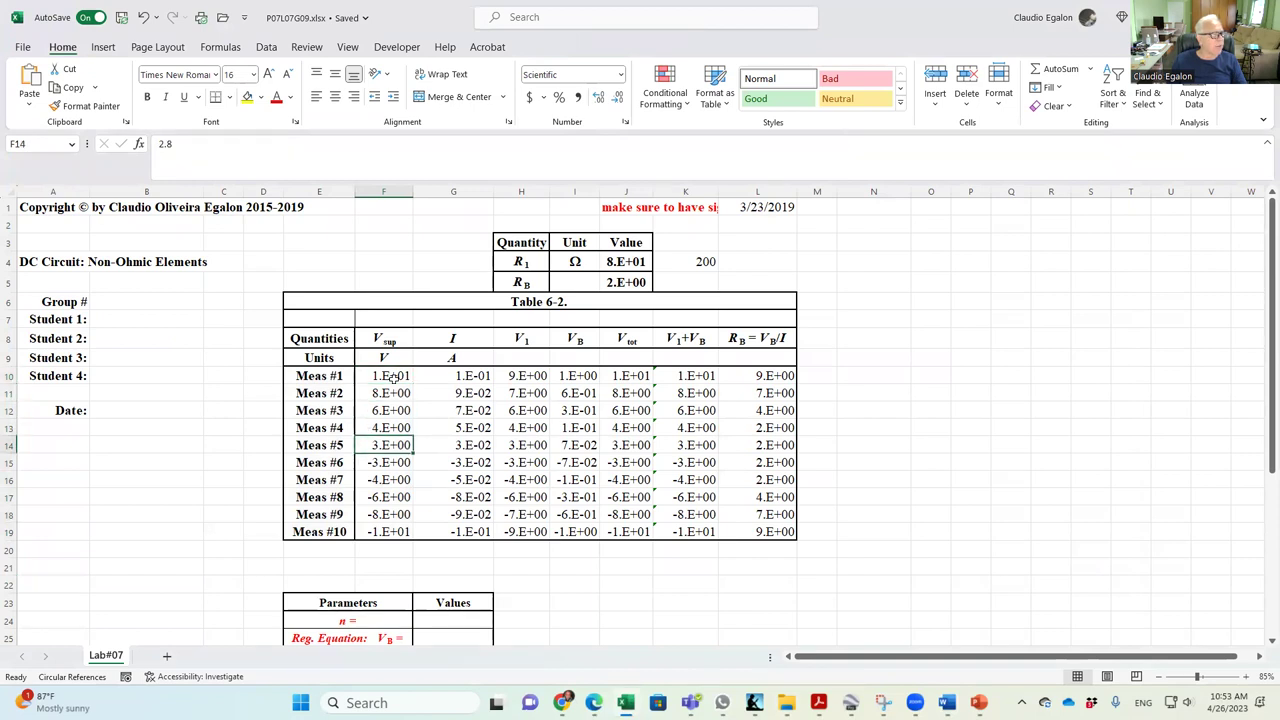
key(Down)
key(Down)
key(Down)
key(Down)
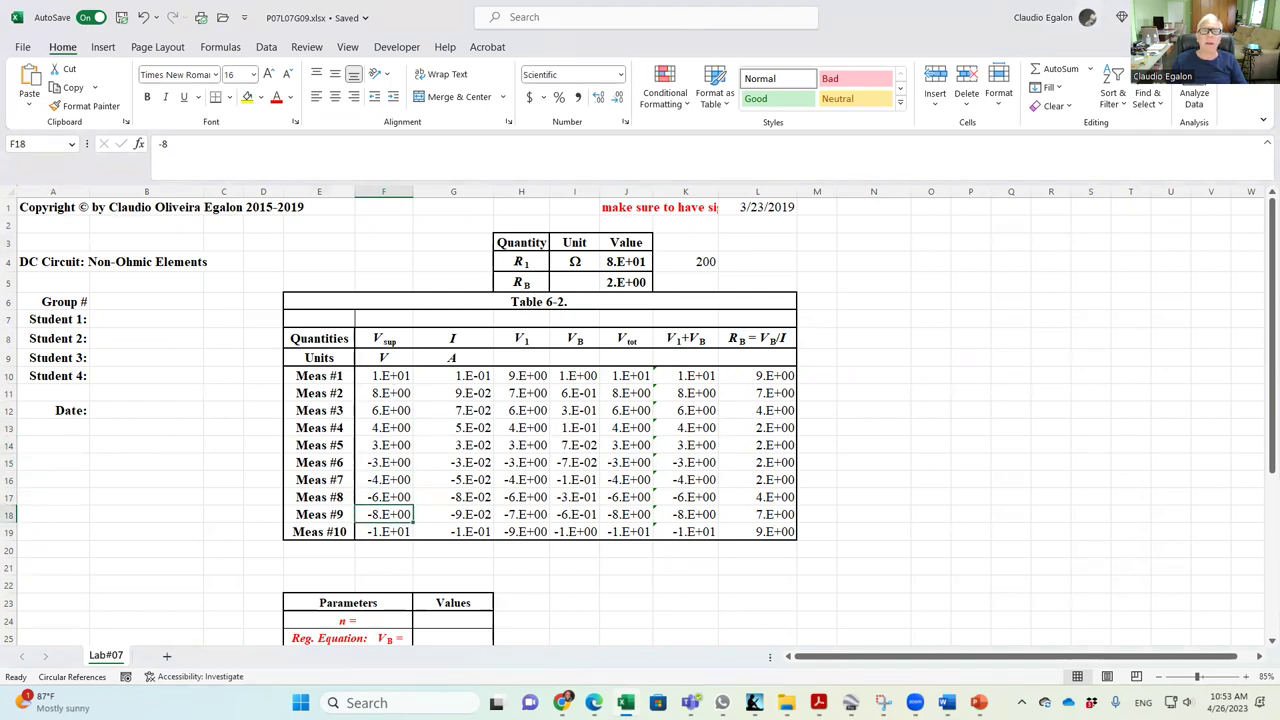
Back in the Word notes, complete procedure item 10 as "Set the PS to 10V and read the voltage in the DMM." and start item 11.
key(alt+Tab)
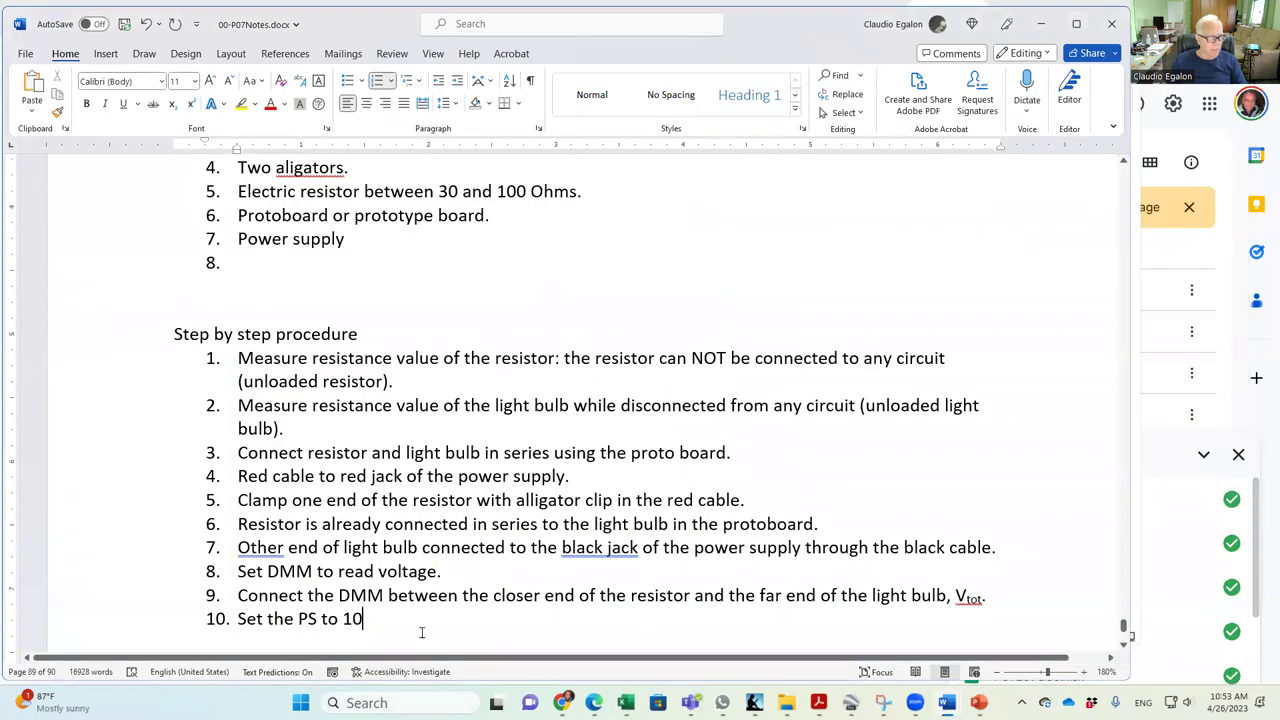
text(V)
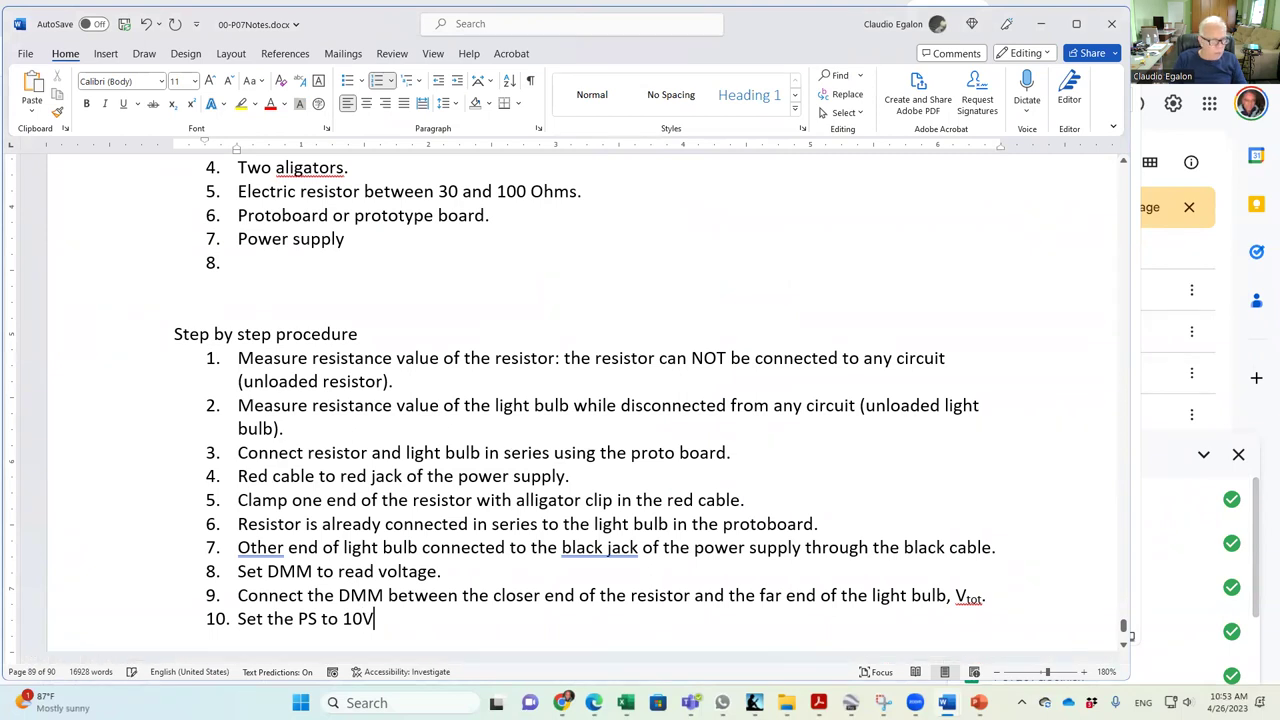
text( ard read)
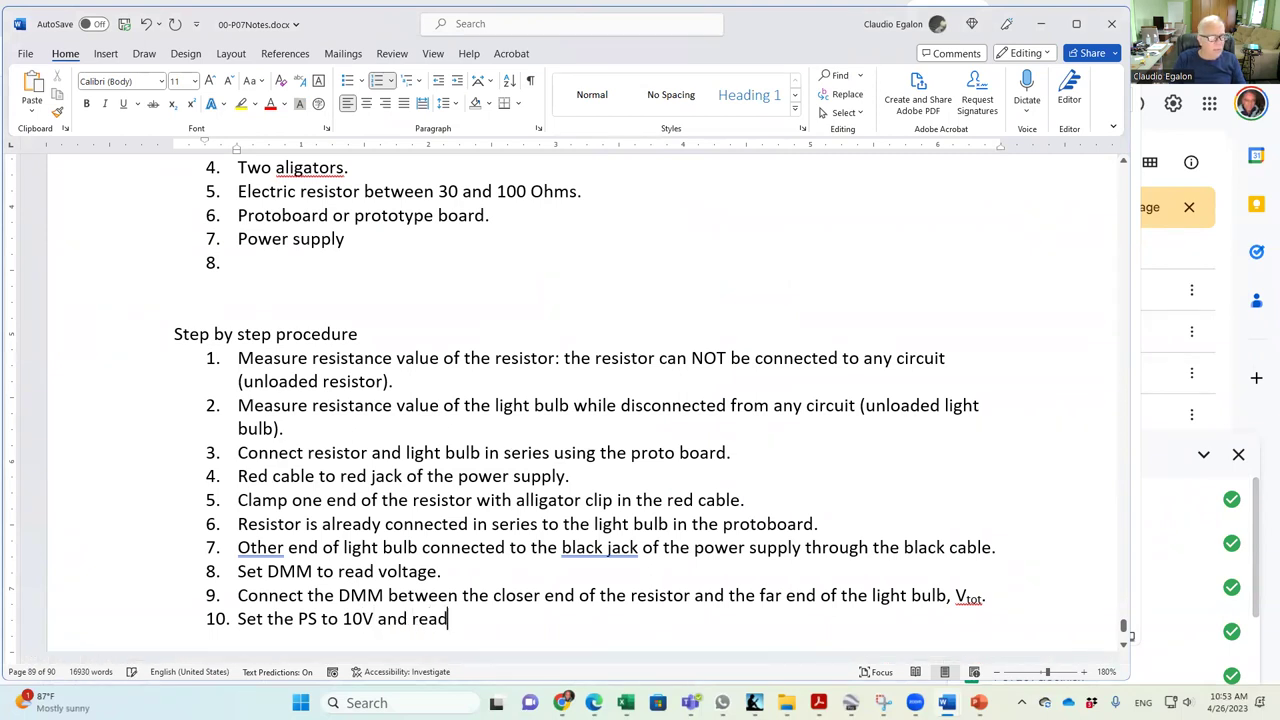
text( the voltage in the)
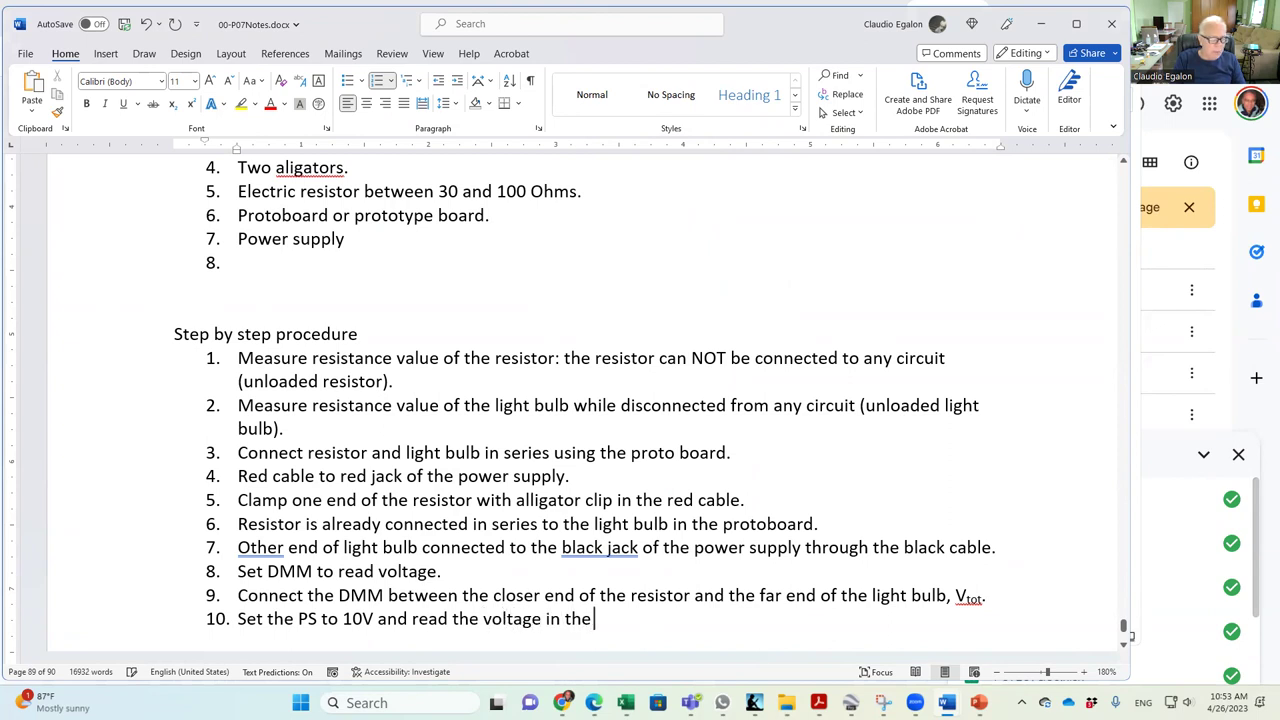
key(Caps_Lock)
text(DMM.)
key(Return)
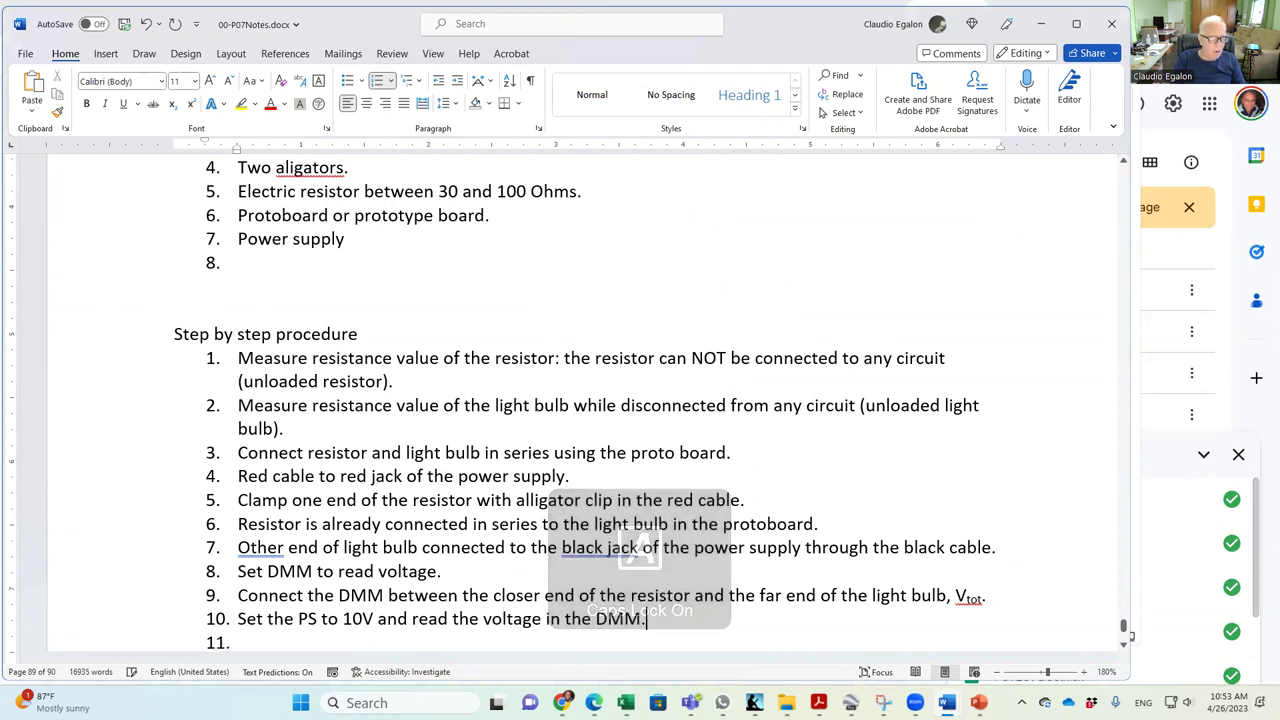
Enter "Repeat step 10 for voltages 8, 6, 4, 2.8" as procedure item 11.
scroll(400, 611, down, 3)
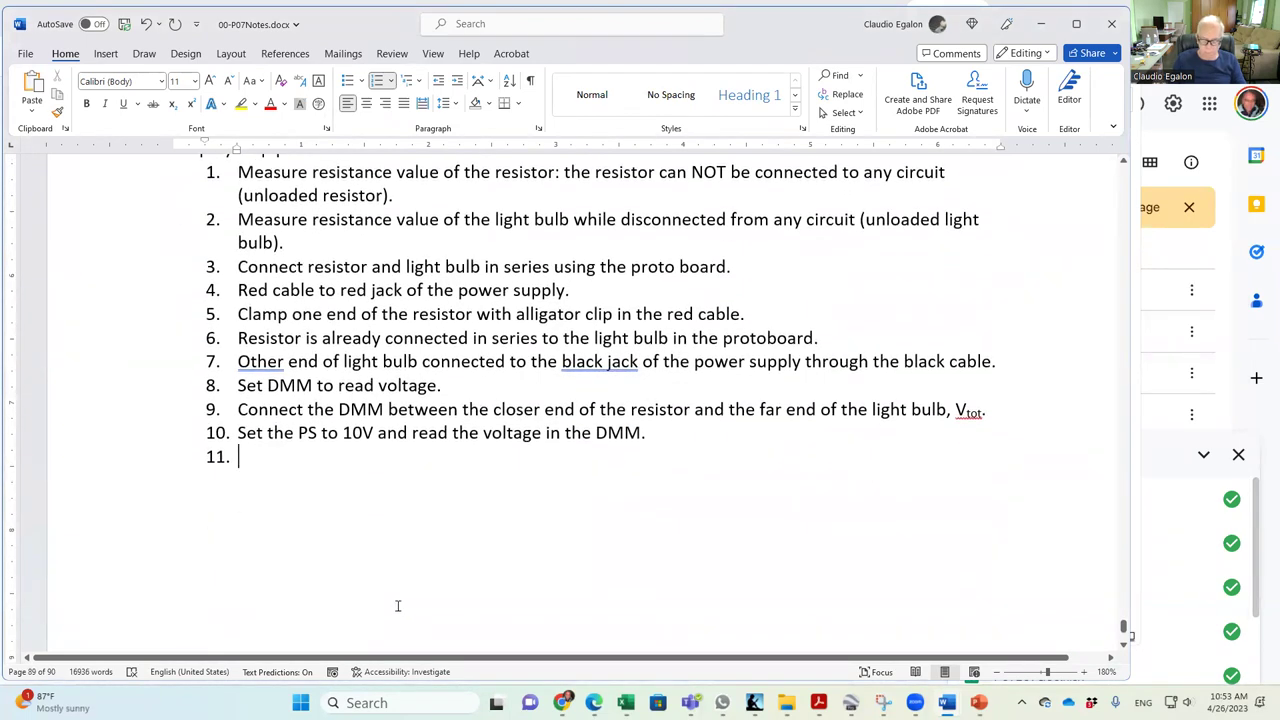
text(Repeat step 10 for voltag)
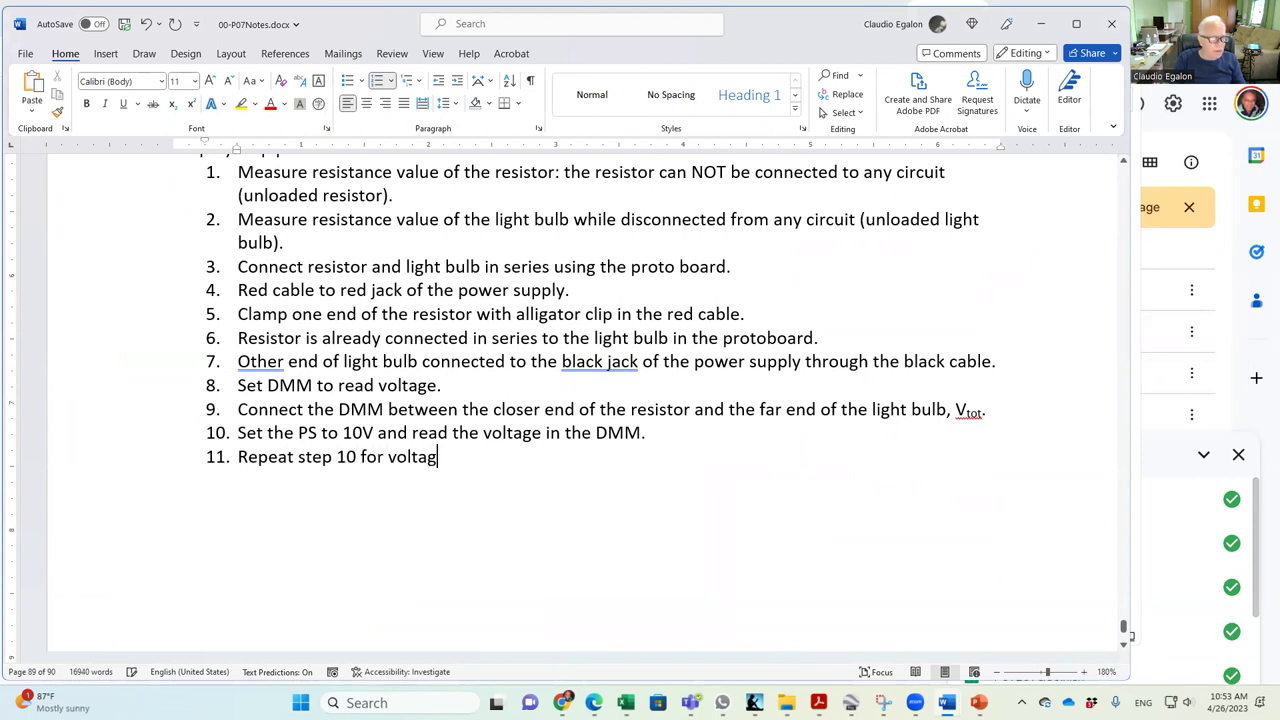
text(es 8, 6, )
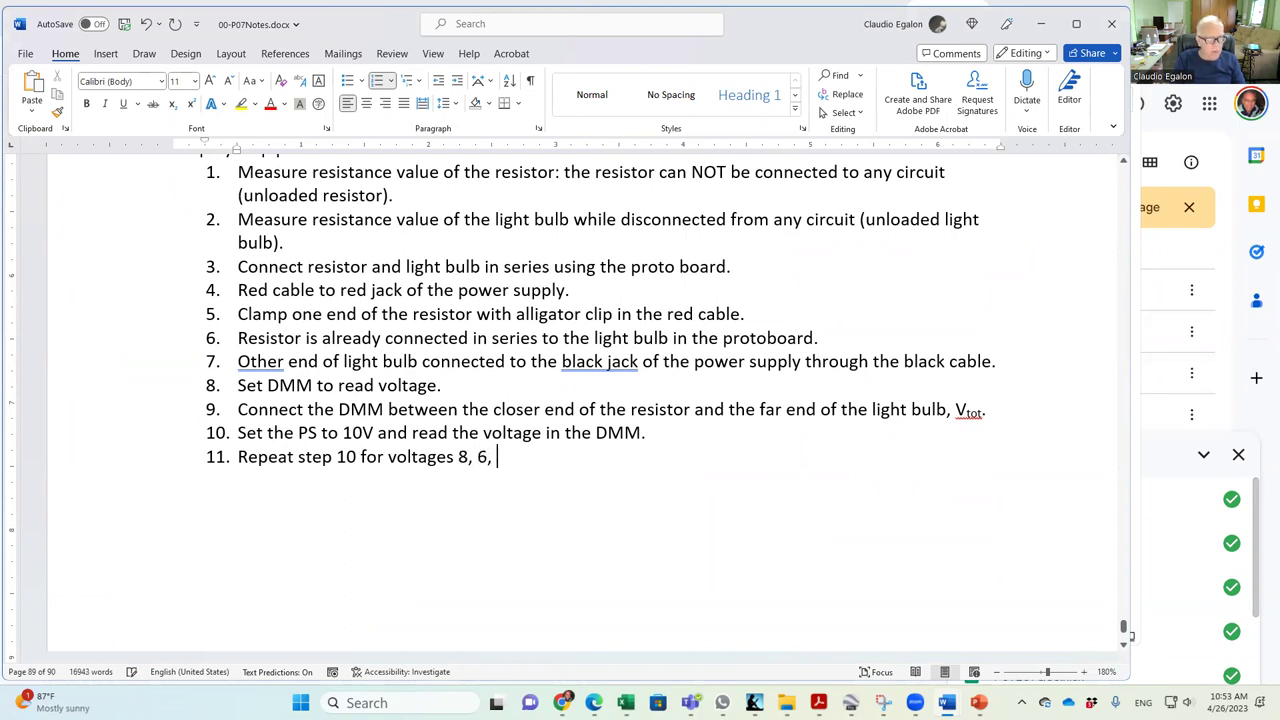
text(4, 2.8)
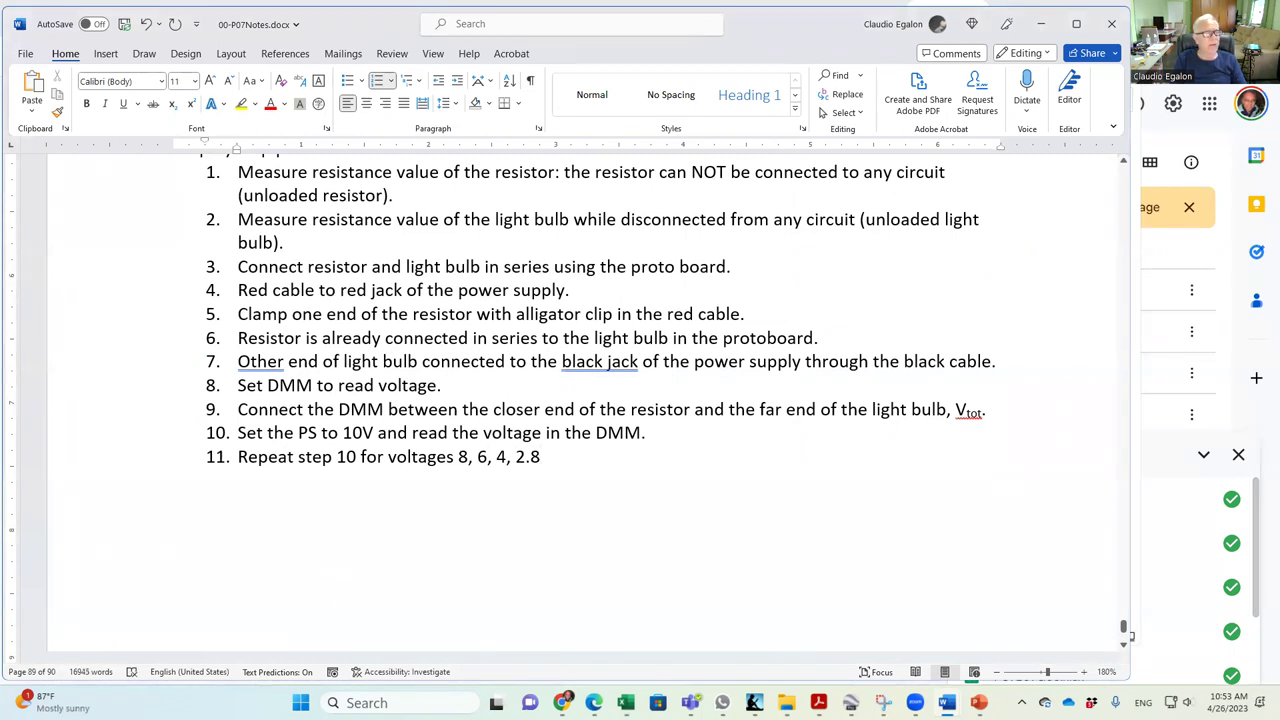
Replace the comma before 2.8 in procedure item 11 with "and", and end the sentence with " V.".
key(Left)
key(Left)
key(Left)
key(Left)
key(BackSpace)
text(and)
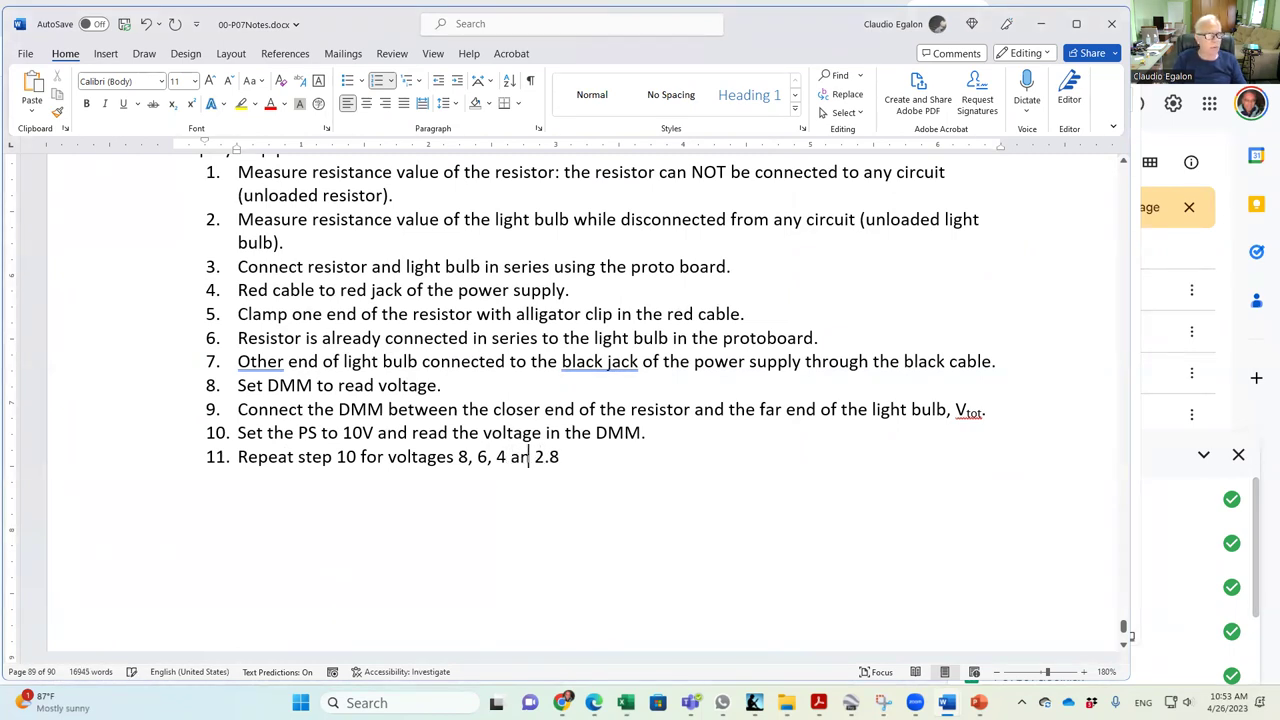
click(590, 466)
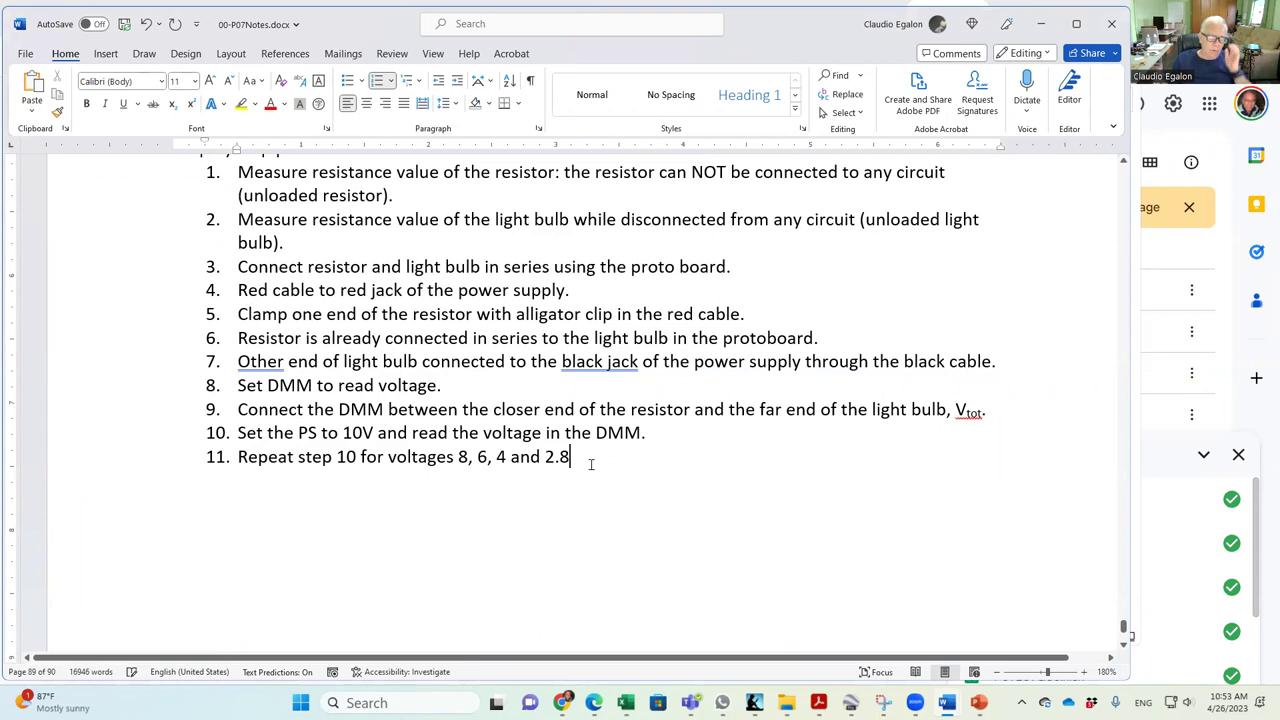
text(V)
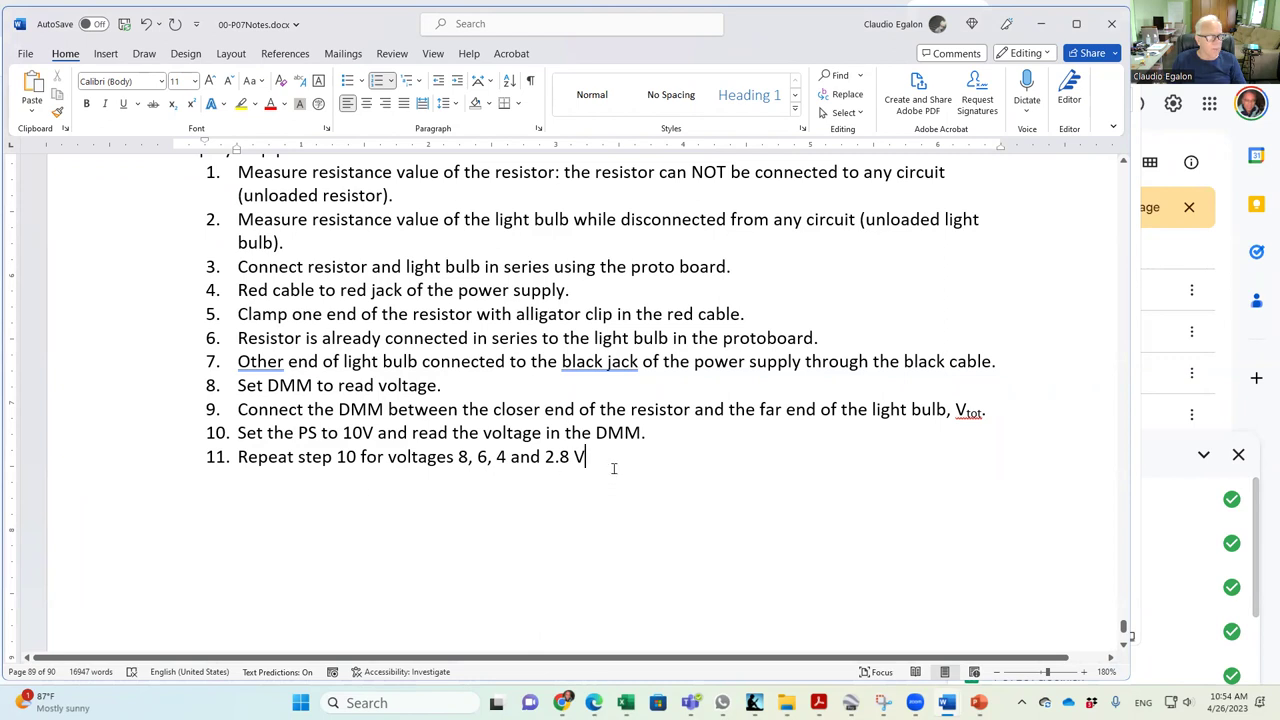
text(.)
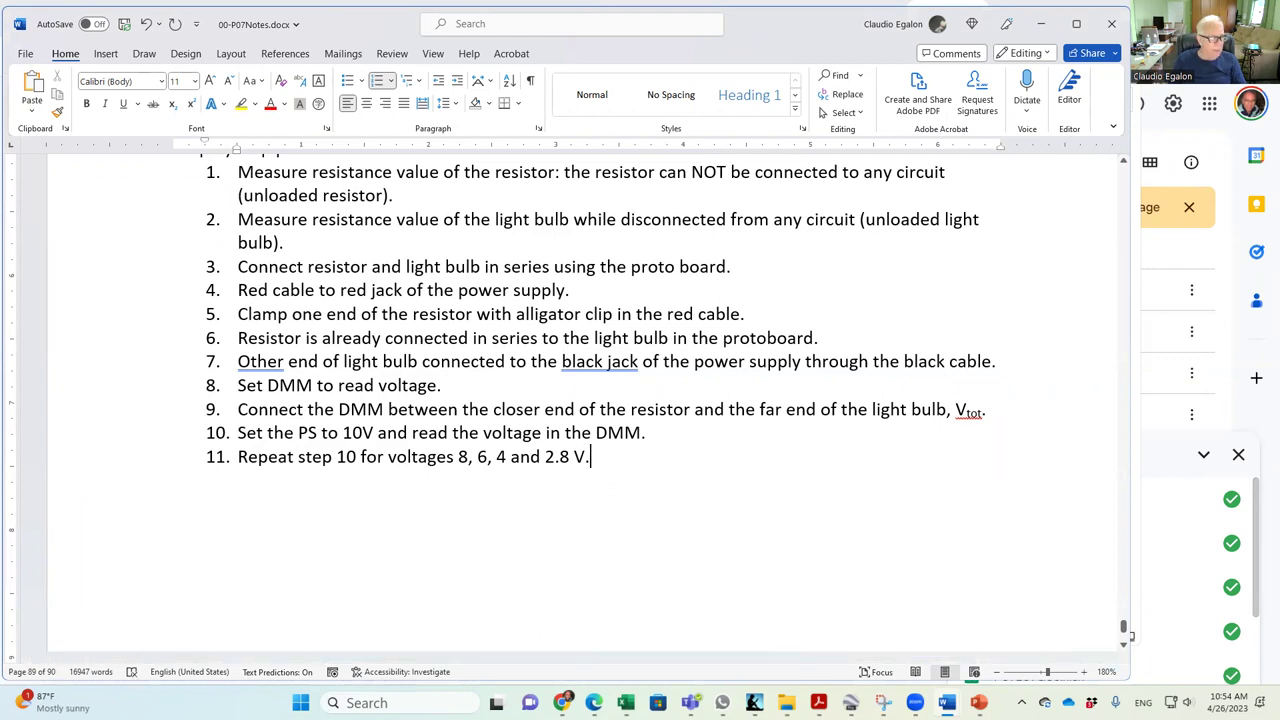
Switch to the P07L07G09 workbook in Excel and highlight the Vsup and Vtot cells for Meas #1 to Meas #5.
mouse_move(982, 697)
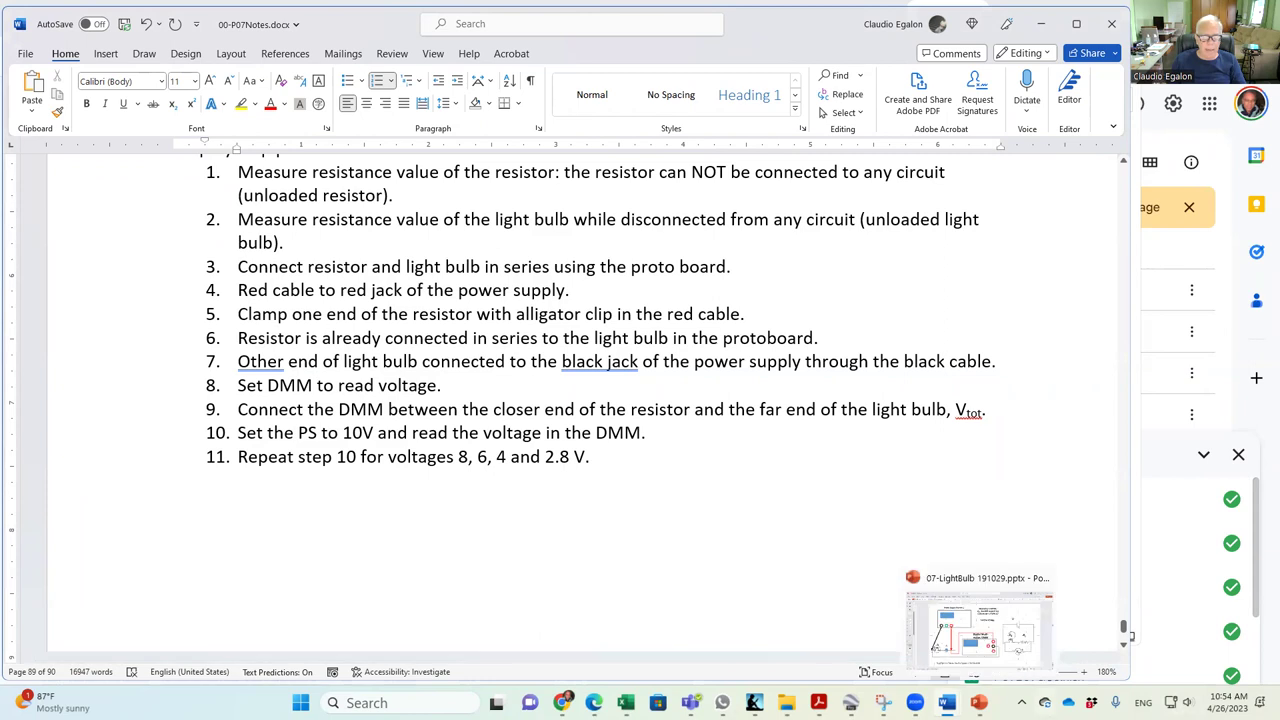
mouse_move(627, 700)
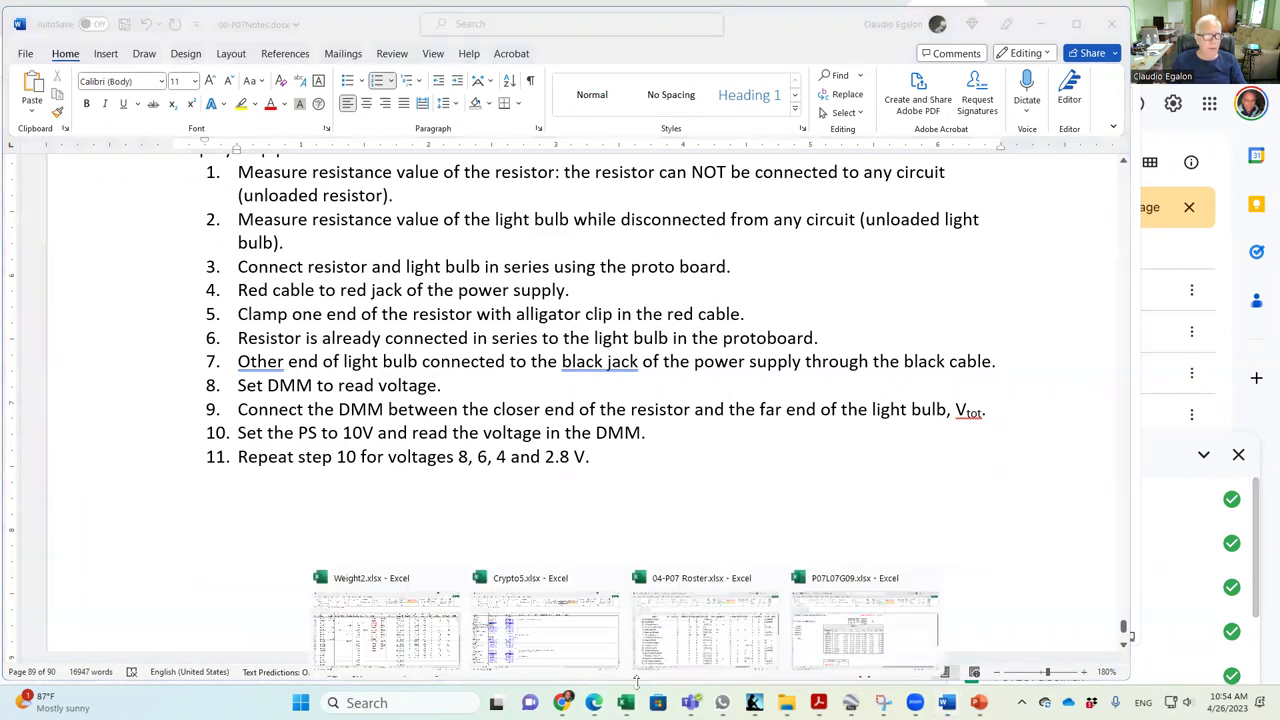
click(848, 625)
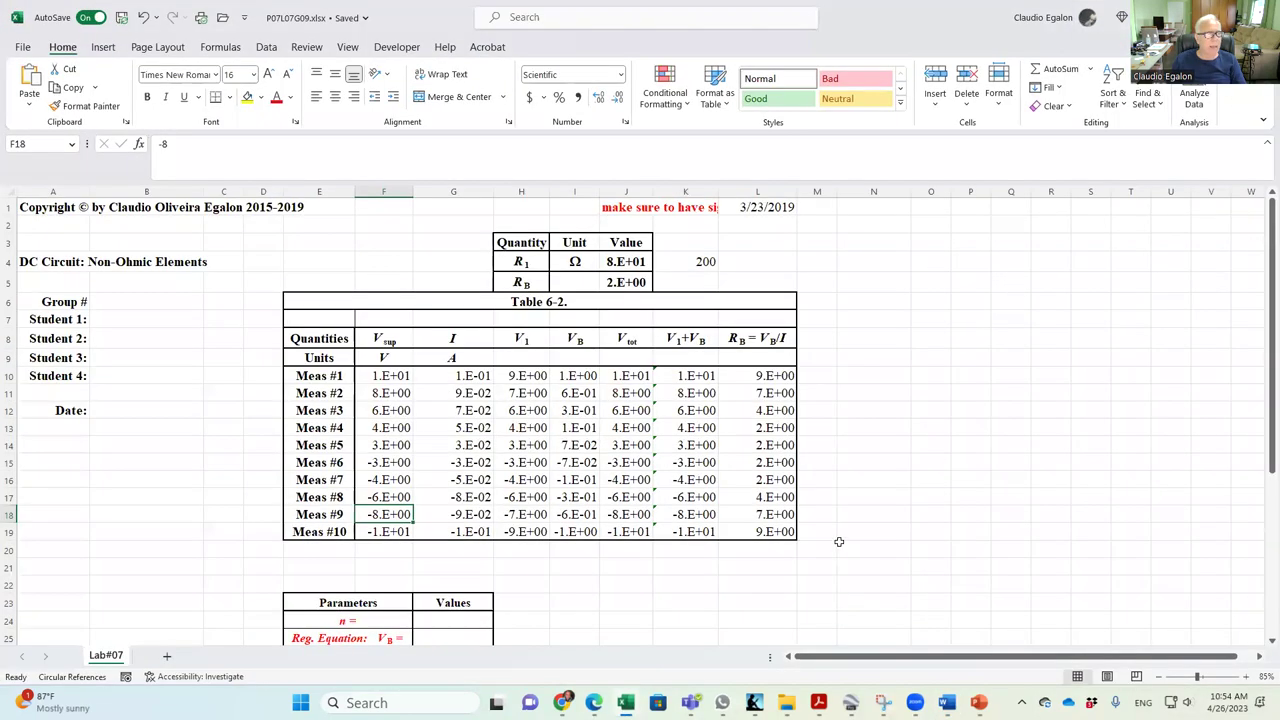
drag(620, 372, 628, 528)
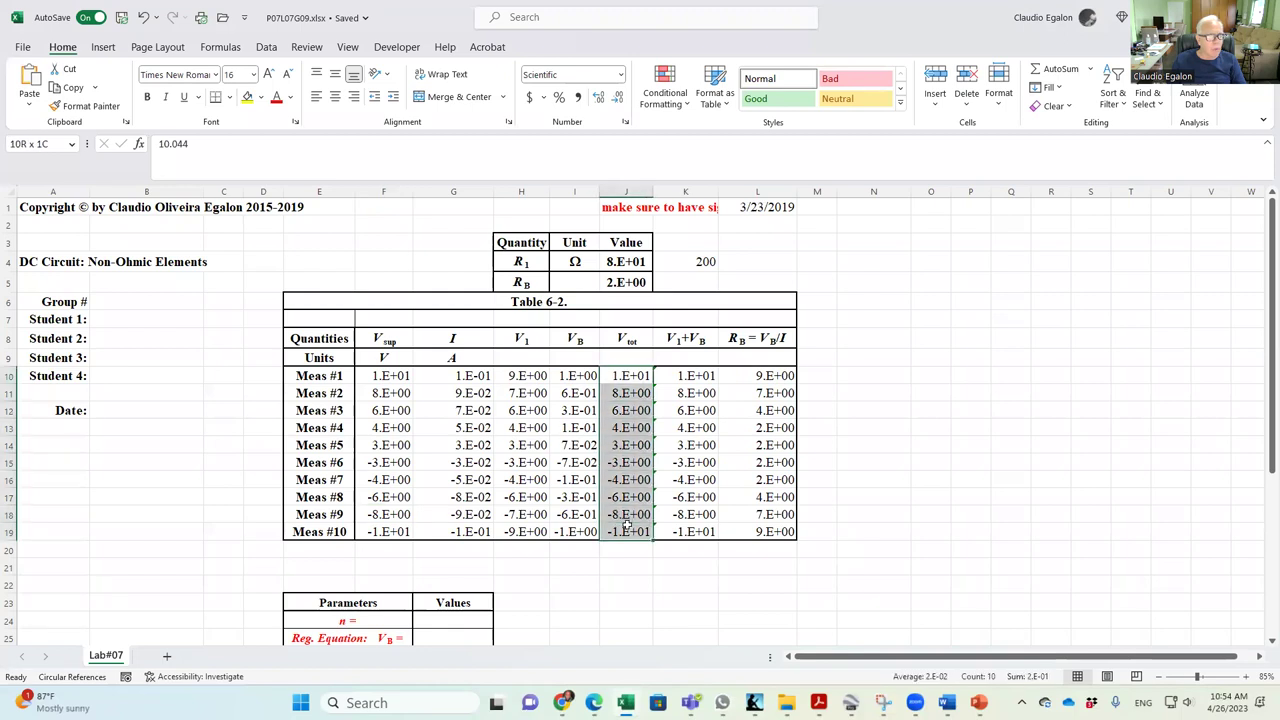
drag(385, 376, 390, 445)
click(618, 449)
drag(620, 374, 620, 447)
drag(383, 375, 390, 445)
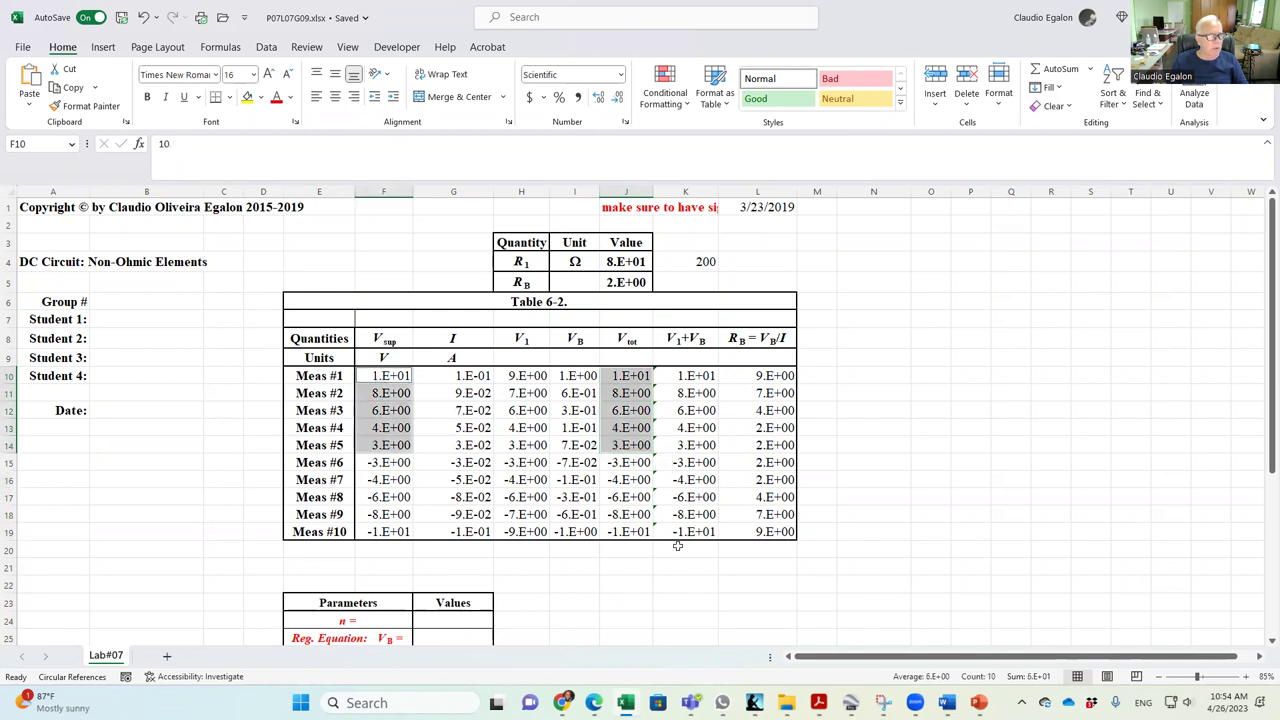
ctrl+click(830, 601)
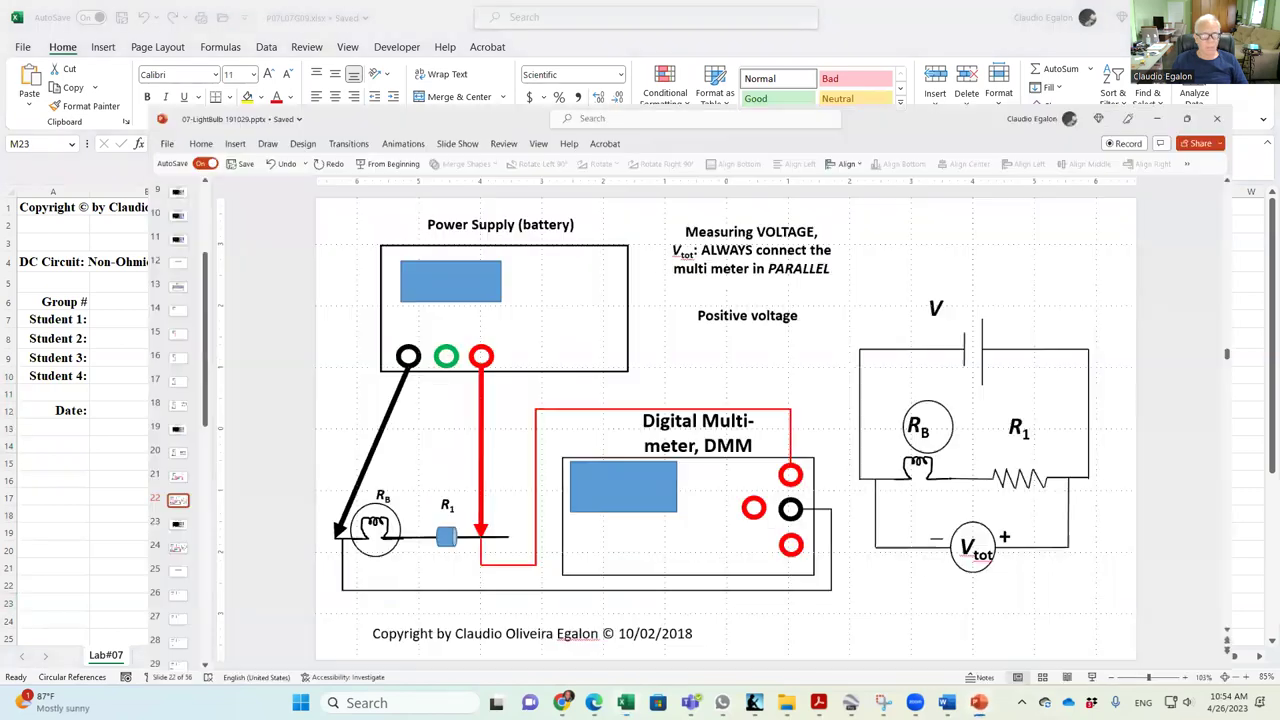
Switch to the 07-LightBulb slides in PowerPoint and review the Vtot measurement diagrams on slides 22 to 24.
click(1036, 612)
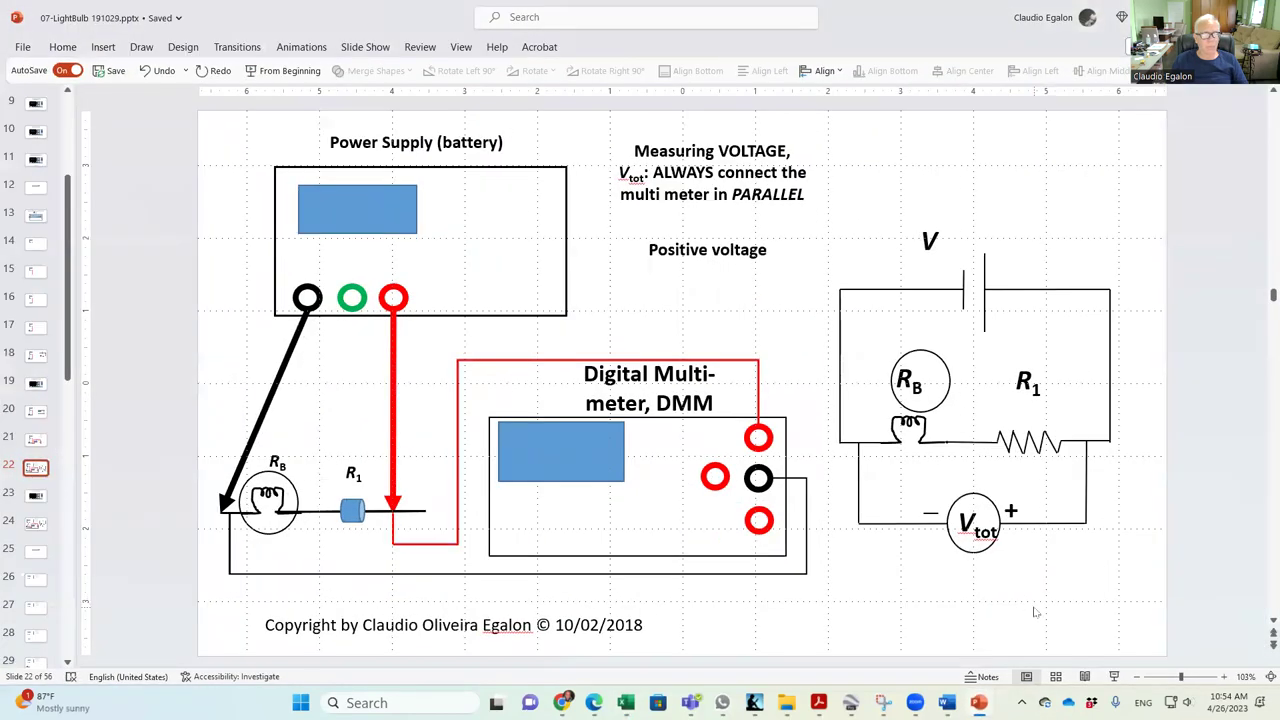
scroll(1040, 535, down, 1)
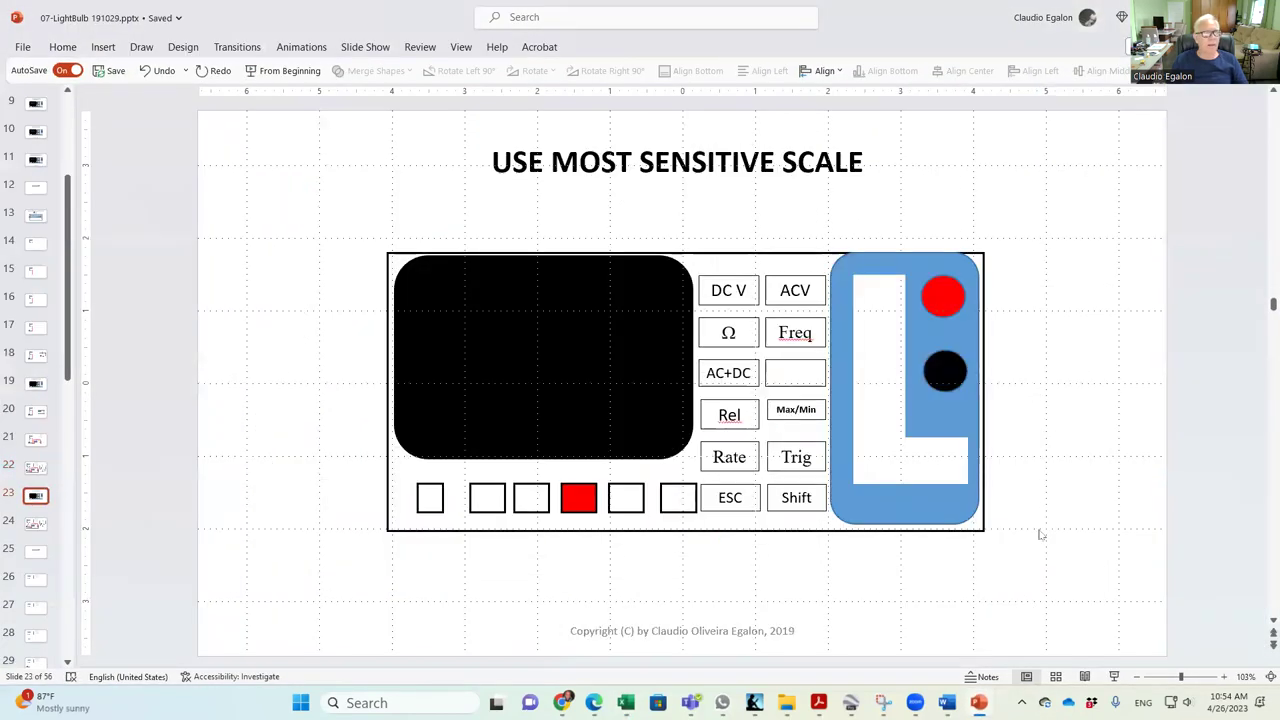
scroll(1040, 535, down, 1)
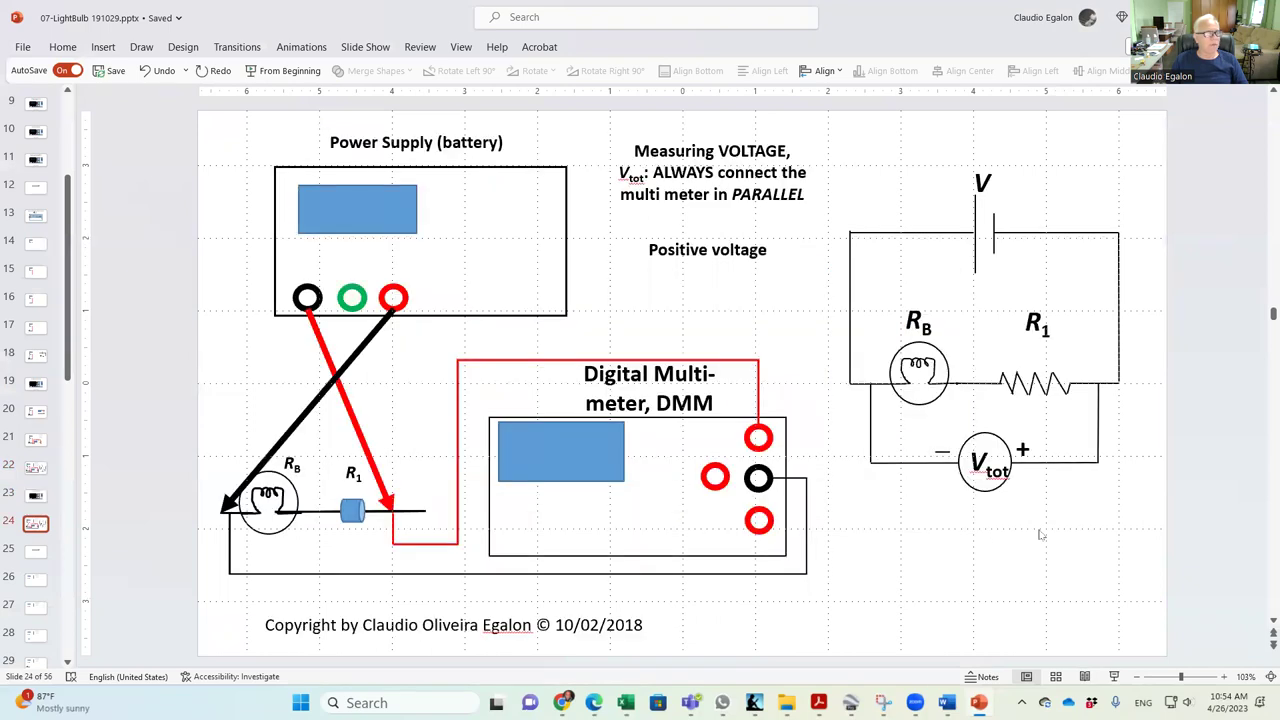
mouse_move(979, 703)
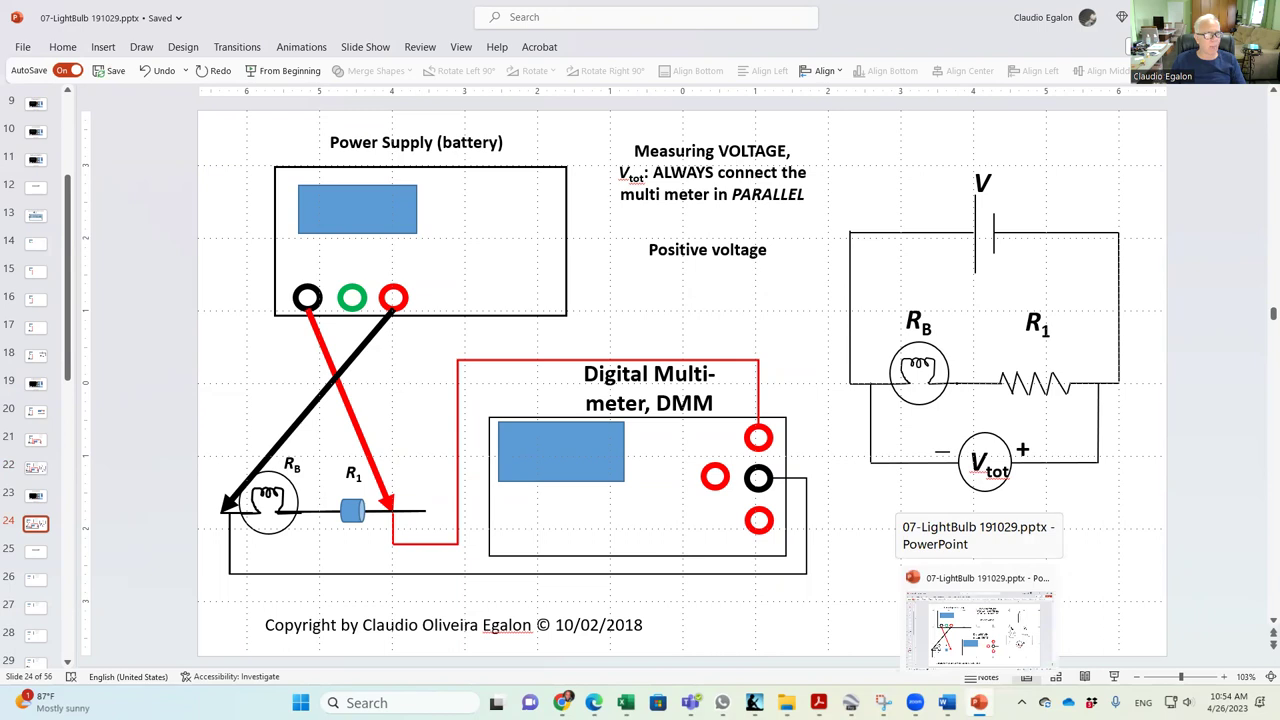
click(979, 703)
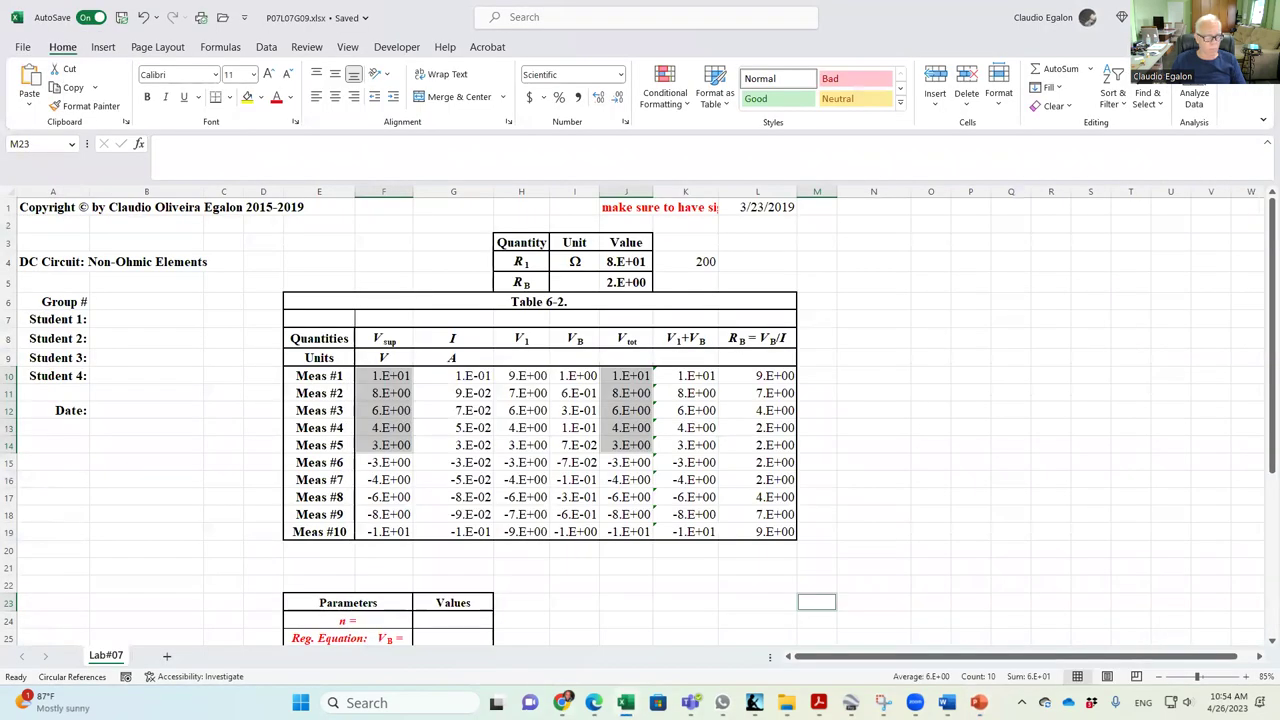
Back in the Word notes, enter procedure item 12 as "Invert polarity of the power supply and repeat steps 10 and 11." and start item 13.
mouse_move(851, 703)
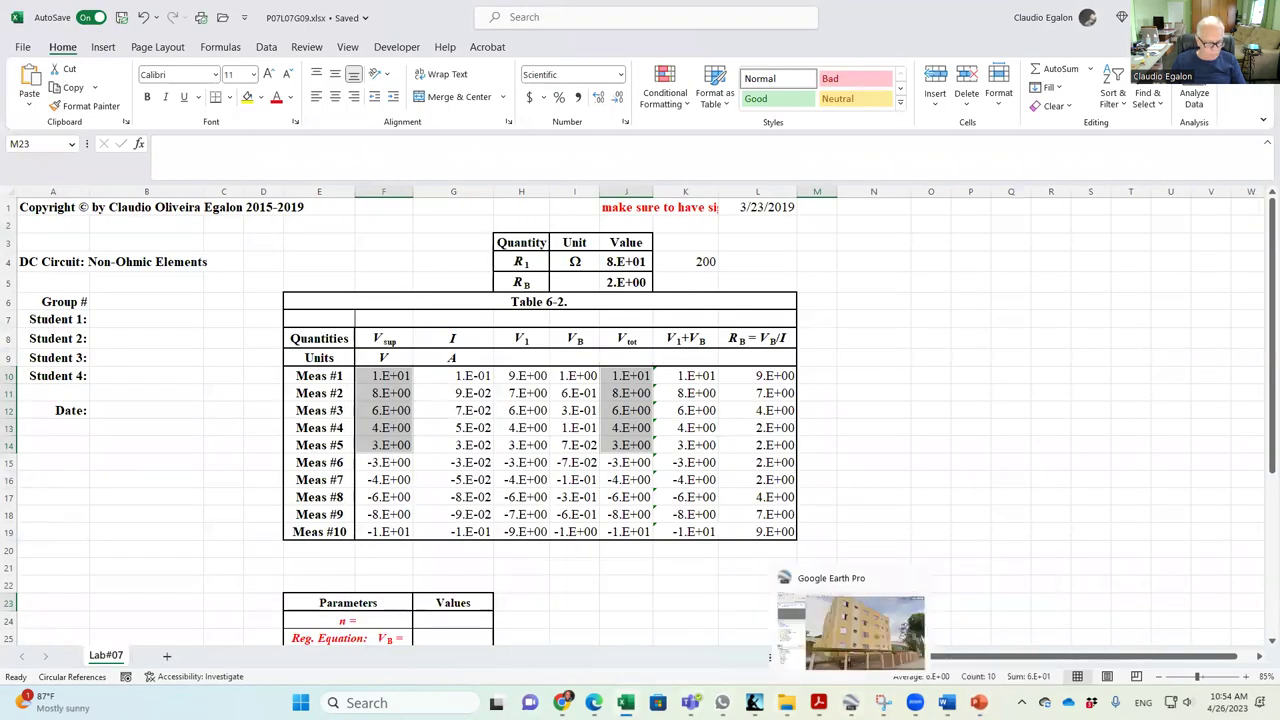
mouse_move(594, 703)
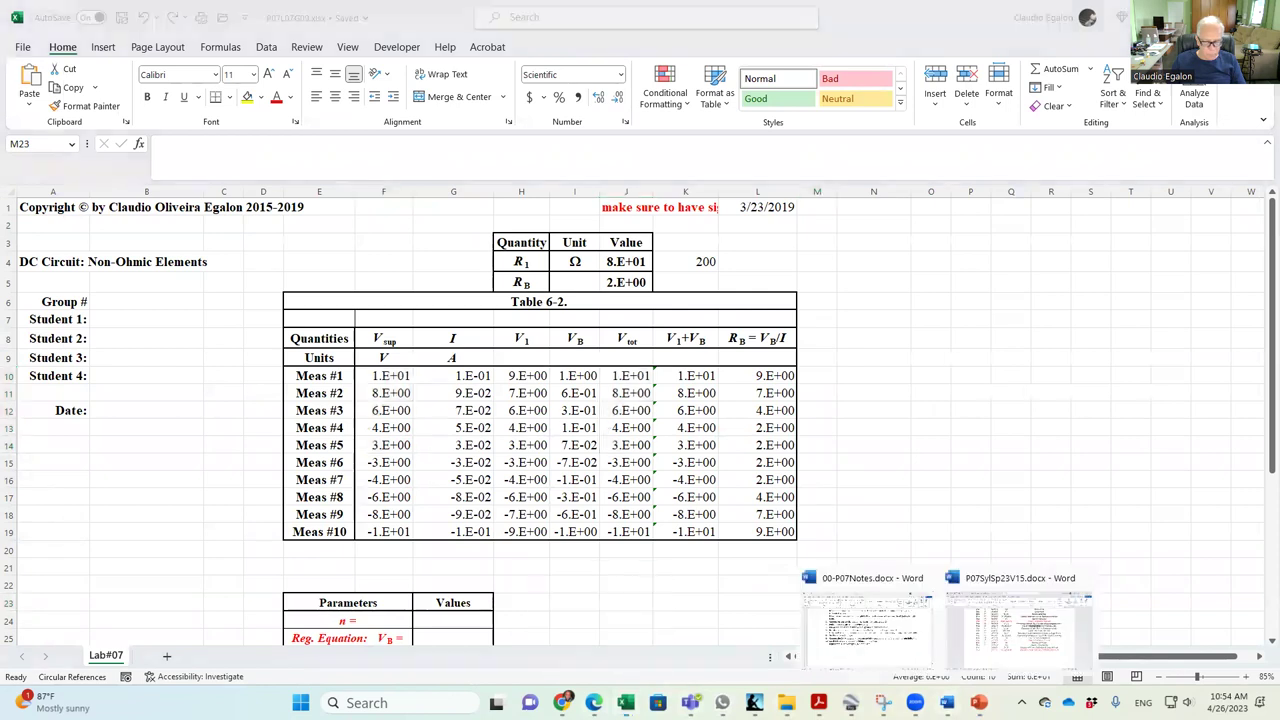
click(870, 630)
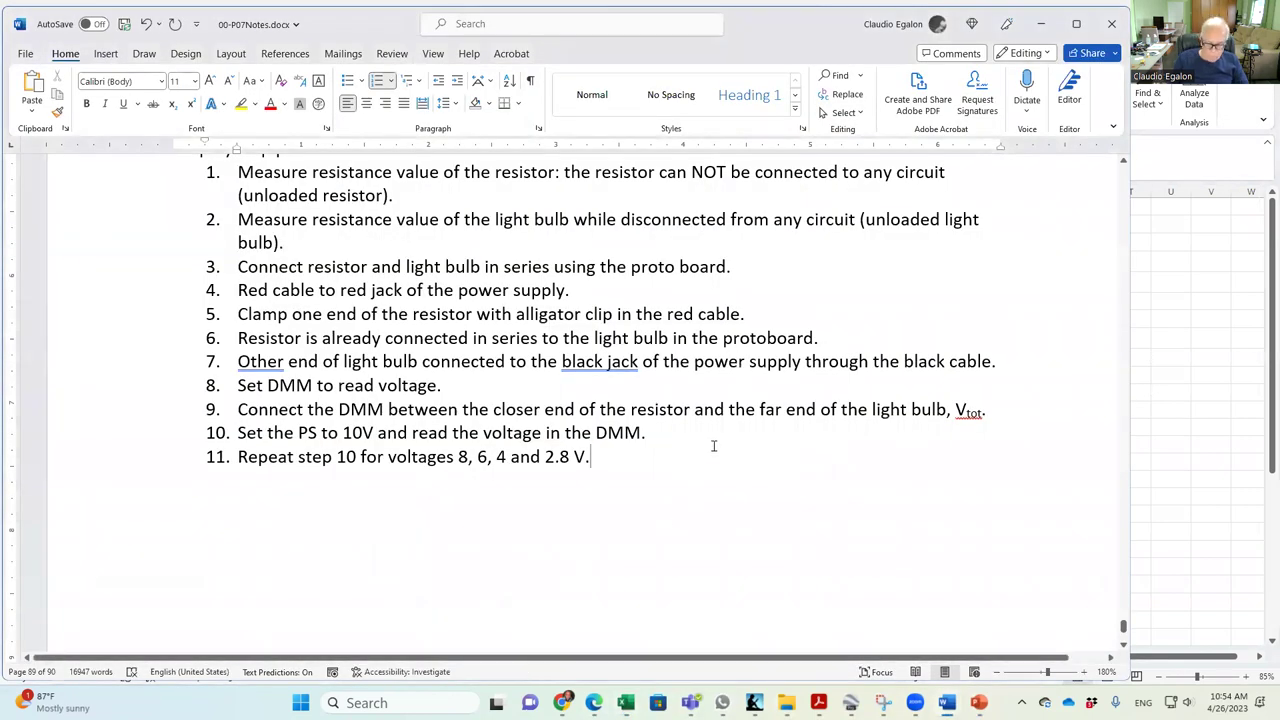
key(Return)
text(Invert )
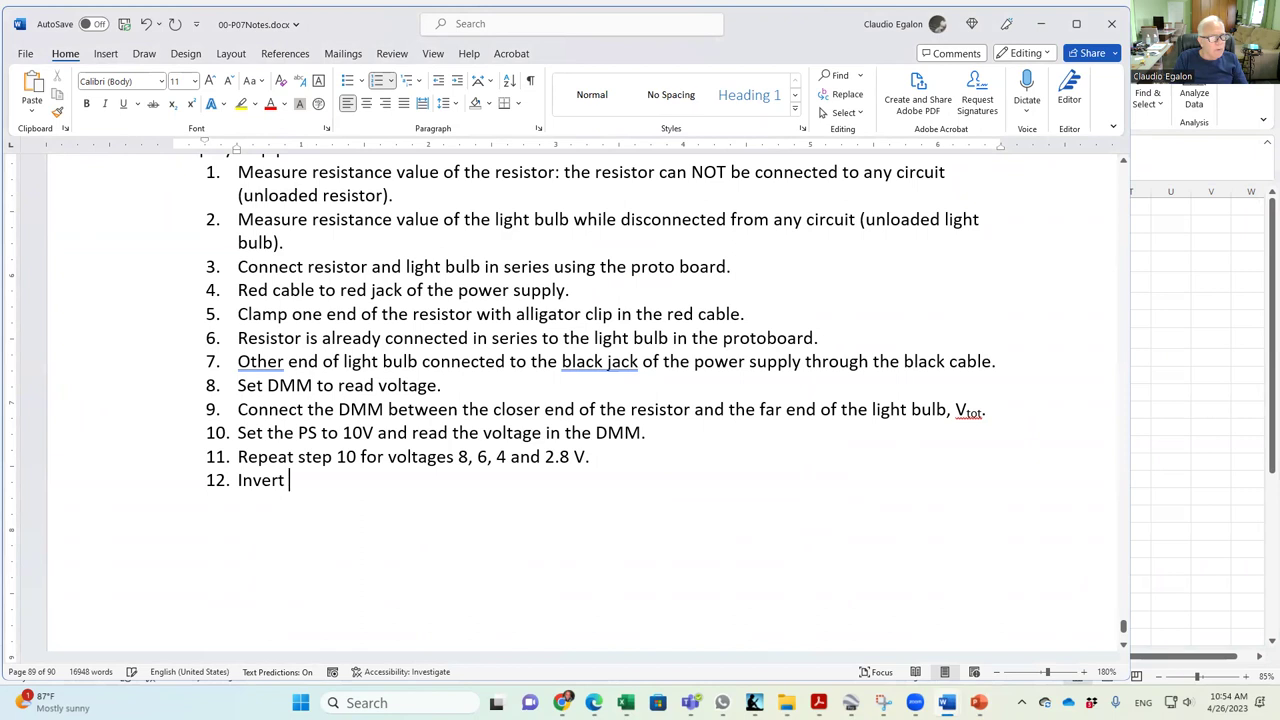
text(polarity of t)
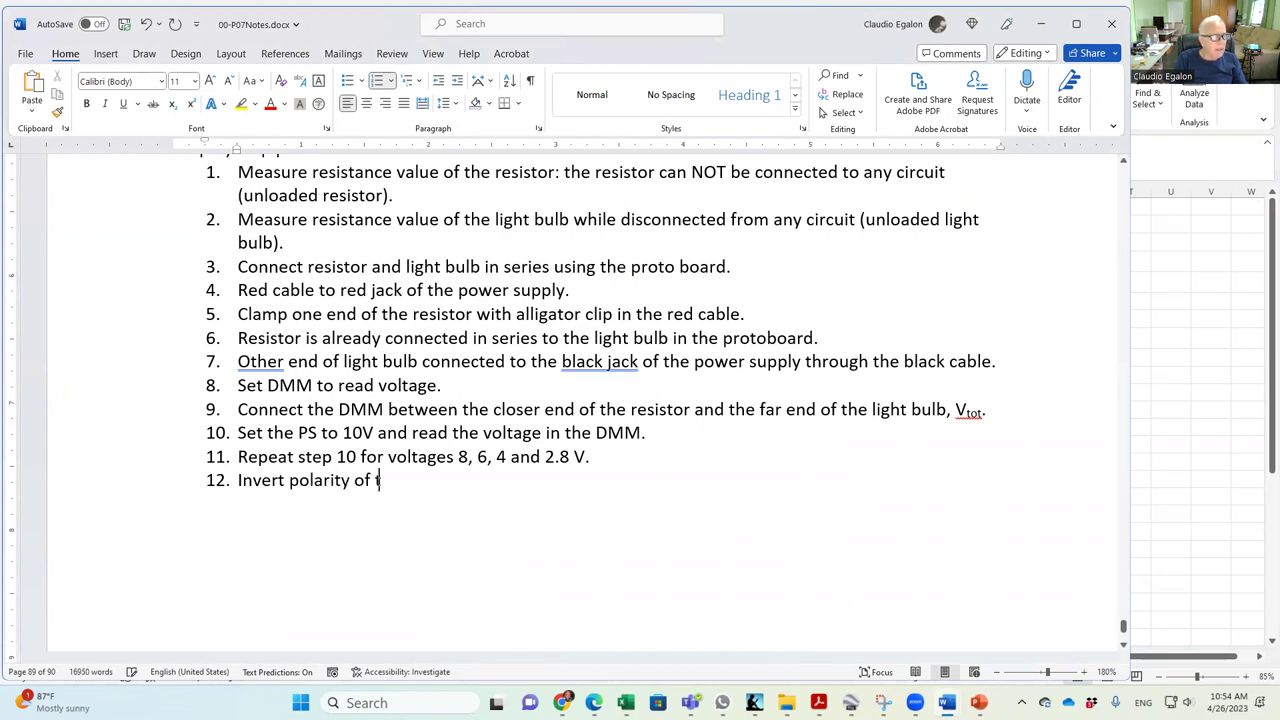
text(he power sup)
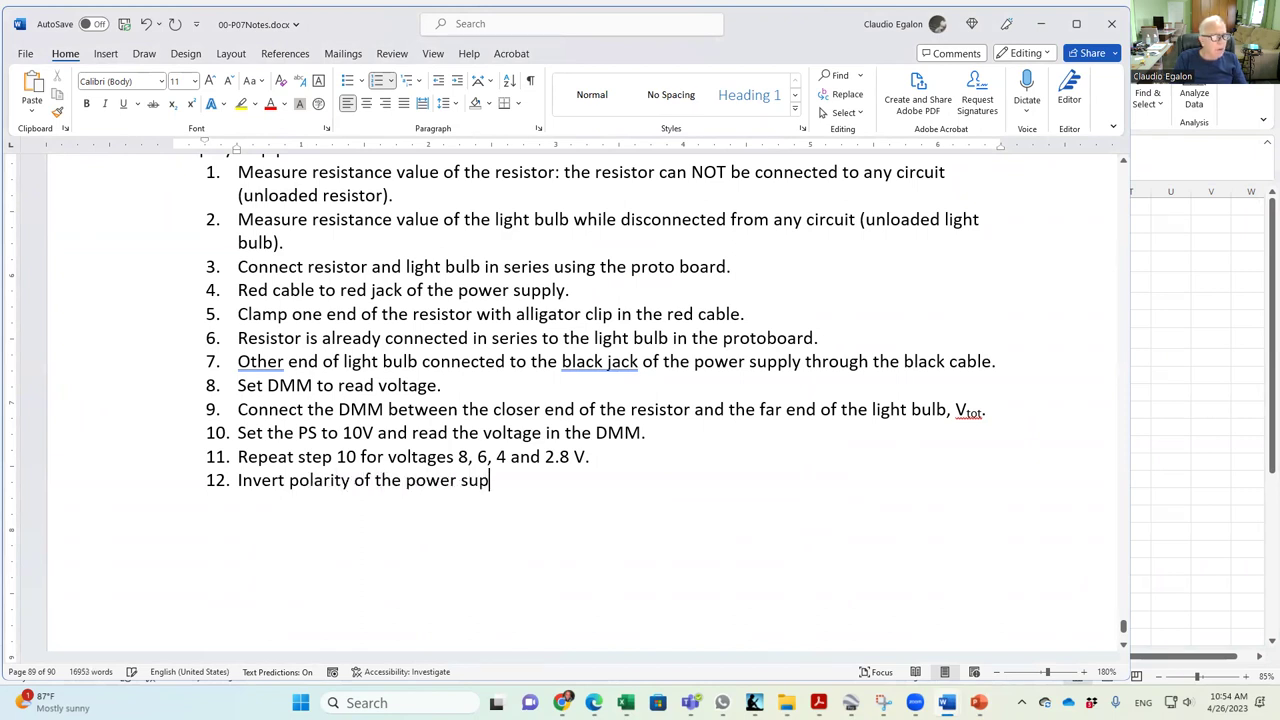
text(ply and repeat)
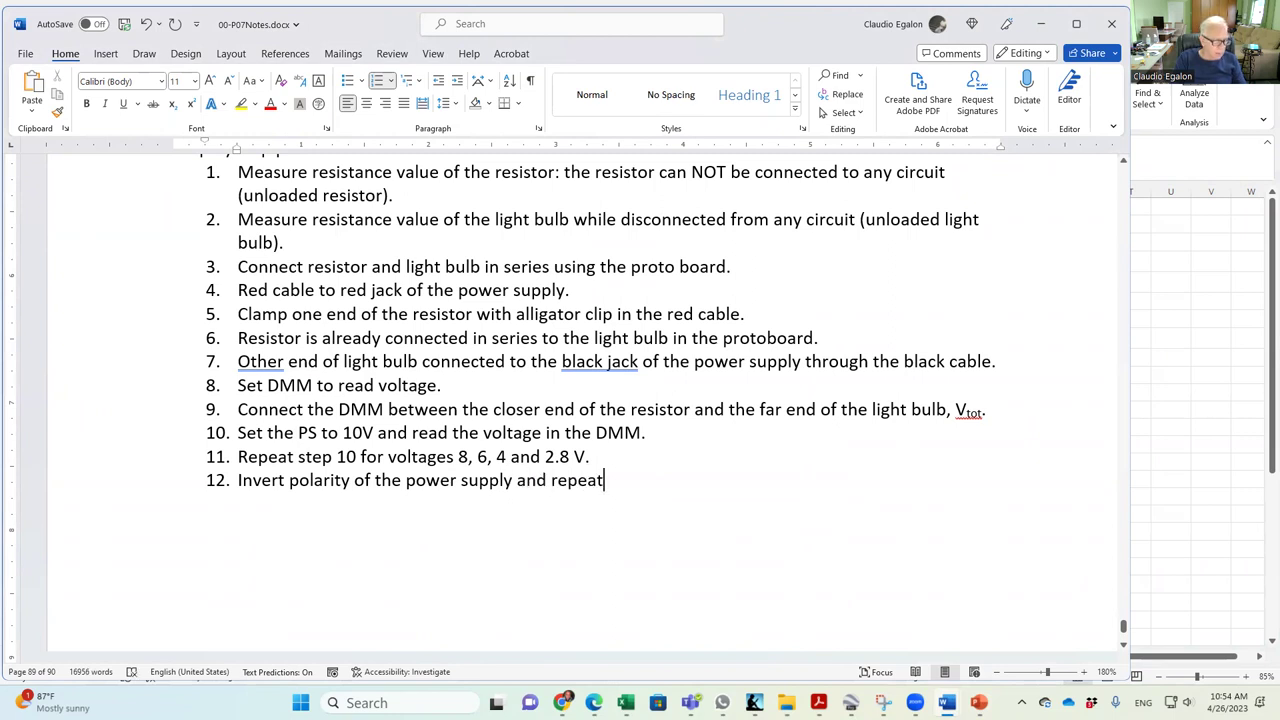
text( steps 10 adn)
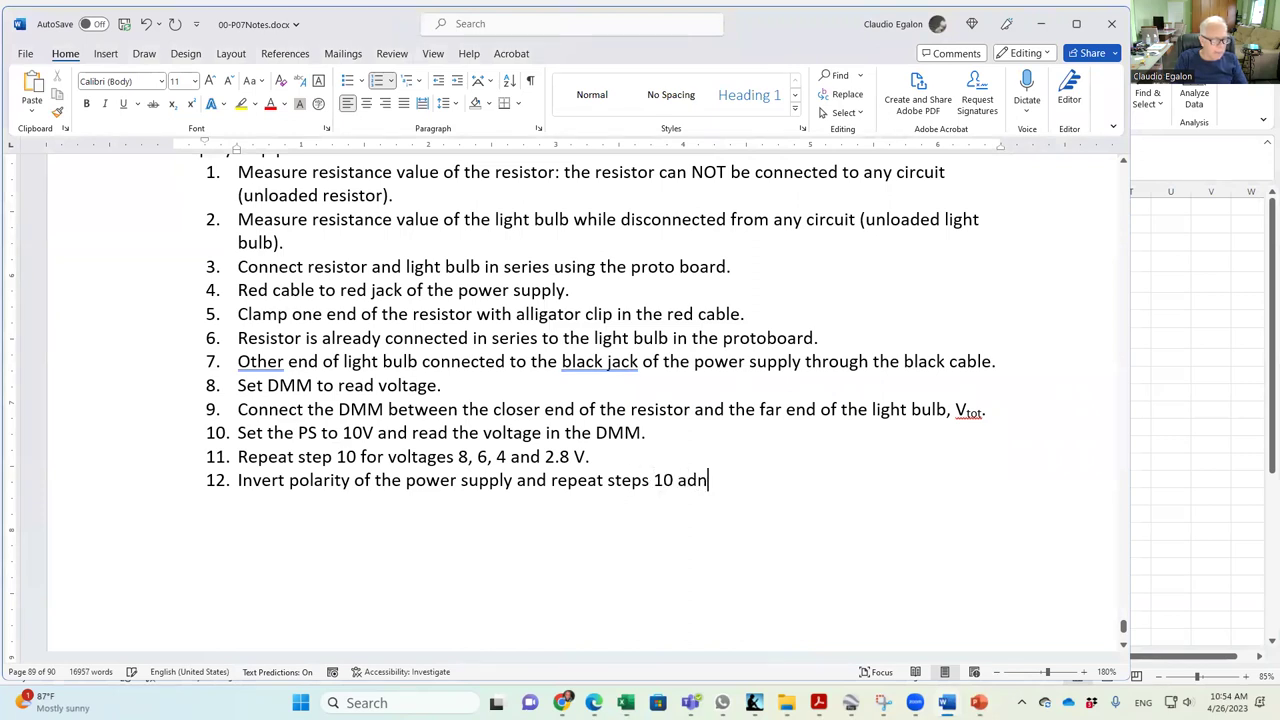
key(BackSpace)
key(BackSpace)
text(nd 11.)
key(Return)
Switch to the P07L07G09 workbook in Excel and add the Vtot and Vsup cells for Meas #6 to Meas #10 to the highlighted selection.
mouse_move(946, 703)
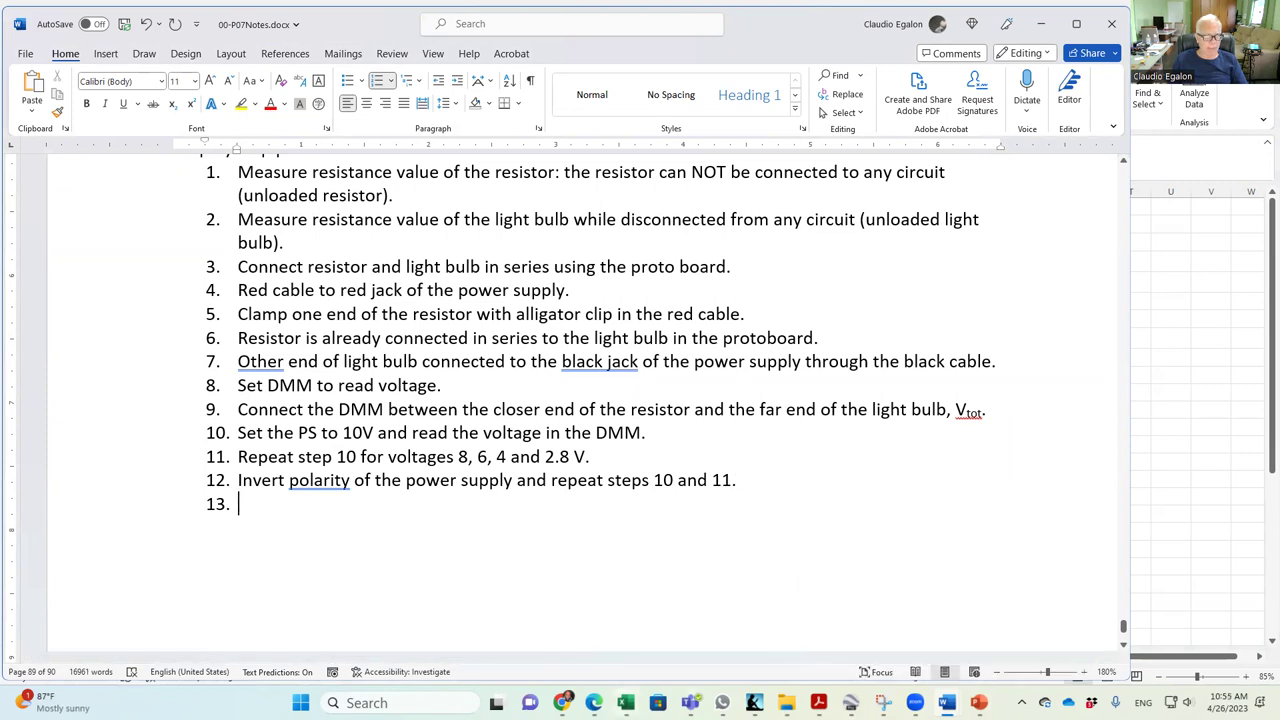
click(626, 703)
click(830, 630)
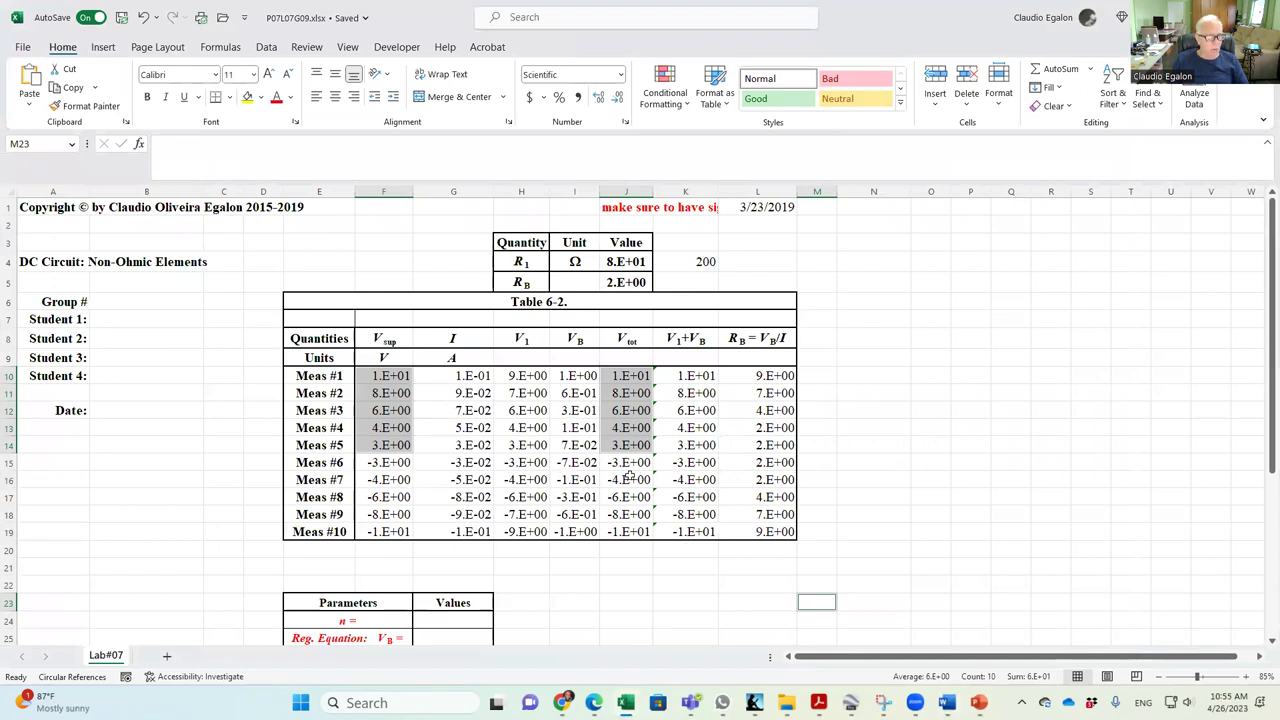
drag(627, 463, 627, 531)
drag(372, 462, 378, 532)
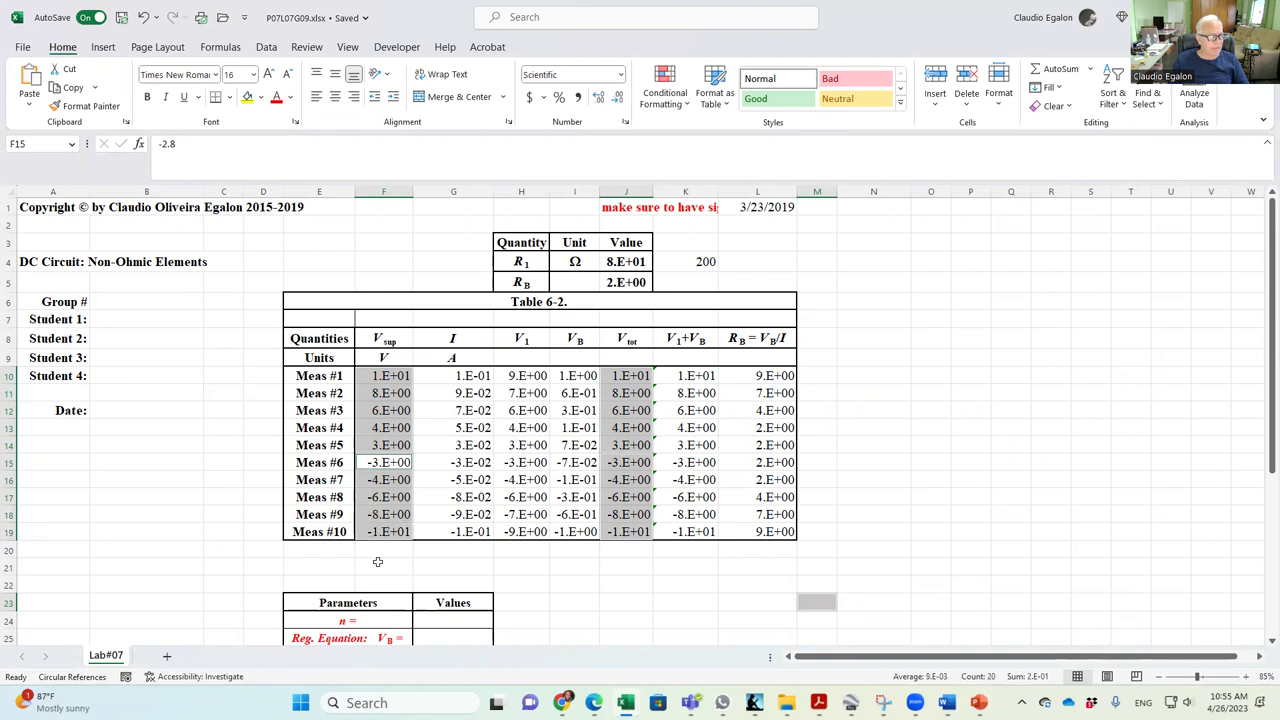
ctrl+click(380, 584)
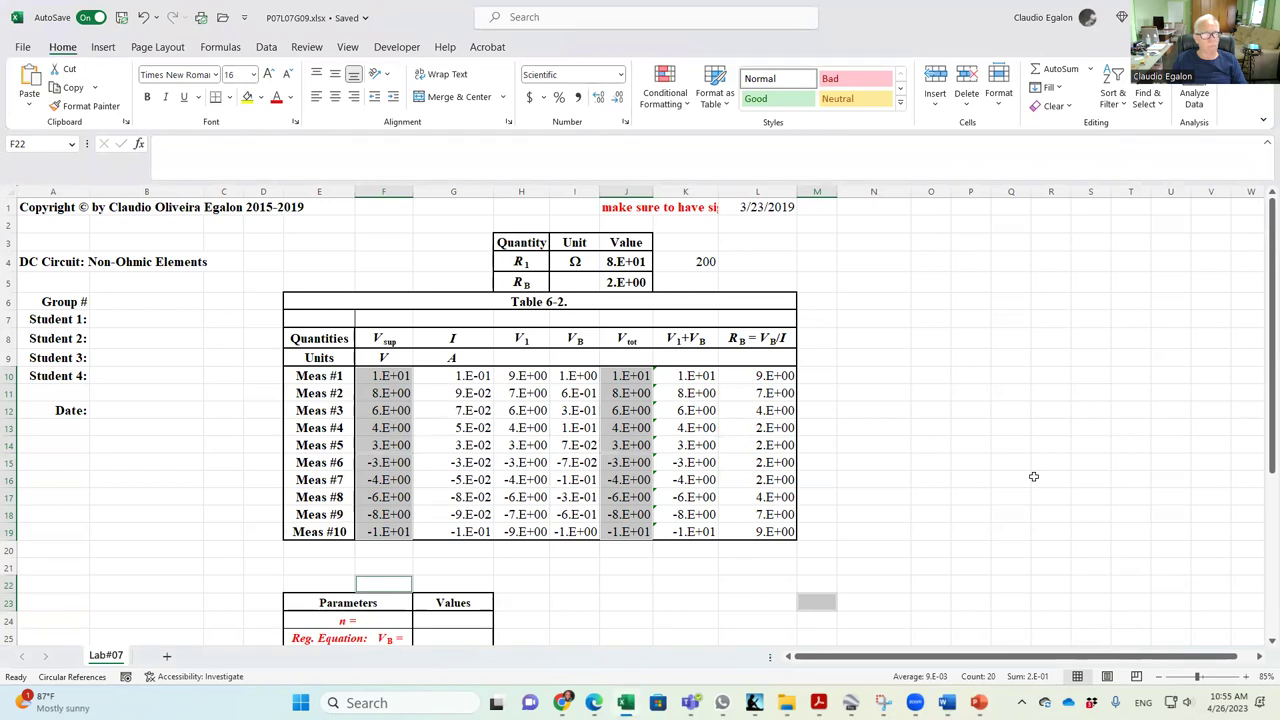
Switch to the light bulb slides in PowerPoint and examine slides 24 to 32 for the V1 measurement connections.
click(978, 703)
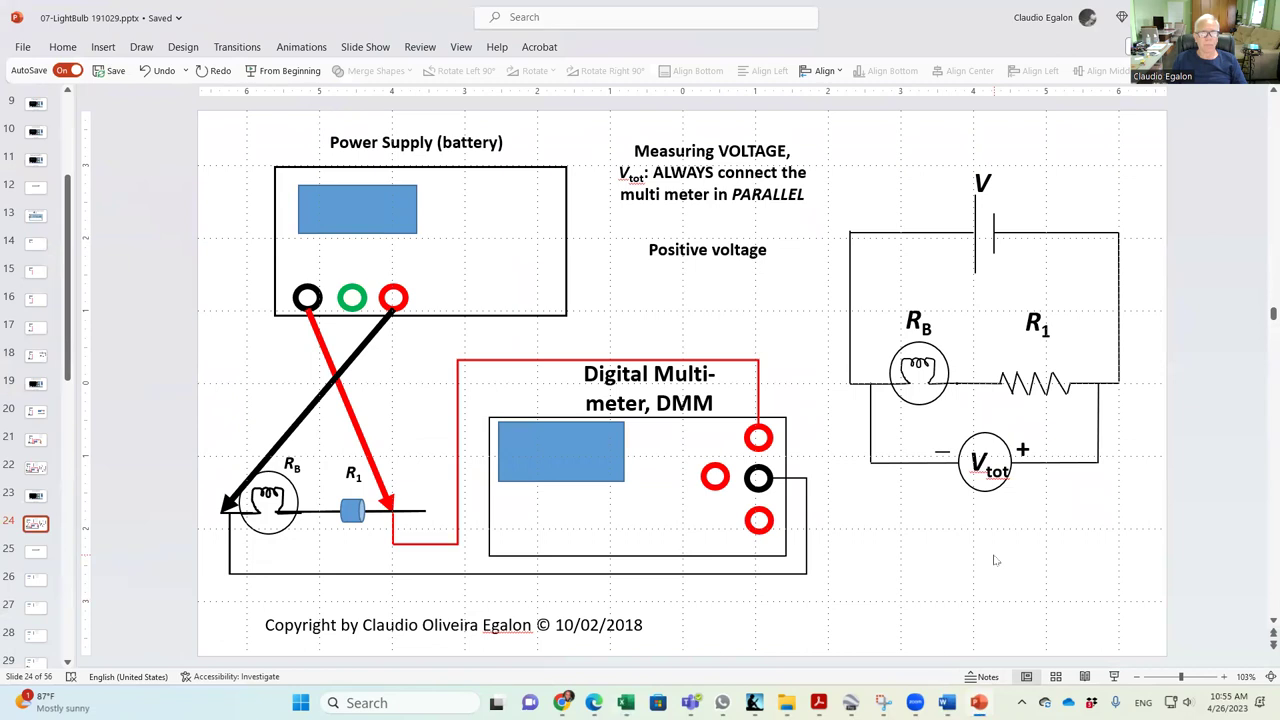
scroll(995, 560, down, 1)
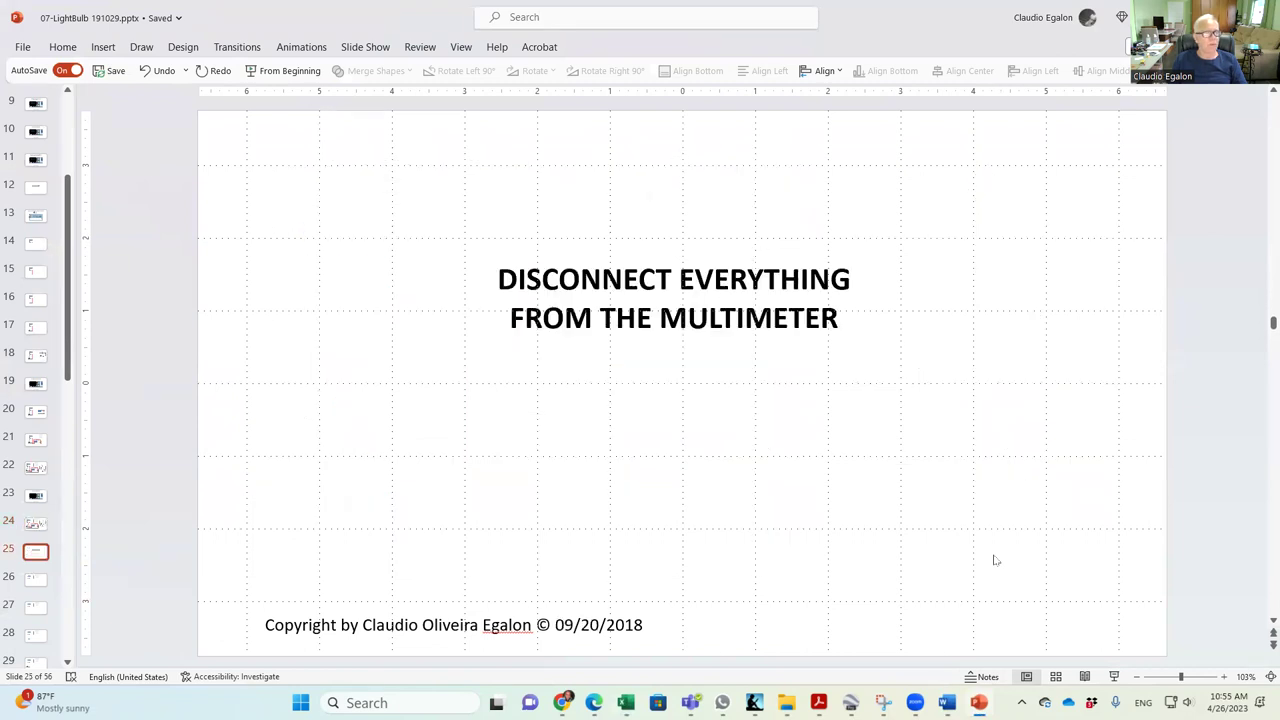
scroll(995, 560, down, 1)
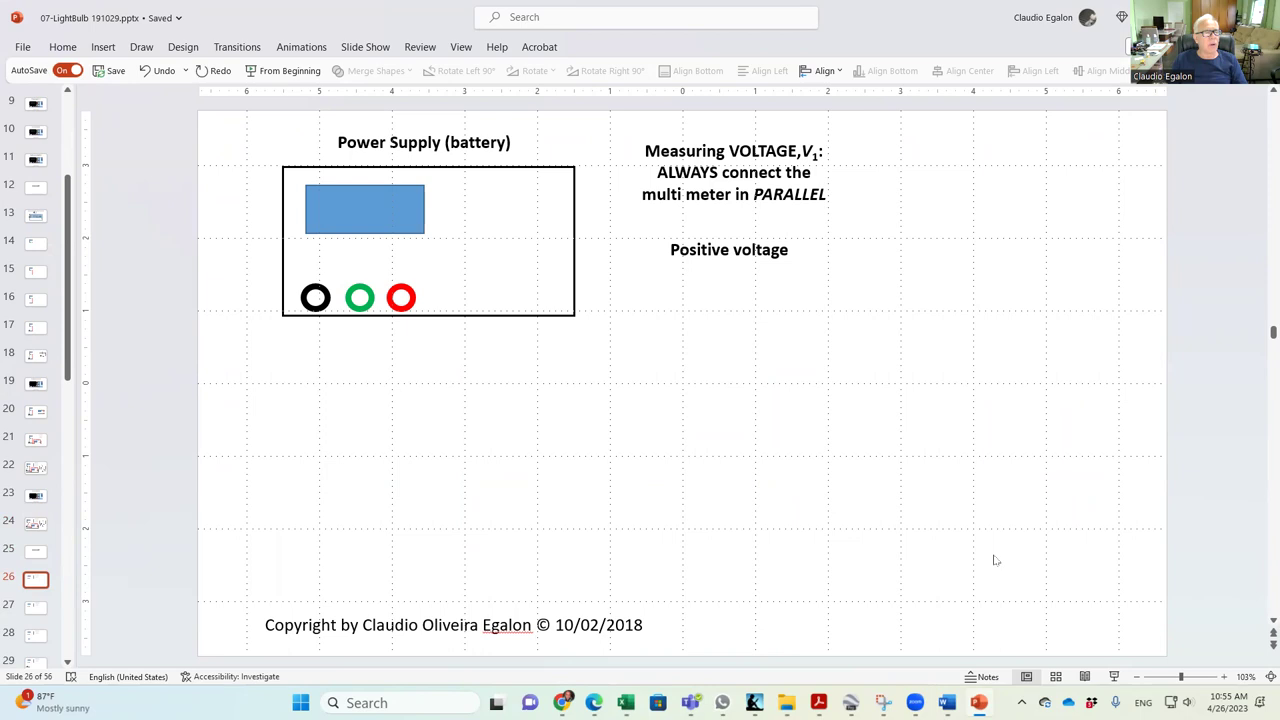
scroll(995, 560, down, 1)
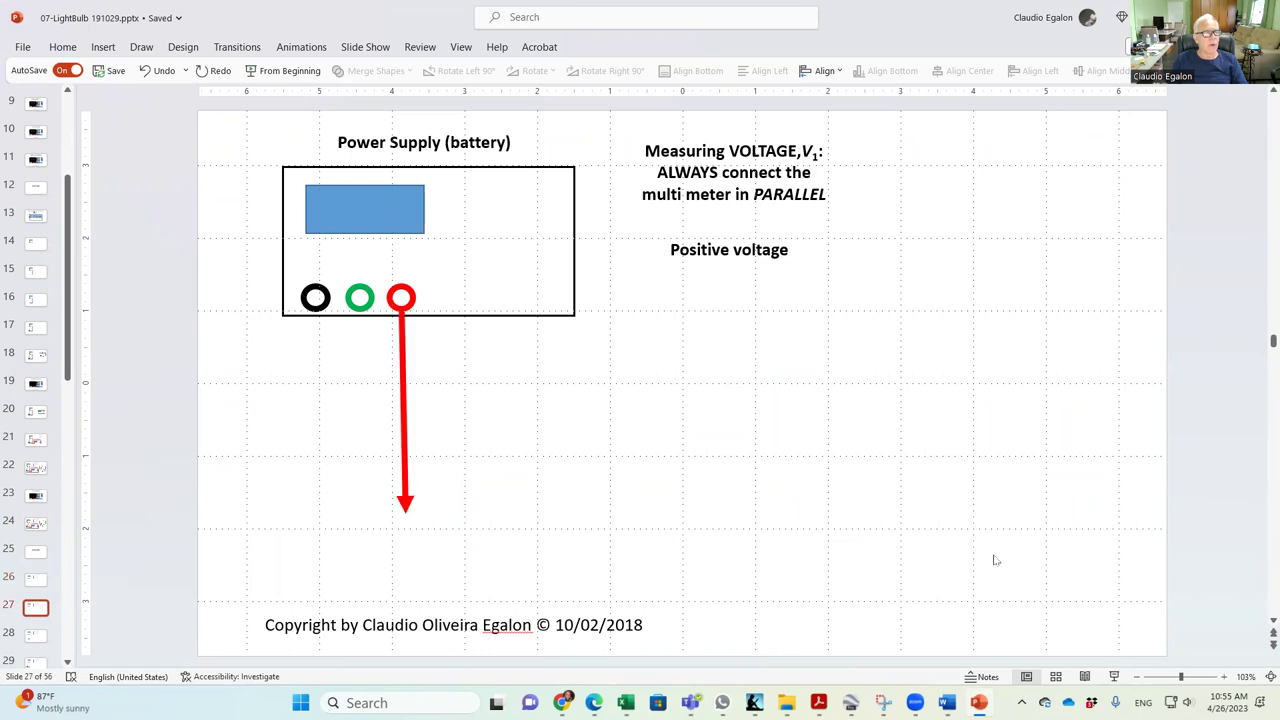
scroll(995, 560, down, 1)
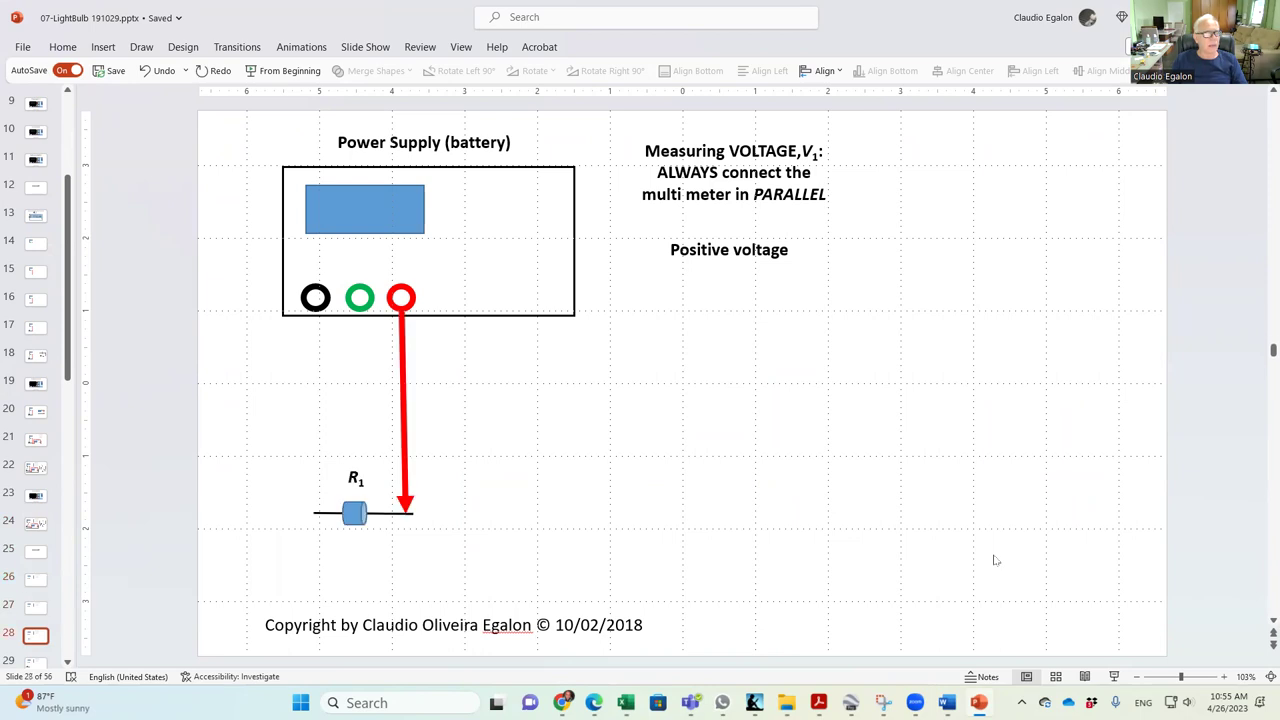
scroll(995, 560, down, 2)
scroll(995, 560, down, 1)
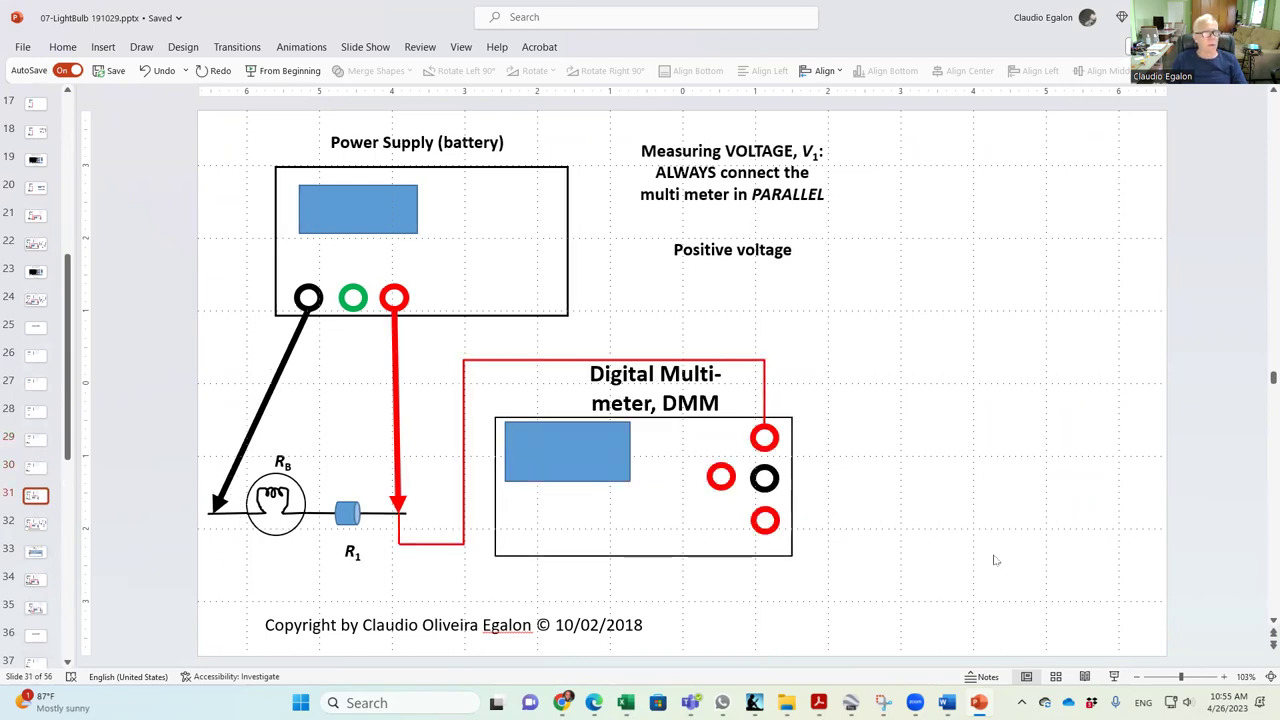
scroll(995, 560, down, 1)
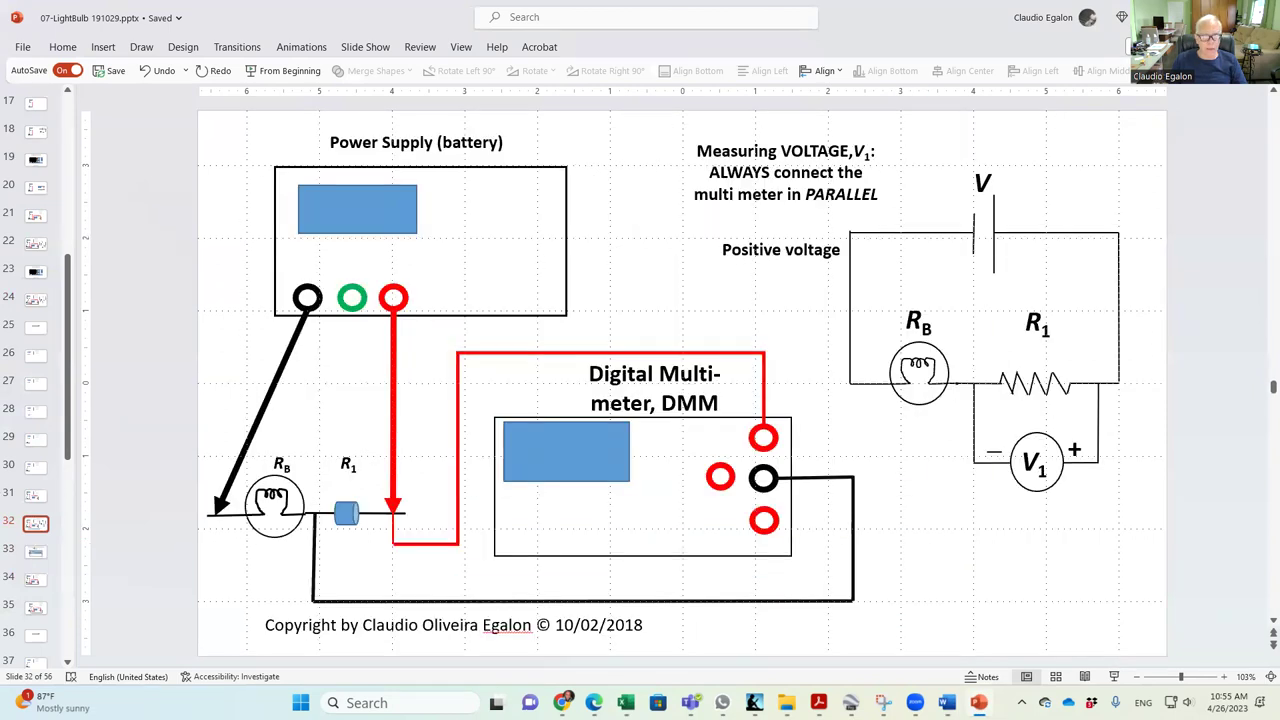
click(978, 703)
click(978, 703)
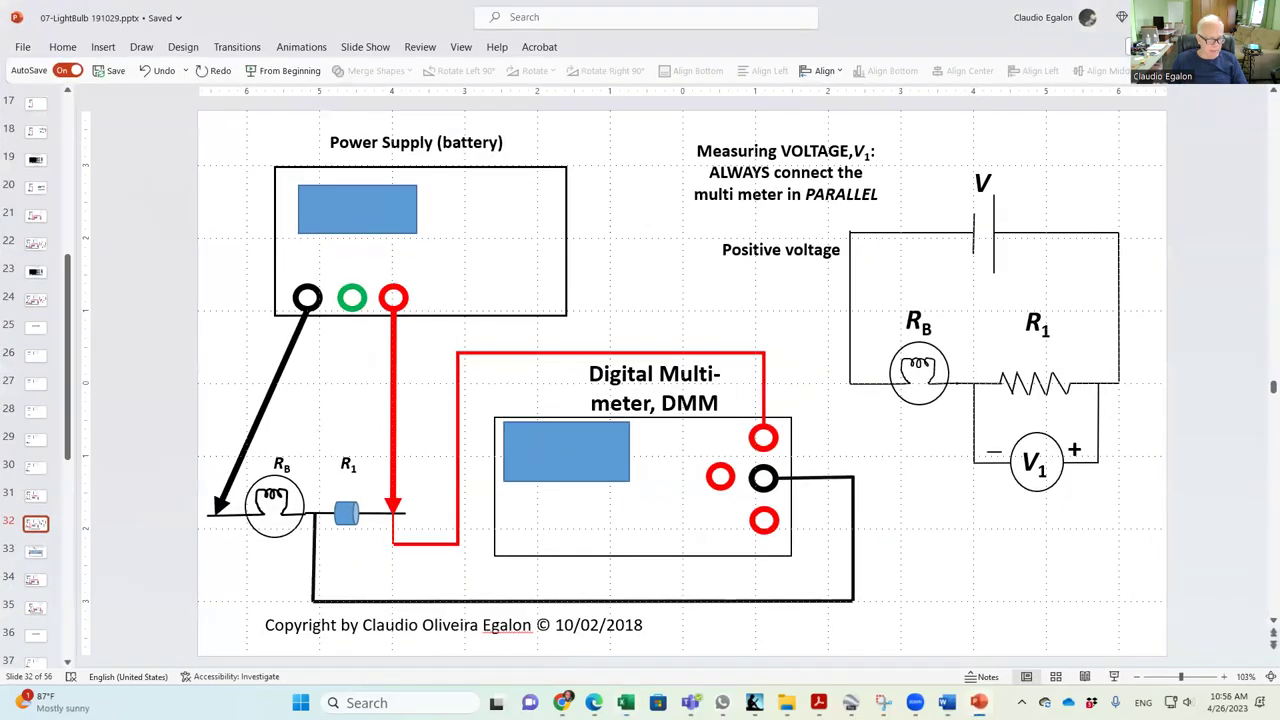
Switch to the 00-P07Notes document in Word.
mouse_move(947, 703)
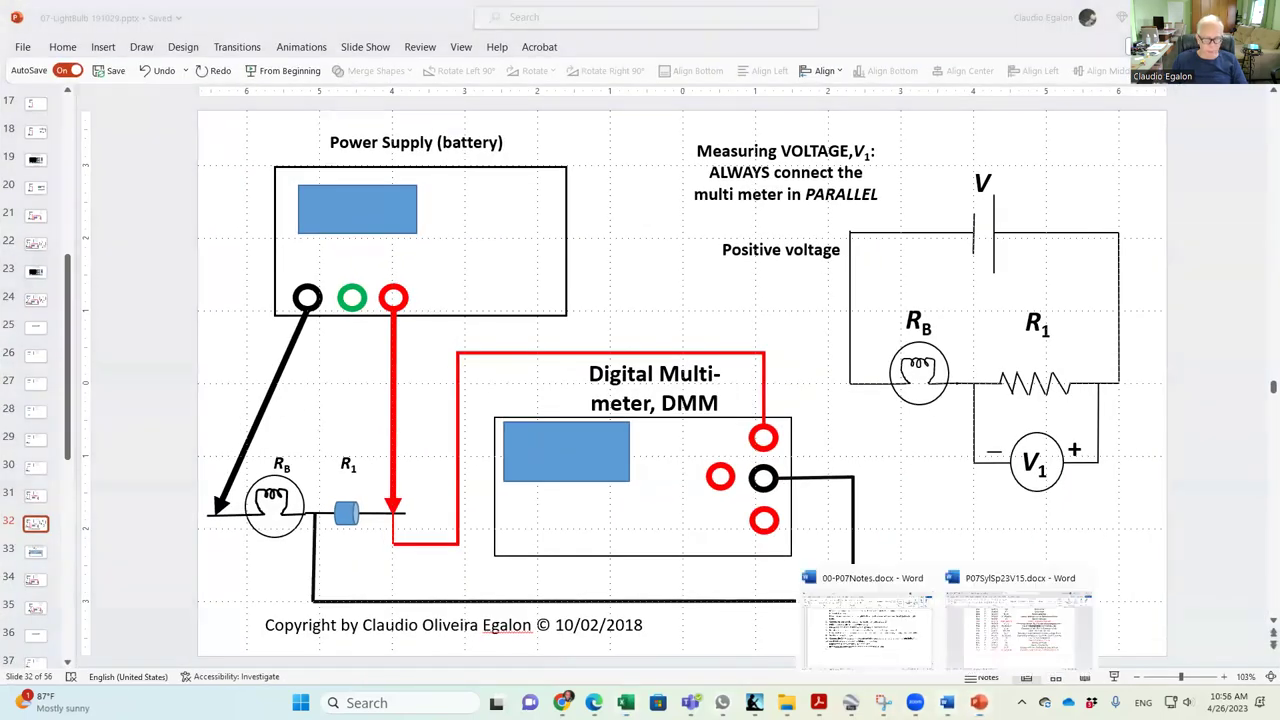
click(880, 642)
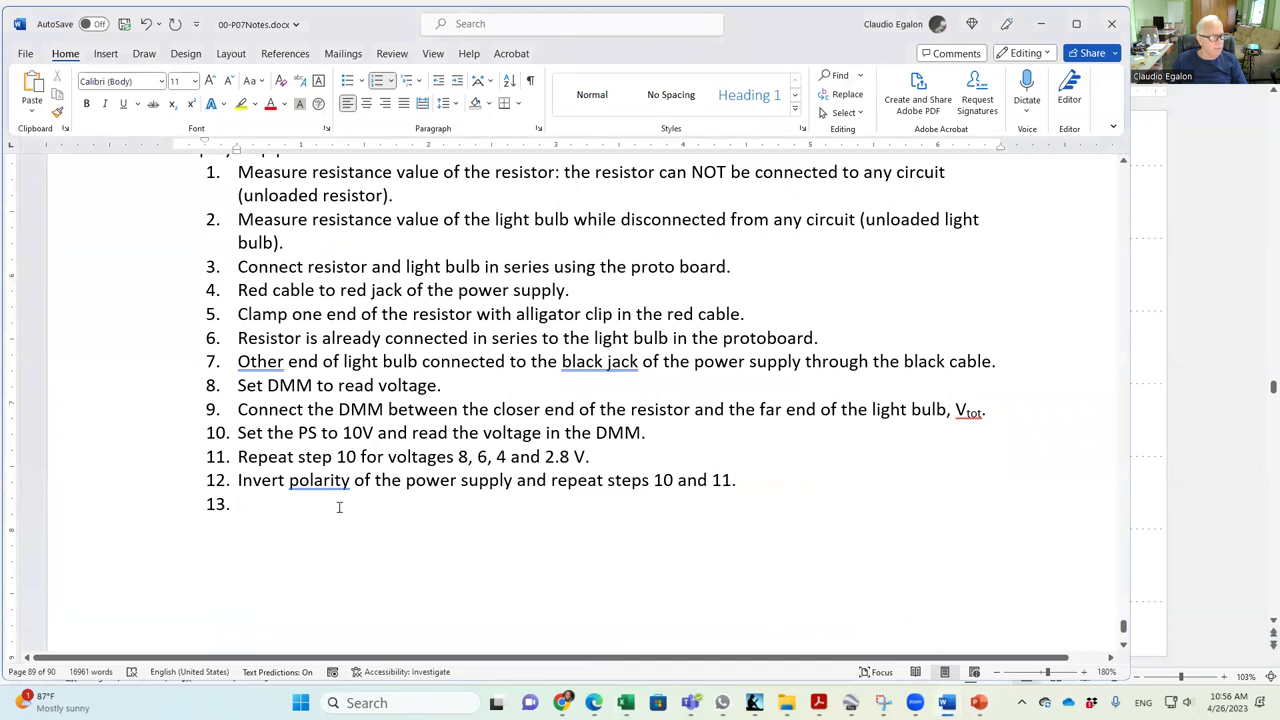
text(Repeat)
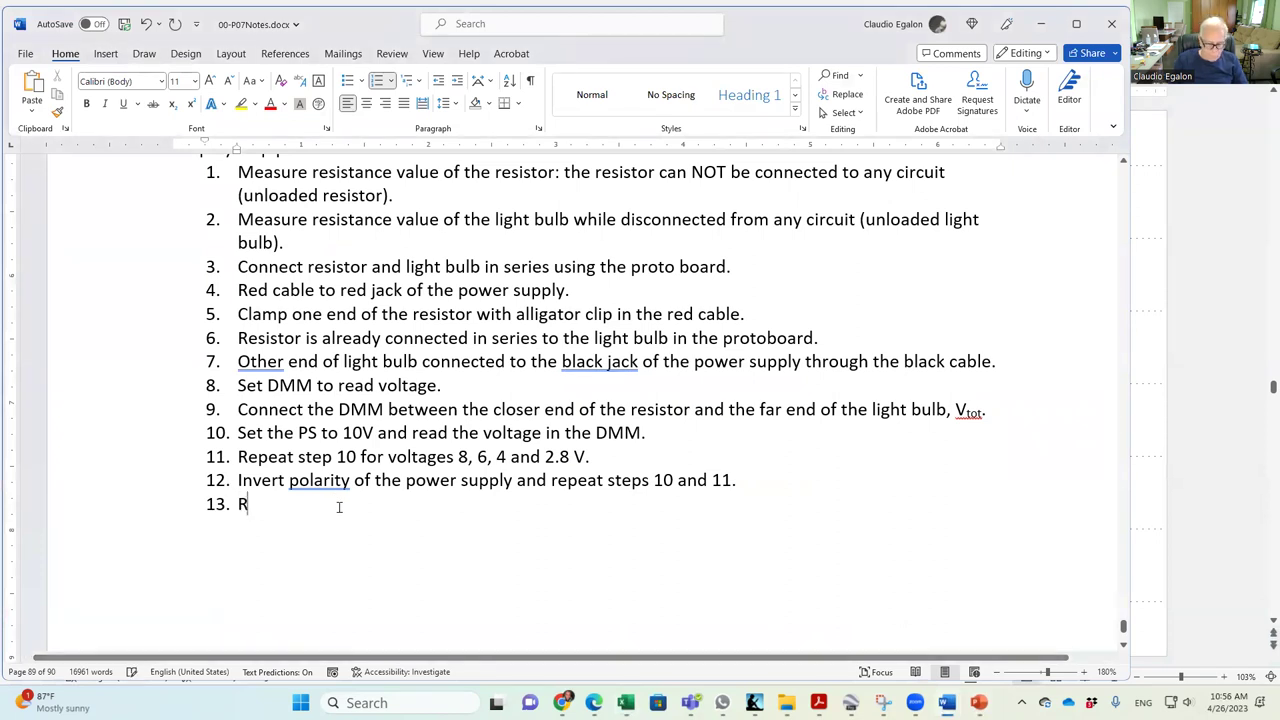
key(BackSpace)
key(BackSpace)
key(BackSpace)
key(BackSpace)
key(BackSpace)
key(BackSpace)
text(Connect)
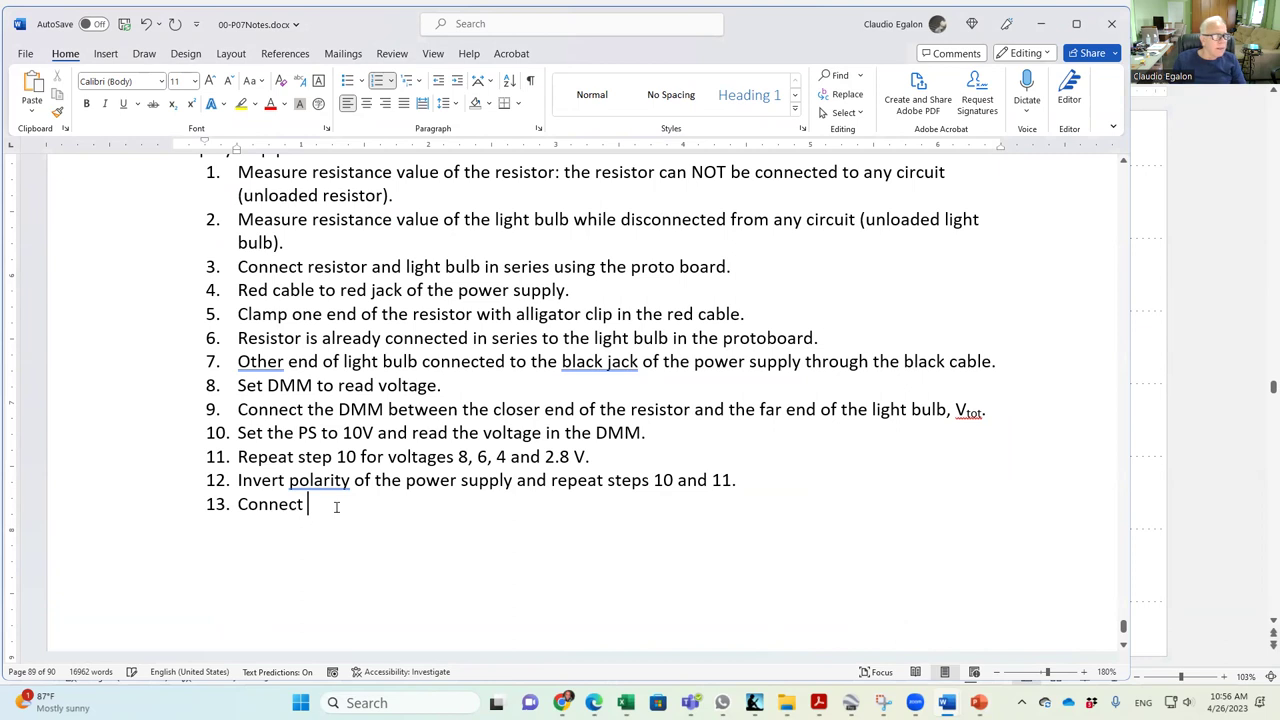
Fill procedure item 13 with a copy of item 9, the DMM connection sentence.
click(128, 413)
key(ctrl+c)
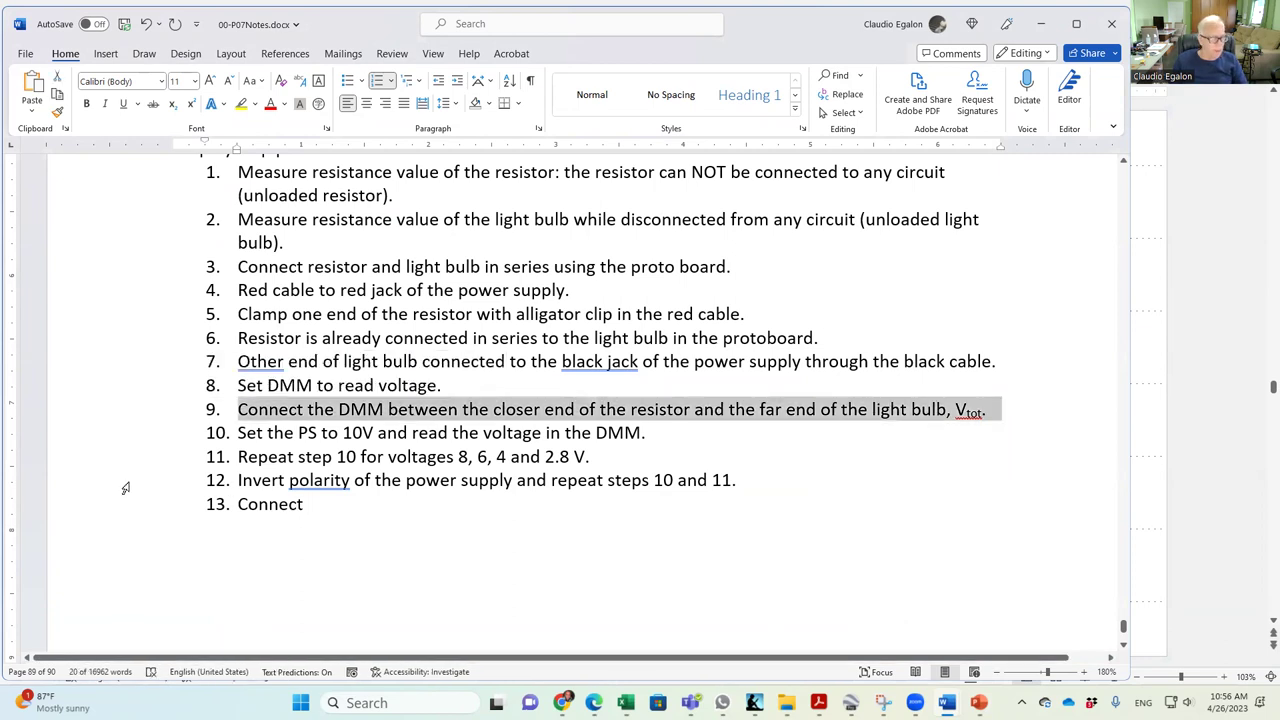
click(106, 506)
key(ctrl+v)
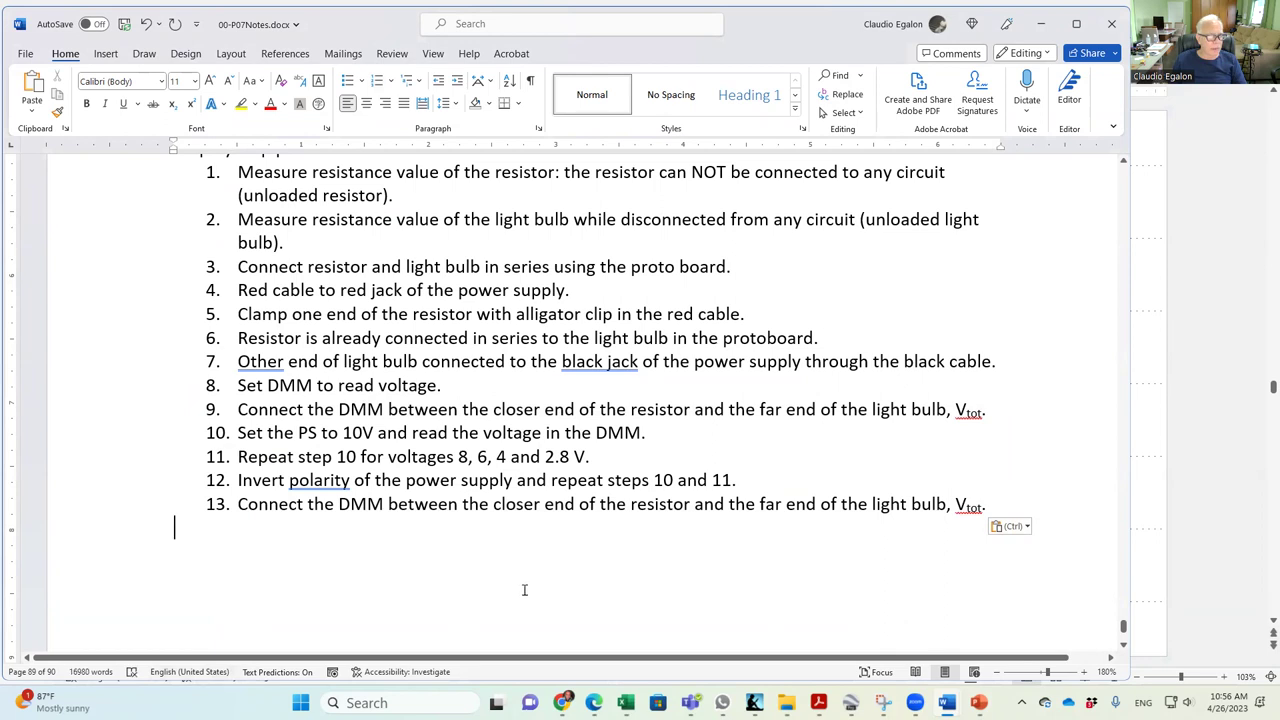
In item 13, replace "light bulb" with "resistor" and change the voltage symbol's subscript to 1, giving V1.
drag(900, 504, 946, 504)
text(resistor,)
click(955, 507)
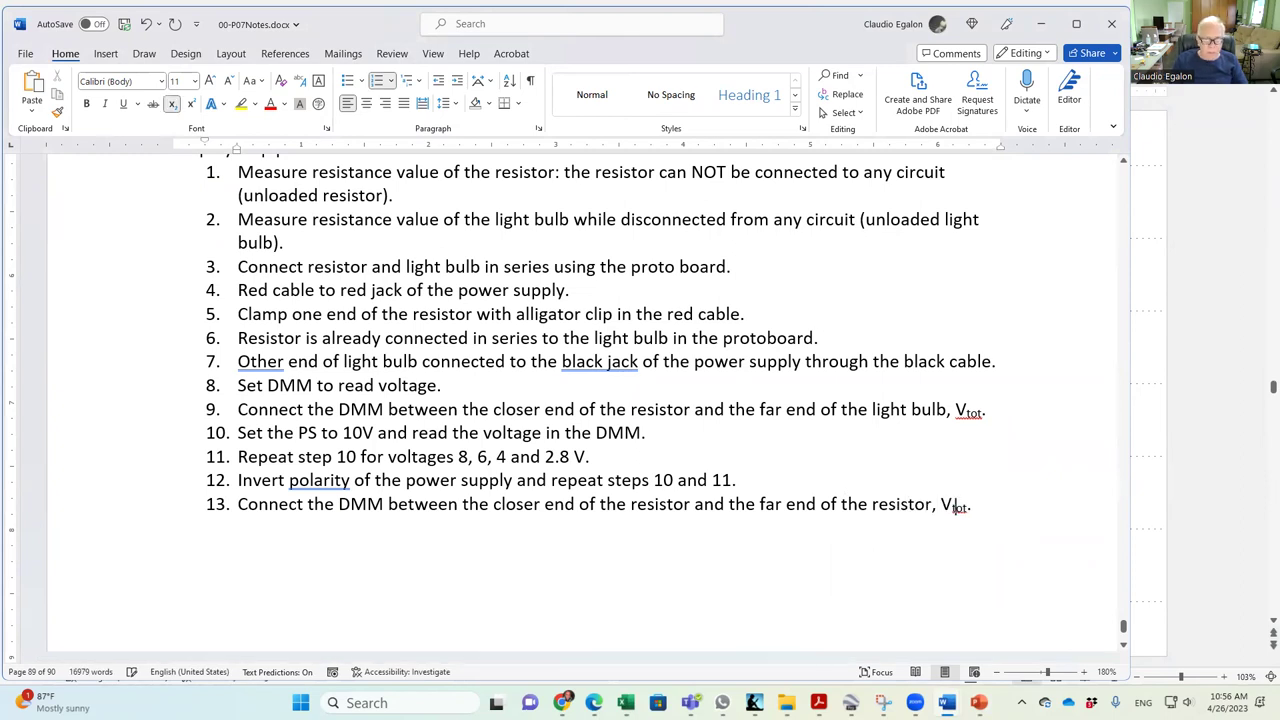
key(Delete)
key(Delete)
text(1)
key(BackSpace)
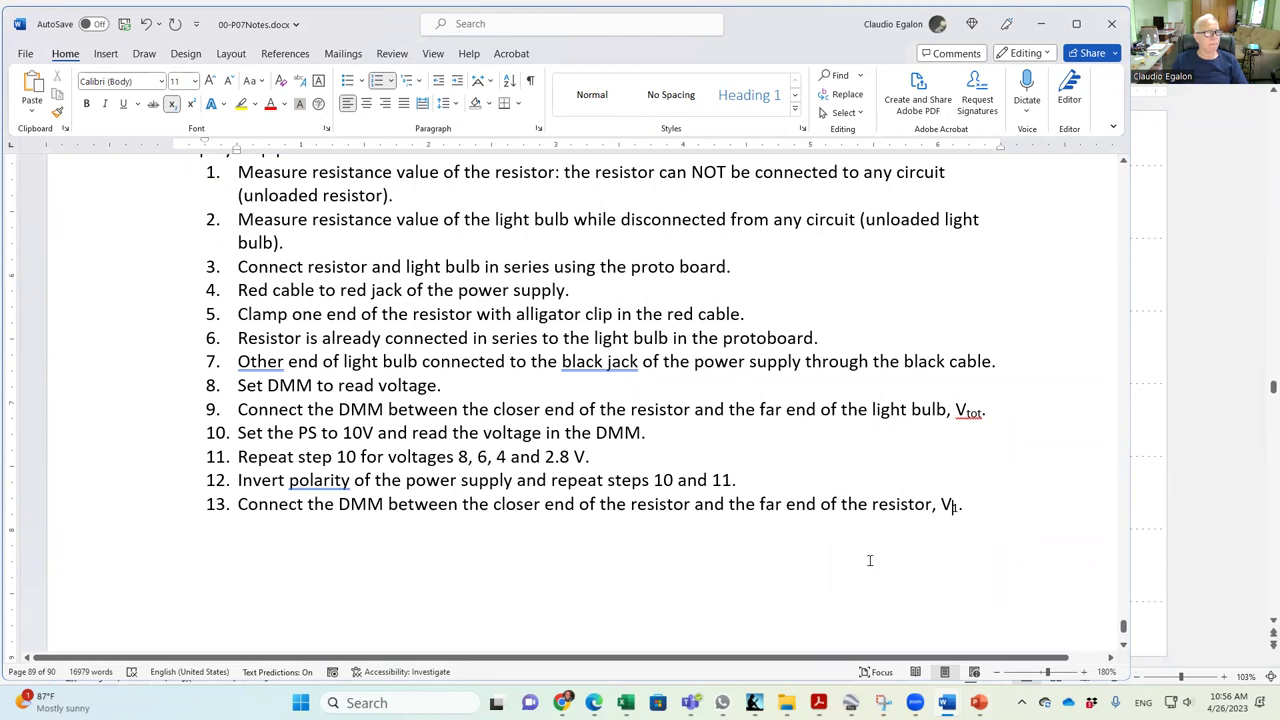
Add procedure item 14 as "Repeat steps 10, 11 and 12." and start item 15.
click(1012, 506)
key(Return)
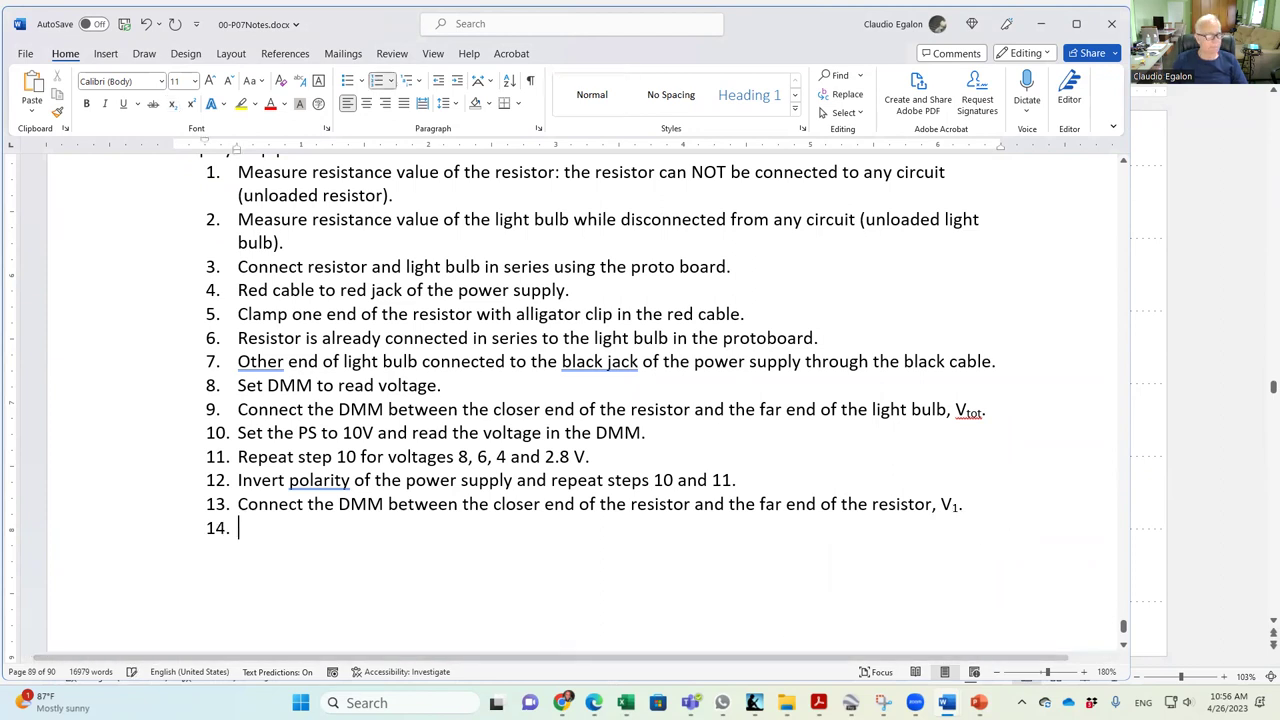
click(136, 441)
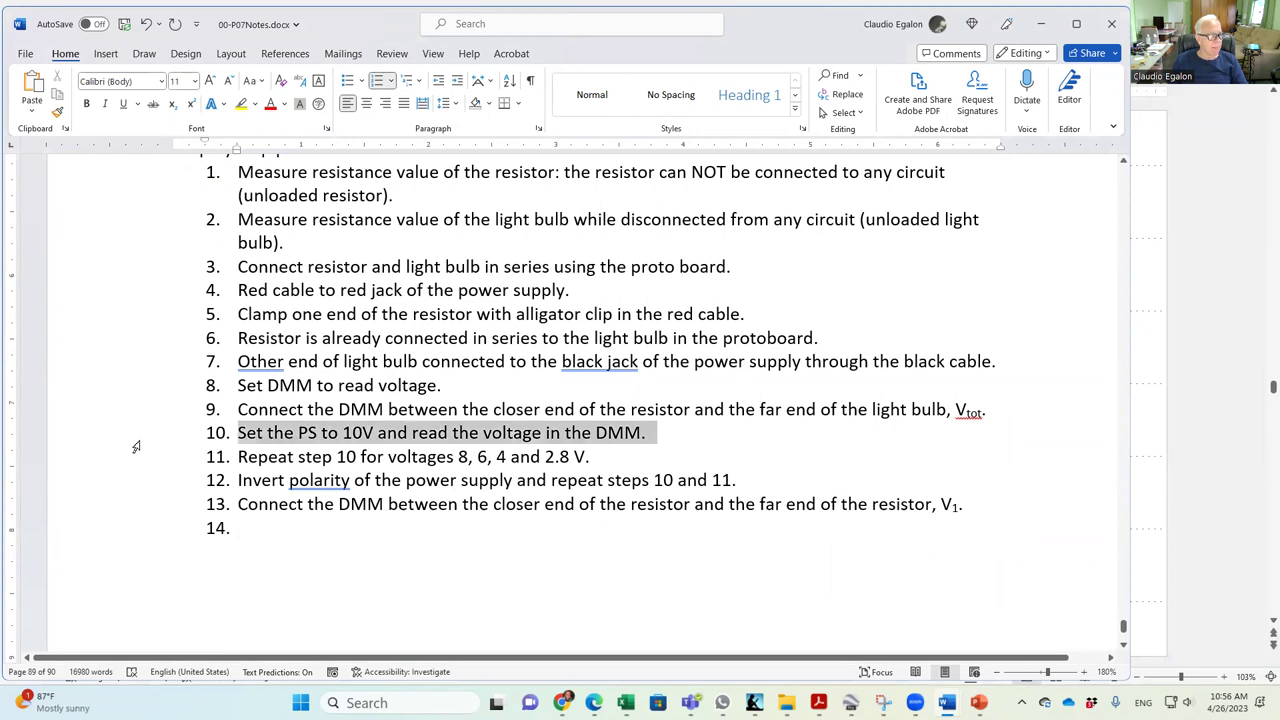
click(270, 527)
text(Re)
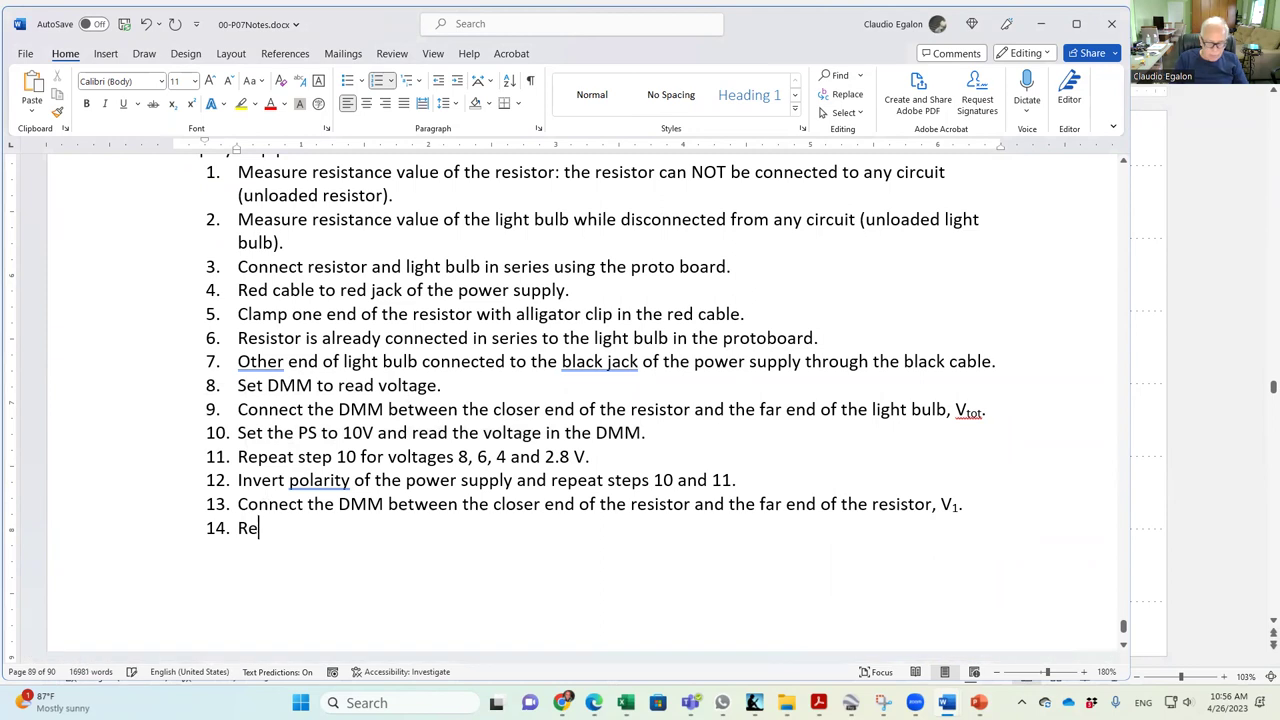
text(peat steps 1)
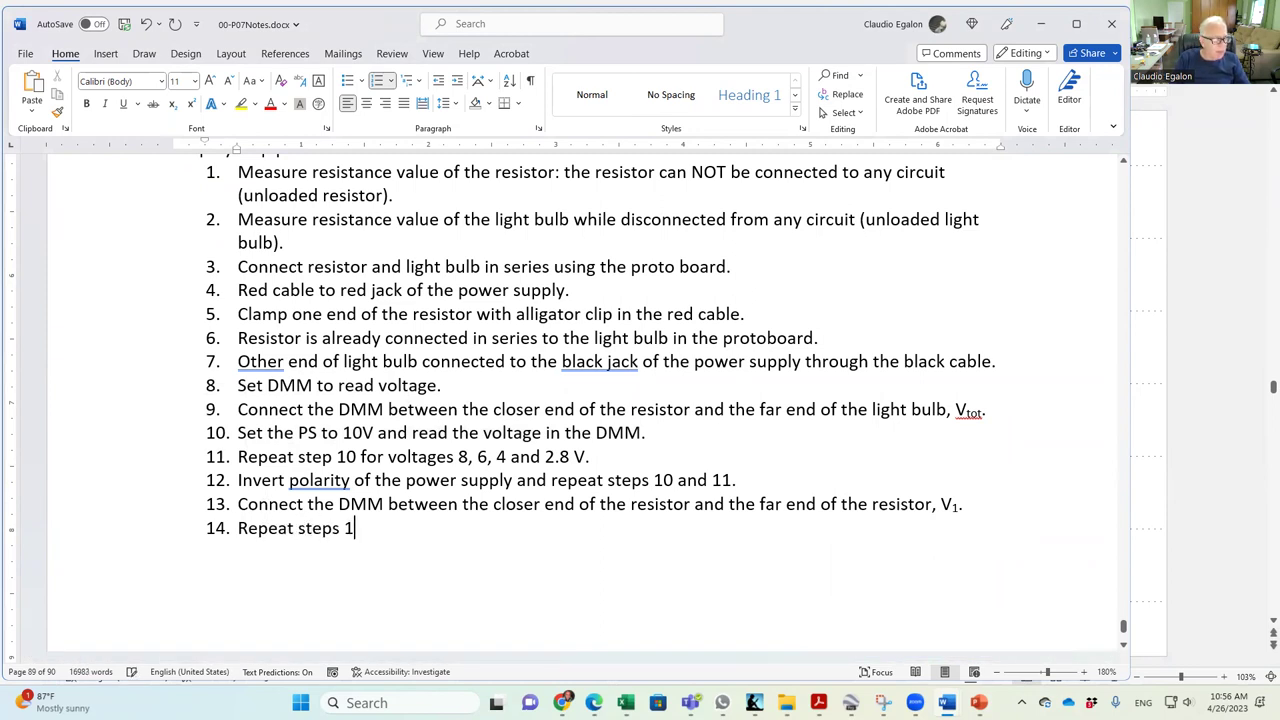
text(0, 11 and 12)
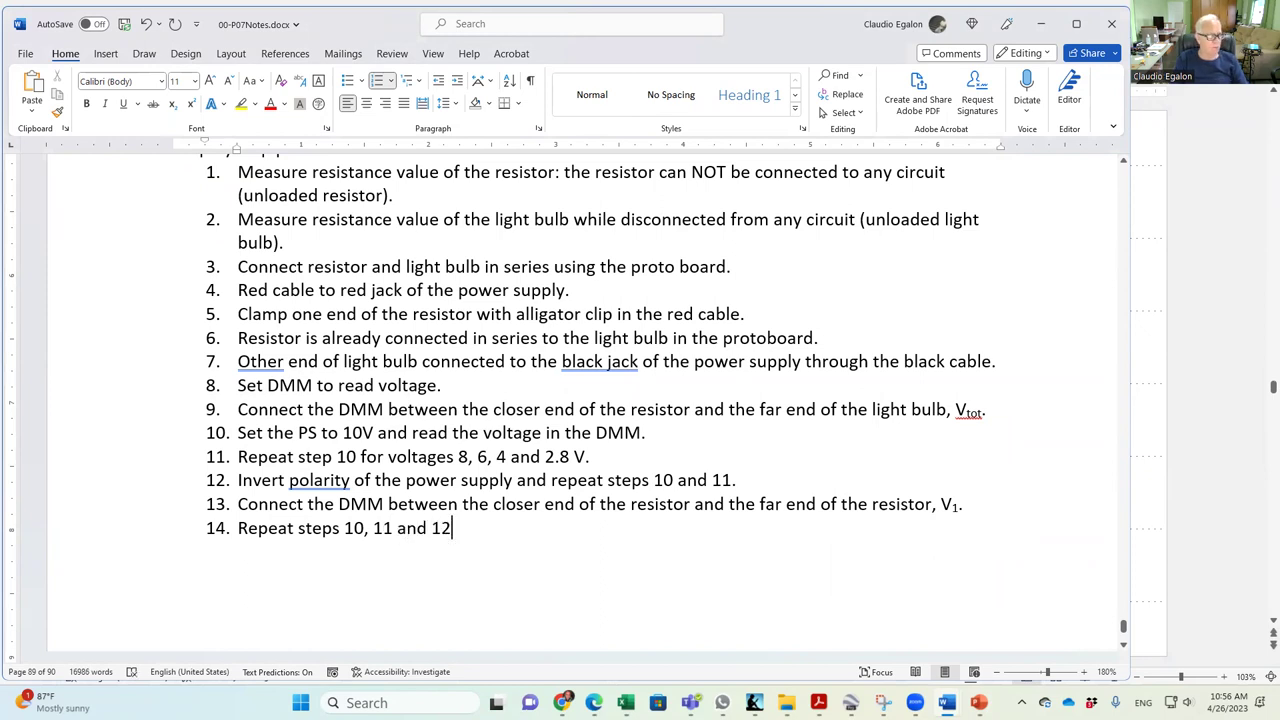
text(.)
key(Return)
Switch to the P07L07G09 workbook in Excel and add the V1 cells for Meas #1 to Meas #10 to the highlighted selection.
mouse_move(978, 703)
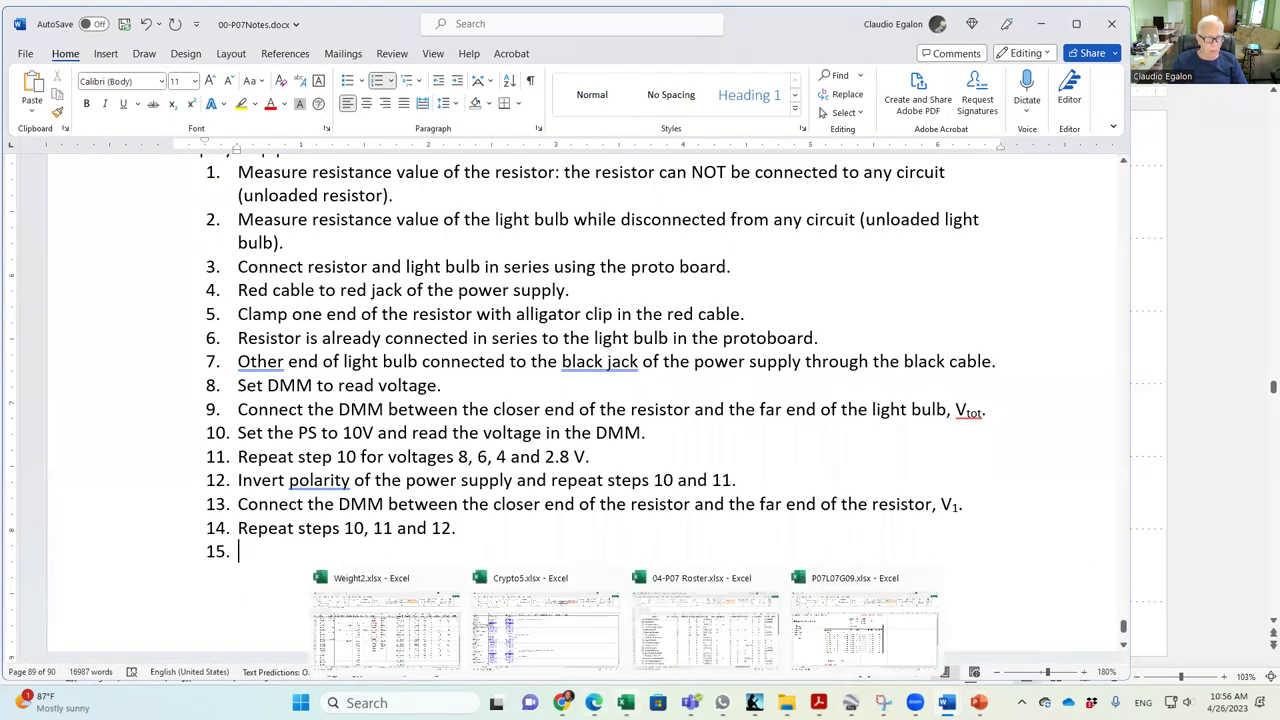
click(626, 703)
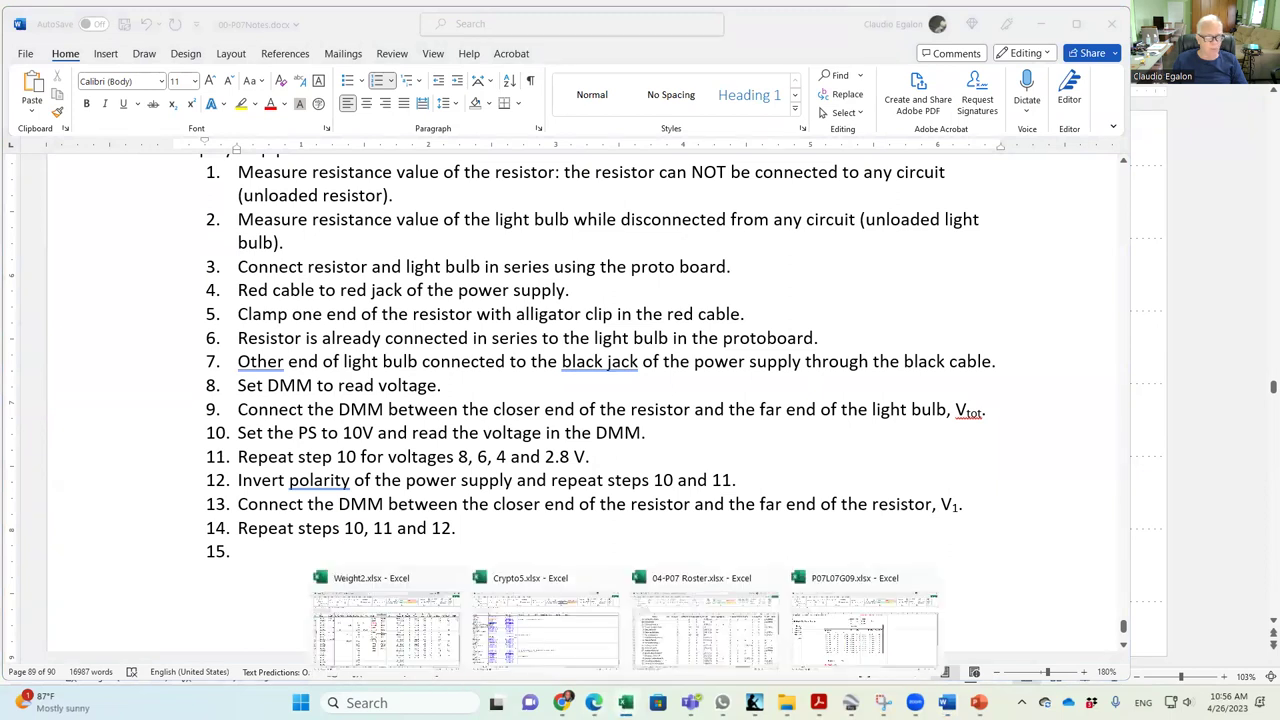
mouse_move(930, 578)
click(828, 632)
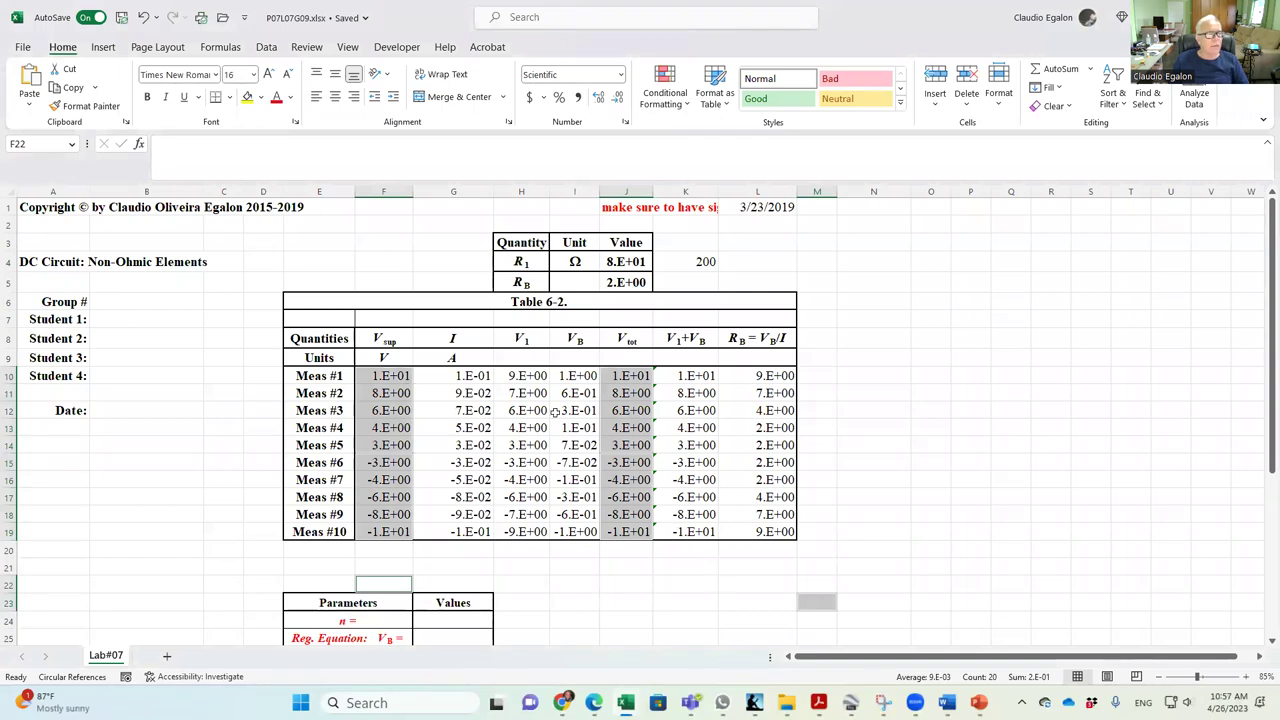
drag(527, 377, 527, 531)
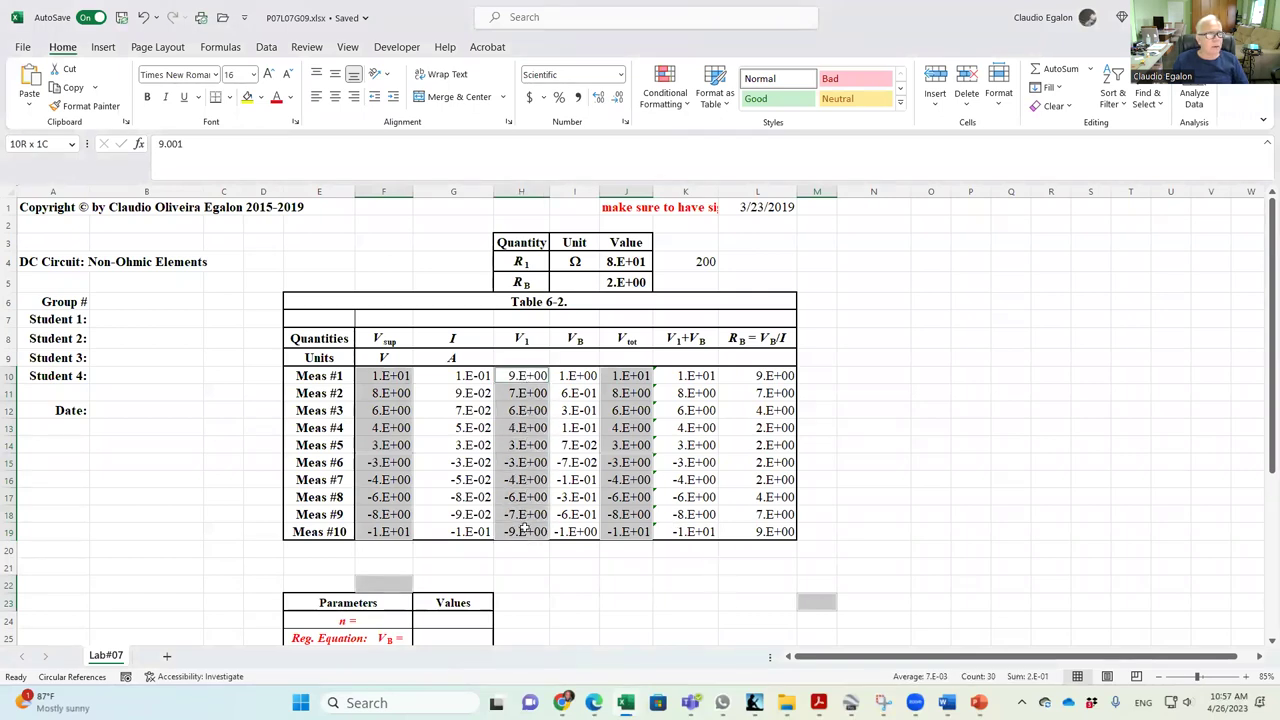
ctrl+click(530, 600)
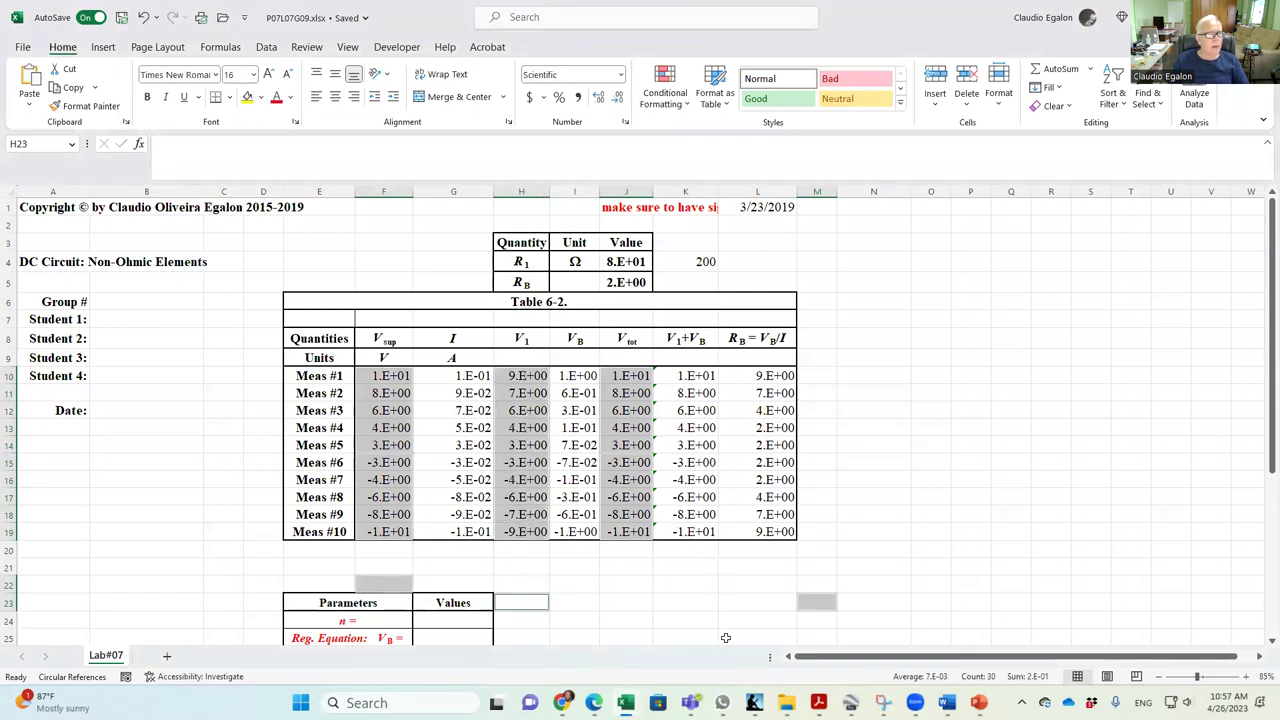
ctrl+click(398, 582)
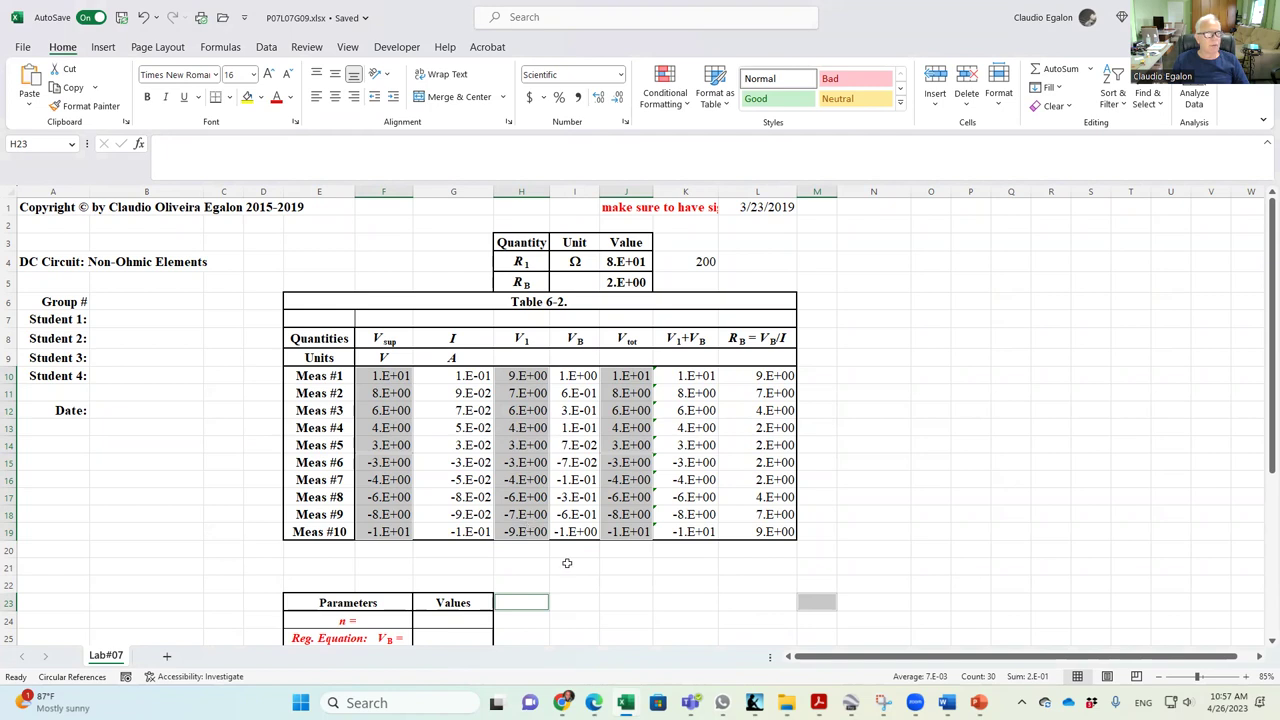
Switch to the 07-LightBulb slides in PowerPoint and examine slides 32 to 41 for the VB measurement connections.
mouse_move(979, 703)
click(995, 609)
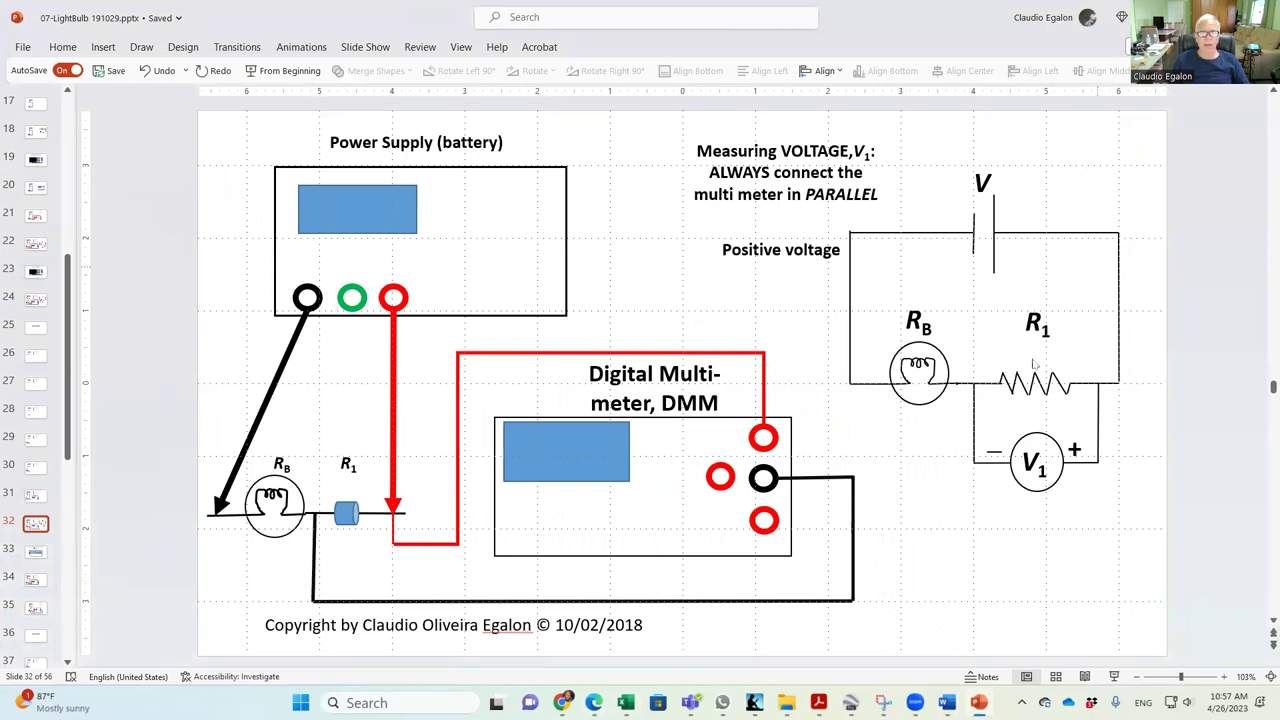
scroll(1037, 588, down, 1)
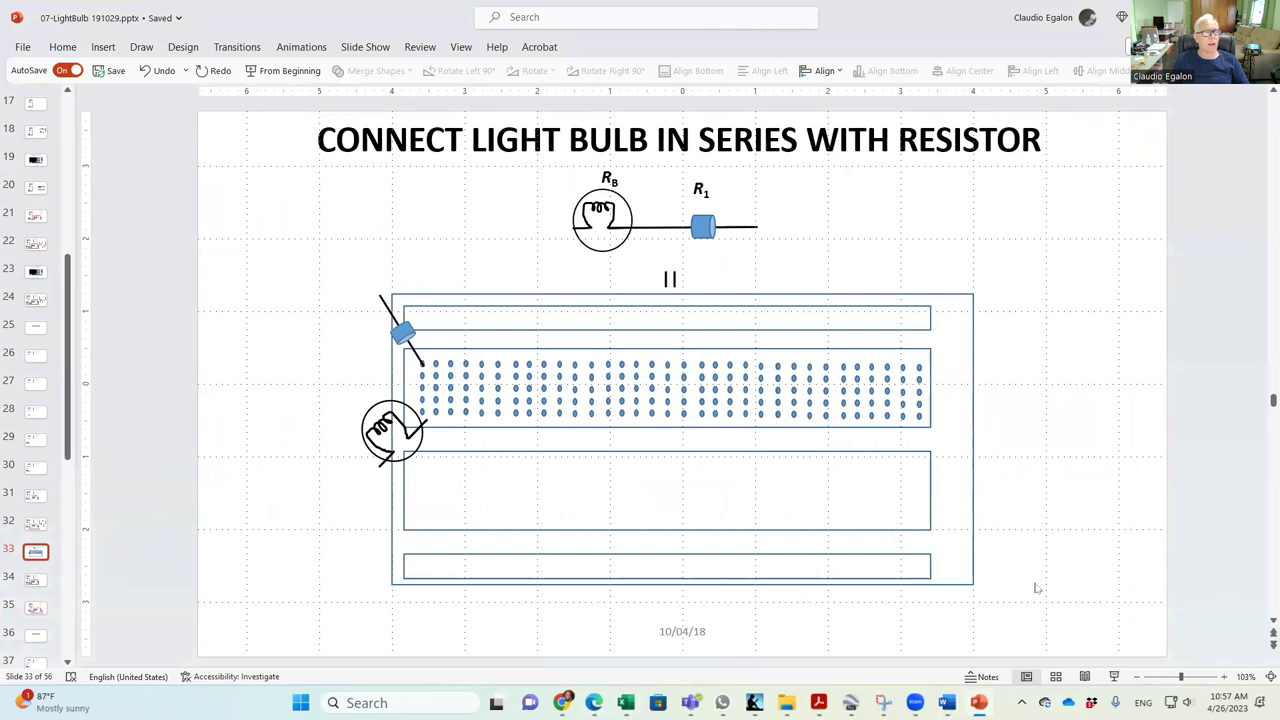
scroll(1037, 588, down, 1)
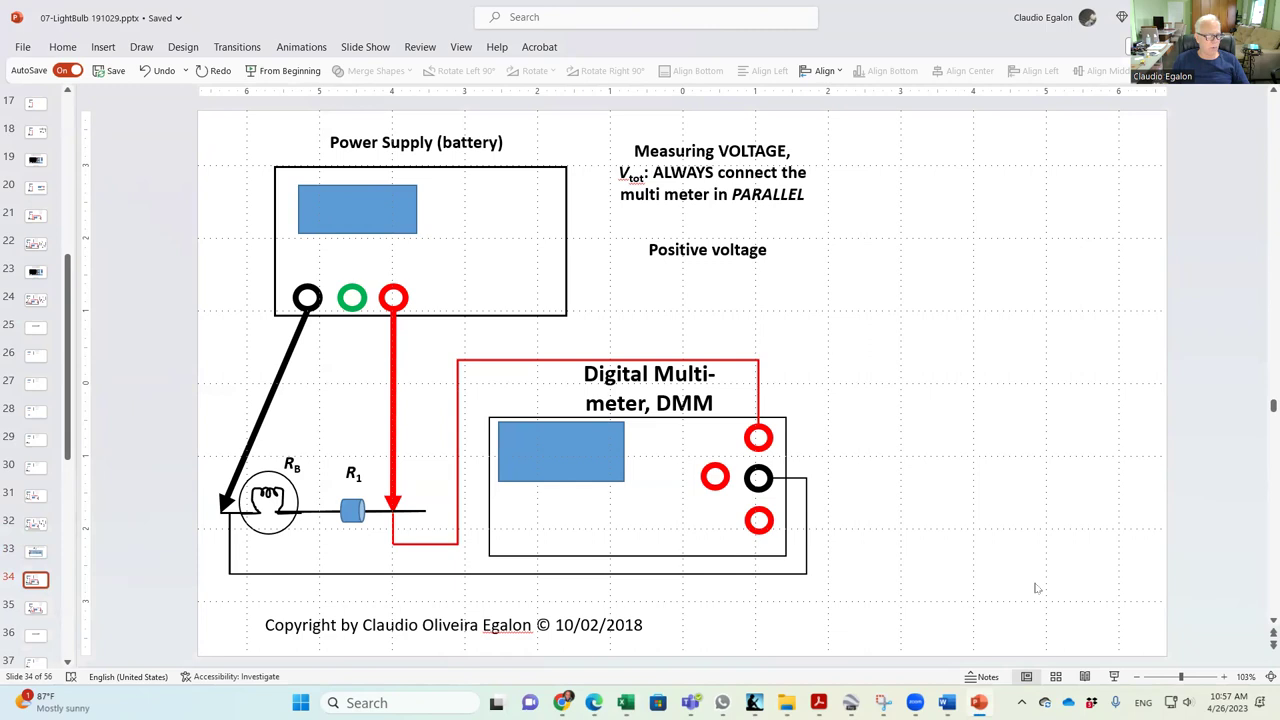
scroll(1037, 588, up, 1)
scroll(1037, 588, down, 2)
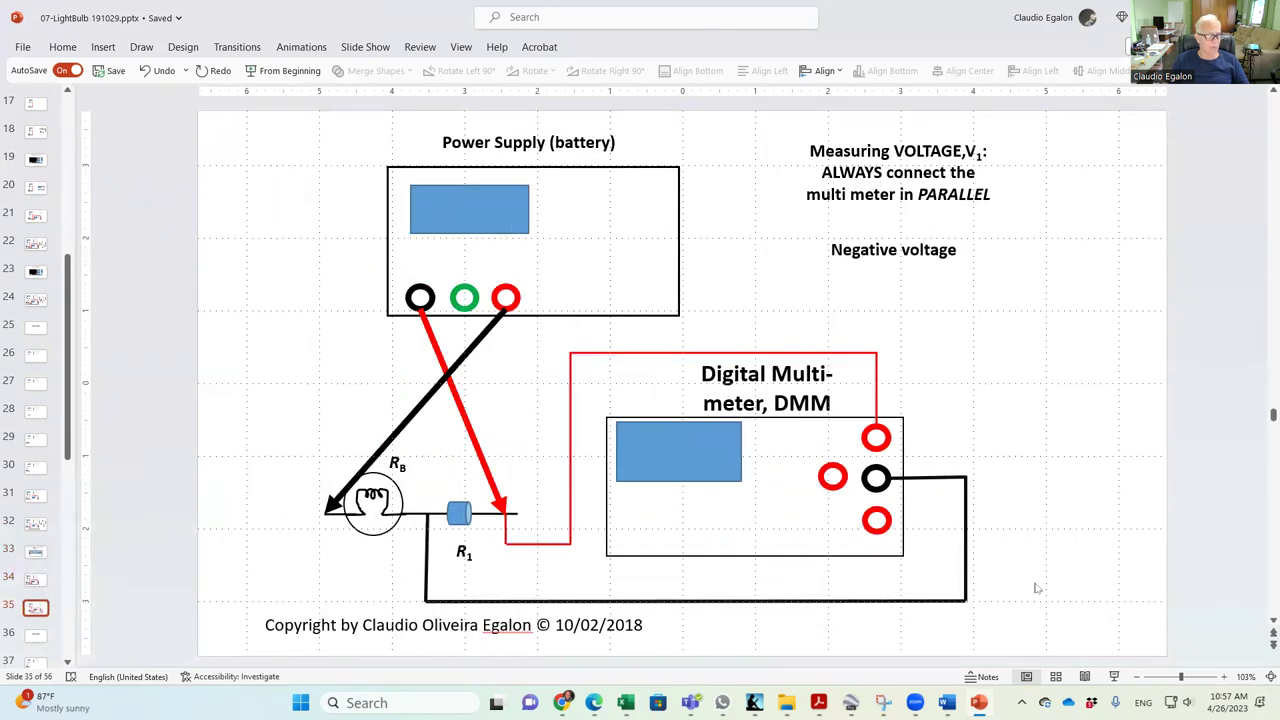
scroll(1037, 588, down, 1)
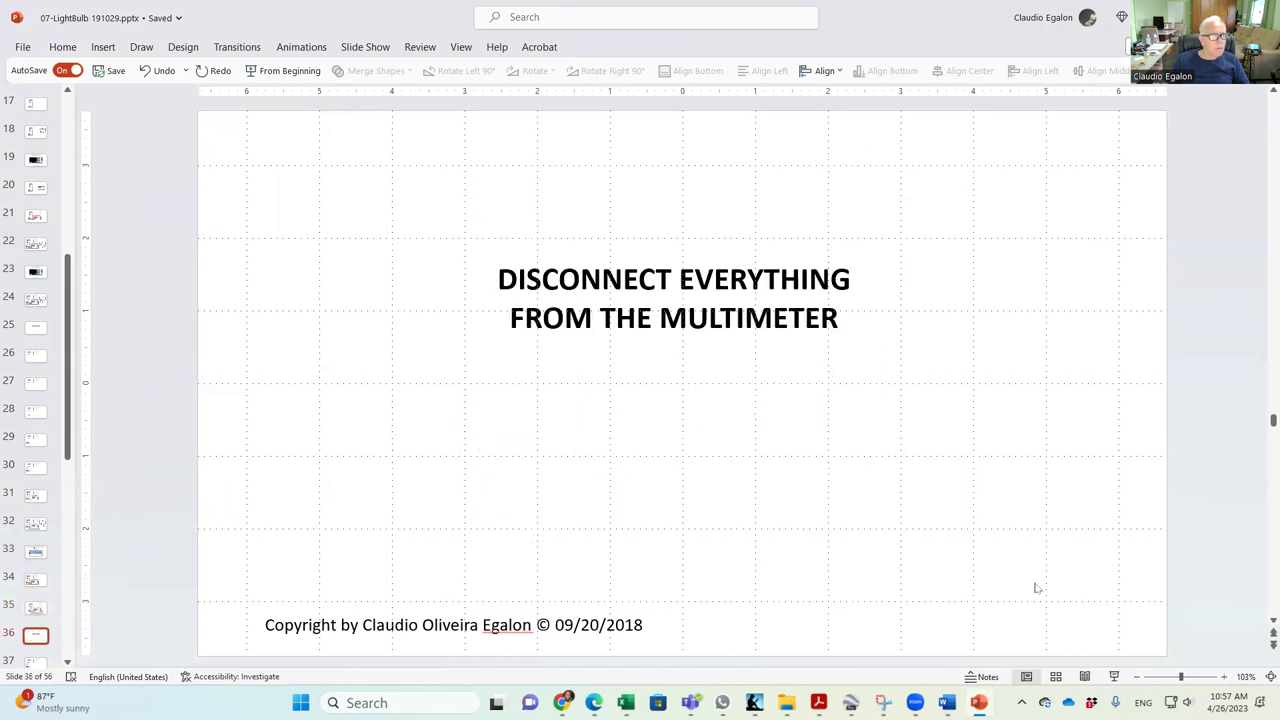
scroll(1037, 588, down, 1)
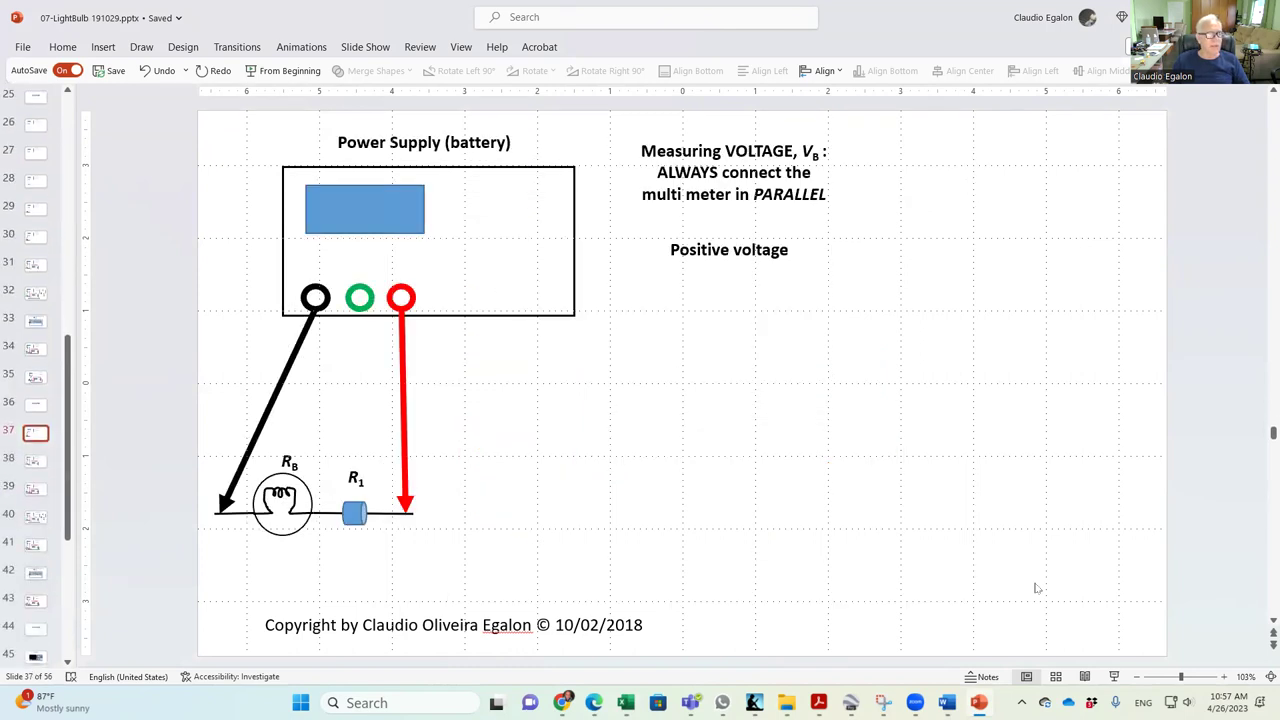
scroll(1037, 588, down, 1)
scroll(1037, 588, down, 1)
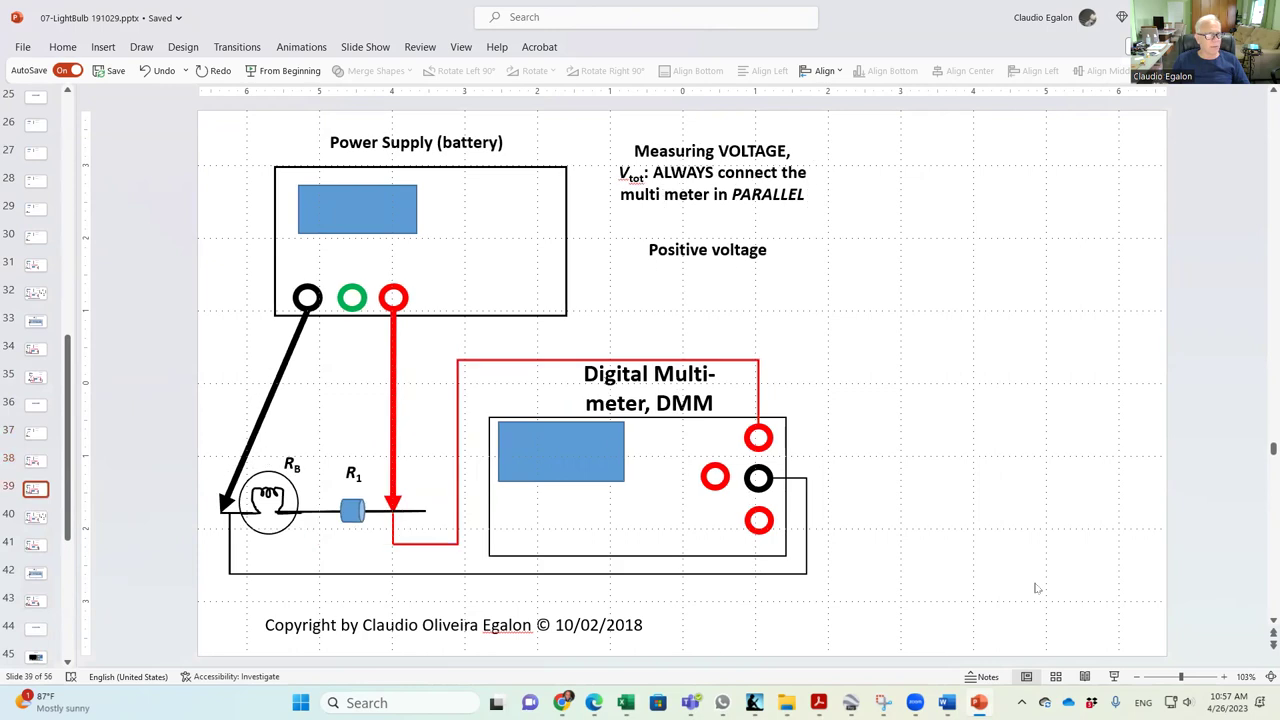
scroll(1037, 588, up, 1)
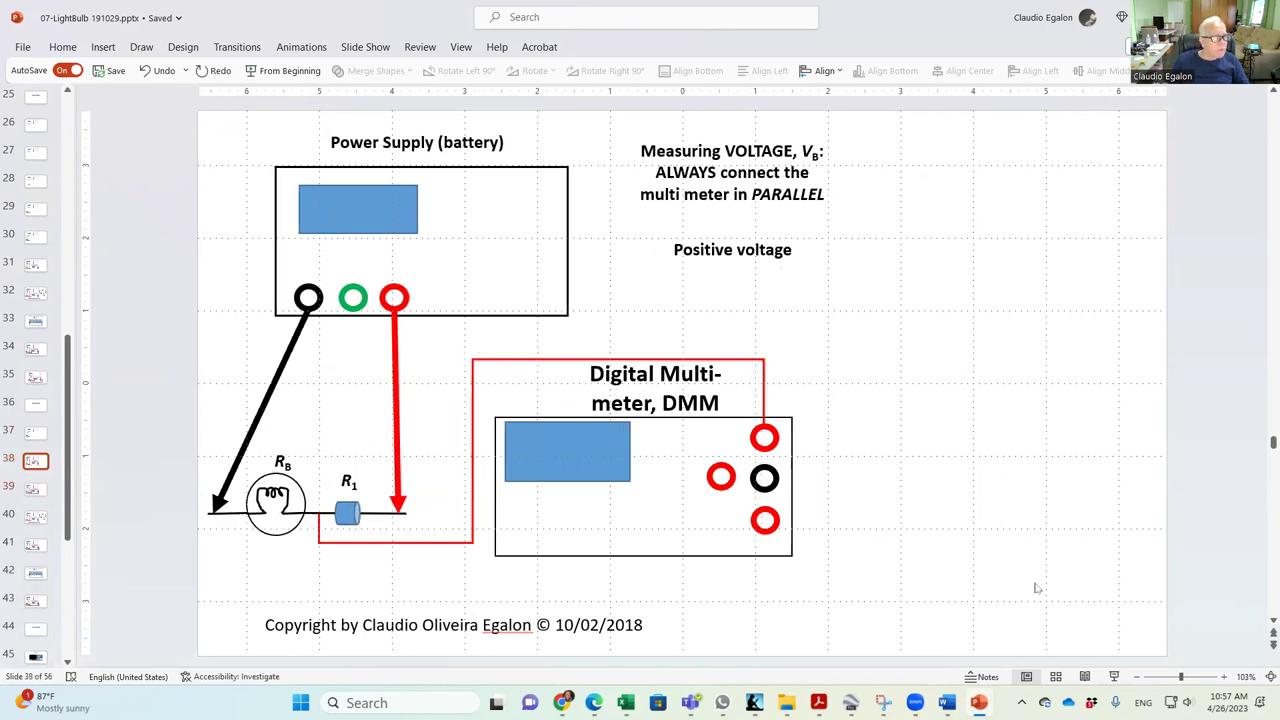
scroll(1037, 588, down, 2)
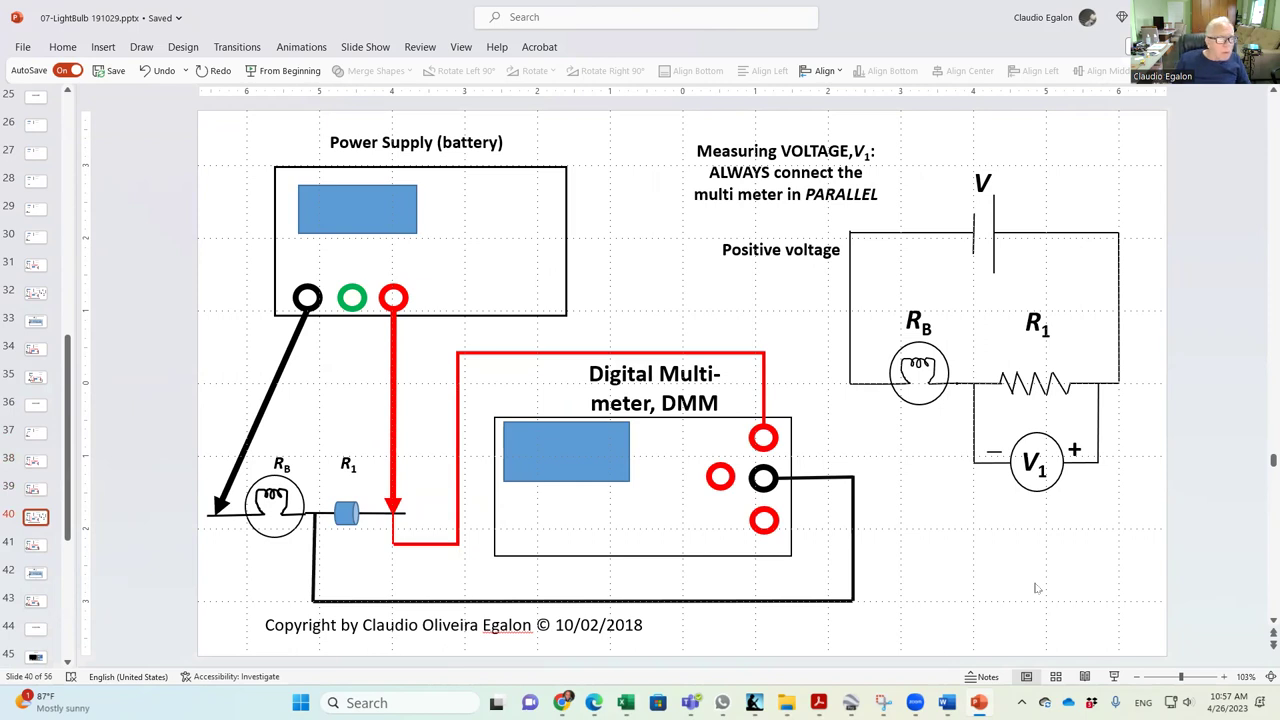
scroll(1037, 588, down, 1)
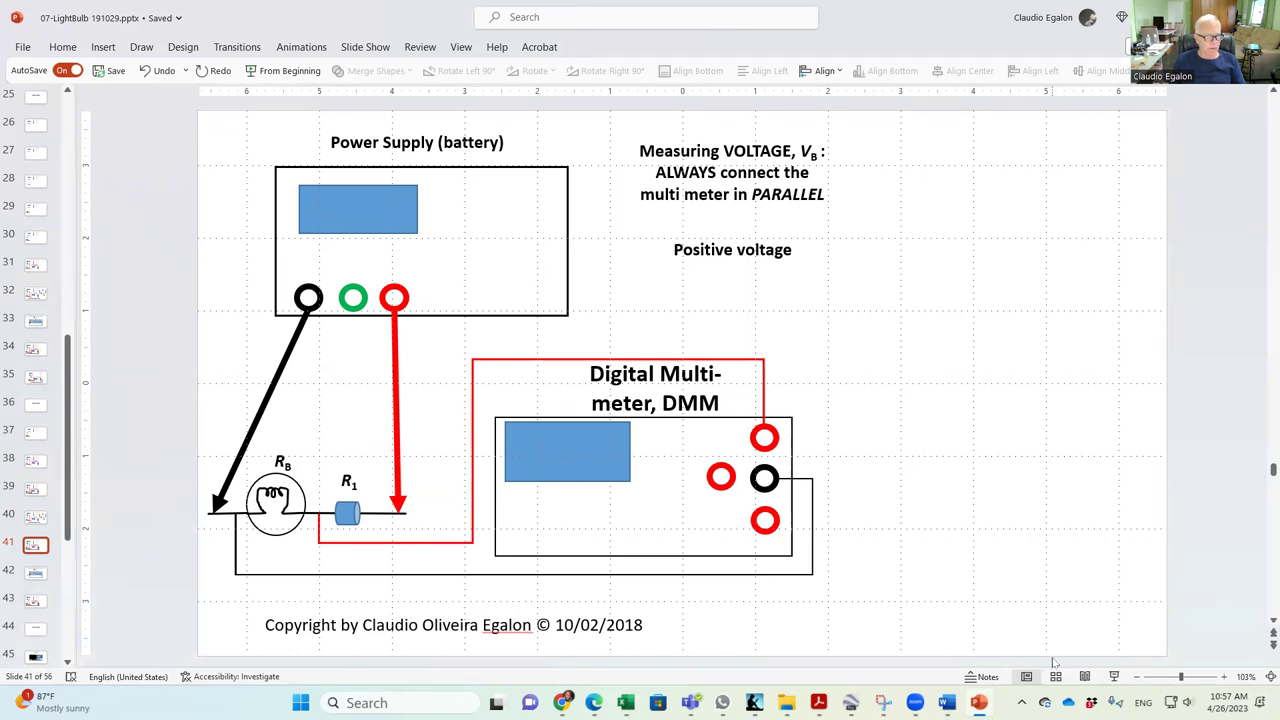
Back in the Word notes, fill procedure item 15 with a copy of item 13, the DMM connection sentence.
mouse_move(978, 703)
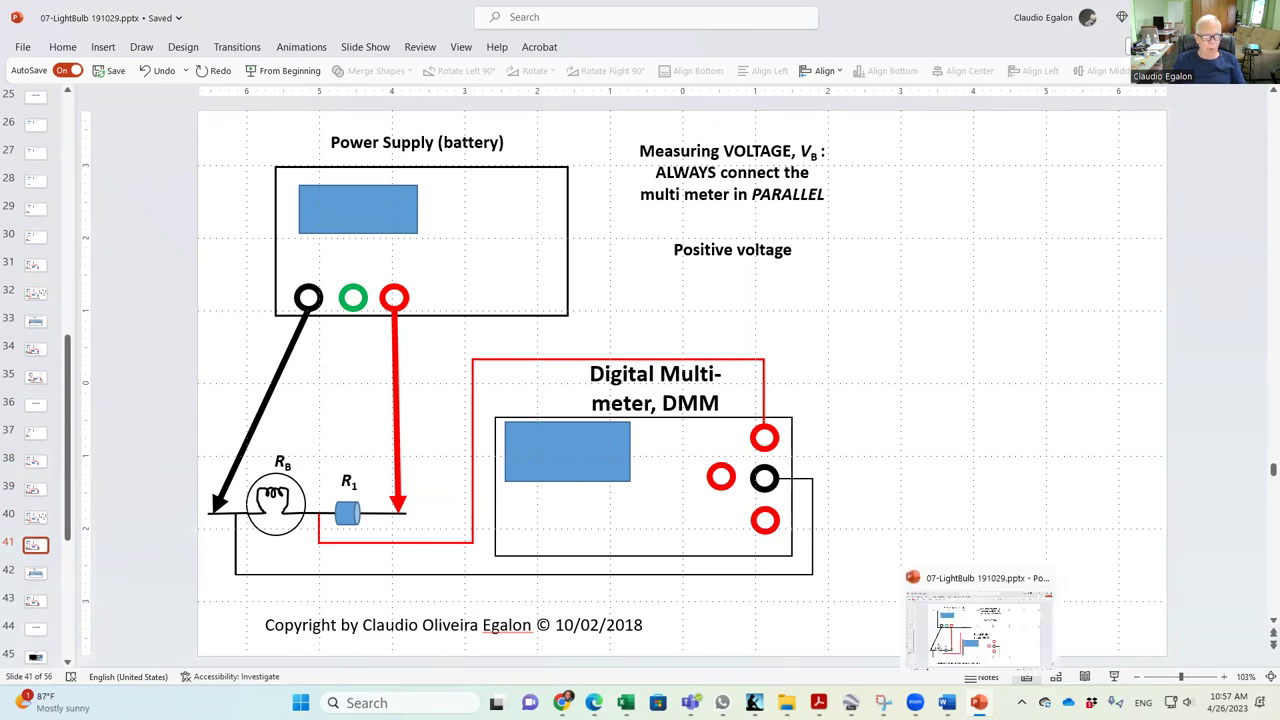
mouse_move(626, 703)
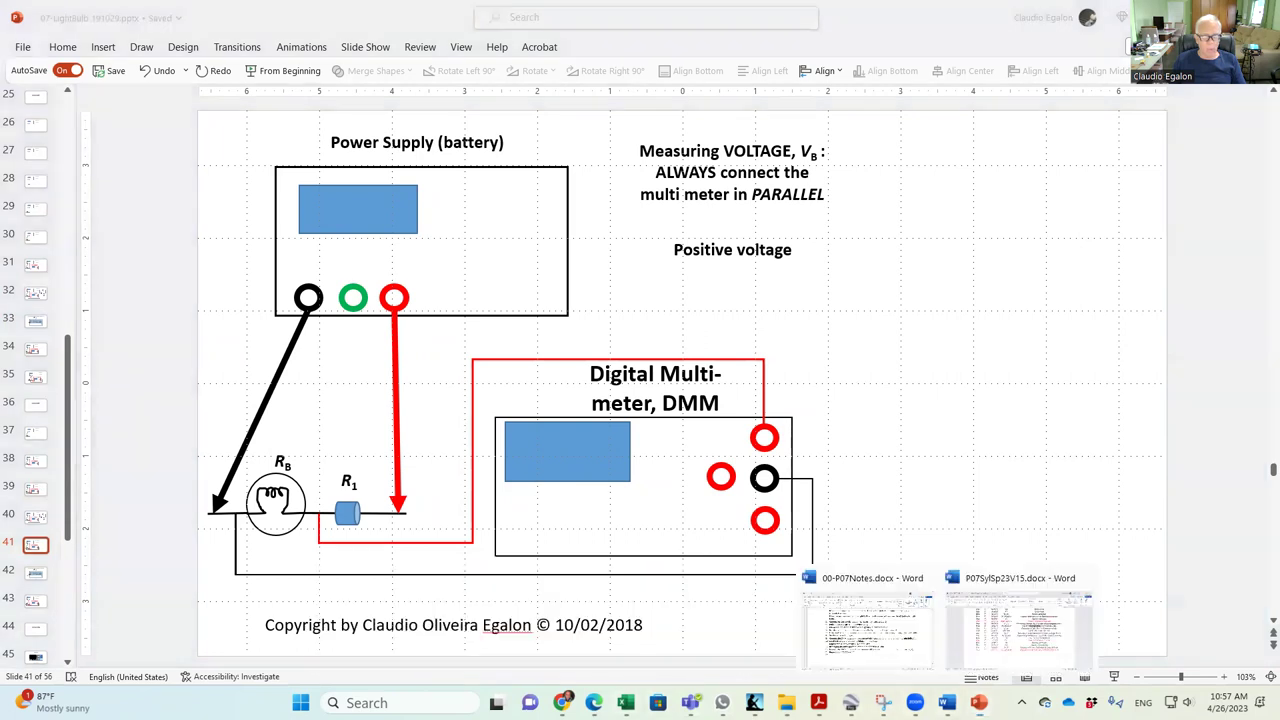
click(902, 655)
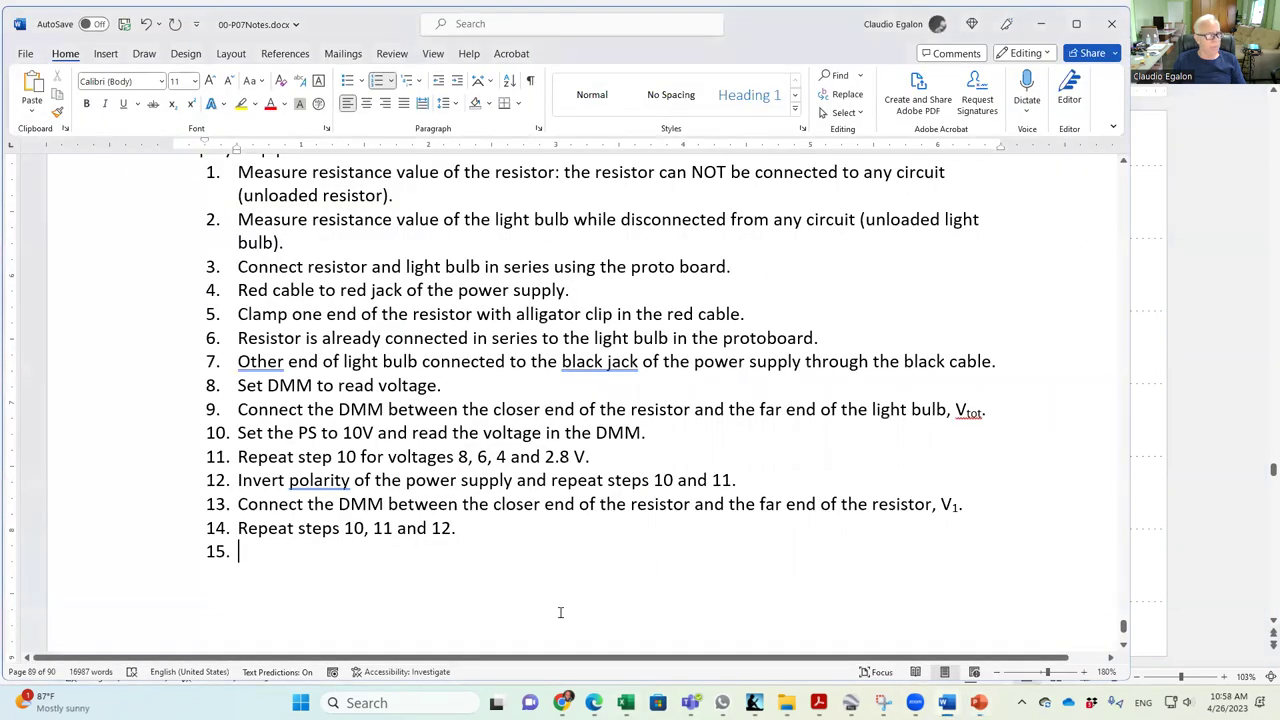
click(103, 505)
key(ctrl+c)
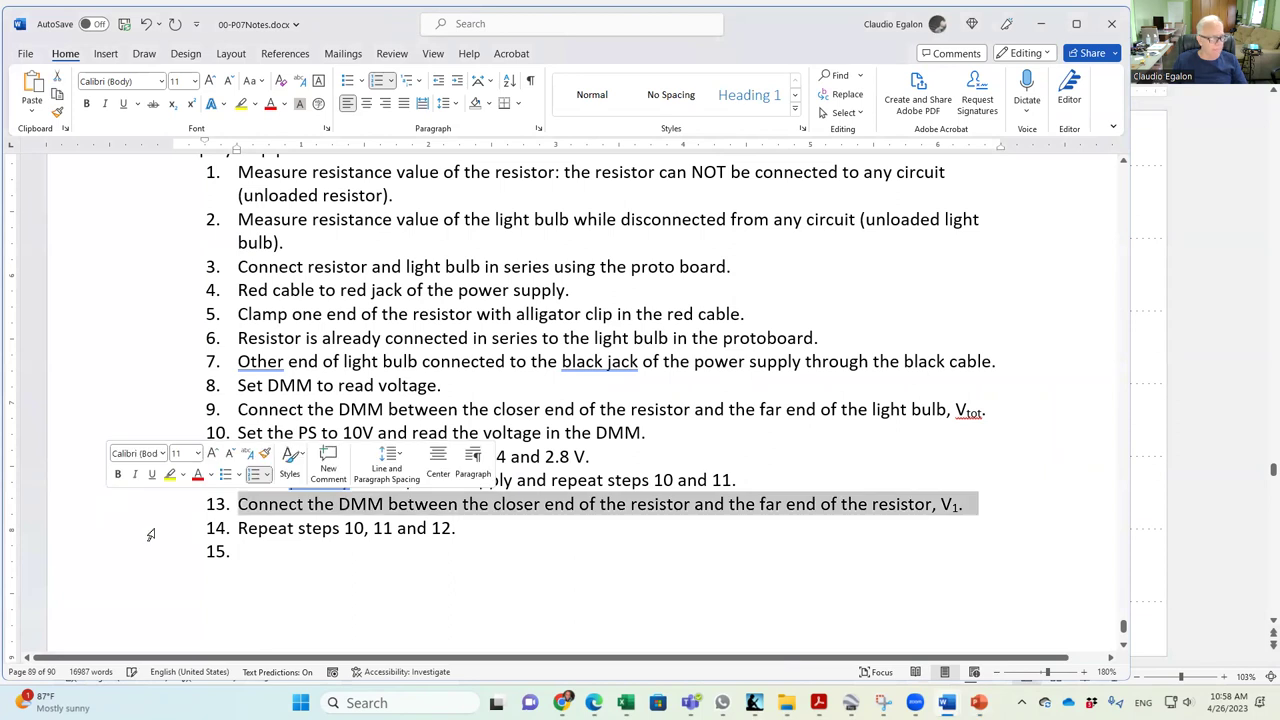
click(263, 551)
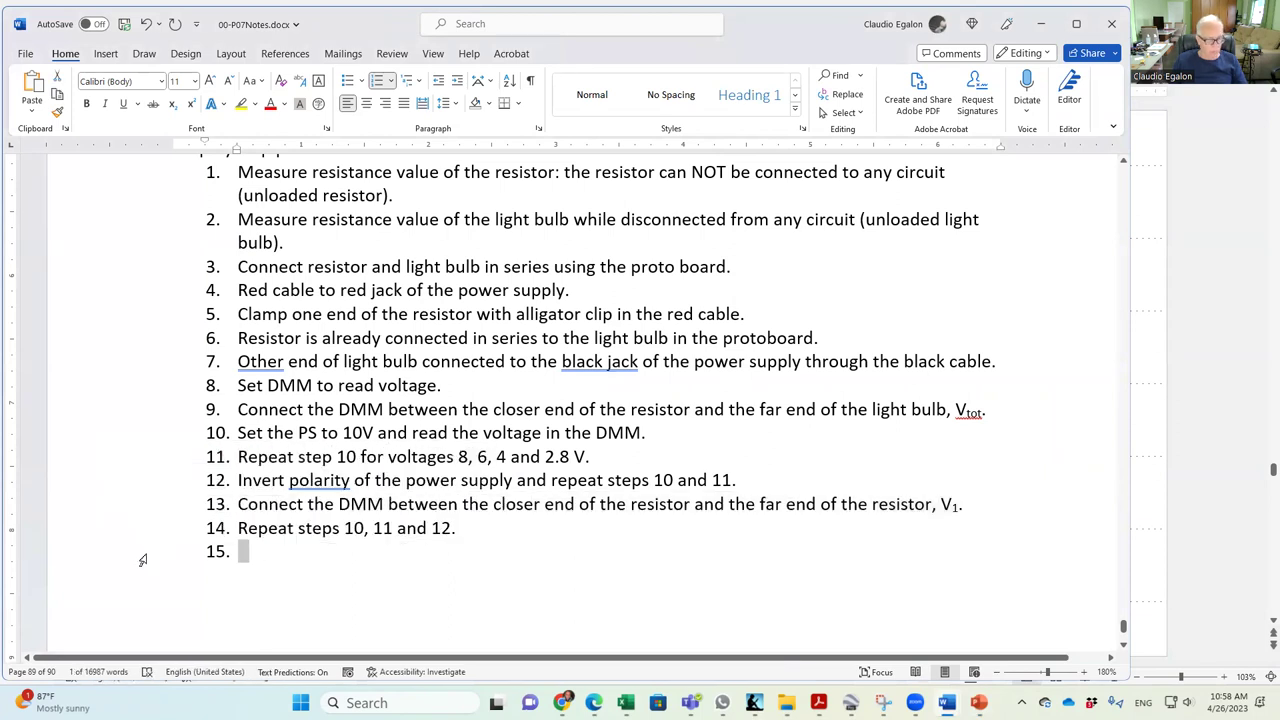
key(ctrl+v)
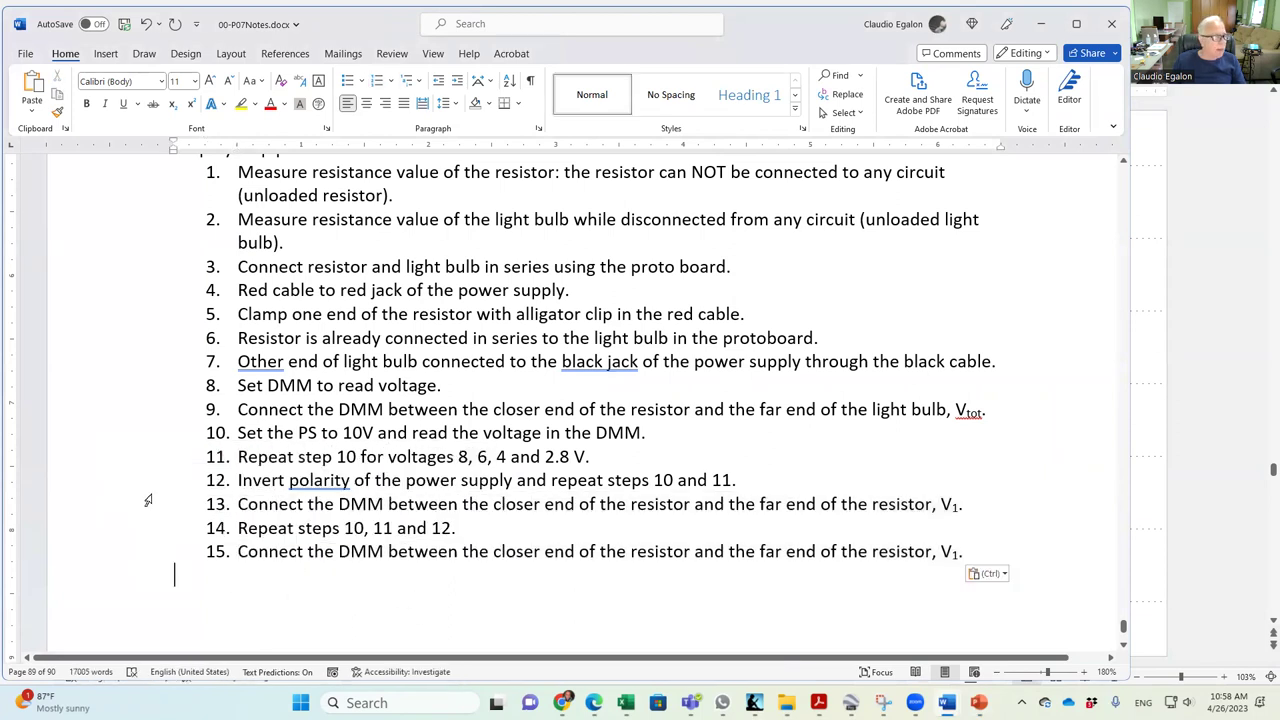
Replace procedure item 15 with a copy of item 9, the DMM connection sentence for Vtot.
click(150, 412)
key(ctrl+c)
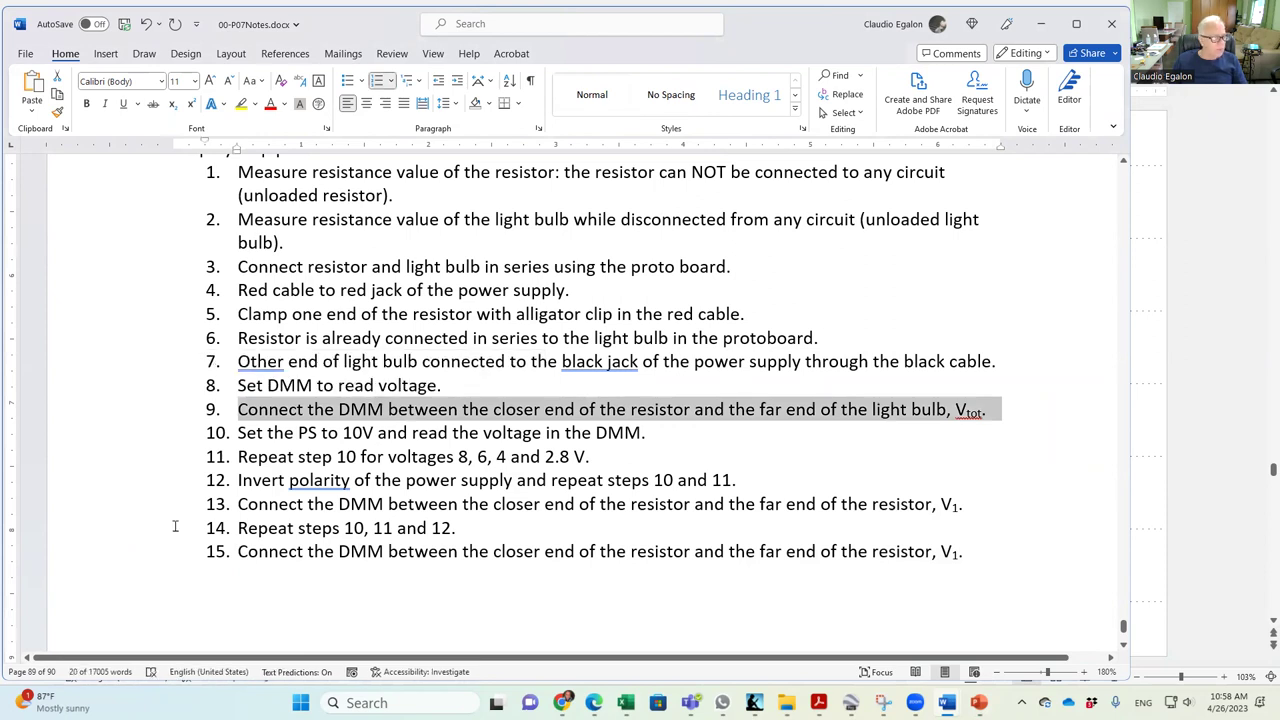
click(124, 556)
key(ctrl+v)
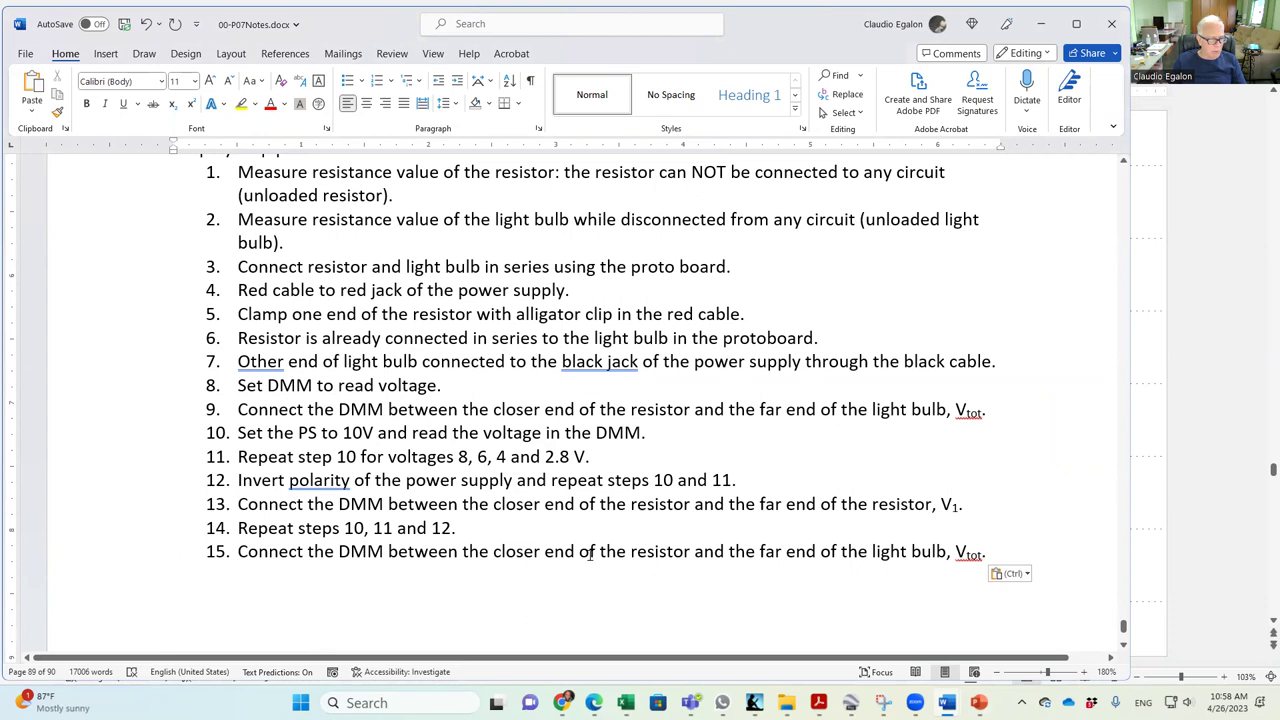
Edit item 15 to measure from the closer end of the light bulb, and change the voltage symbol to V with subscript B.
double_click(660, 552)
text(light bulb)
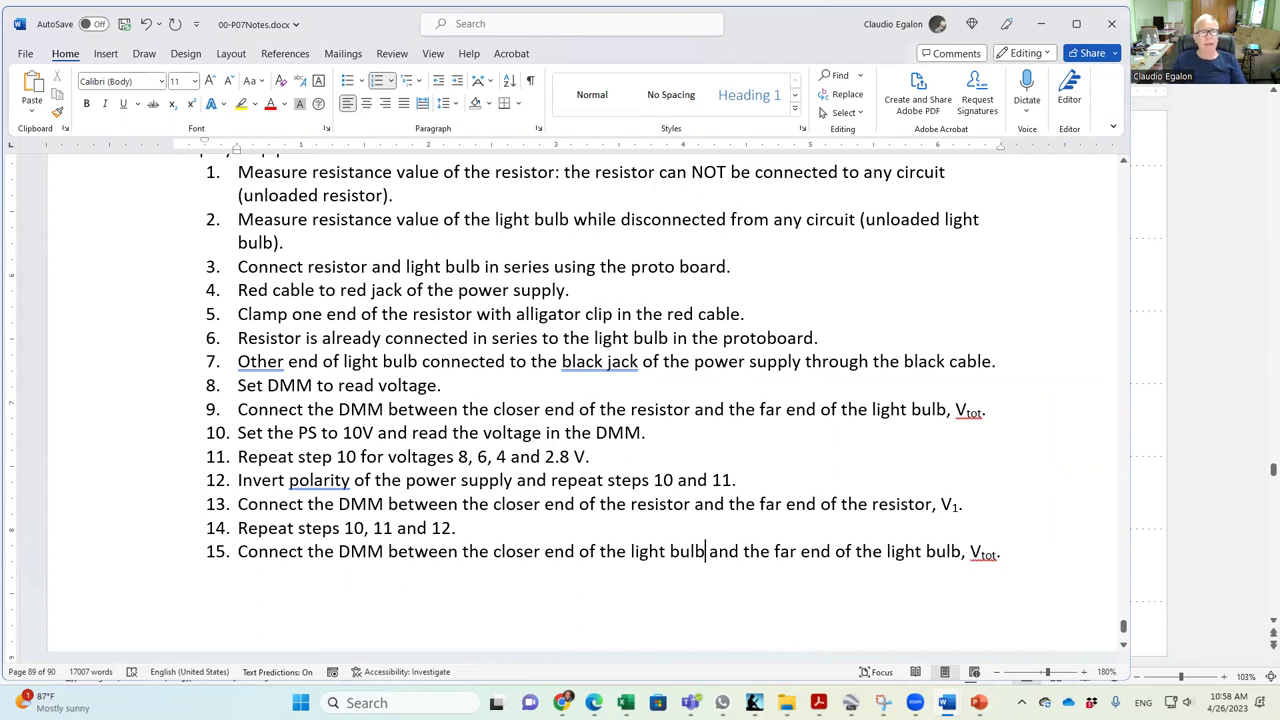
right_click(1057, 553)
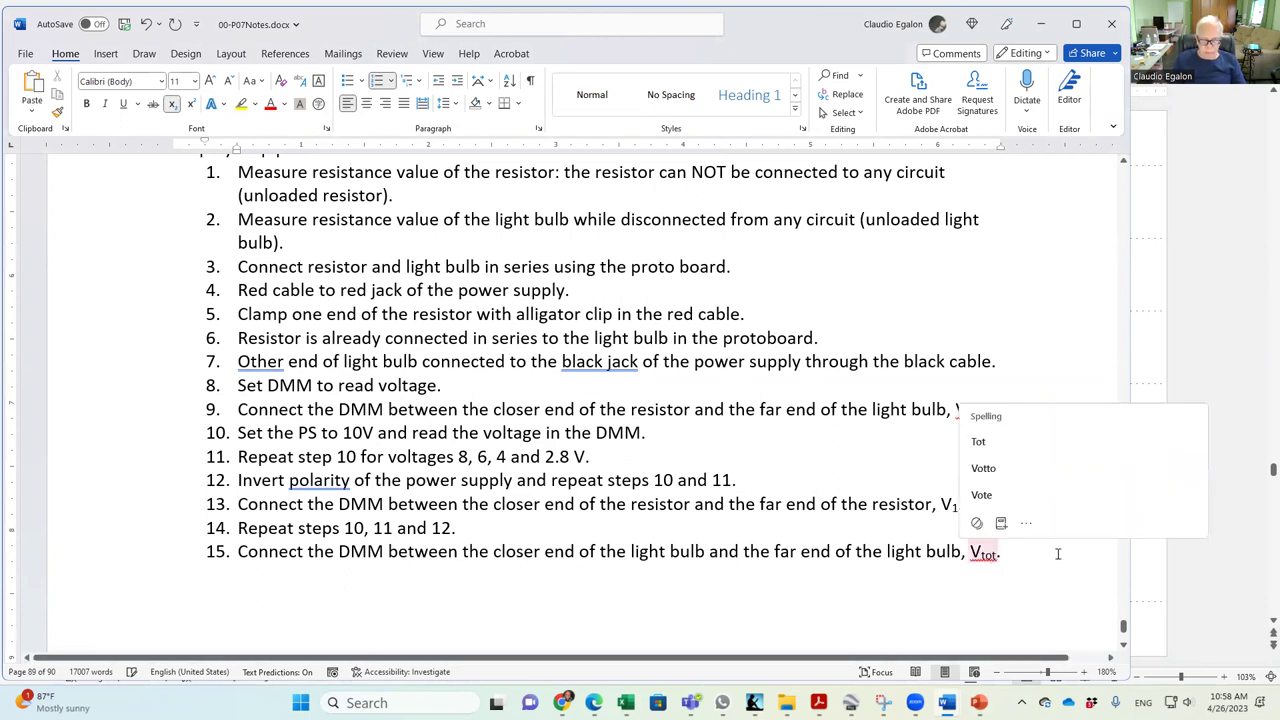
click(1057, 553)
key(BackSpace)
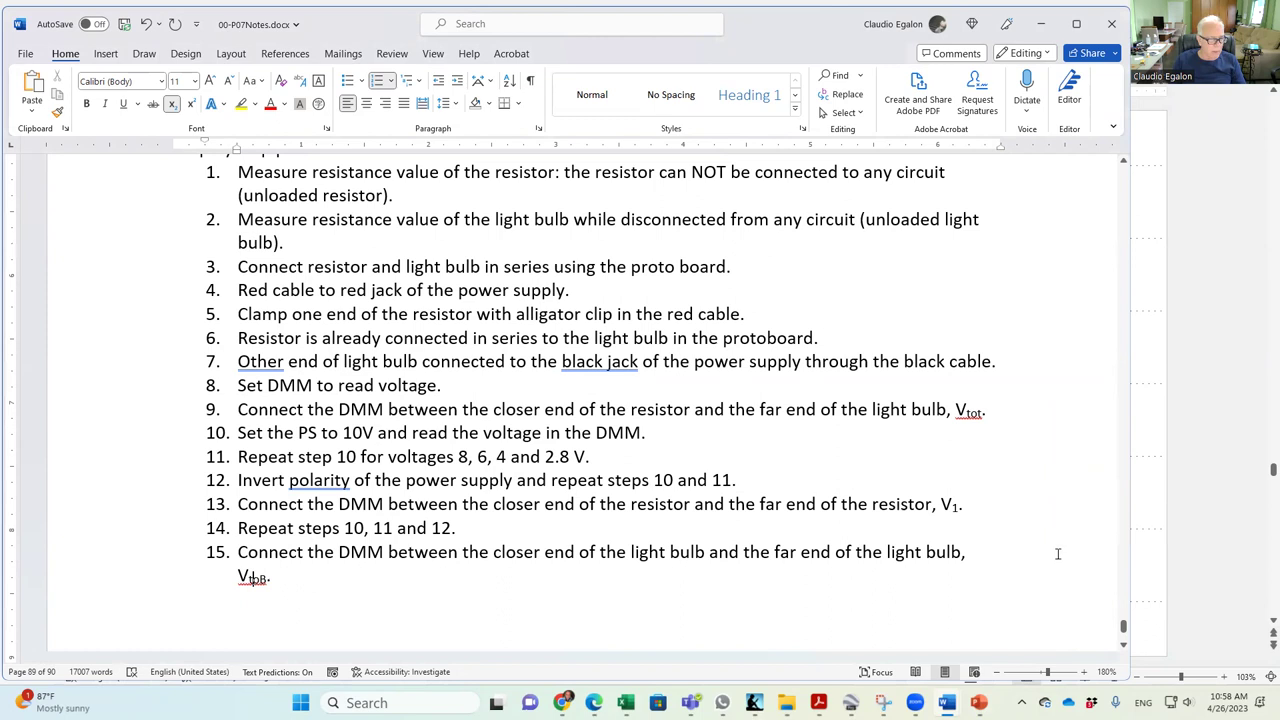
key(BackSpace)
key(BackSpace)
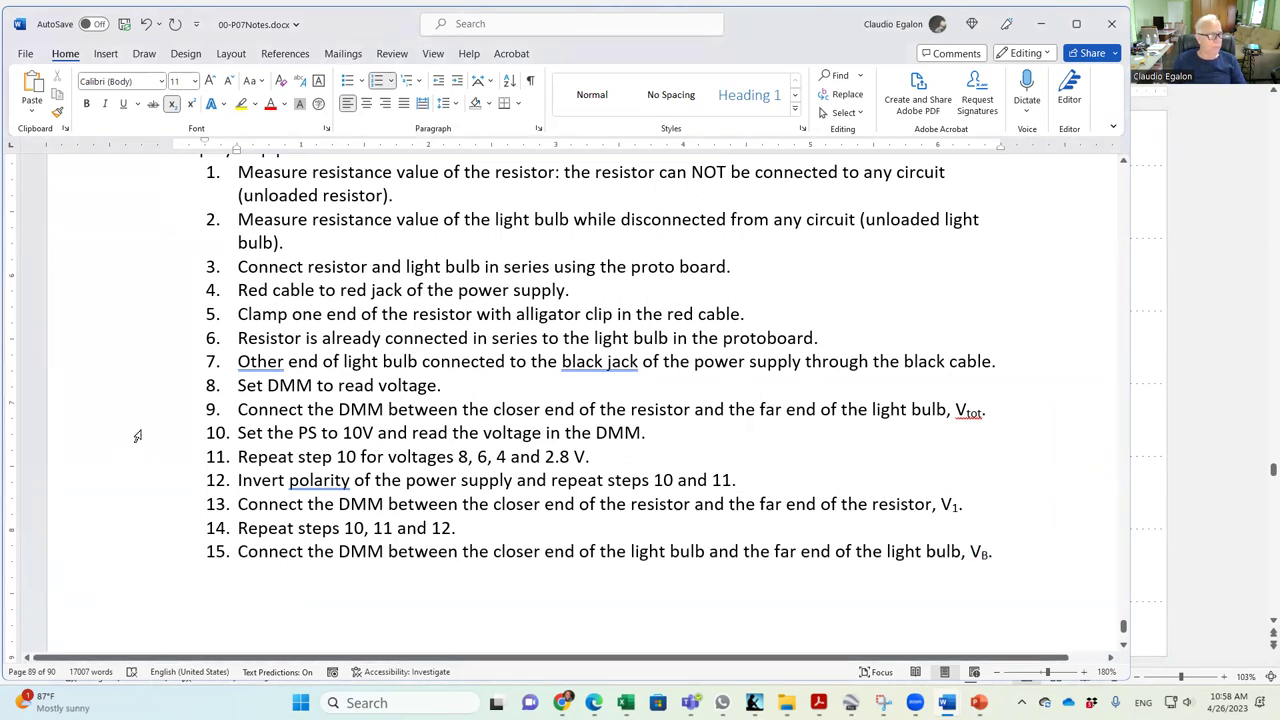
Add item 16 as a copy of item 14, "Repeat steps 10, 11 and 12.", and start item 17.
click(140, 528)
key(ctrl+x)
key(ctrl+z)
key(ctrl+v)
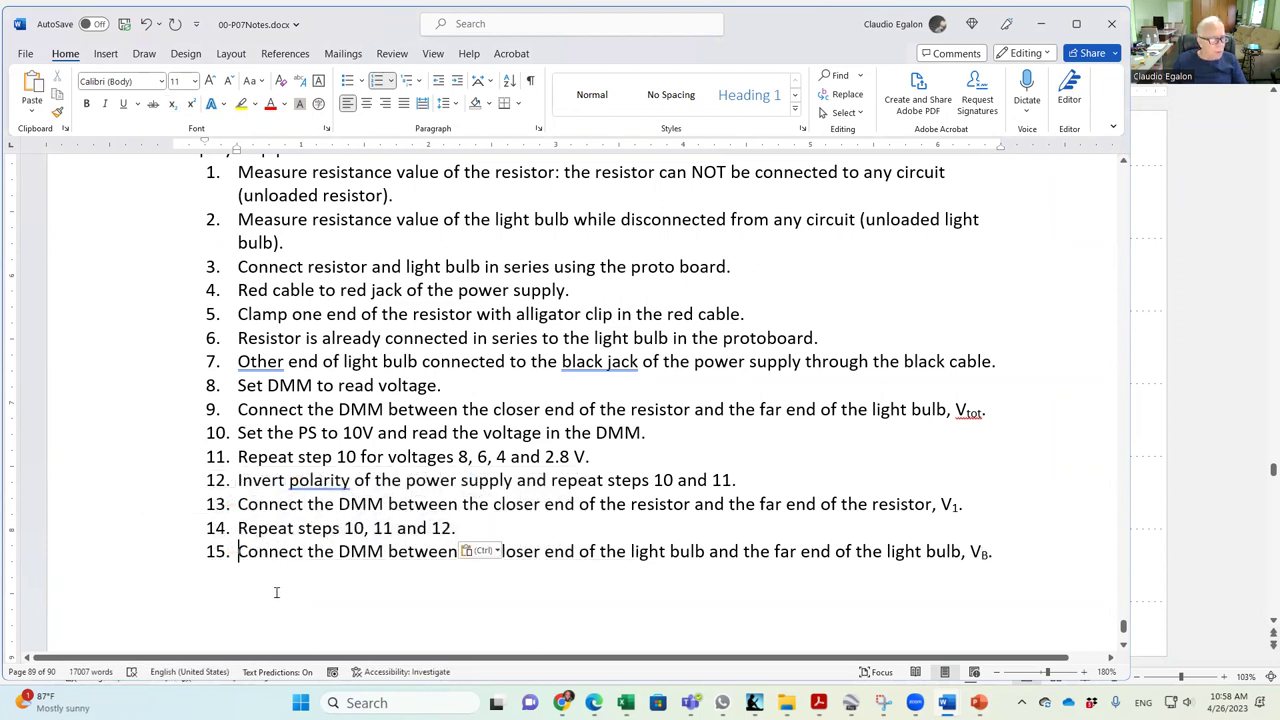
click(1056, 543)
scroll(986, 463, down, 5)
scroll(983, 451, up, 2)
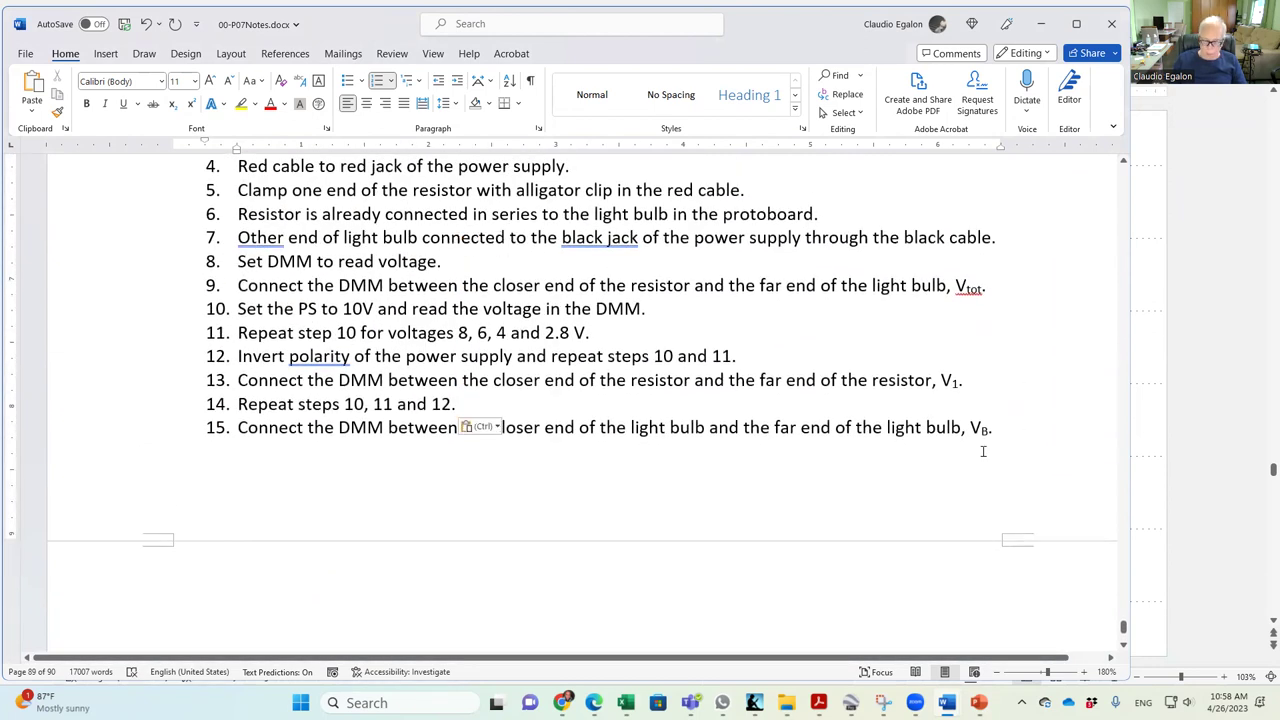
key(Return)
key(ctrl+v)
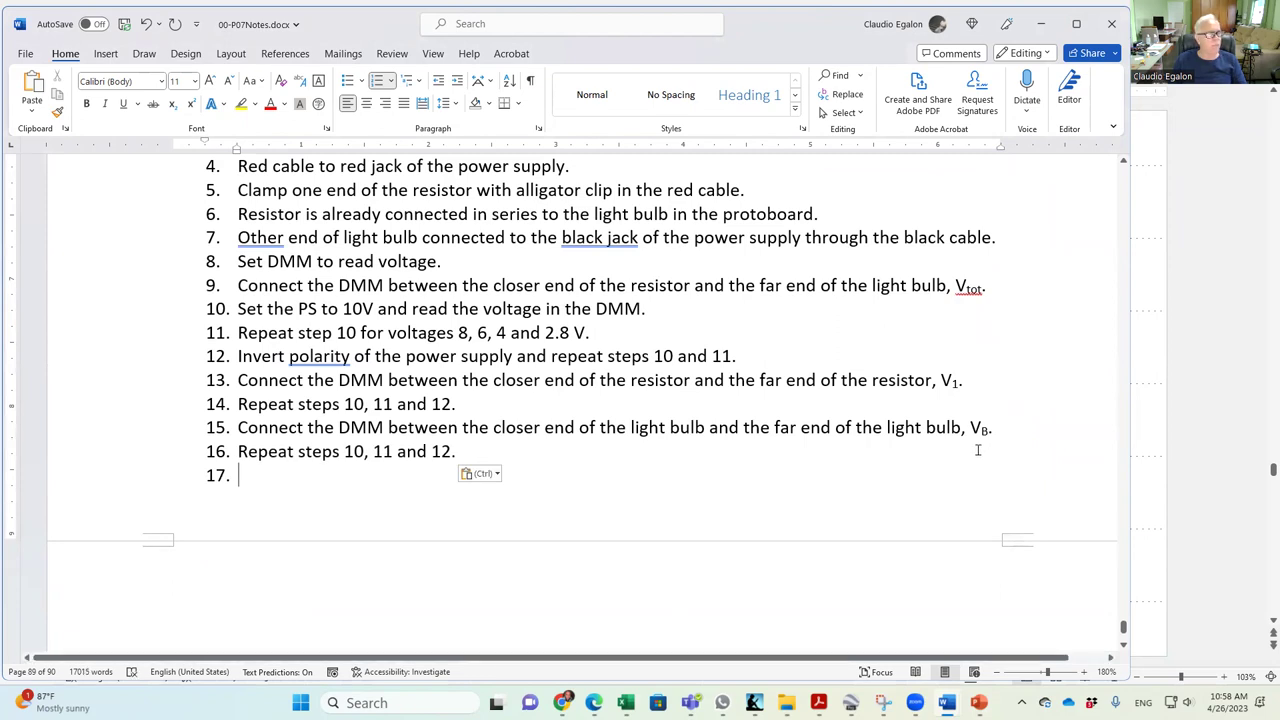
Switch to the P07L07G09 workbook in Excel and add the VB cells for Meas #1 to Meas #10 to the highlighted selection.
mouse_move(978, 703)
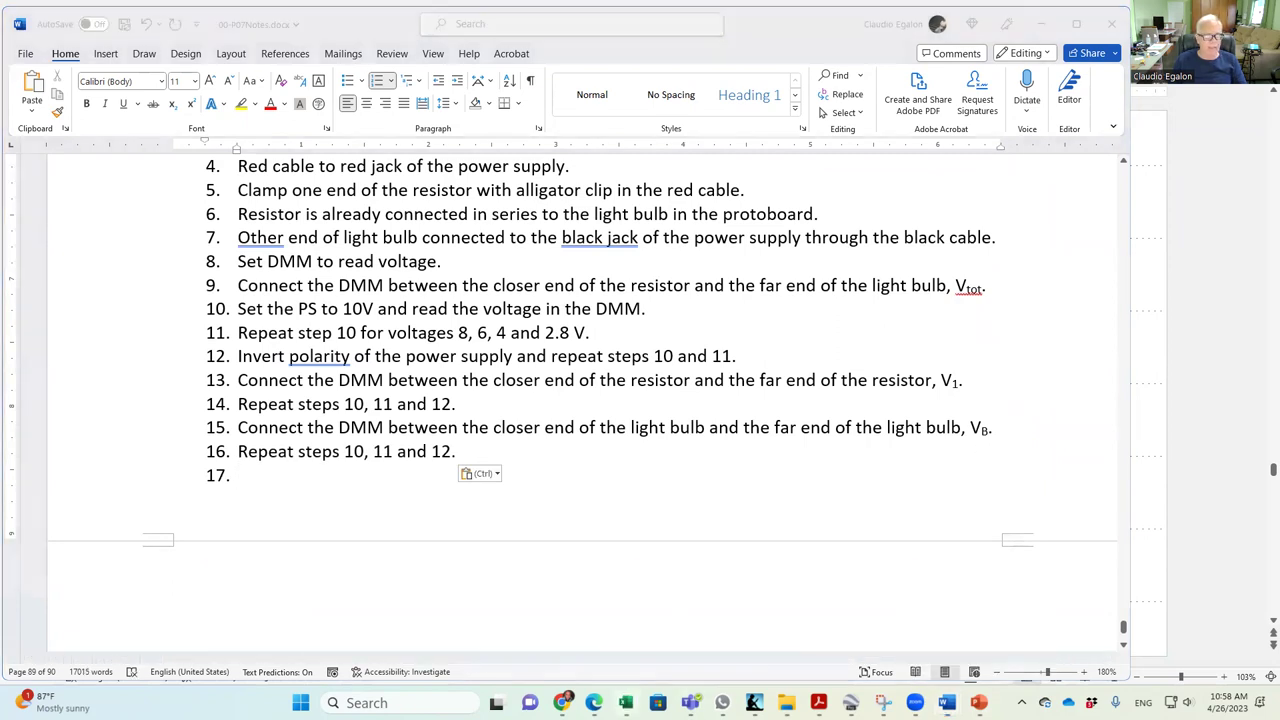
mouse_move(626, 703)
click(710, 648)
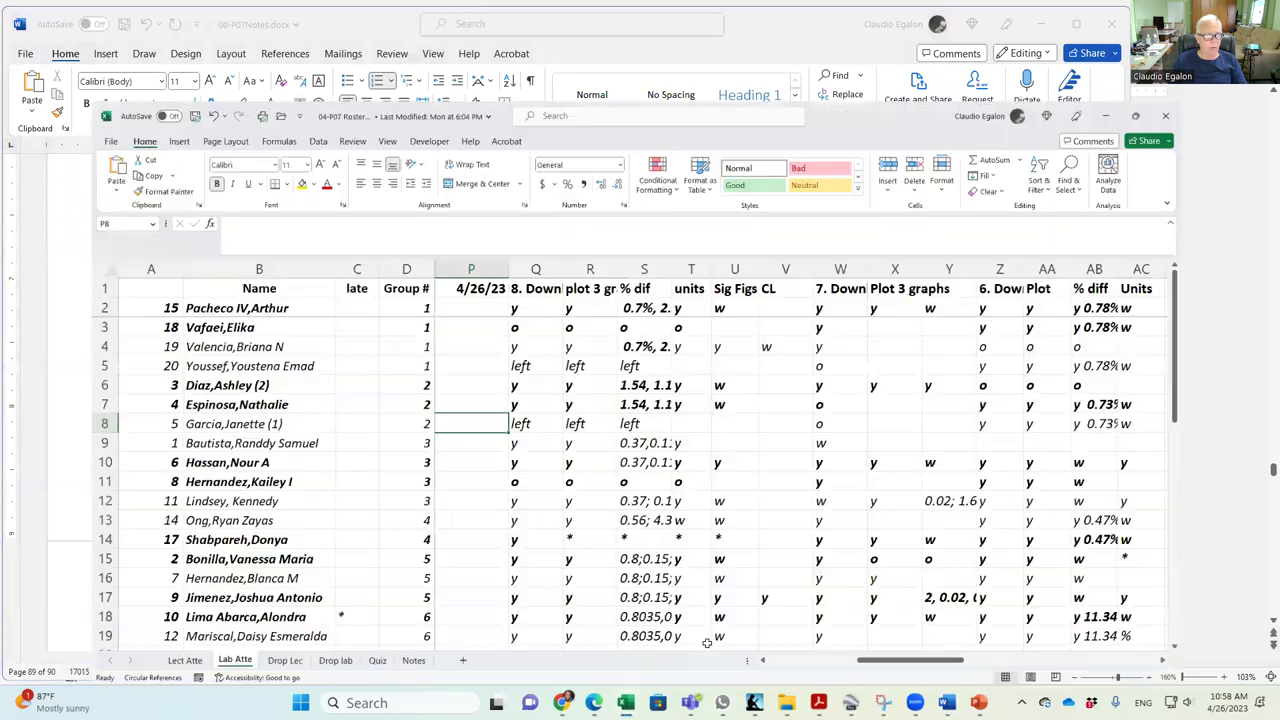
mouse_move(626, 703)
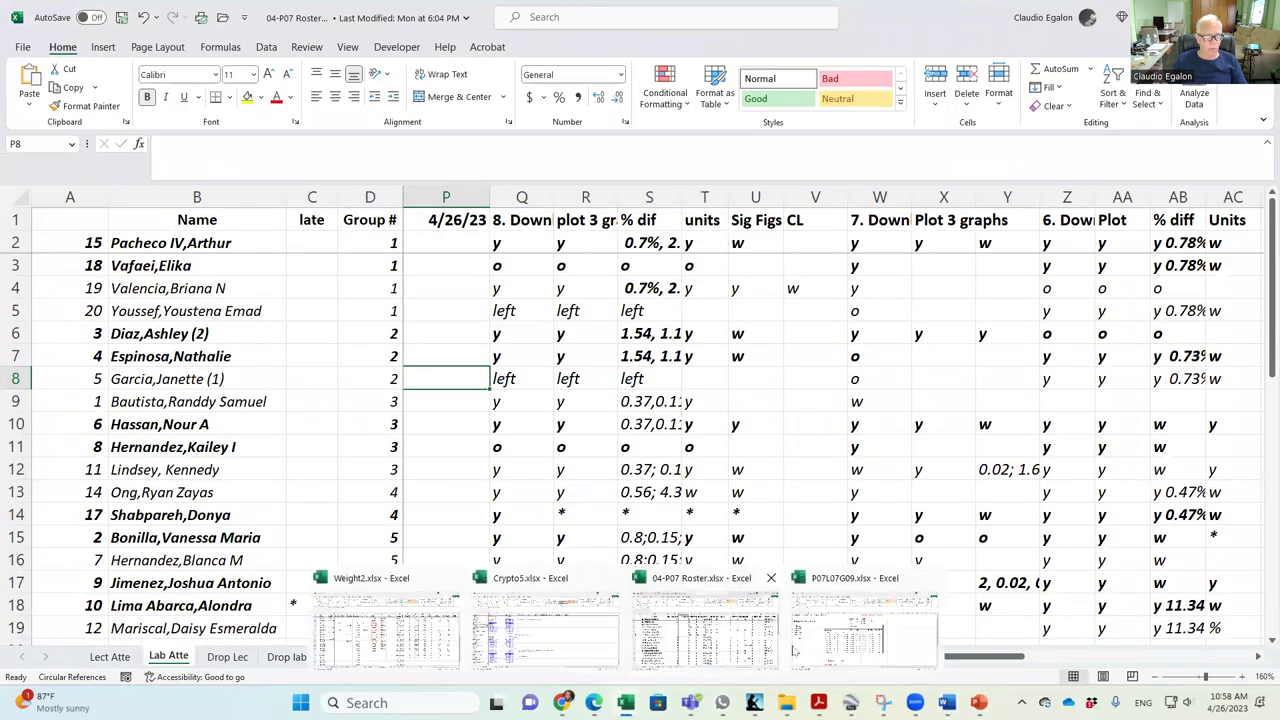
click(829, 649)
ctrl+drag(577, 376, 580, 533)
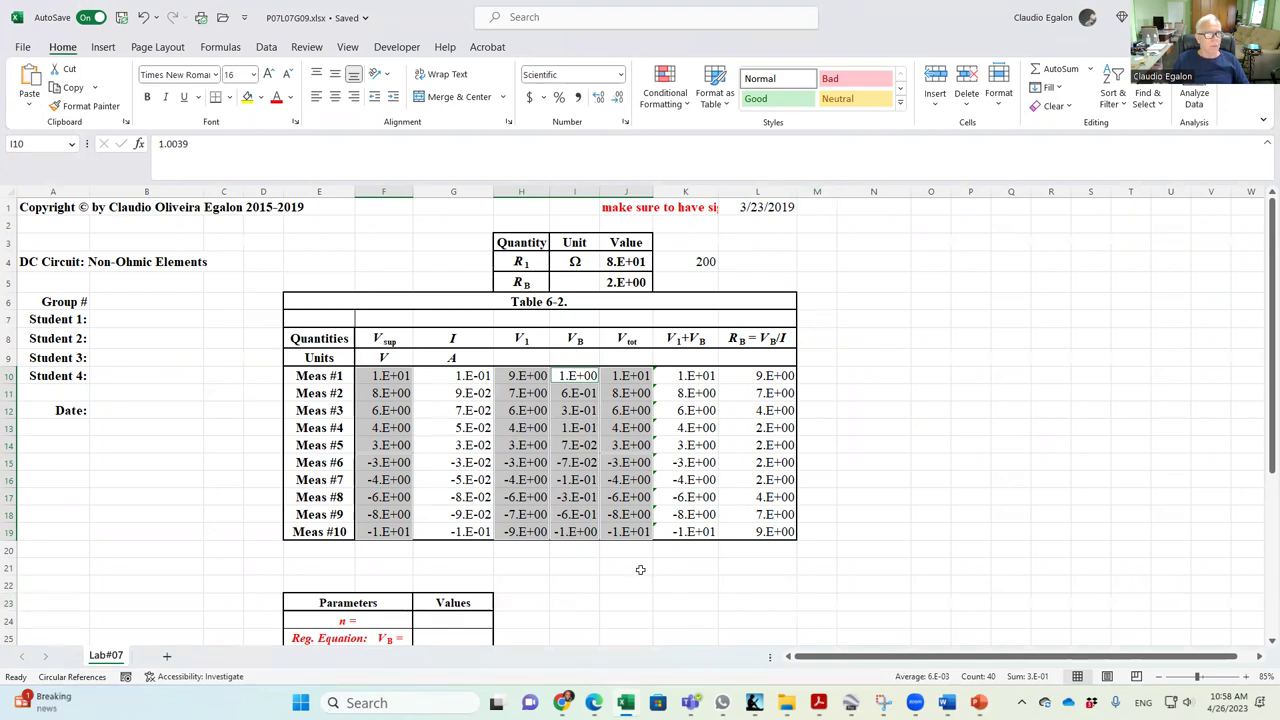
ctrl+click(588, 585)
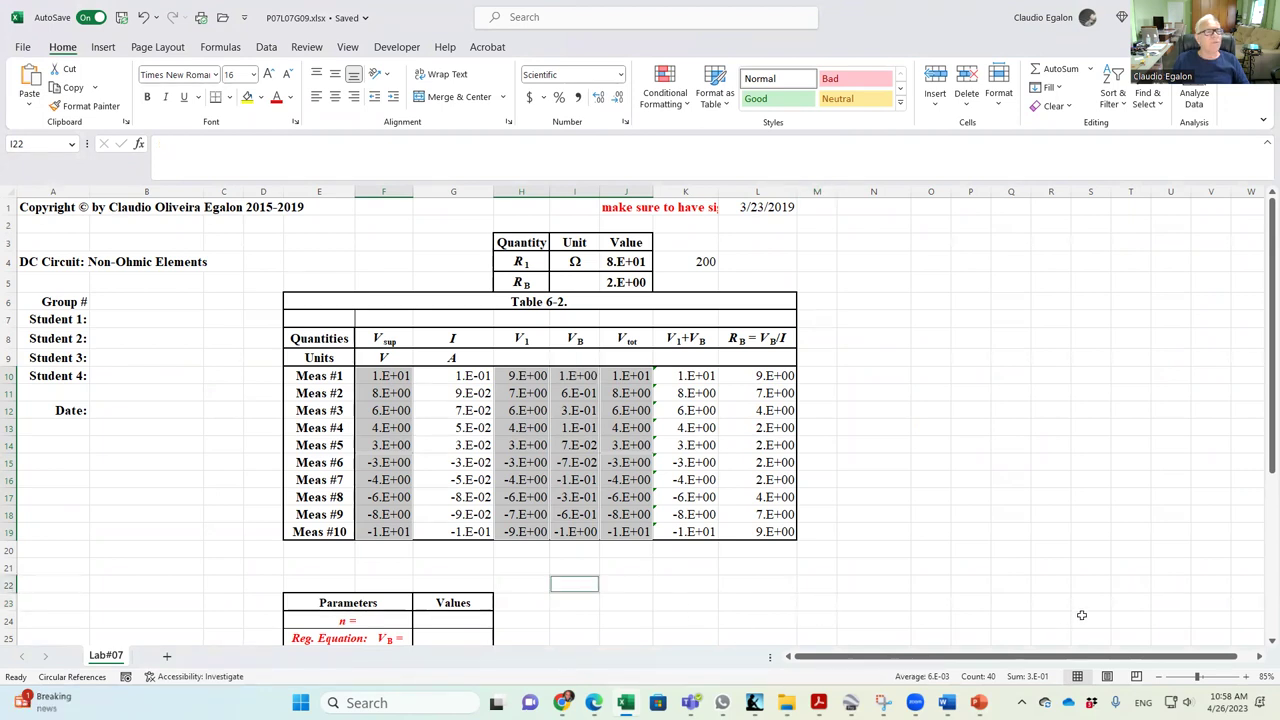
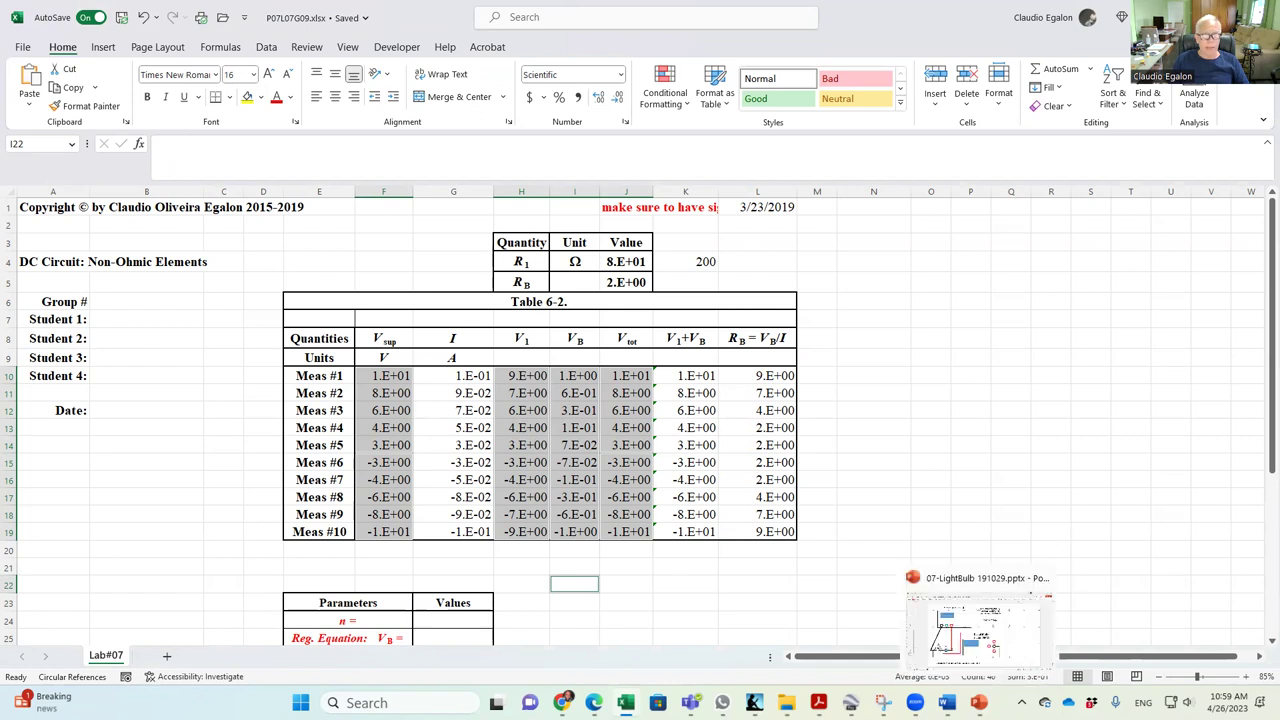
Switch to the 07-LightBulb slides in PowerPoint and examine slides 42 to 47 for the current measurement setup.
click(978, 703)
scroll(968, 521, down, 1)
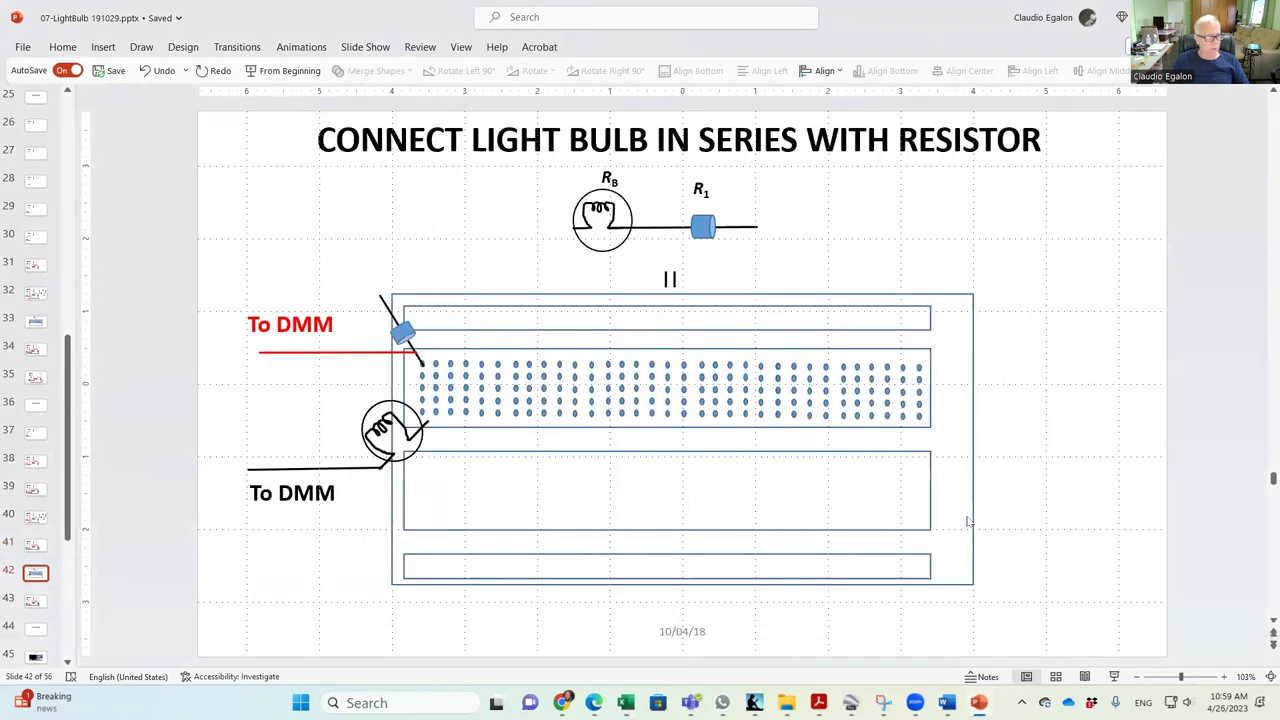
scroll(968, 521, down, 1)
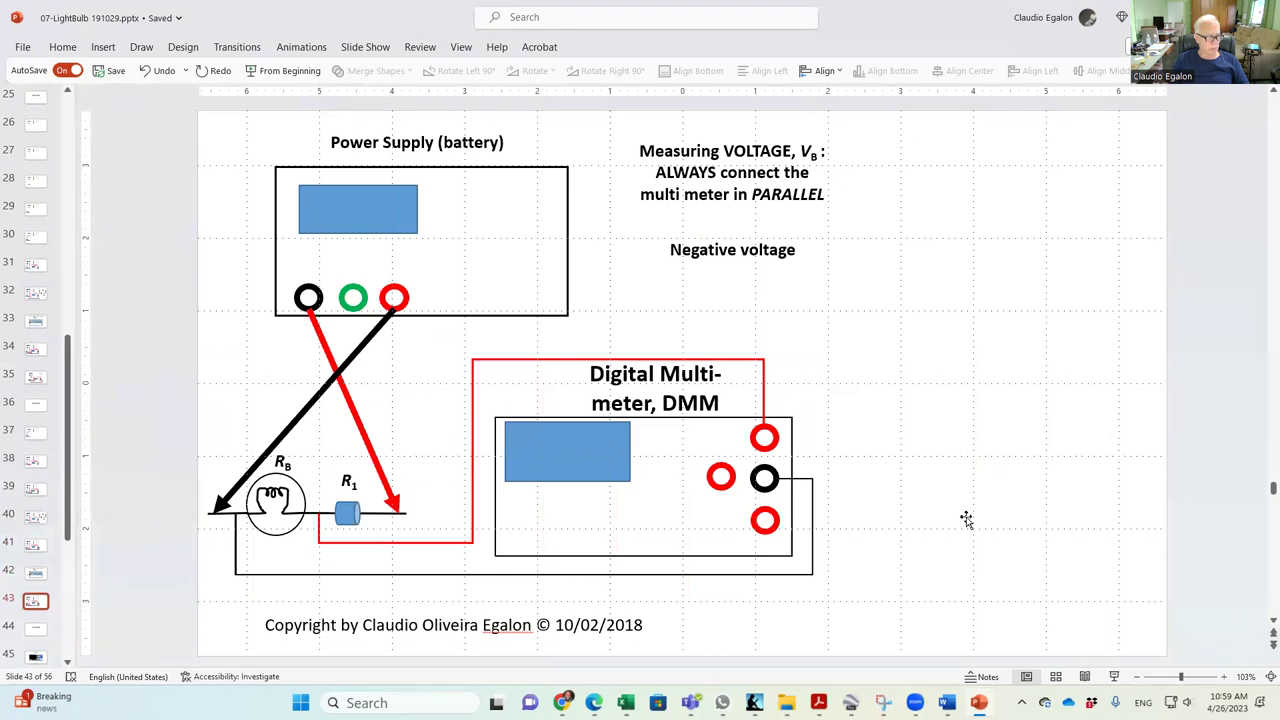
scroll(968, 521, down, 1)
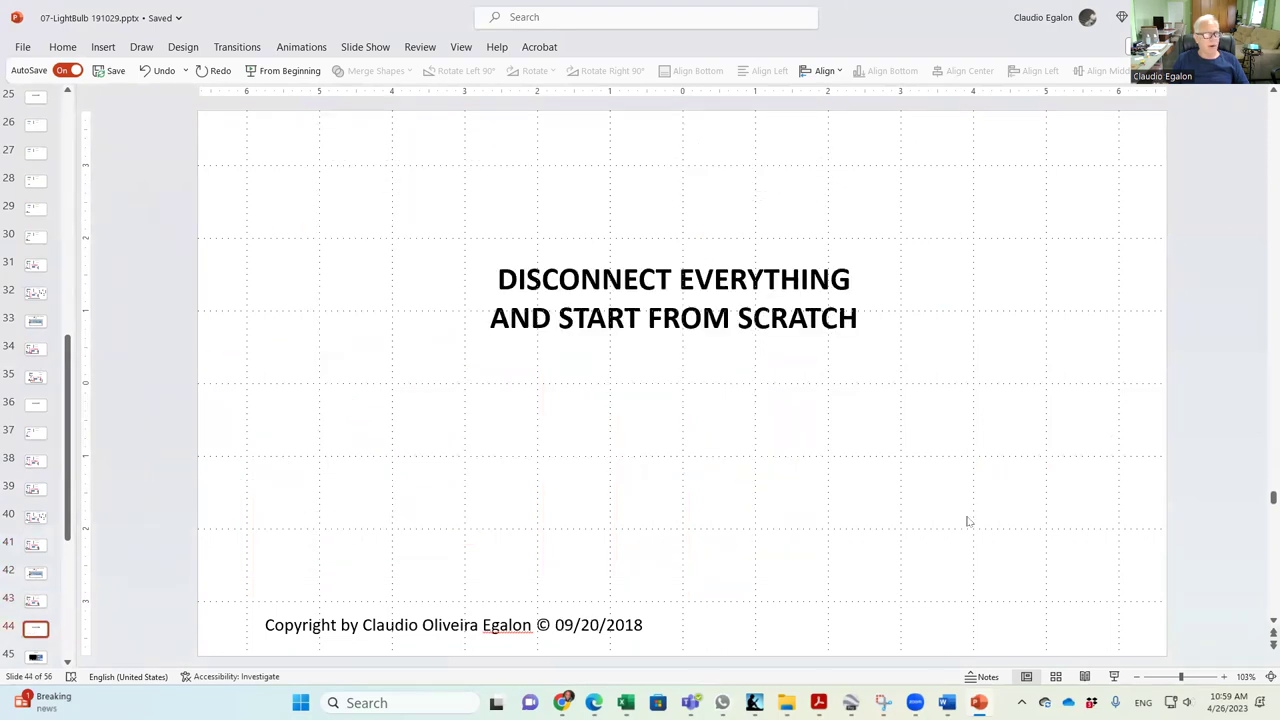
scroll(968, 521, down, 1)
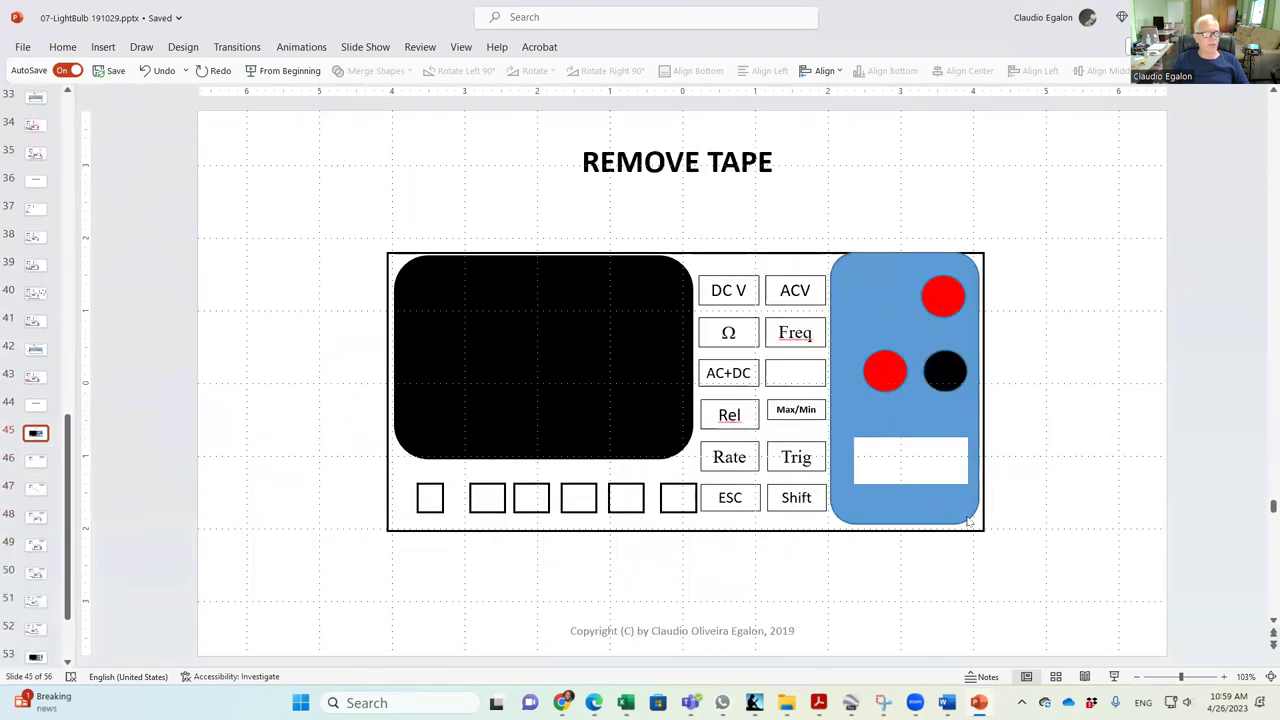
scroll(968, 521, down, 1)
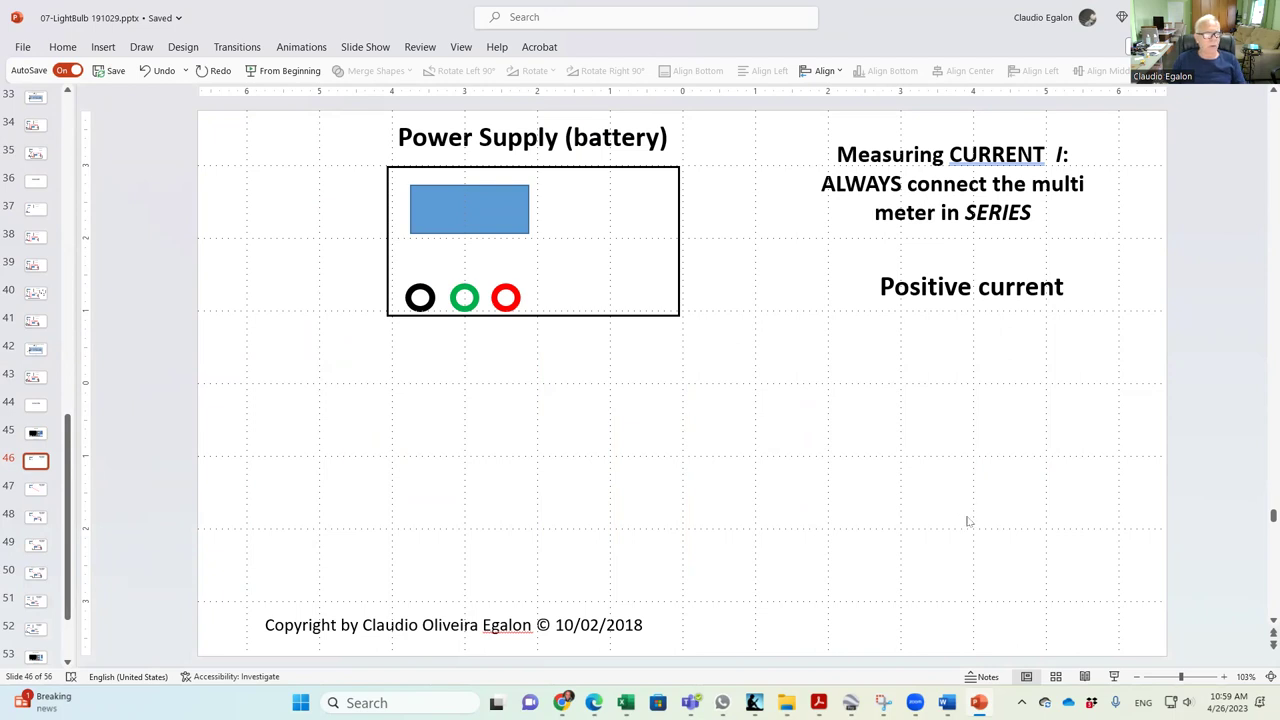
key(Page_Down)
key(alt+Tab)
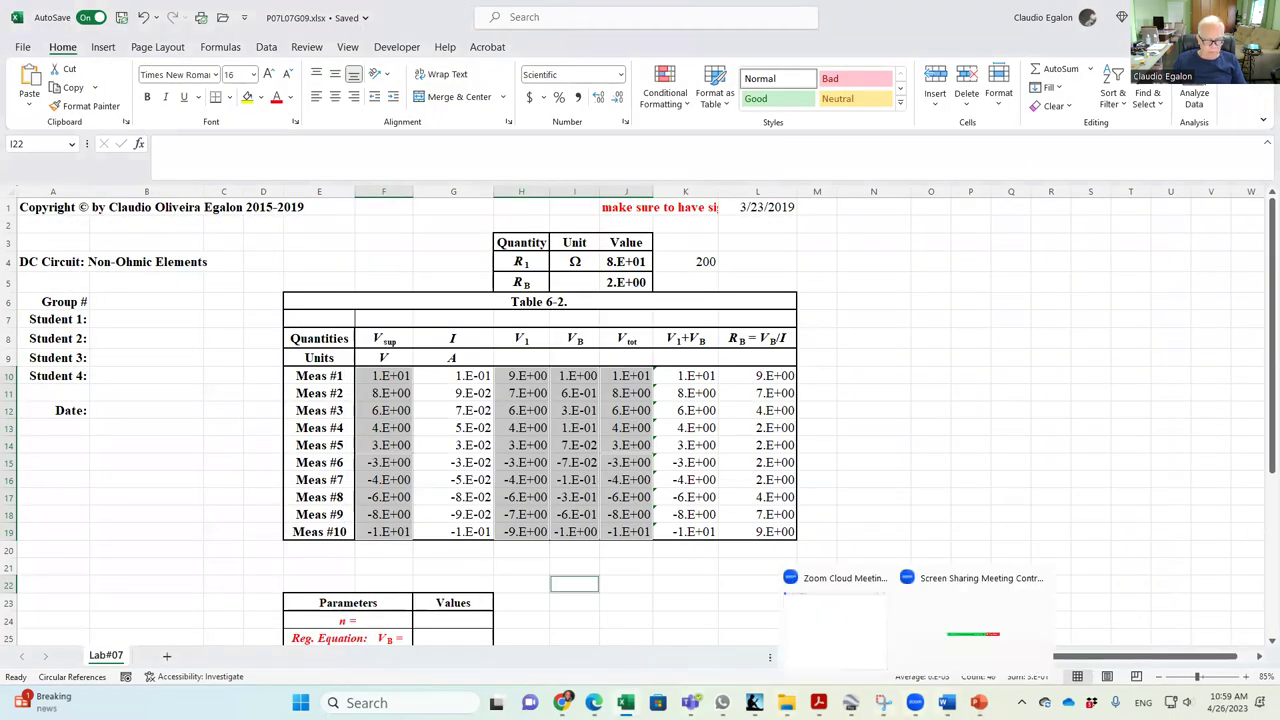
Back in the Word notes, fill item 17 with "Now we will measure the current in the circuit:".
mouse_move(946, 703)
click(860, 630)
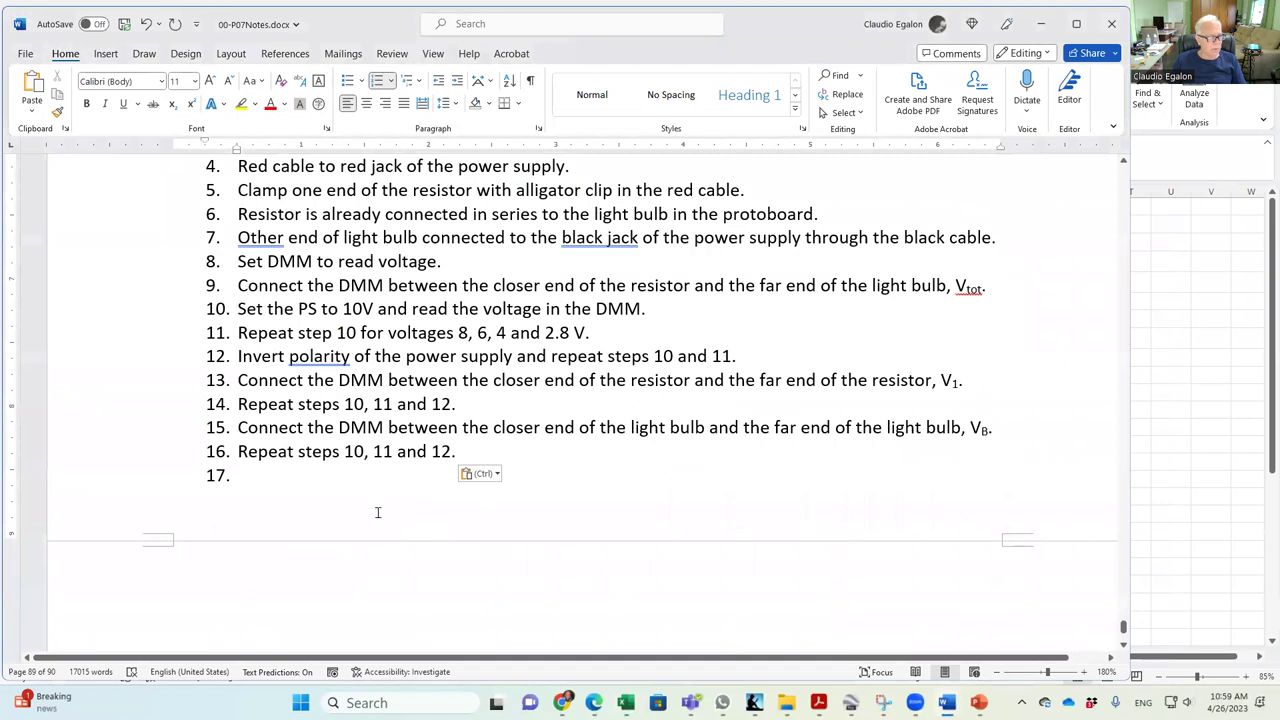
text(T)
key(BackSpace)
text(Now we will)
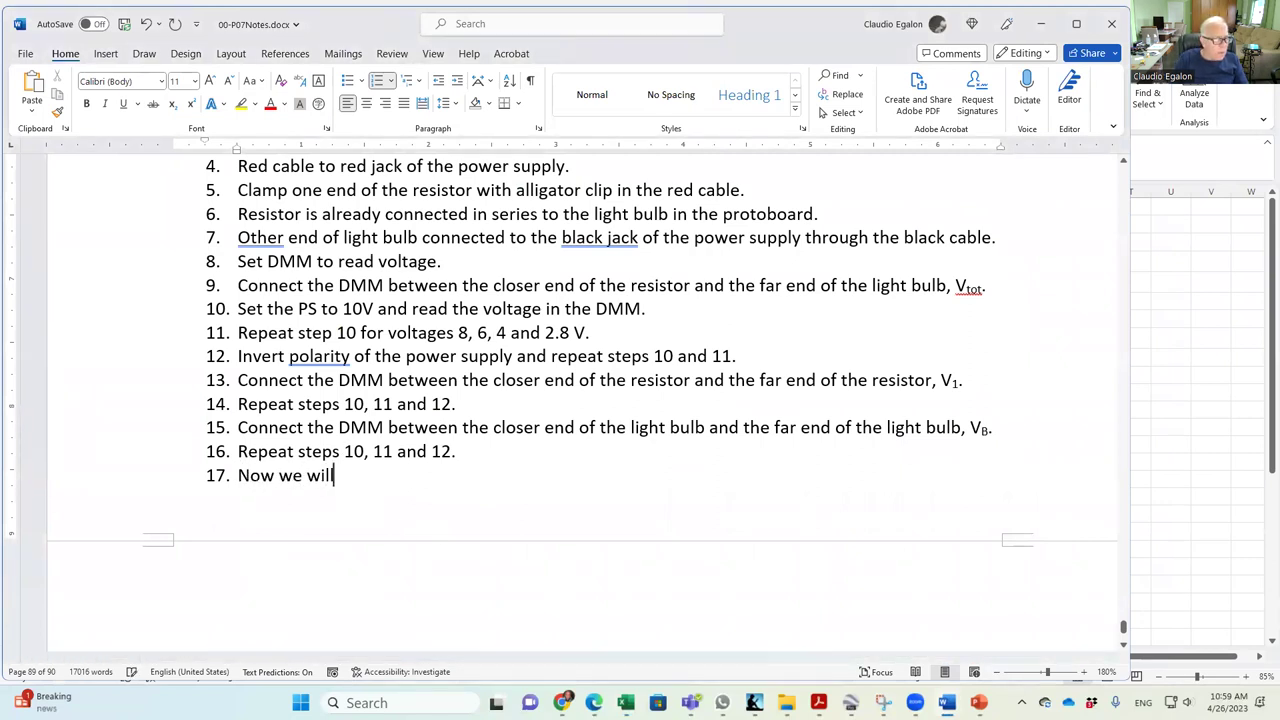
text( measure the curren)
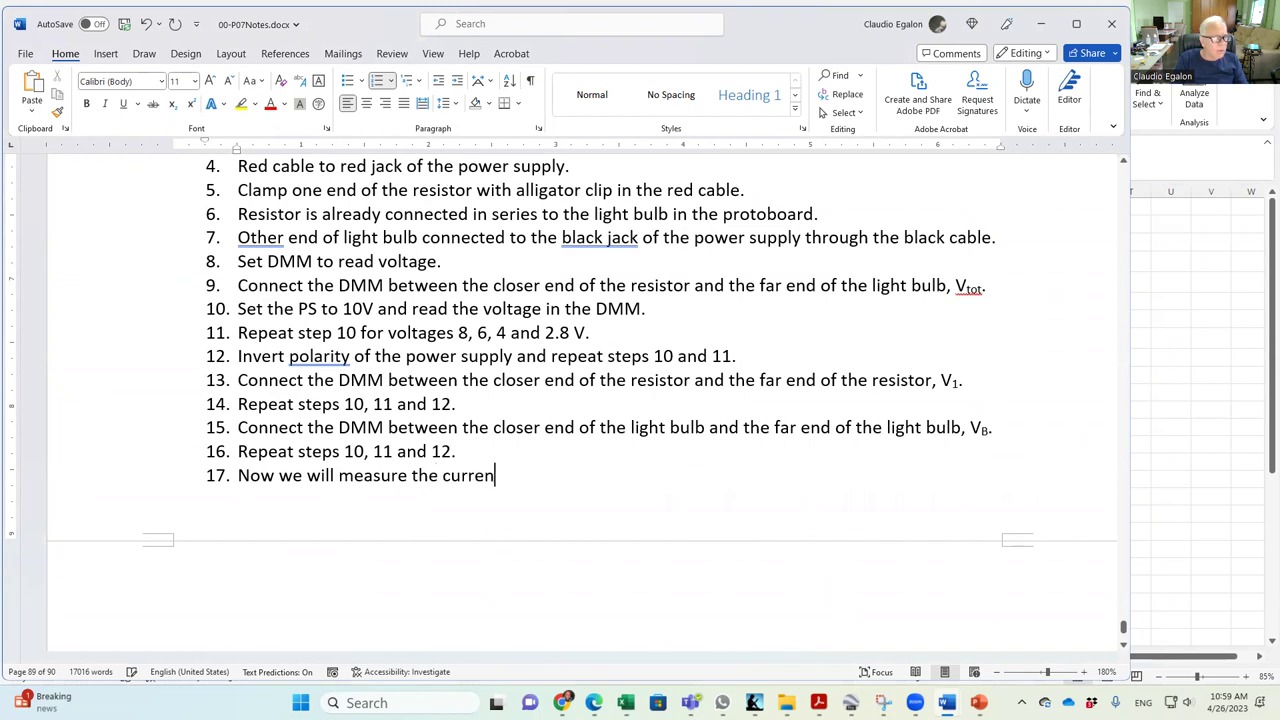
text(t in the circuit:)
Add sub-item a under item 17 as "Start from scratch." and start sub-item b.
key(Return)
key(Tab)
text(Start from scratch.)
key(Return)
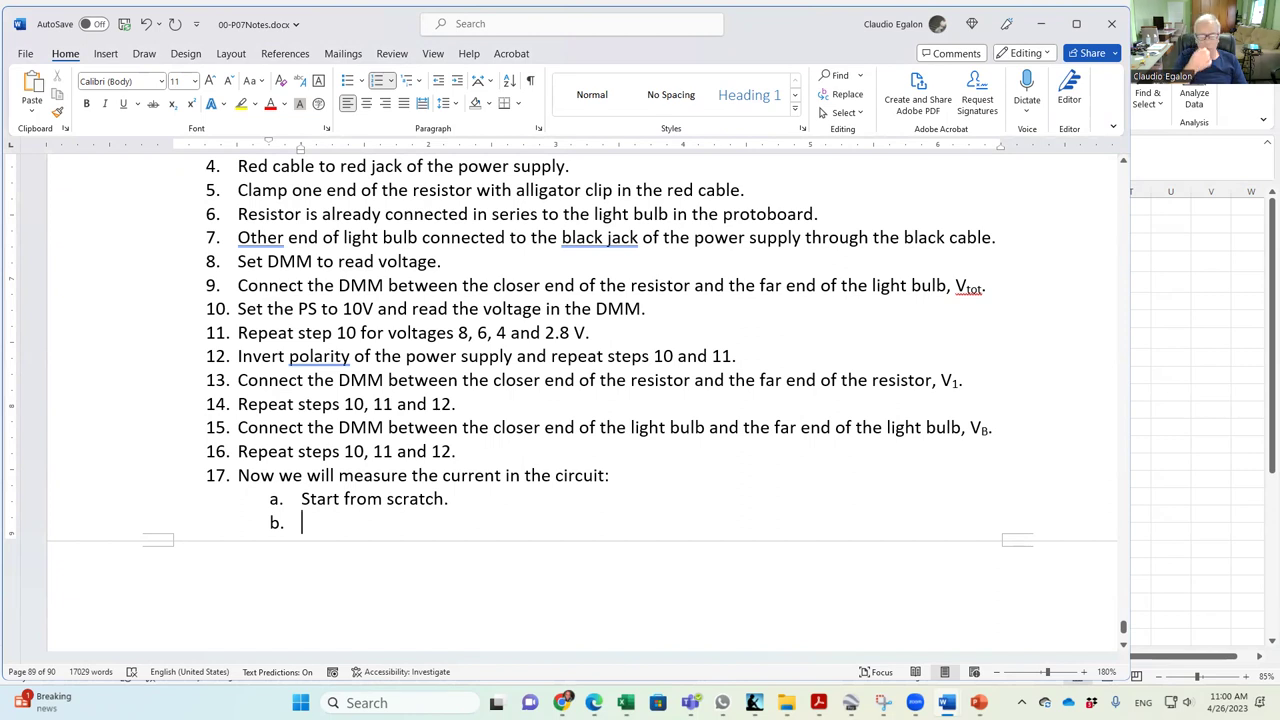
text(Powser)
key(BackSpace)
key(BackSpace)
key(BackSpace)
key(BackSpace)
key(BackSpace)
key(BackSpace)
Fill sub-item b with a copy of item 4, "Red cable to red jack of the power supply.", and start sub-item c.
scroll(625, 462, up, 5)
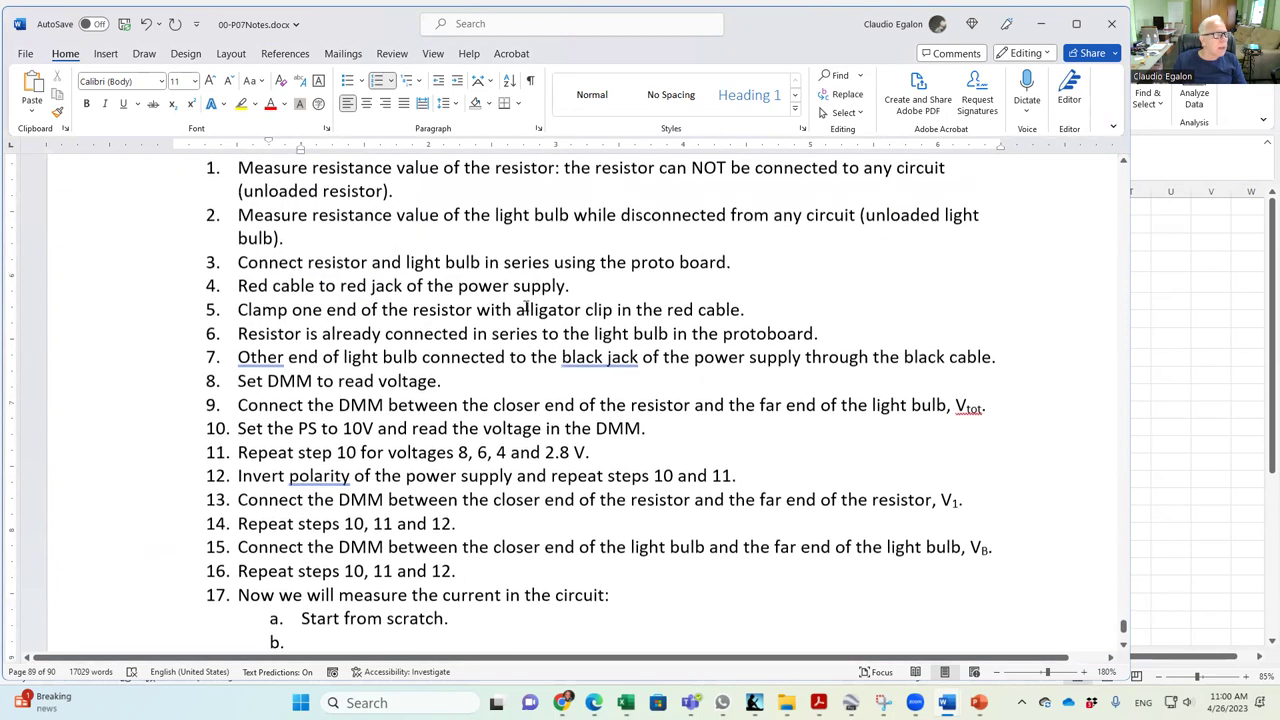
scroll(299, 540, down, 3)
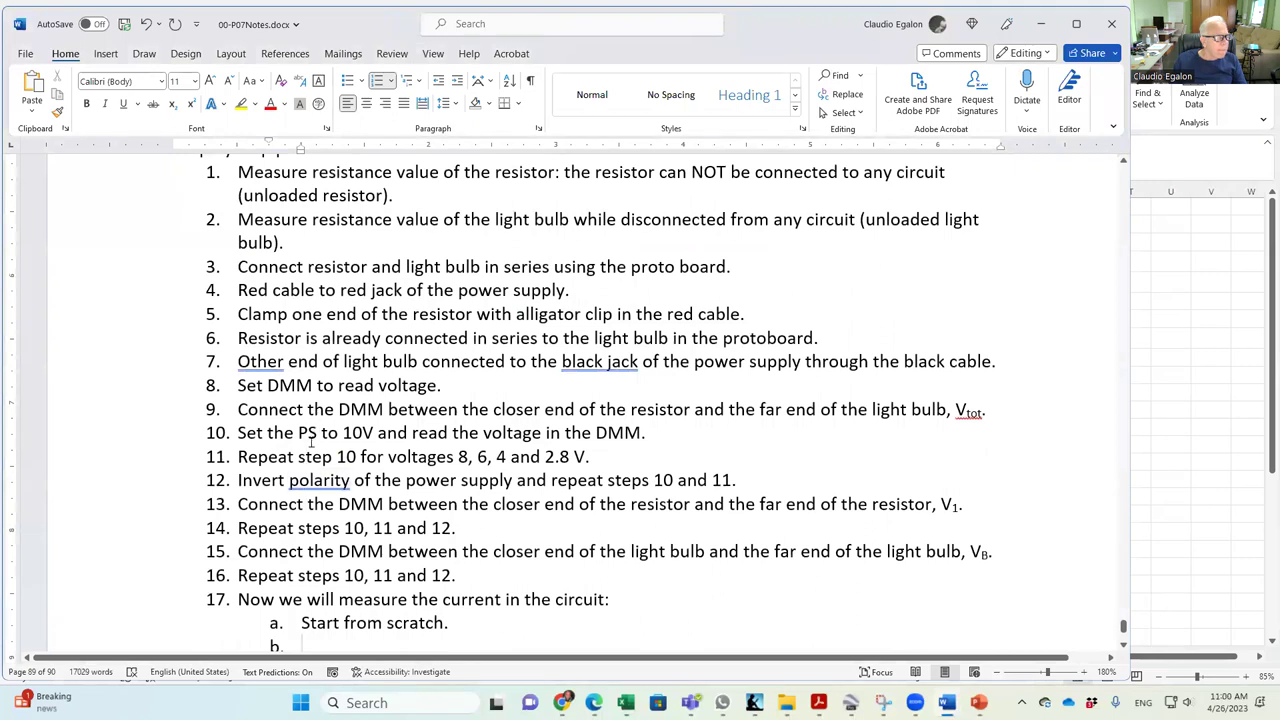
click(251, 289)
drag(251, 290, 566, 290)
key(ctrl+c)
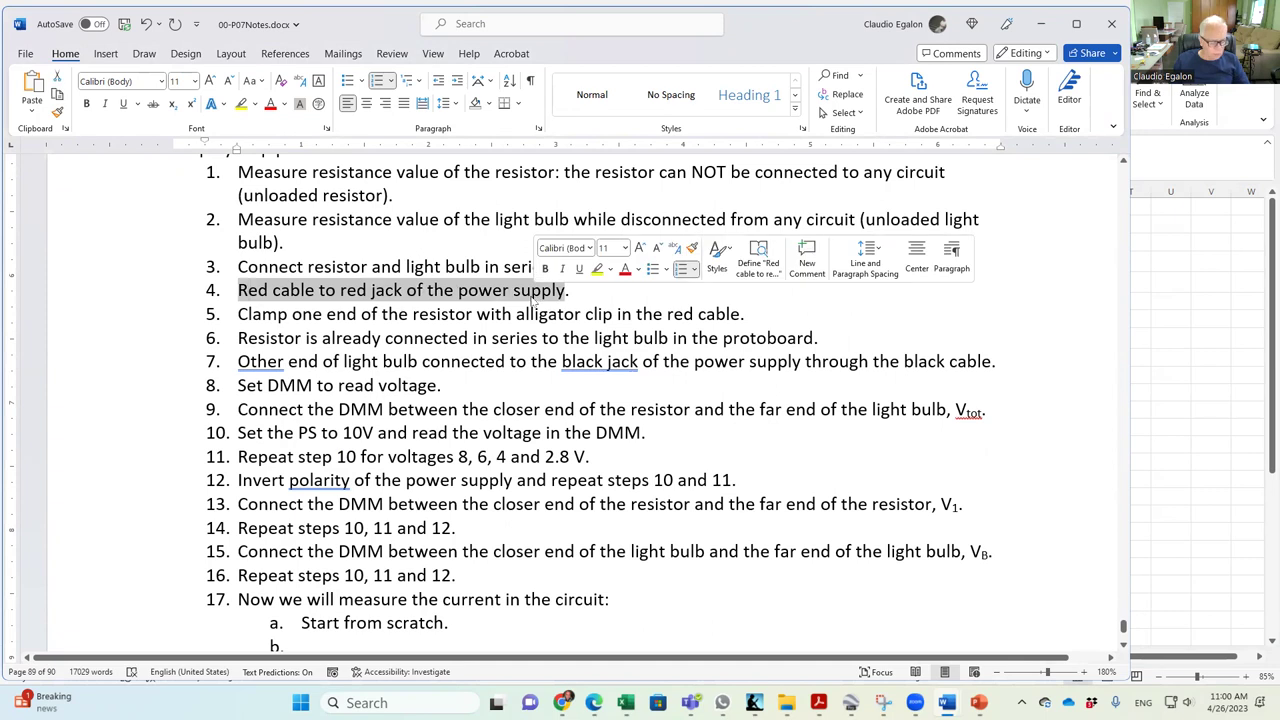
scroll(566, 370, down, 5)
click(310, 332)
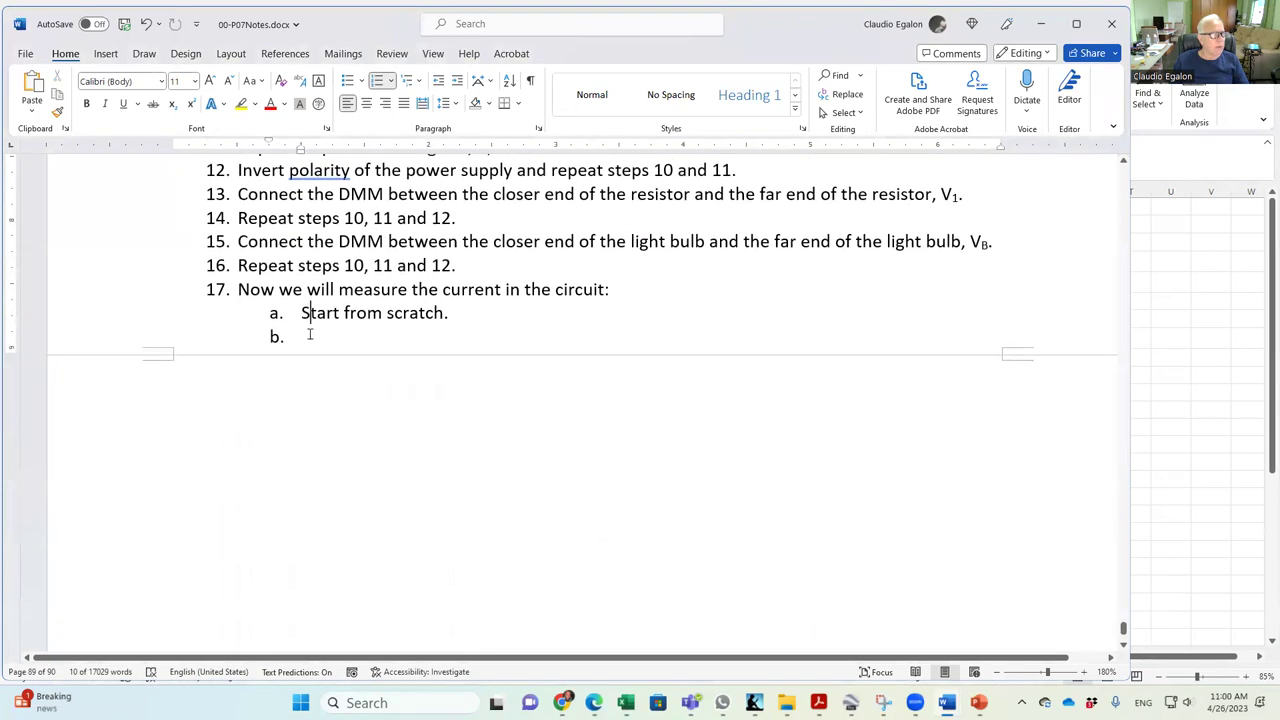
key(ctrl+v)
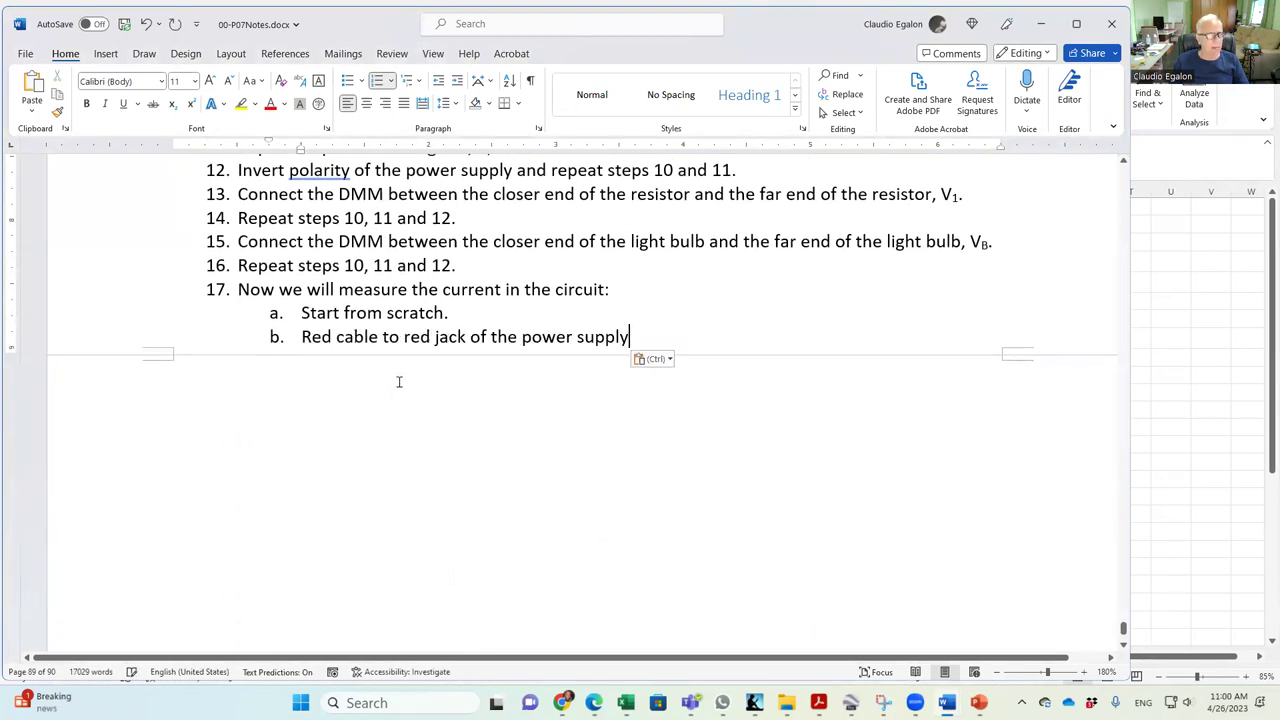
text(.)
key(Return)
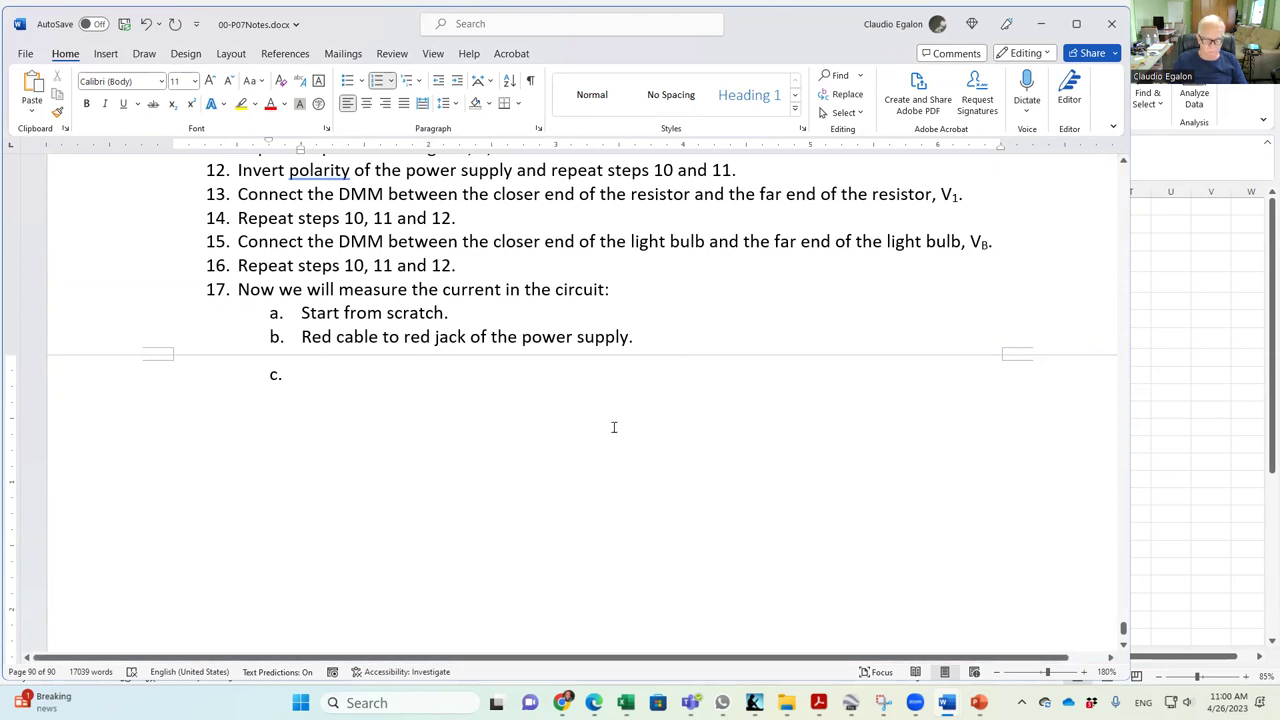
Begin sub-item c with "Other end of the red cable" and check slide 48 in PowerPoint before returning to the Word notes.
text(Other end)
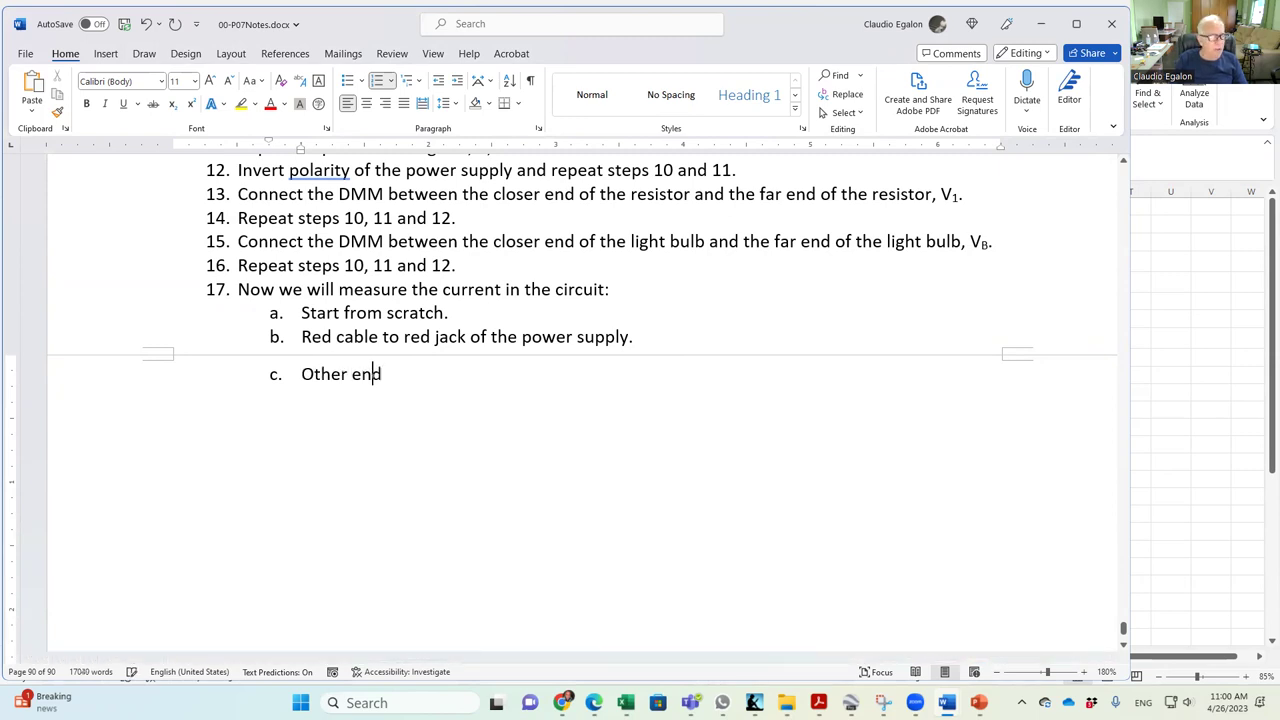
text( of the red cable)
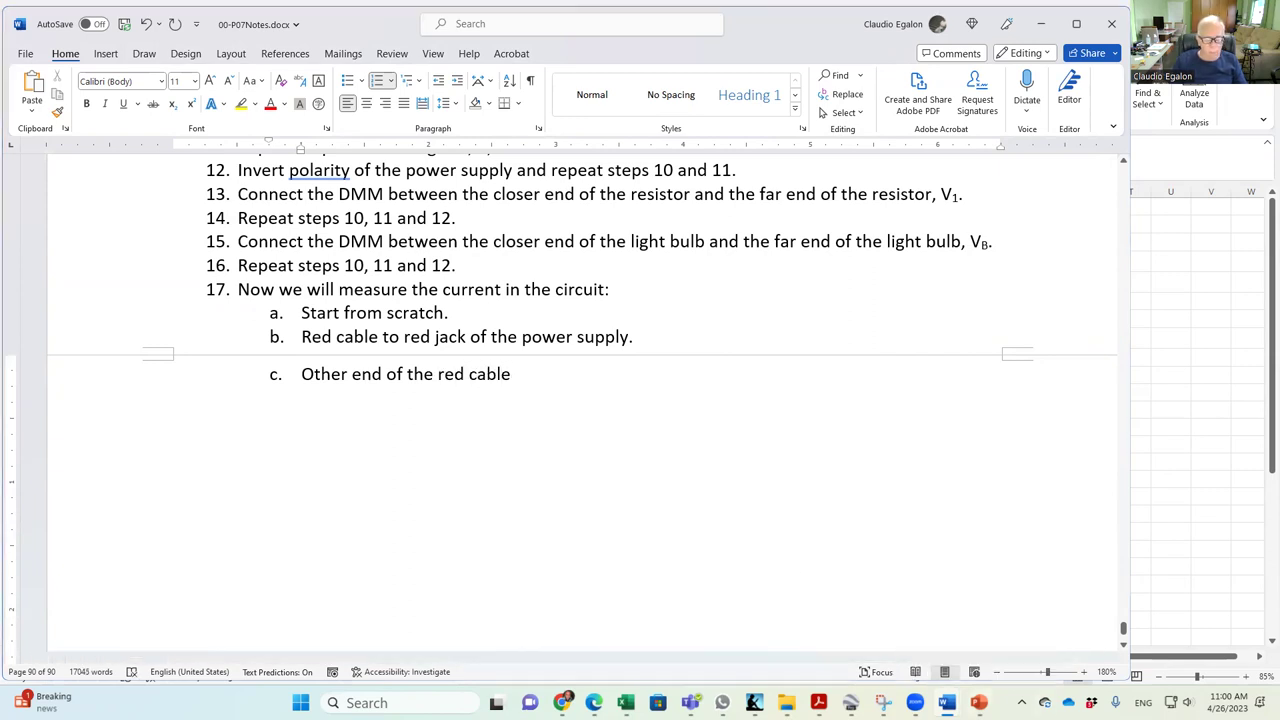
click(815, 539)
scroll(800, 504, down, 1)
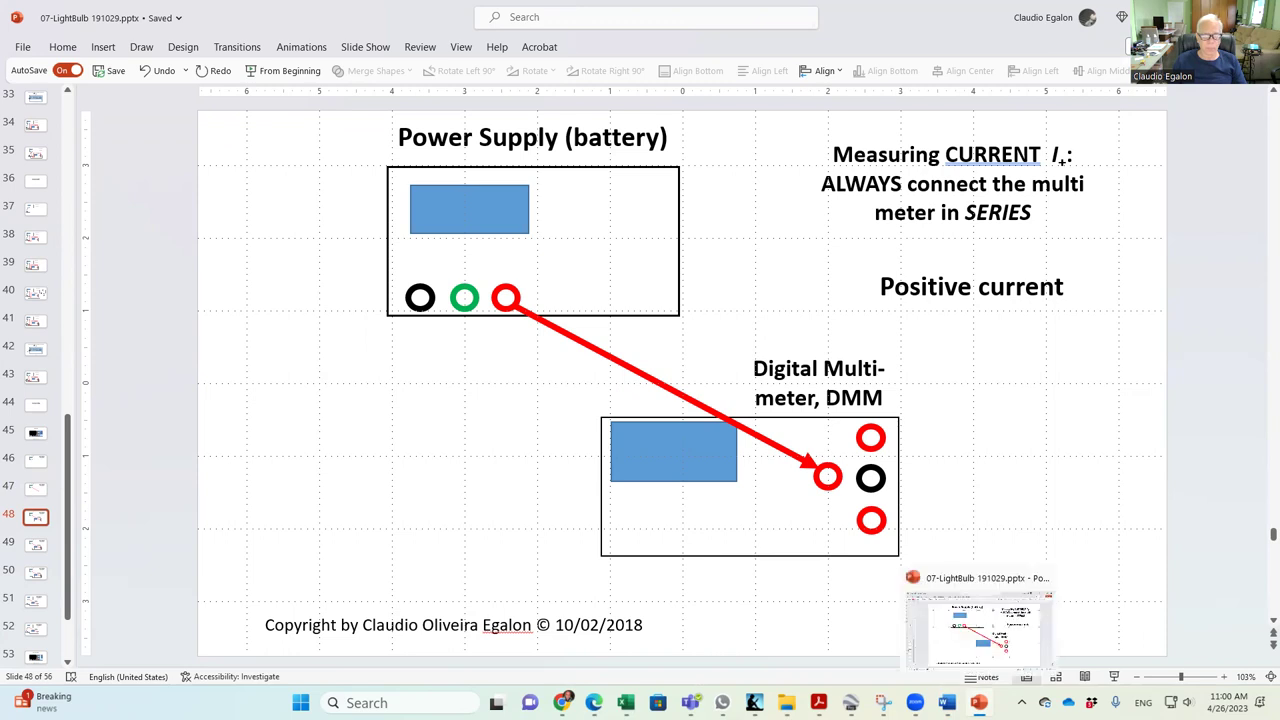
key(alt+Tab)
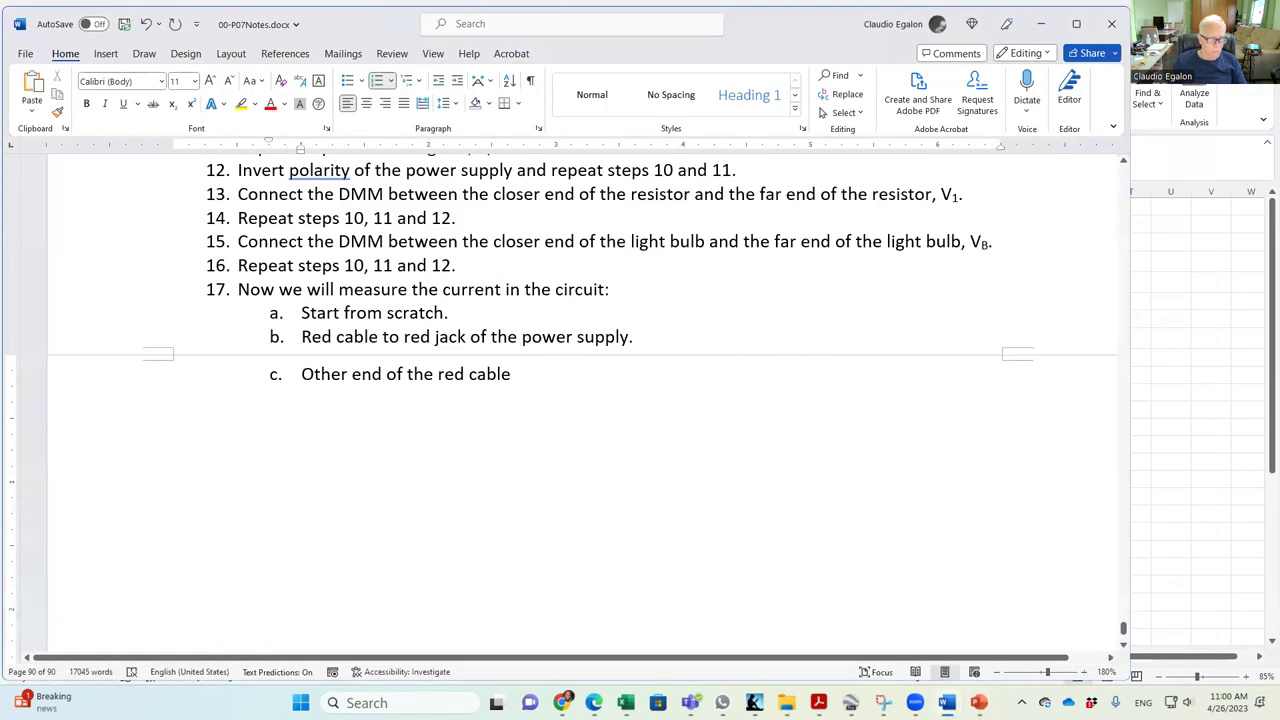
Complete sub-item c with "connected to the positive end of the multimeter that reads current." and start sub-item d.
text(connected to the positive end of the multimeter)
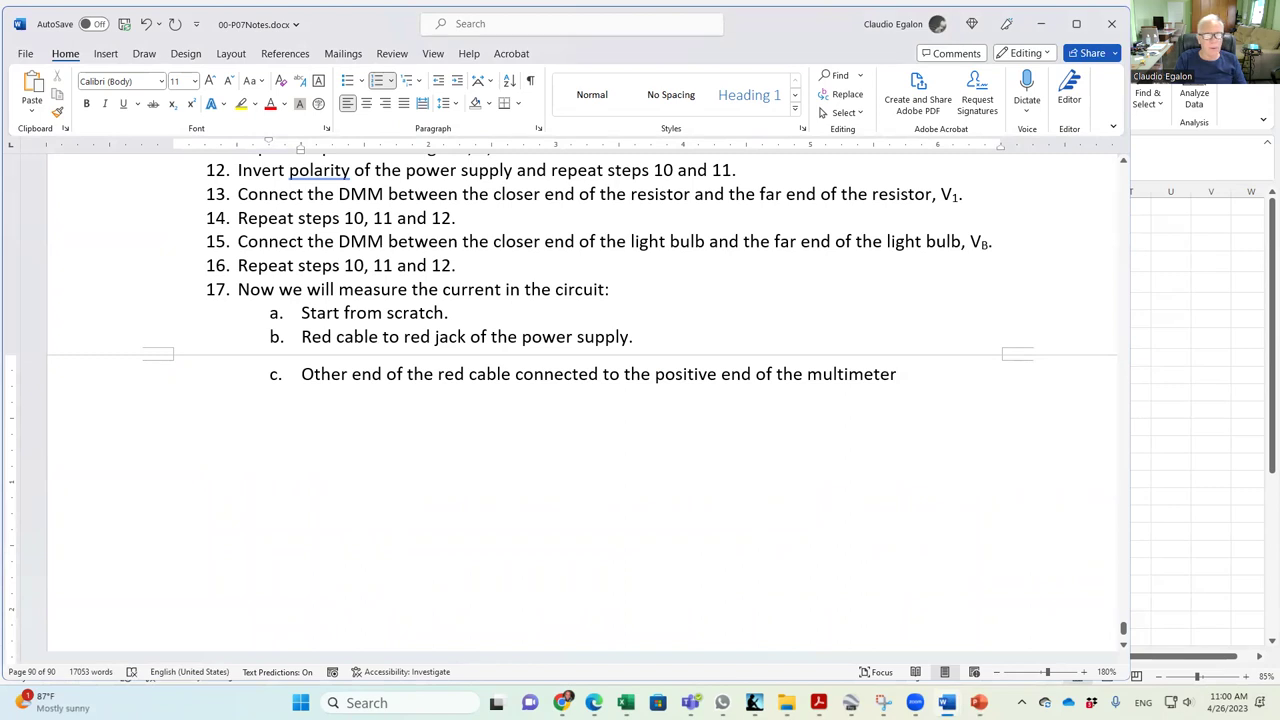
text( ()
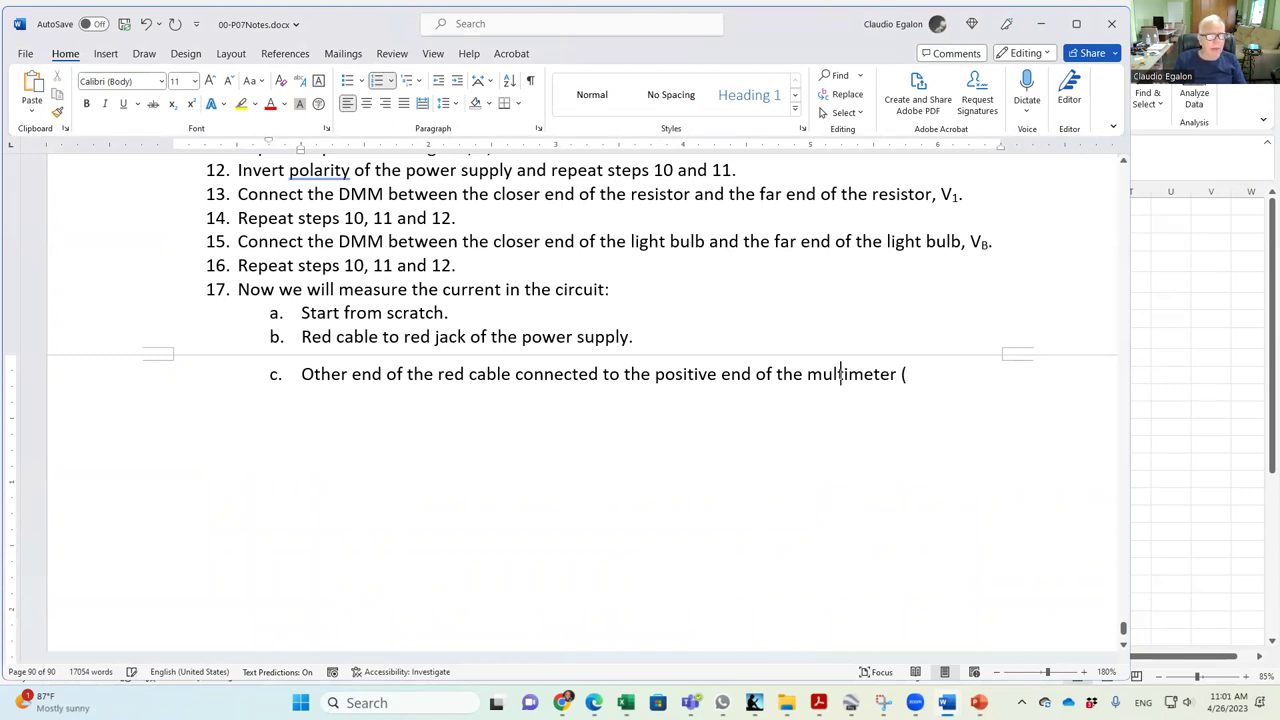
click(900, 374)
text(that )
text(reads curren)
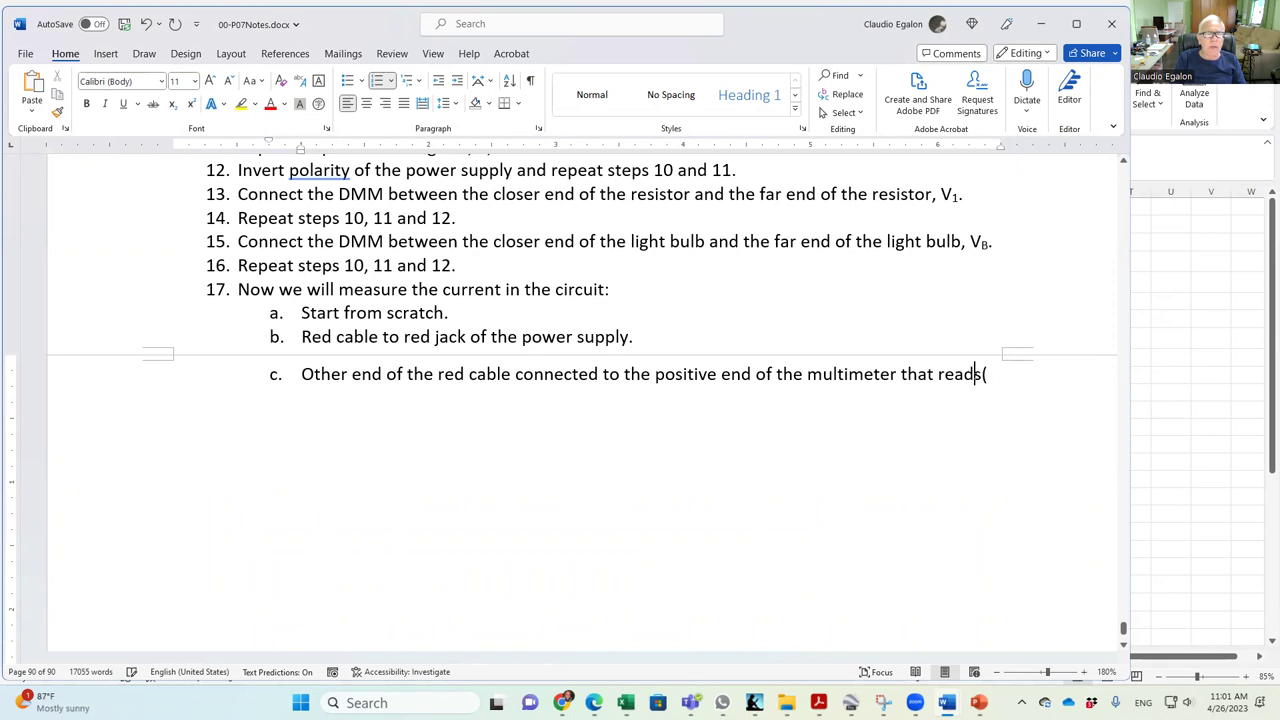
text(t.)
key(Return)
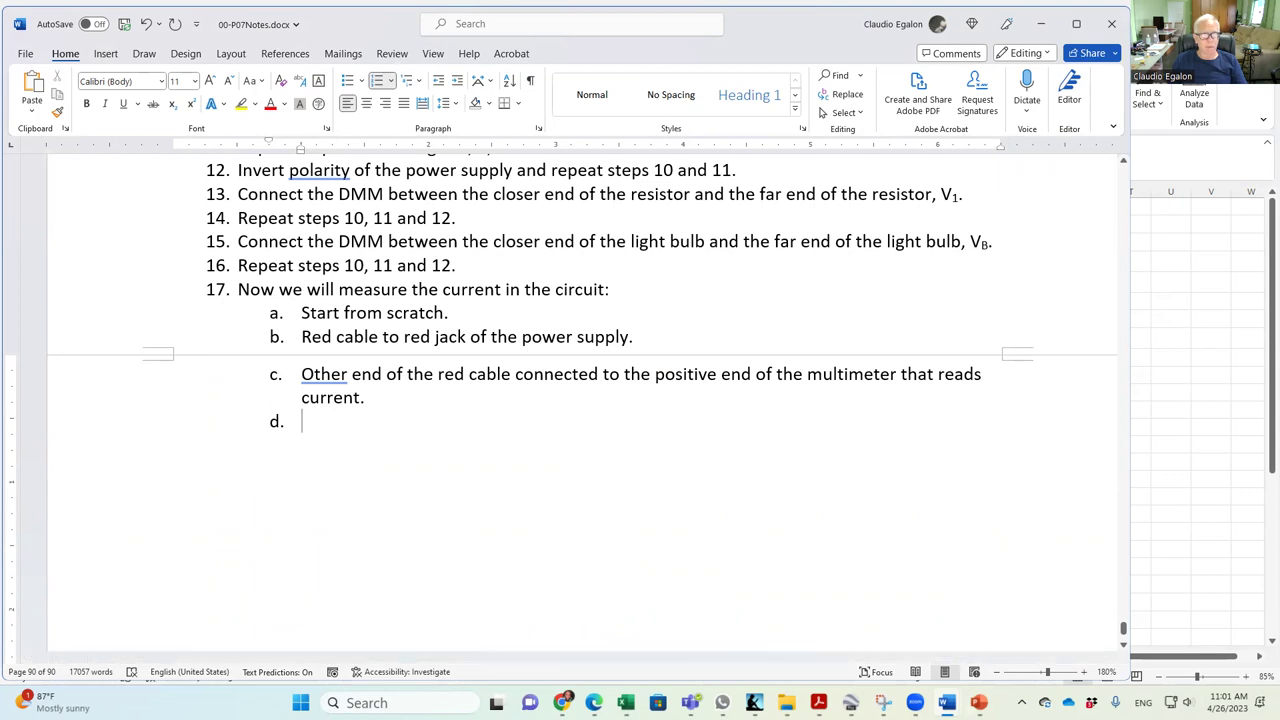
Check slide 49 in PowerPoint, and in the Word notes begin sub-item d with "Black jack of the".
click(979, 703)
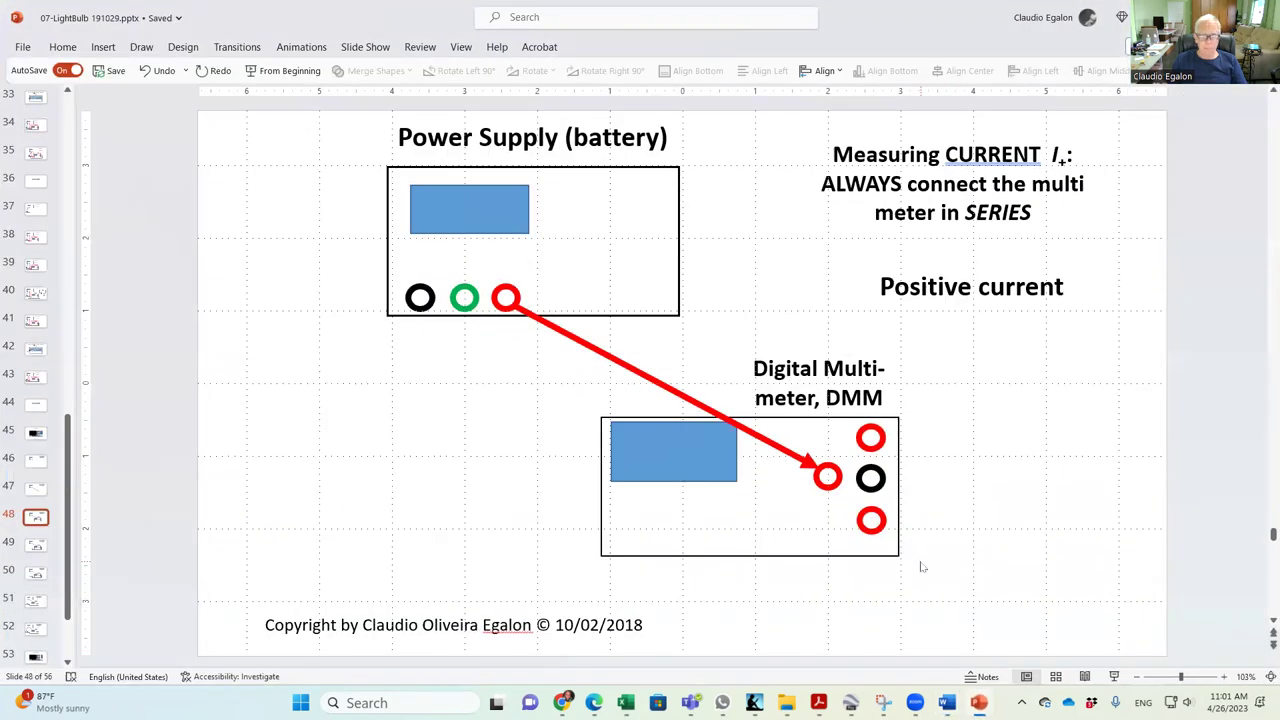
scroll(922, 567, down, 1)
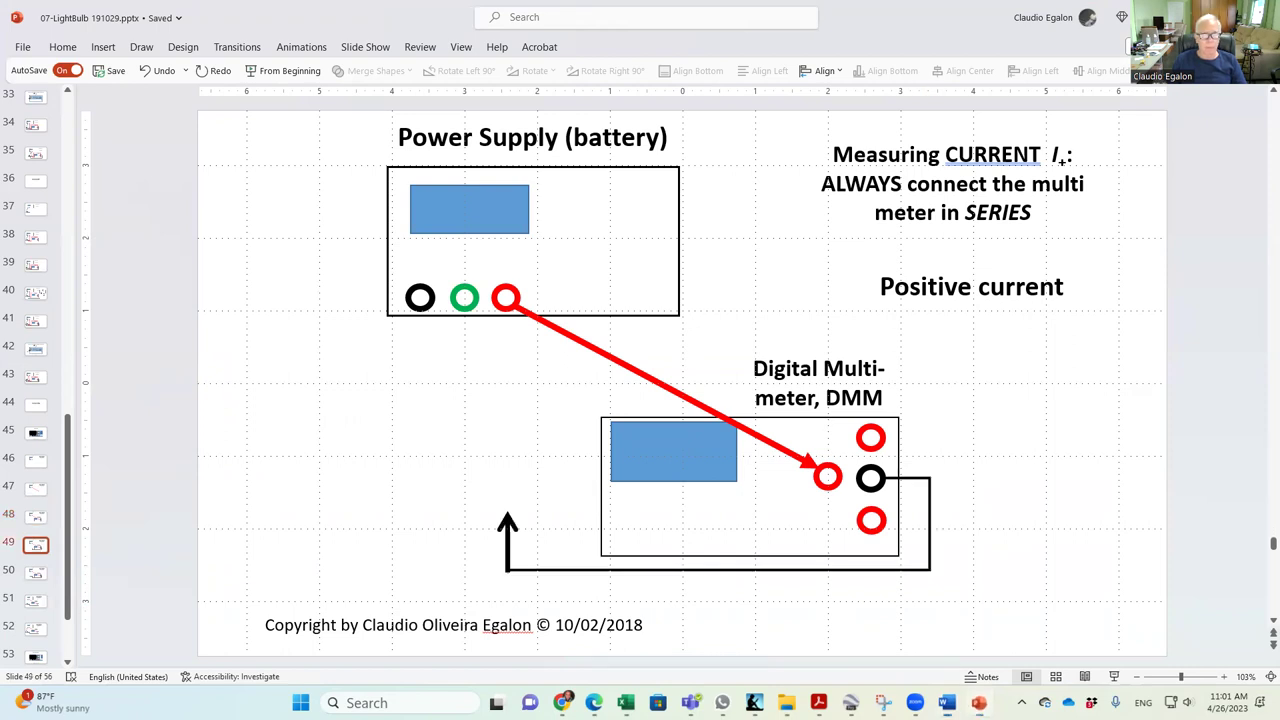
key(alt+Tab)
text(Bla)
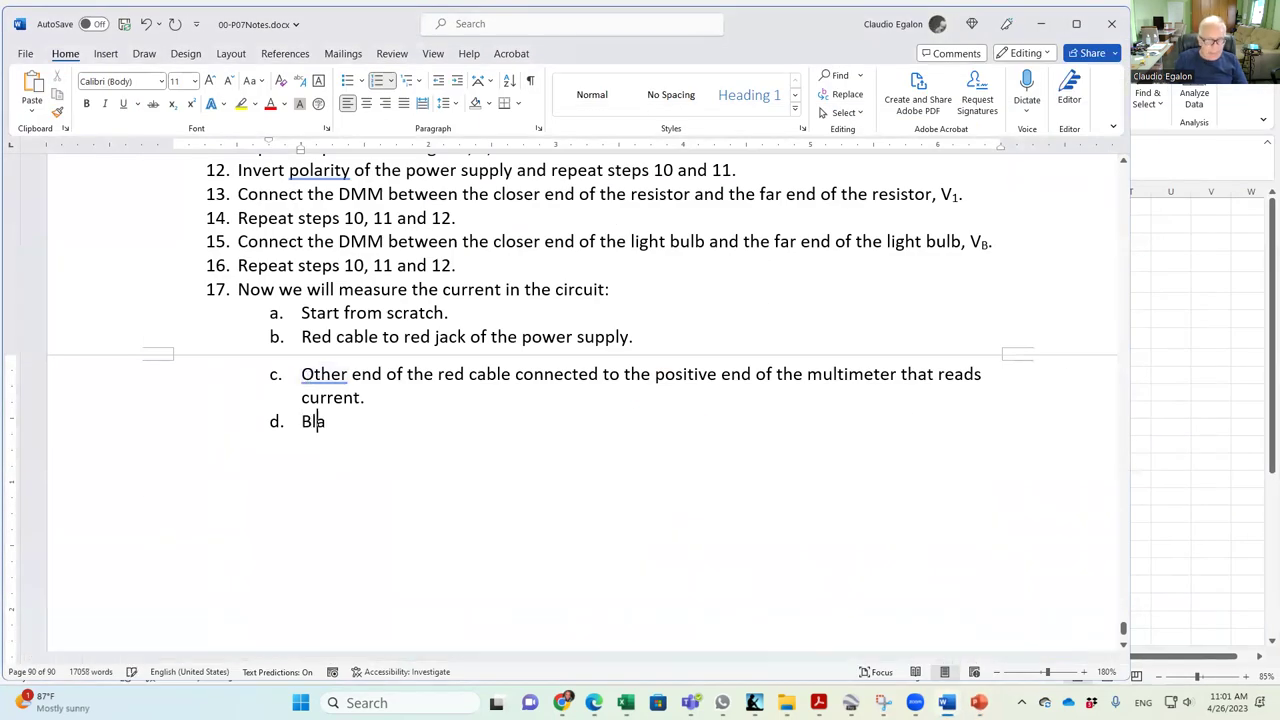
text(ck jack of the)
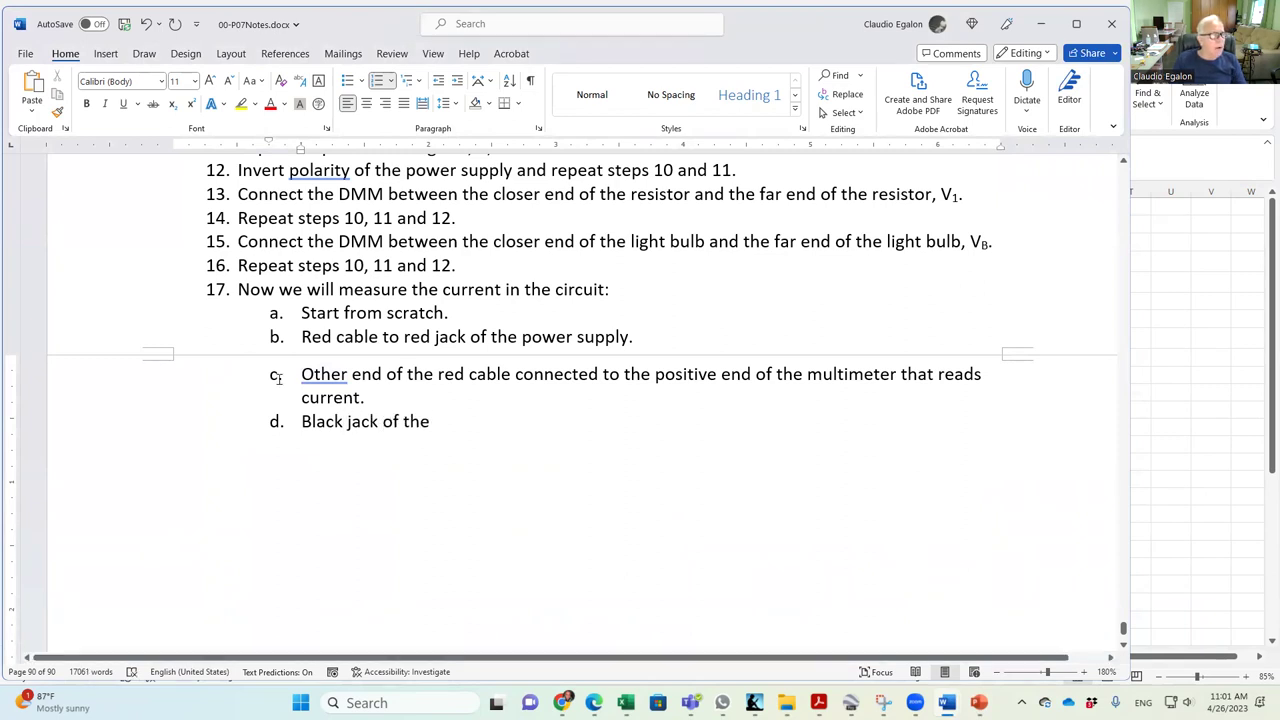
In the equipment list, change the start of item 3 to "Two red cable" and of item 2 to "Two black cable".
scroll(253, 343, up, 8)
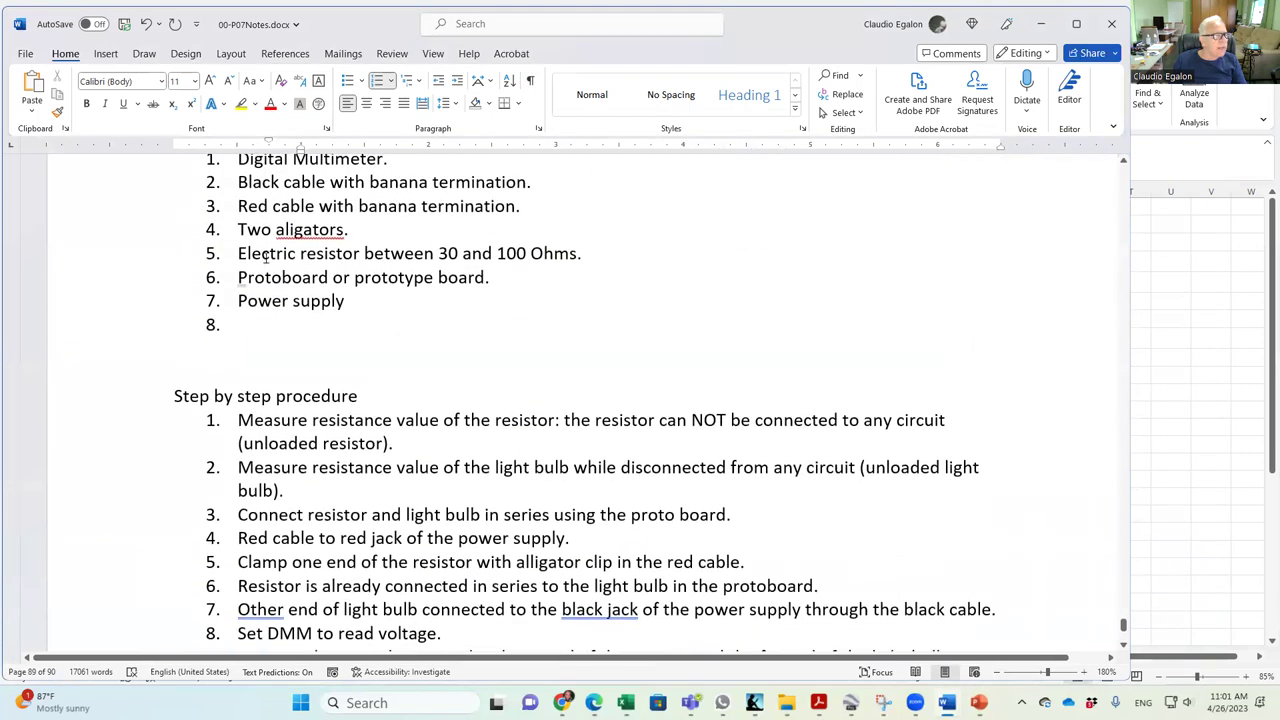
scroll(266, 255, up, 1)
click(239, 268)
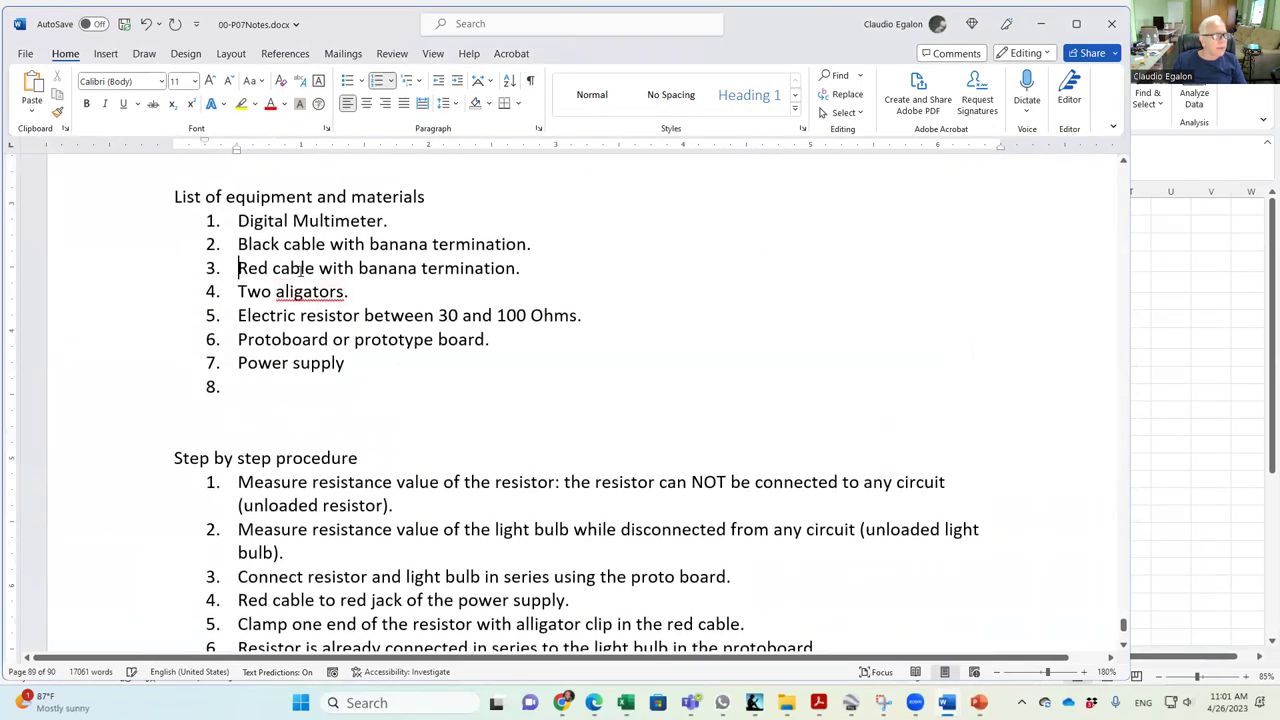
text(Two r)
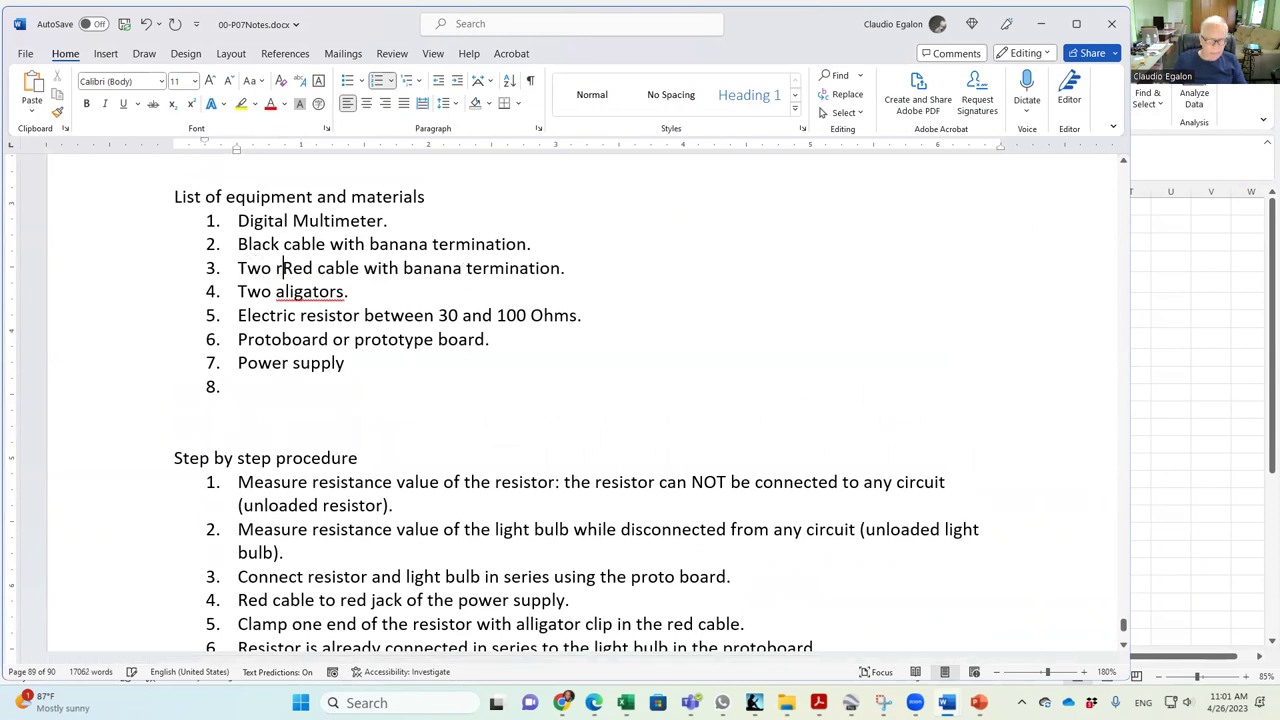
key(Delete)
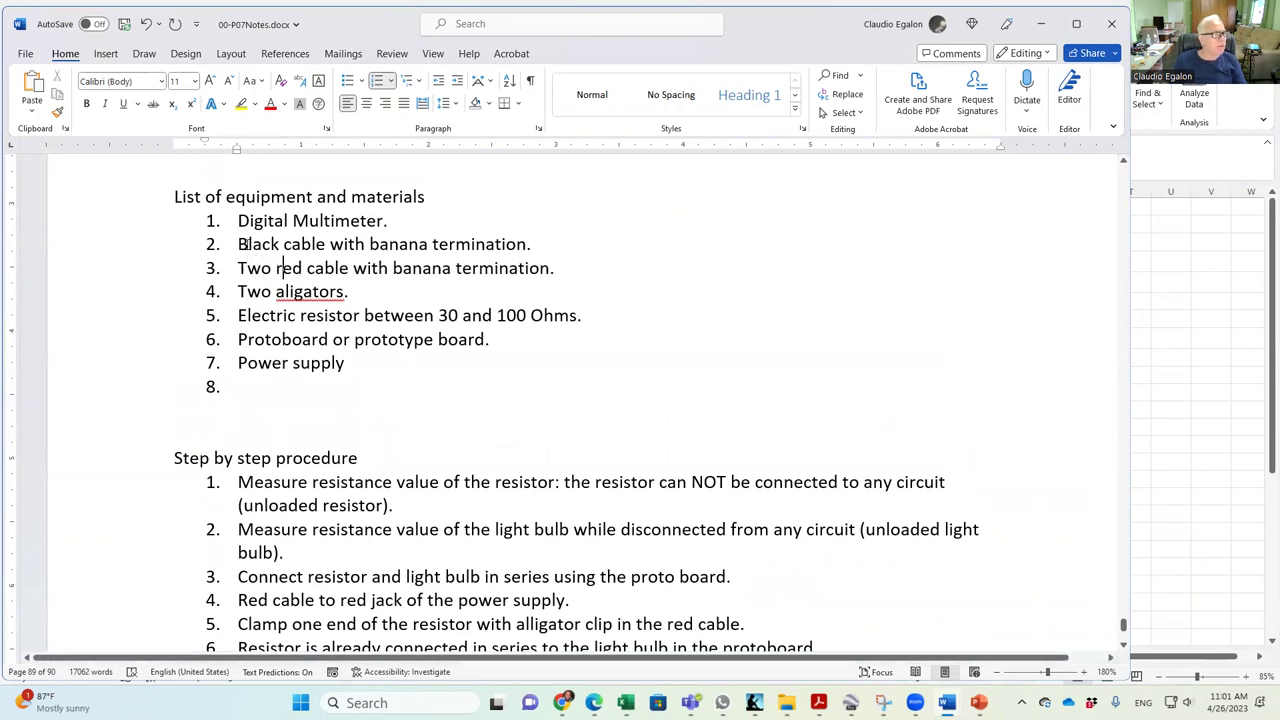
drag(238, 244, 251, 244)
text(Two b)
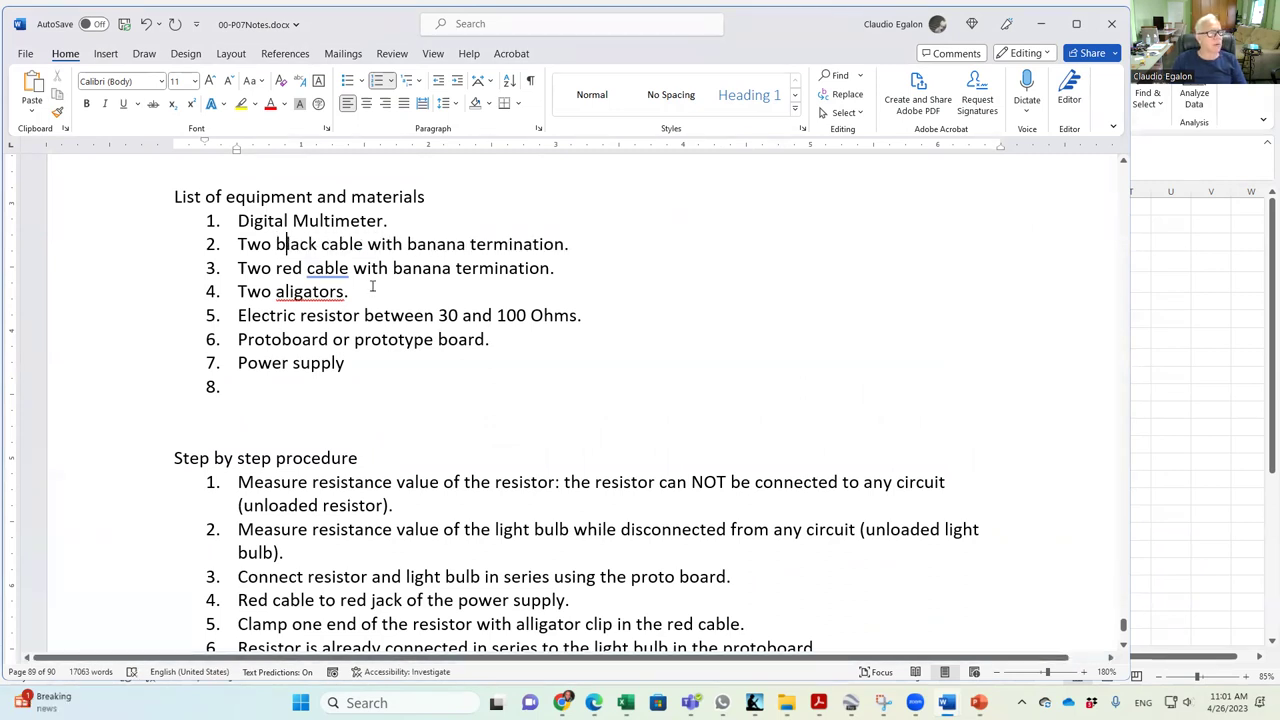
Complete sub-item d as "Black jack of the DMM connected to the banana termination of the black cable." and start sub-item e.
scroll(372, 287, down, 8)
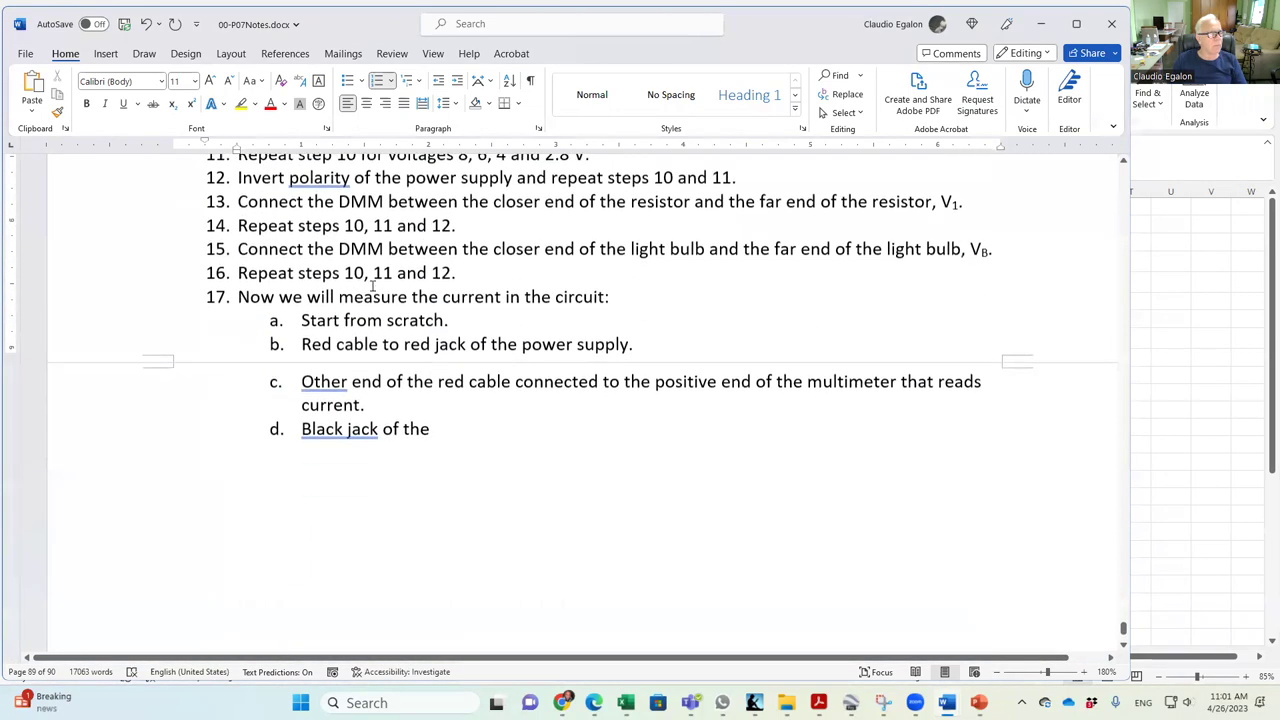
click(440, 423)
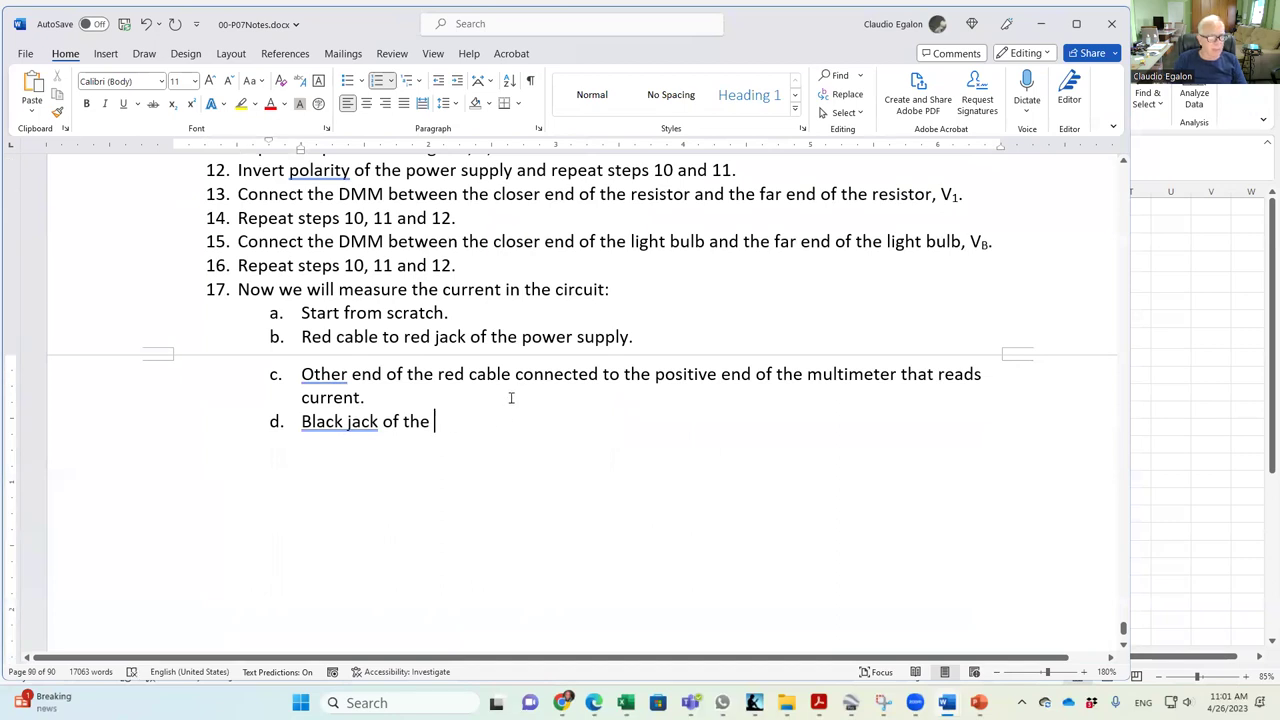
text(cable connected to the)
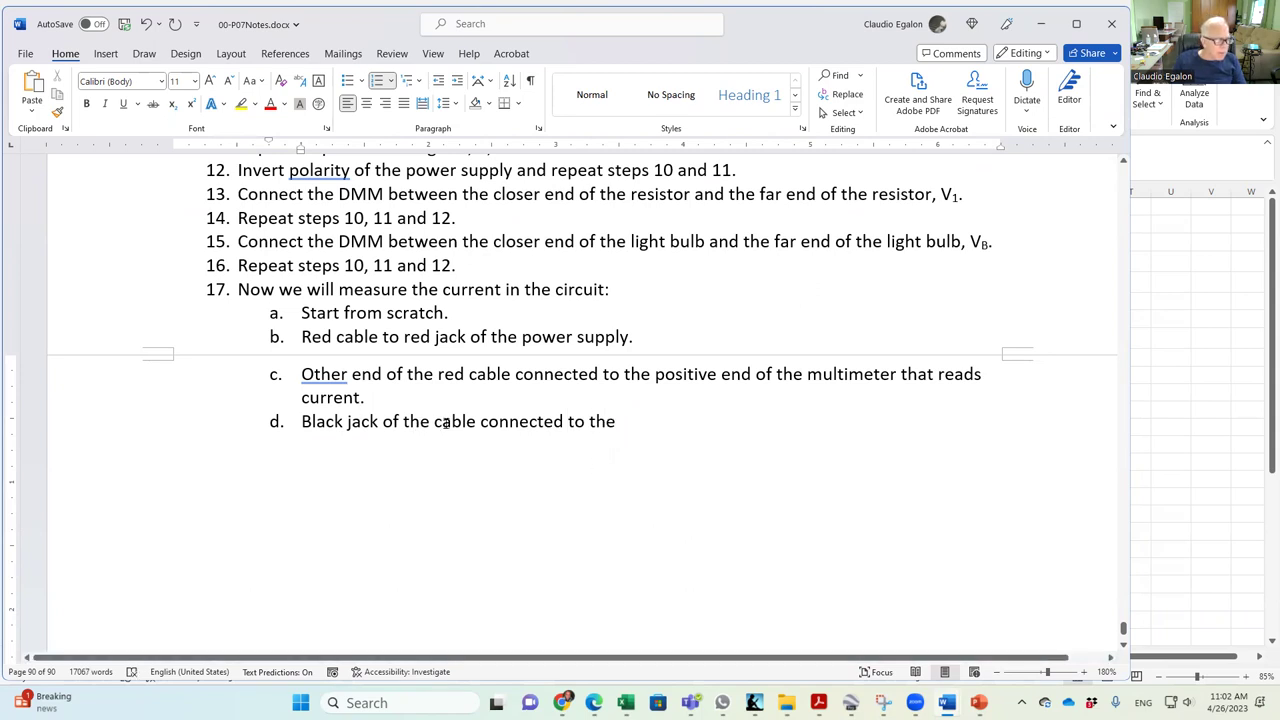
double_click(446, 422)
text(DMM)
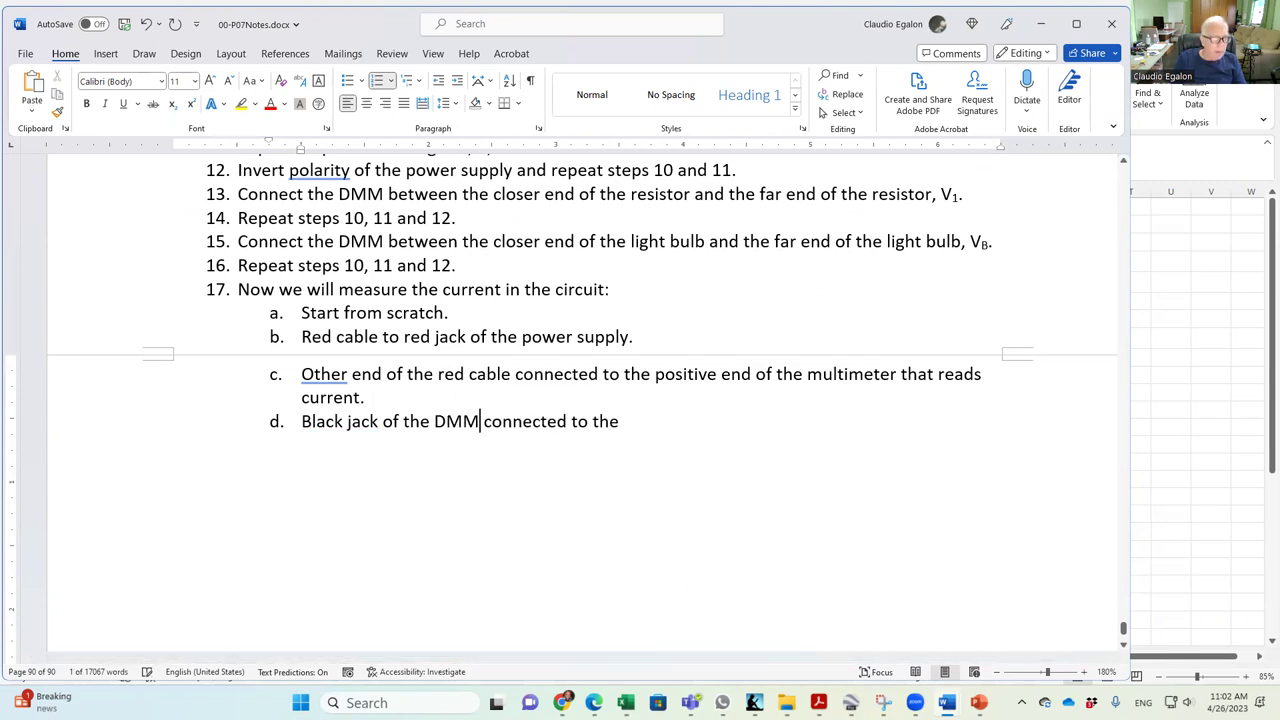
click(649, 426)
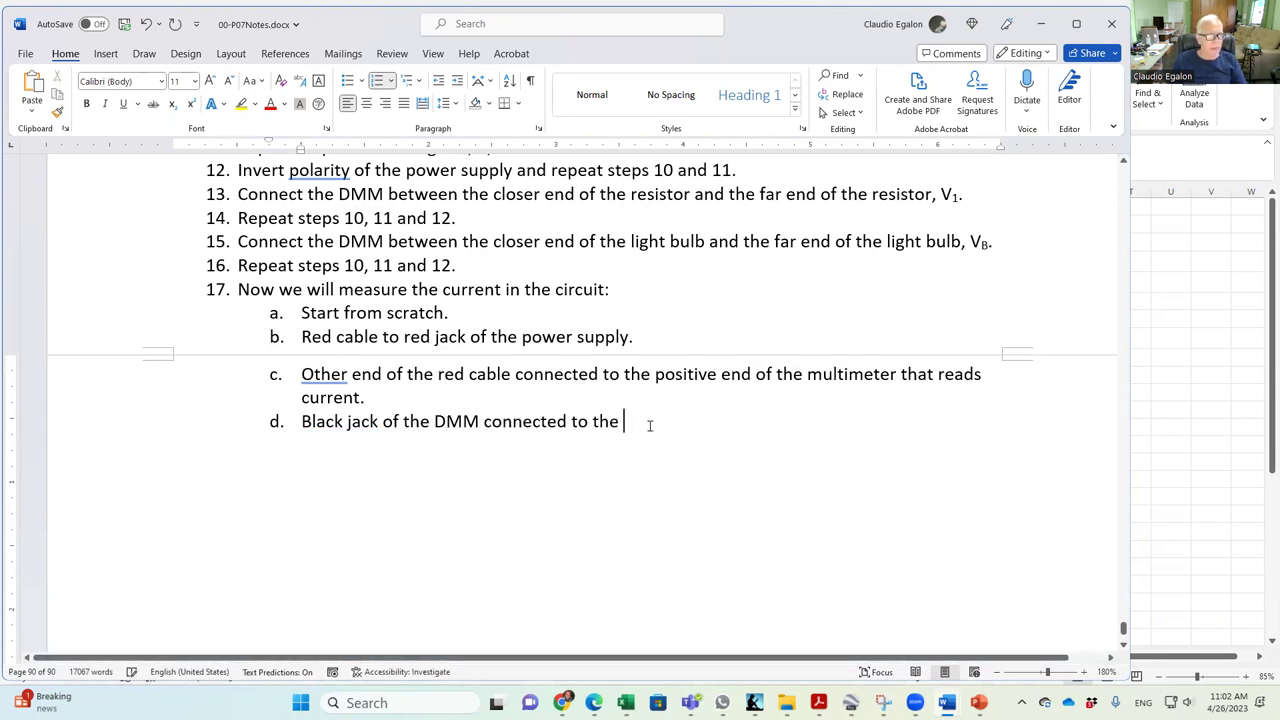
text(ba)
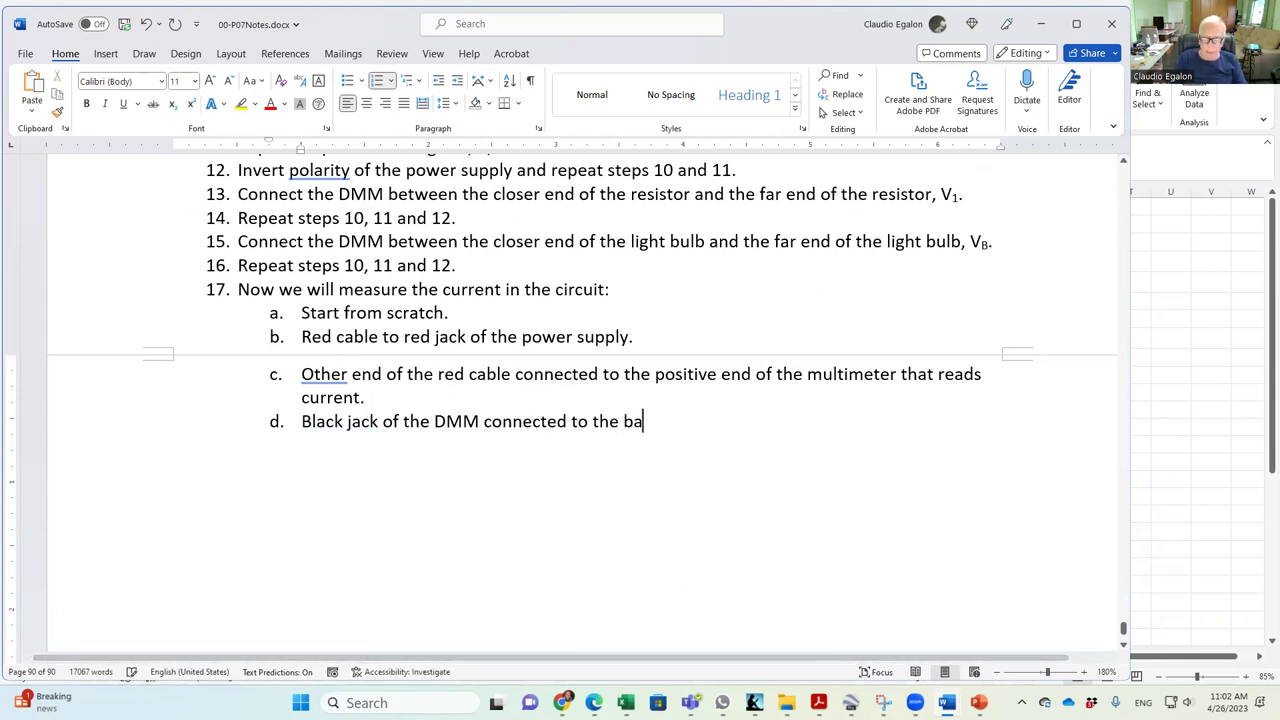
text(nana )
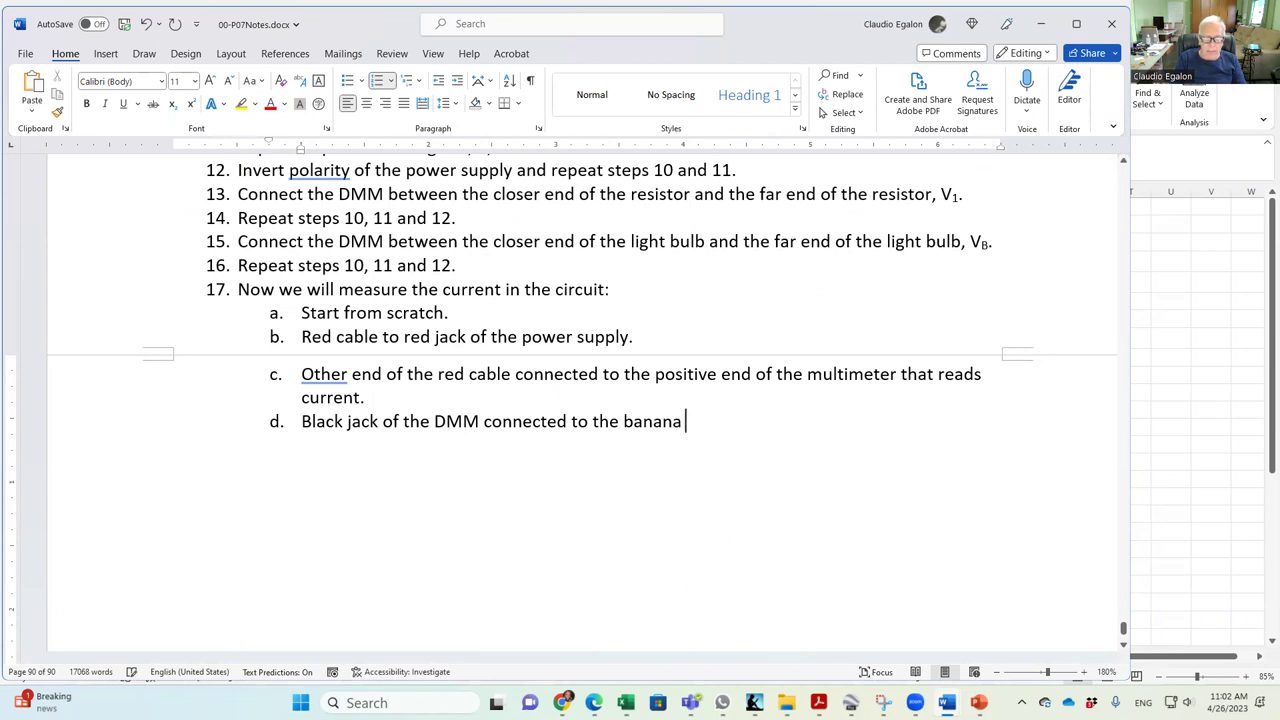
text(termination of )
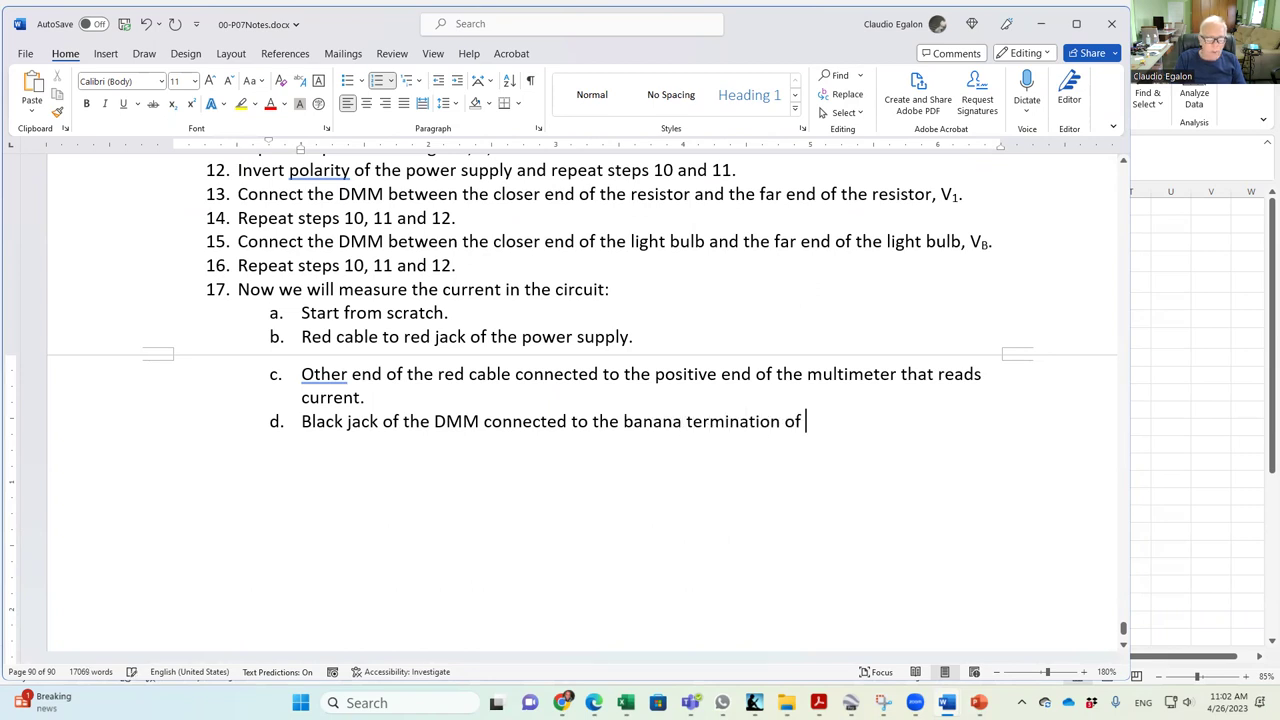
text(the black cable.)
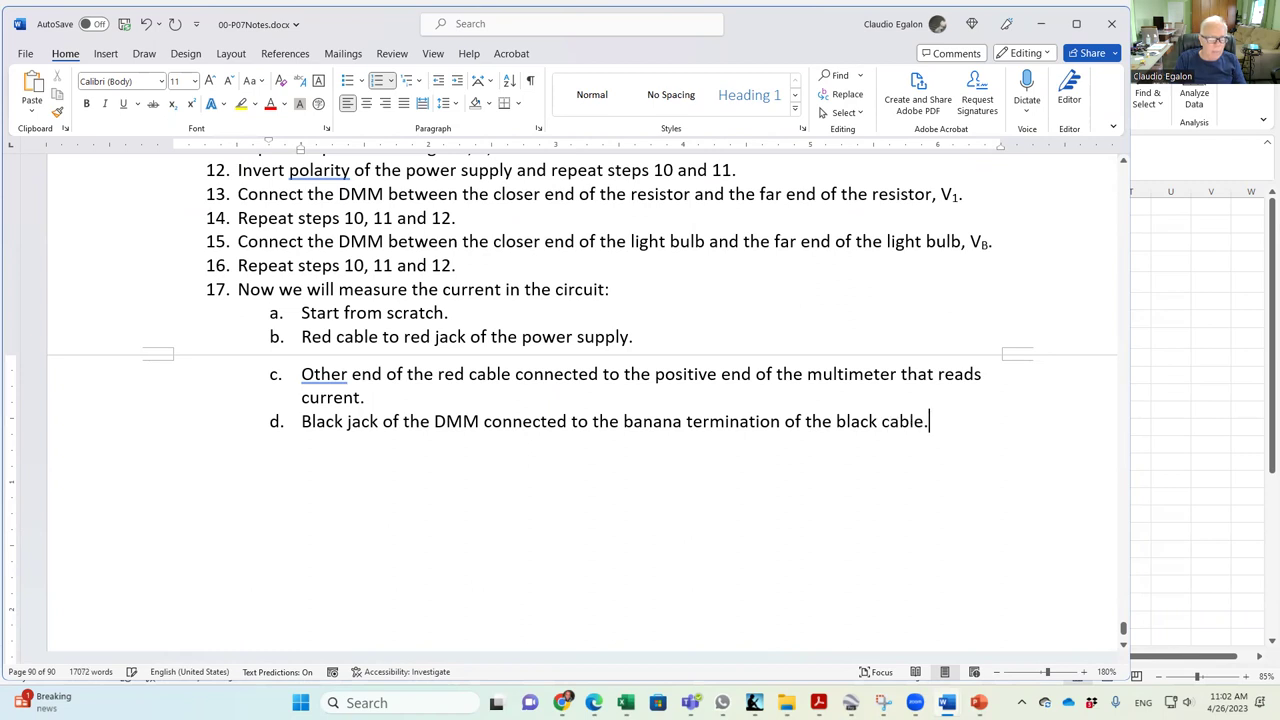
key(Return)
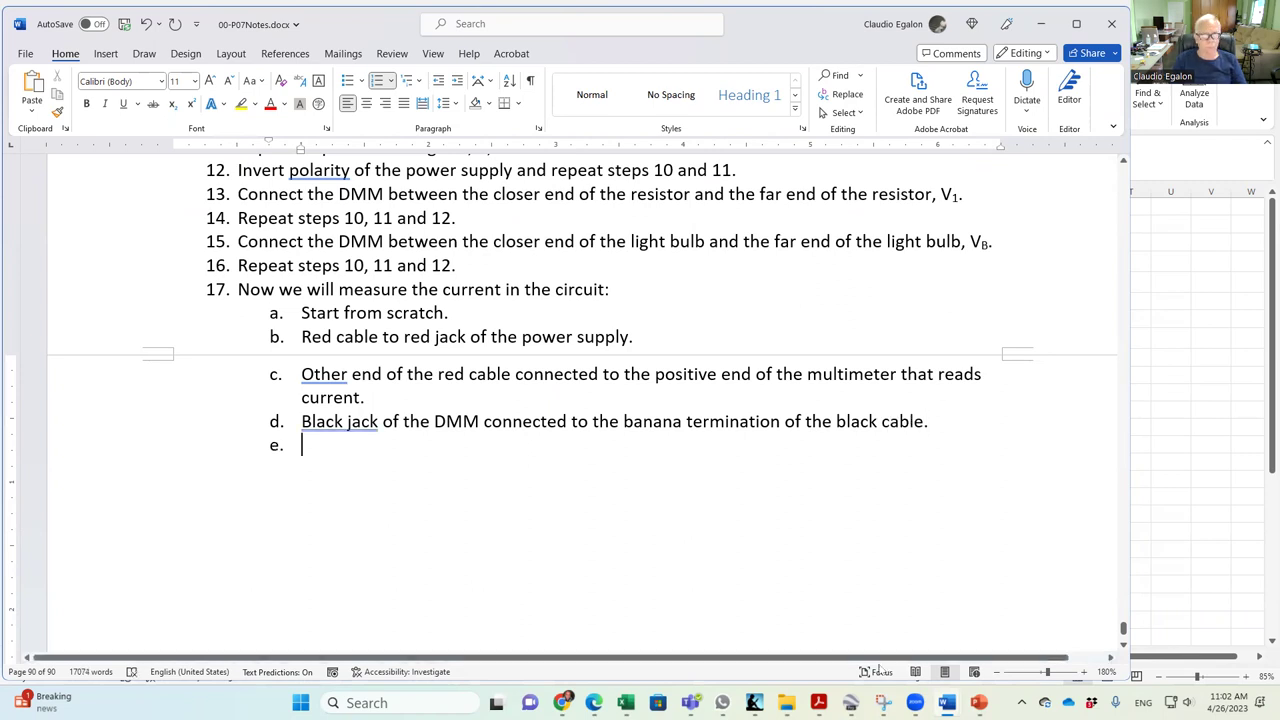
Check slide 49 in PowerPoint again and fill sub-item e in Word with "Other end of the black cable connected to the alligator clip.".
key(alt+Tab)
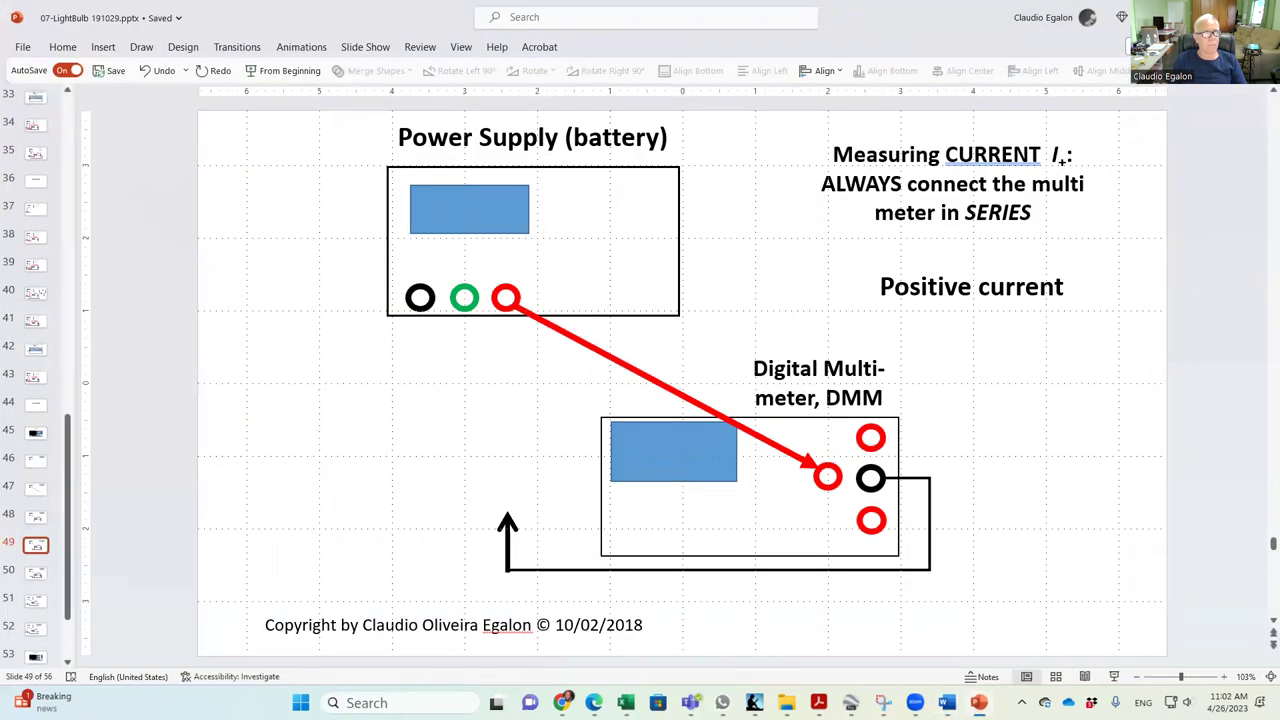
key(alt+Tab)
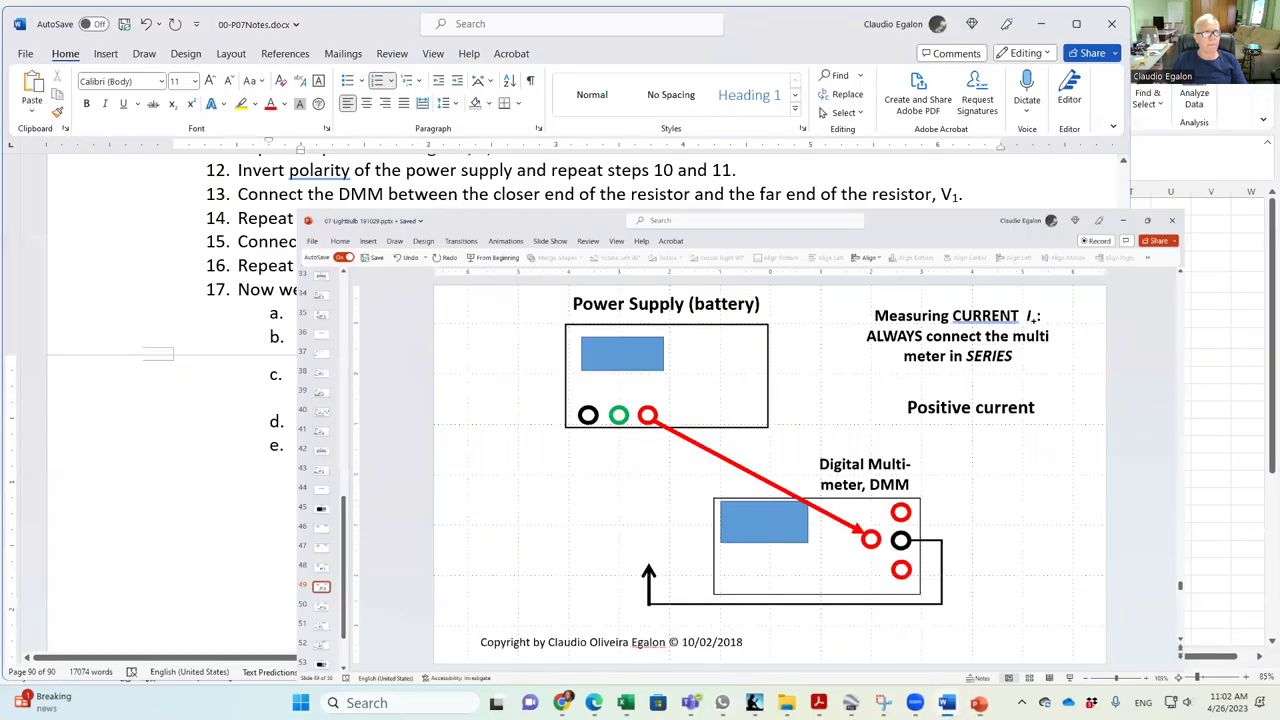
text(Other en)
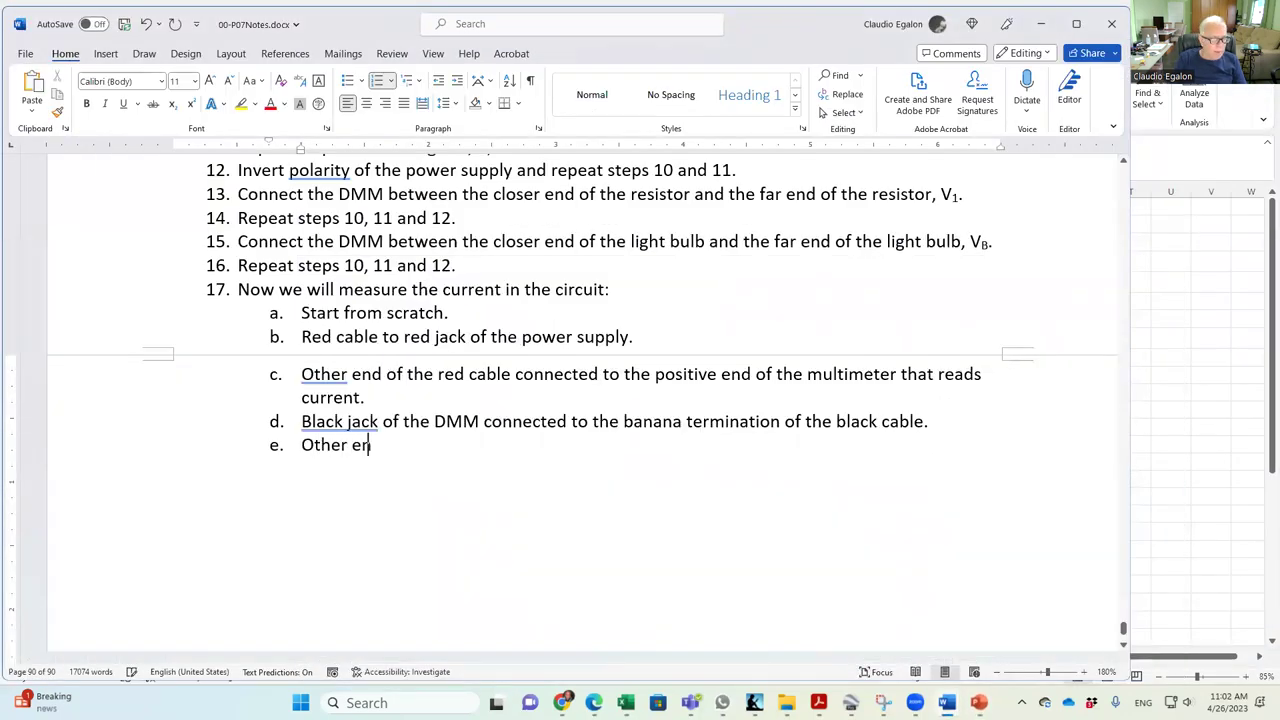
text(d of the black cable )
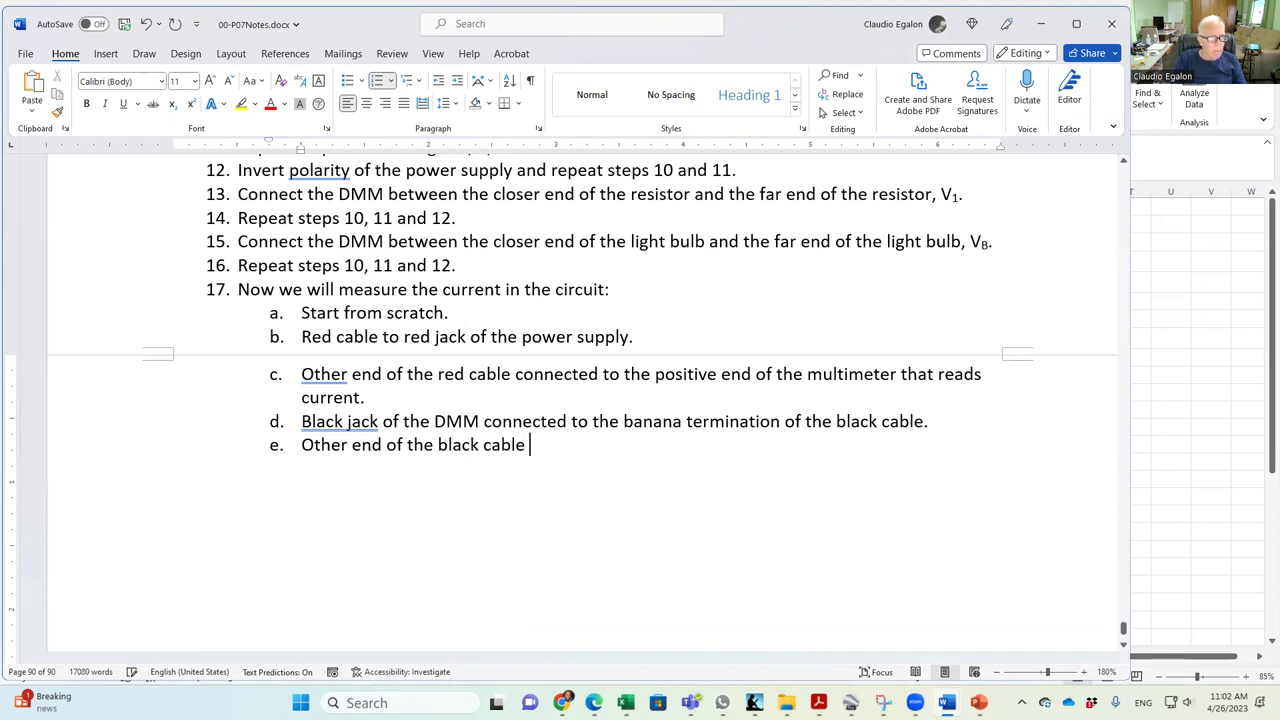
text(connected)
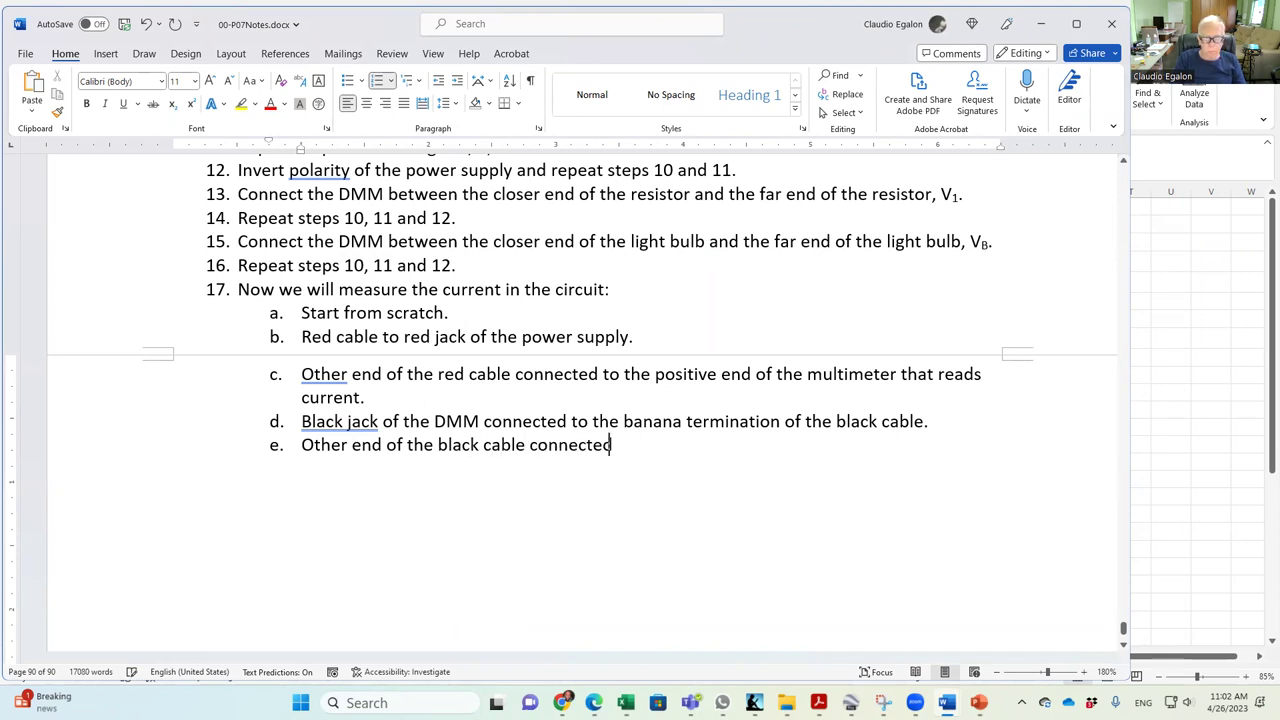
text( to the a)
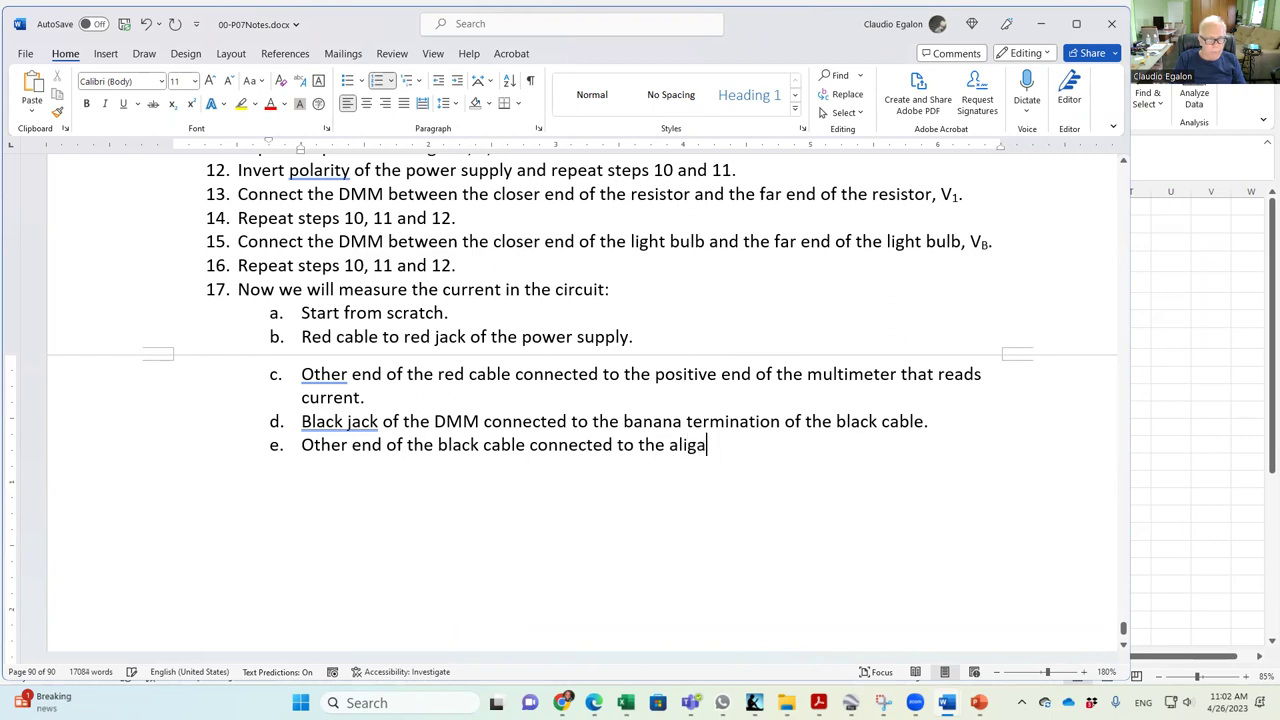
text(lligator clip.)
Start sub-item f under step 17 with "Alligator clip connected", correcting the misspelled first word.
key(Return)
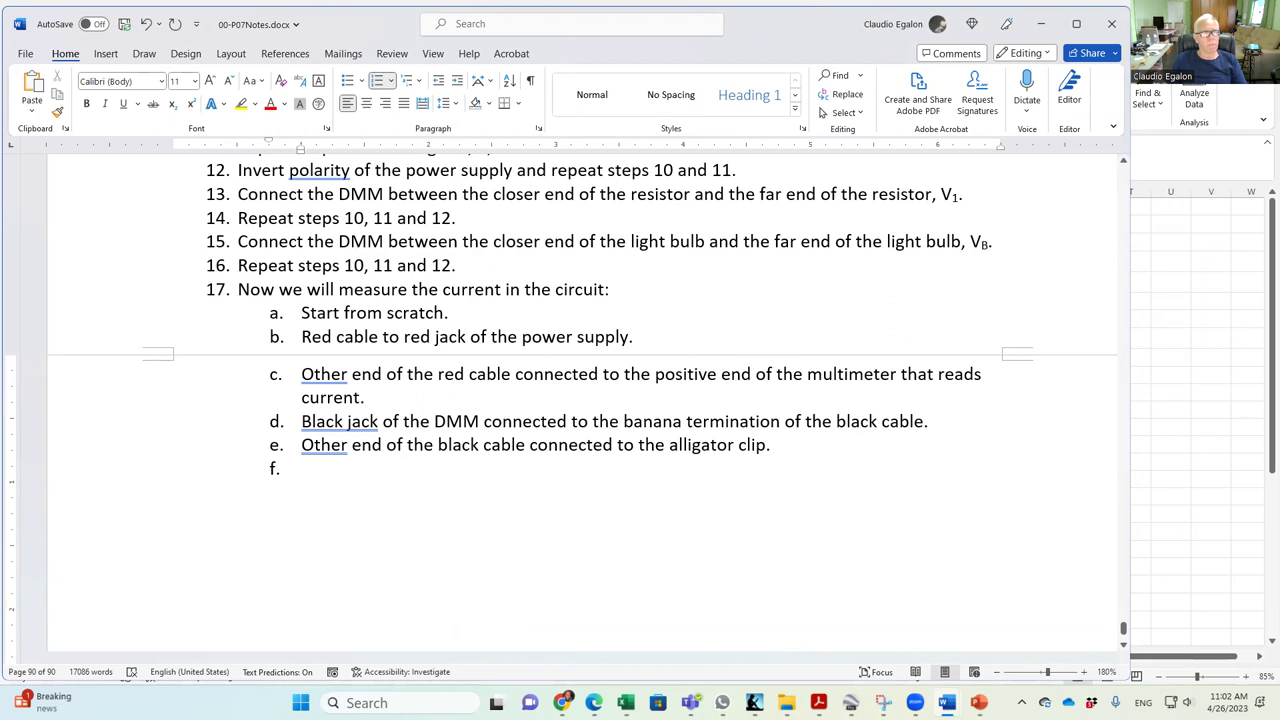
text(Aliggator )
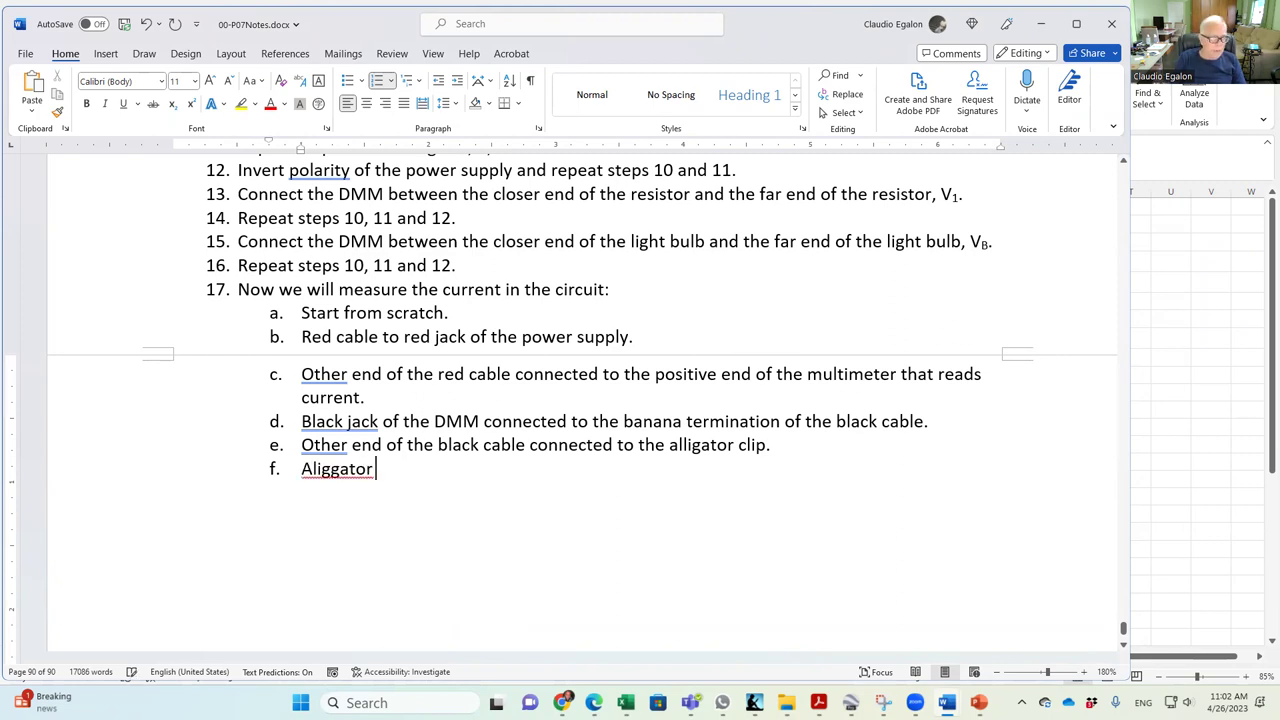
text(clip conne)
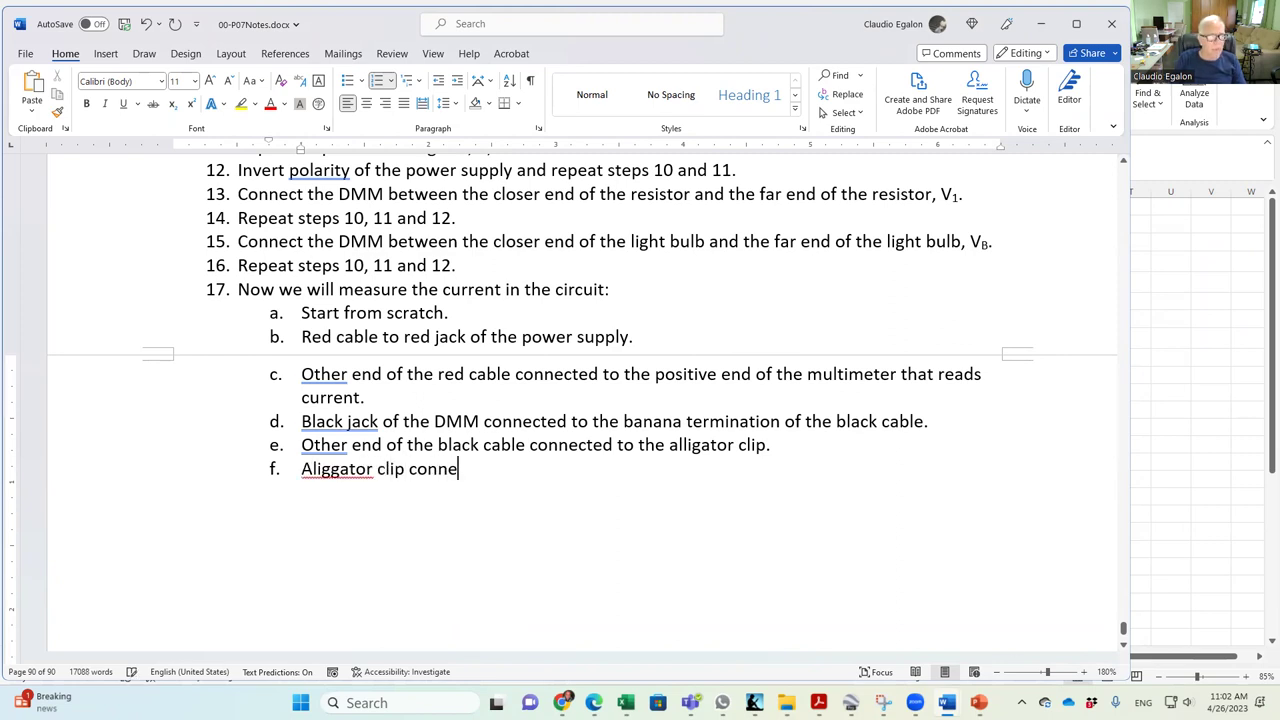
text(cted)
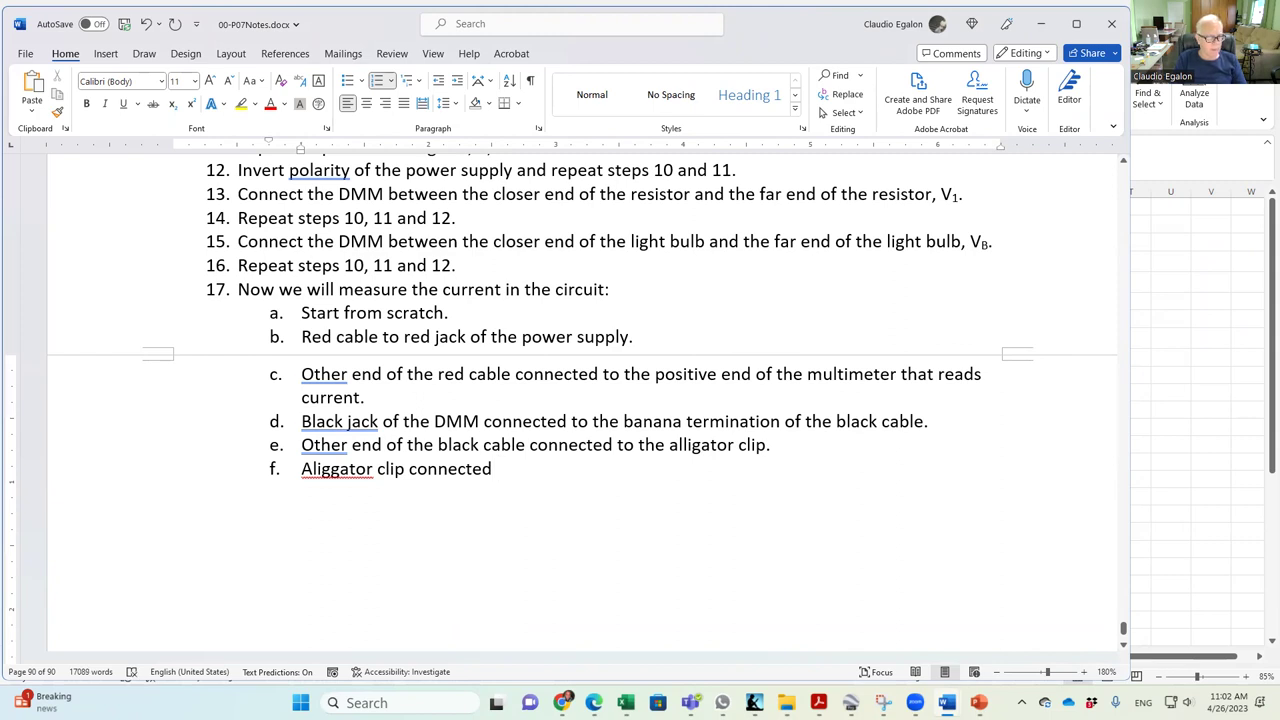
right_click(336, 469)
mouse_move(286, 254)
click(425, 256)
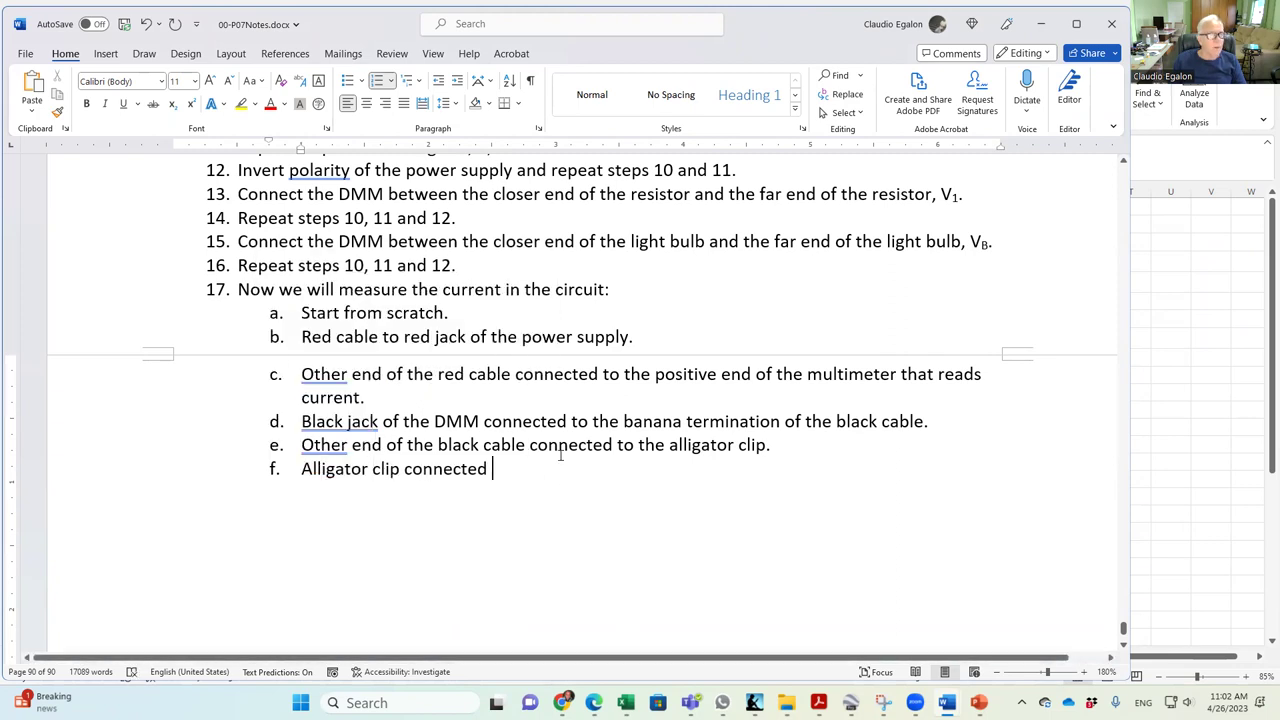
Complete sub-item f with "to near end of the resistor.", keeping a space between "the" and "resistor".
text(t)
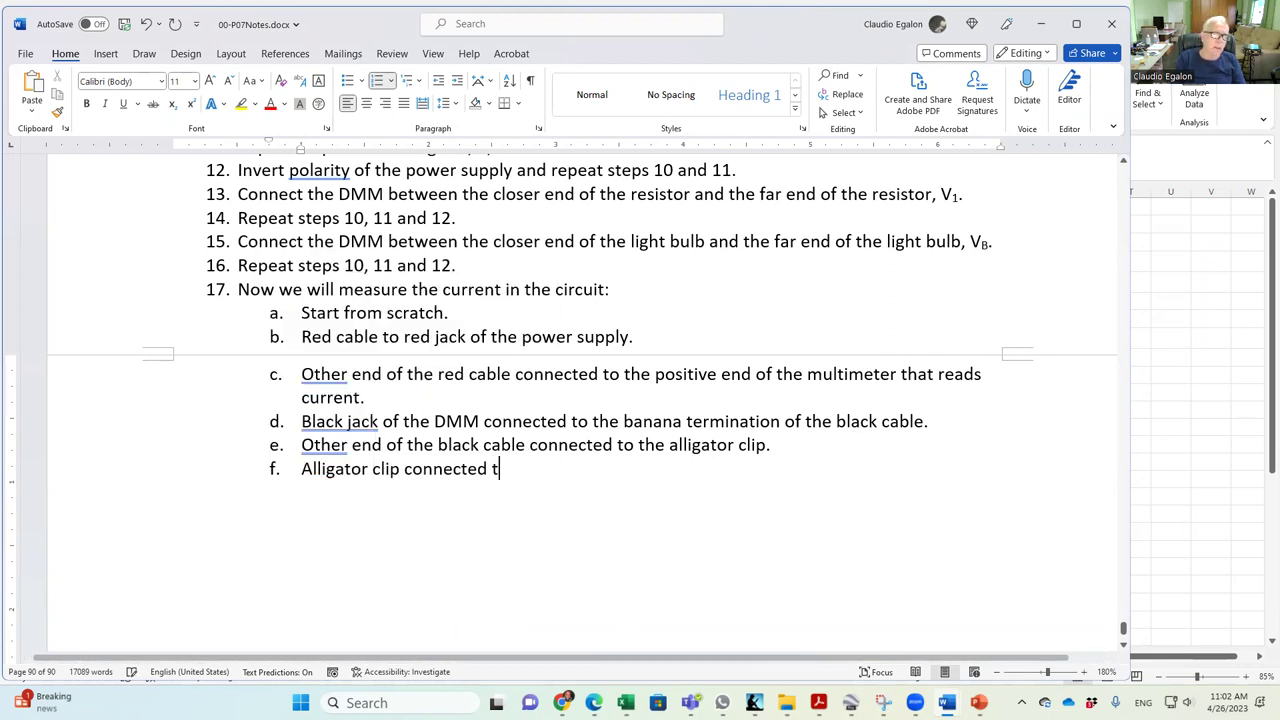
text(o near en)
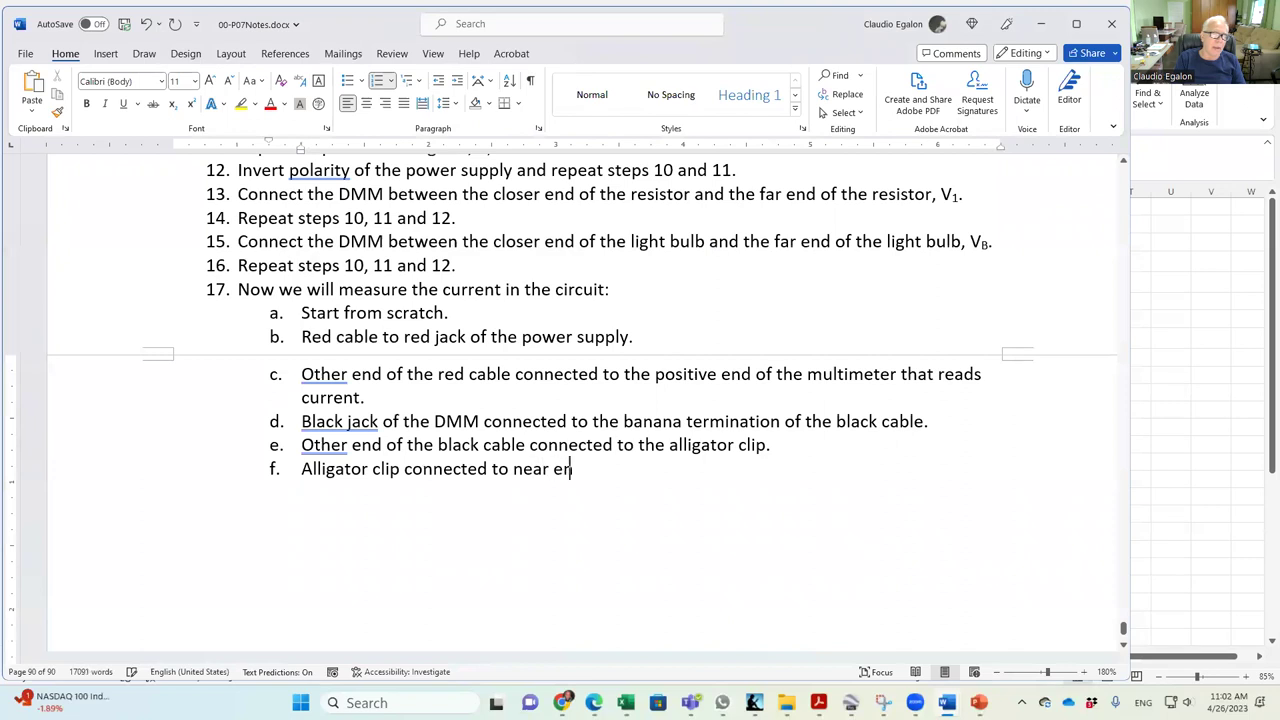
text(d of theresistor.)
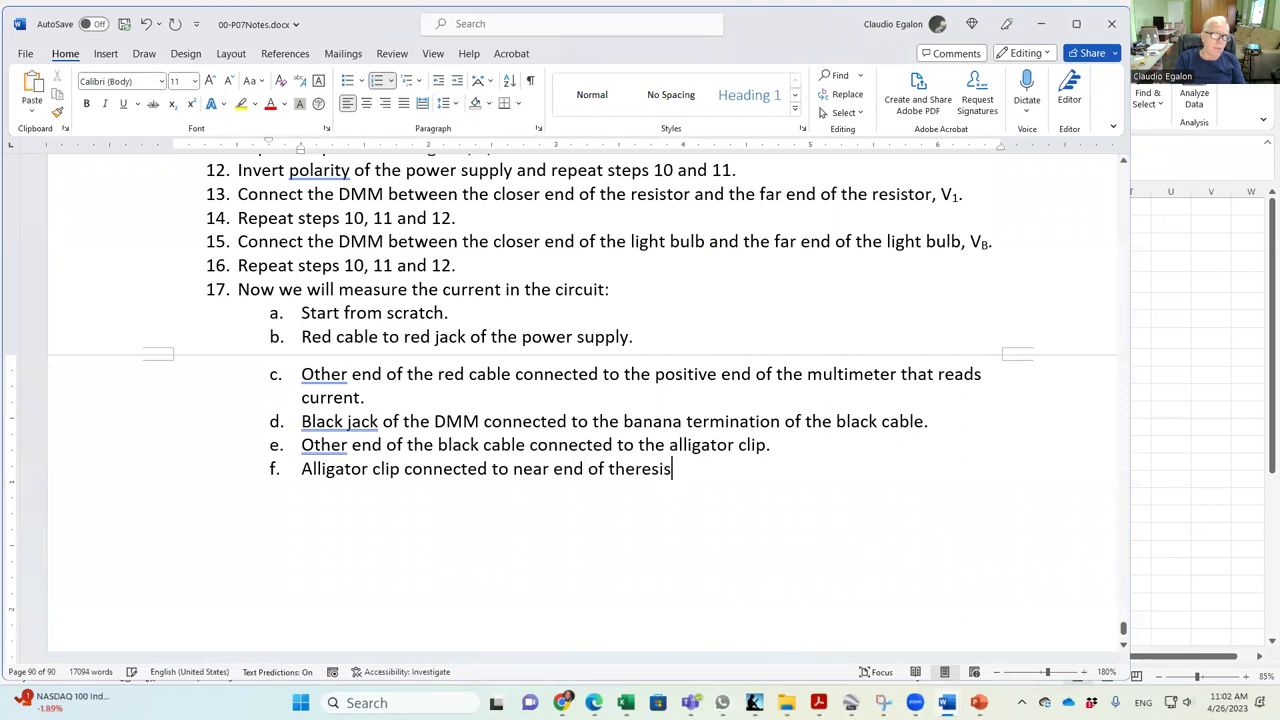
key(Left)
key(Left)
key(Left)
key(Left)
key(Left)
key(Left)
key(Left)
key(Left)
key(Left)
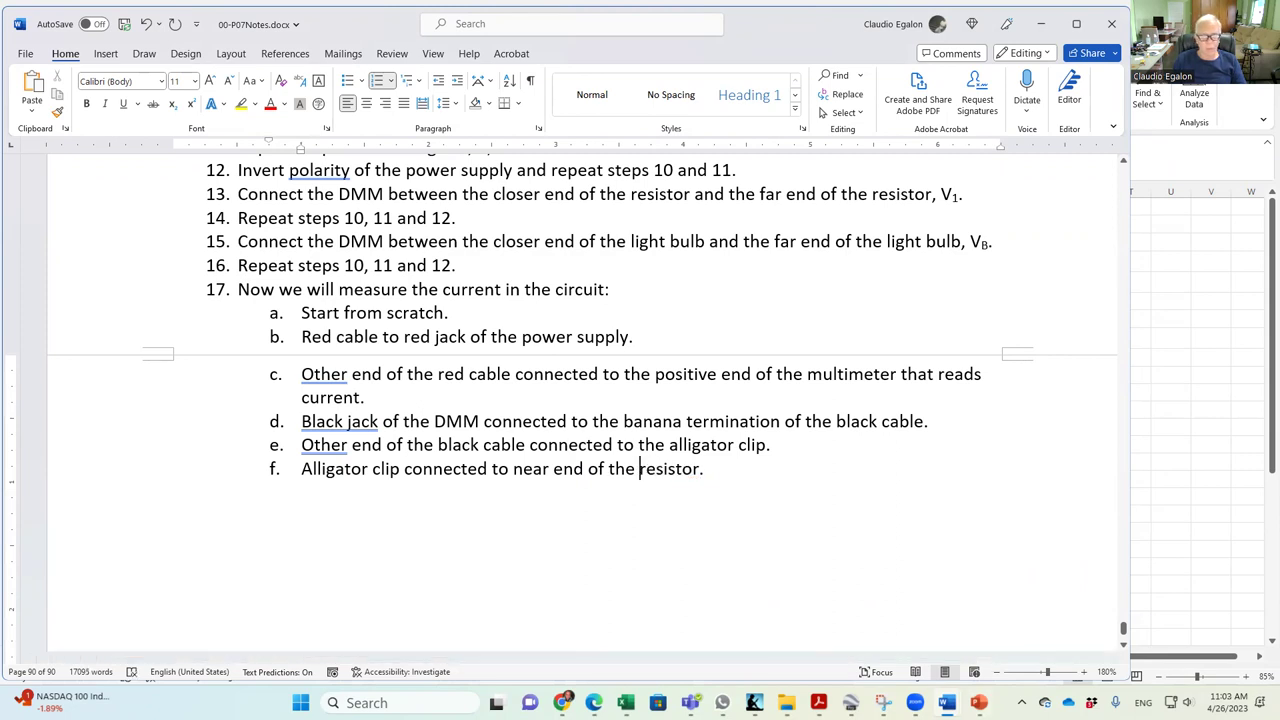
Check slides 50 and 51 in PowerPoint, and in the Word notes add sub-item g "Resistor in series with light bulb.".
key(alt+Tab)
click(929, 531)
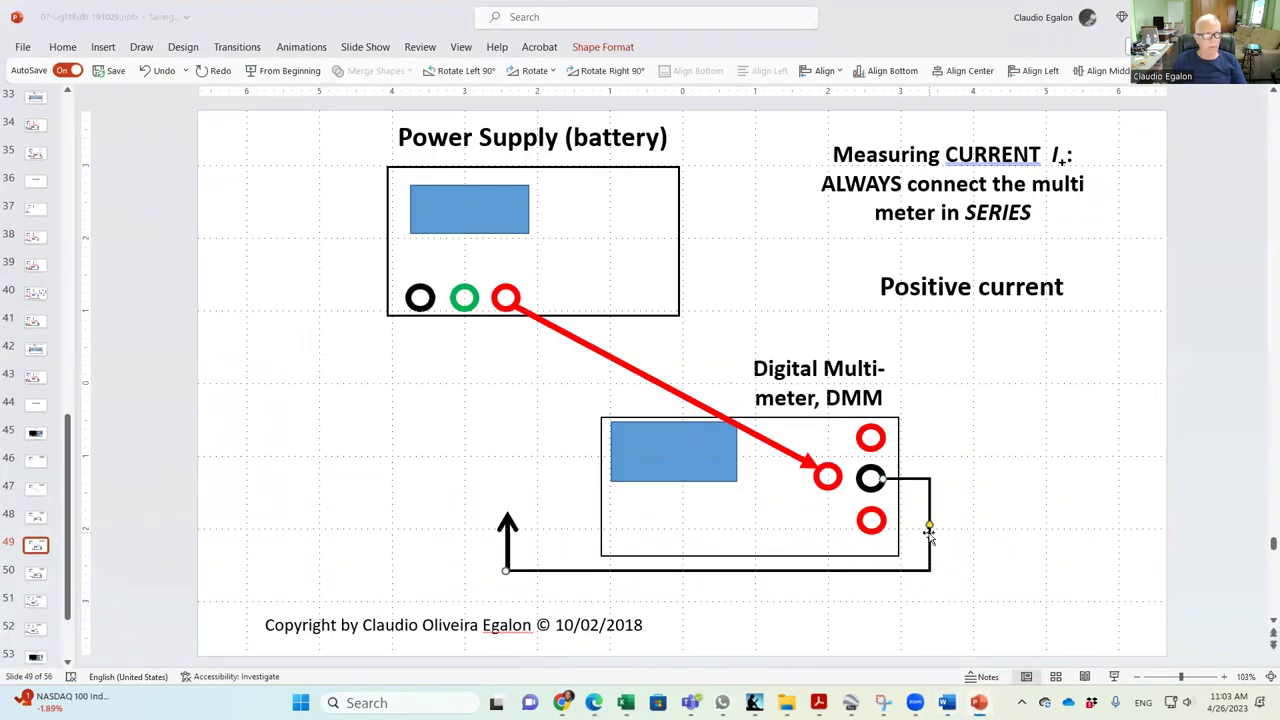
key(Page_Down)
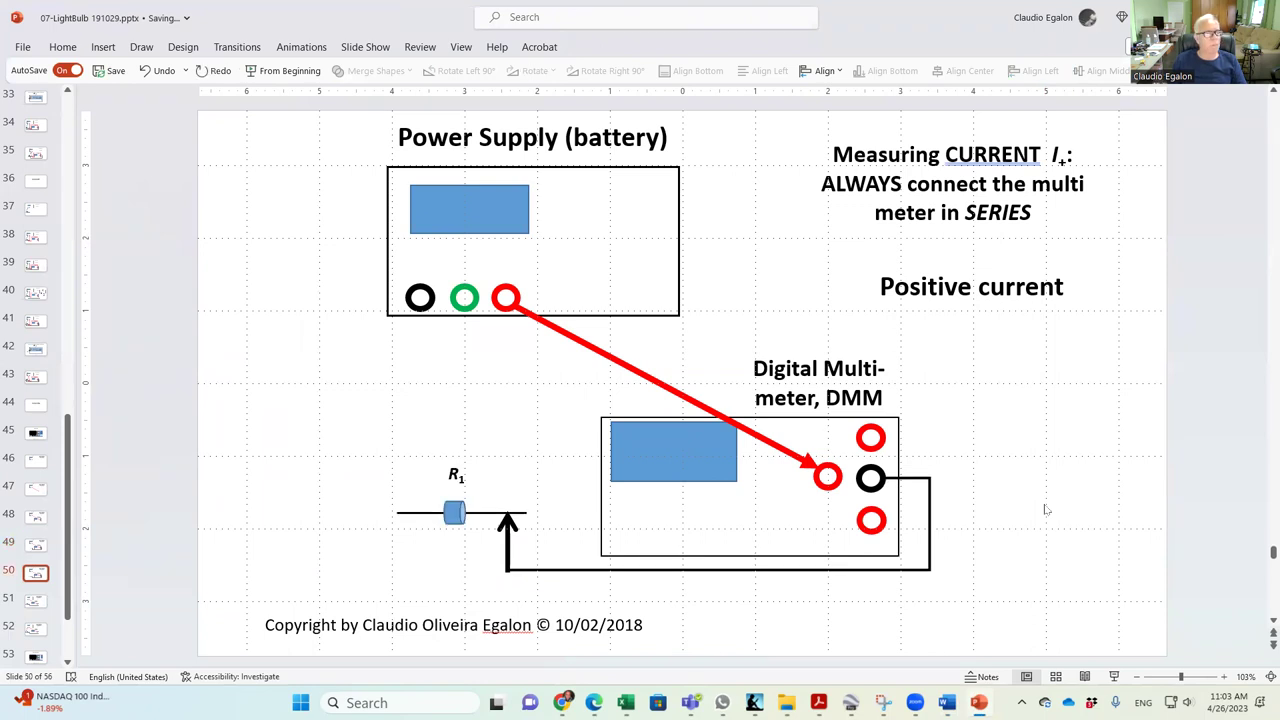
key(Page_Down)
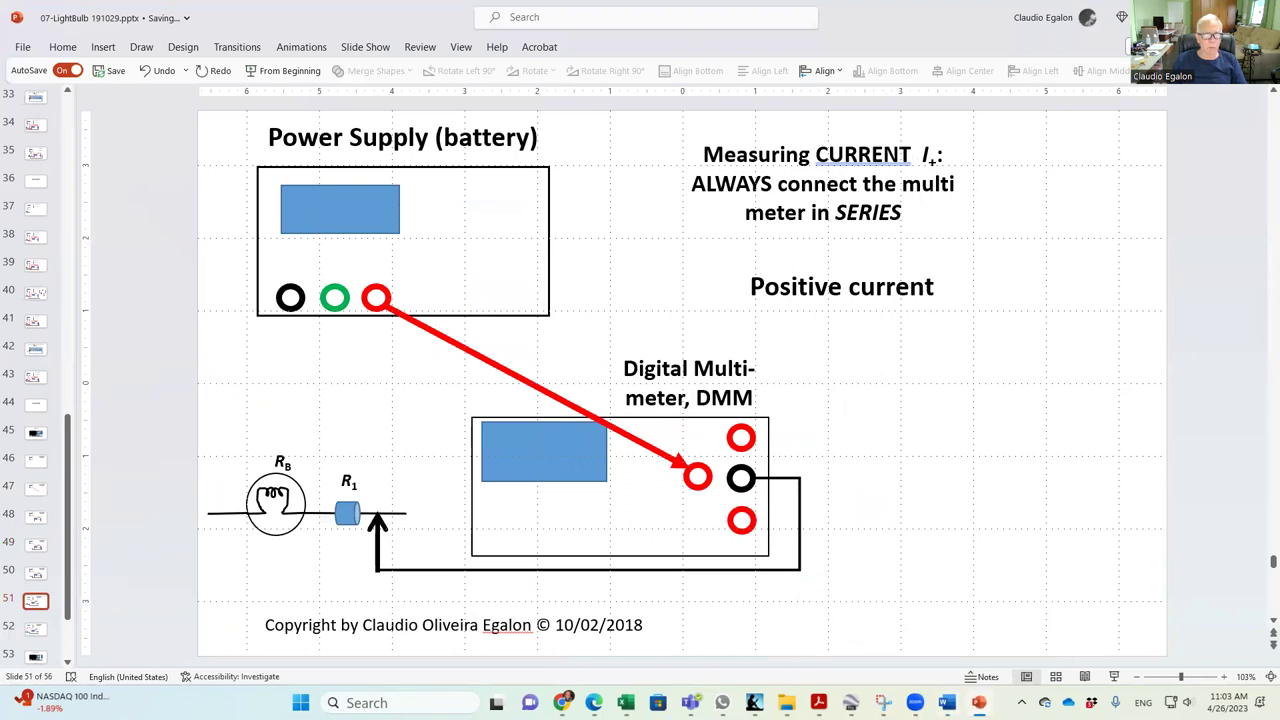
click(947, 703)
click(758, 477)
key(Return)
text(Resistor)
key(BackSpace)
key(BackSpace)
key(BackSpace)
text(stor in s)
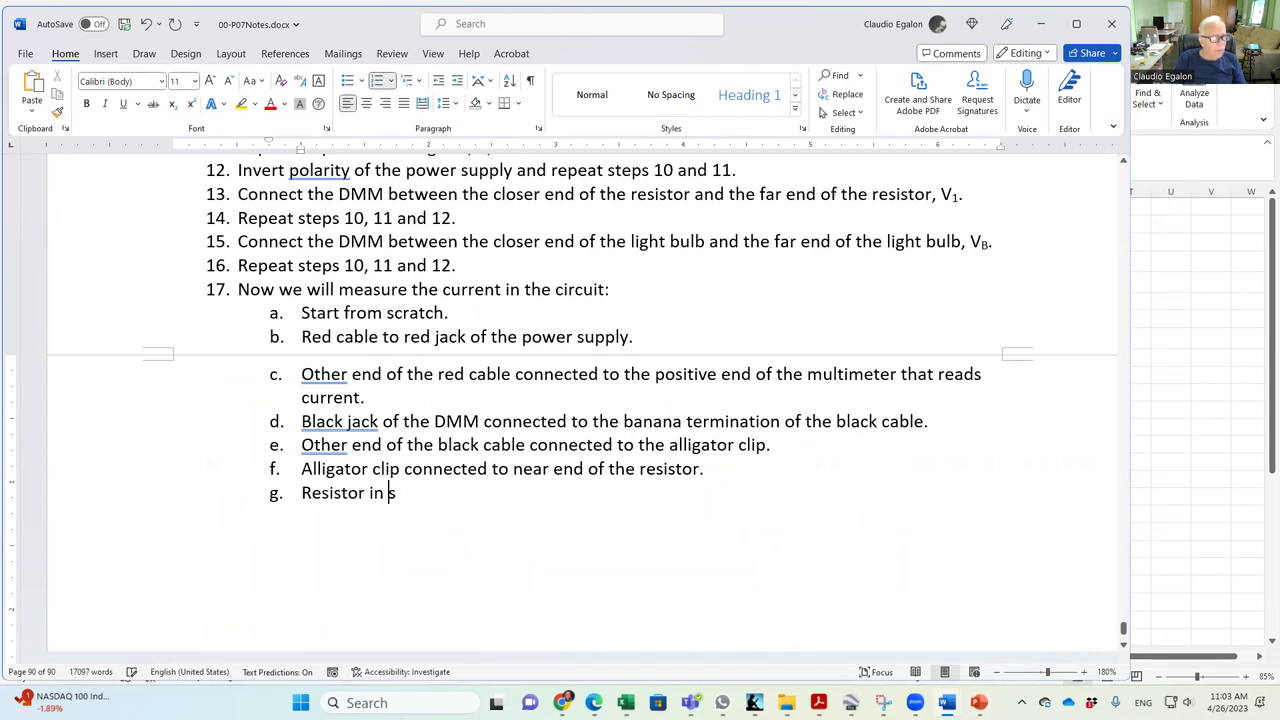
text(eries with light bul)
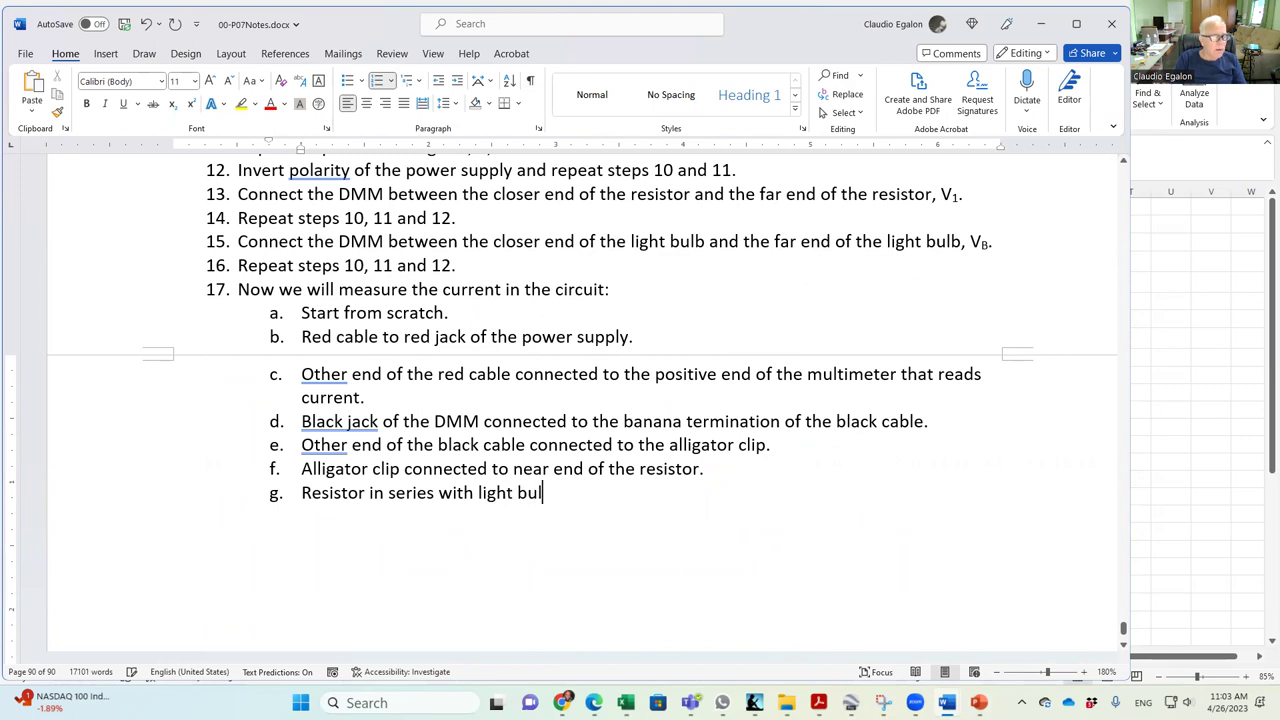
text(b.)
key(Return)
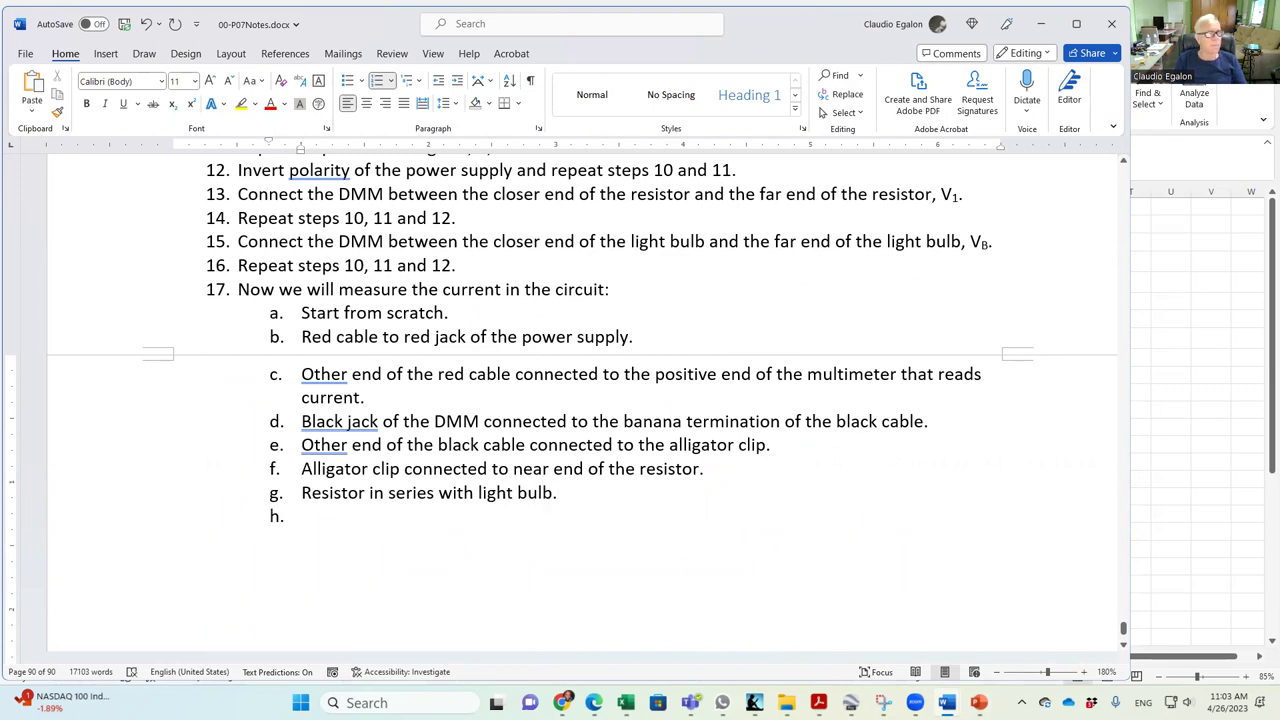
Fill sub-item h with "Far end of light bulb connected to the black cable." and start sub-item i.
text(Far)
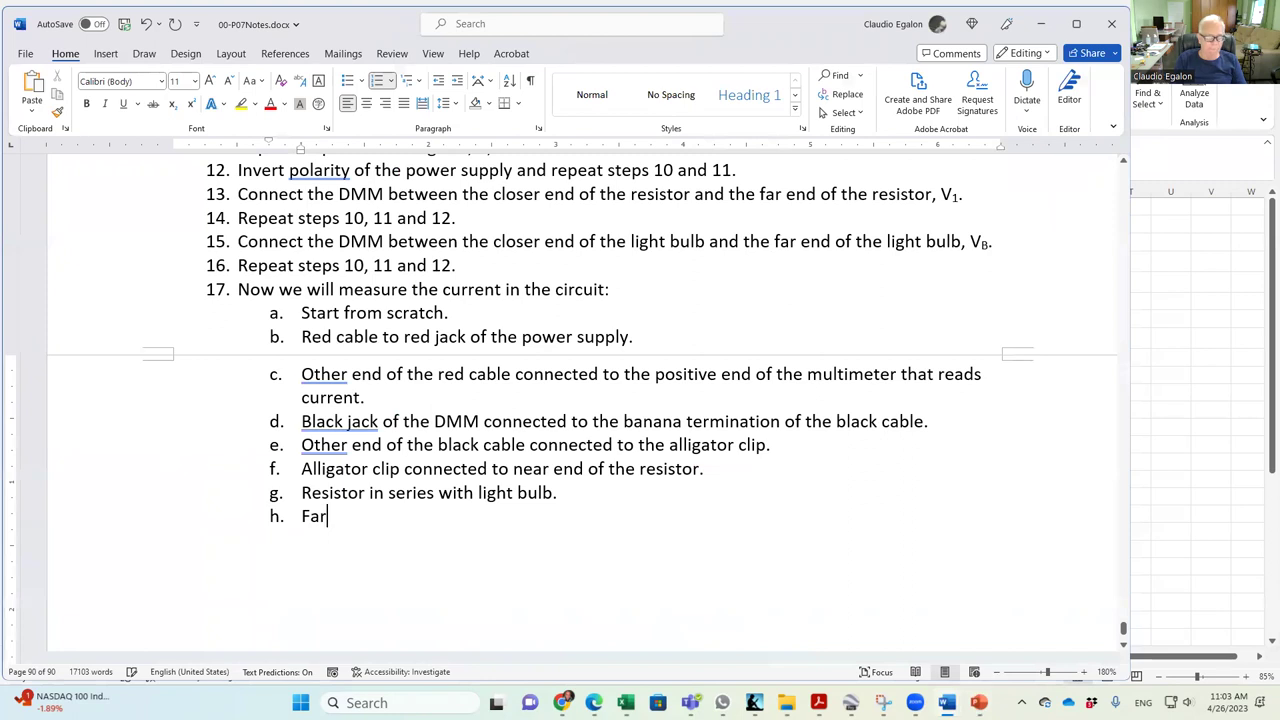
text( end of light )
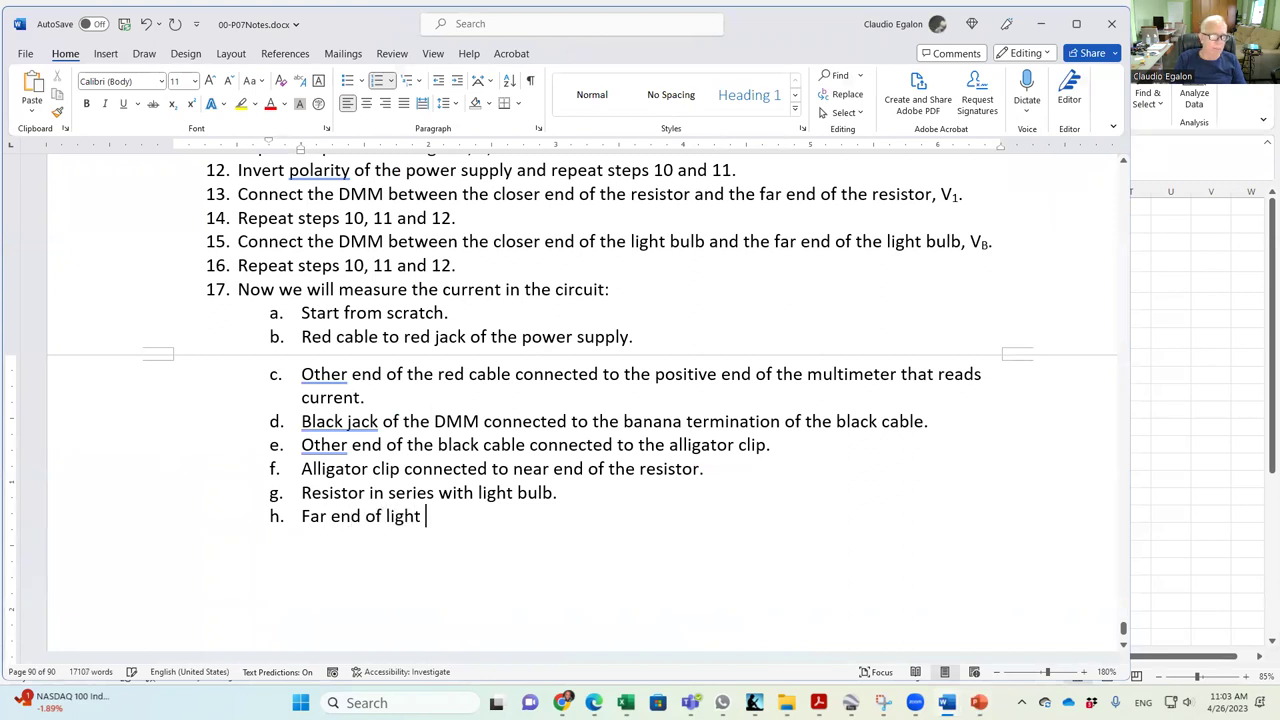
text(bulb connected)
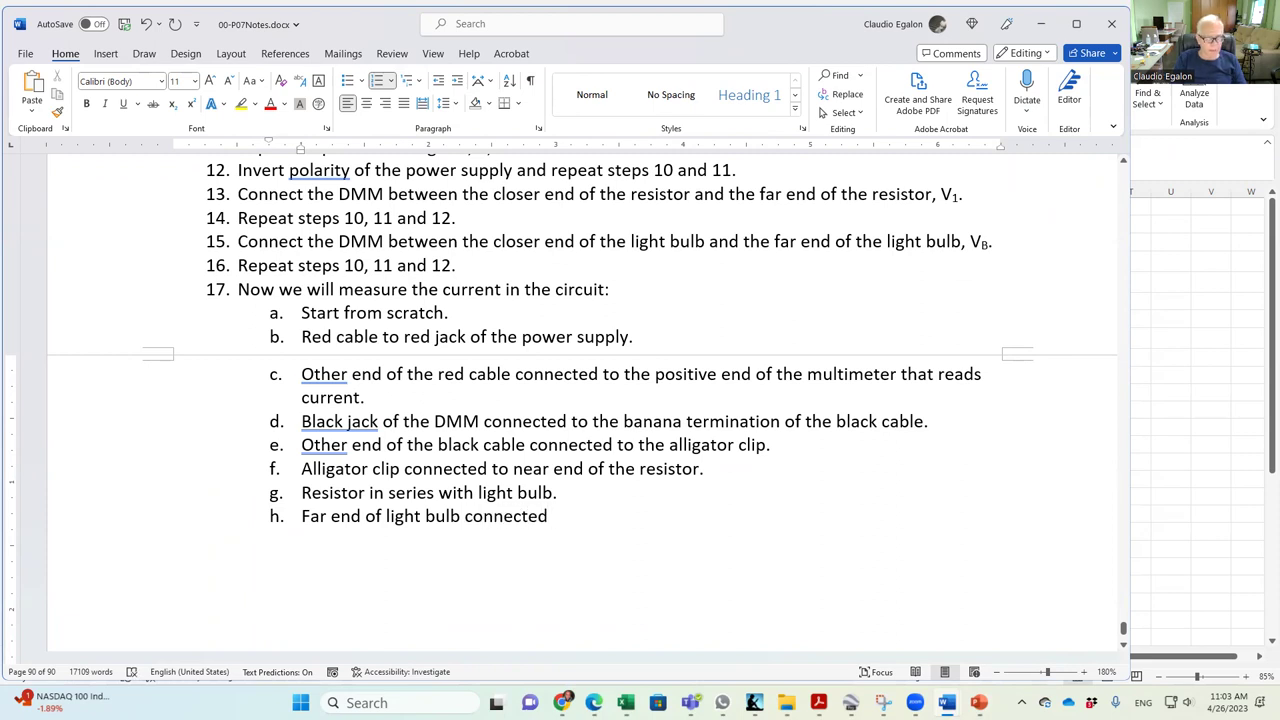
text( to the black cable.)
key(BackSpace)
text(e.)
key(Return)
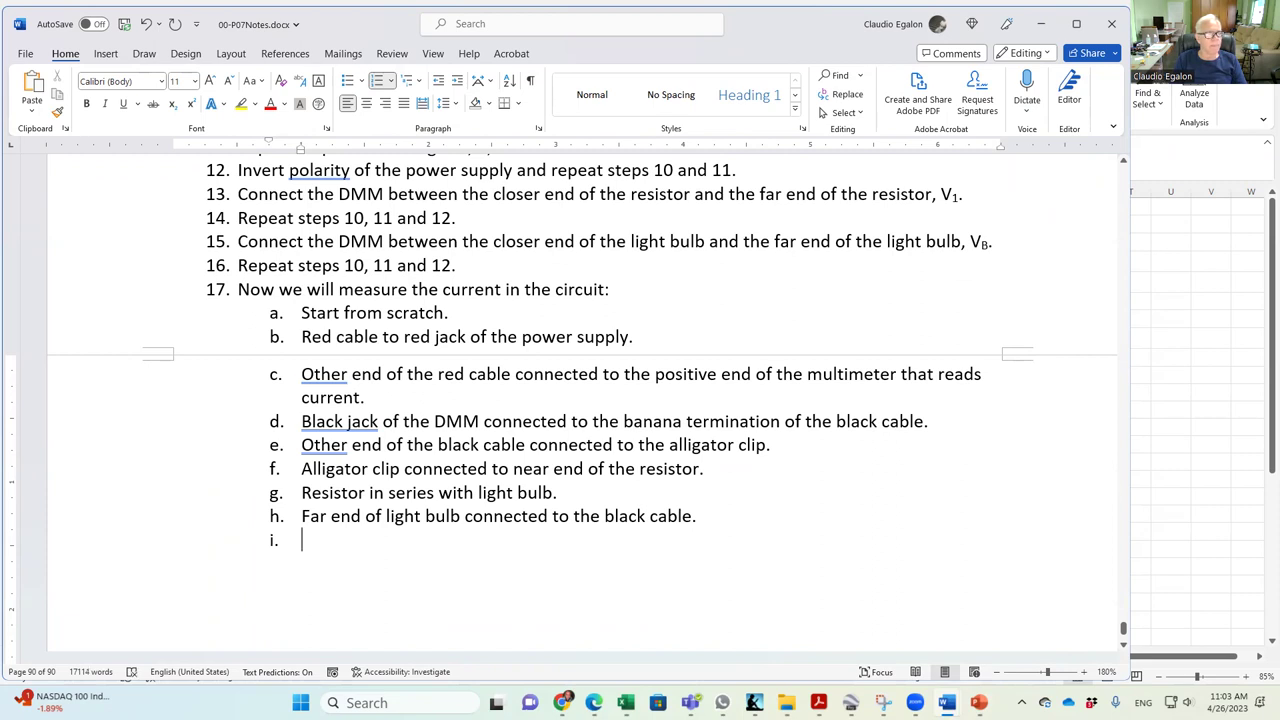
Fill sub-item i with "Other end of the black cable connected to the black jack of the DMM." and start sub-item j.
text(Other end )
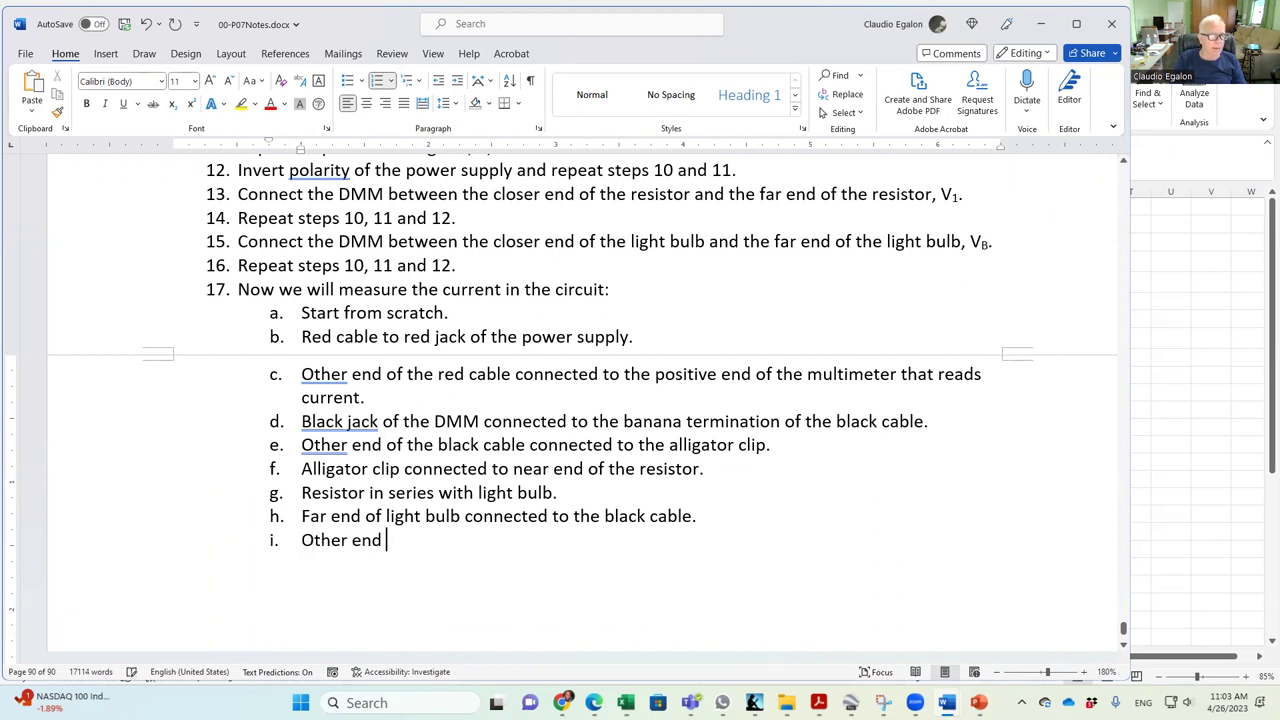
text(of the black )
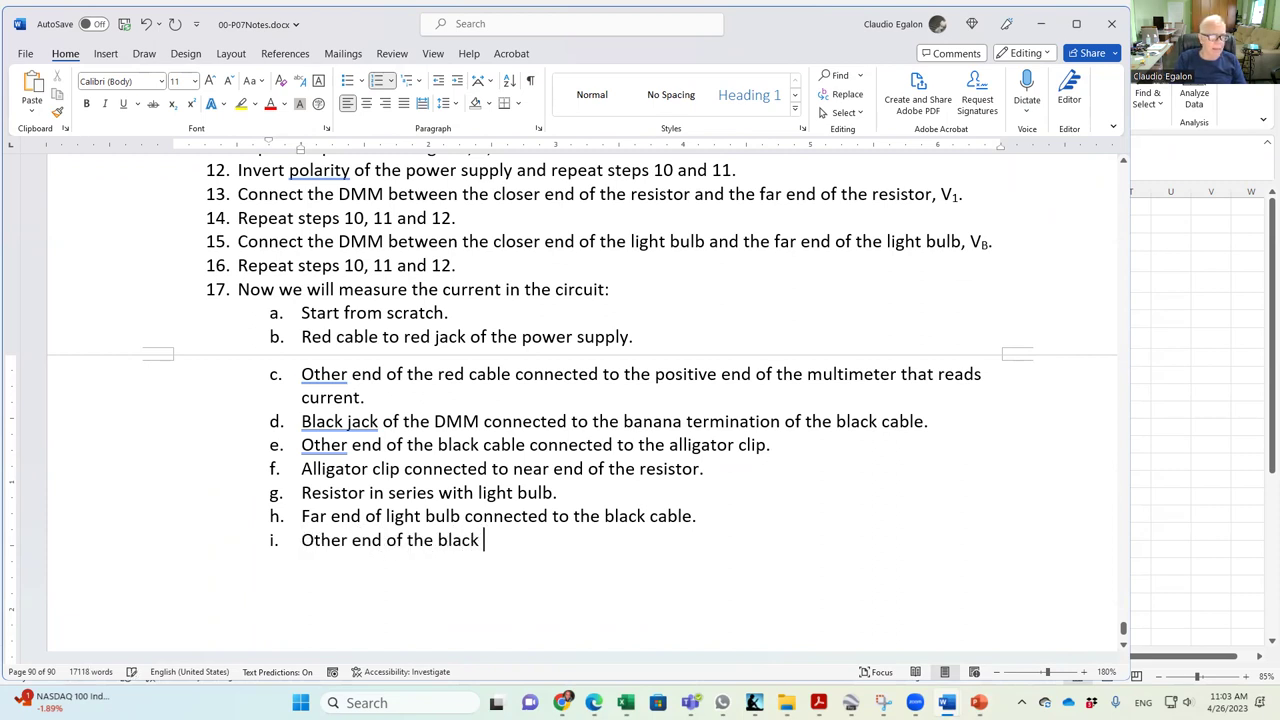
text(cable t)
key(BackSpace)
text(connected to the )
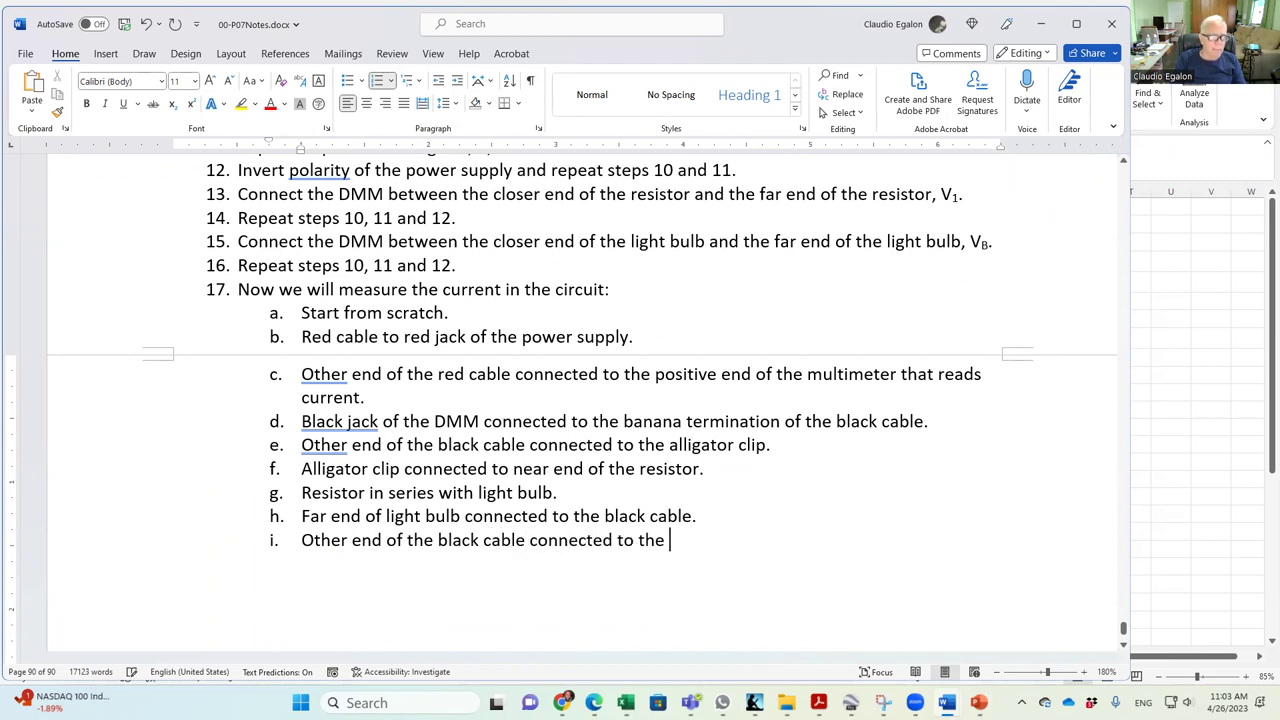
text(black jack of the DMM.)
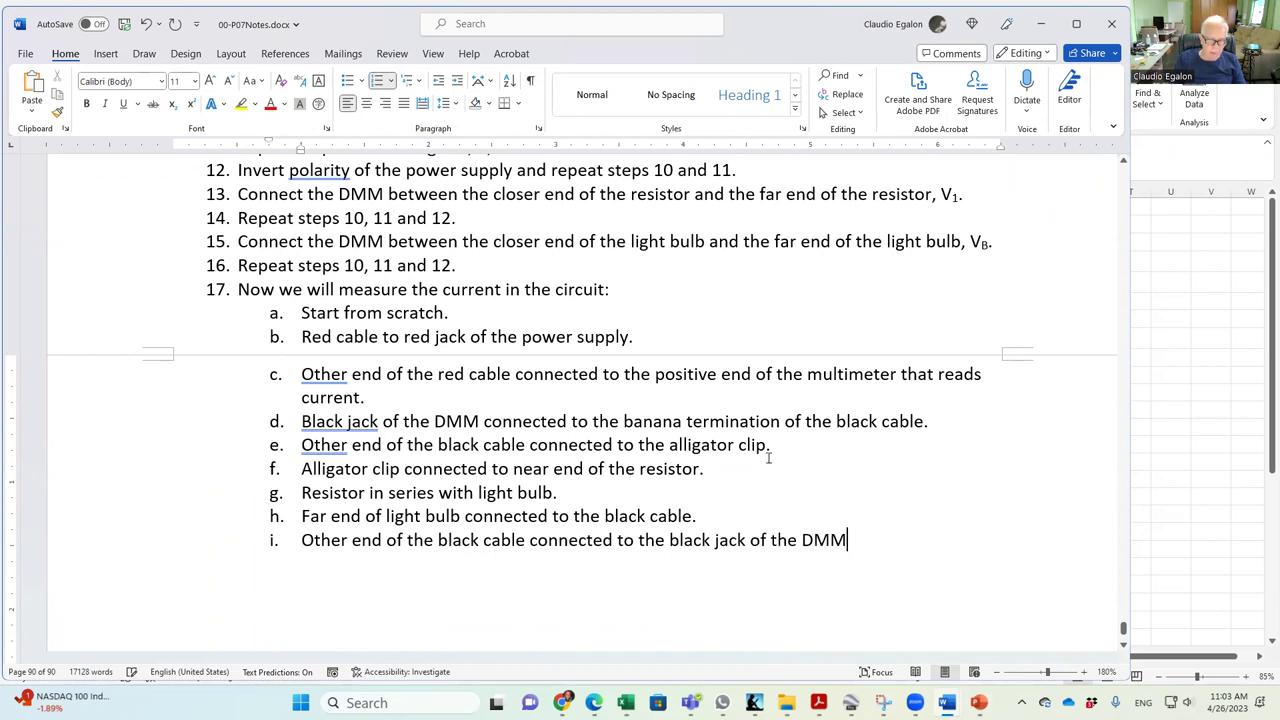
key(Return)
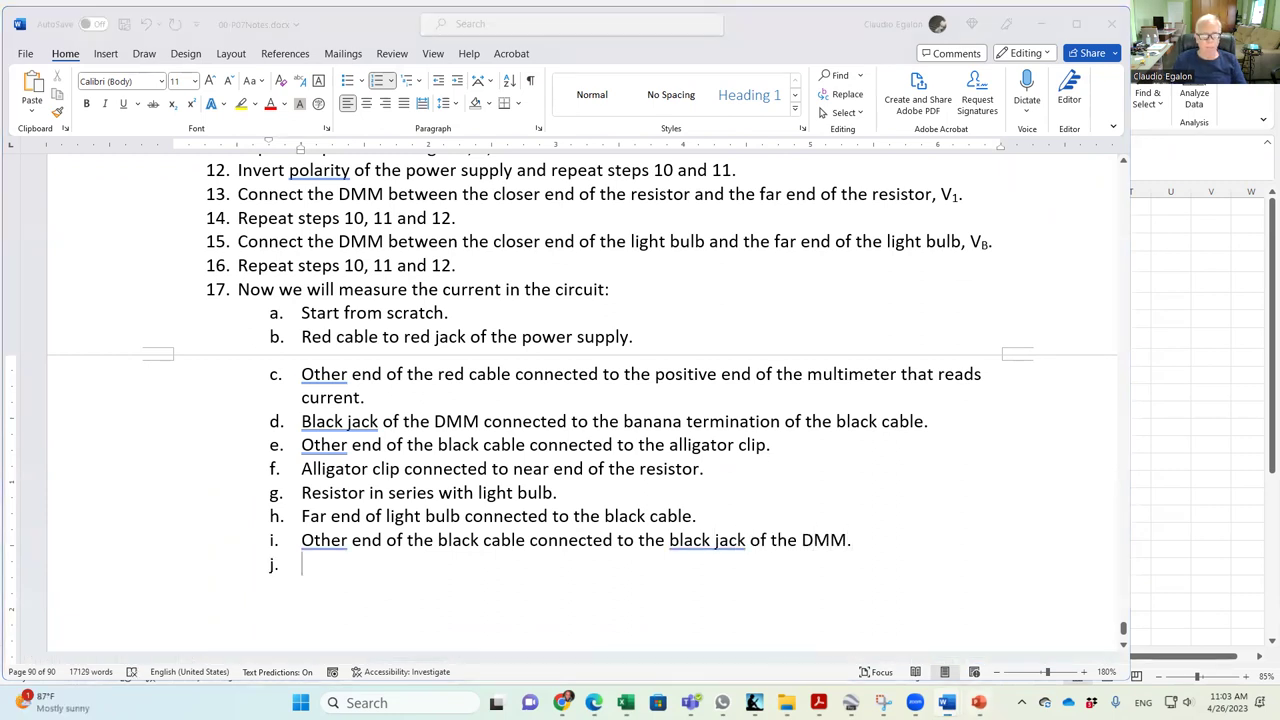
Switch to PowerPoint and review slides 52 to 56 on the current-measurement wiring and multimeter settings.
click(979, 702)
key(Page_Down)
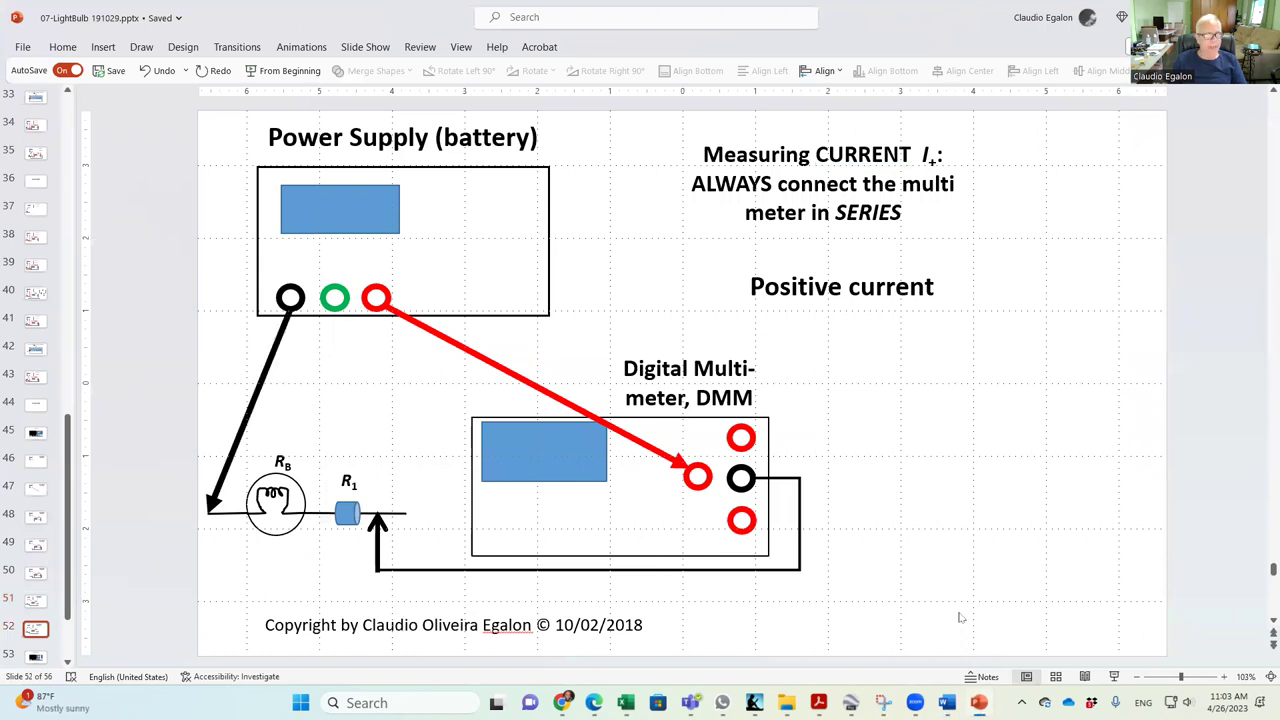
key(Page_Down)
key(Page_Up)
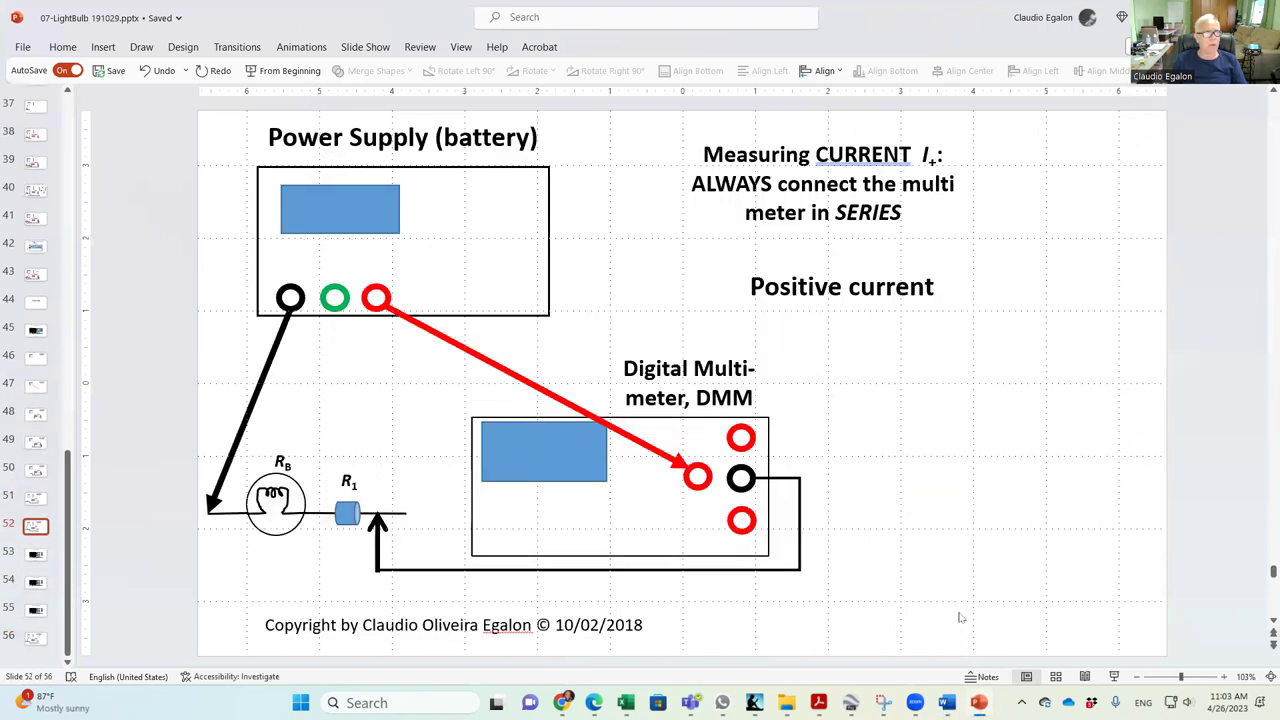
key(Page_Down)
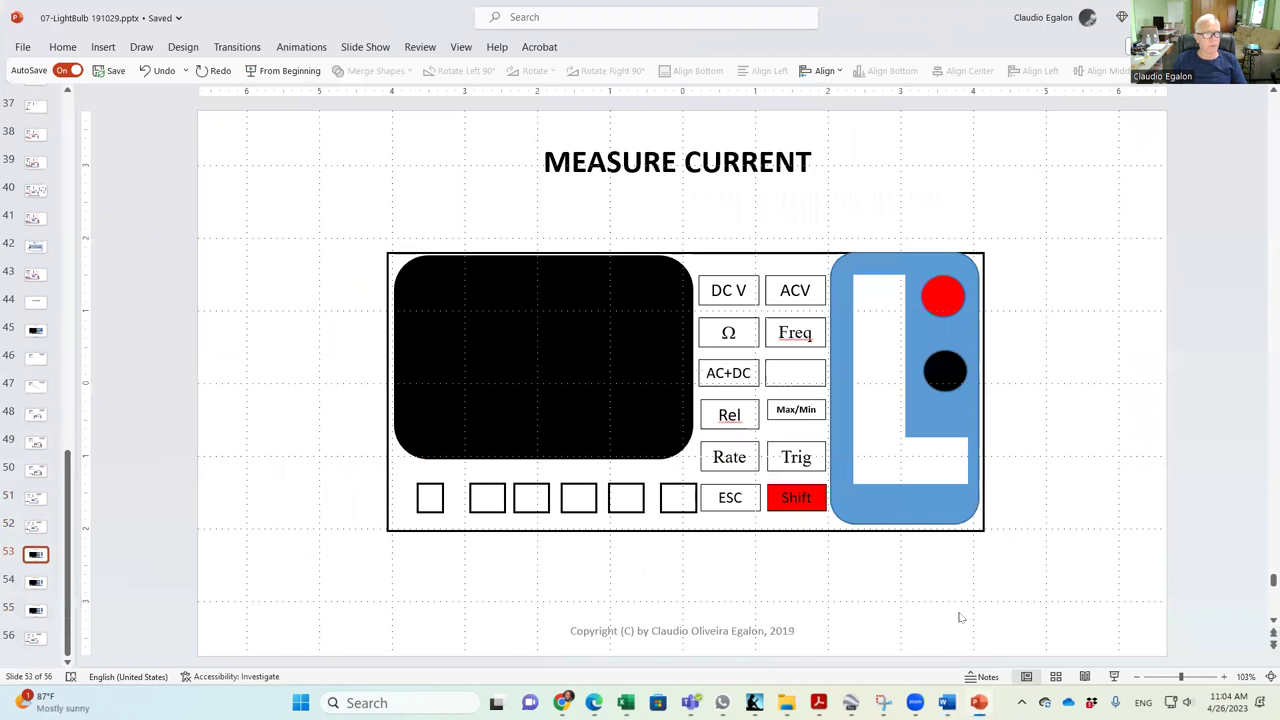
key(Page_Up)
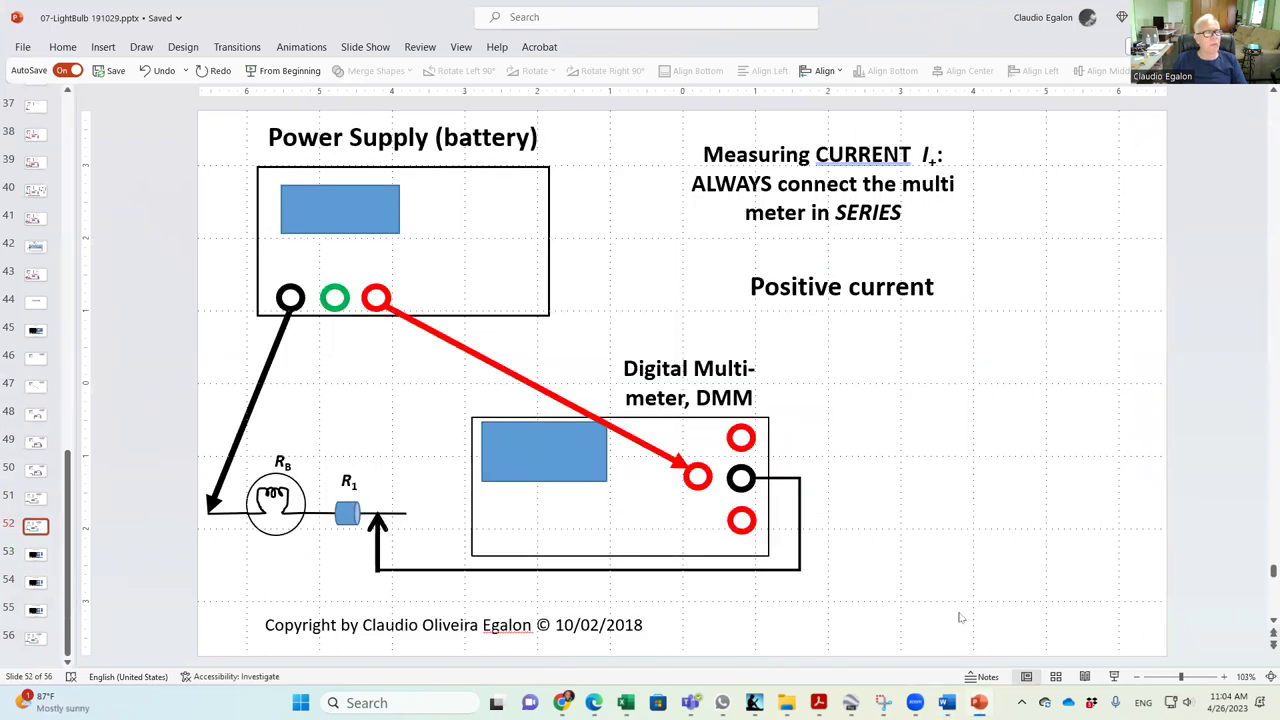
key(Page_Down)
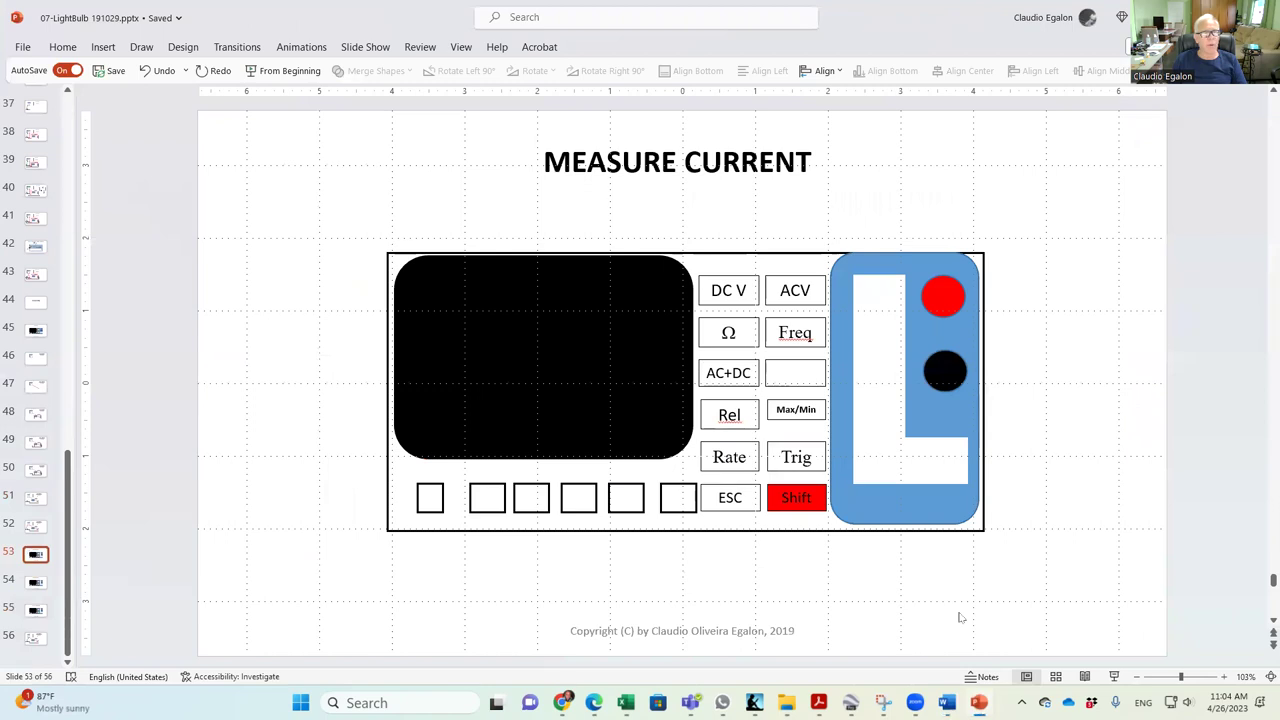
key(Page_Down)
key(Page_Down)
key(Page_Down)
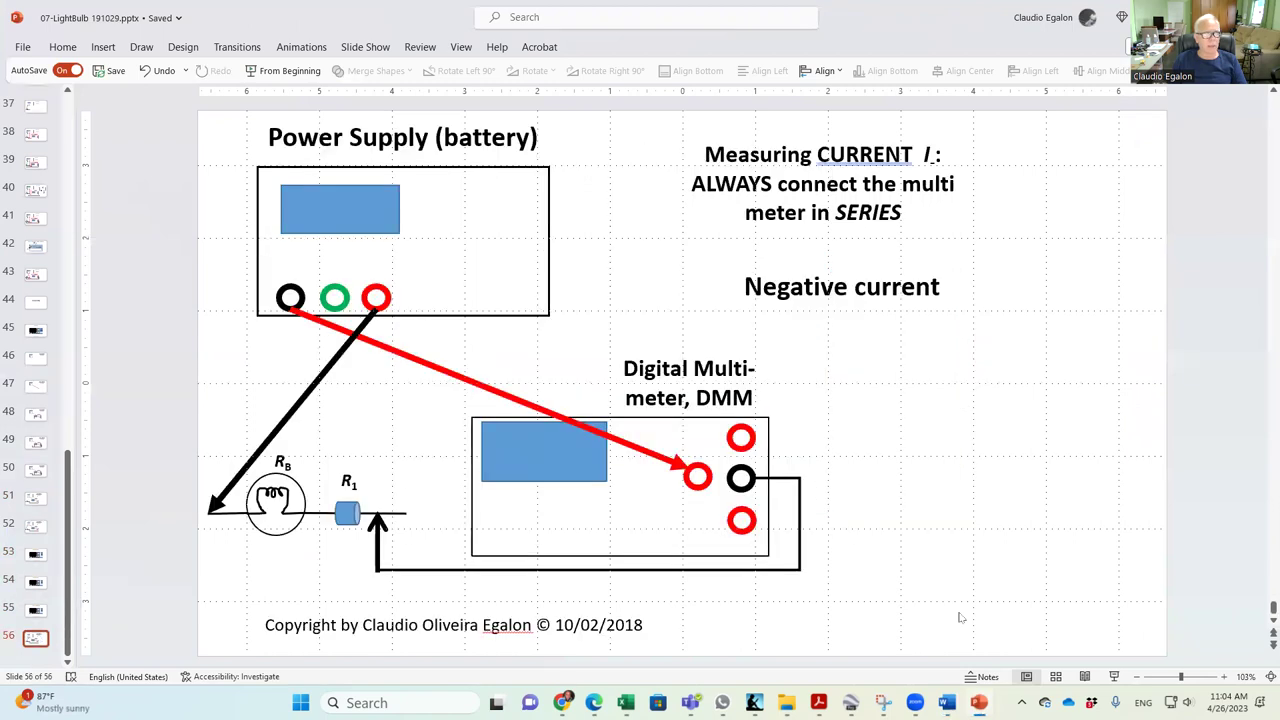
key(Page_Up)
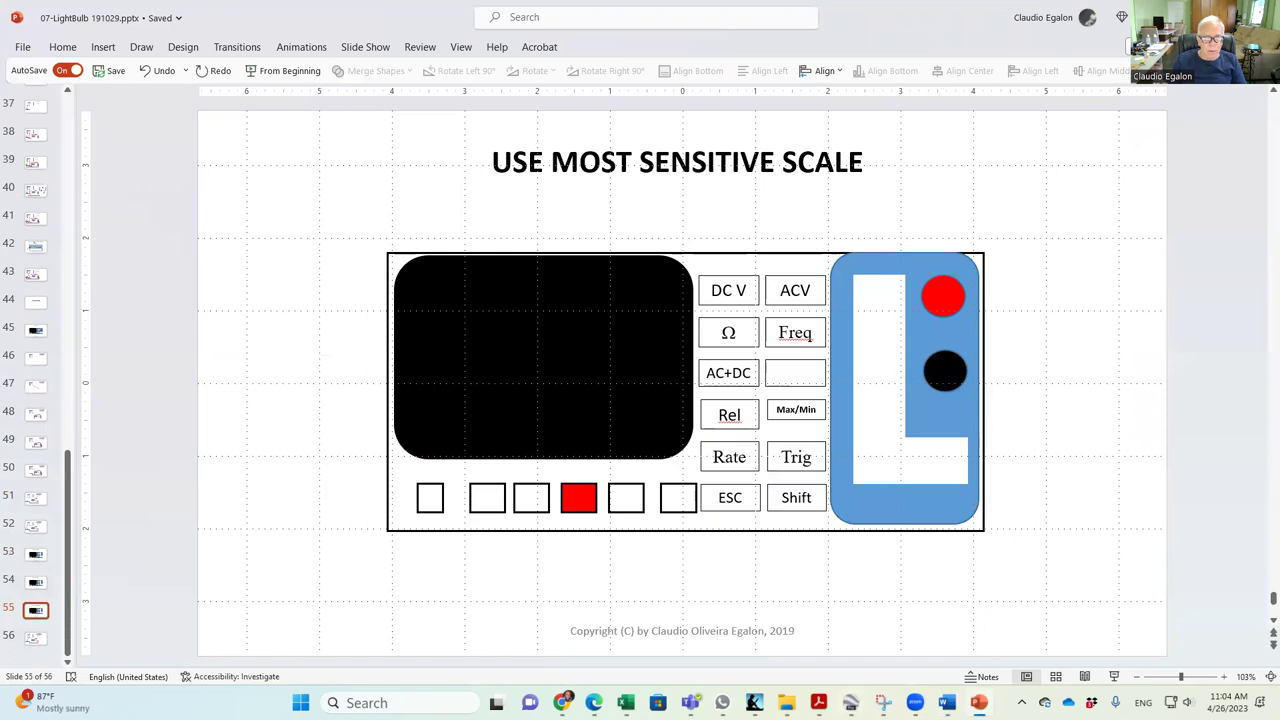
Switch back to the Word notes and fill sub-item j with "Repeat steps 10, 11 and 12.".
key(alt+Tab)
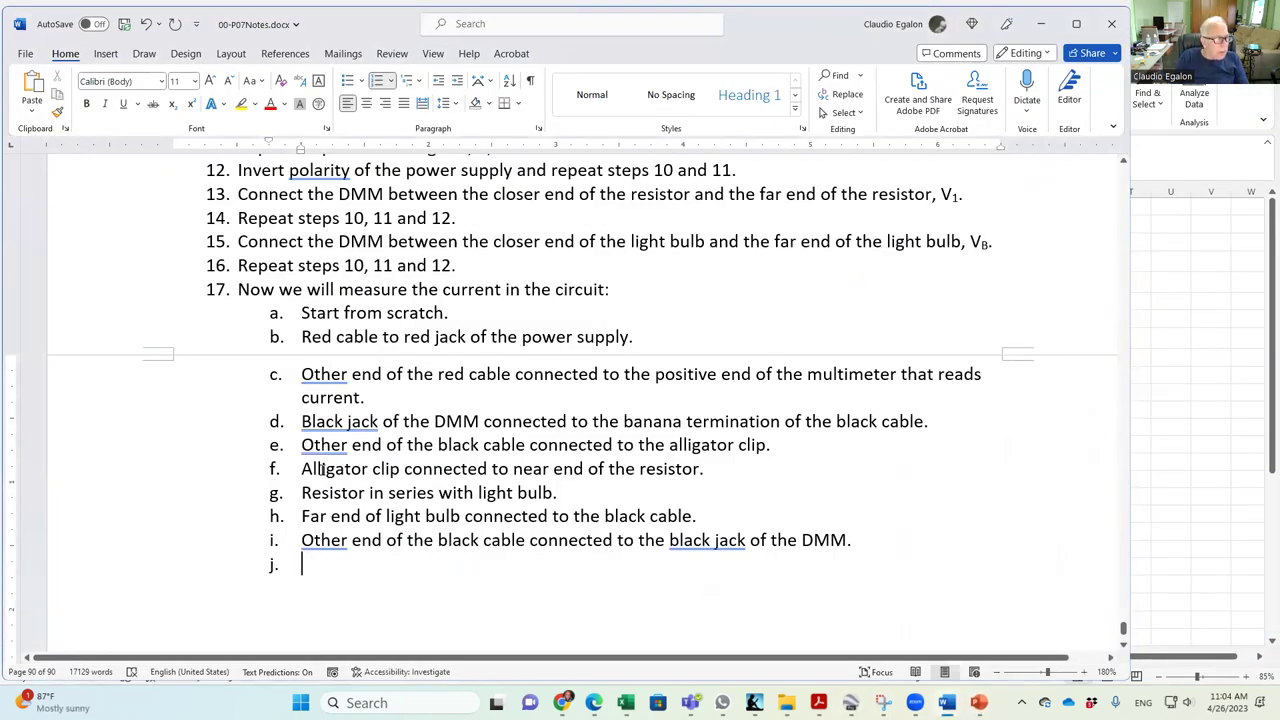
text(Repea)
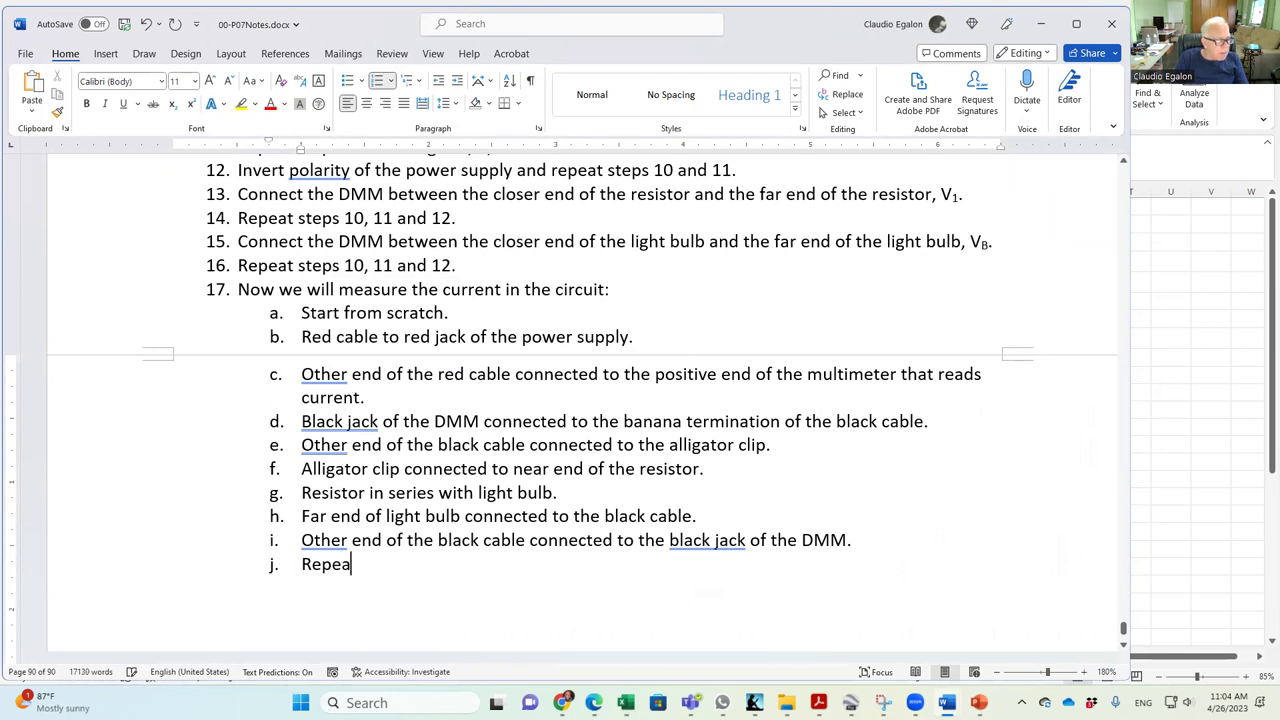
text(t steps )
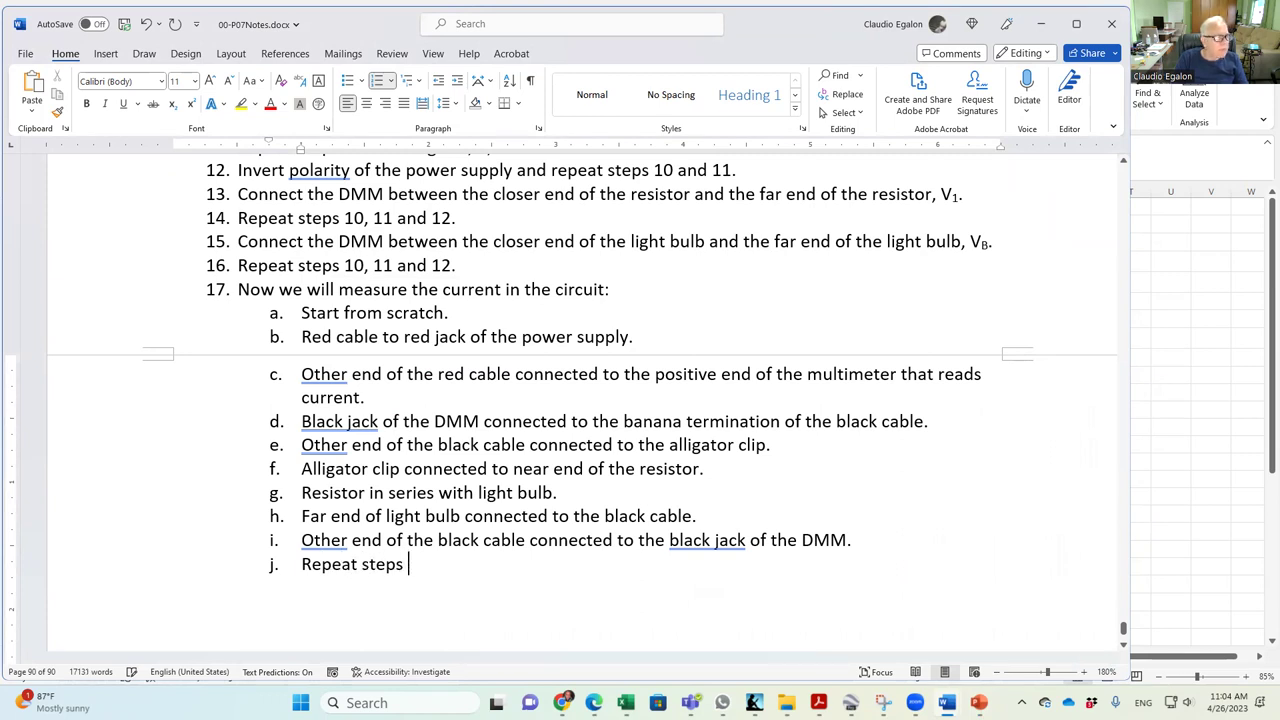
text(10, 11 and 12.)
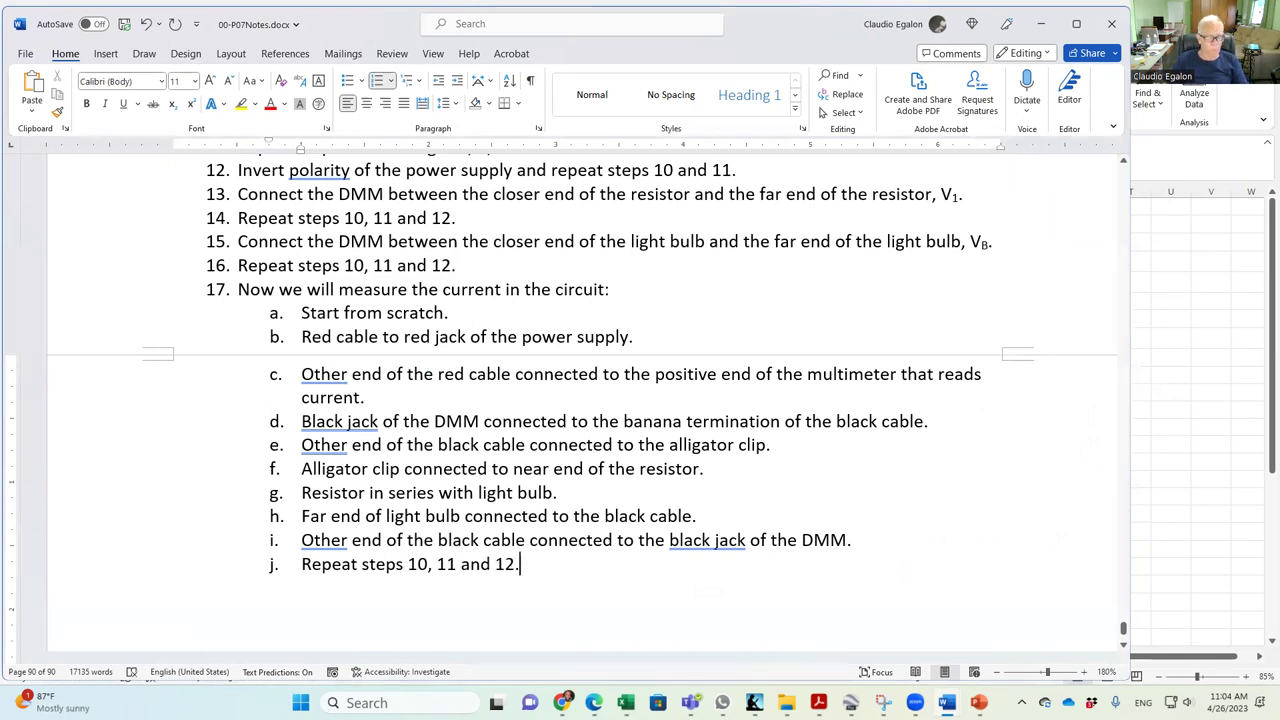
Extend sub-item j to read "Repeat steps 10, 11 and 12 and measure the current." and start sub-item k.
key(BackSpace)
text(and measure the)
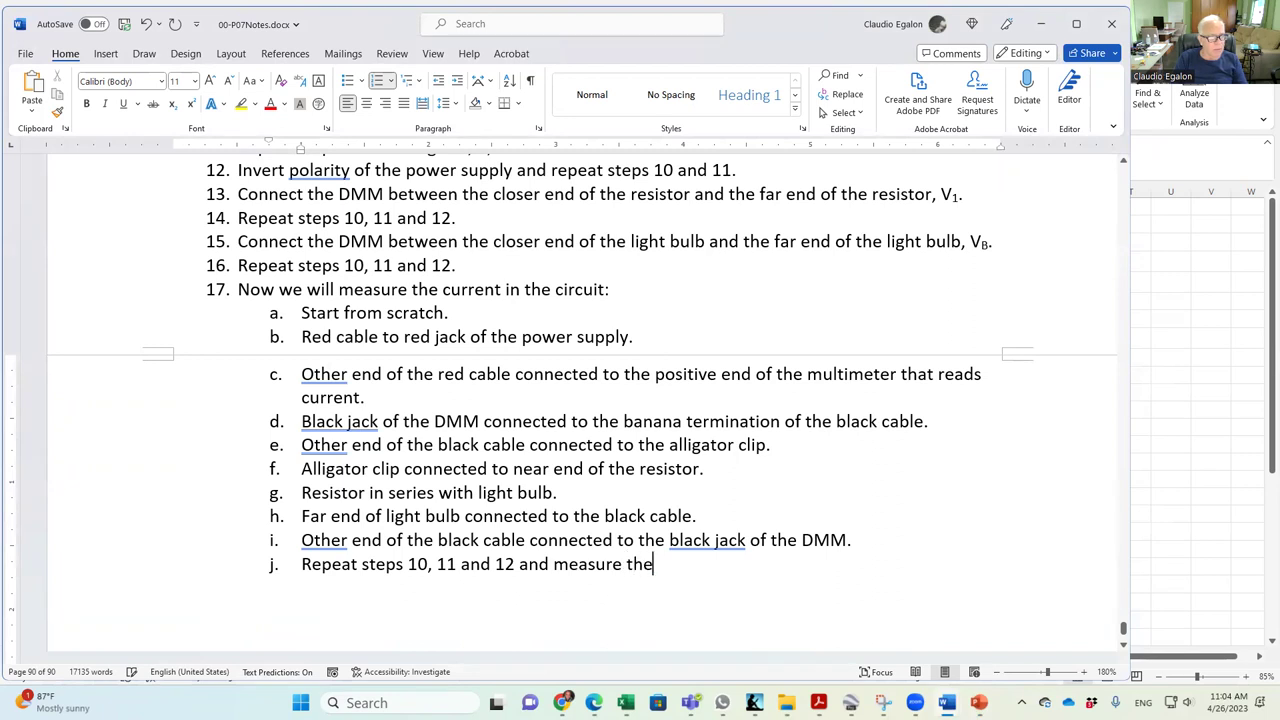
text( current.)
key(Return)
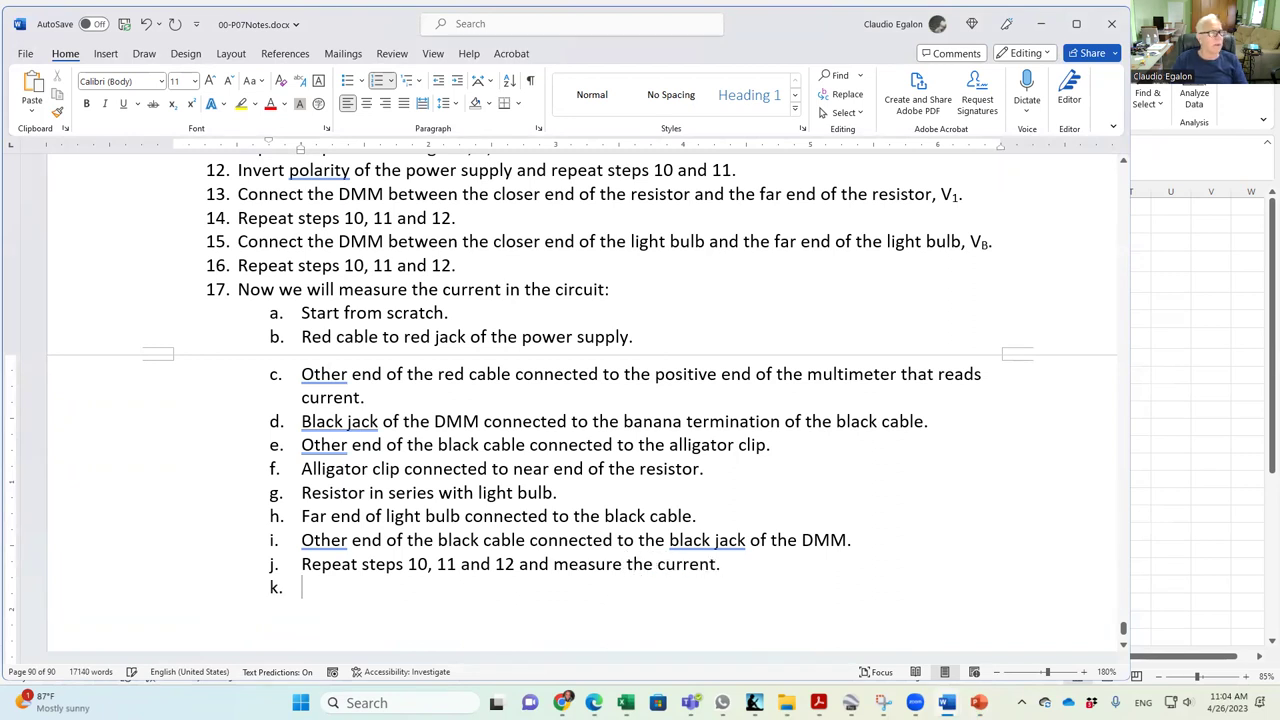
Review items 10, 11 and 12 of the procedure, which sub-item j refers to.
scroll(142, 240, up, 1)
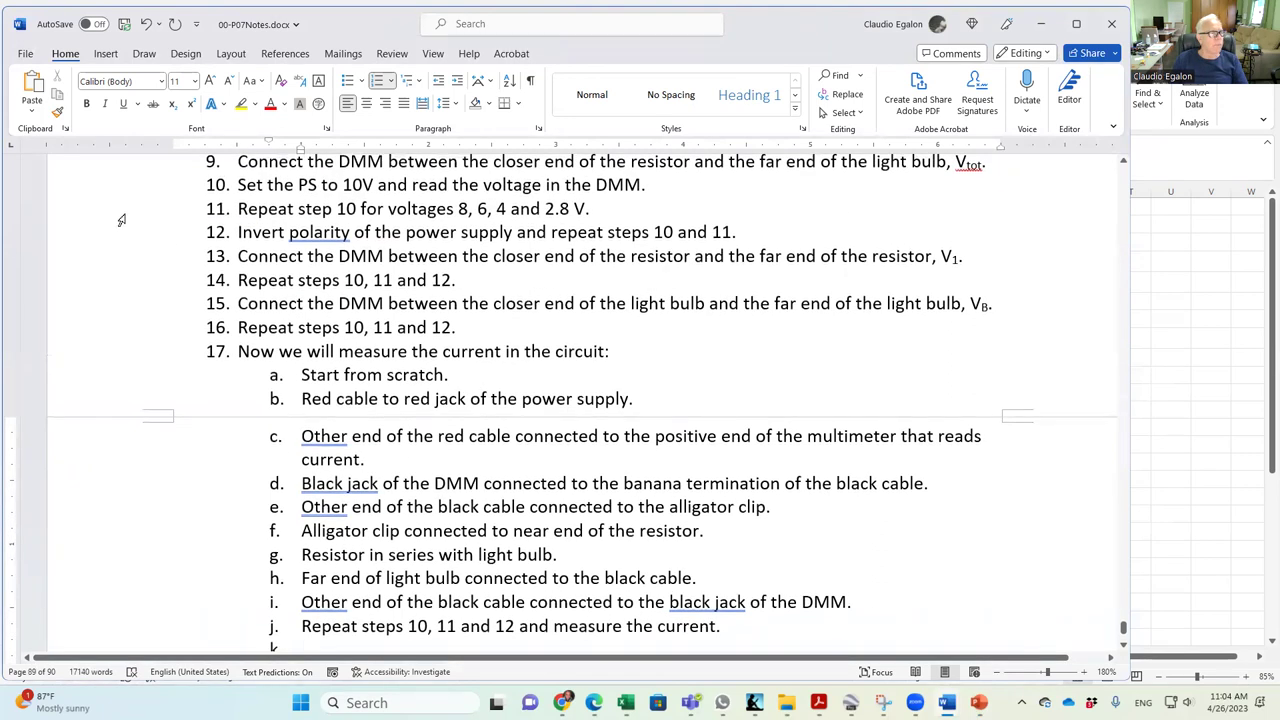
click(116, 208)
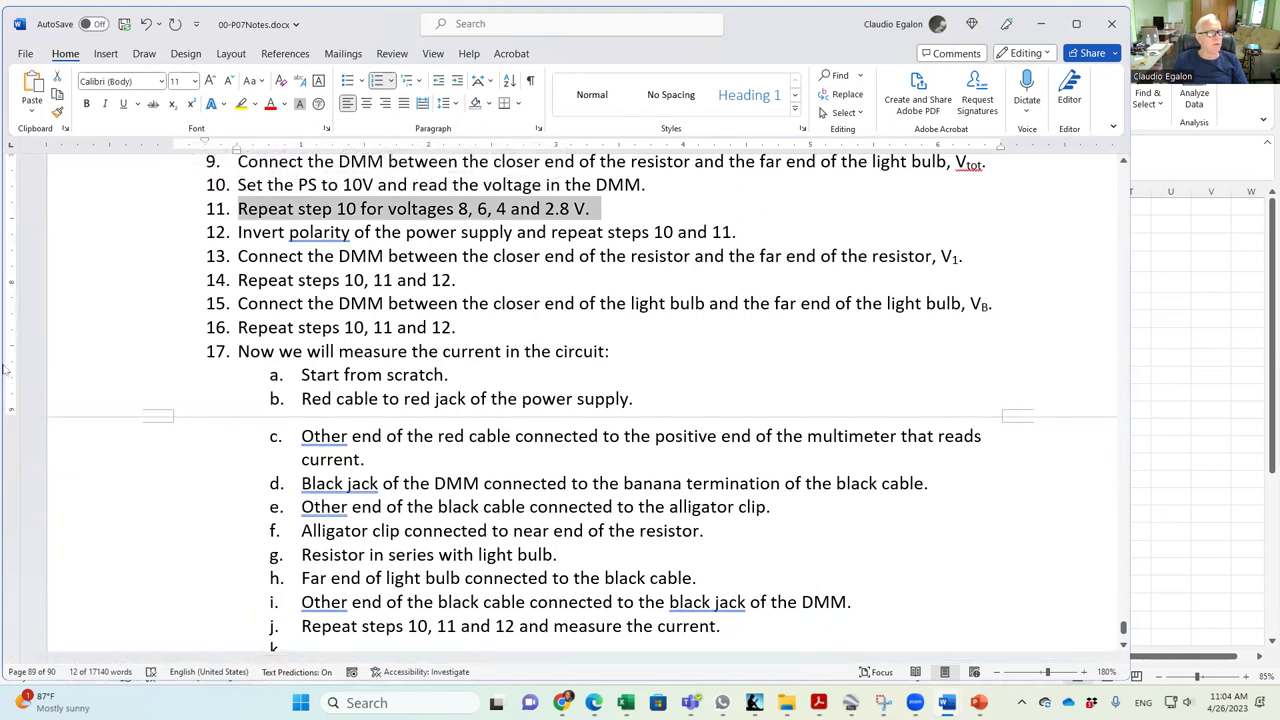
shift+click(102, 238)
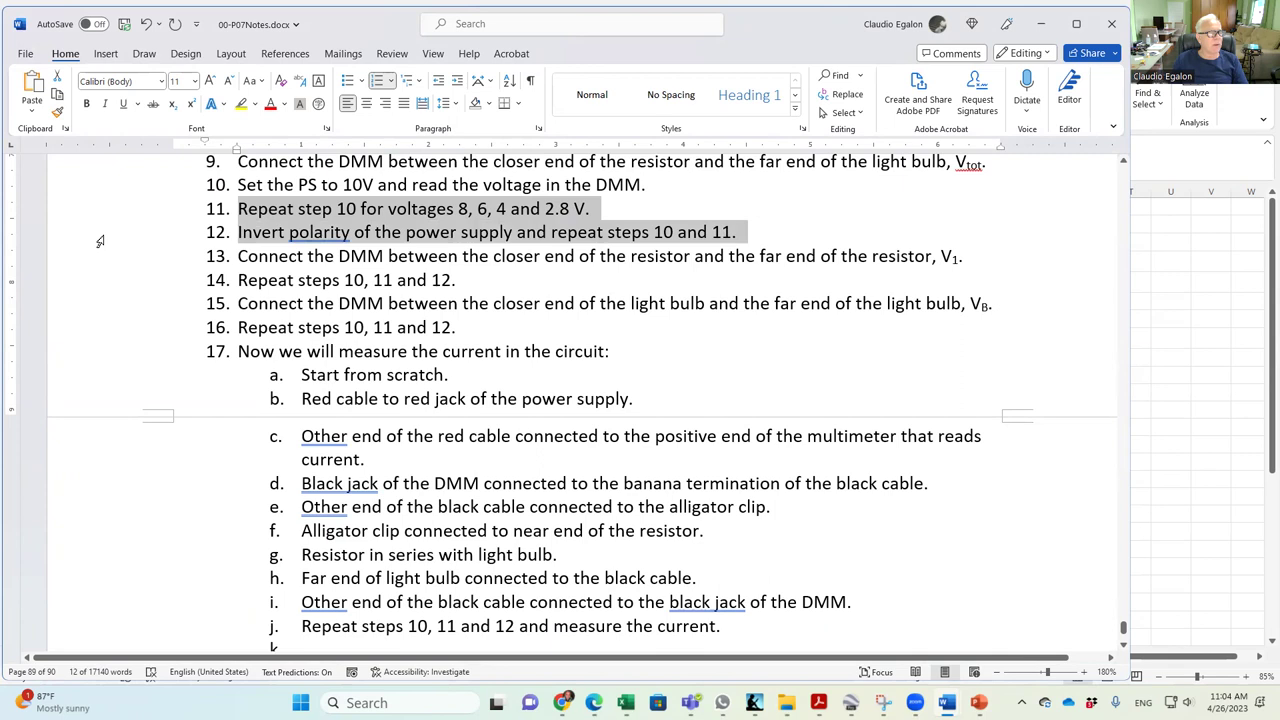
mouse_move(120, 186)
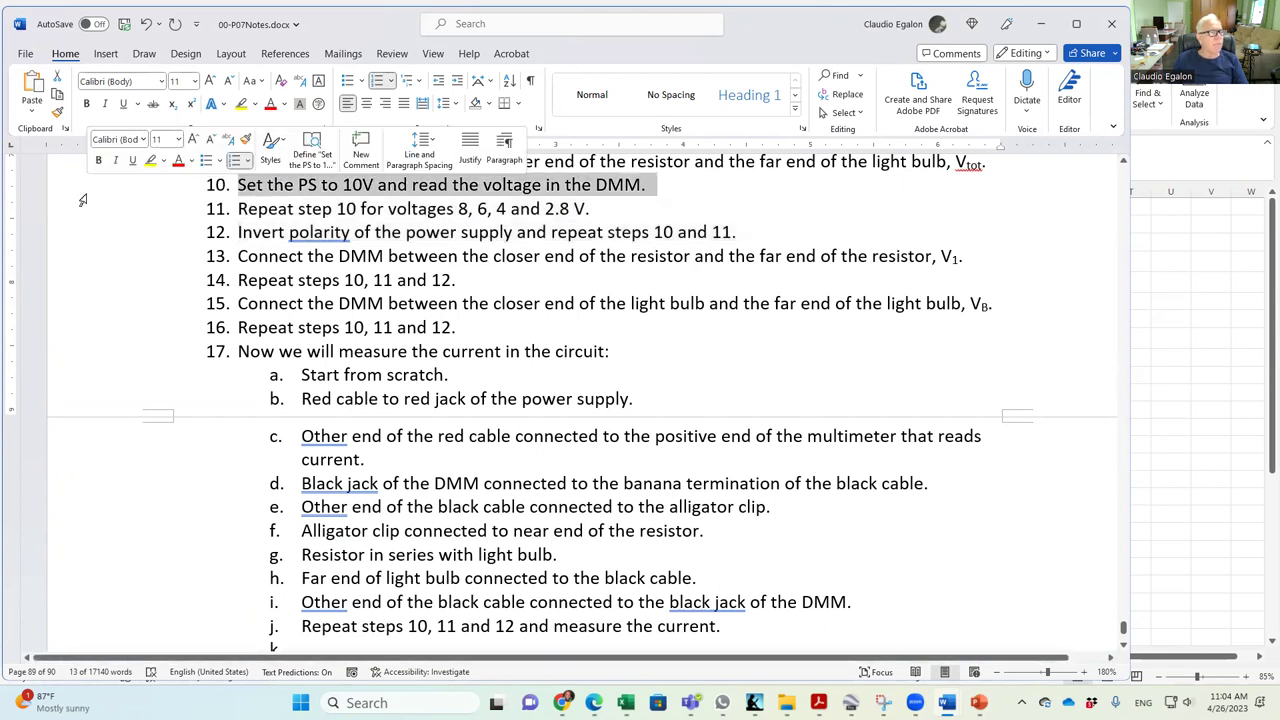
drag(83, 200, 82, 212)
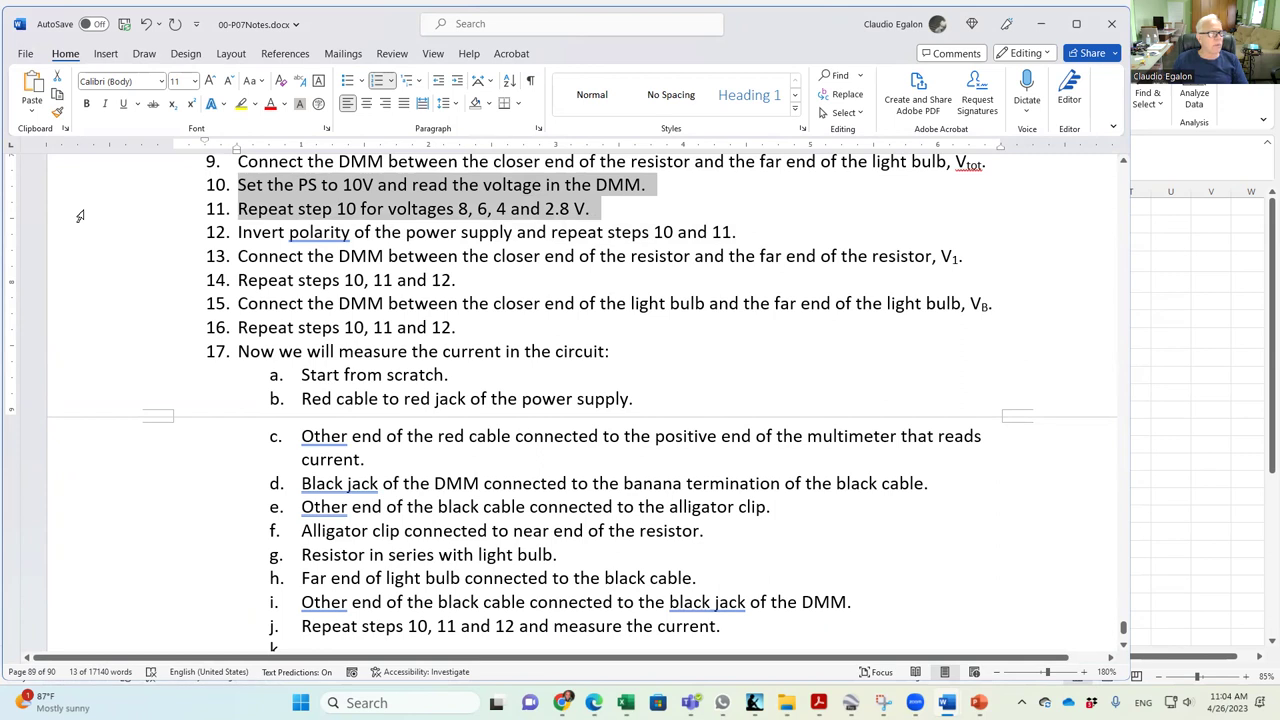
drag(80, 216, 80, 236)
scroll(80, 236, down, 3)
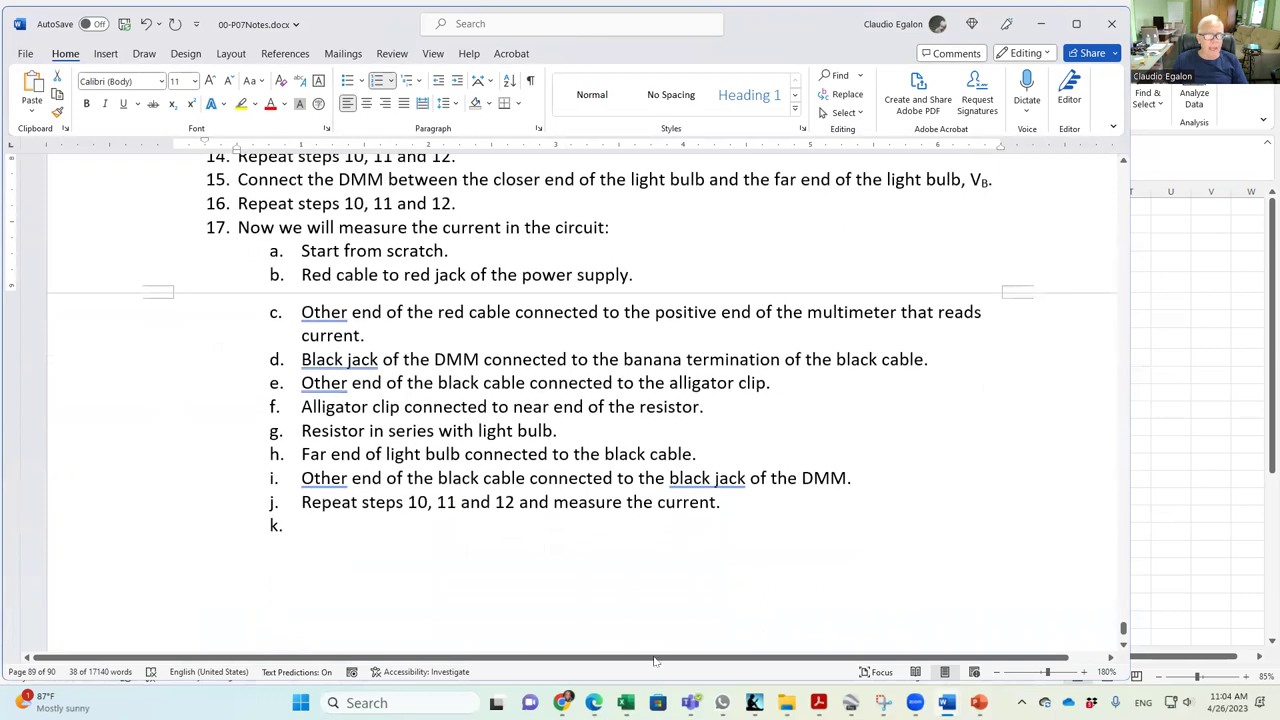
Switch to the Excel workbook P07L07G09.xlsx and examine the measurement columns of Table 6-2 and the Parameters table.
click(626, 703)
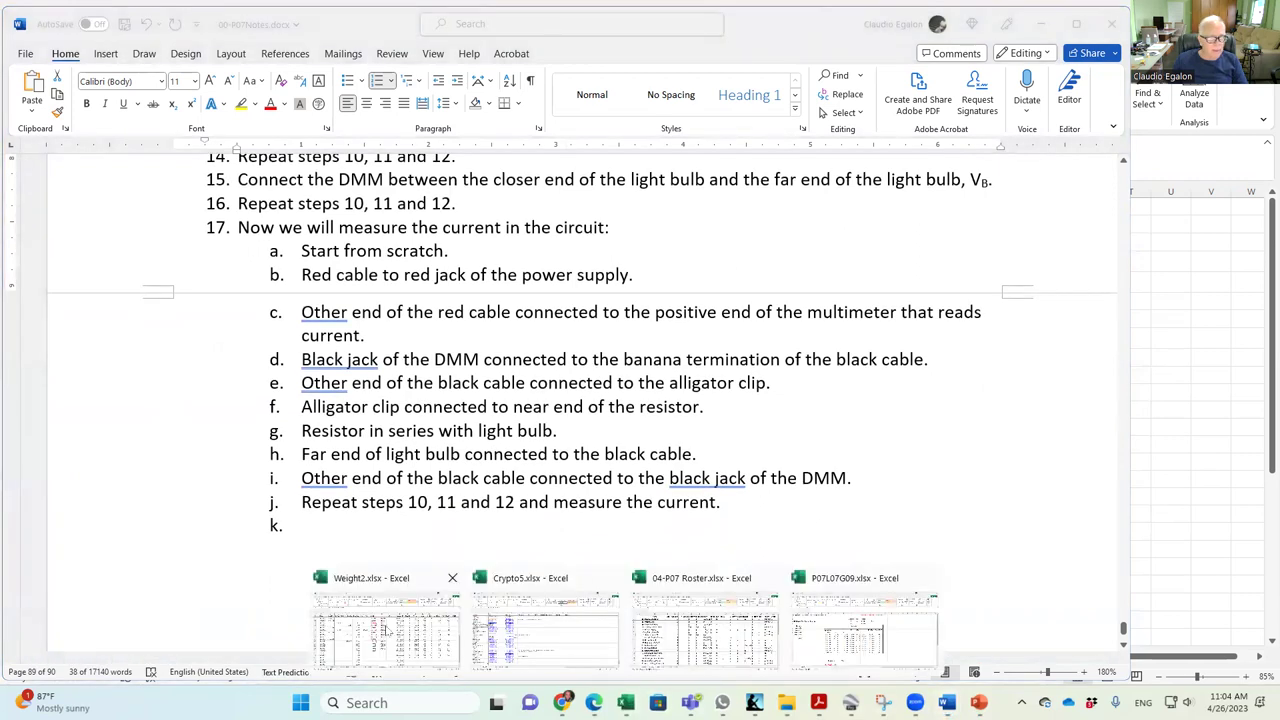
click(808, 645)
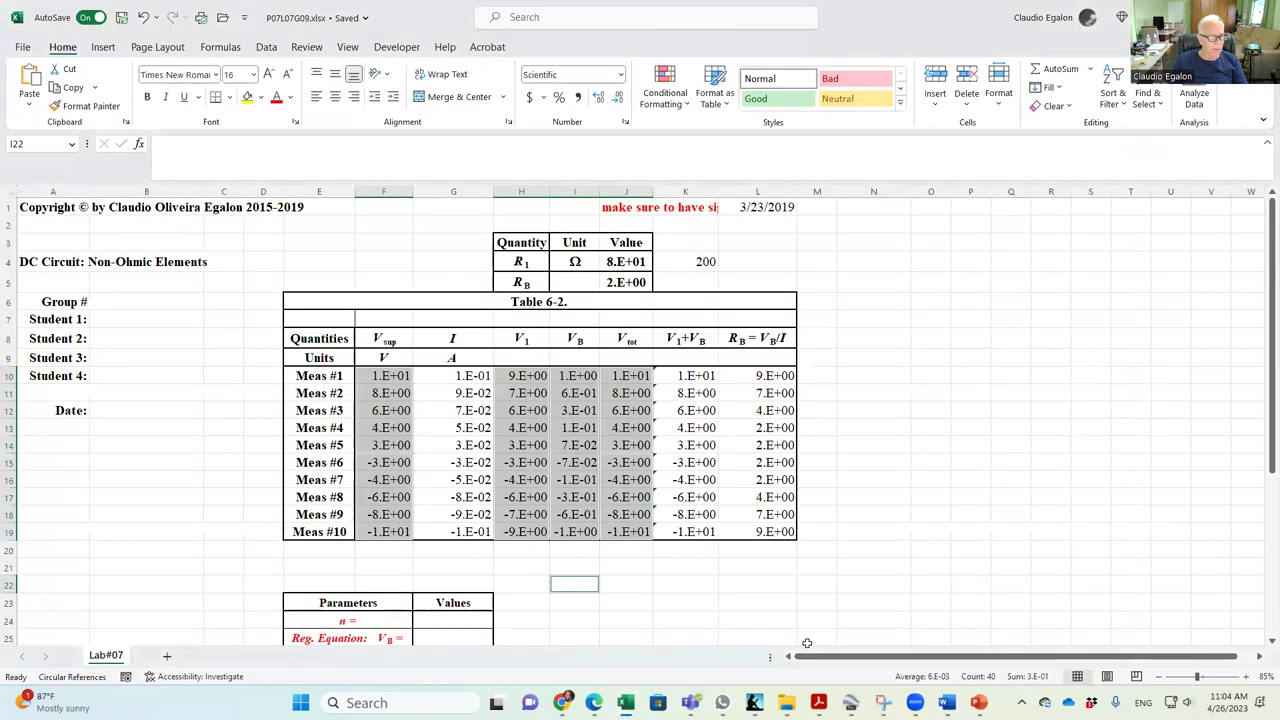
drag(472, 377, 466, 533)
ctrl+click(580, 582)
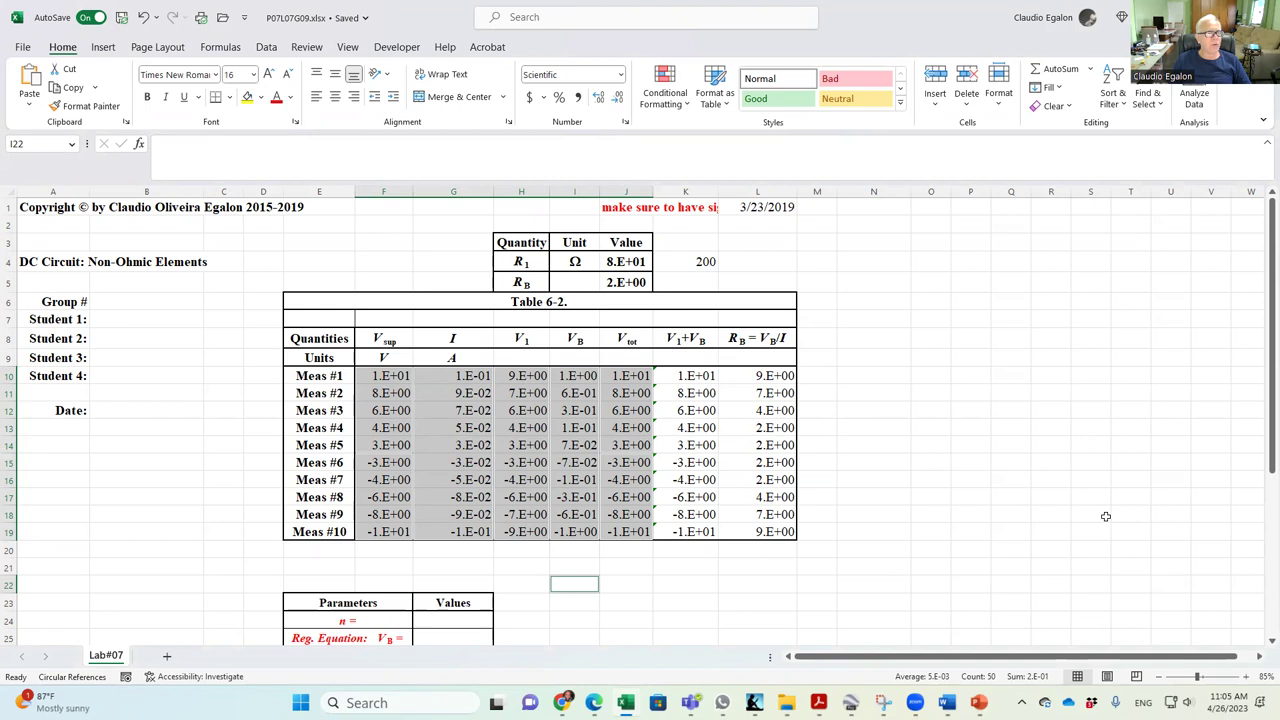
scroll(1106, 516, down, 4)
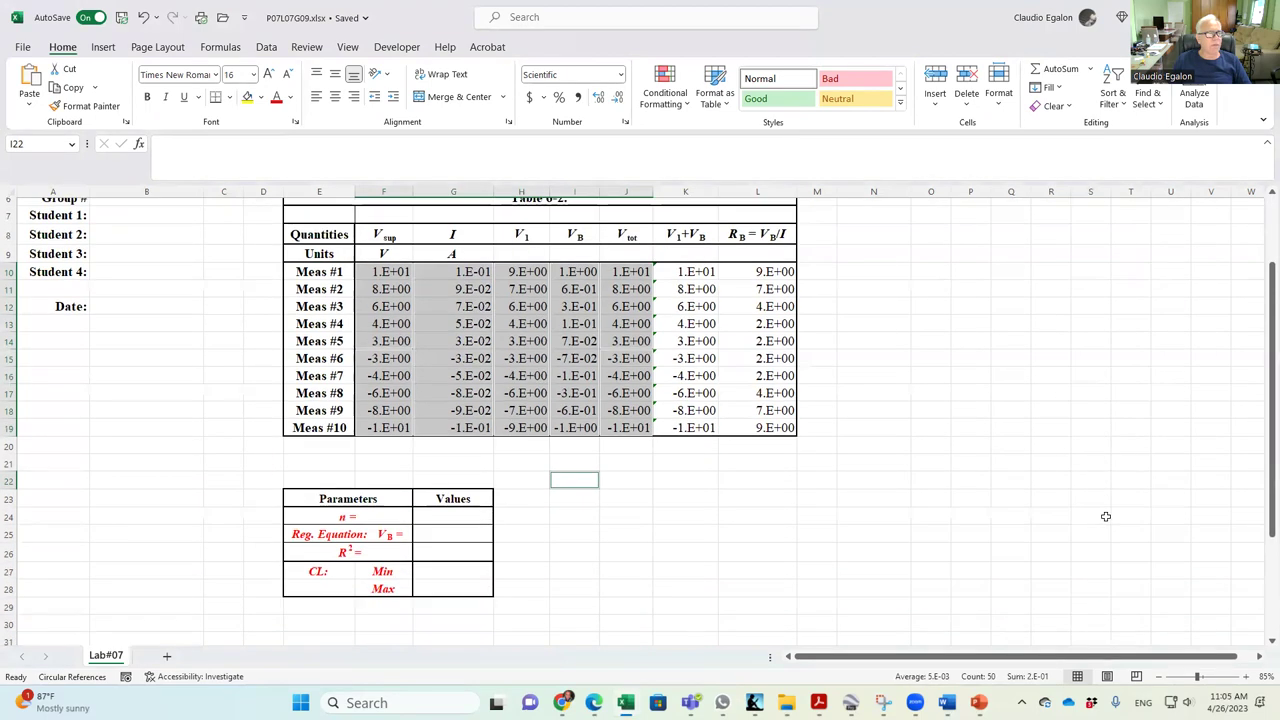
scroll(1106, 516, up, 2)
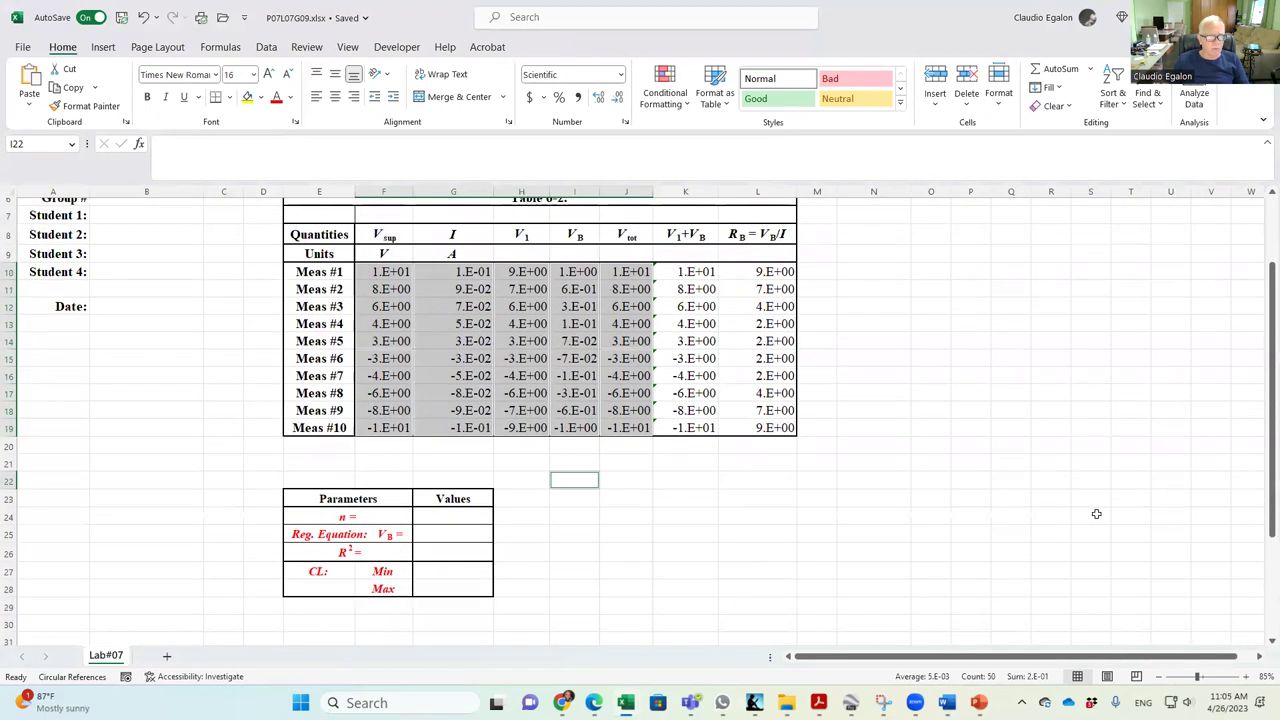
mouse_move(978, 703)
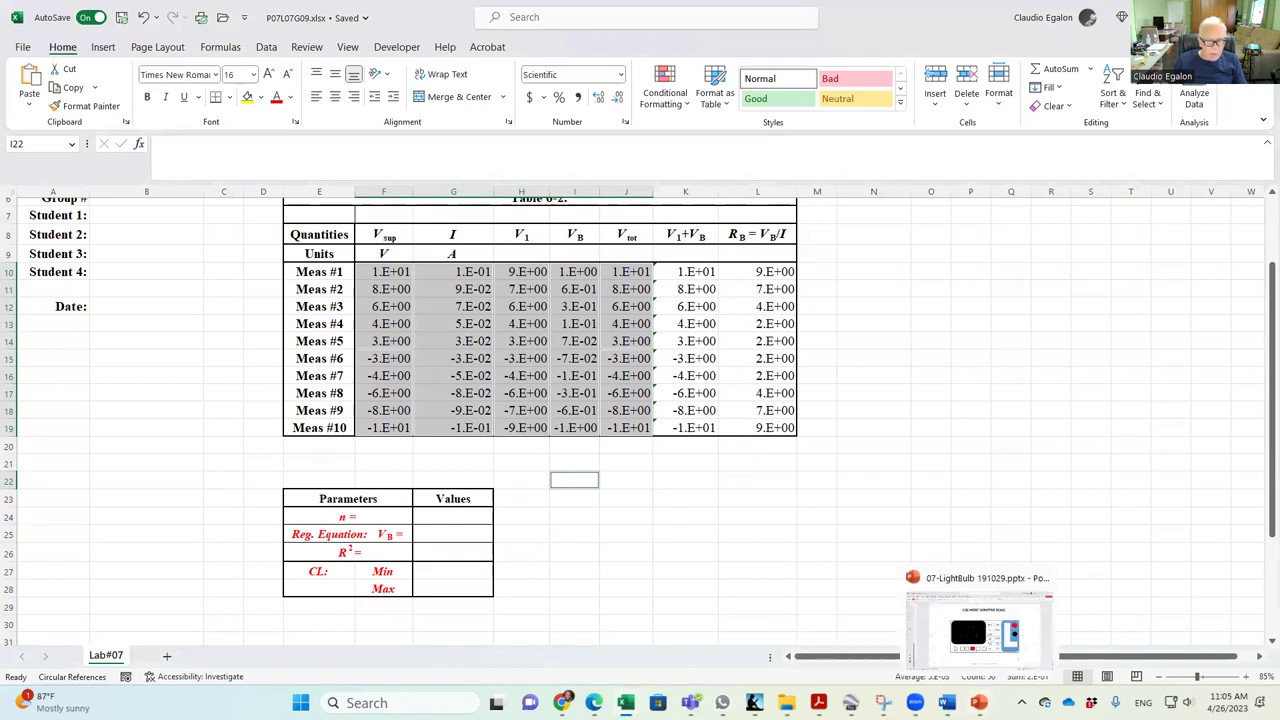
mouse_move(625, 703)
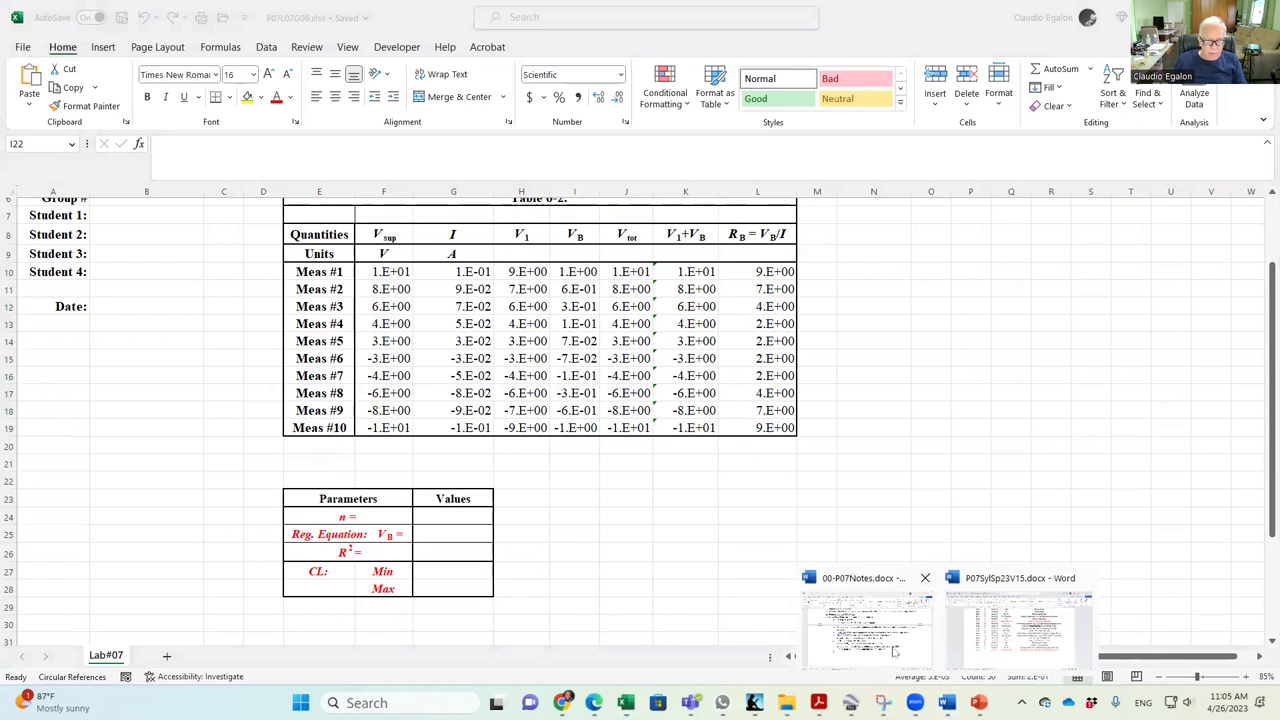
Switch back to the Word notes, copy item 17's heading line below the list as item 18, and delete the empty sub-item k.
click(864, 632)
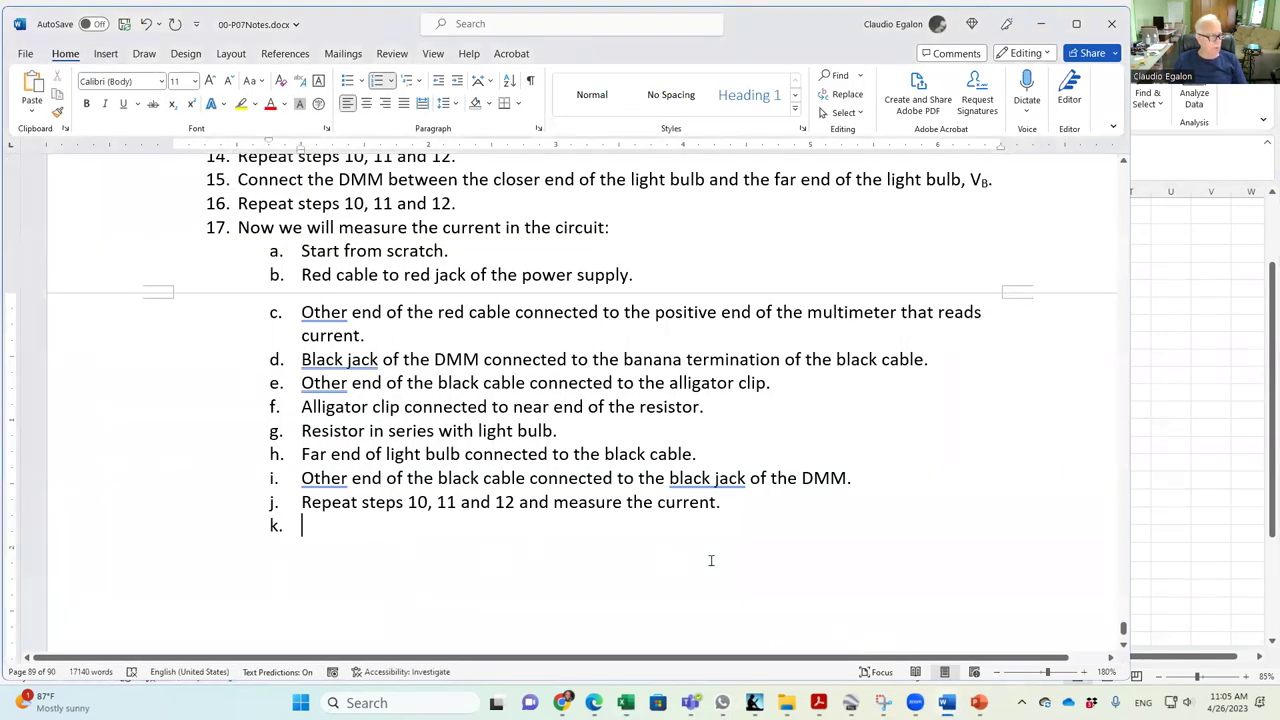
click(117, 235)
key(ctrl+c)
click(176, 572)
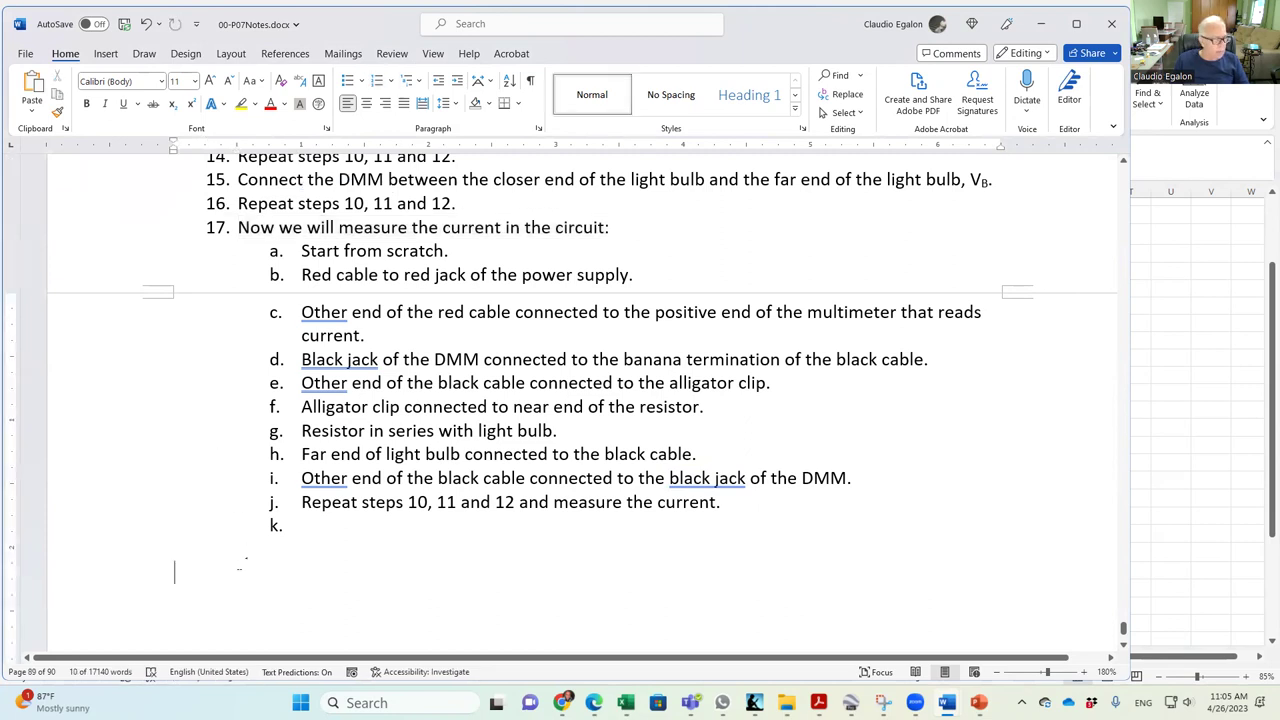
key(ctrl+v)
drag(114, 548, 114, 543)
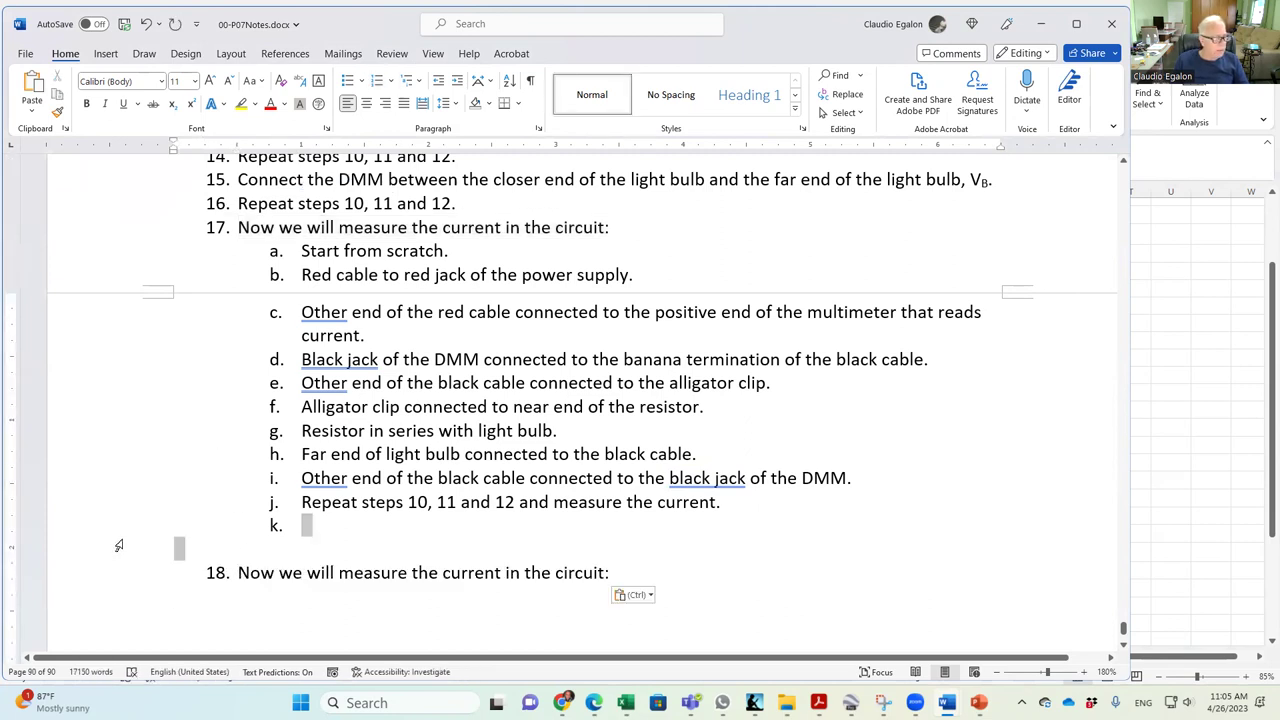
key(Delete)
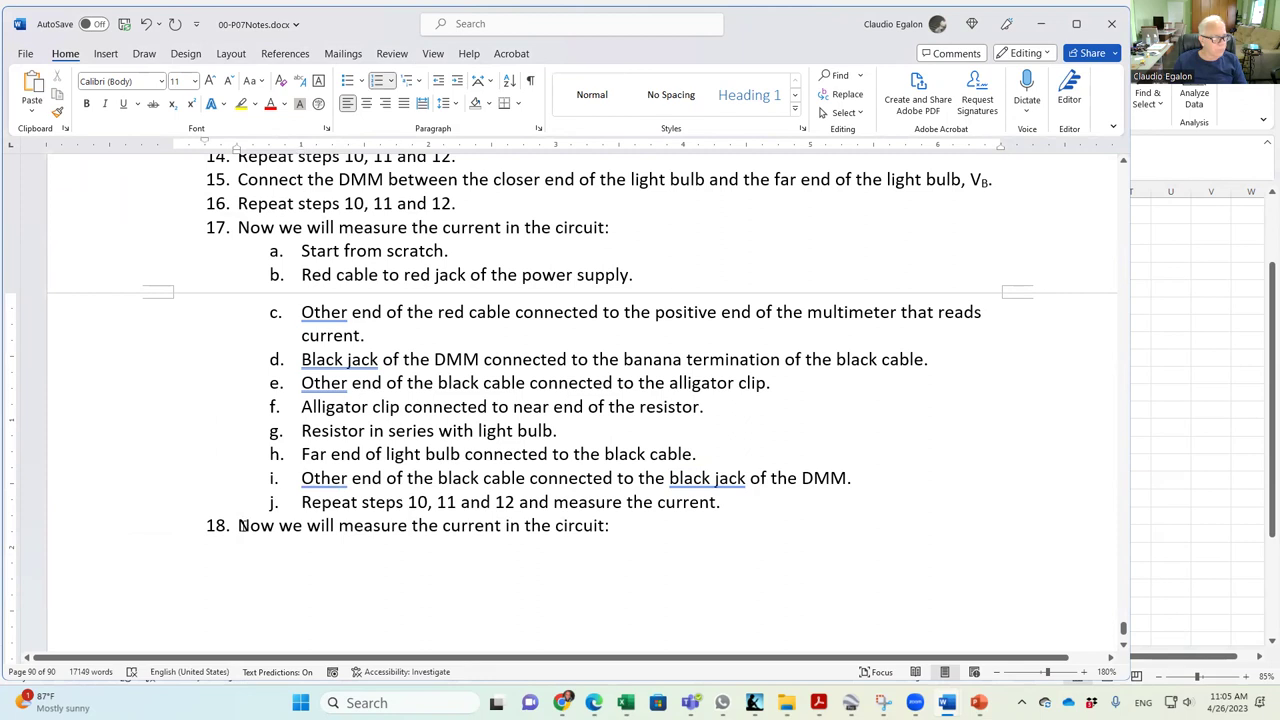
Replace item 18's text with "Plot VB vs I." and start item 19.
drag(250, 530, 609, 527)
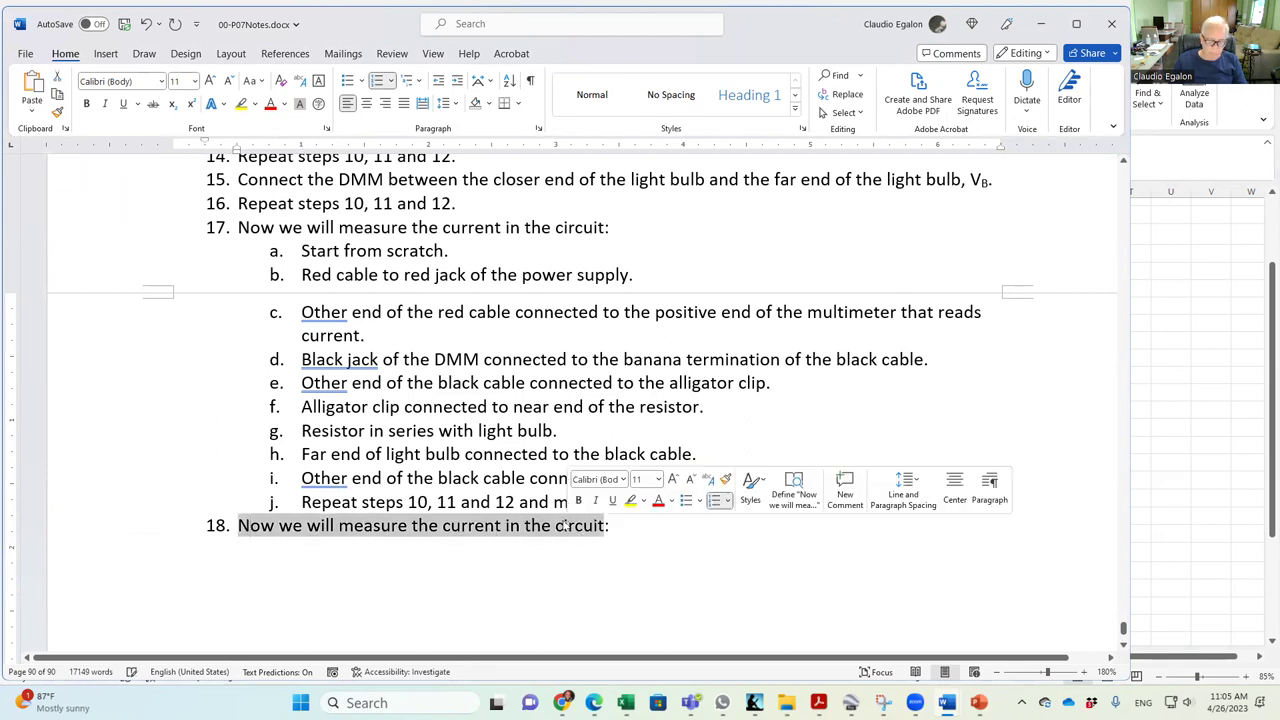
text(Plot V:)
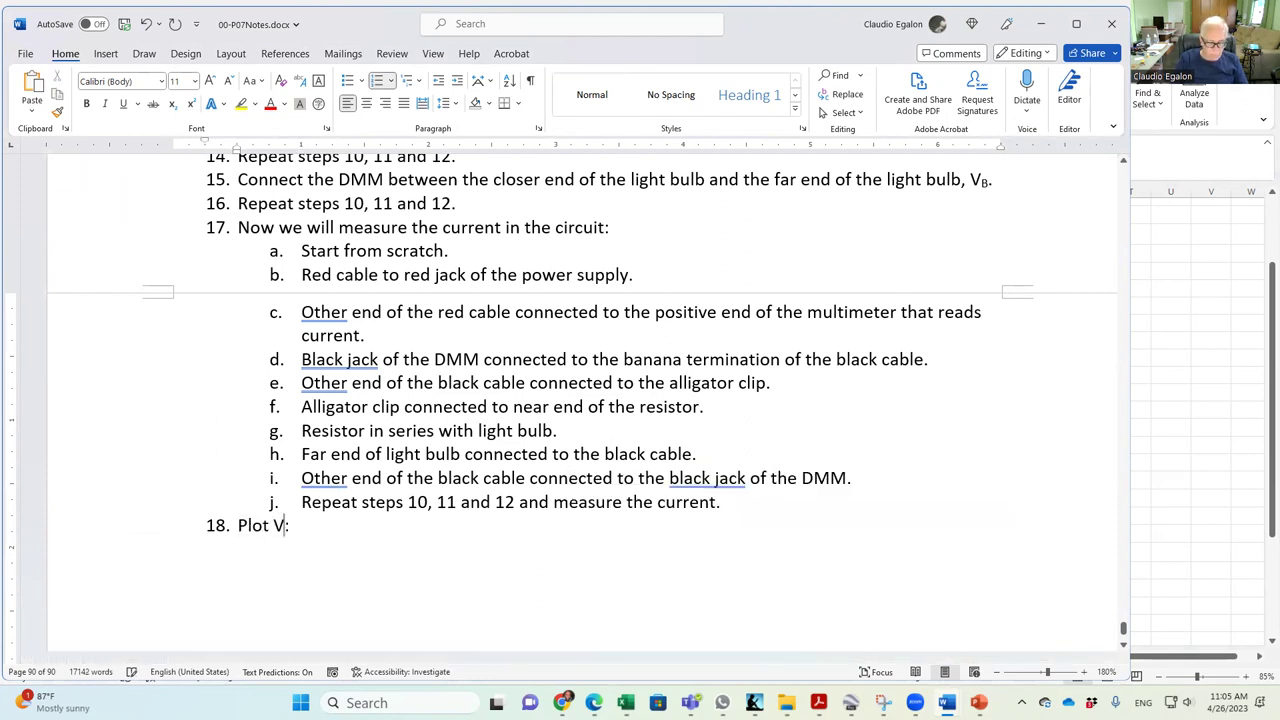
text(B vs )
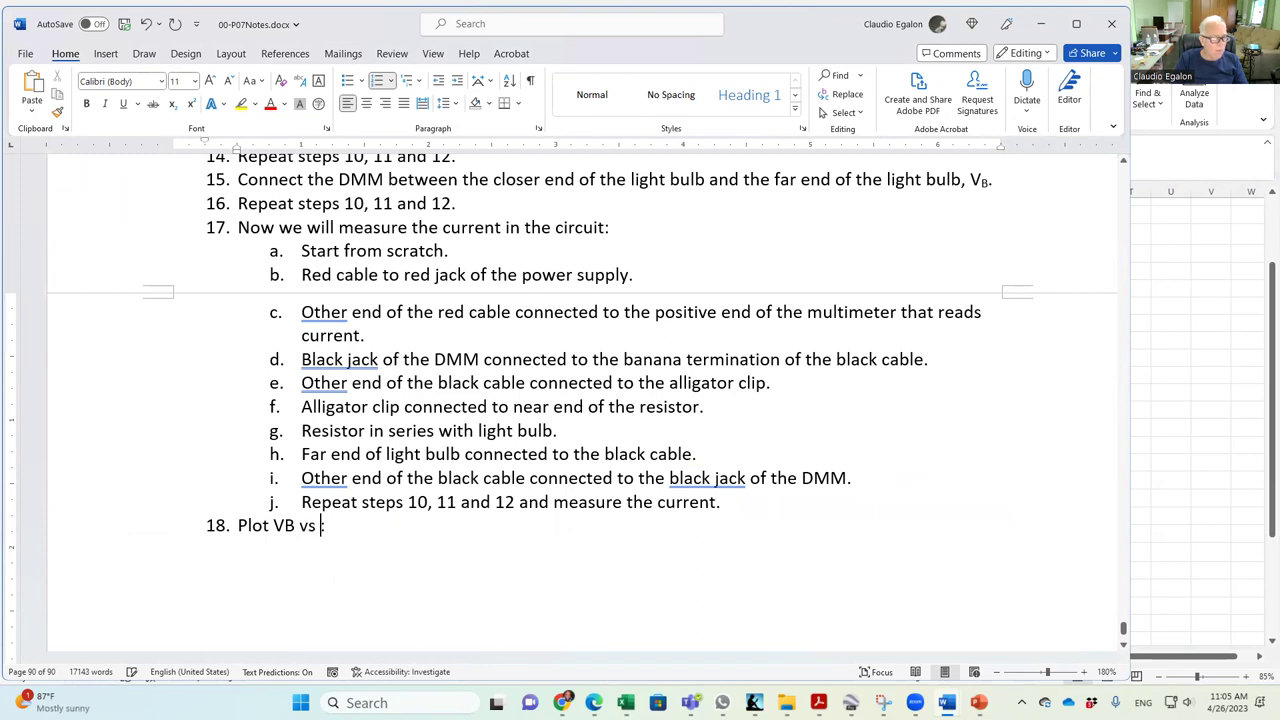
text(I)
key(Delete)
text(.)
key(Return)
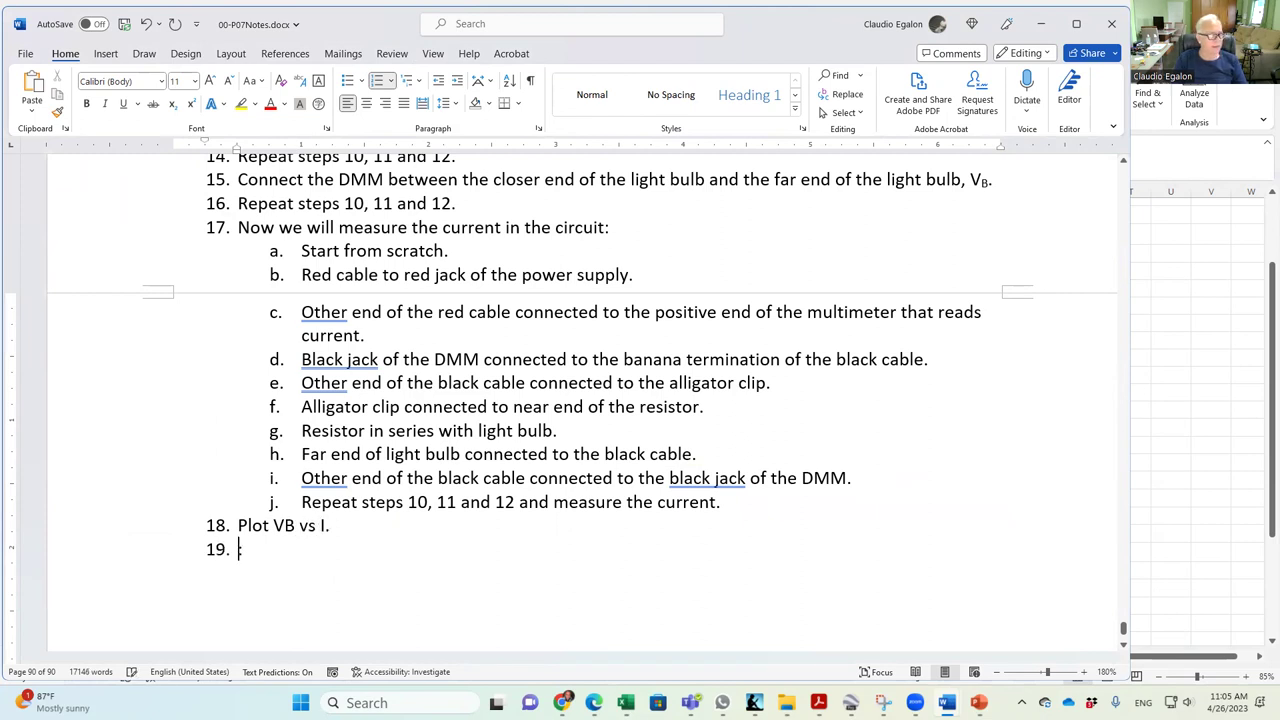
Reword item 18 to "Plot VB along the y-axis and I along the x-axis.".
click(300, 526)
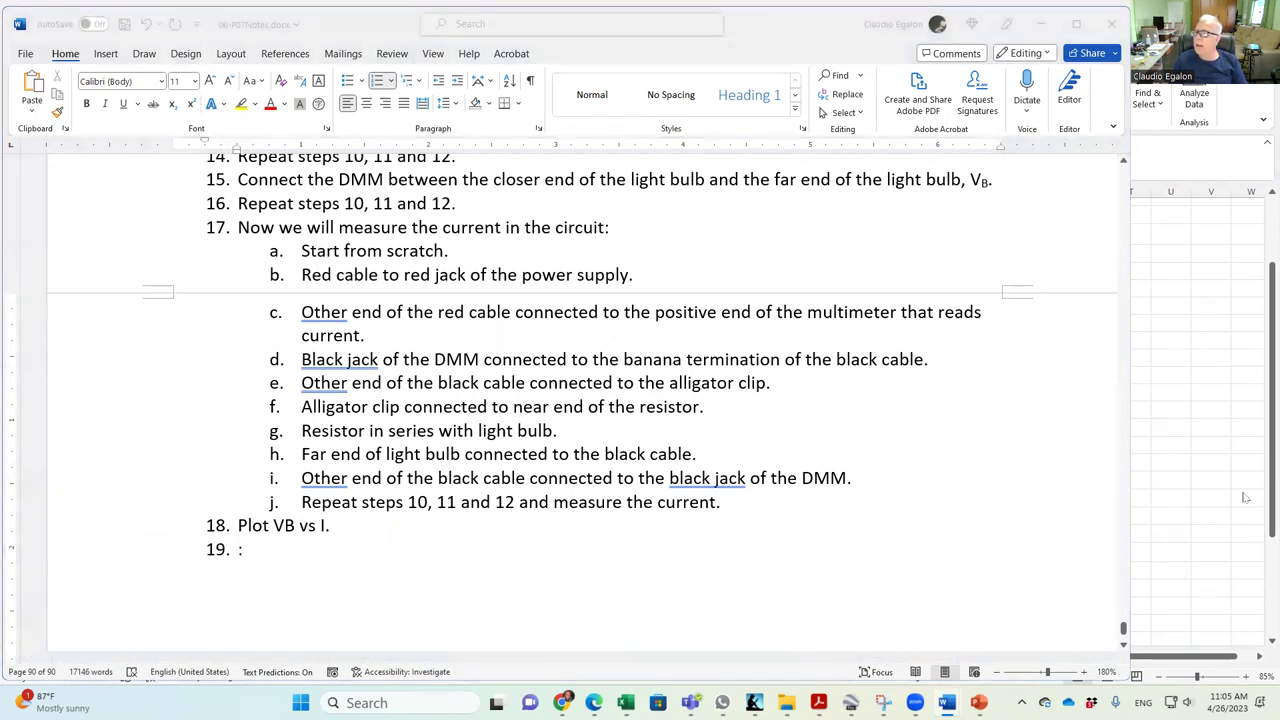
click(298, 527)
text(along the)
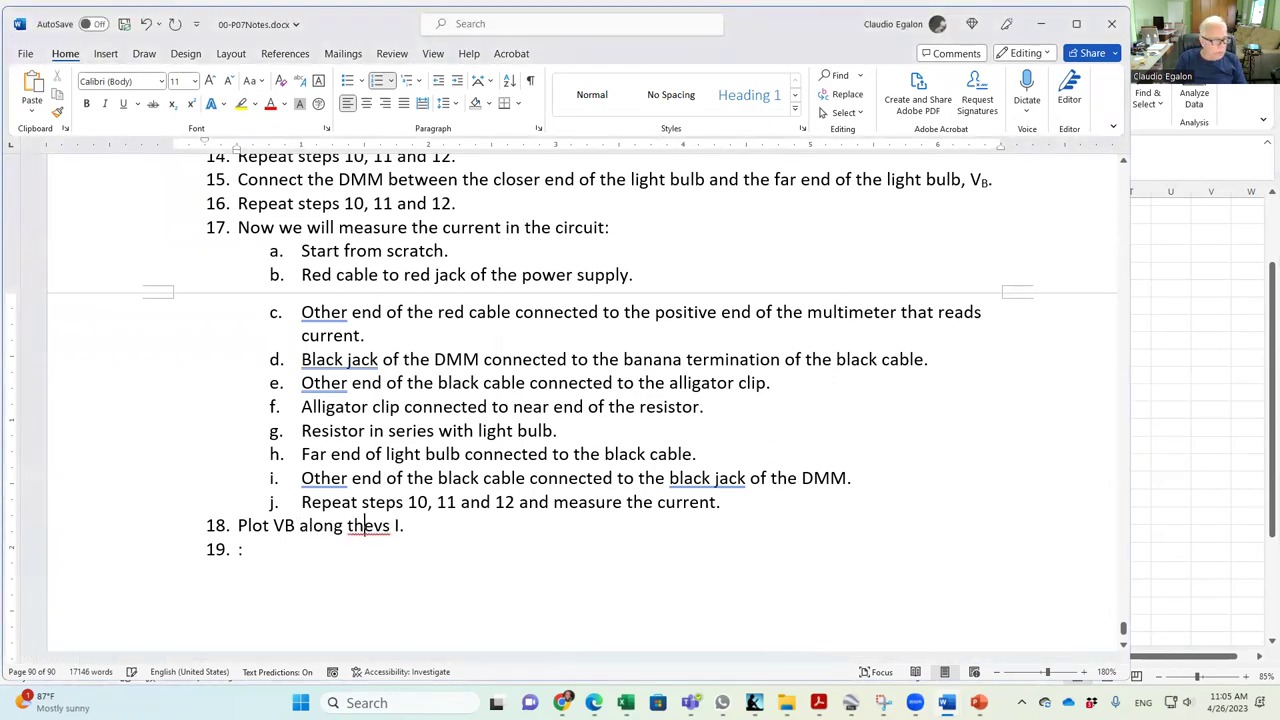
text( y-axis )
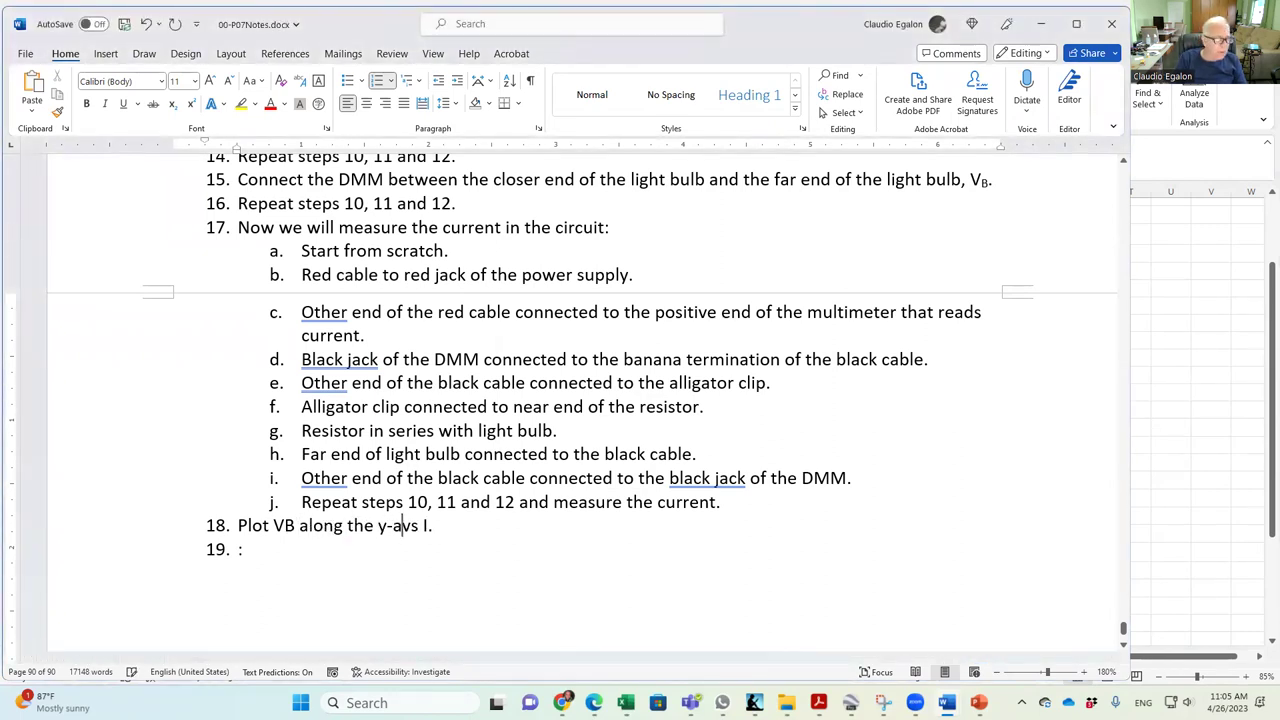
text(and)
key(Delete)
key(Delete)
key(Delete)
key(Right)
text(along the x)
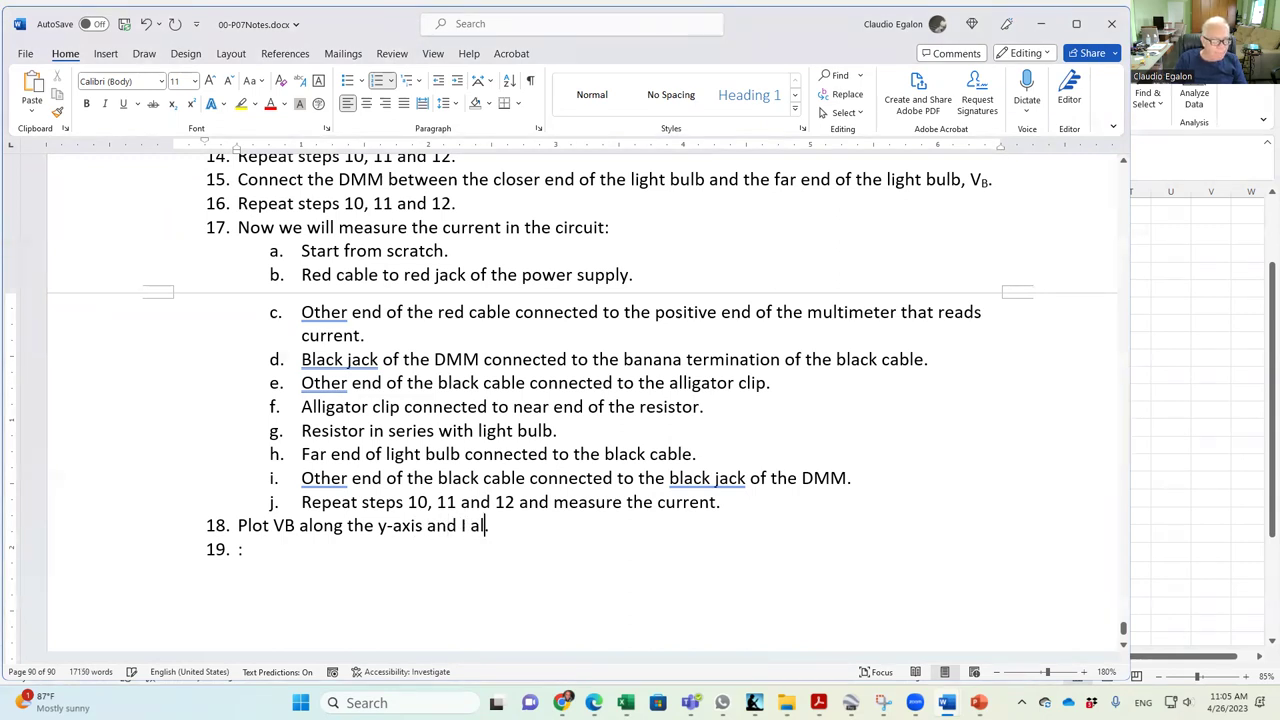
text(-axis.)
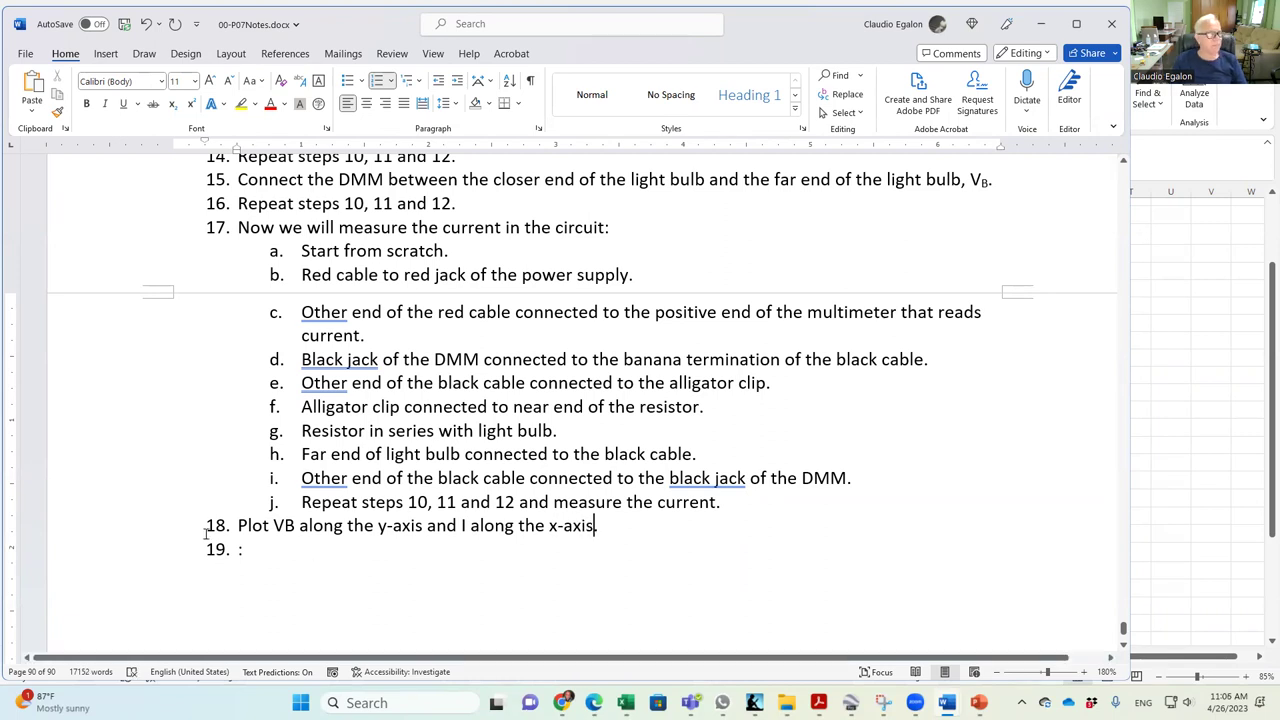
Format VB in item 18 as italic with a subscript B, and remove the stray colon from item 19.
drag(285, 525, 294, 526)
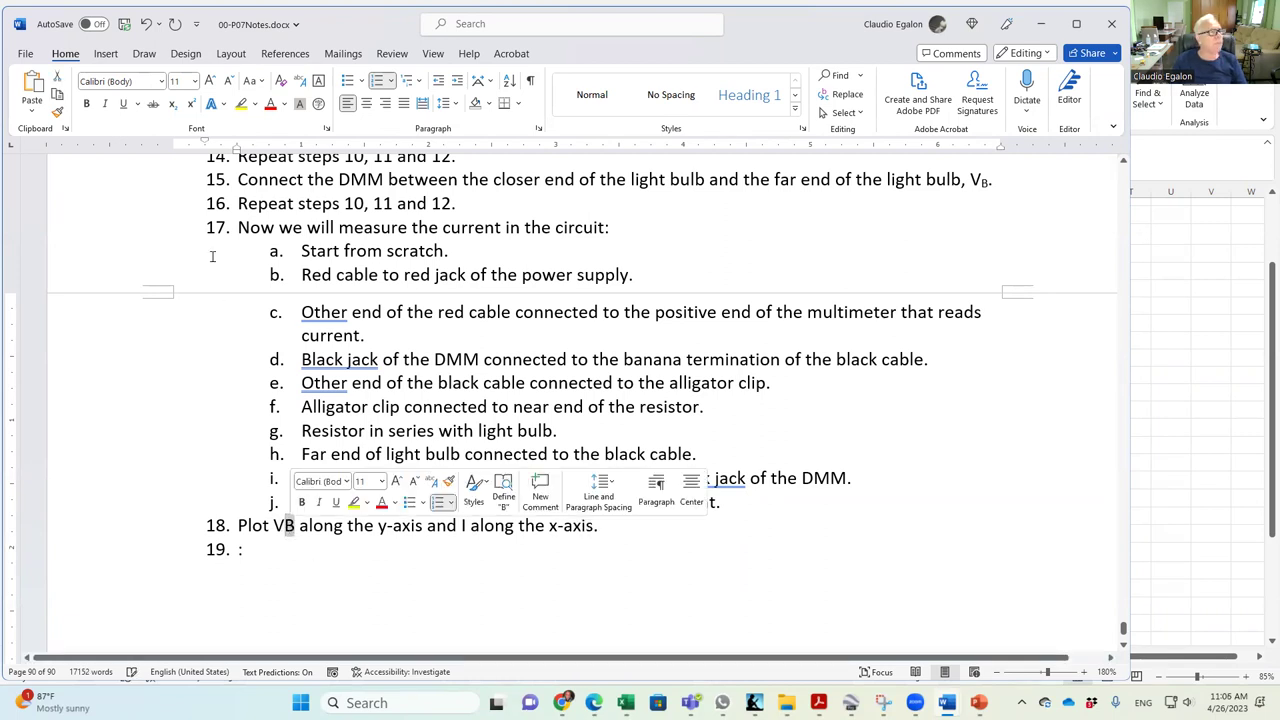
key(ctrl+equal)
drag(274, 526, 292, 526)
key(ctrl+i)
click(491, 554)
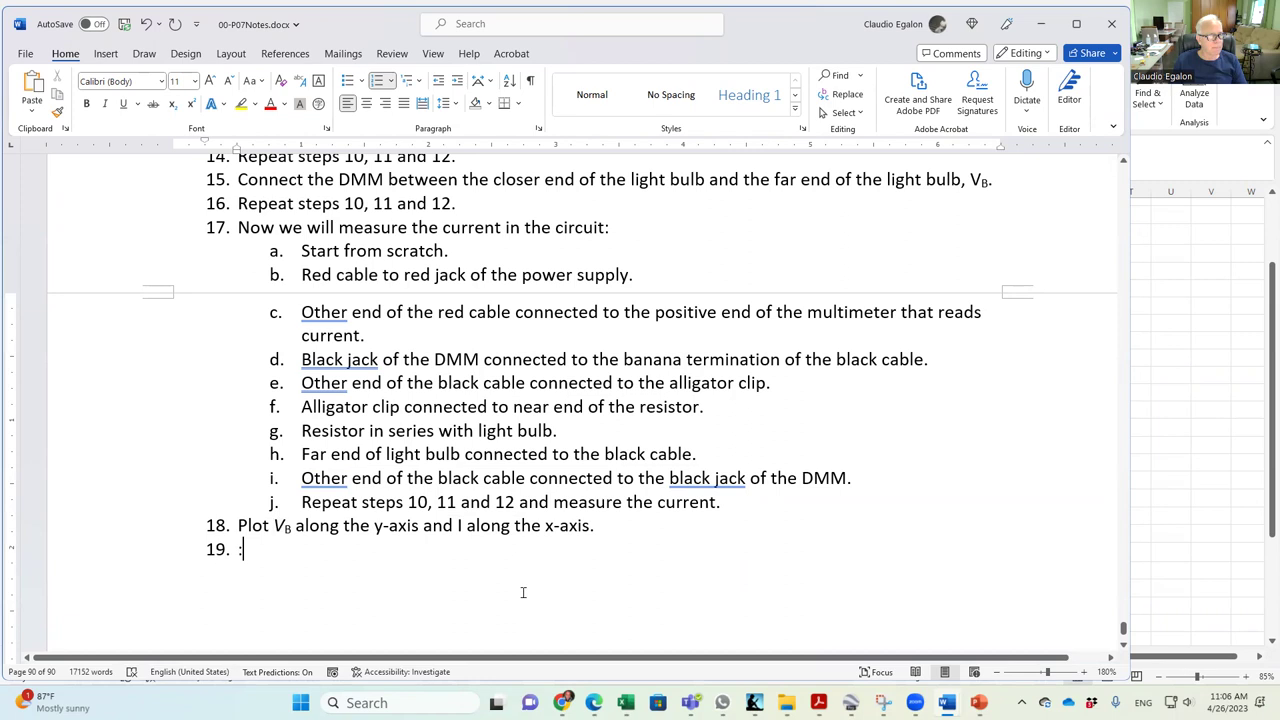
key(BackSpace)
Switch to the P07L07G09.xlsx workbook and insert a scatter chart from the ten measurements in the I and V1 columns.
click(626, 703)
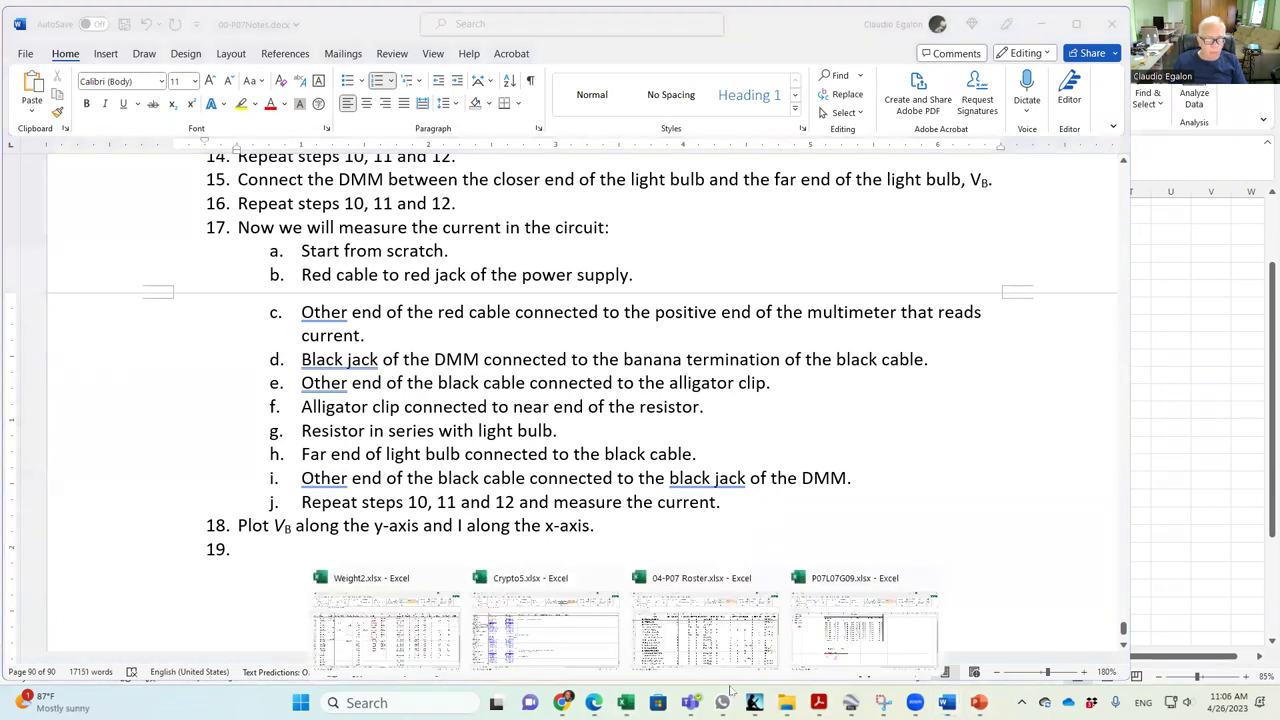
click(864, 628)
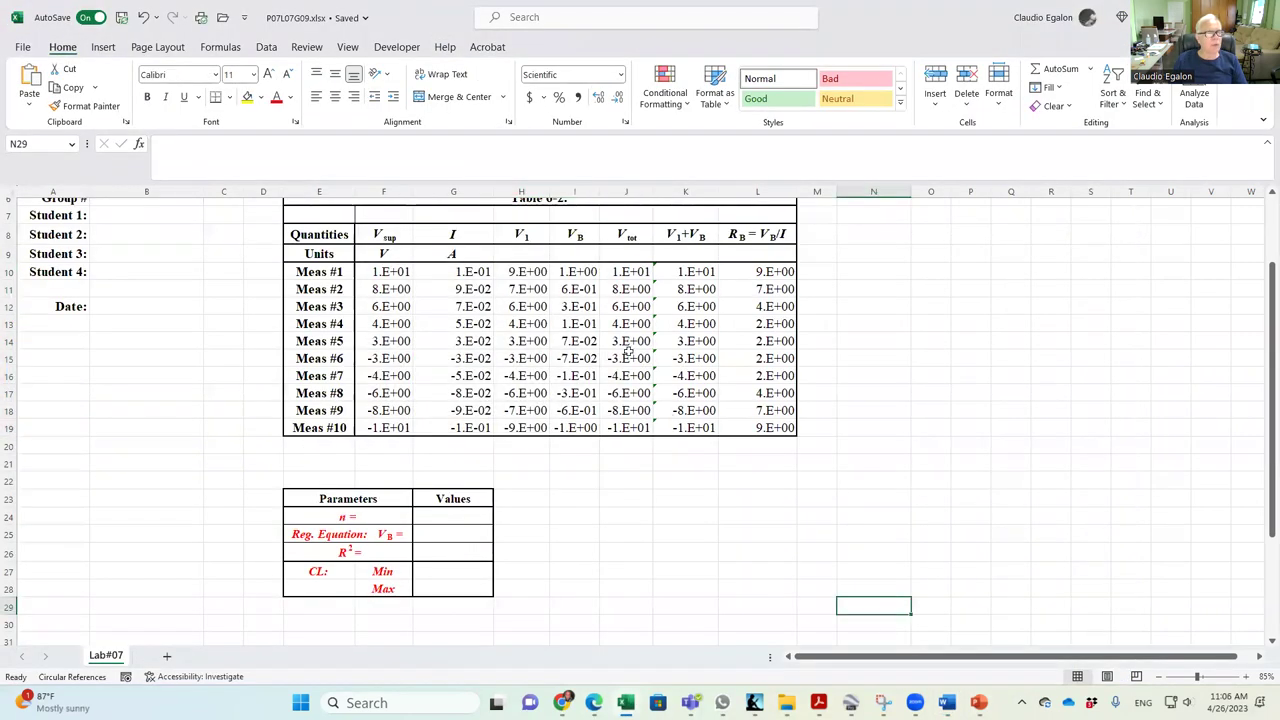
drag(578, 272, 560, 422)
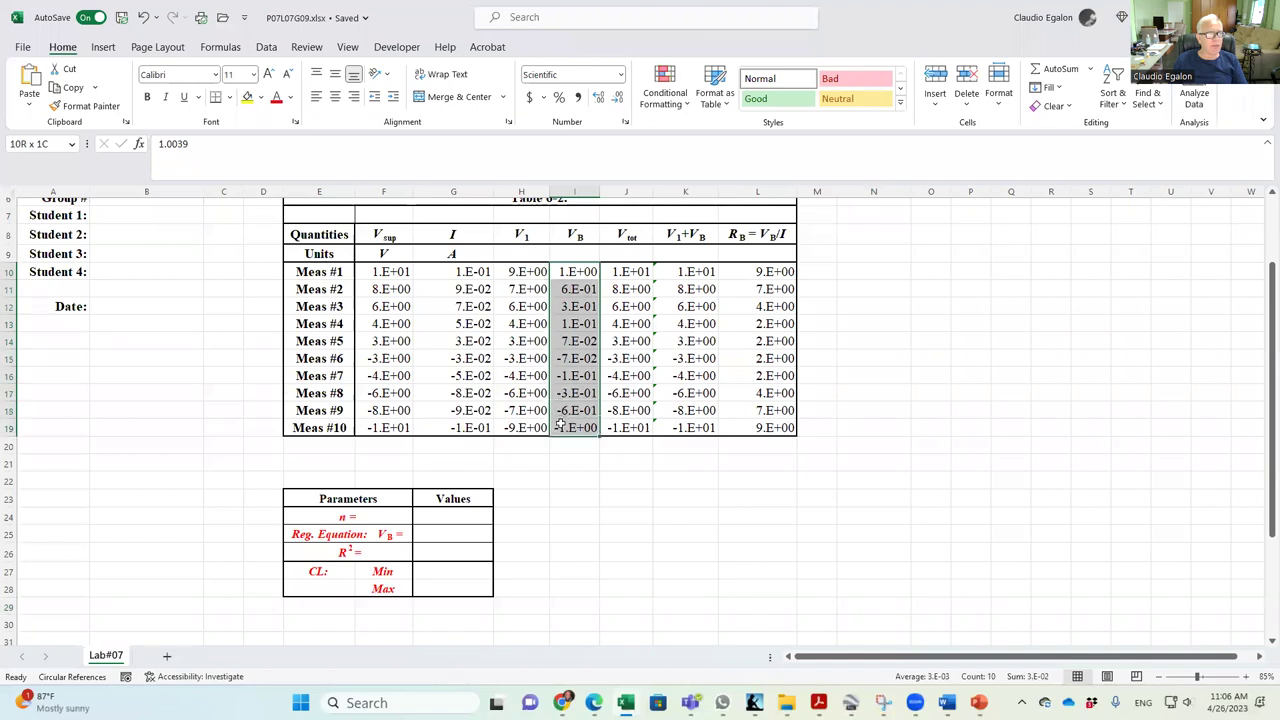
drag(515, 272, 508, 427)
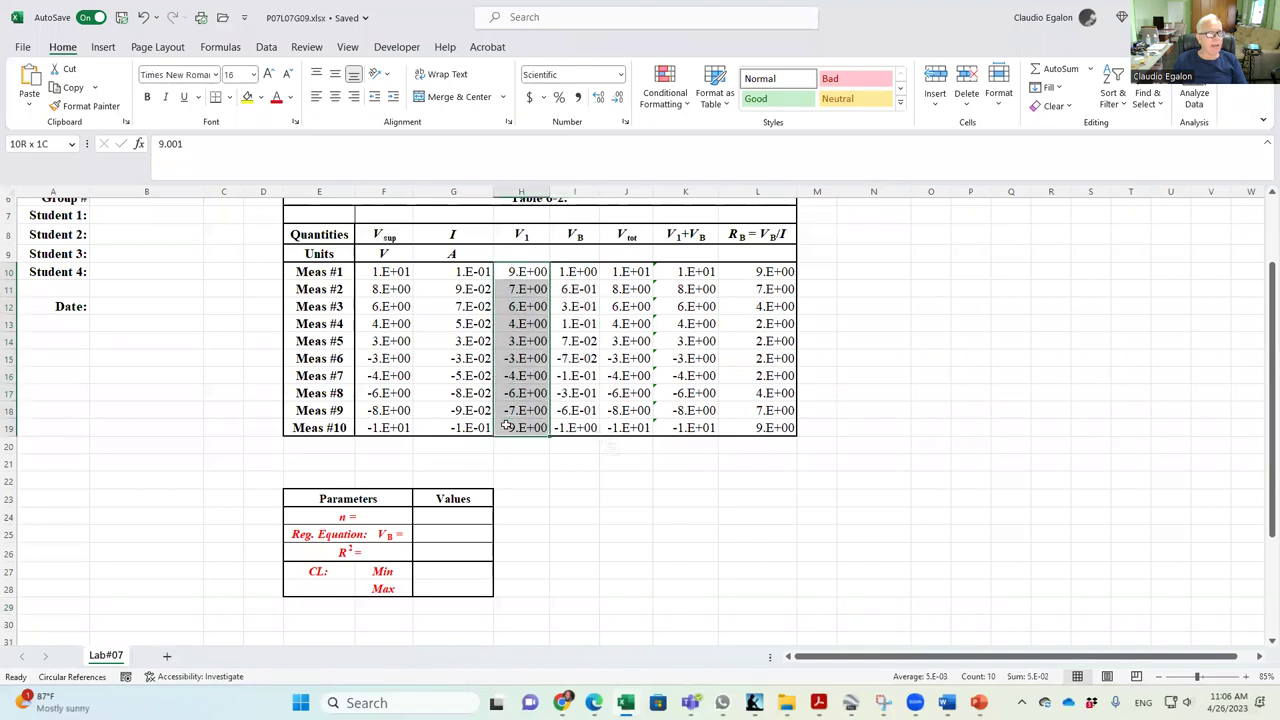
drag(455, 272, 513, 424)
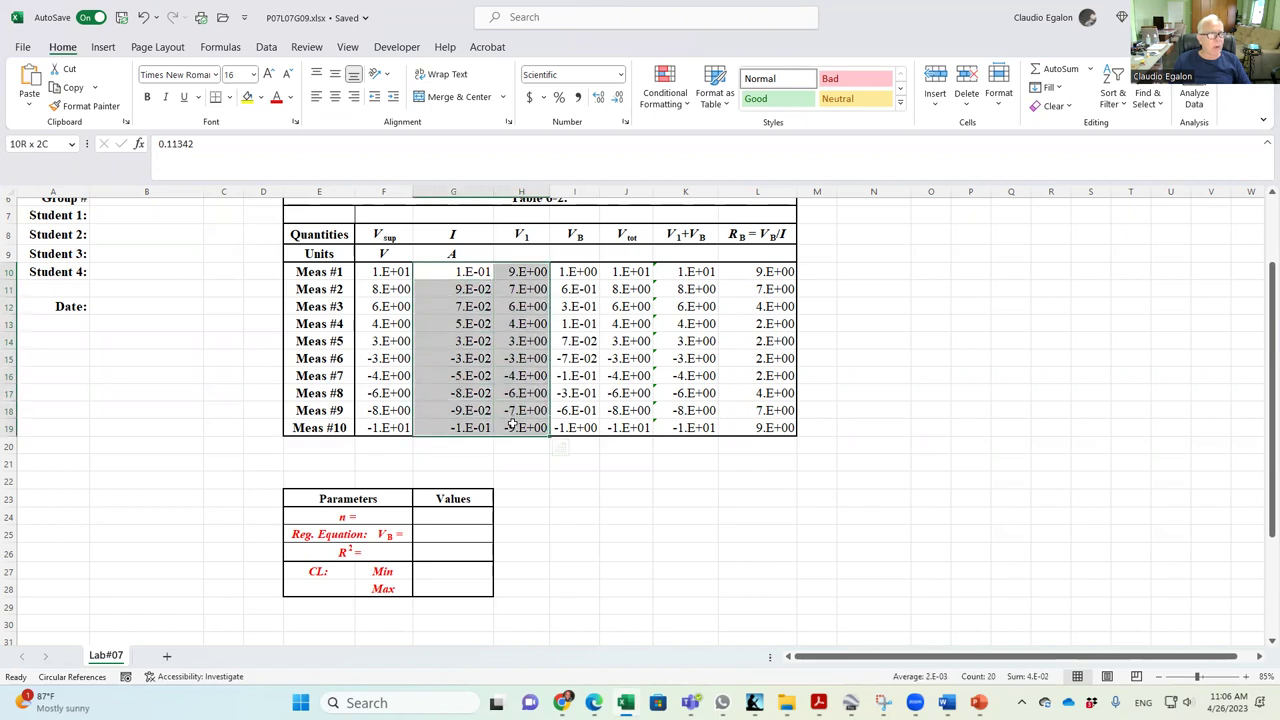
ctrl+click(466, 458)
ctrl+click(468, 314)
drag(466, 271, 513, 424)
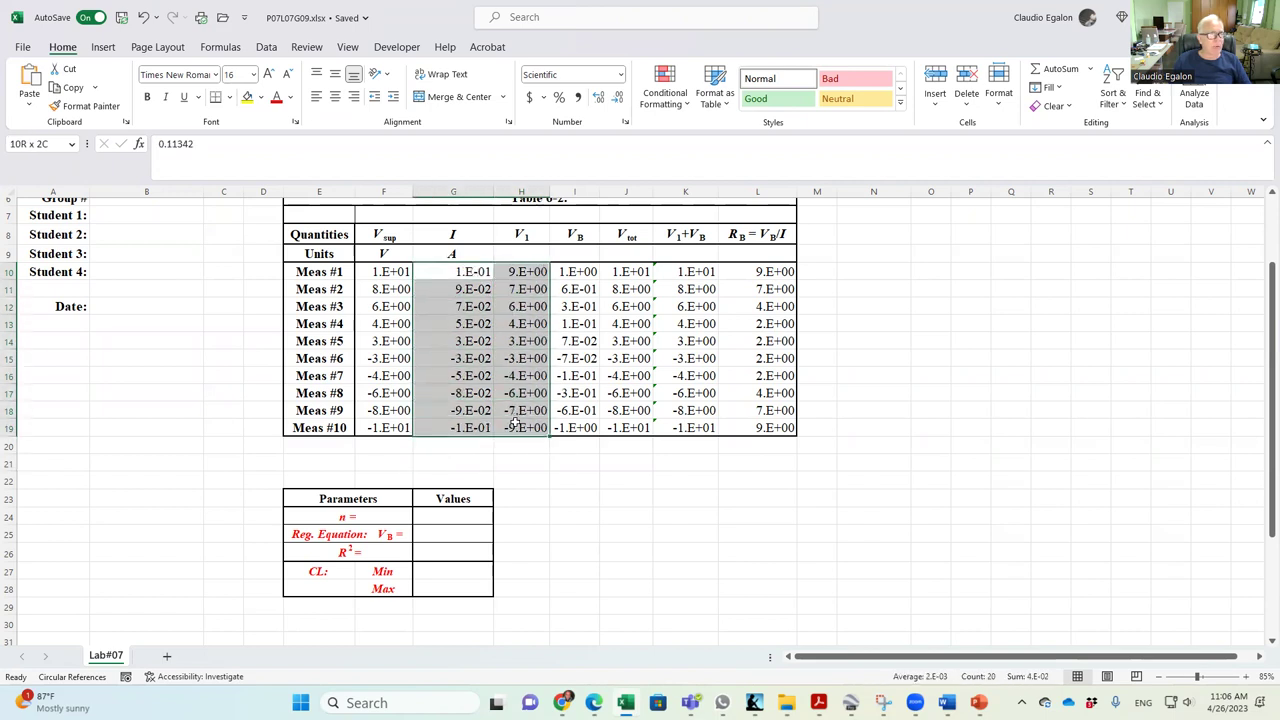
click(104, 48)
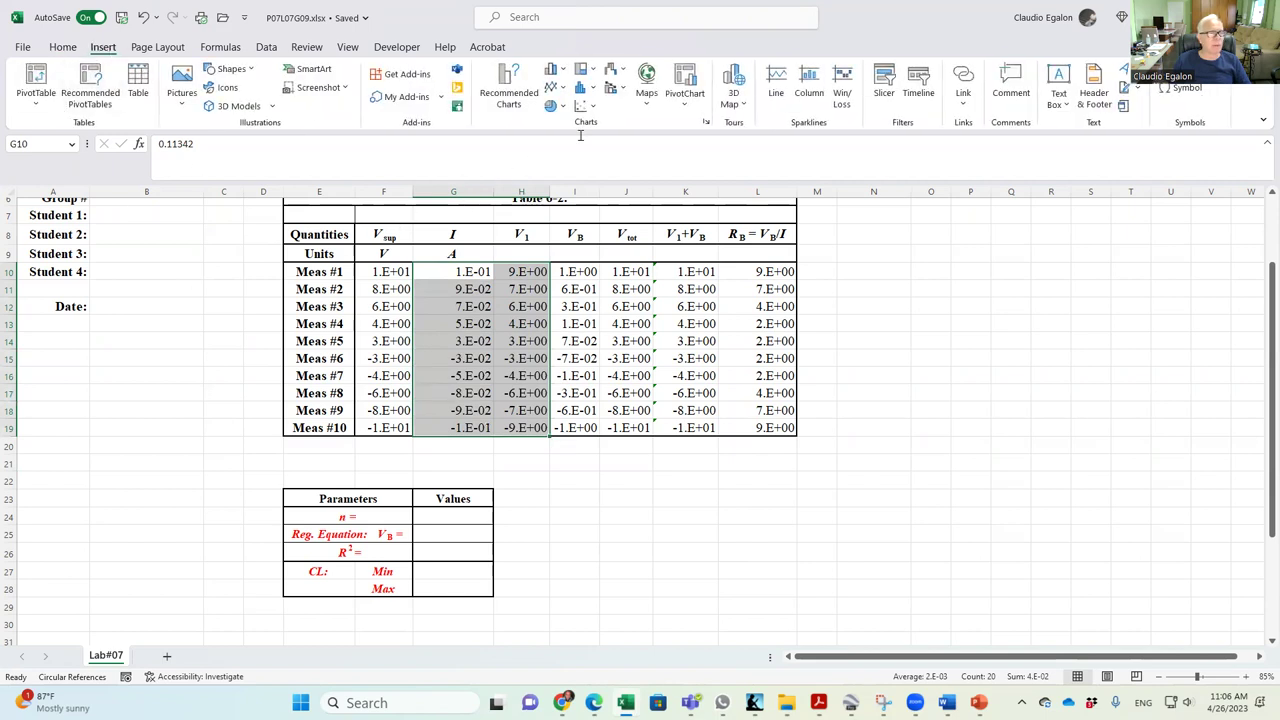
click(590, 107)
click(591, 157)
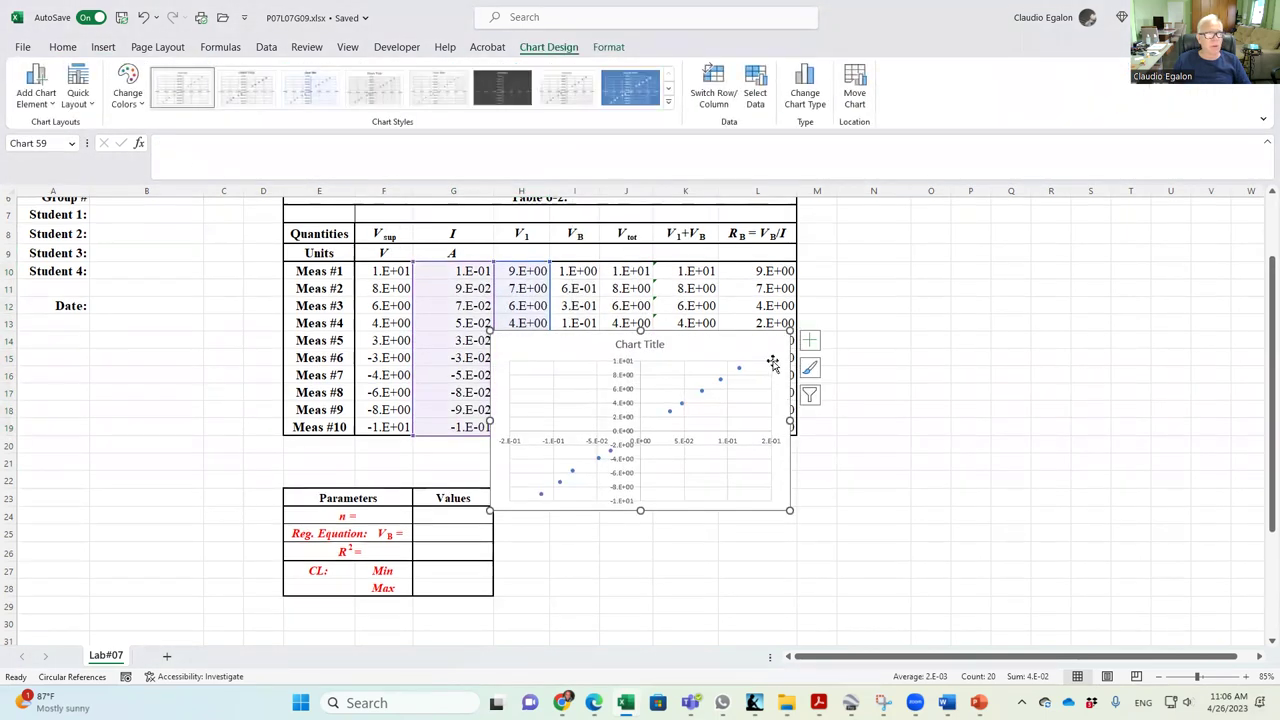
Place the scatter chart beside the measurement table, shift its y-values from V1 to the VB column, and enlarge it.
drag(961, 441, 1117, 254)
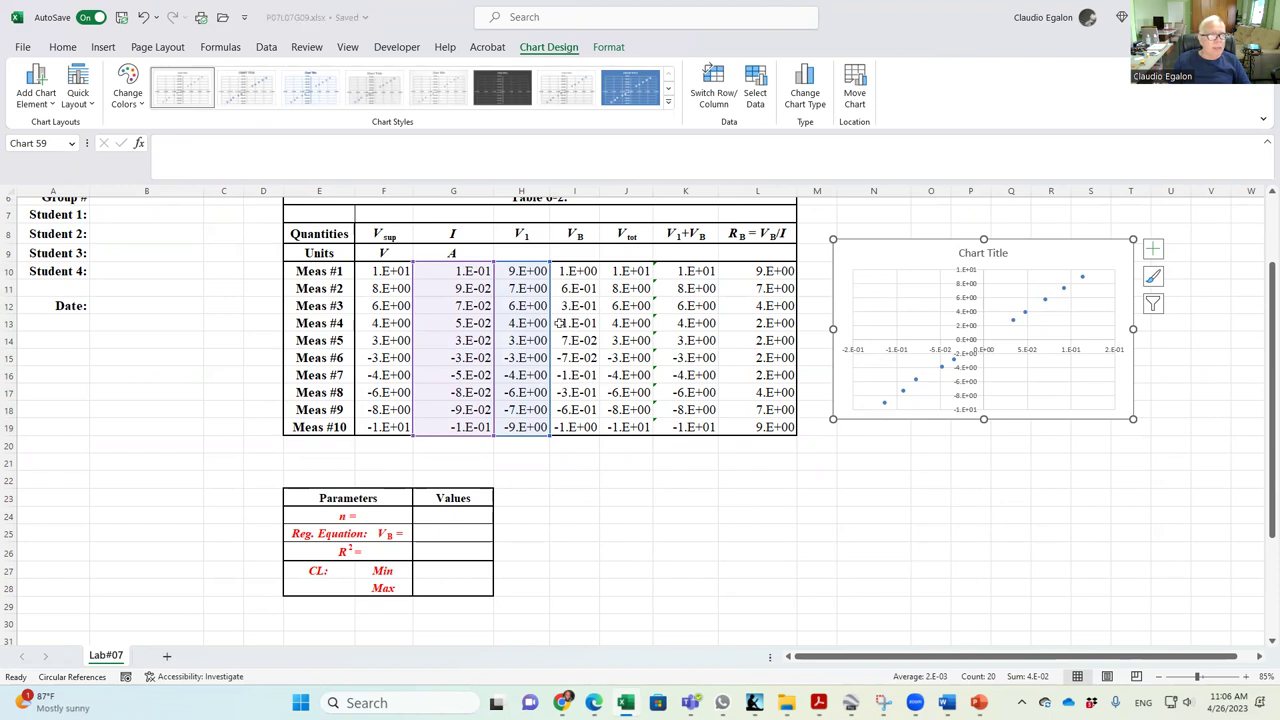
drag(551, 330, 558, 320)
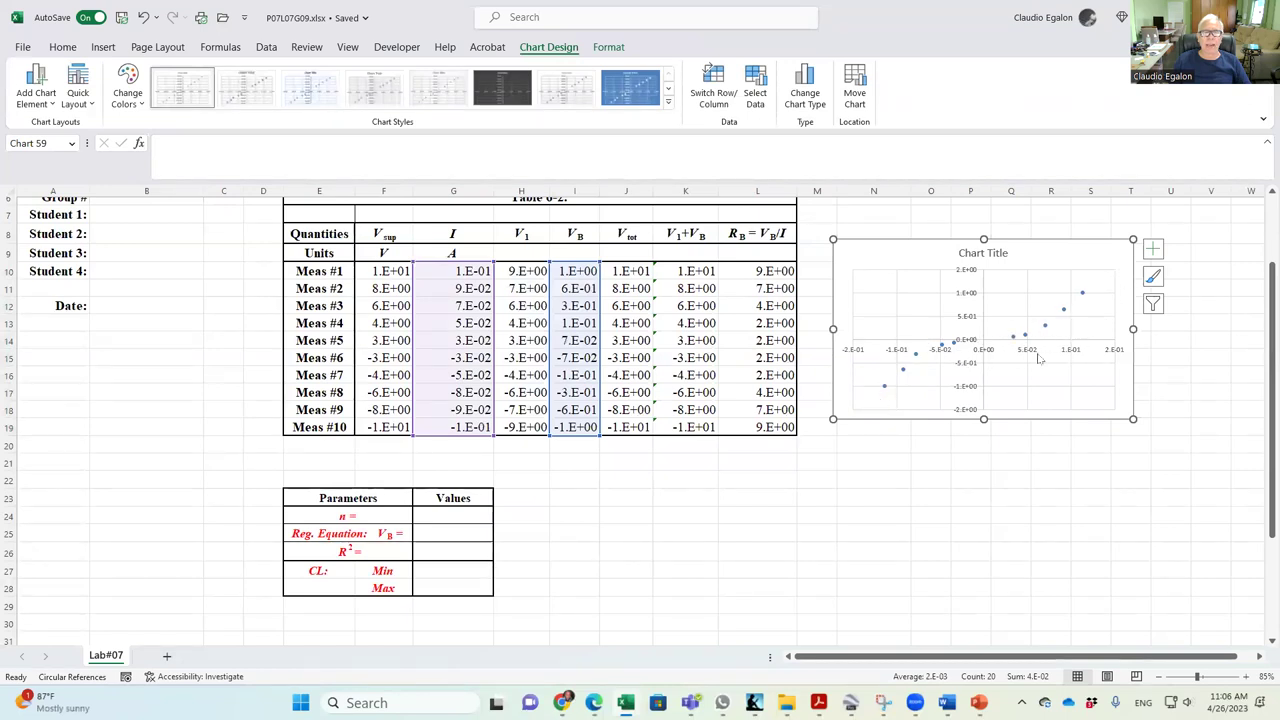
drag(1132, 421, 1180, 479)
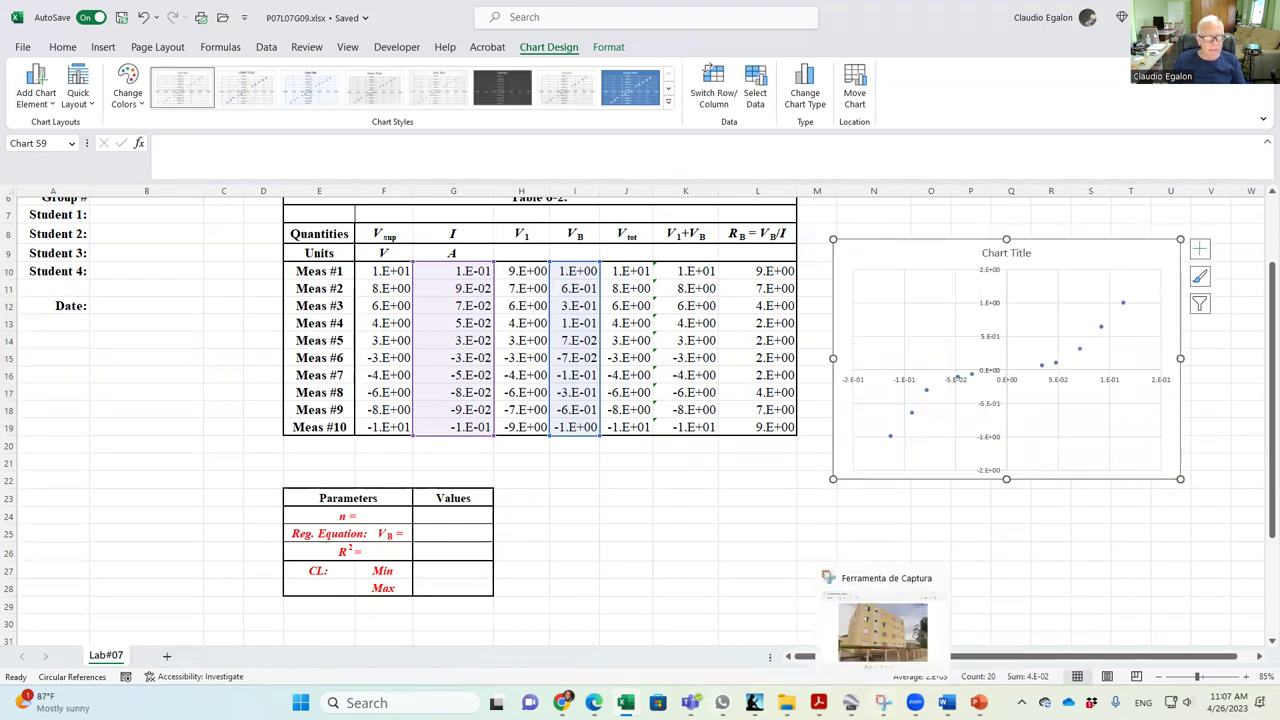
Switch to the 04-P07 Roster workbook and enter 1 for the first student under 4/26/23 on the Lab Atte sheet.
mouse_move(722, 703)
mouse_move(626, 703)
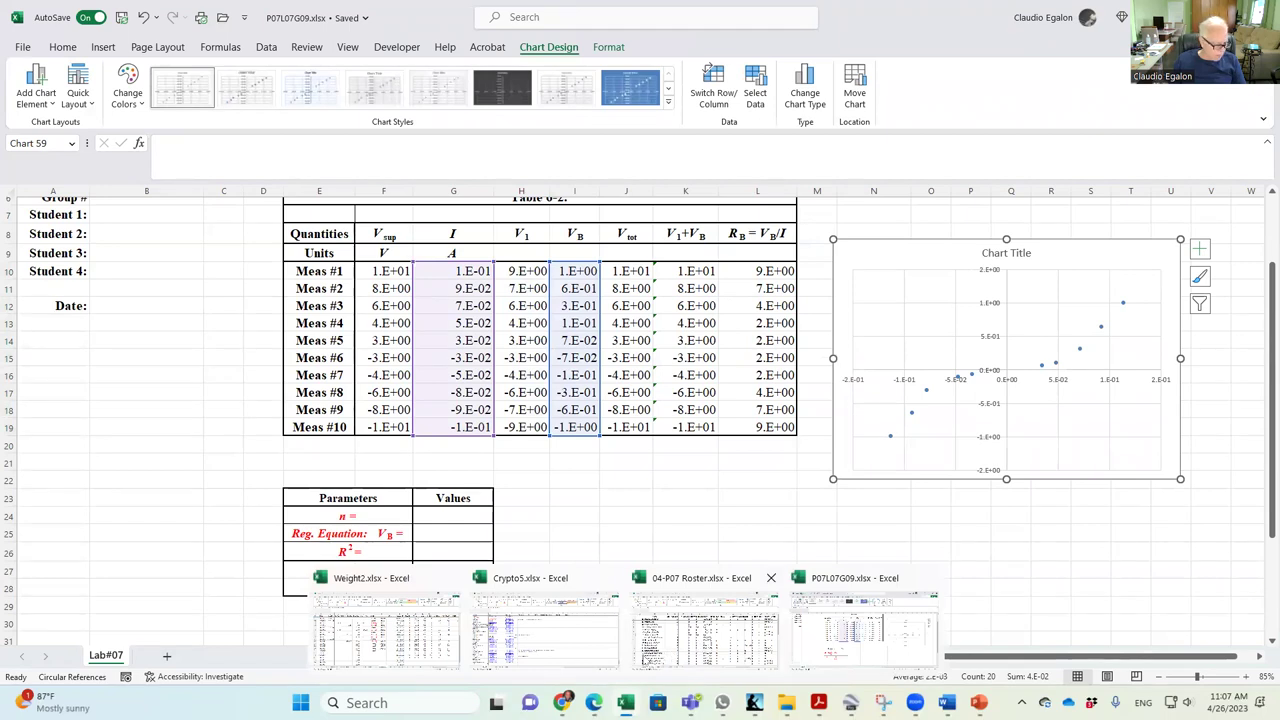
click(378, 647)
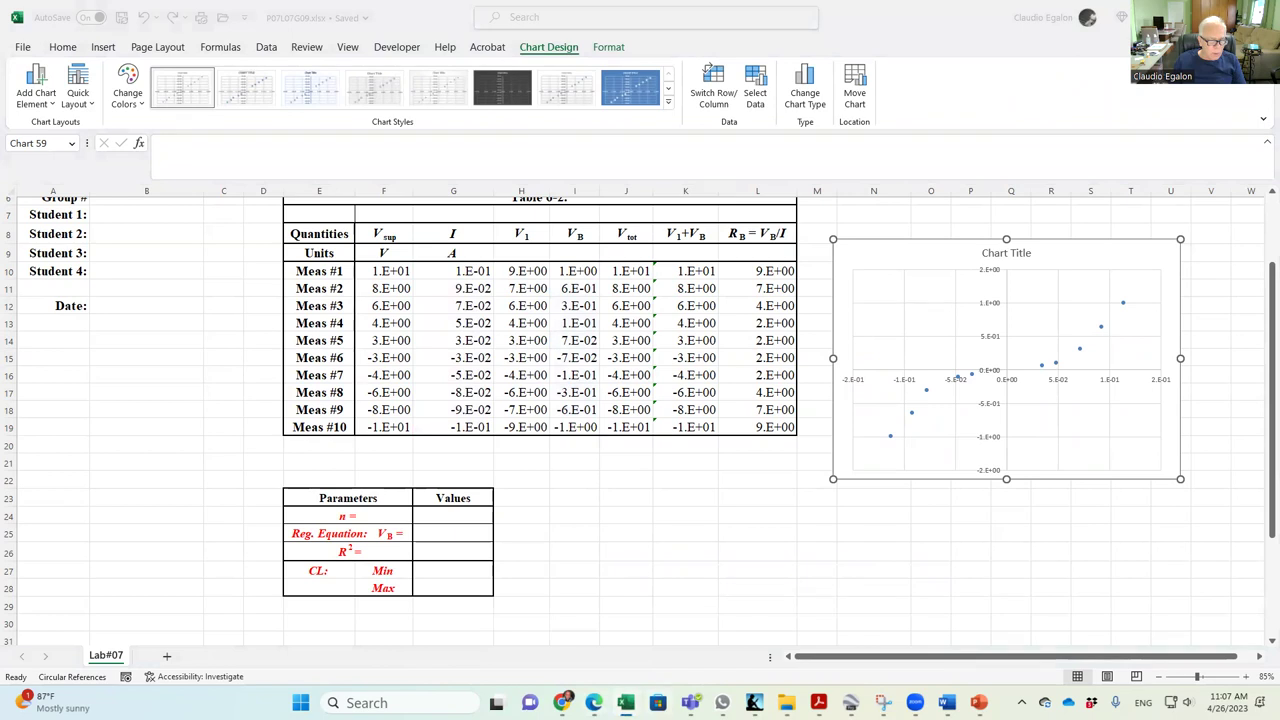
mouse_move(626, 703)
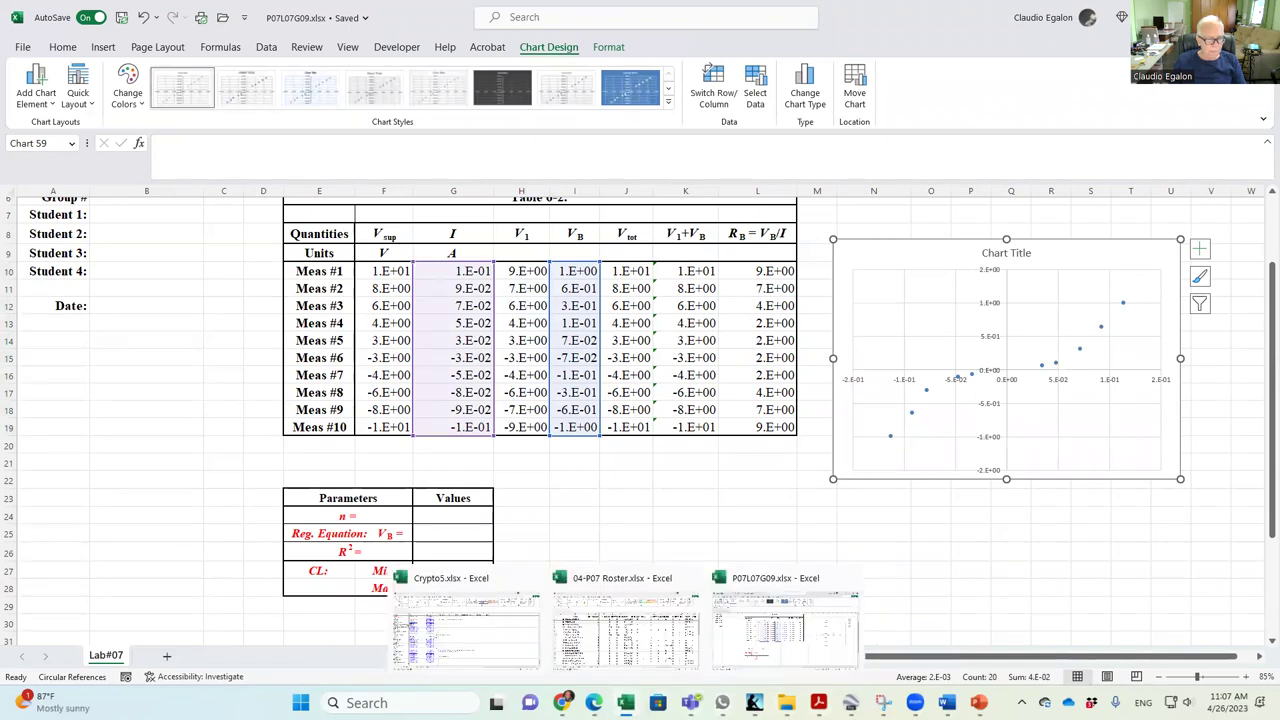
click(625, 625)
click(464, 250)
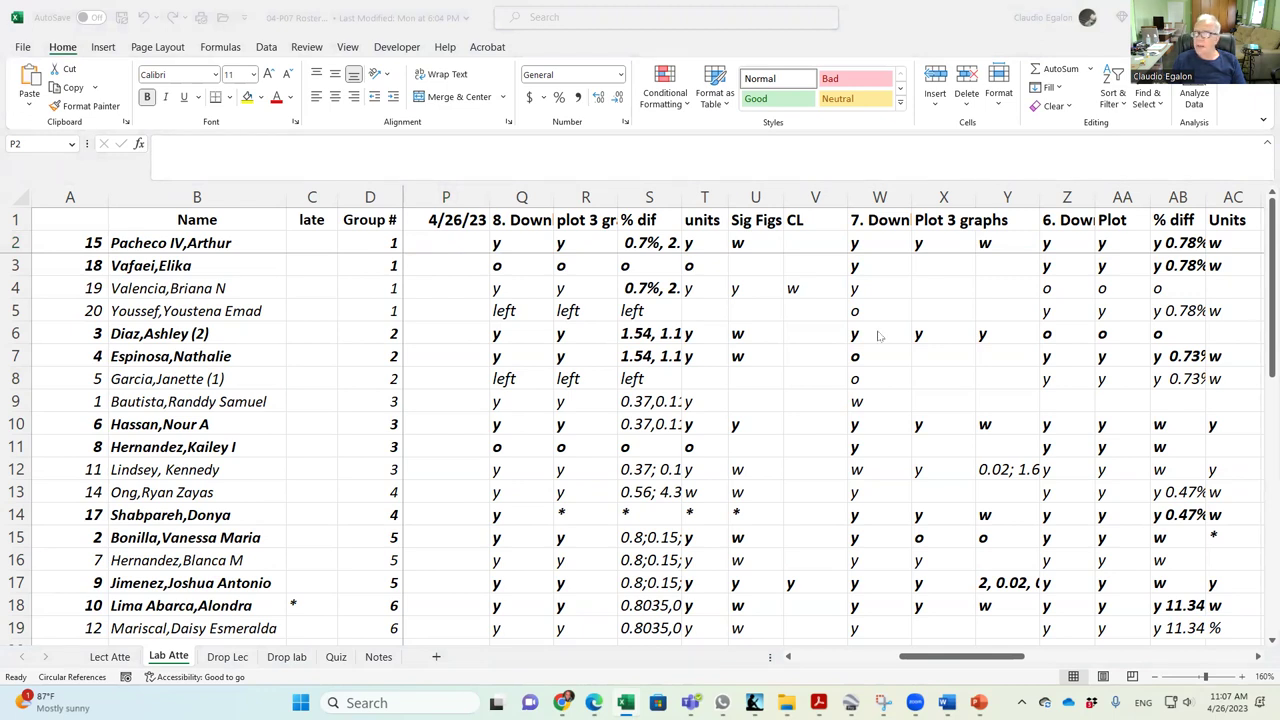
click(450, 250)
text(1)
key(Return)
Insert a column after the 4/26/23 column, title it "9 Download", and enter y for the first student.
click(515, 197)
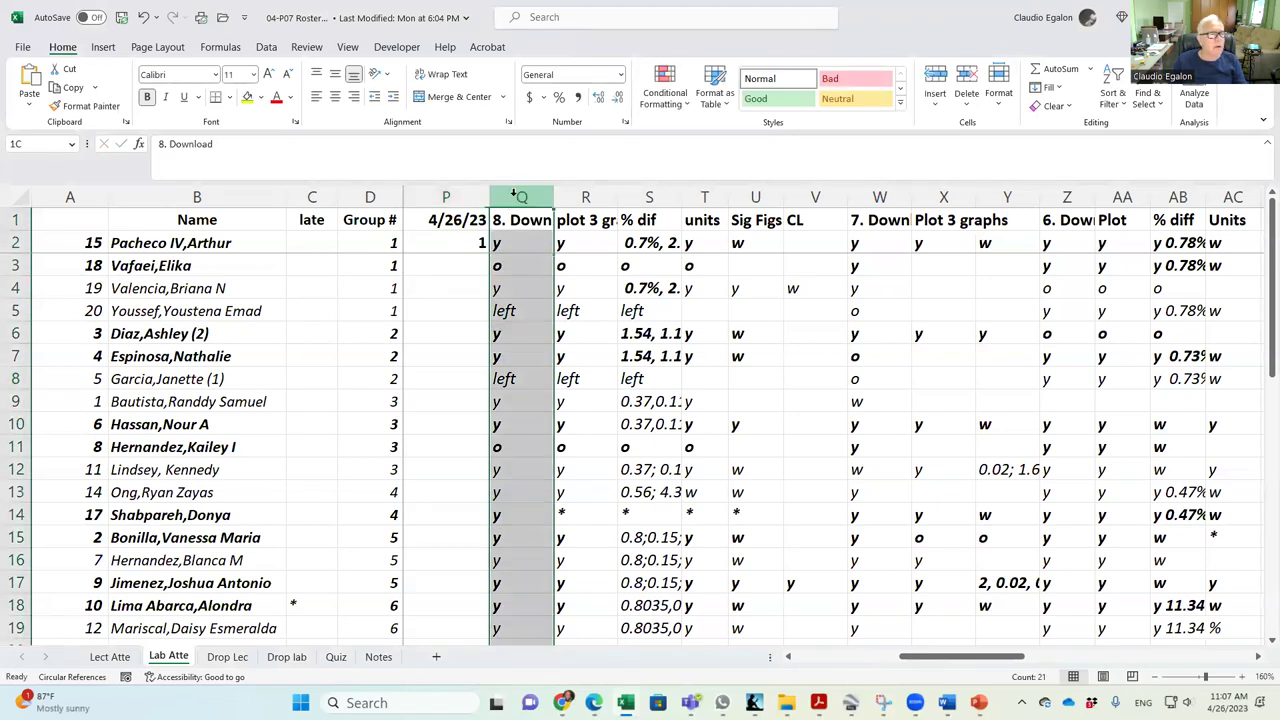
right_click(515, 197)
click(557, 338)
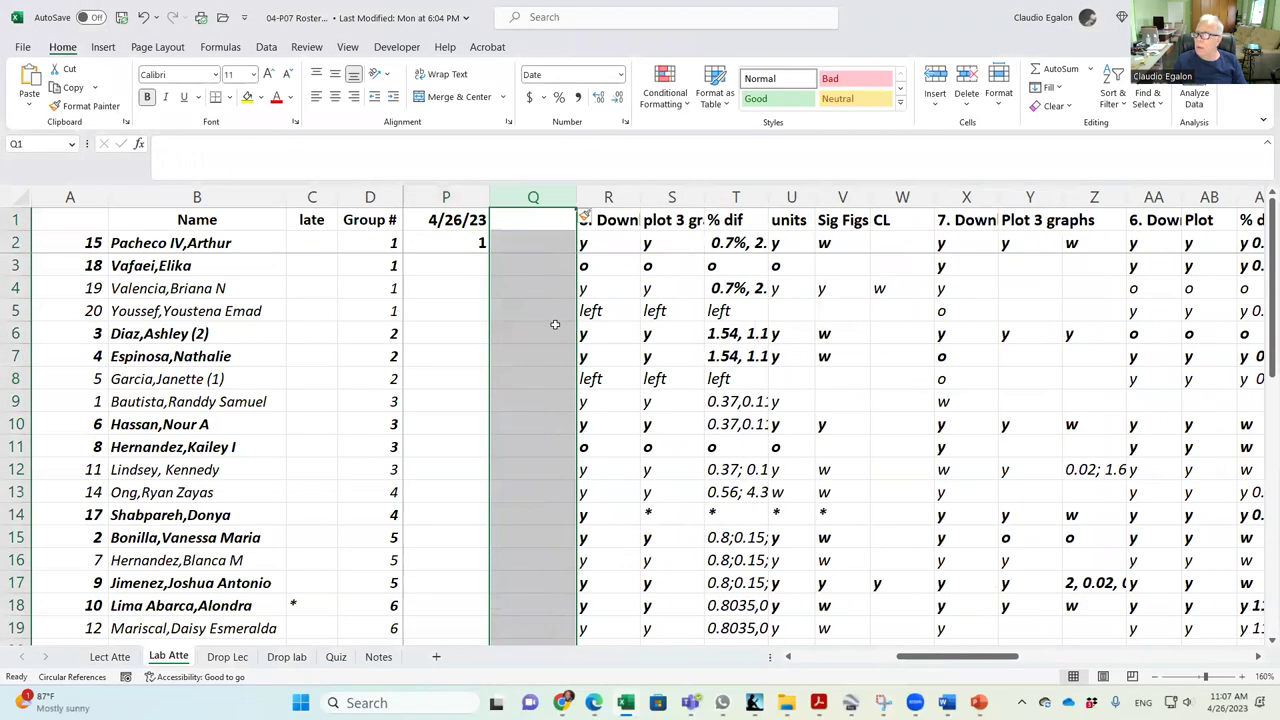
click(530, 222)
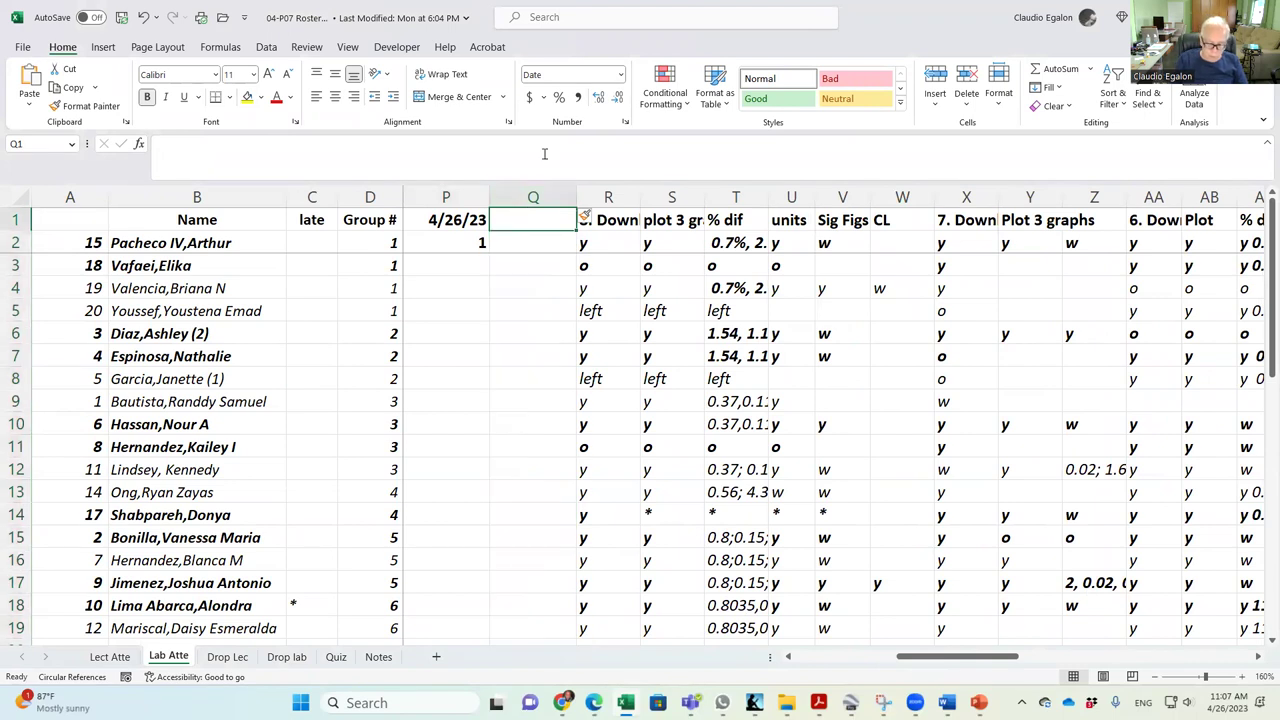
text(9 Download)
key(Return)
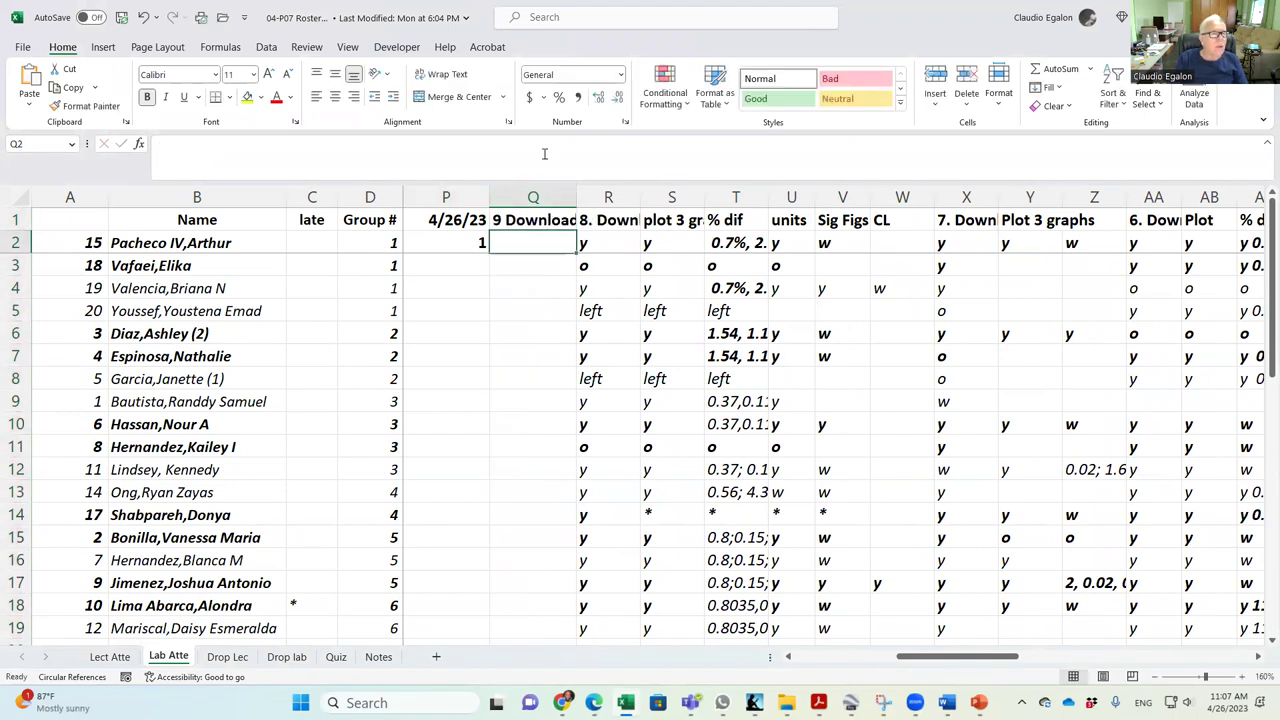
text(y)
key(Return)
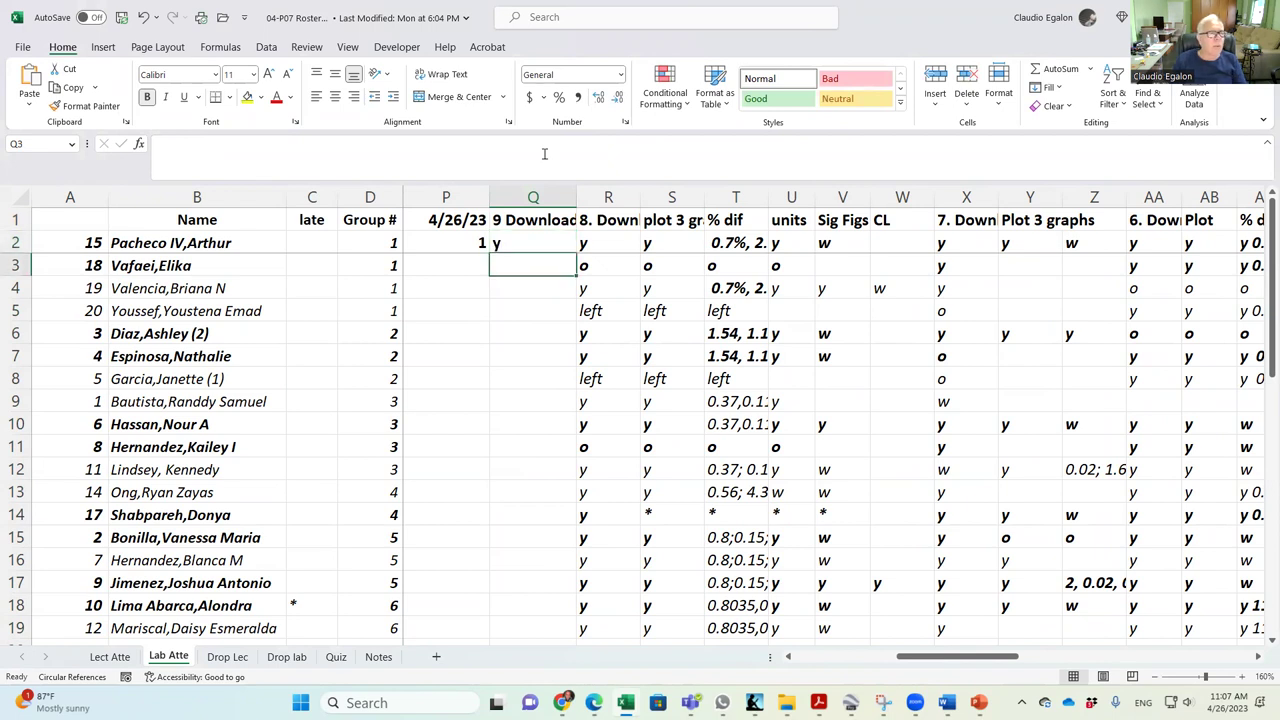
Insert another column after "9 Download" and title it "Plot graph".
click(608, 197)
right_click(608, 198)
click(638, 337)
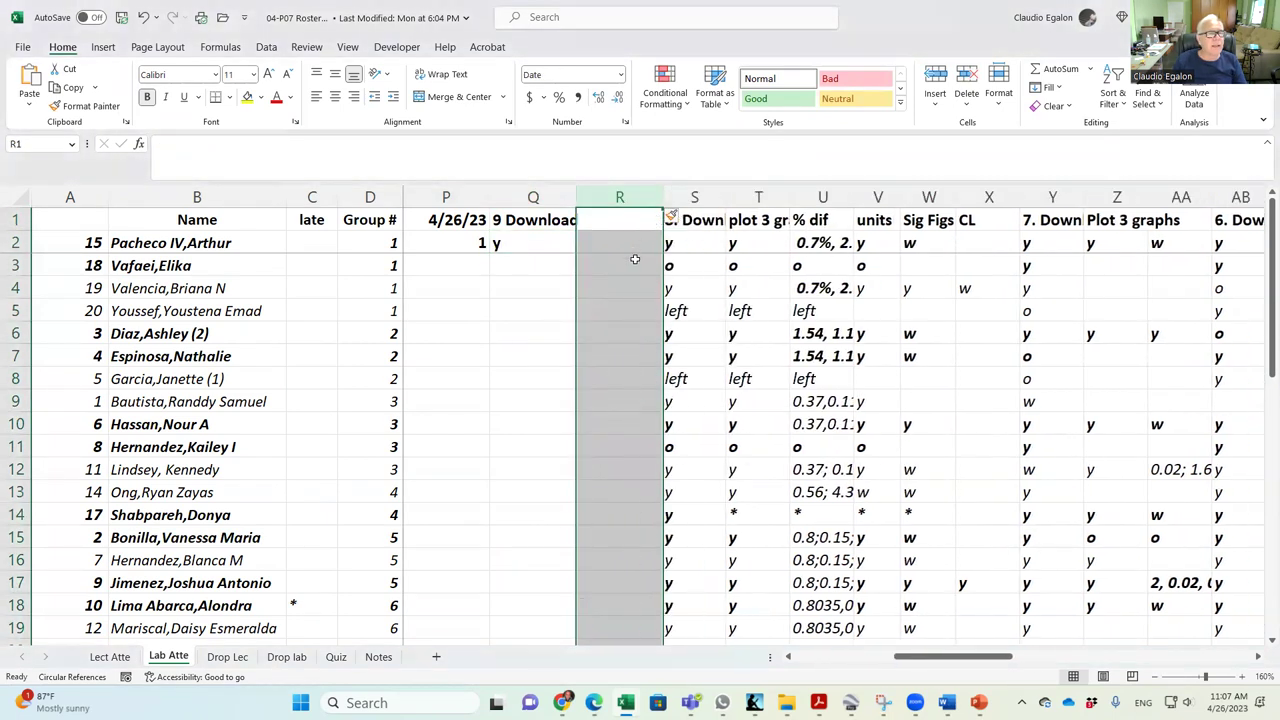
click(621, 220)
text(Plot graph)
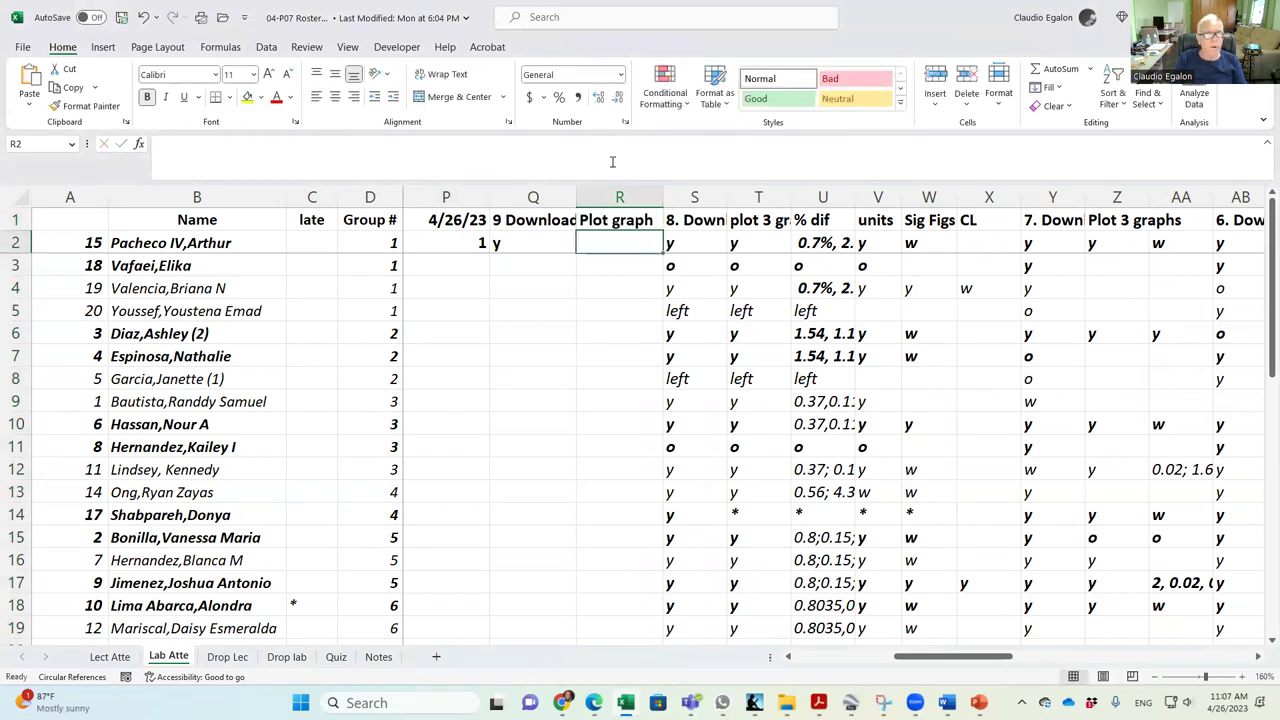
Enter y under Plot graph in row 2 and switch to the 00-P07Notes.docx document in Word.
text(y)
key(Return)
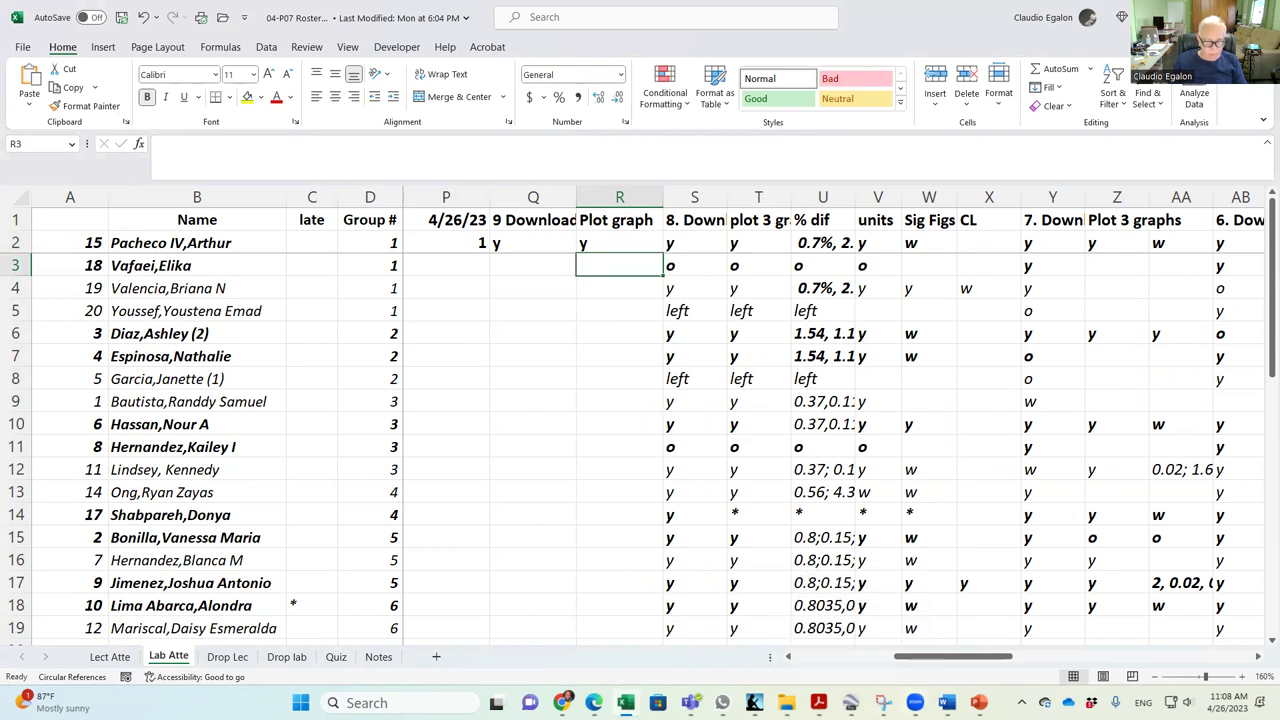
click(946, 702)
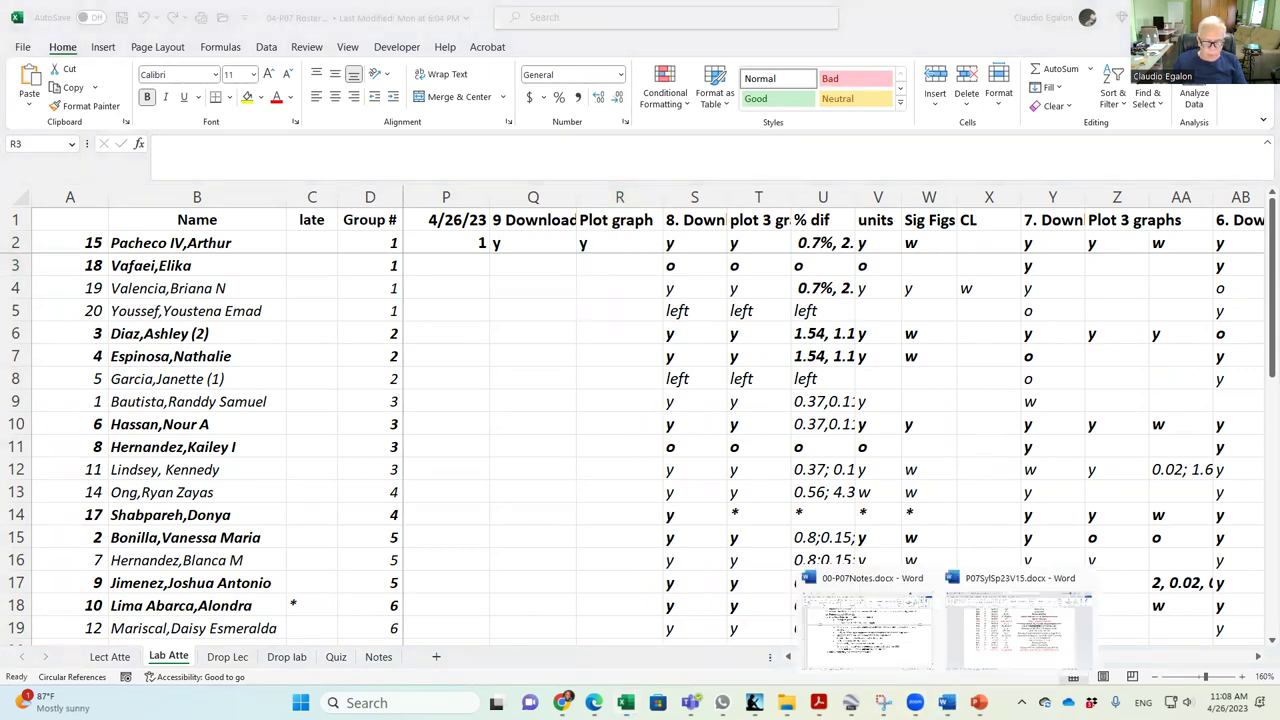
click(895, 645)
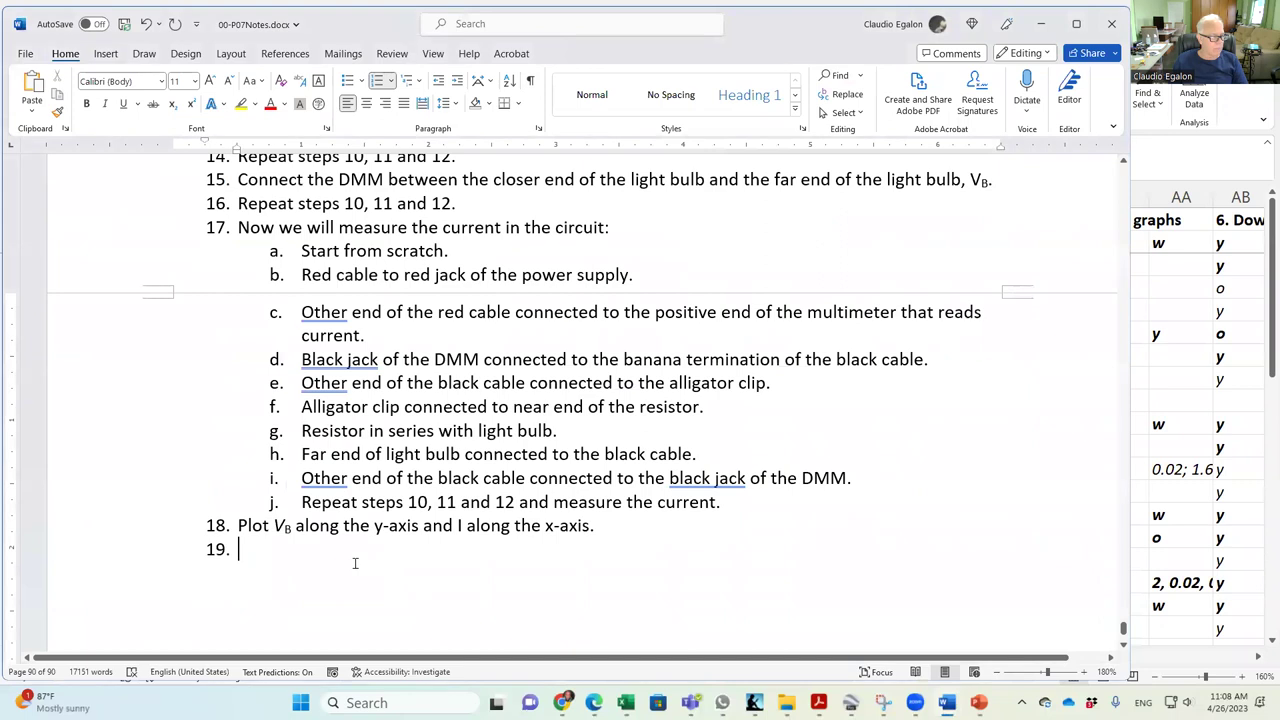
Insert a numbered item "Graph plotting" above the item on plotting VB against I, and demote that item to its sub-item.
click(238, 525)
key(Return)
key(Up)
text(Graph plotting)
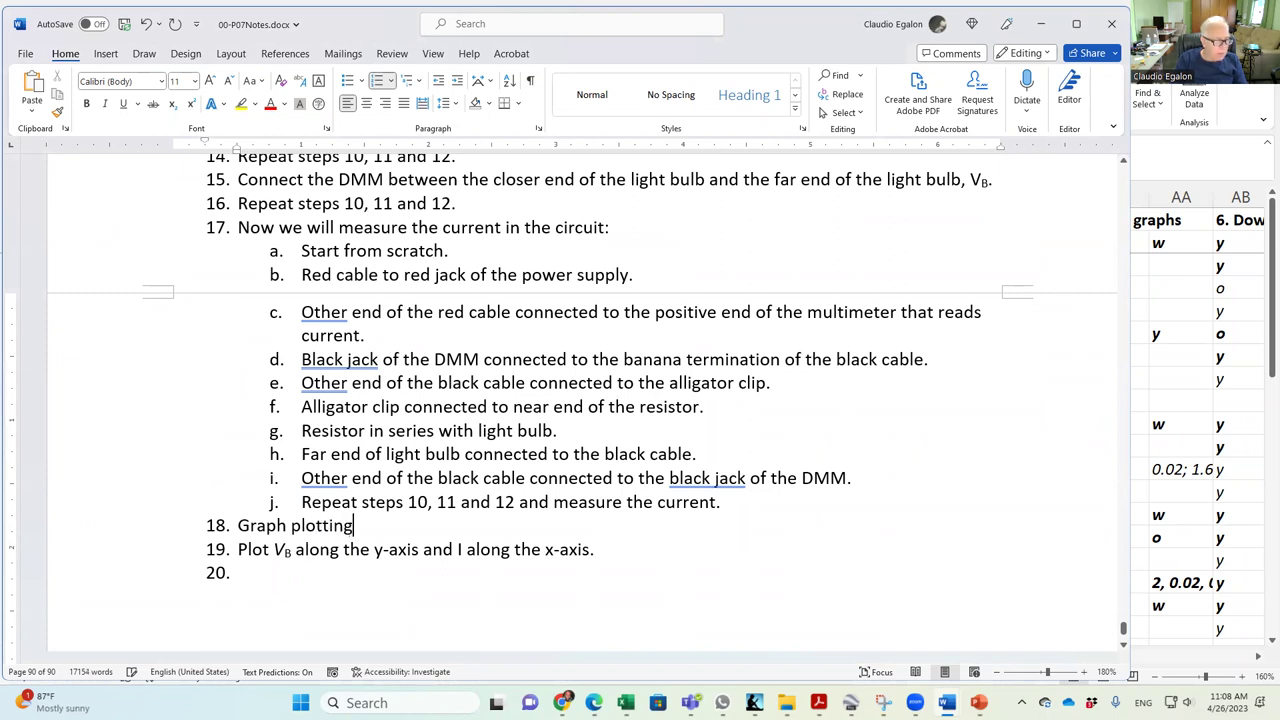
key(Right)
key(Tab)
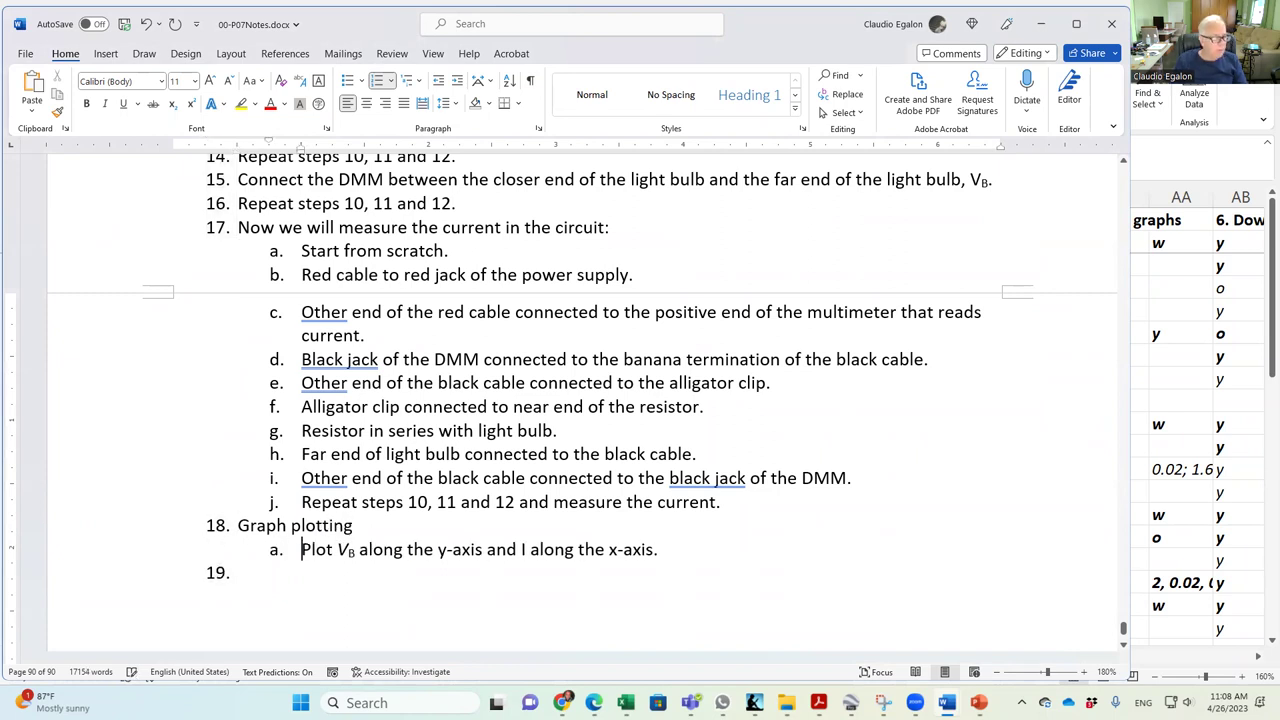
Add the sub-item "Fit a third order polynomial to this graph." below the VB plotting line and start another sub-item.
key(End)
key(Return)
text(Fit a third order polynomial to this graph.)
key(Return)
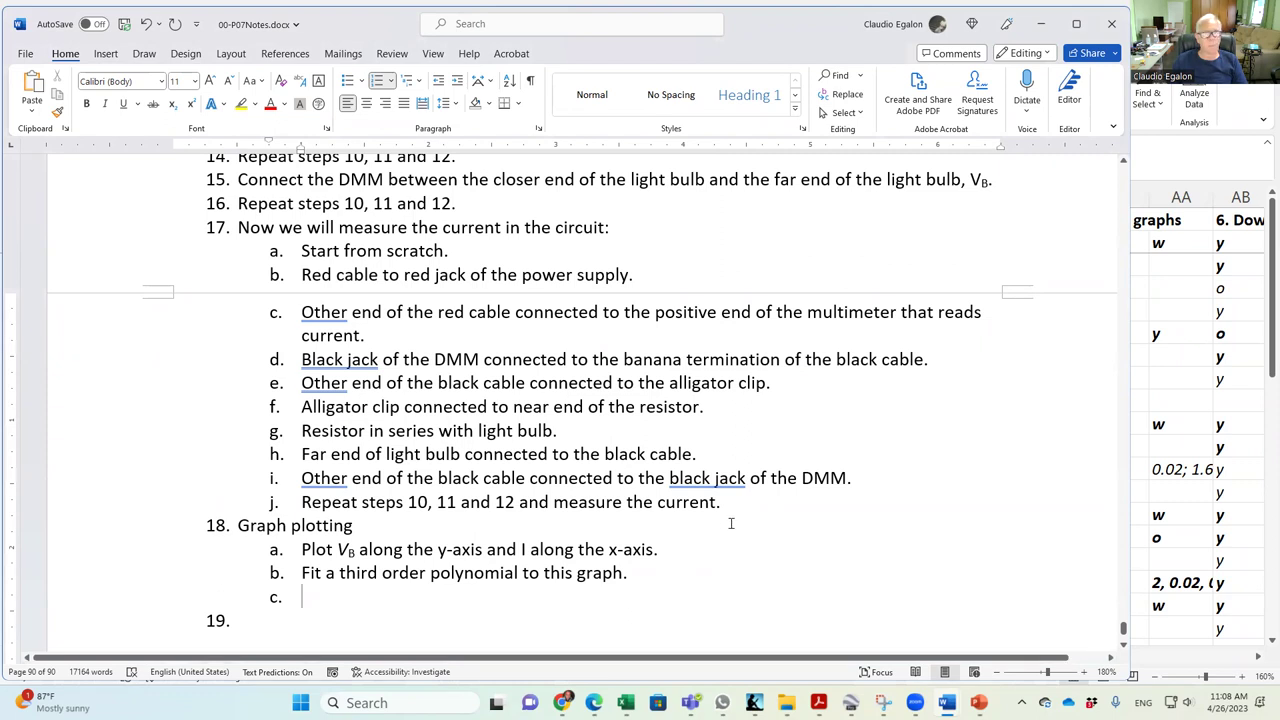
Switch back to the Excel roster and fill row 3 with 0 for 4/26/23 and o for 9 Download and Plot graph.
key(alt+Tab)
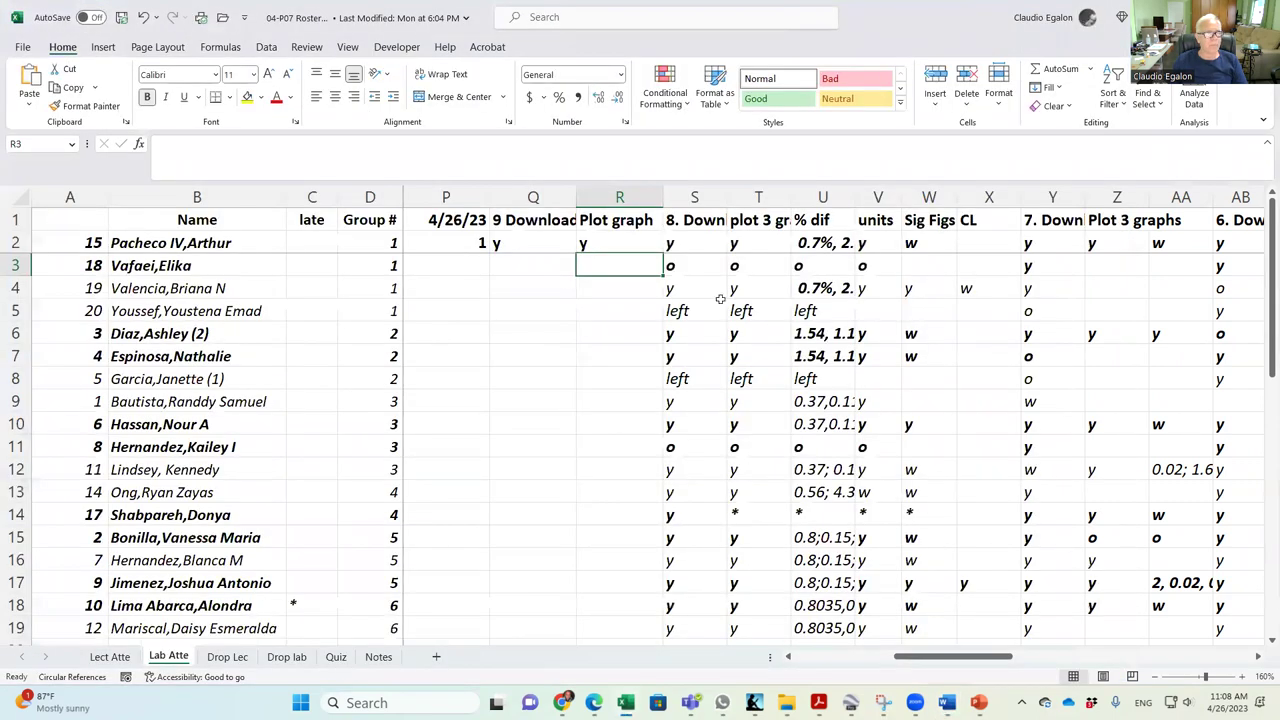
click(455, 268)
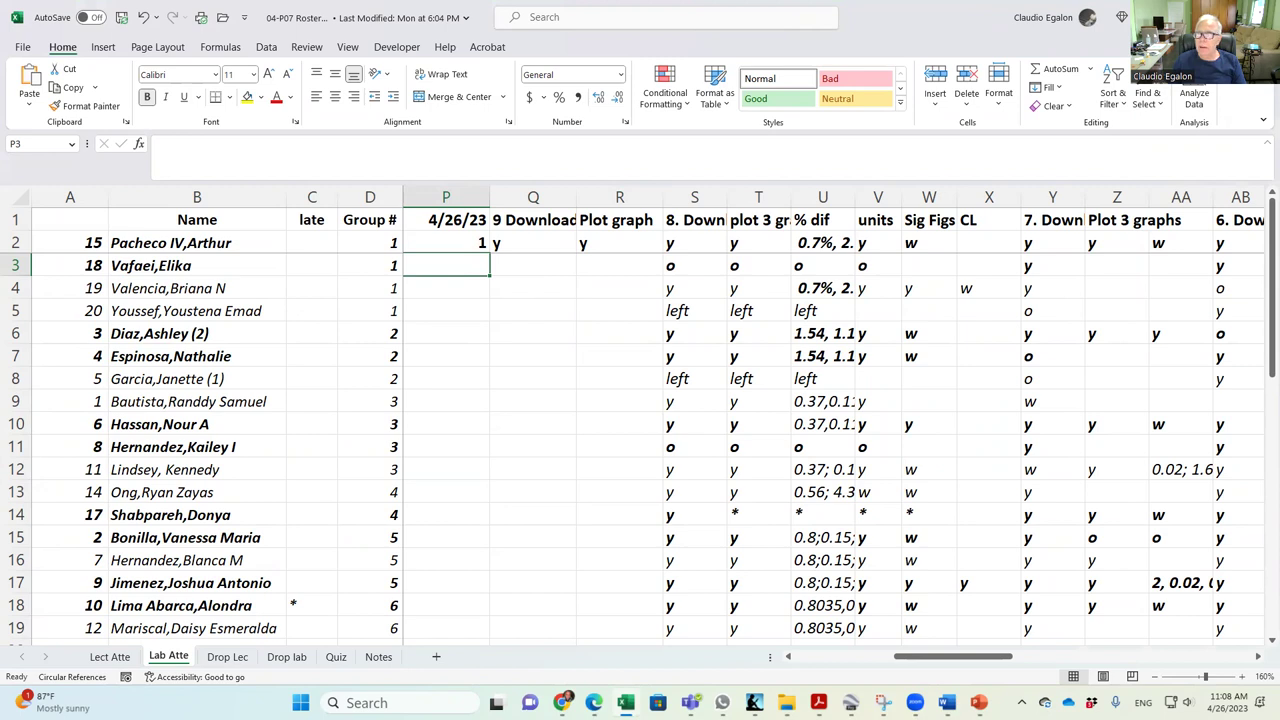
text(0)
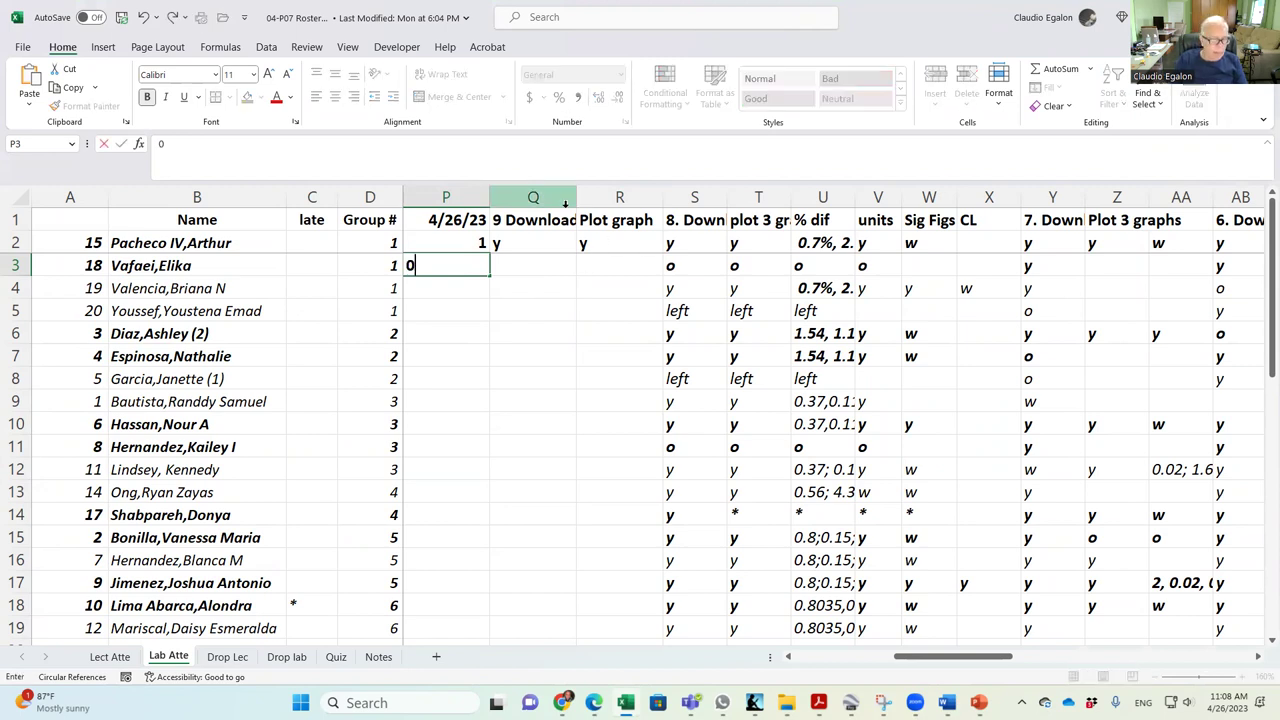
key(Tab)
text(o)
key(Tab)
text(o)
key(Return)
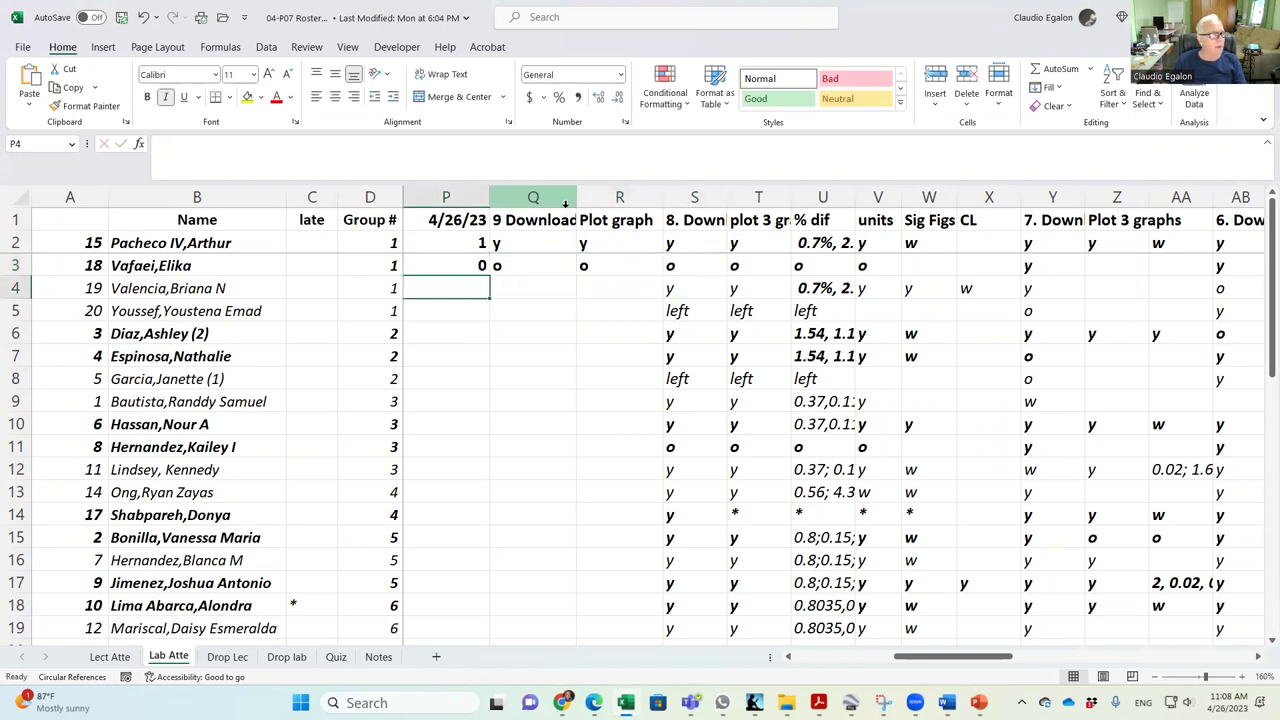
Narrow column P slightly and fill row 4 with 1 for 4/26/23 and y for 9 Download and Plot graph.
mouse_move(491, 200)
mouse_down()
mouse_move(466, 200)
mouse_move(475, 205)
mouse_up()
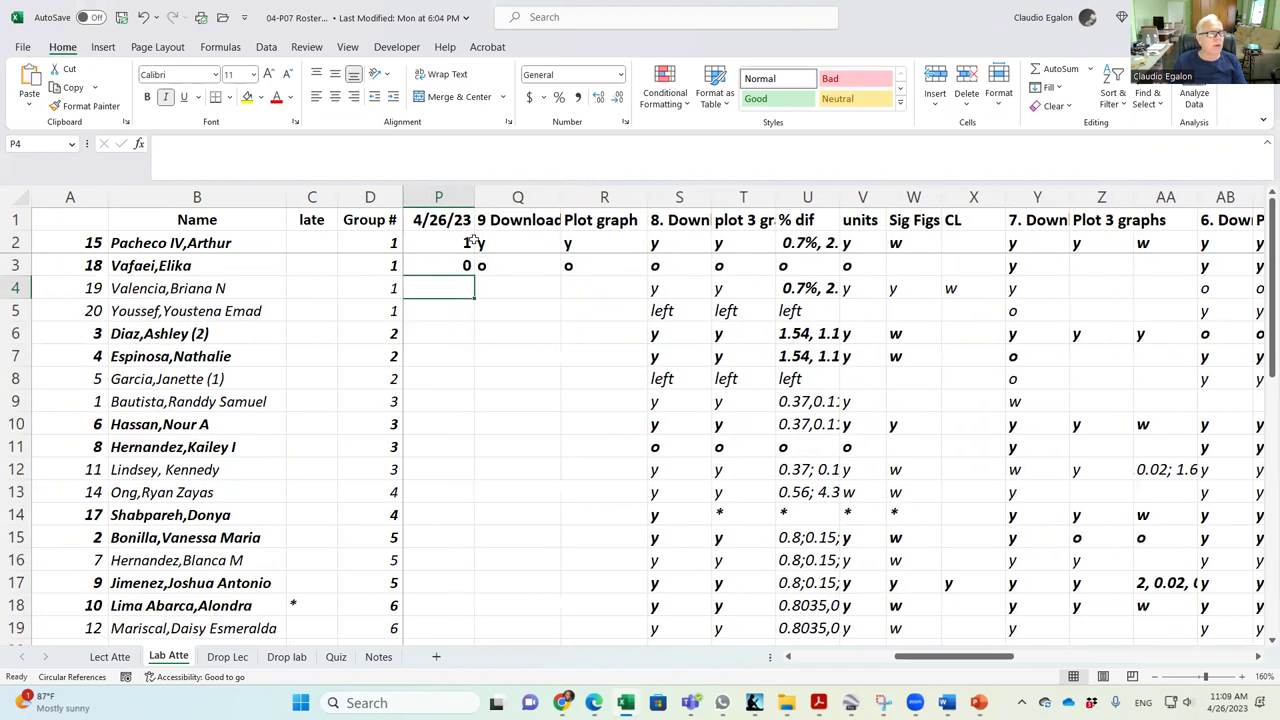
text(1)
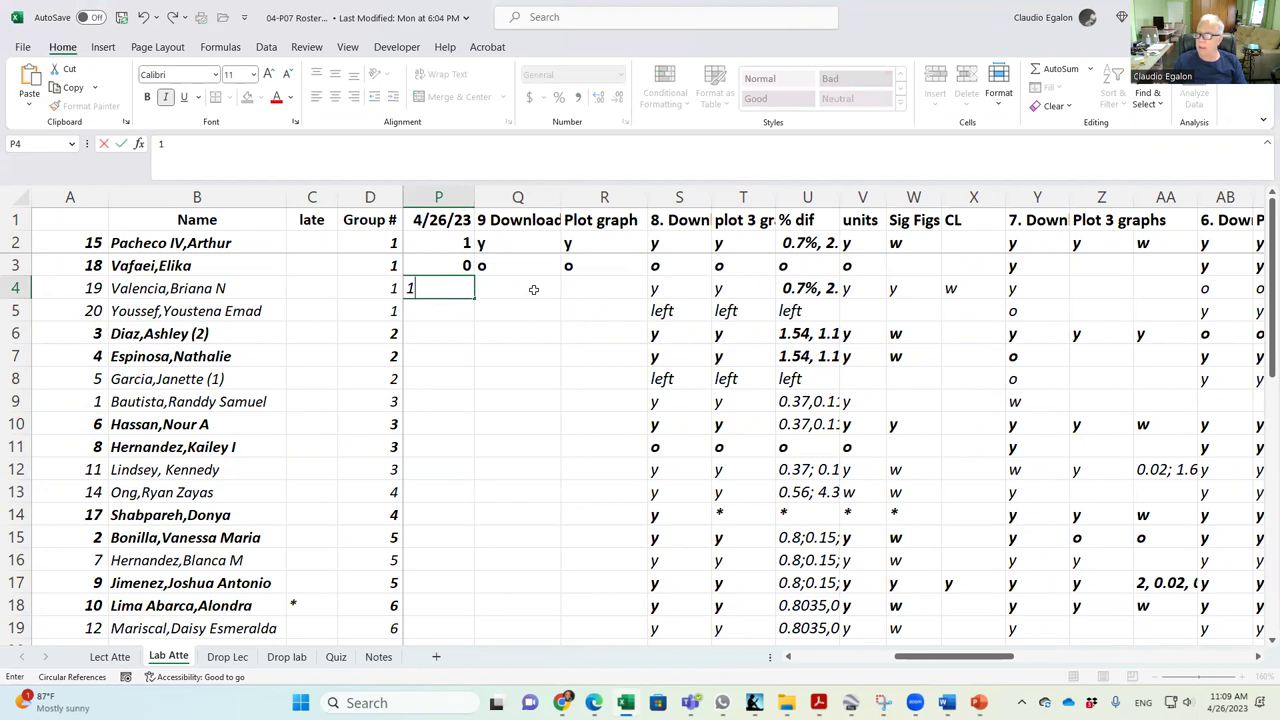
click(533, 289)
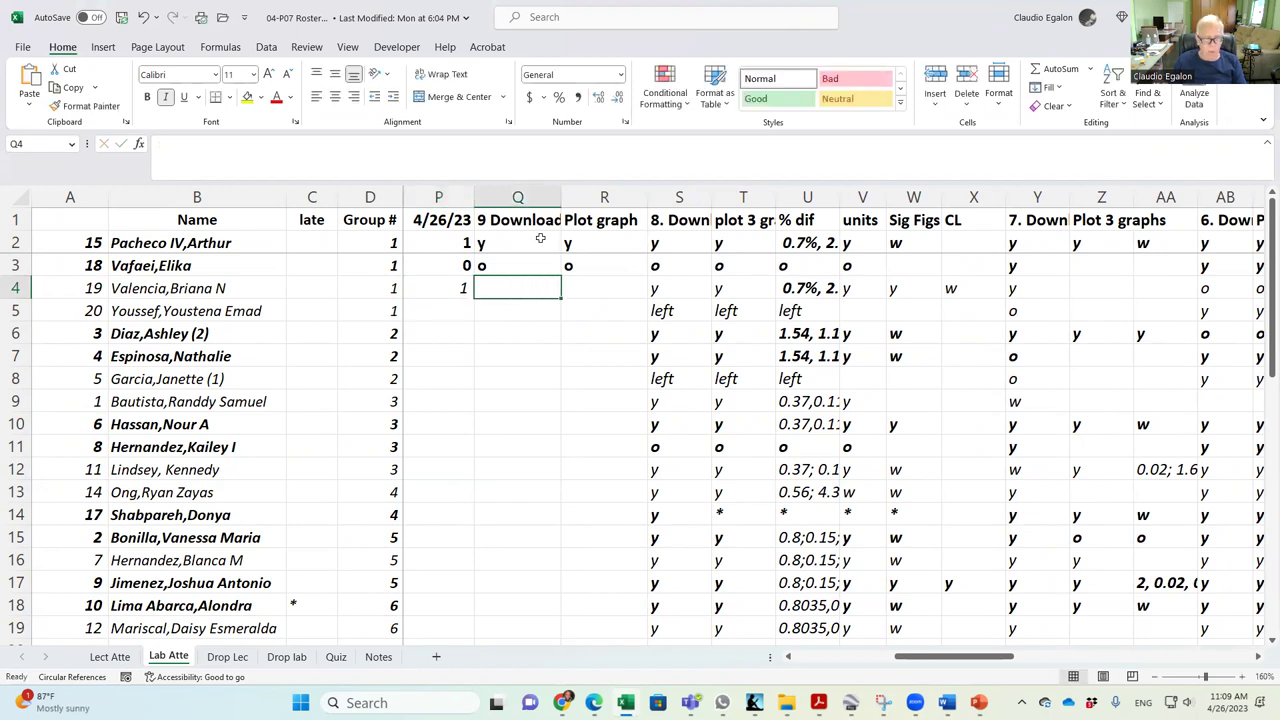
text(y)
click(596, 287)
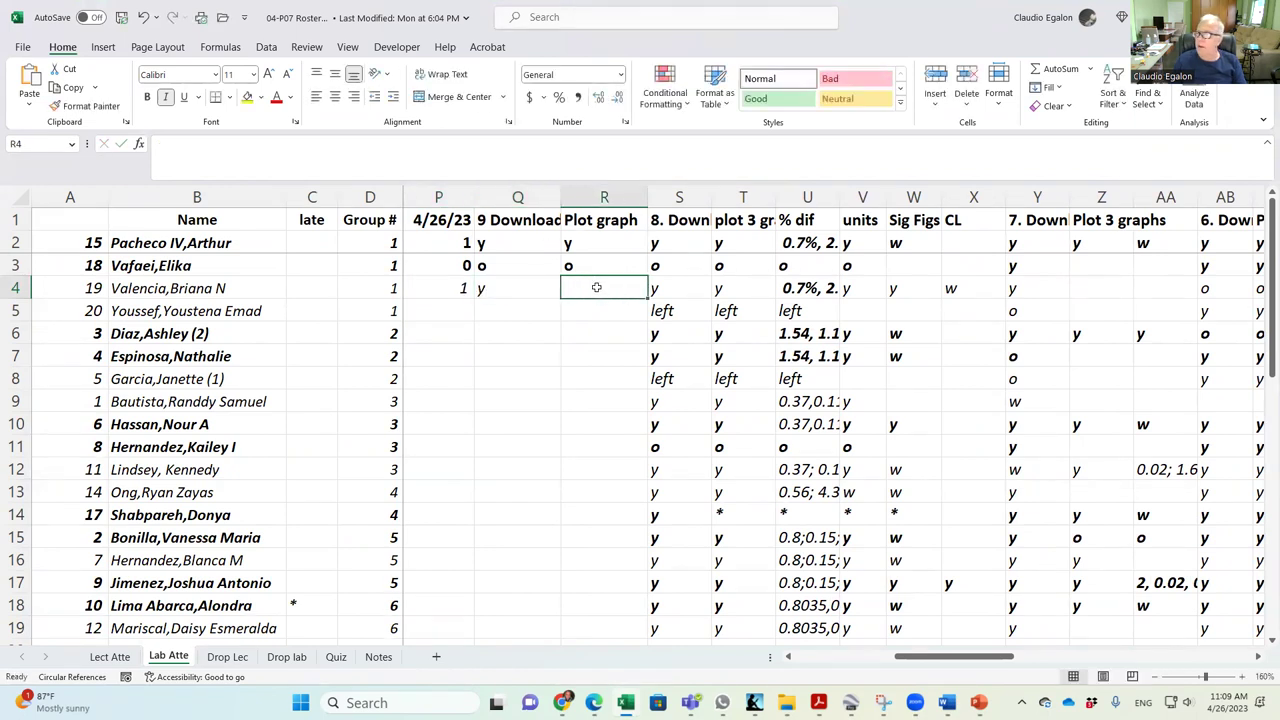
text(y)
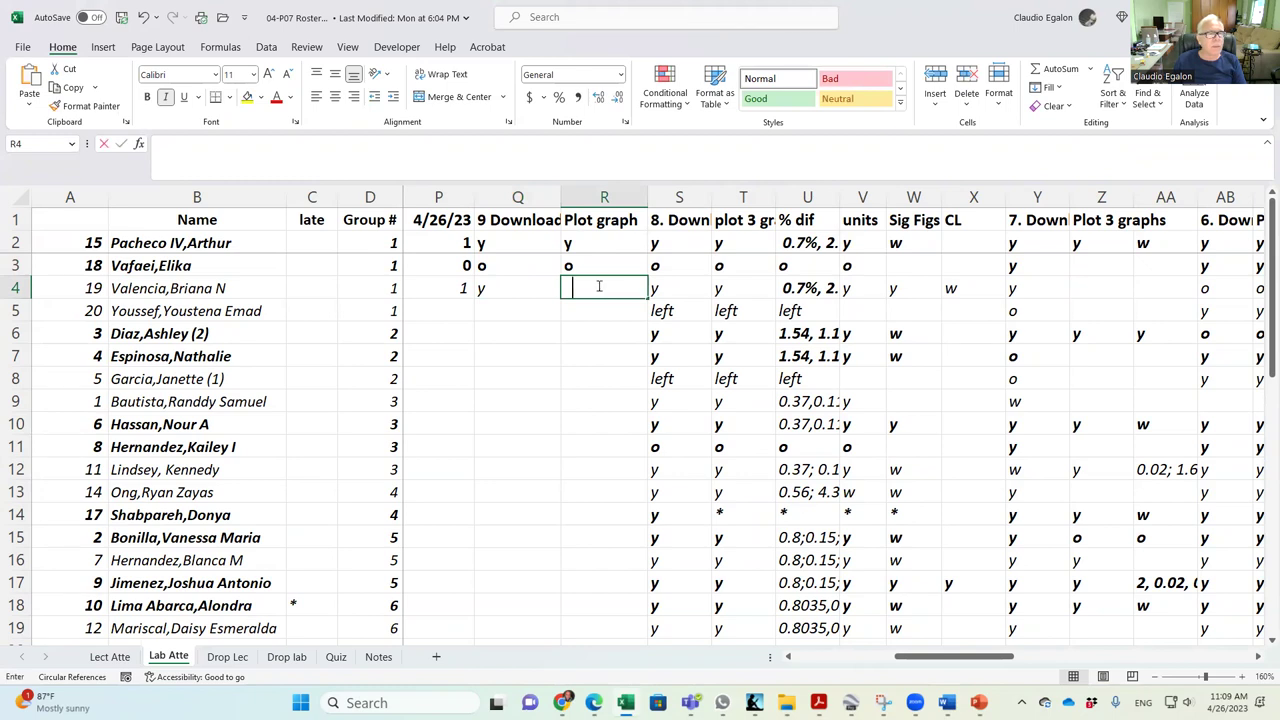
Insert a new column before the 8. Download column and give it the header "Fit 3rd order".
right_click(677, 197)
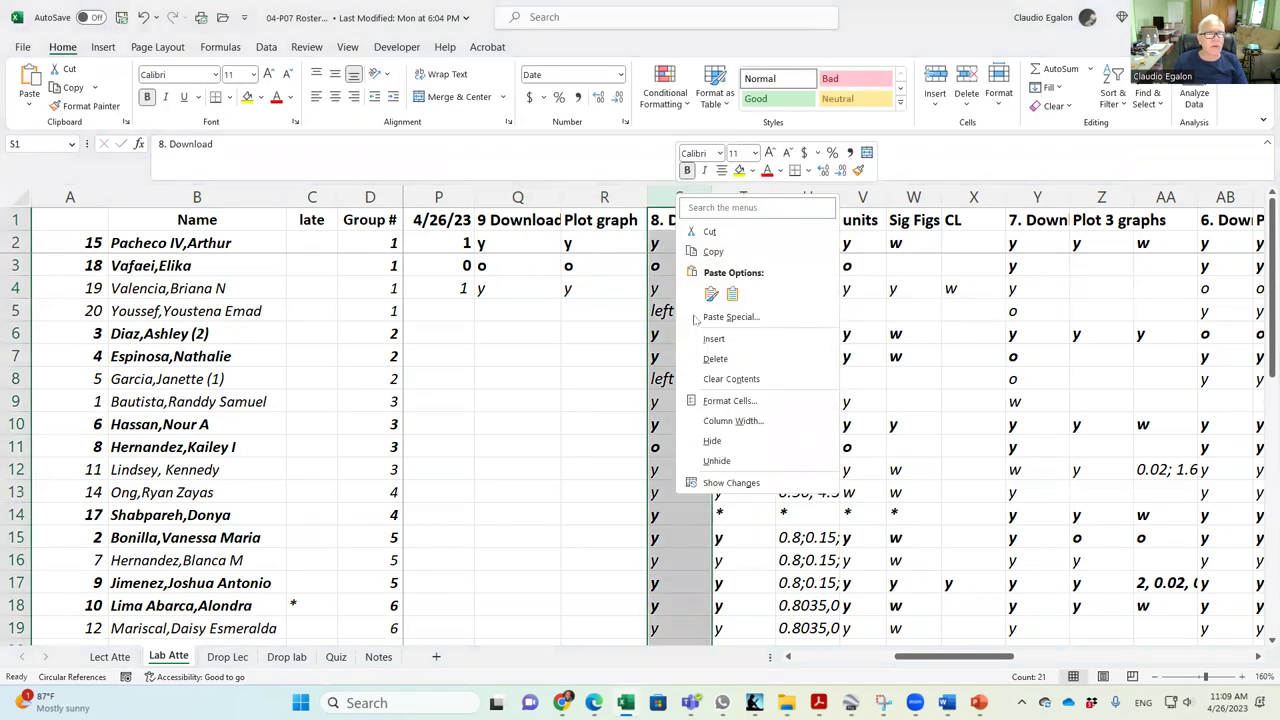
click(713, 338)
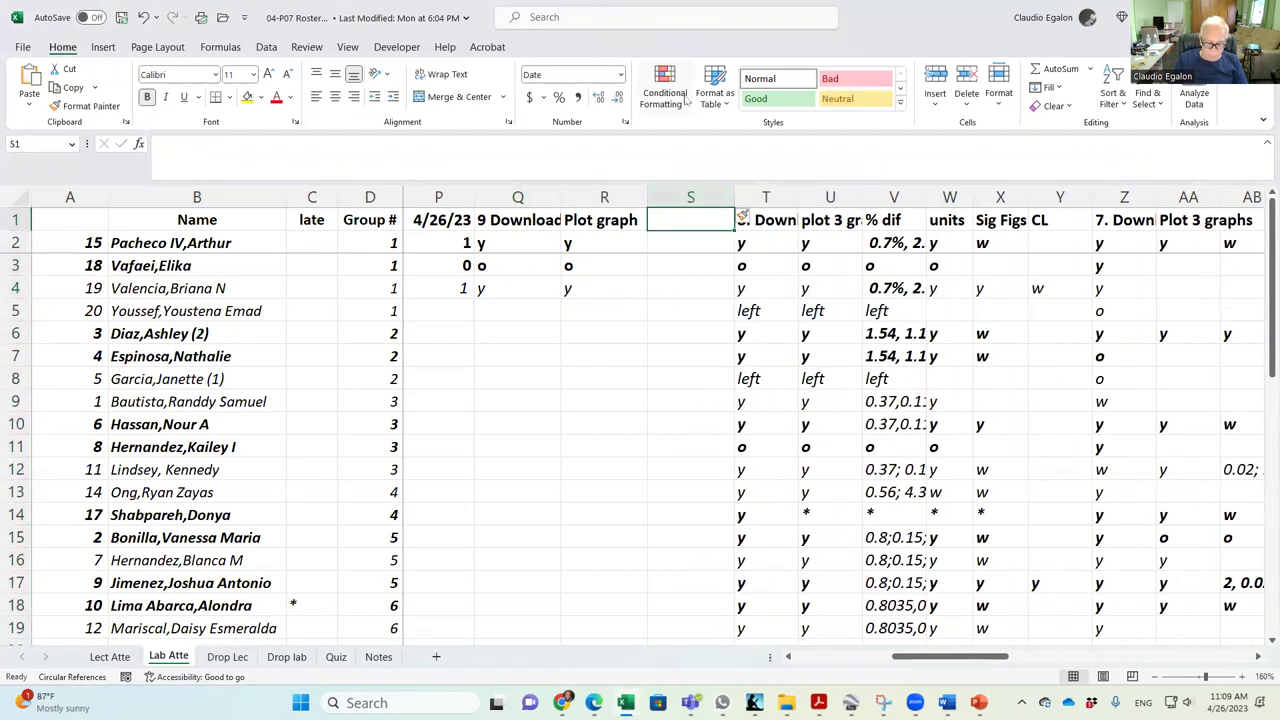
text(Fit 3rd orer)
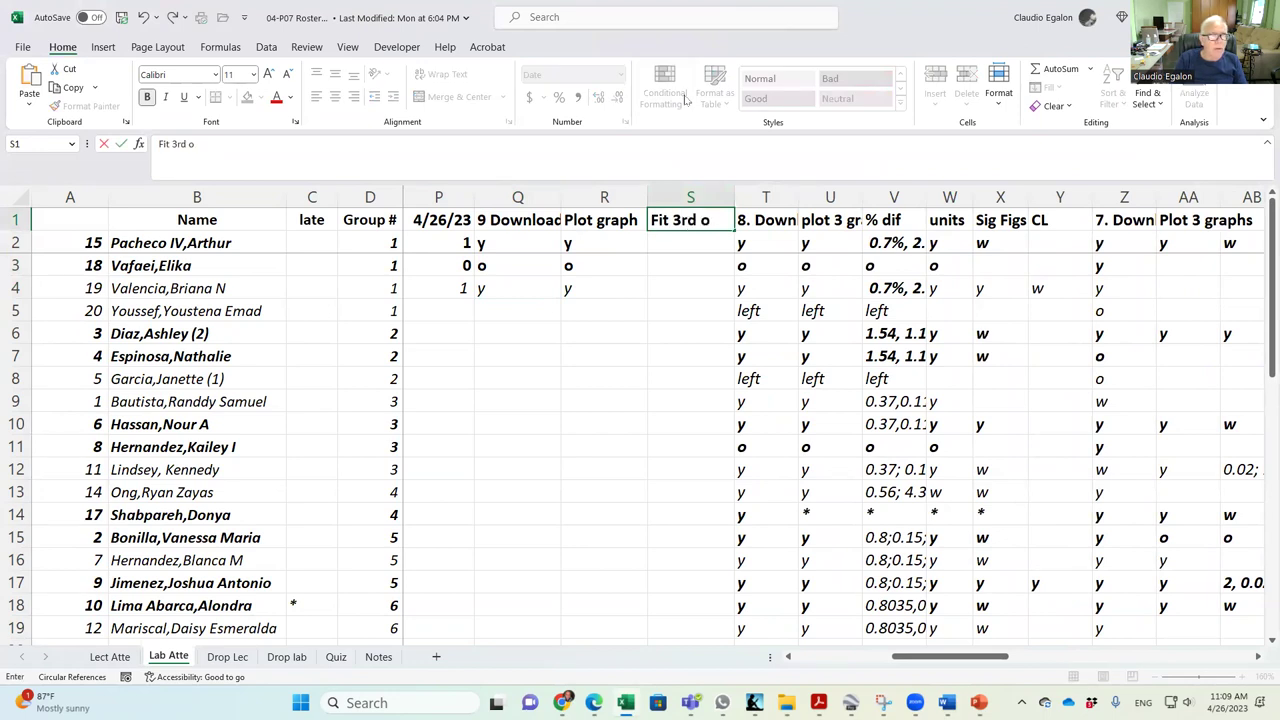
key(BackSpace)
key(BackSpace)
text(der)
key(Return)
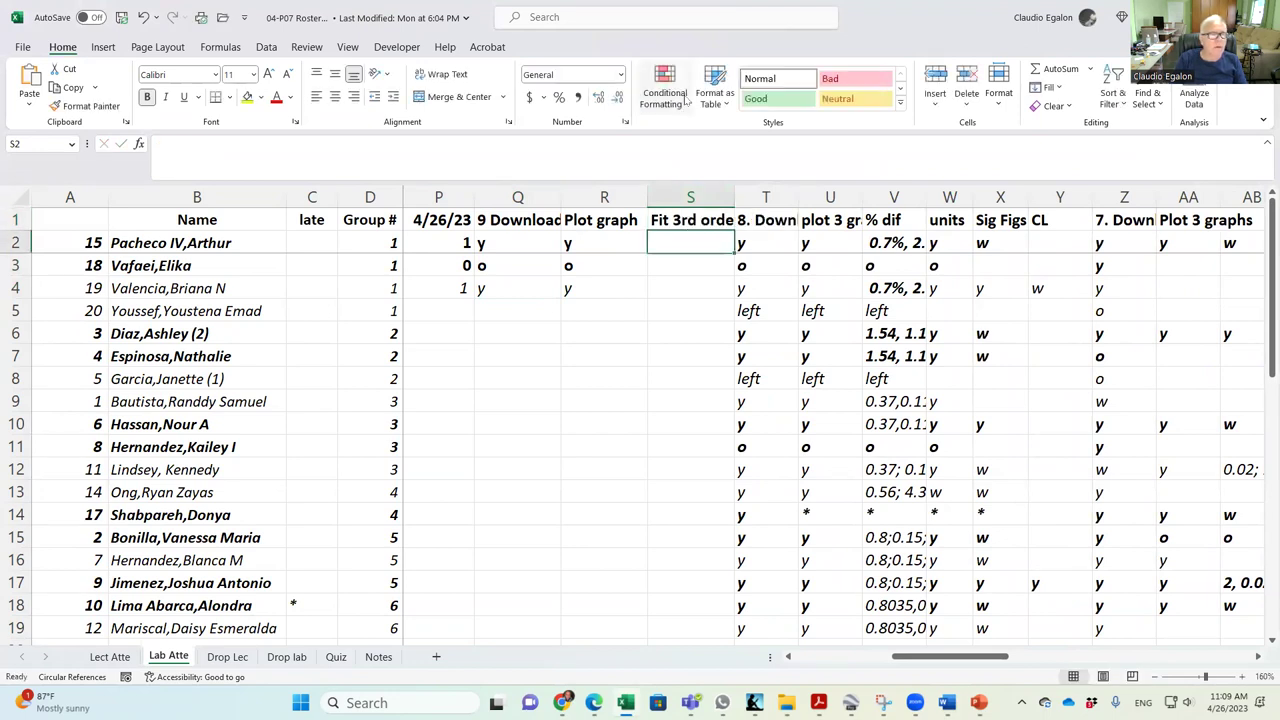
Fill the Fit 3rd order column with y in rows 4 and 2 and o in row 3.
key(Down)
key(Down)
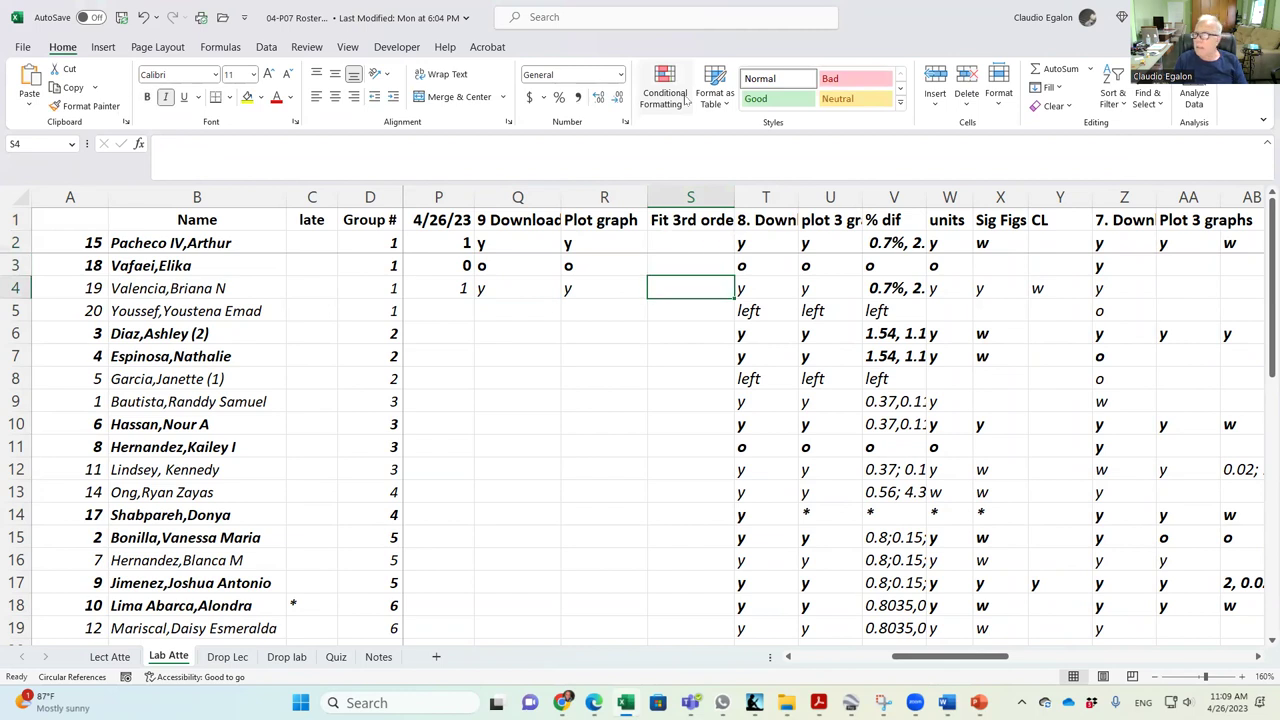
text(y)
key(Up)
key(Up)
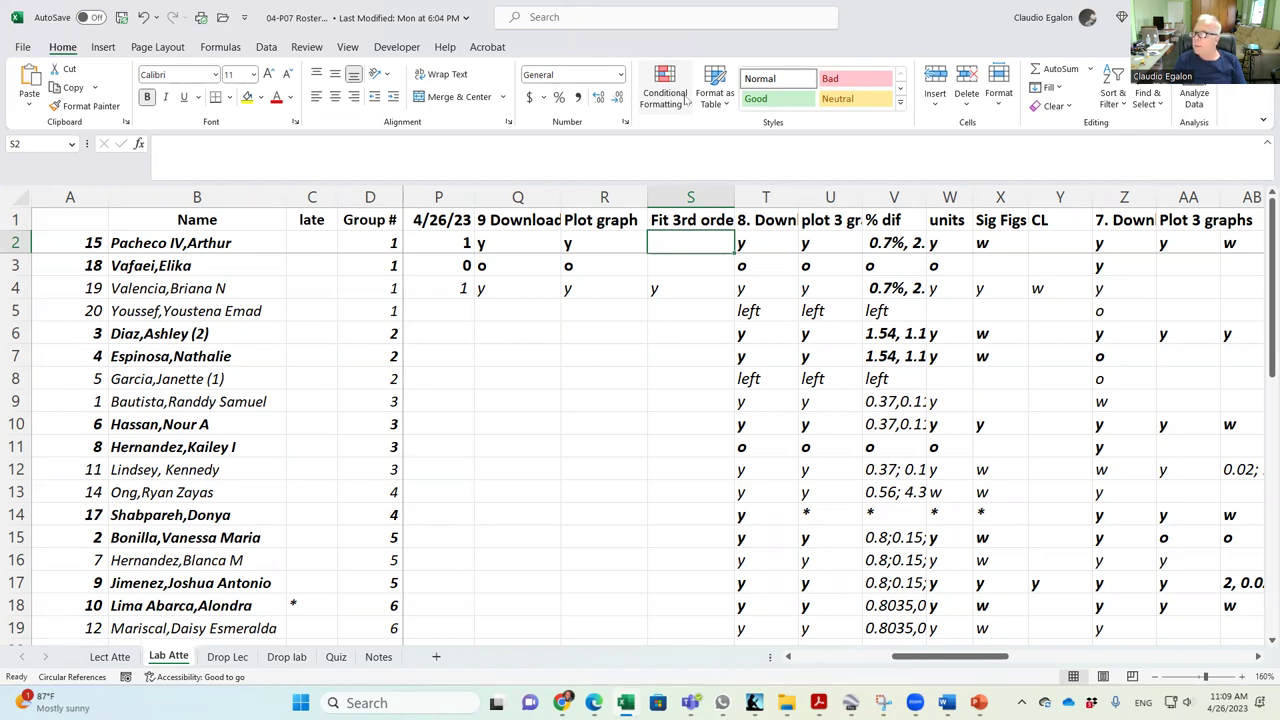
text(y)
key(Return)
key(Down)
key(Up)
text(o)
key(Return)
Record 0 for 4/26/23 and o for 9 Download in row 5.
key(Down)
key(Left)
key(Left)
key(Left)
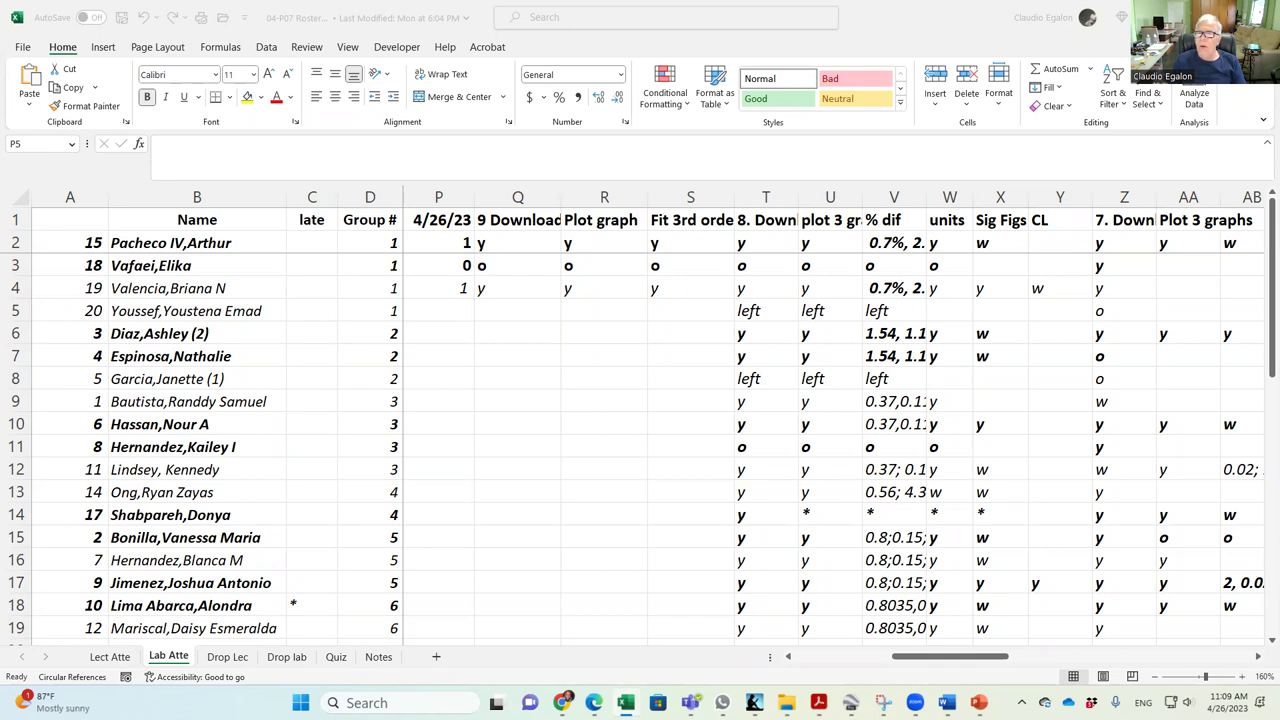
click(427, 317)
text(0)
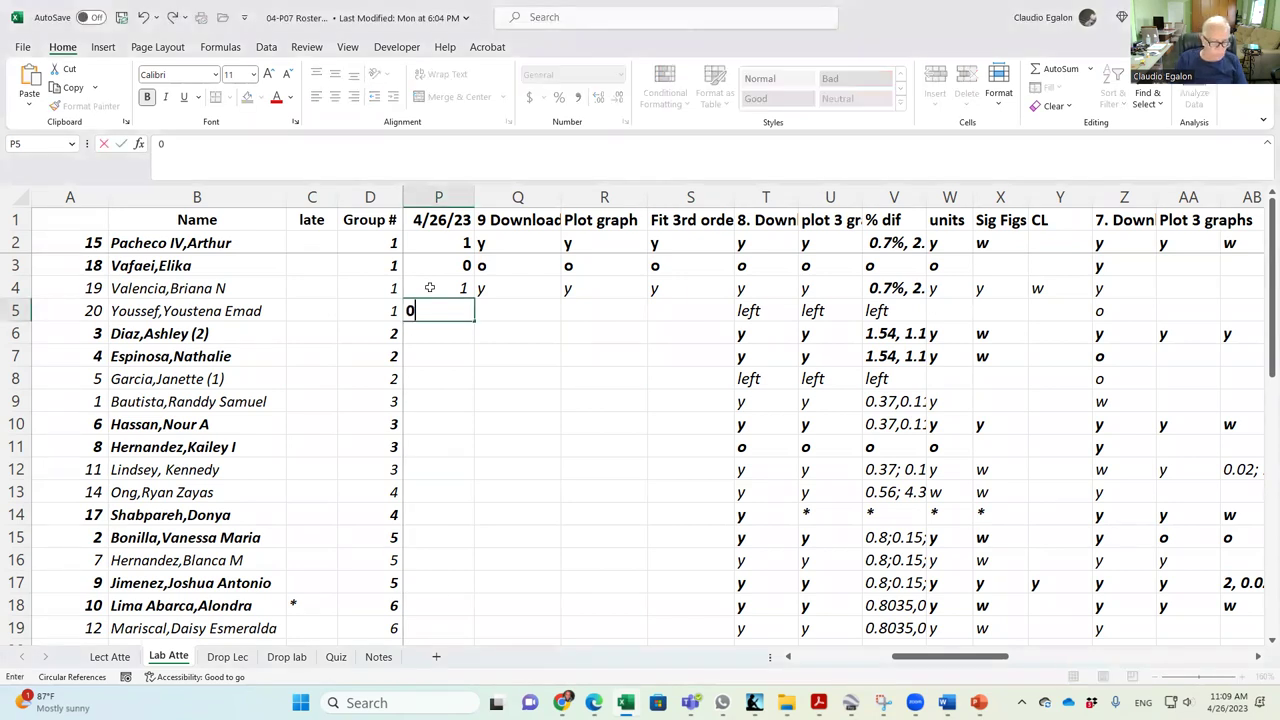
key(Tab)
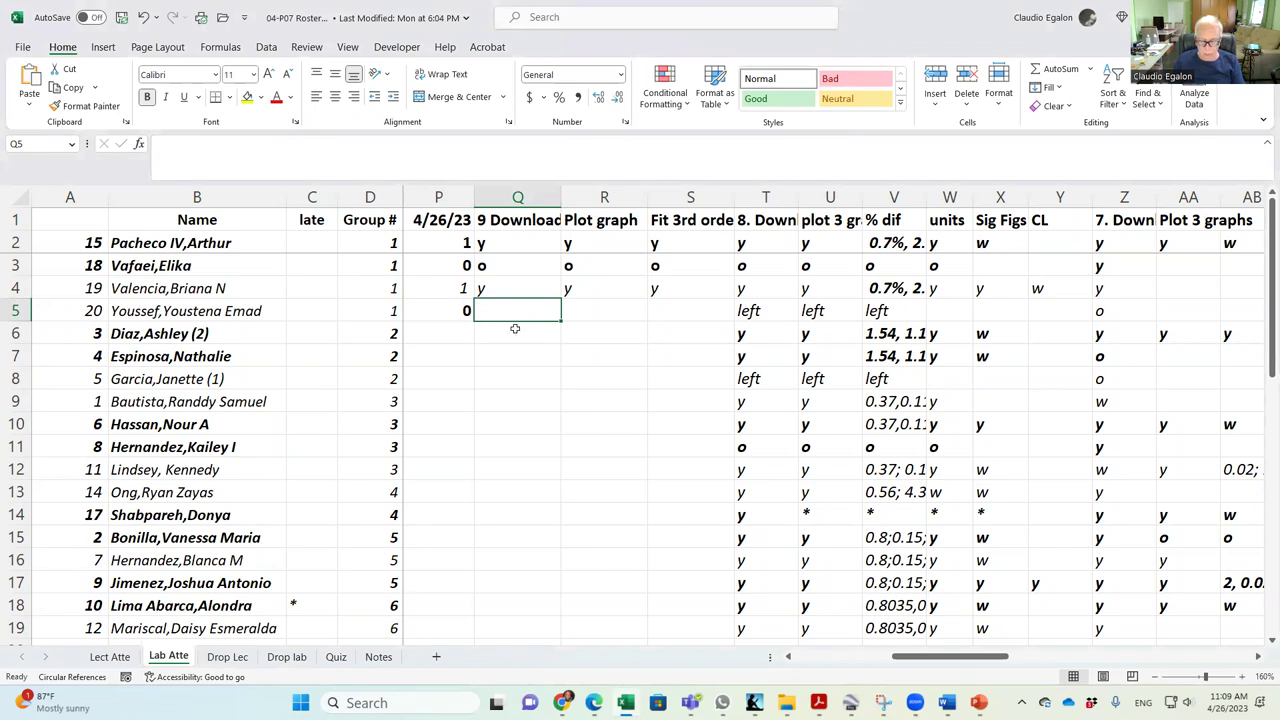
text(o)
key(Return)
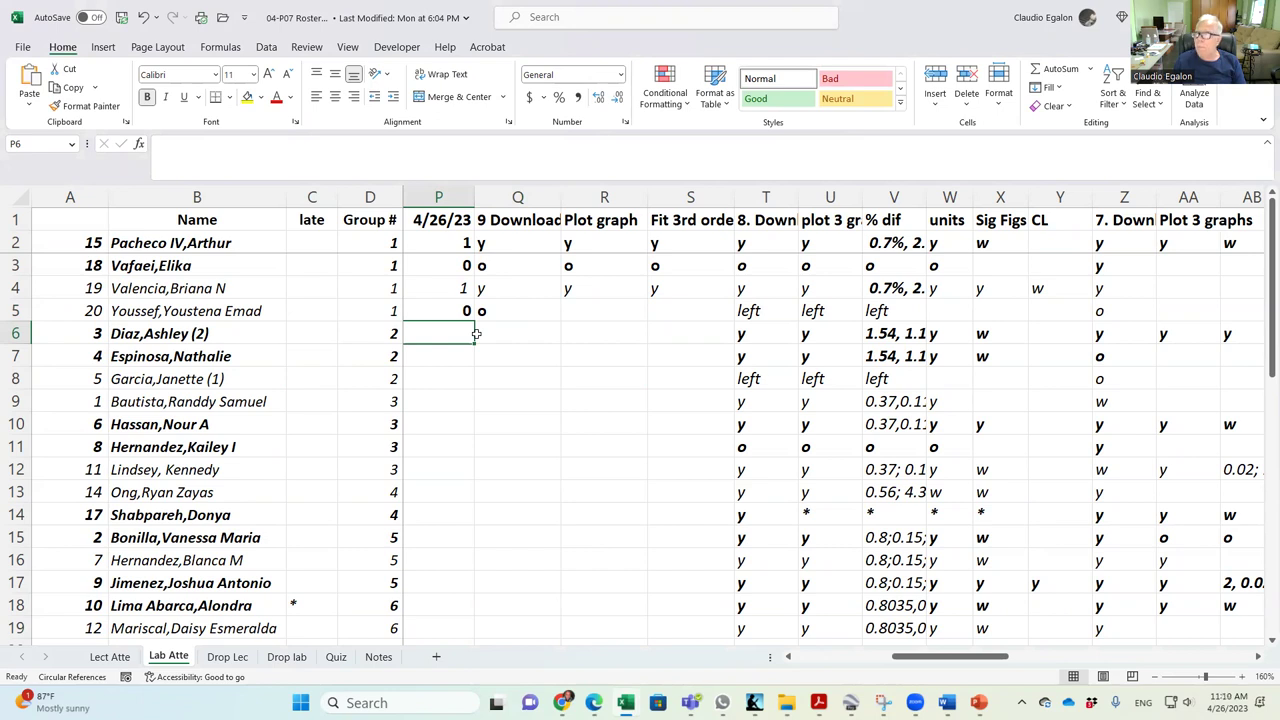
Fill row 6 with 1 for 4/26/23, y for 9 Download and w for Plot graph.
text(1)
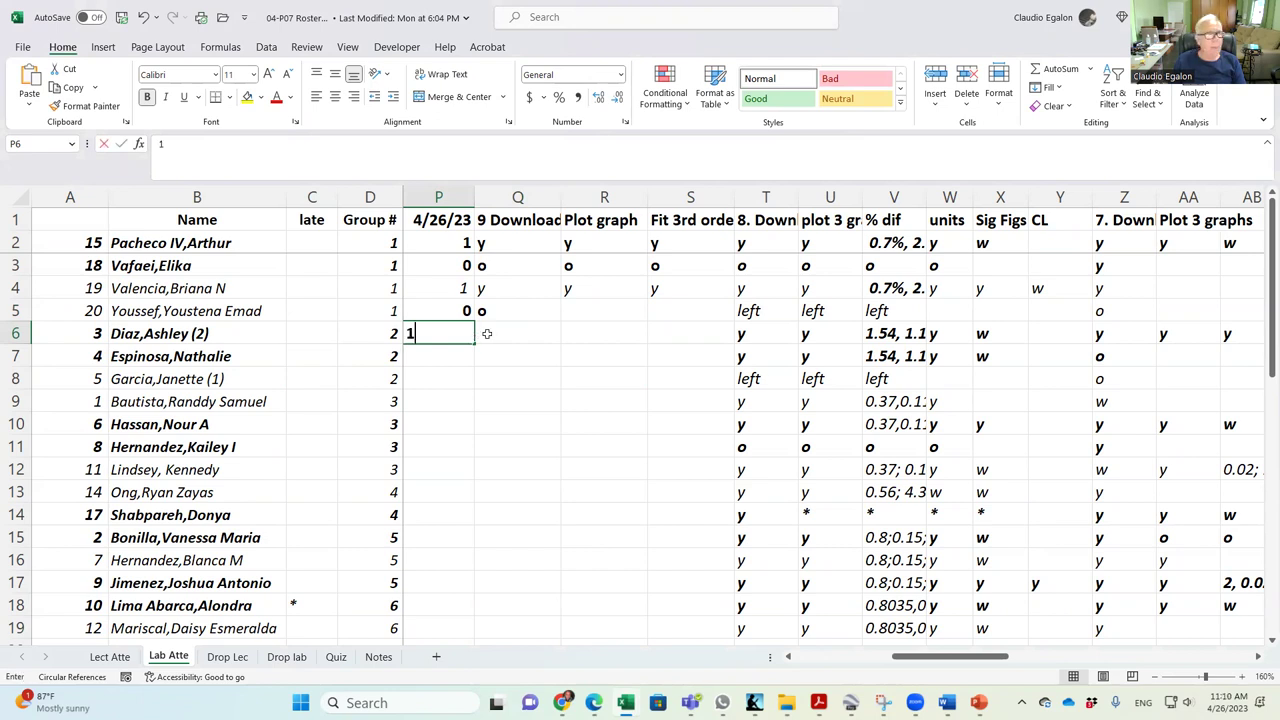
key(Tab)
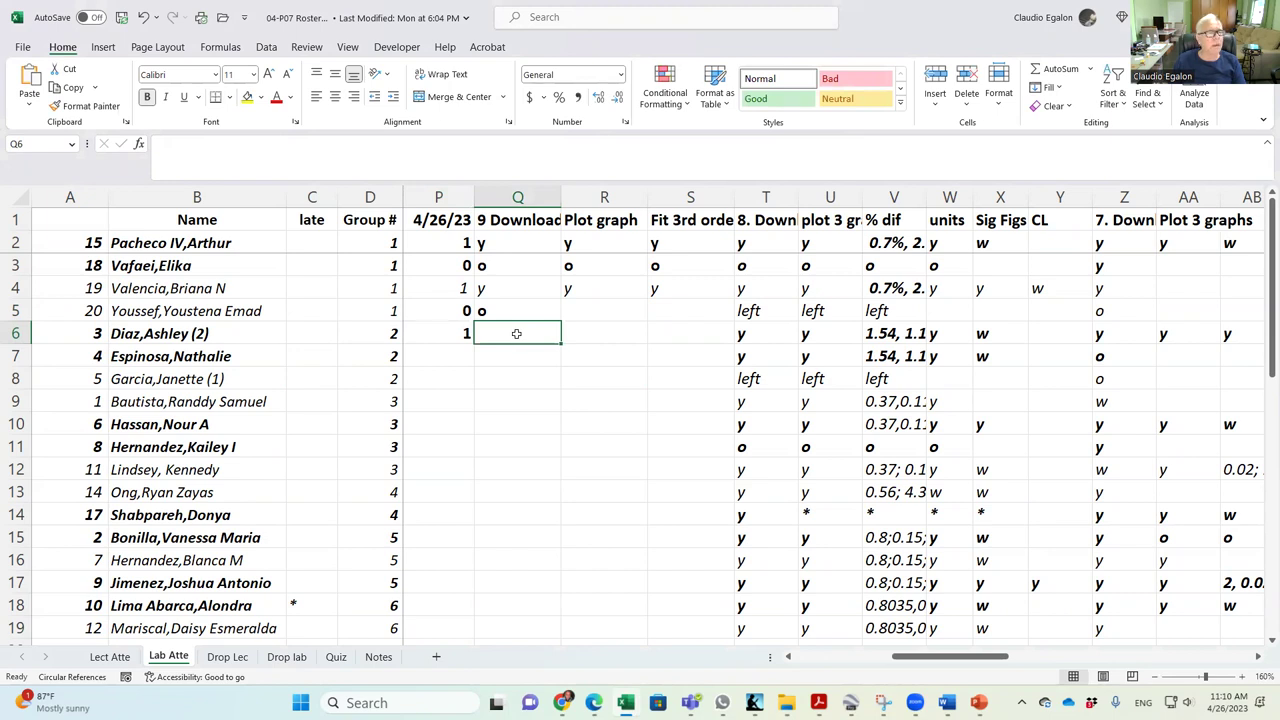
text(y)
key(Tab)
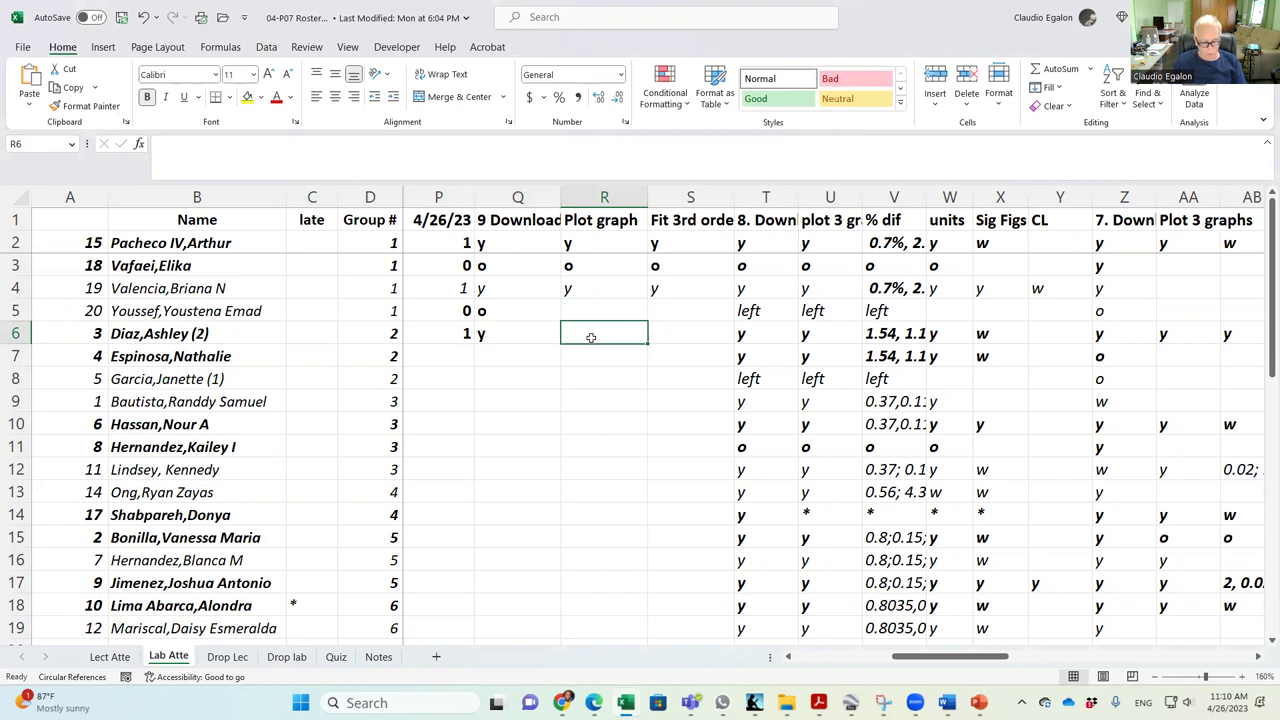
text(w)
Record 0 for 4/26/23 in row 7.
click(457, 354)
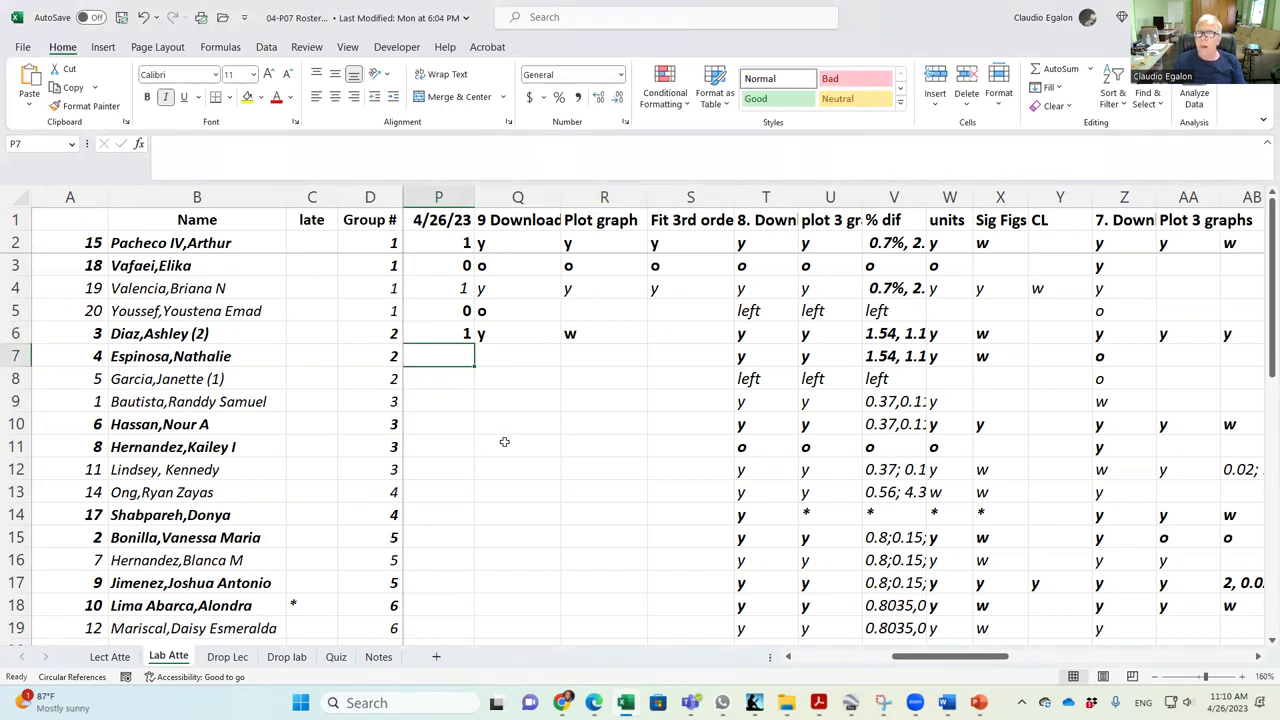
text(0)
key(Tab)
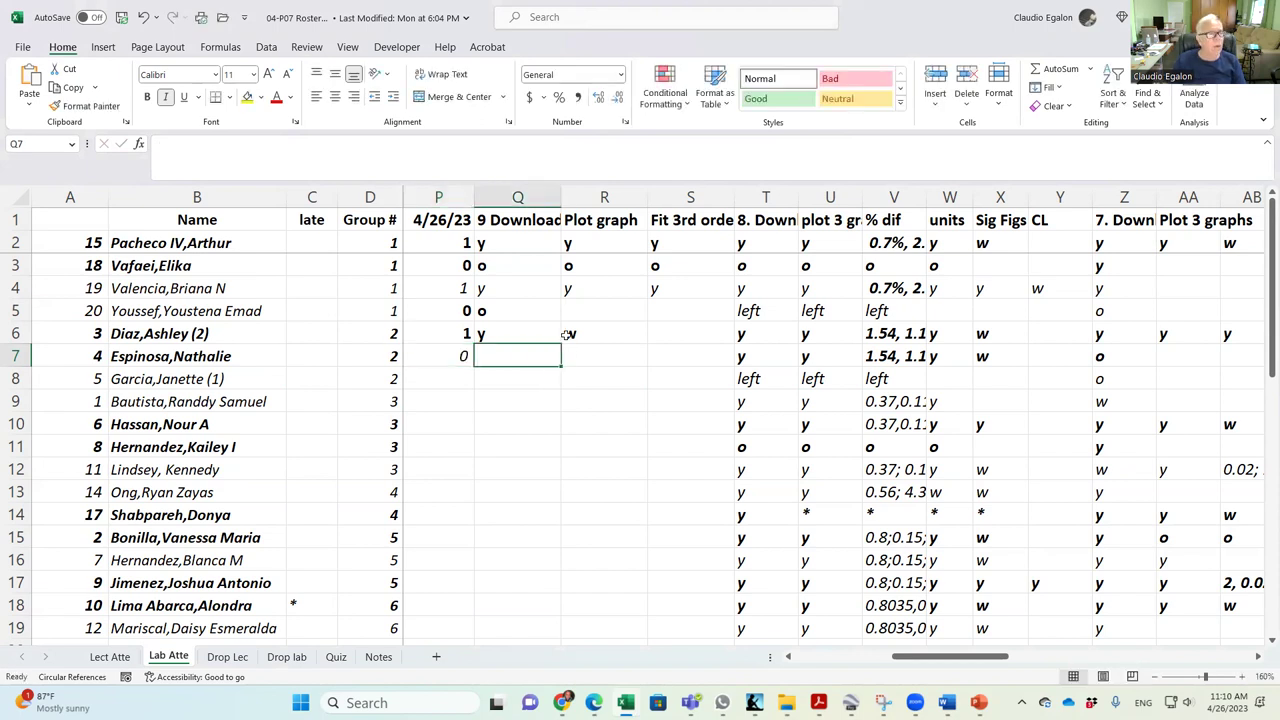
Fill row 8 with 1 for 4/26/23, y for 9 Download and w for Plot graph.
click(432, 372)
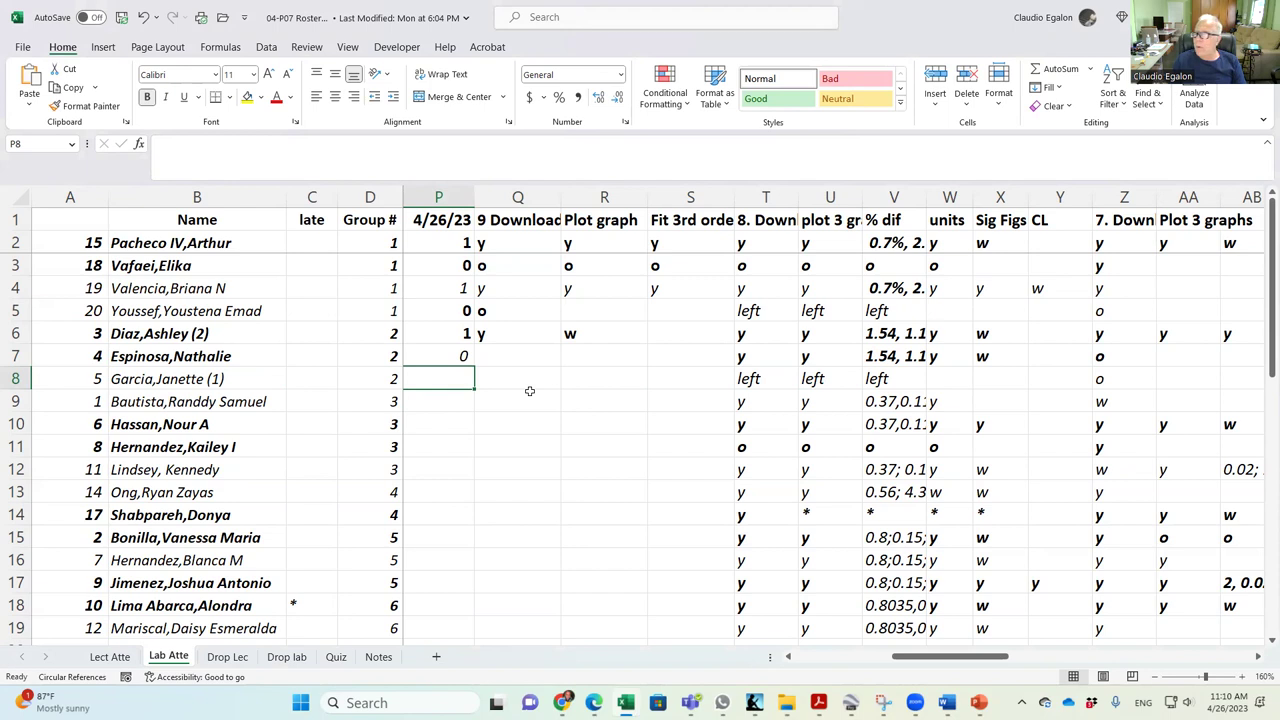
text(1)
key(Tab)
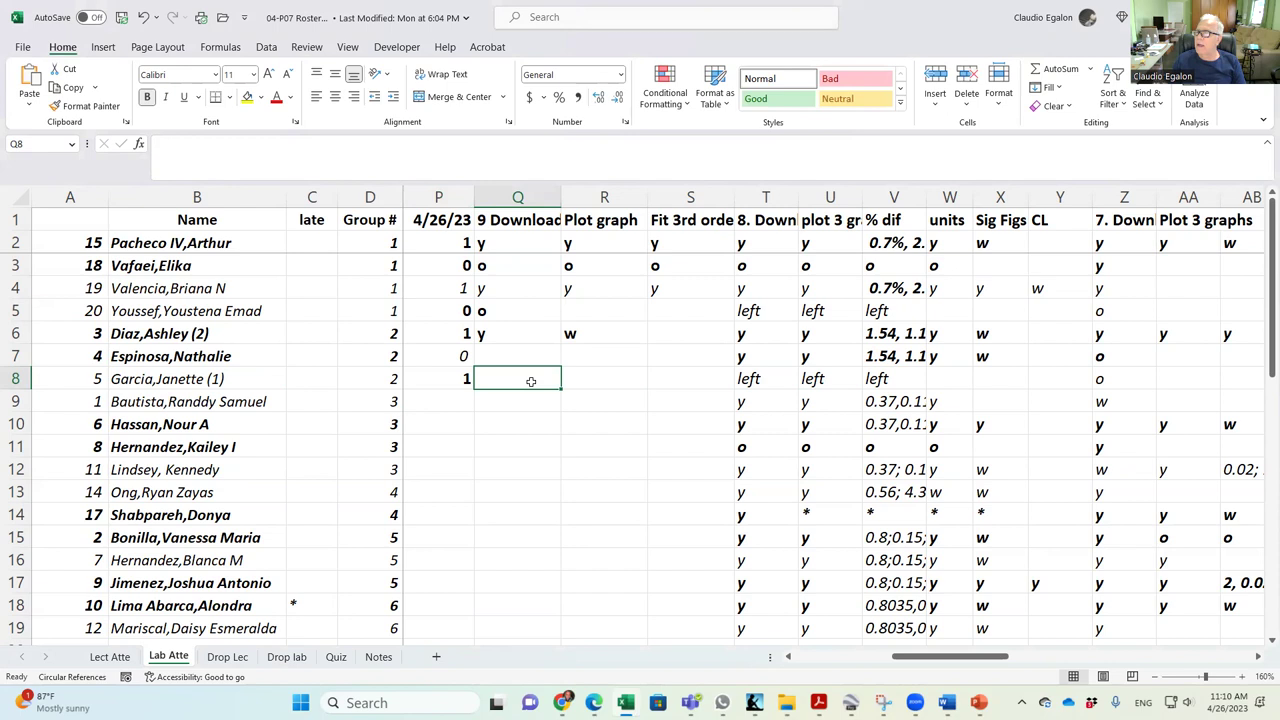
text(y)
key(Tab)
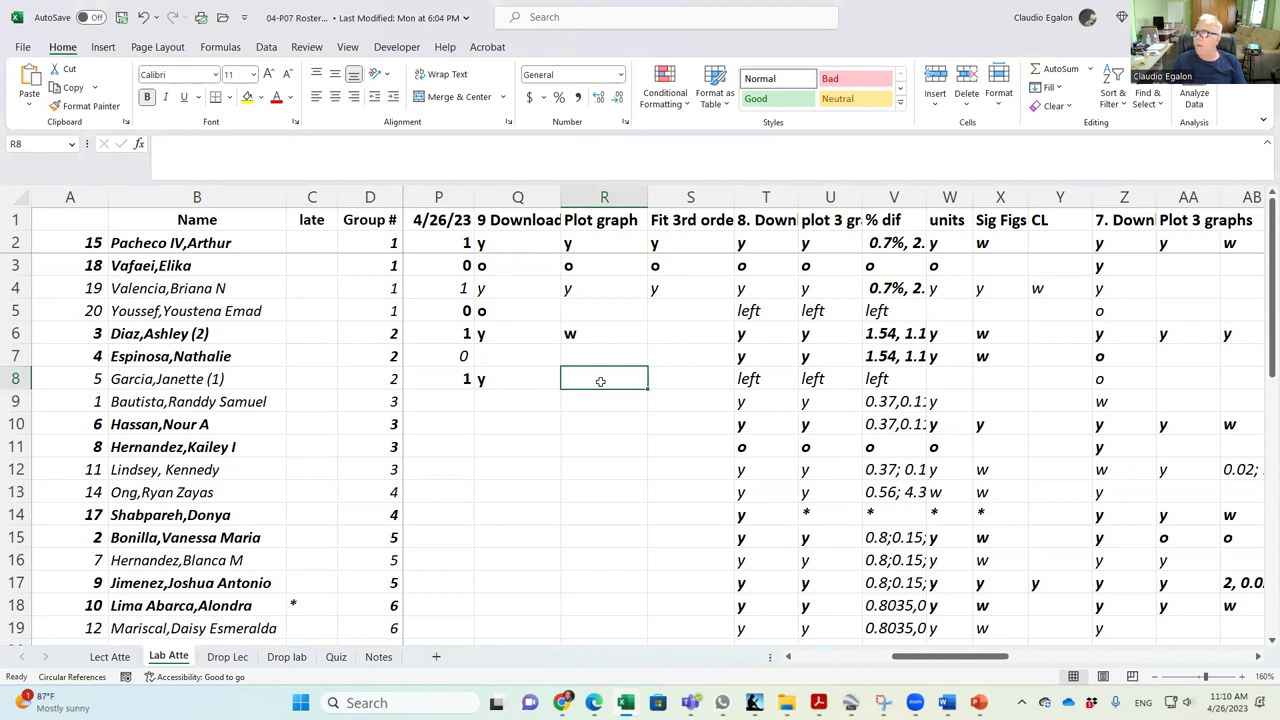
text(w)
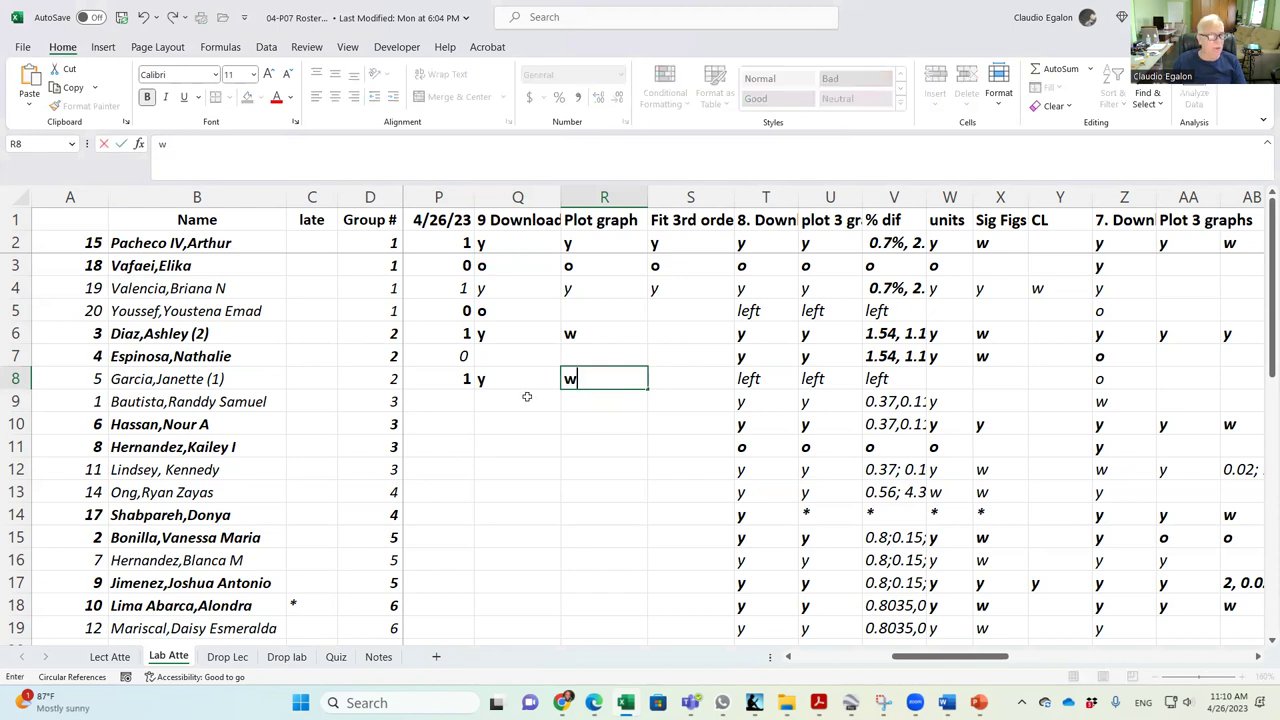
click(472, 403)
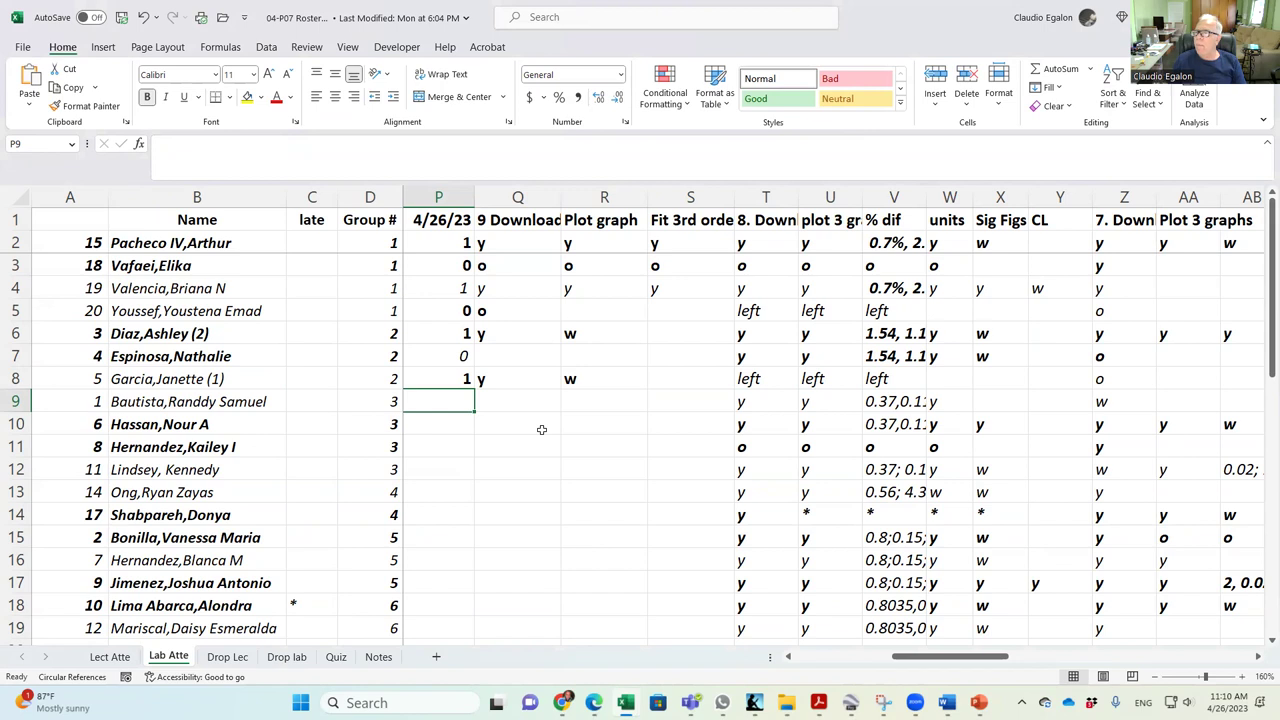
Fill row 9 with 1 for 4/26/23 and y for 9 Download, Plot graph and Fit 3rd order.
text(1)
click(531, 403)
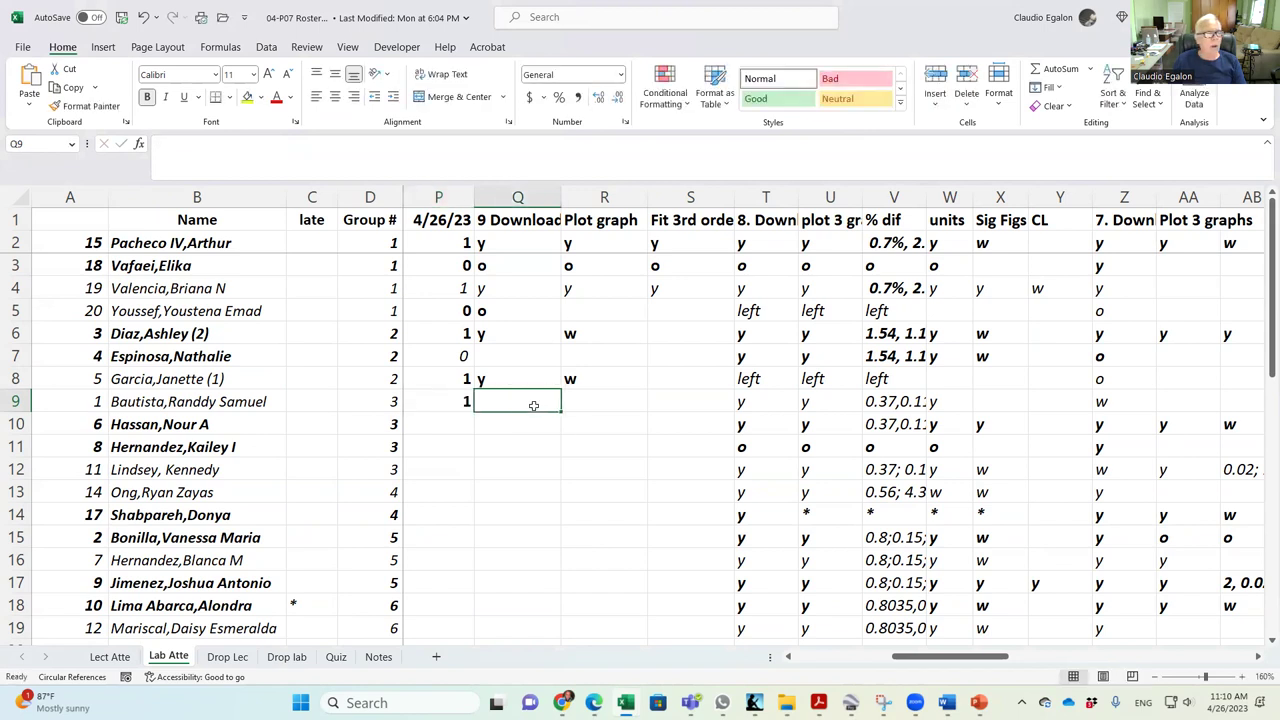
text(y)
click(588, 403)
text(y)
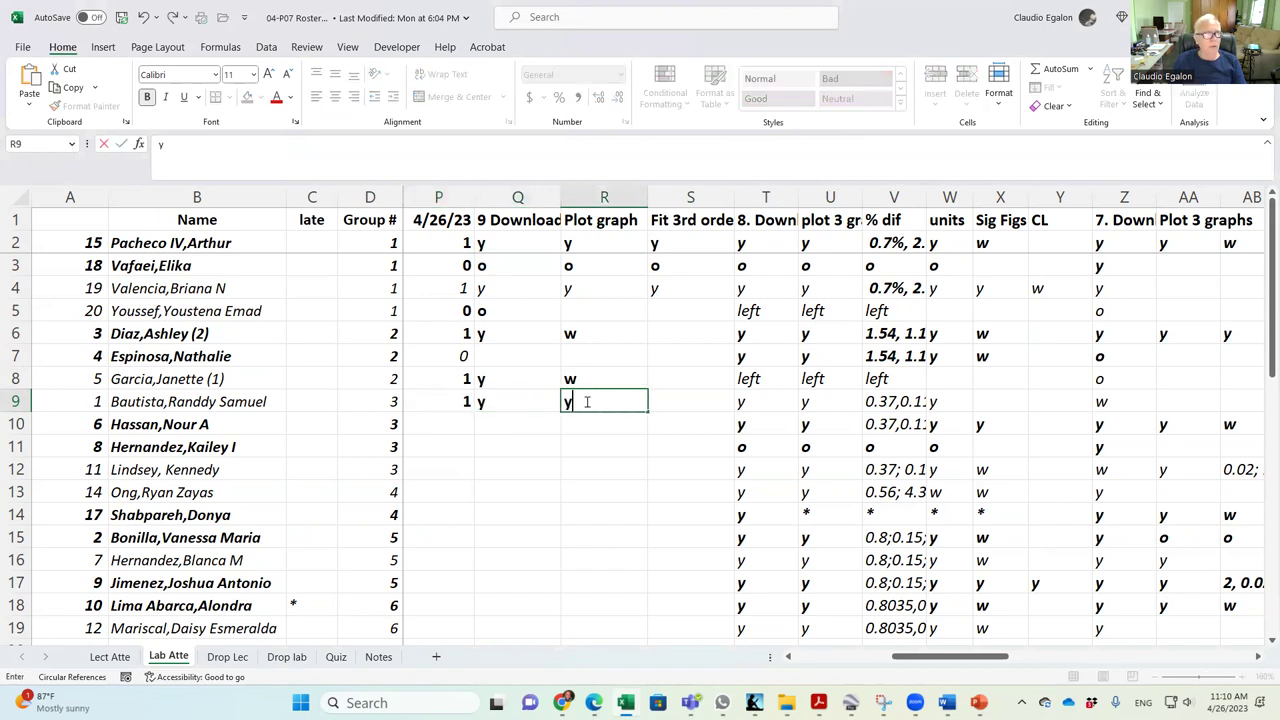
click(667, 401)
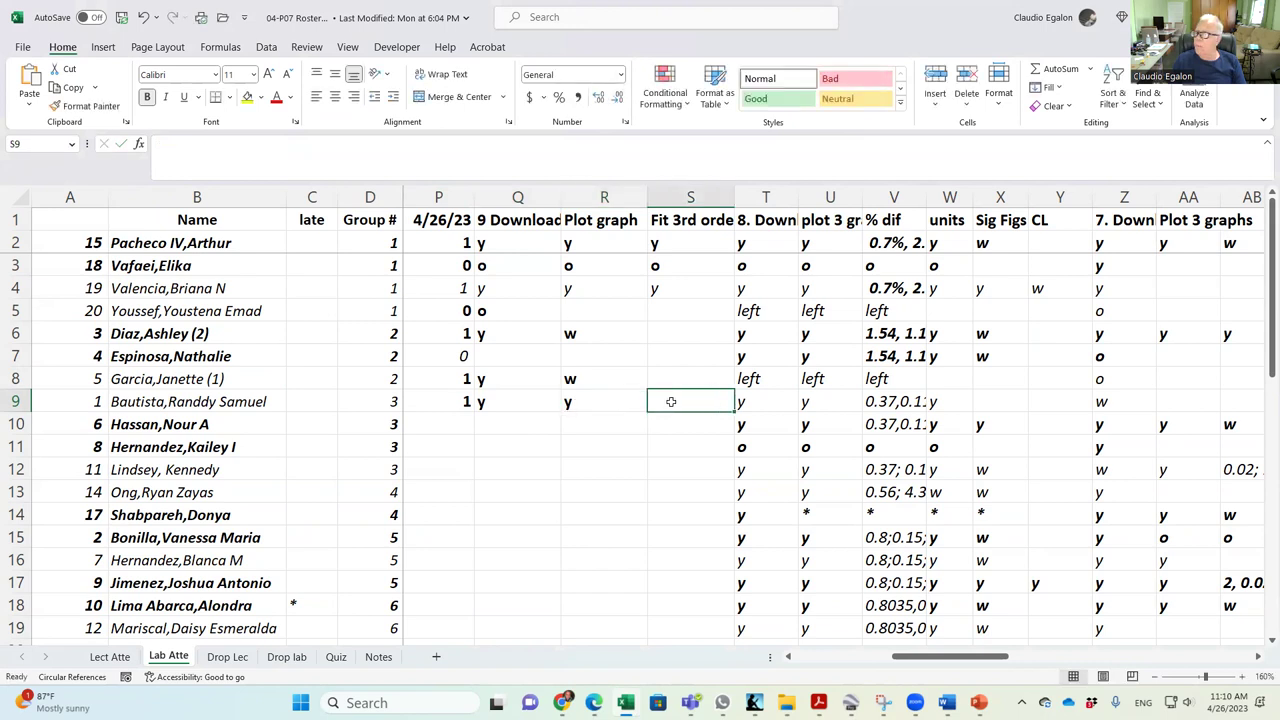
text(y)
click(662, 440)
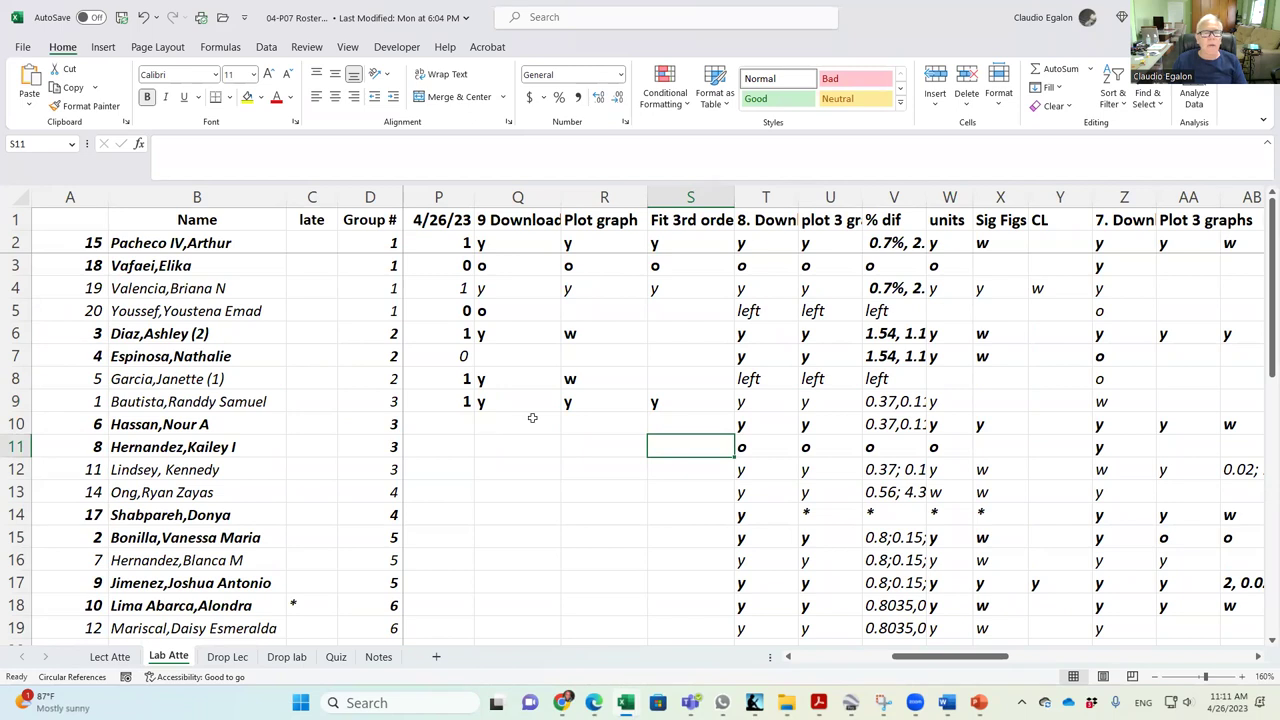
Insert three blank columns before the 8. Download column.
click(766, 198)
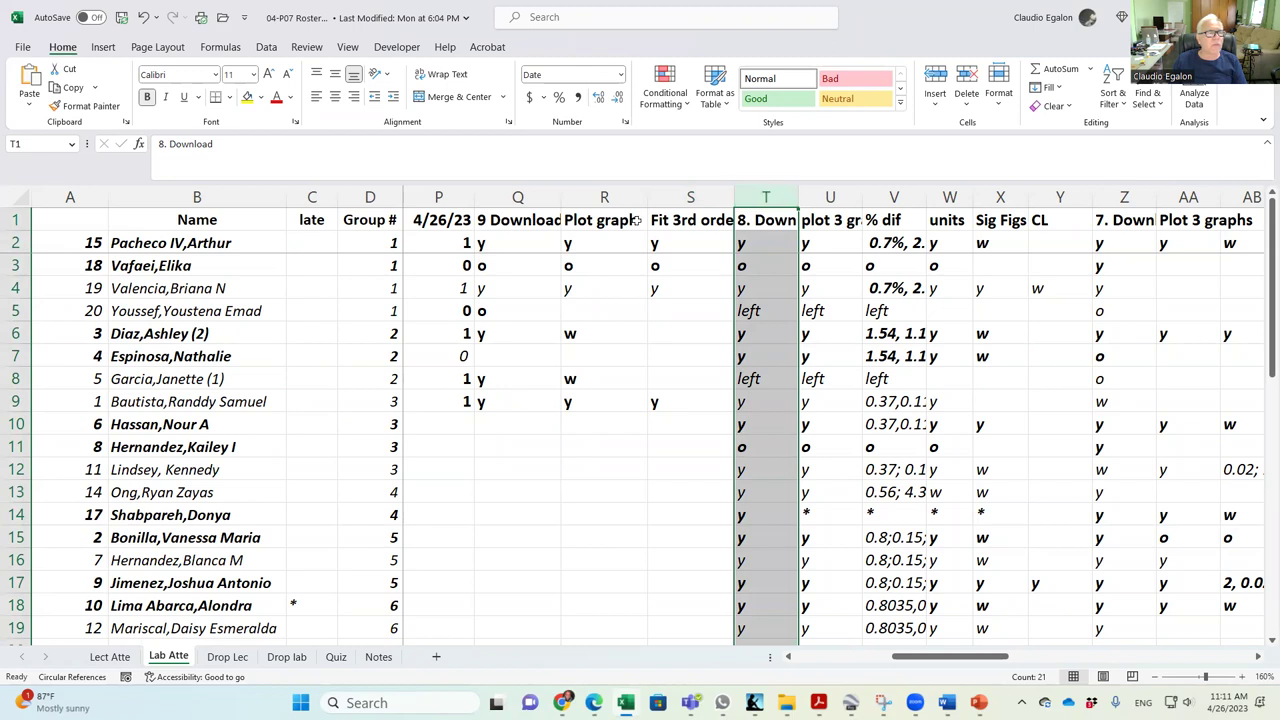
drag(766, 193, 880, 192)
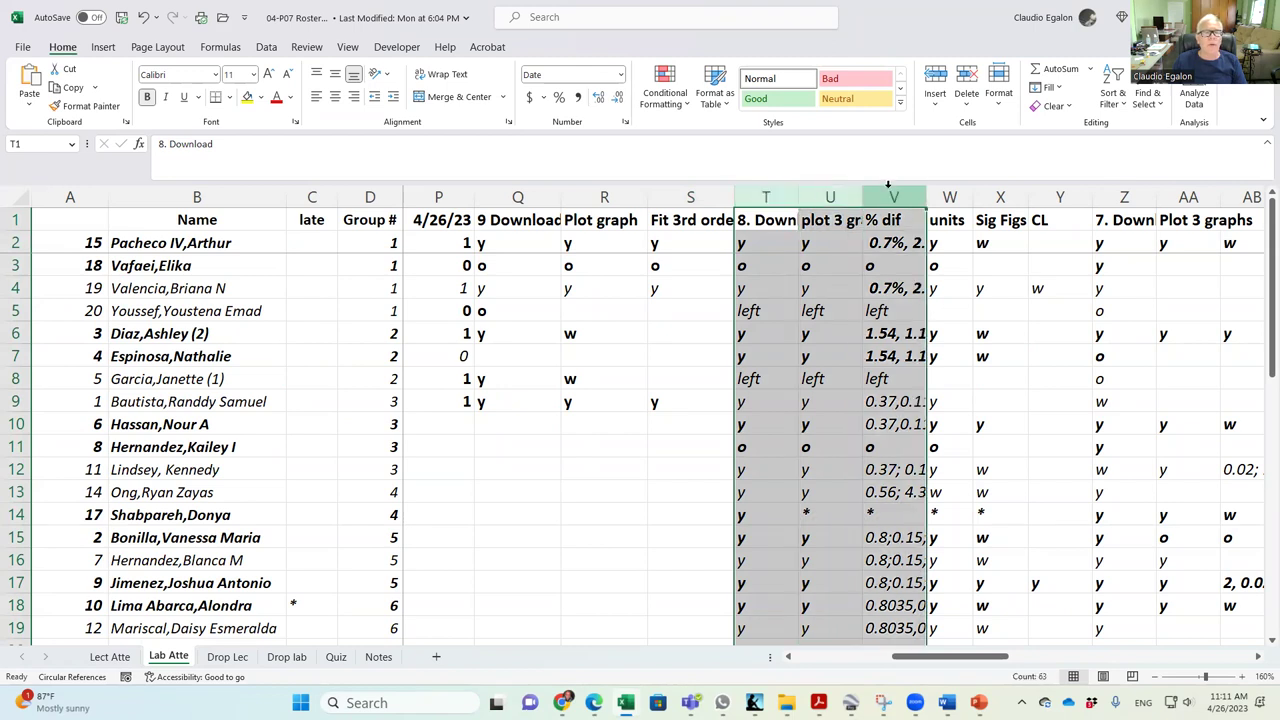
right_click(895, 192)
click(936, 332)
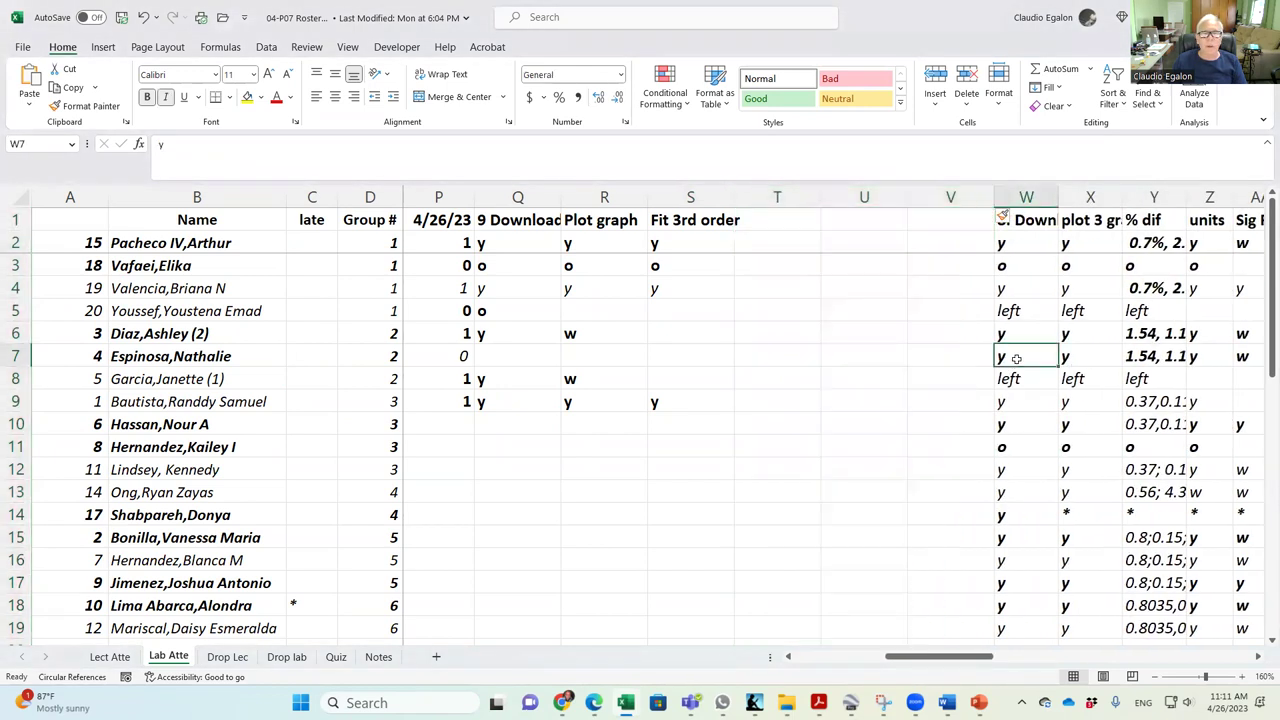
Copy the units, Sig Figs and CL headers from the 8. Download section into T1, U1 and V1.
drag(1210, 222, 1258, 221)
key(ctrl+c)
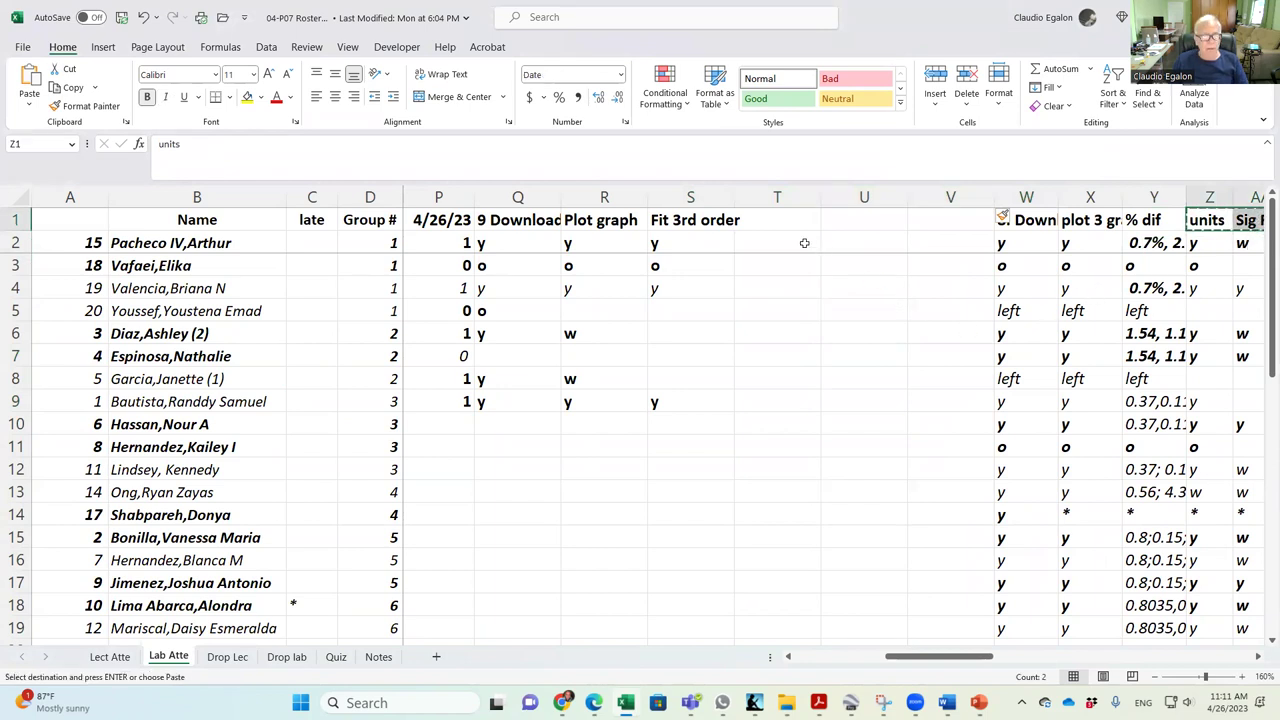
click(771, 219)
key(ctrl+v)
scroll(1008, 660, right, 3)
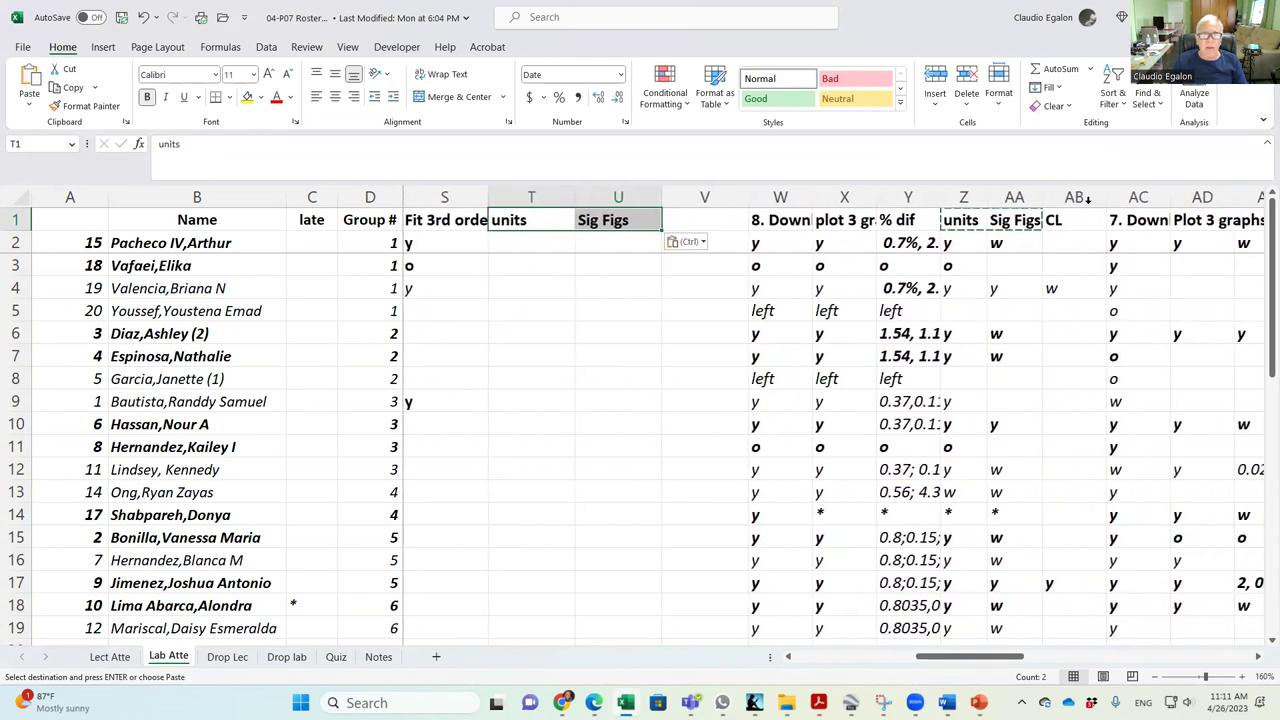
click(1080, 220)
key(ctrl+c)
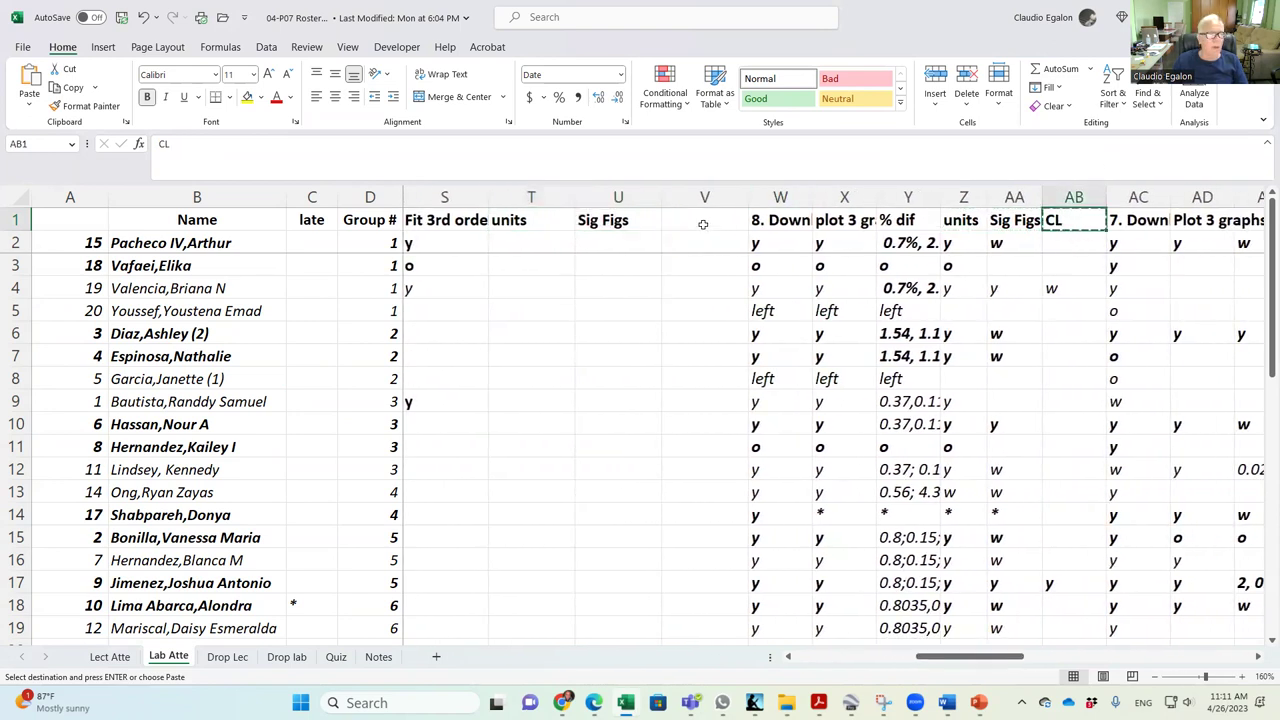
click(703, 224)
key(ctrl+v)
Record 0 for 4/26/23 in row 10.
drag(994, 661, 930, 668)
click(640, 424)
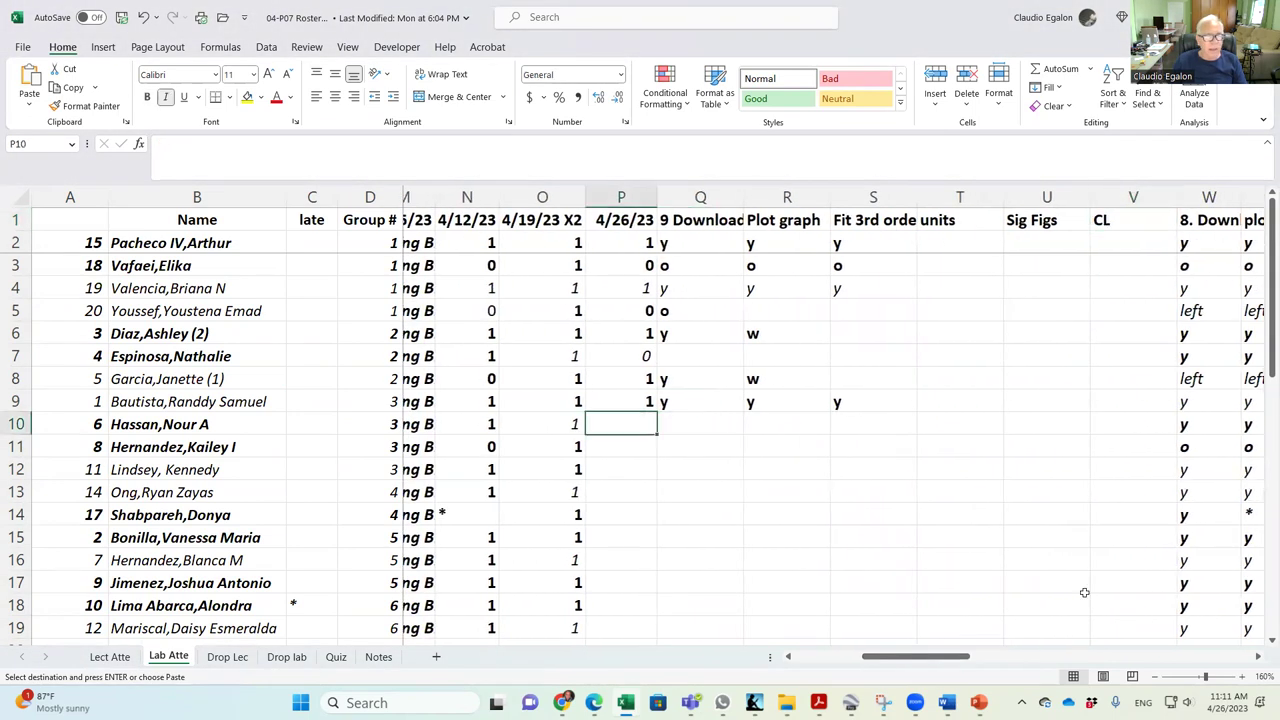
click(1258, 657)
click(1258, 660)
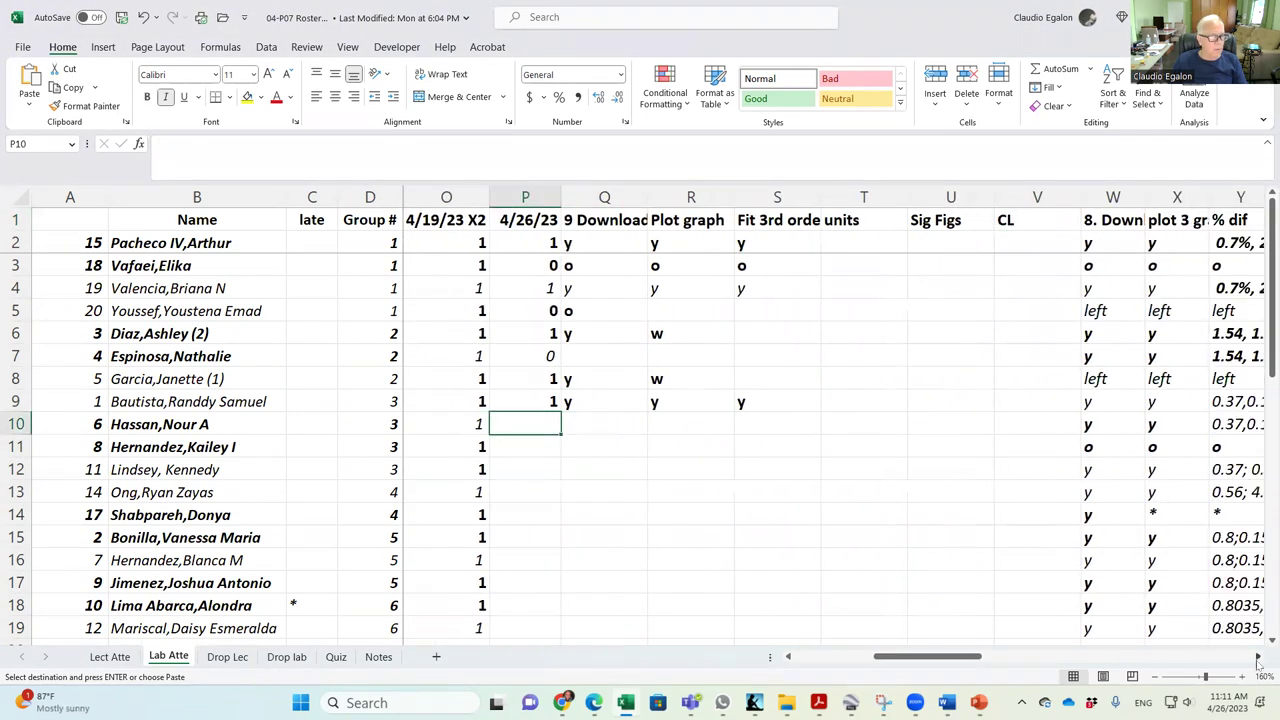
click(1258, 660)
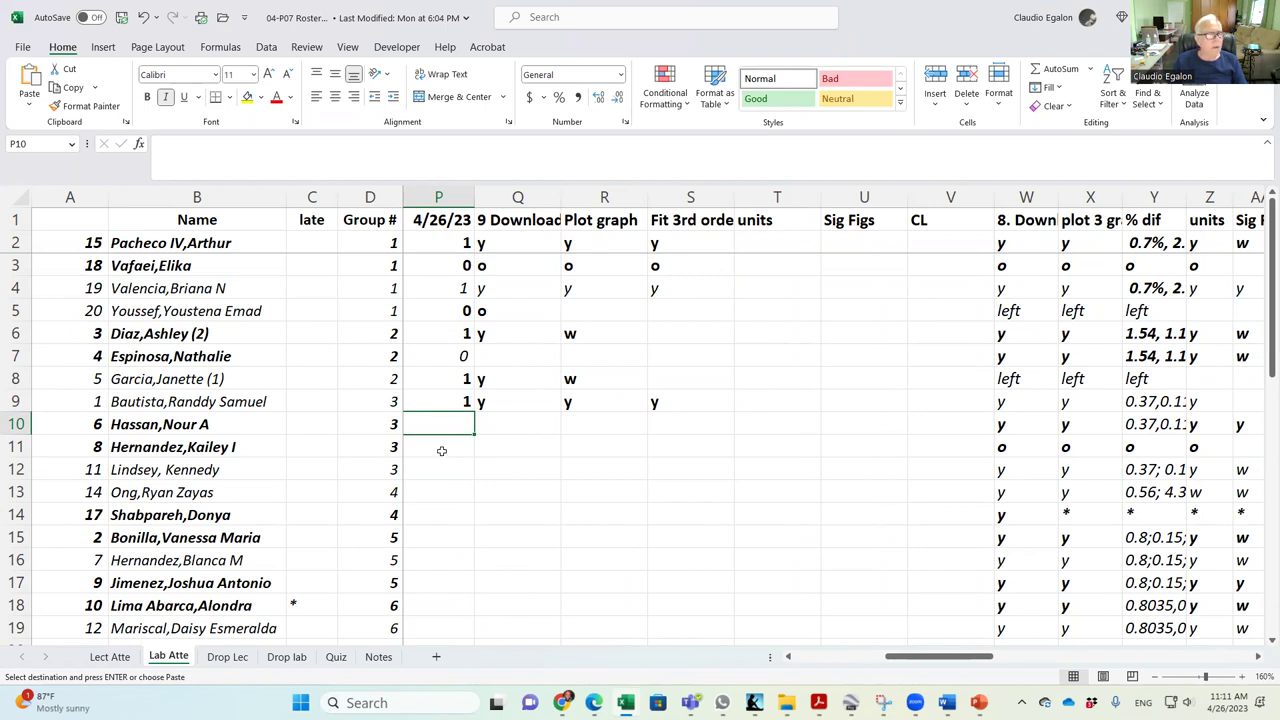
text(0)
click(516, 425)
Fill row 11 with 1 for 4/26/23, y for 9 Download and w for Plot graph.
click(450, 450)
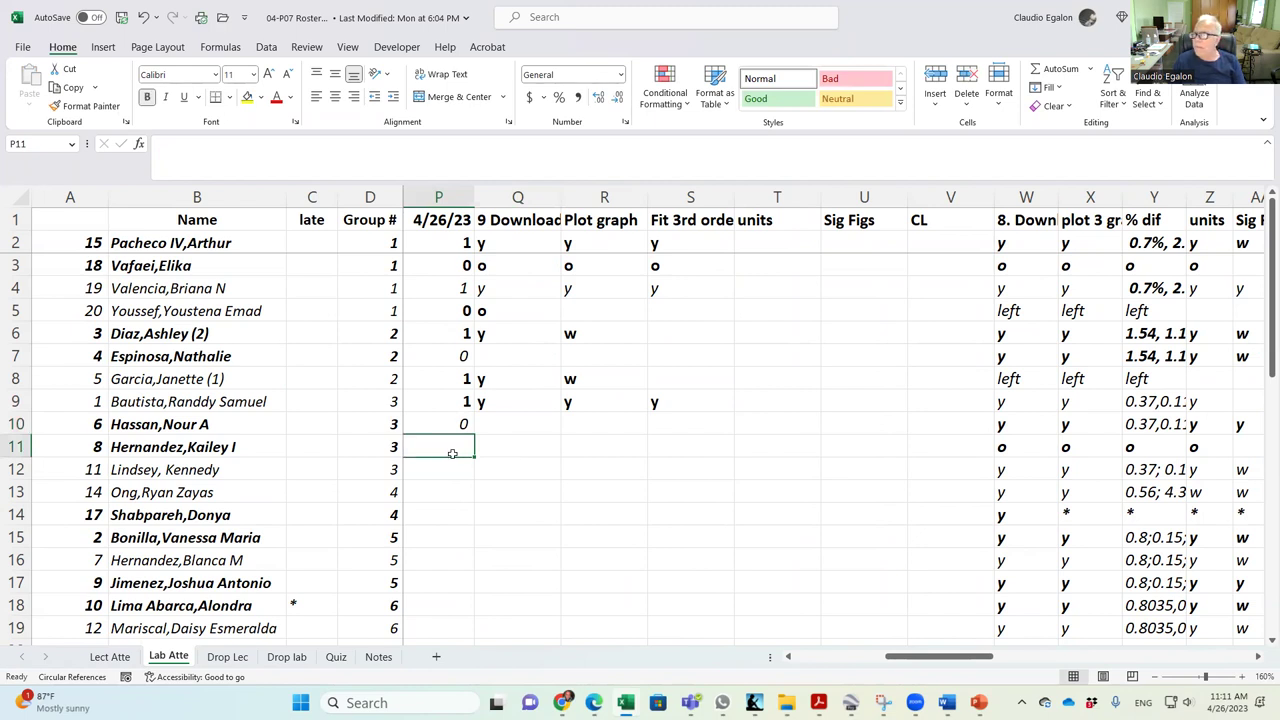
text(1)
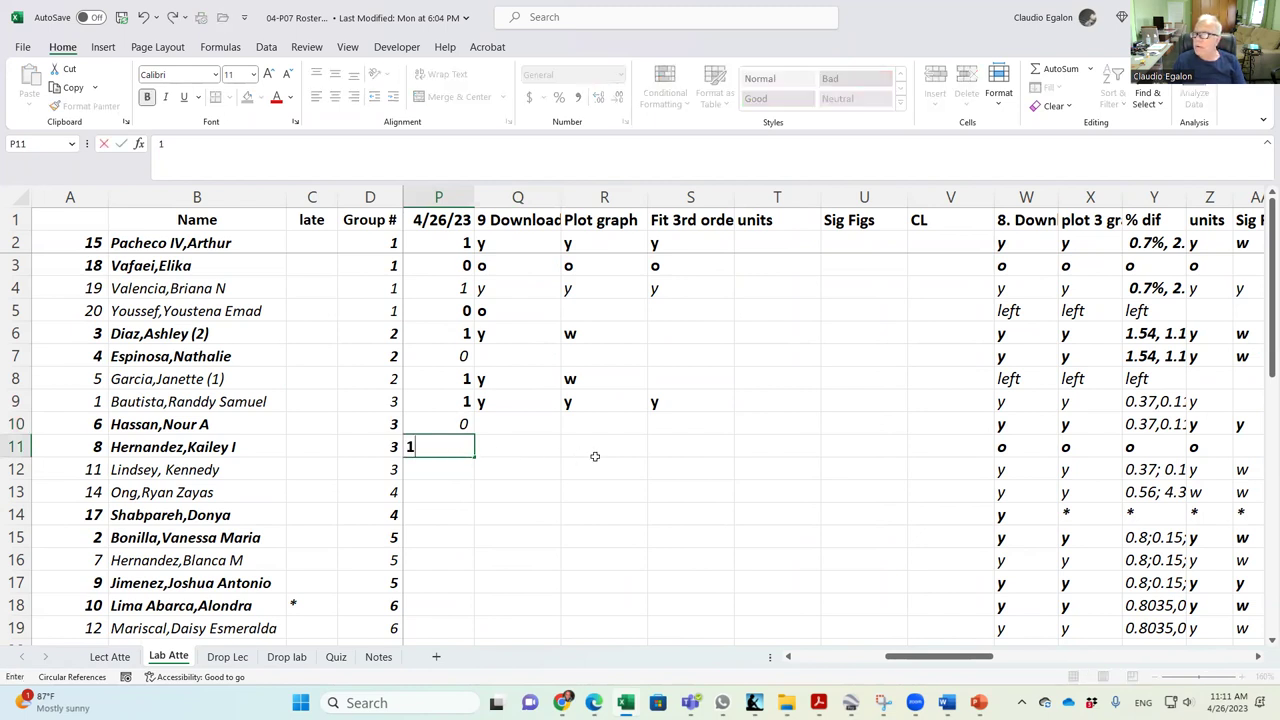
click(512, 429)
text(y)
click(588, 427)
click(589, 447)
text(w)
click(519, 448)
text(y)
click(520, 425)
key(BackSpace)
Copy the three o marks in Q3:S3 to the same task columns of rows 5, 7 and 10.
drag(490, 267, 654, 272)
key(ctrl+c)
click(522, 309)
key(ctrl+v)
click(522, 356)
key(ctrl+v)
click(540, 421)
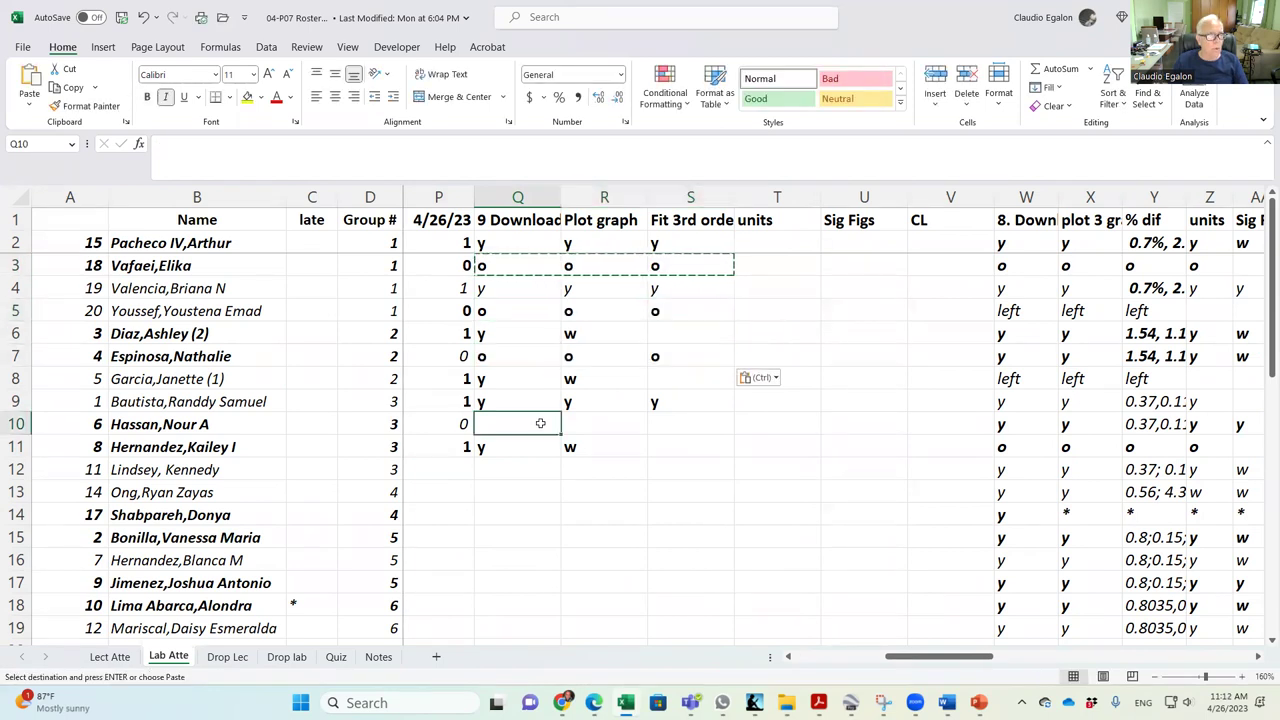
key(ctrl+v)
Fill row 12 with 1 for 4/26/23, y for 9 Download and w for Plot graph.
click(447, 466)
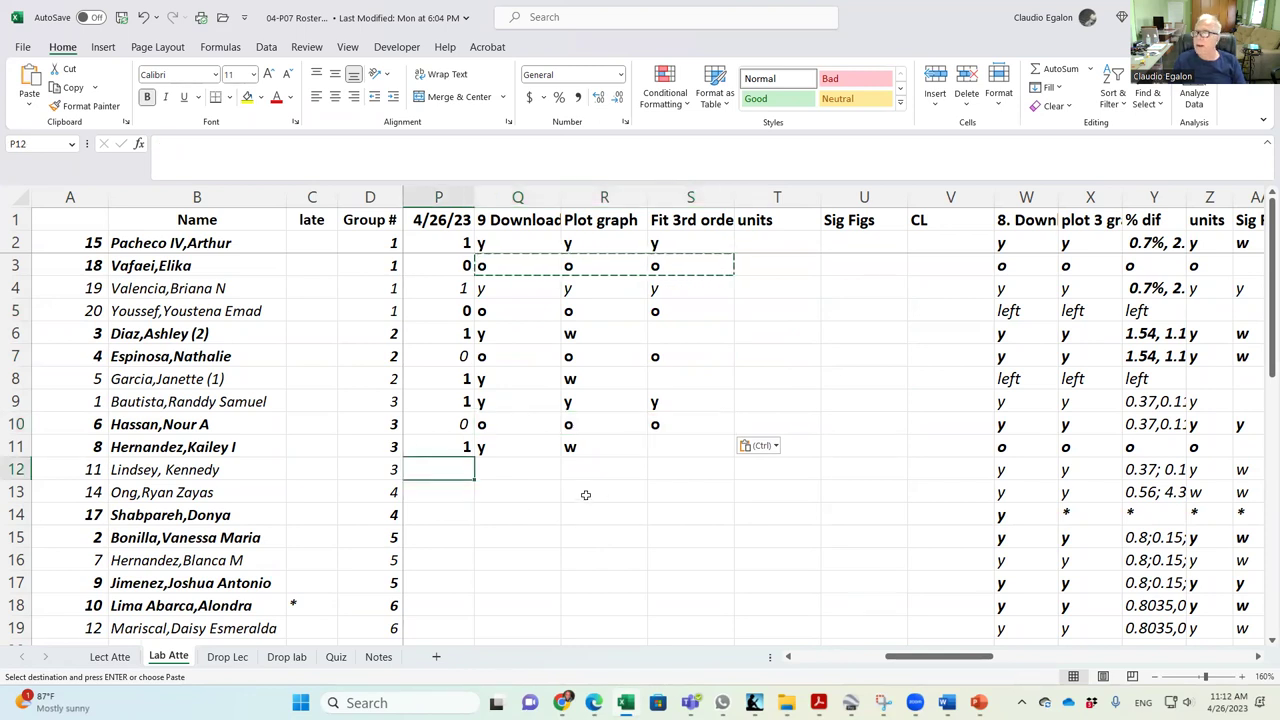
text(1)
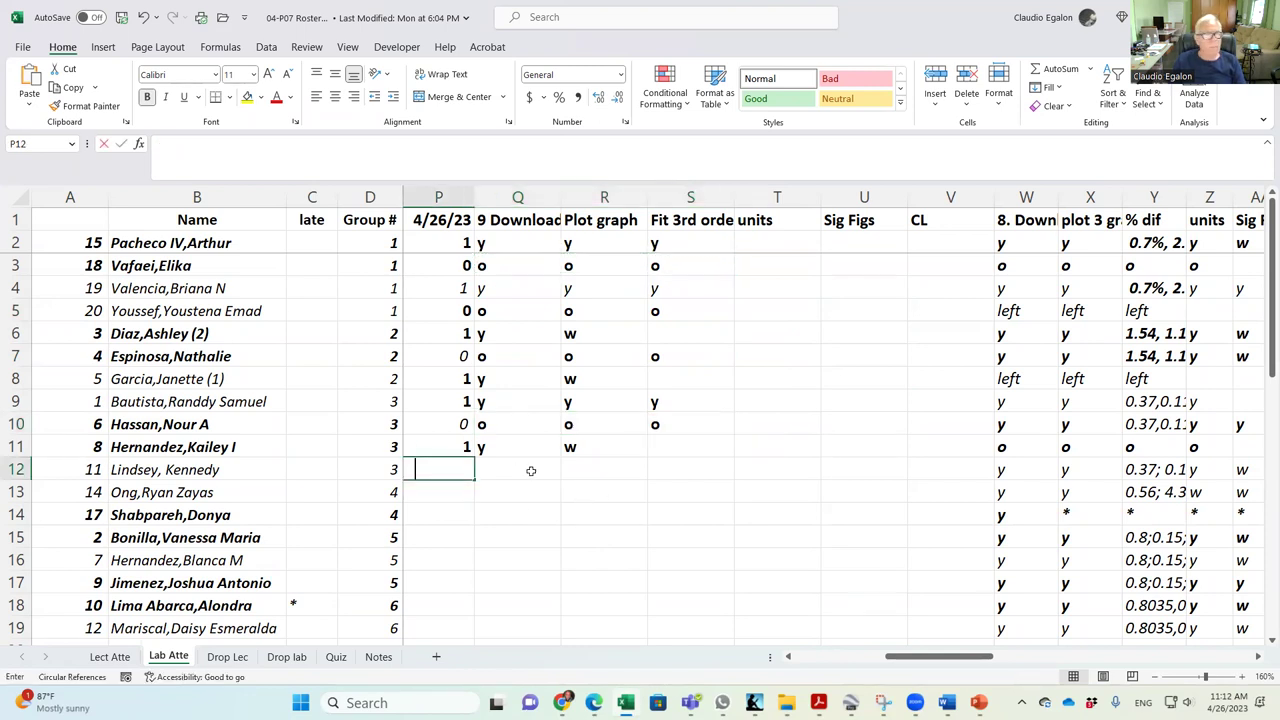
key(Tab)
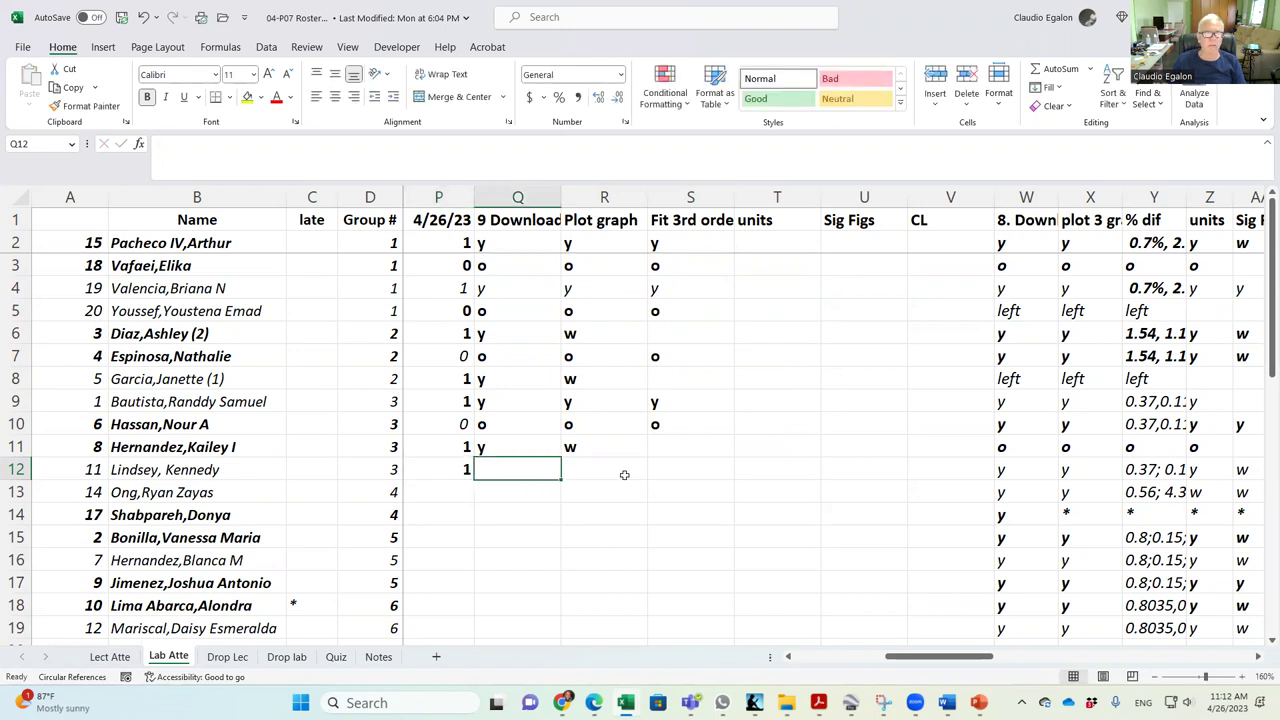
text(y)
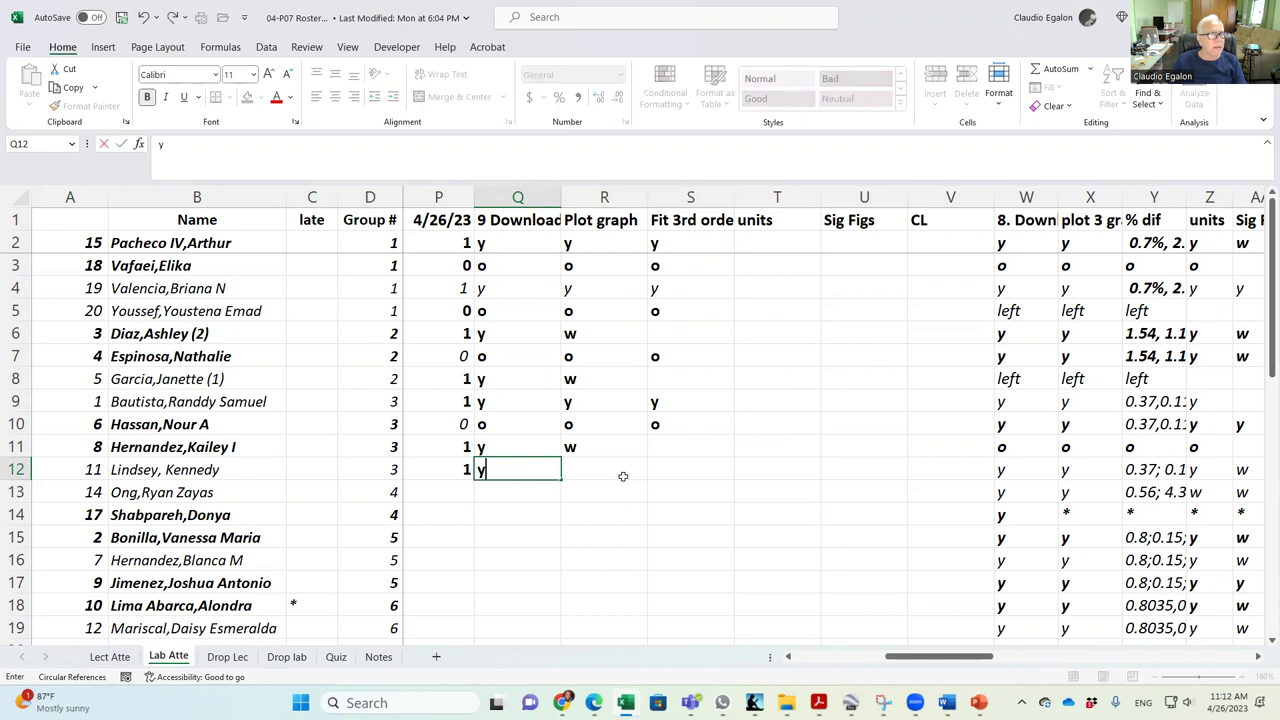
key(Tab)
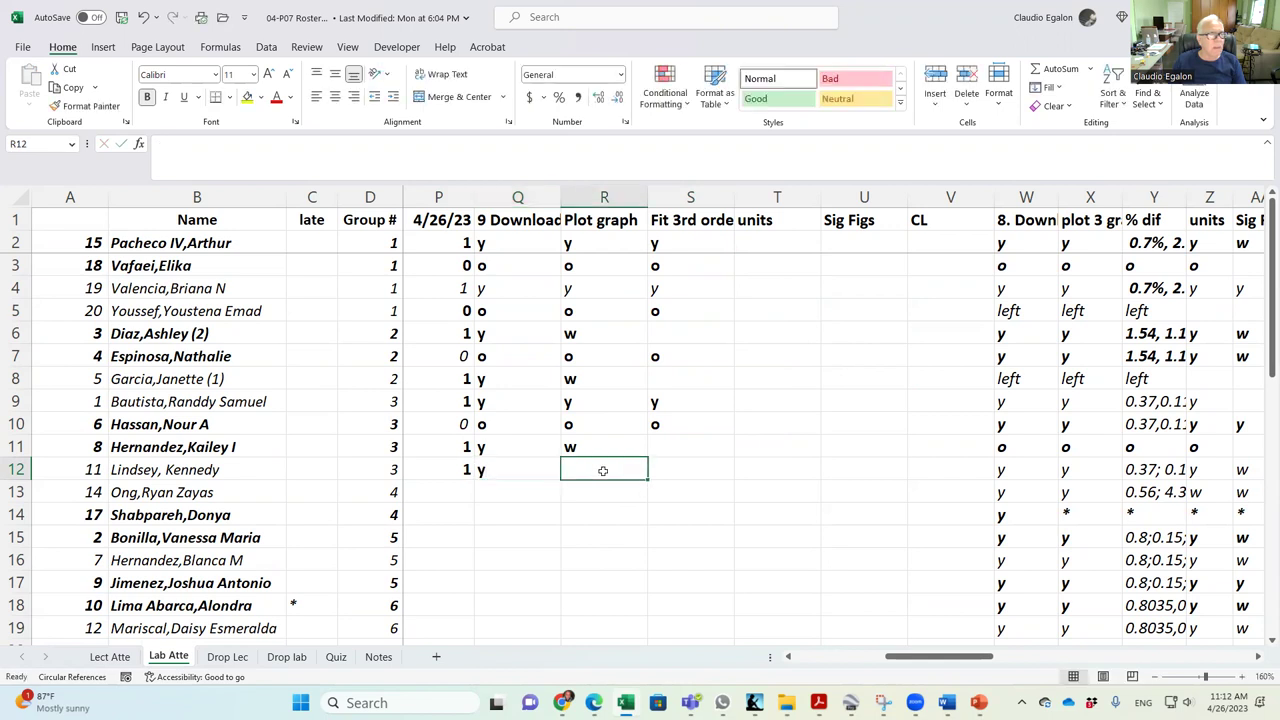
text(w)
click(697, 500)
Fill row 13 with 1 for 4/26/23, row 9's y marks for 9 Download and Plot graph, and w for Fit 3rd order.
click(460, 491)
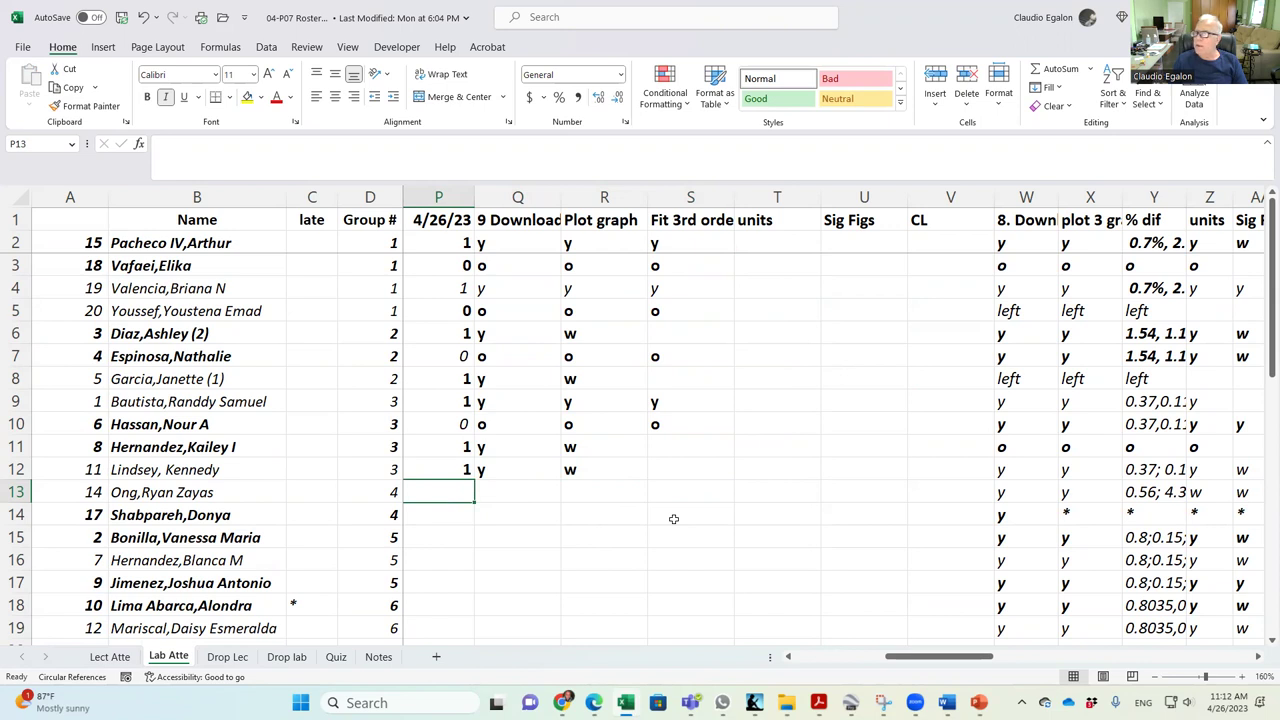
text(1)
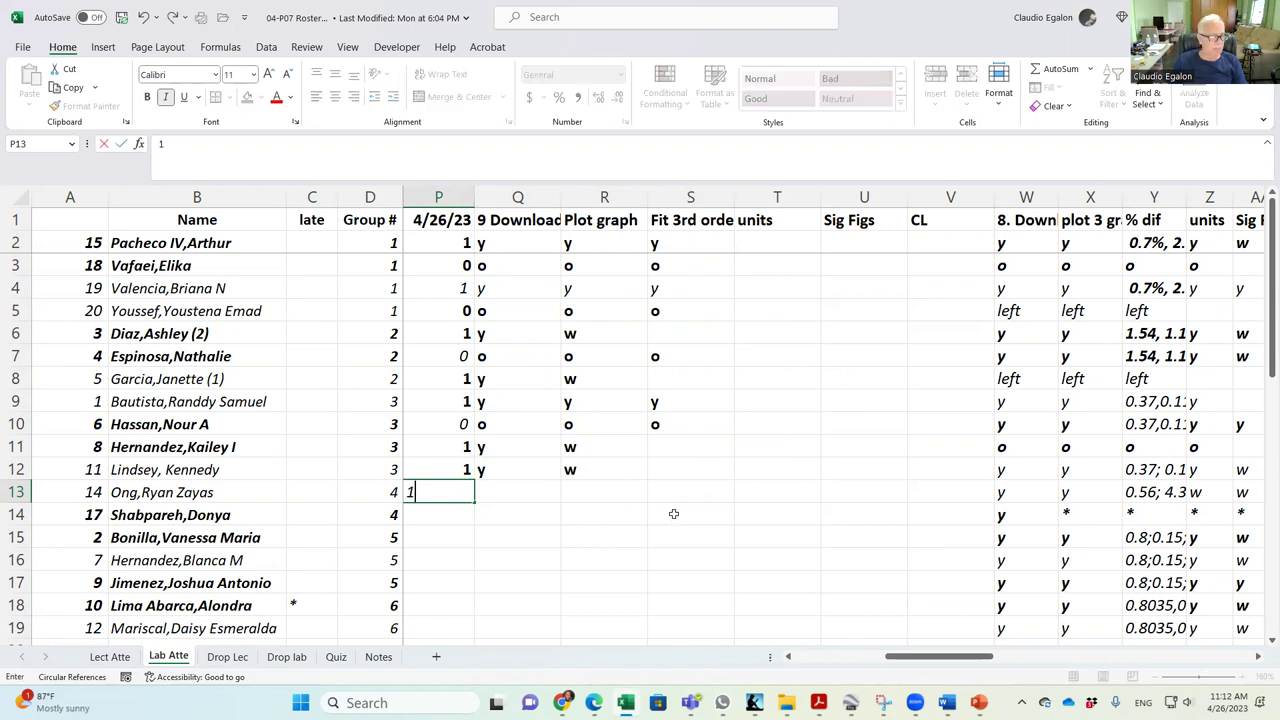
click(524, 493)
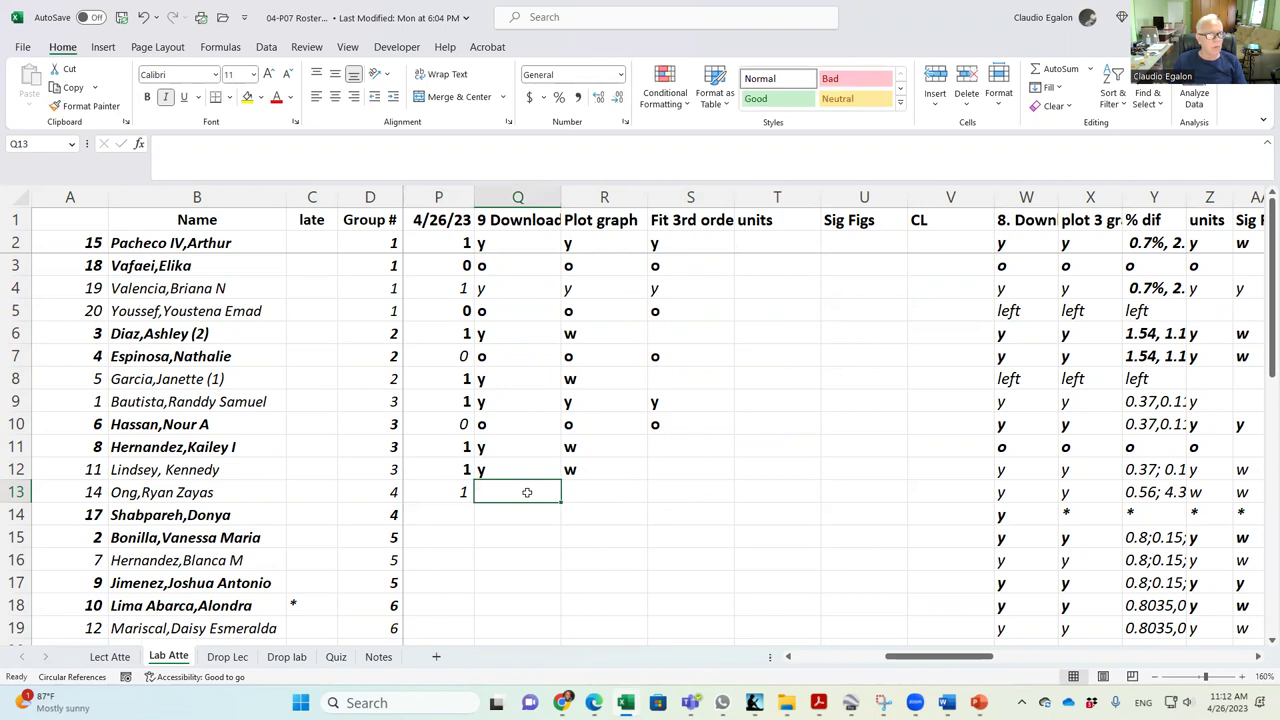
drag(505, 405, 656, 406)
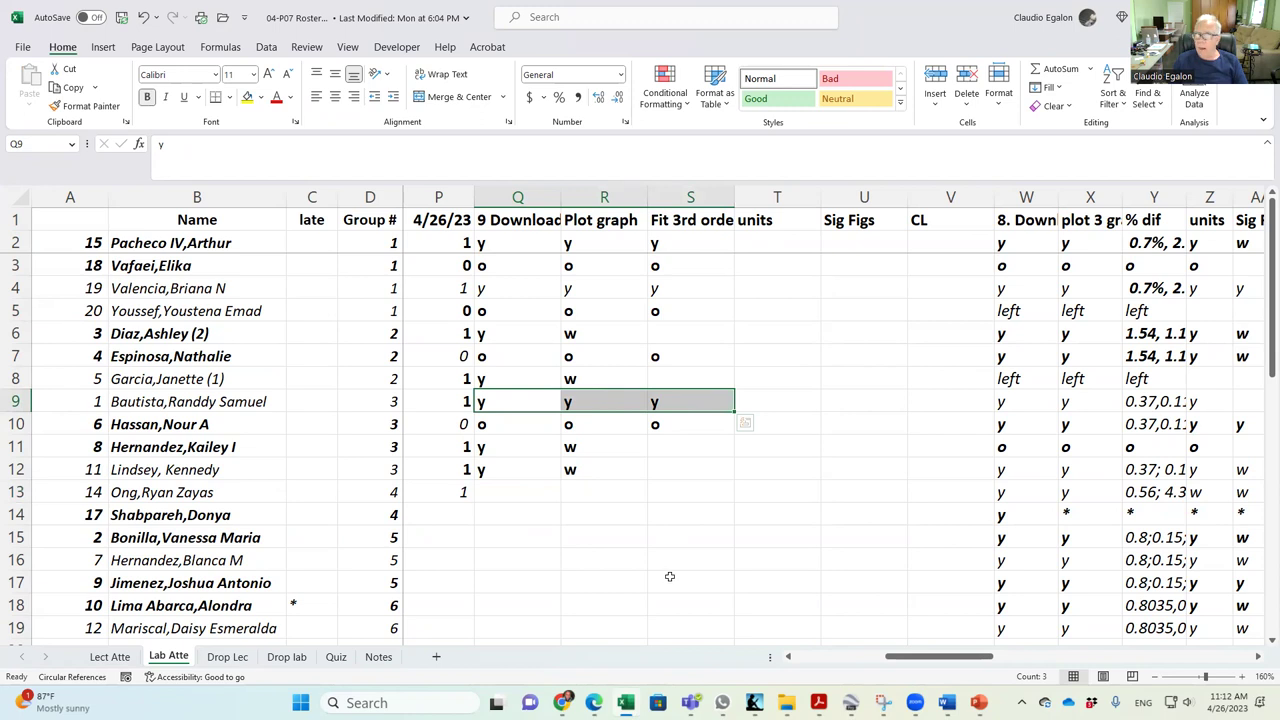
key(ctrl+c)
click(520, 491)
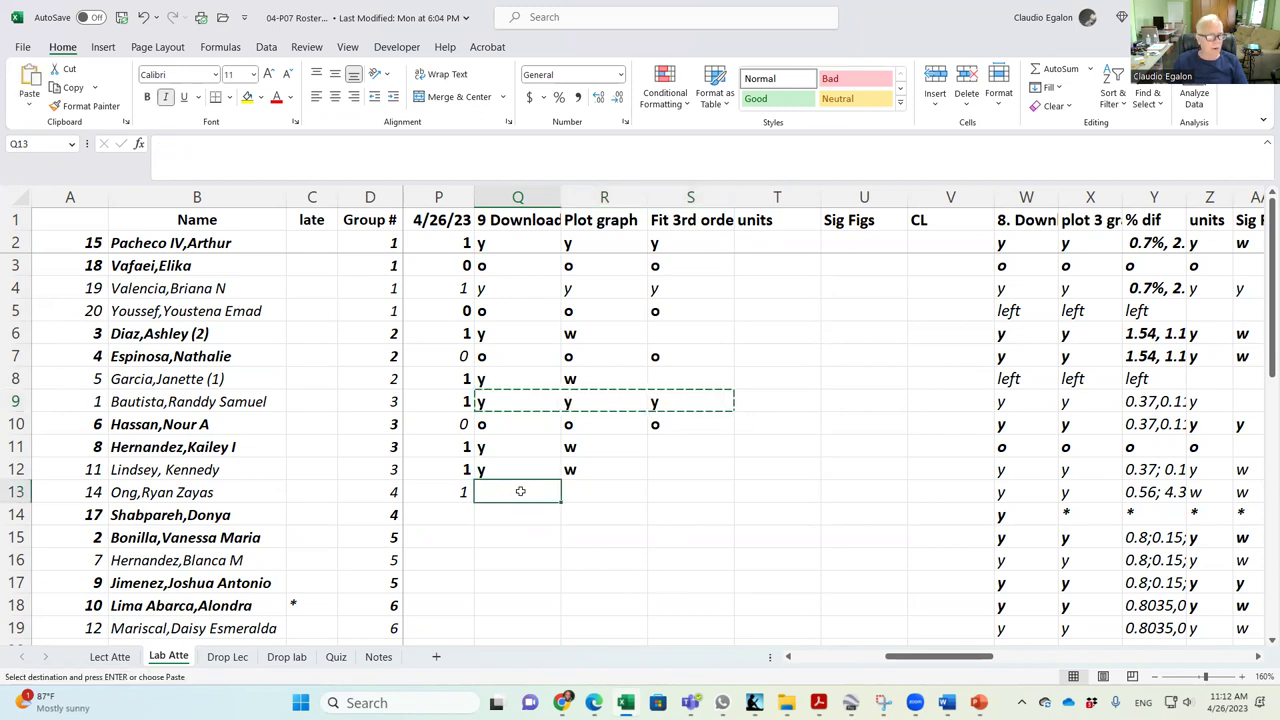
key(ctrl+v)
click(676, 491)
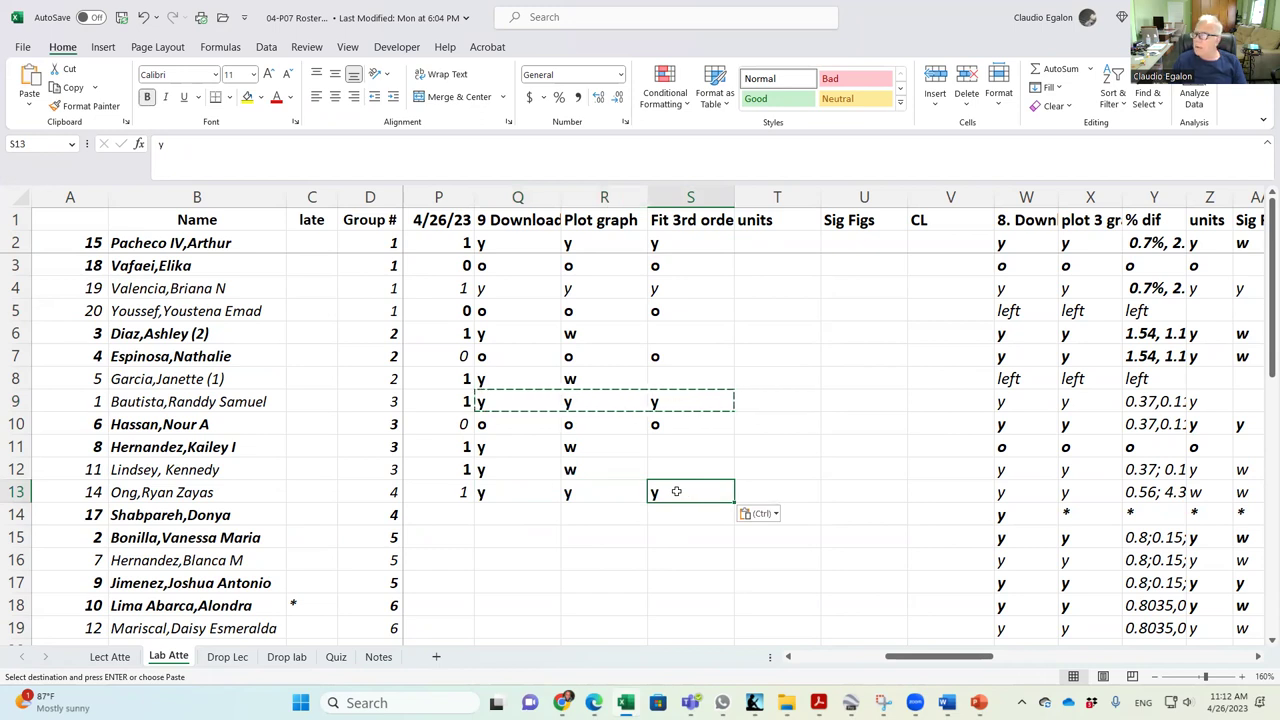
text(w)
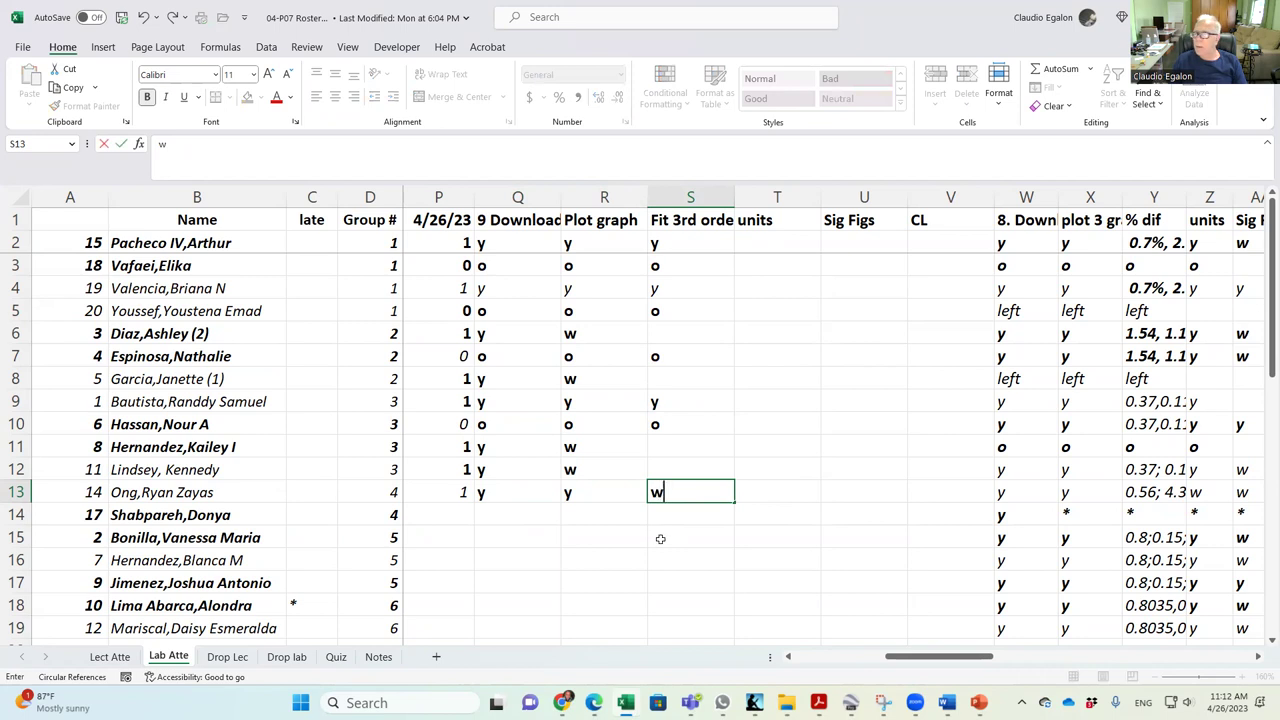
key(Return)
Record * for 4/26/23 in row 14.
click(458, 516)
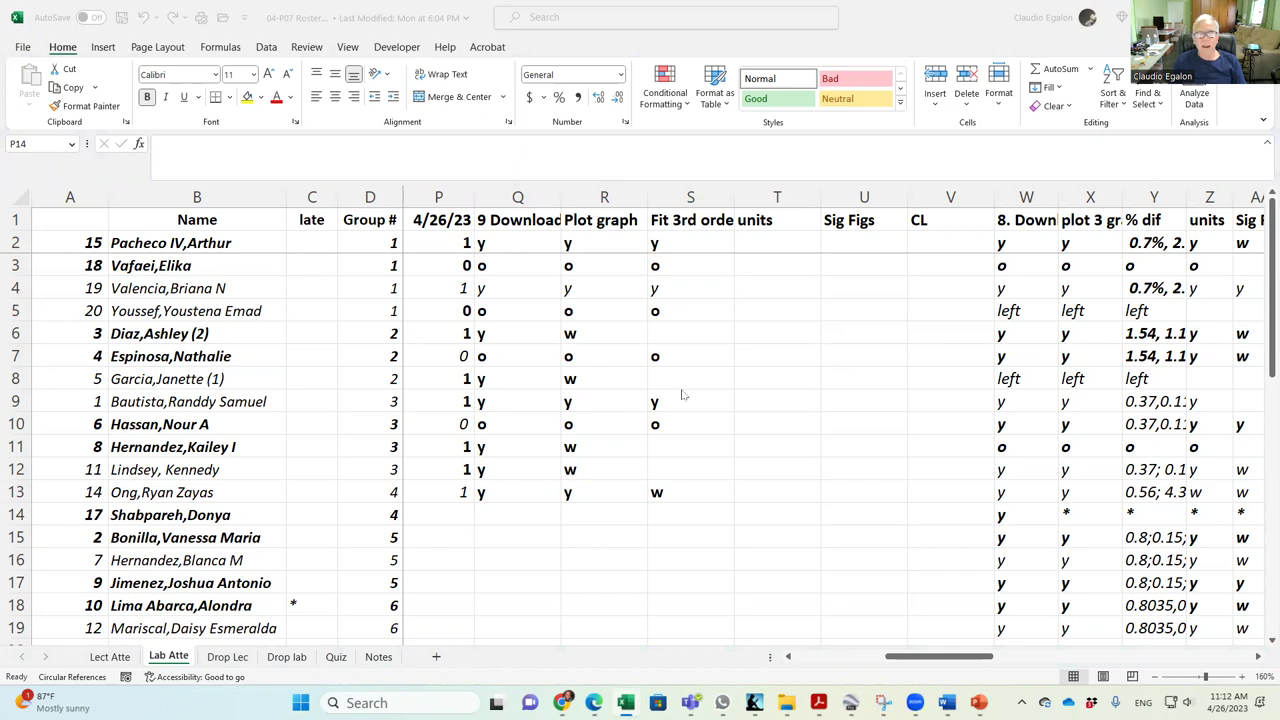
click(451, 510)
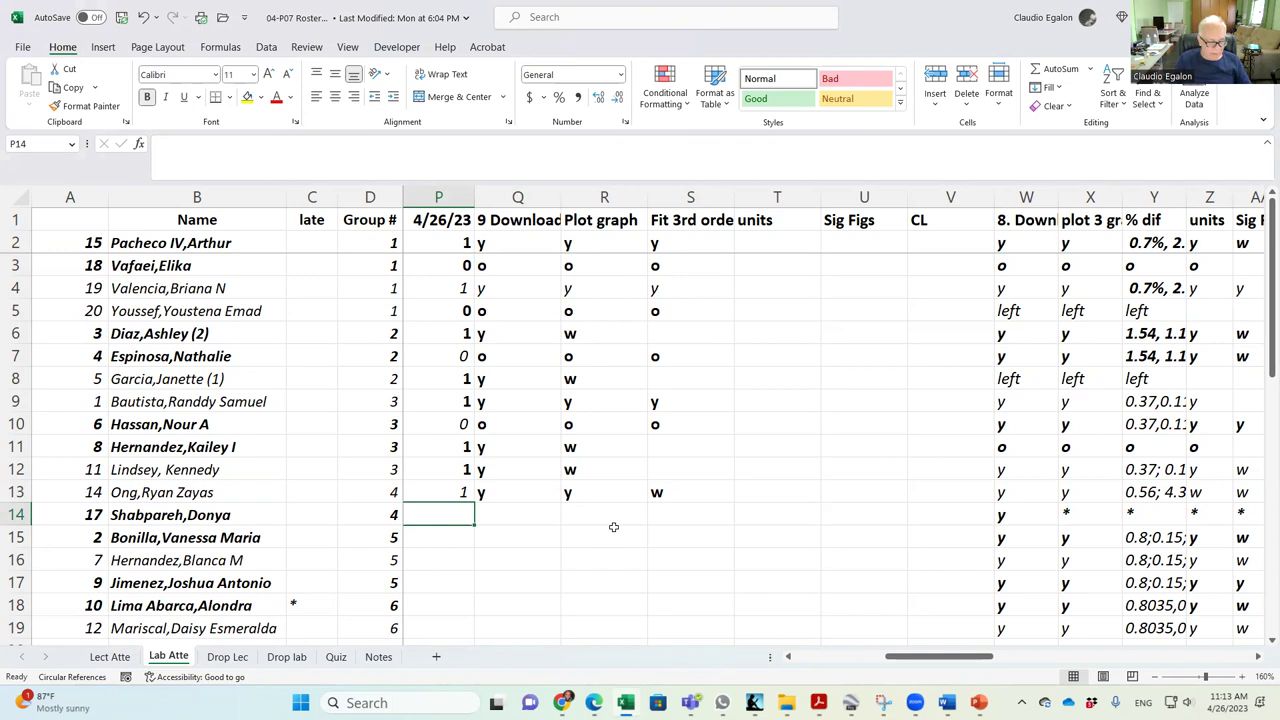
text(*)
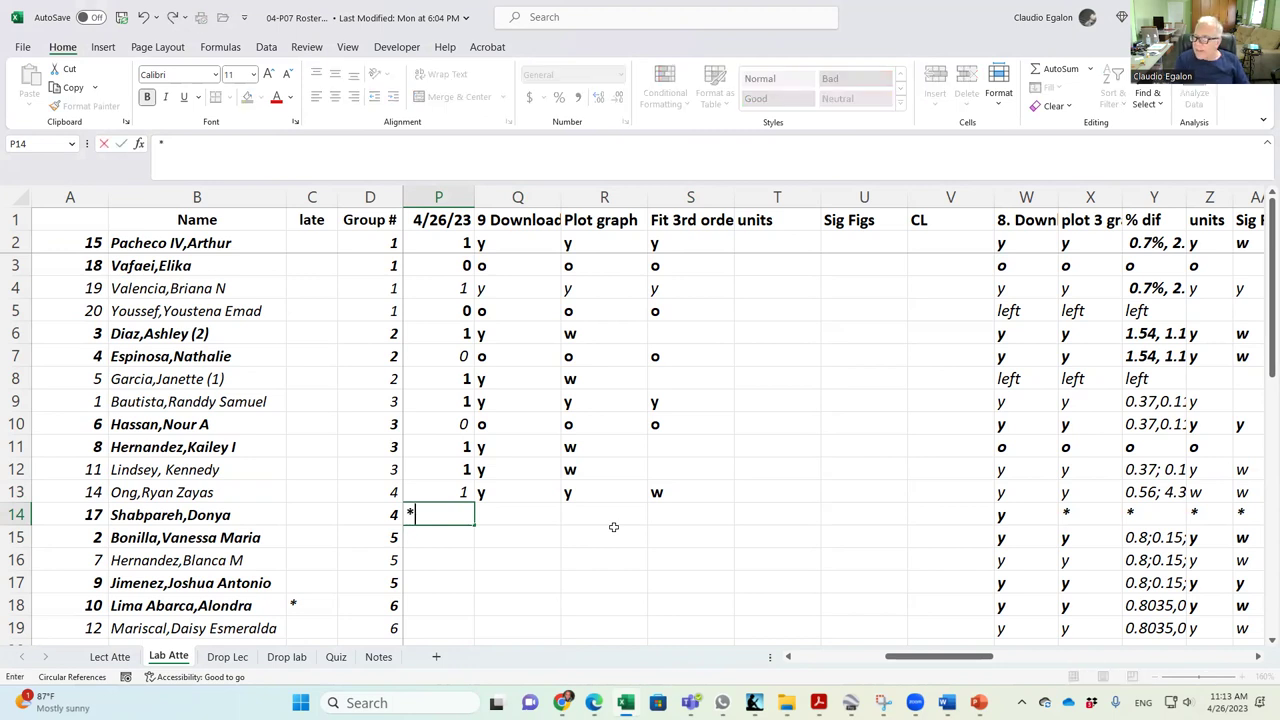
key(Return)
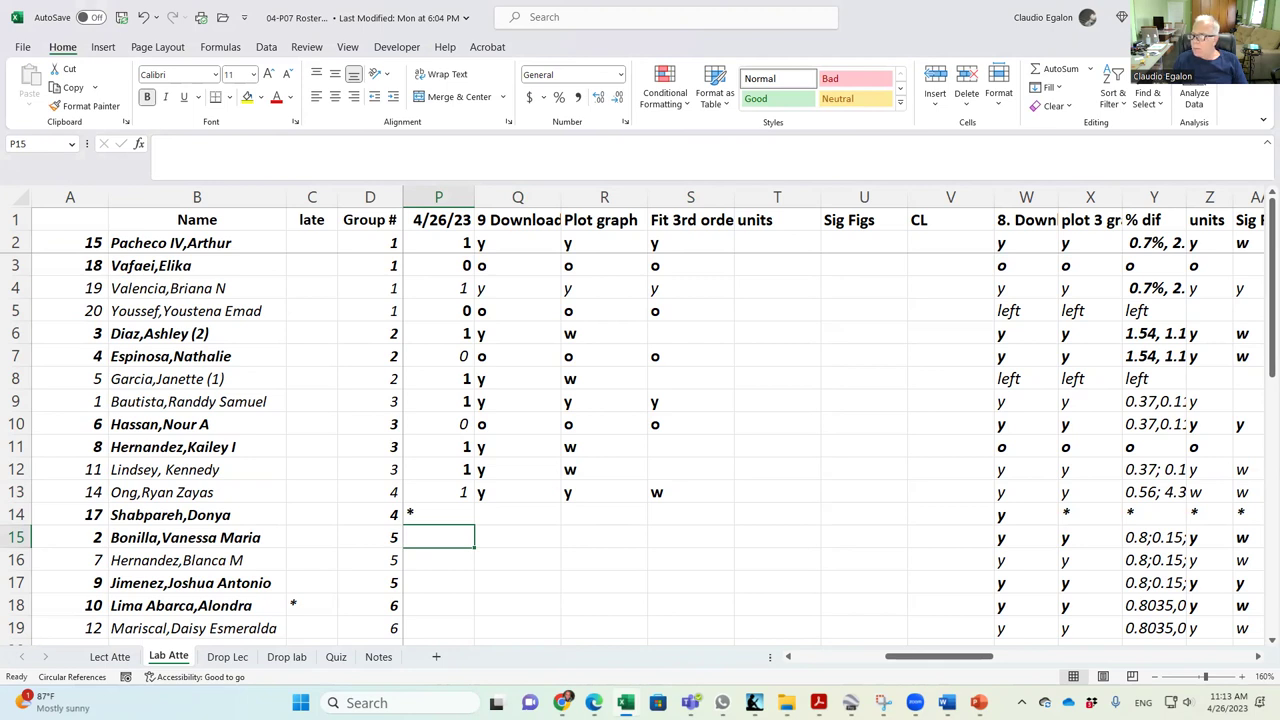
Fill row 15 with 1 for 4/26/23, row 9's y marks for 9 Download and Plot graph, and w for Fit 3rd order.
text(1)
key(Tab)
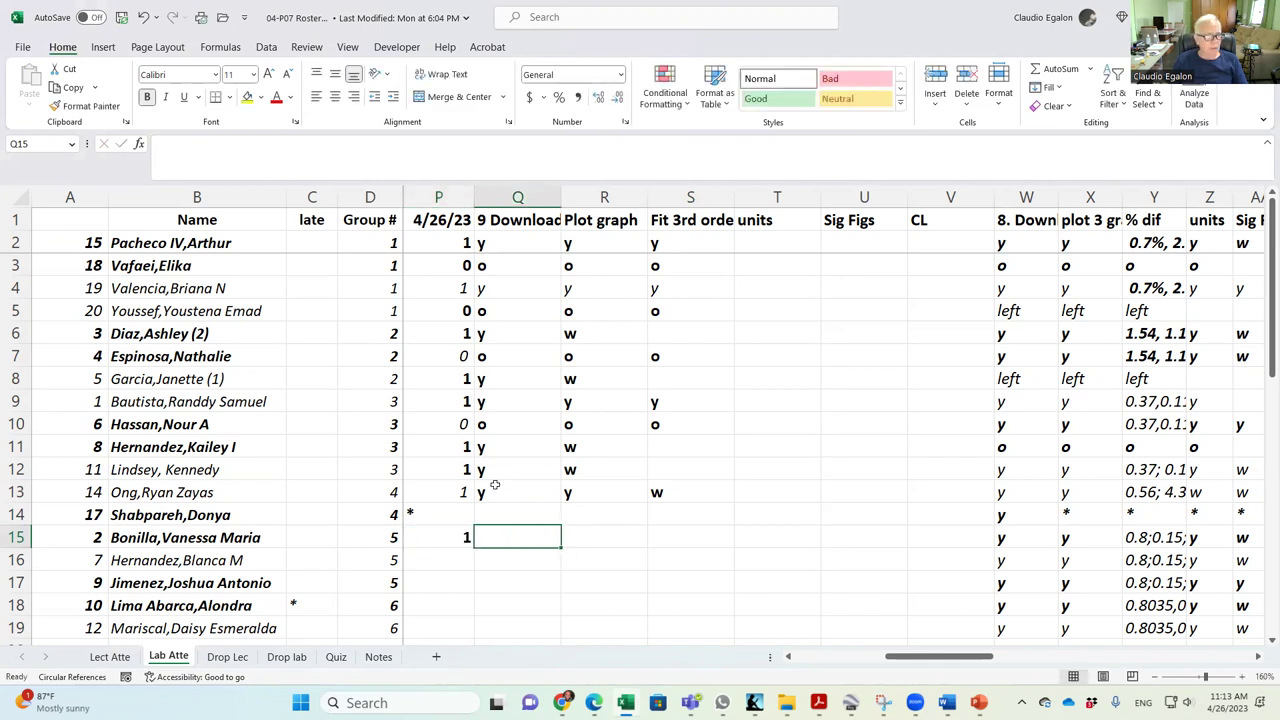
drag(495, 486, 591, 492)
drag(517, 401, 689, 413)
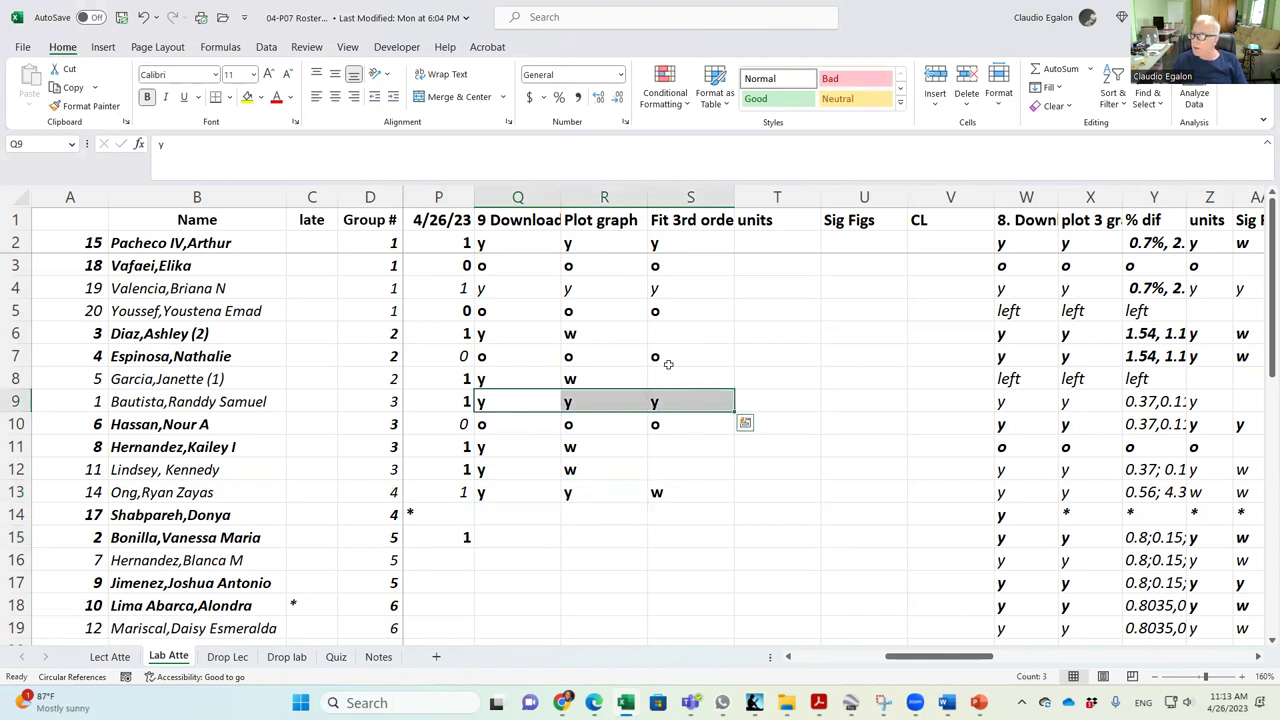
key(ctrl+c)
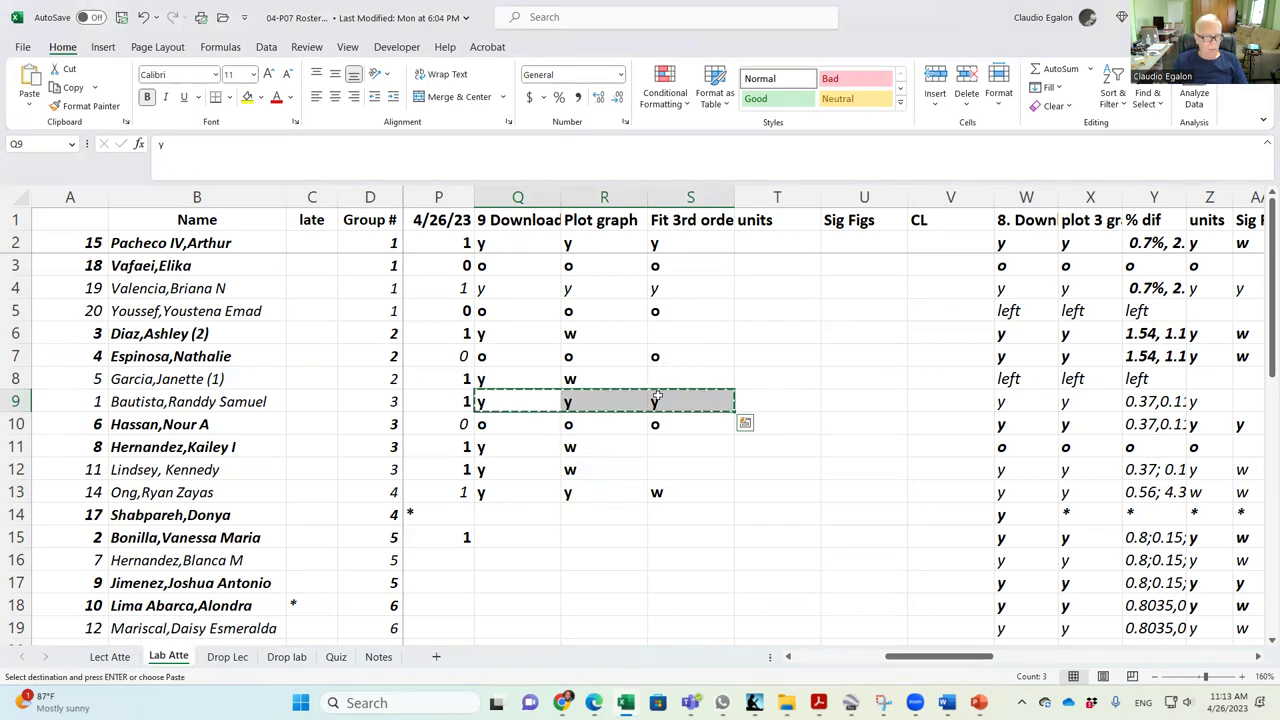
click(532, 537)
key(ctrl+v)
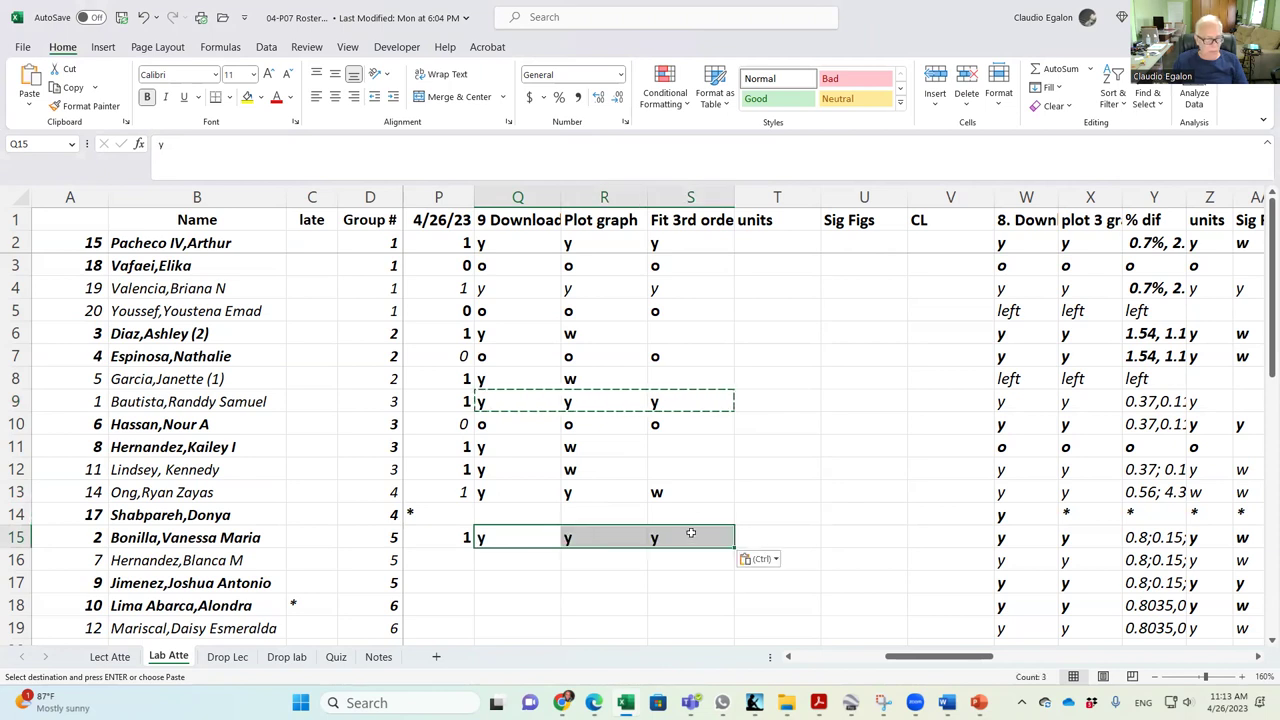
click(686, 535)
text(w)
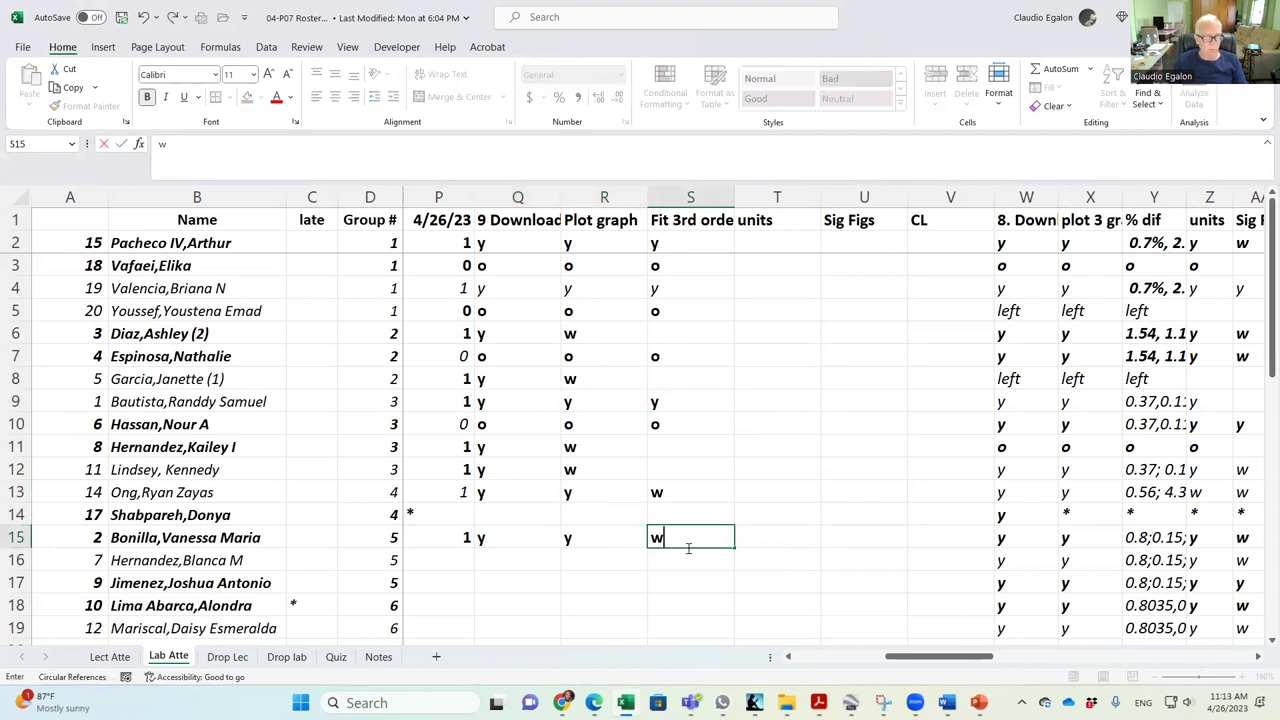
key(Return)
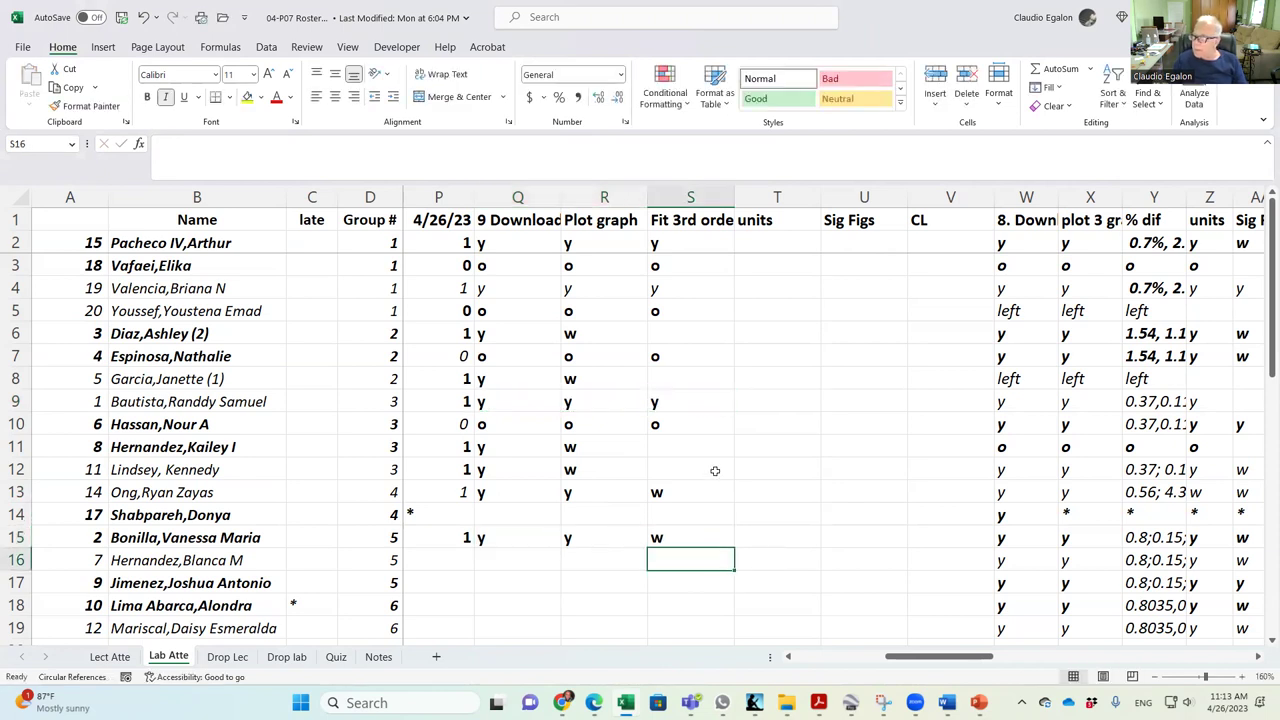
Switch to the P07L07G09.xlsx workbook and enlarge the scatter chart beside Table 6-2.
scroll(727, 493, down, 2)
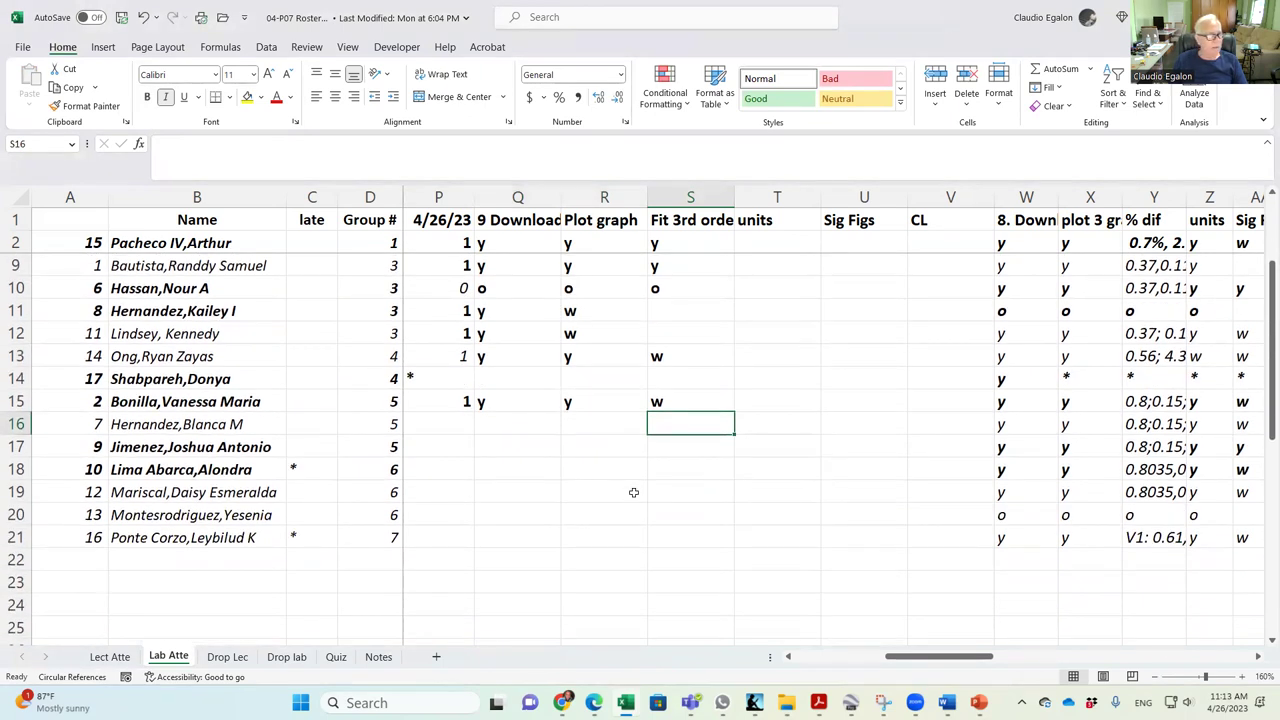
mouse_move(786, 703)
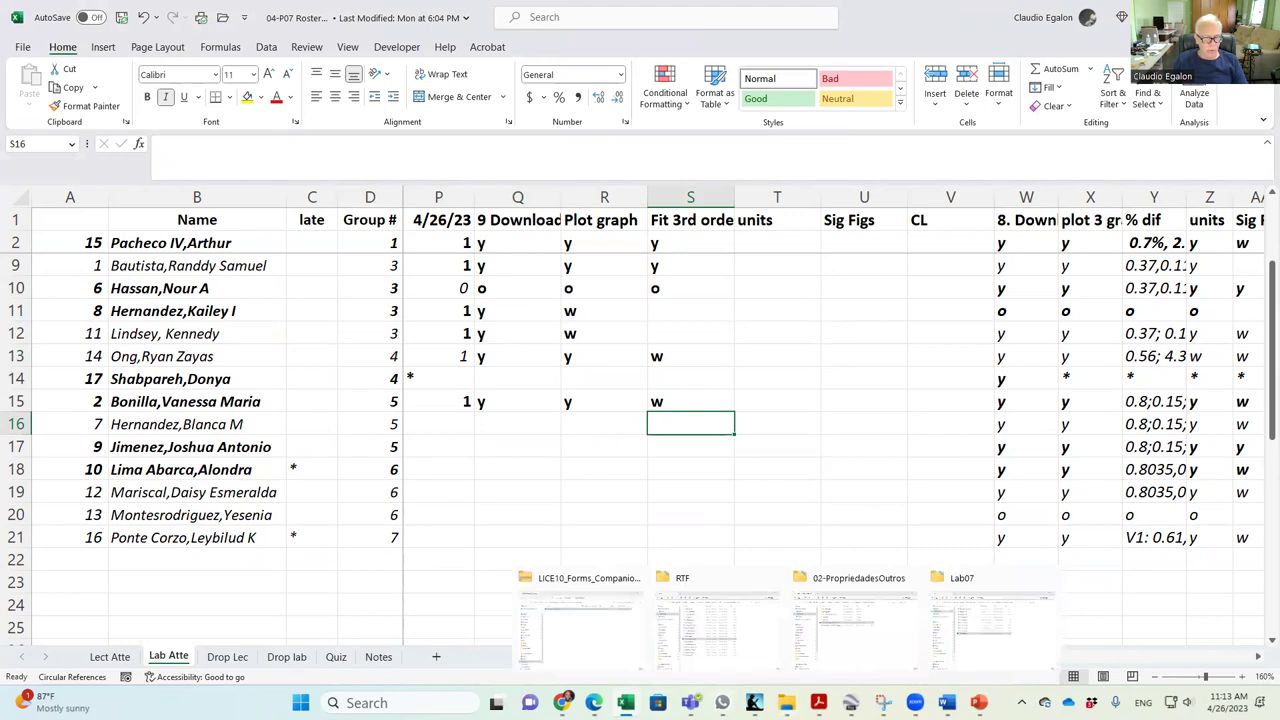
mouse_move(626, 703)
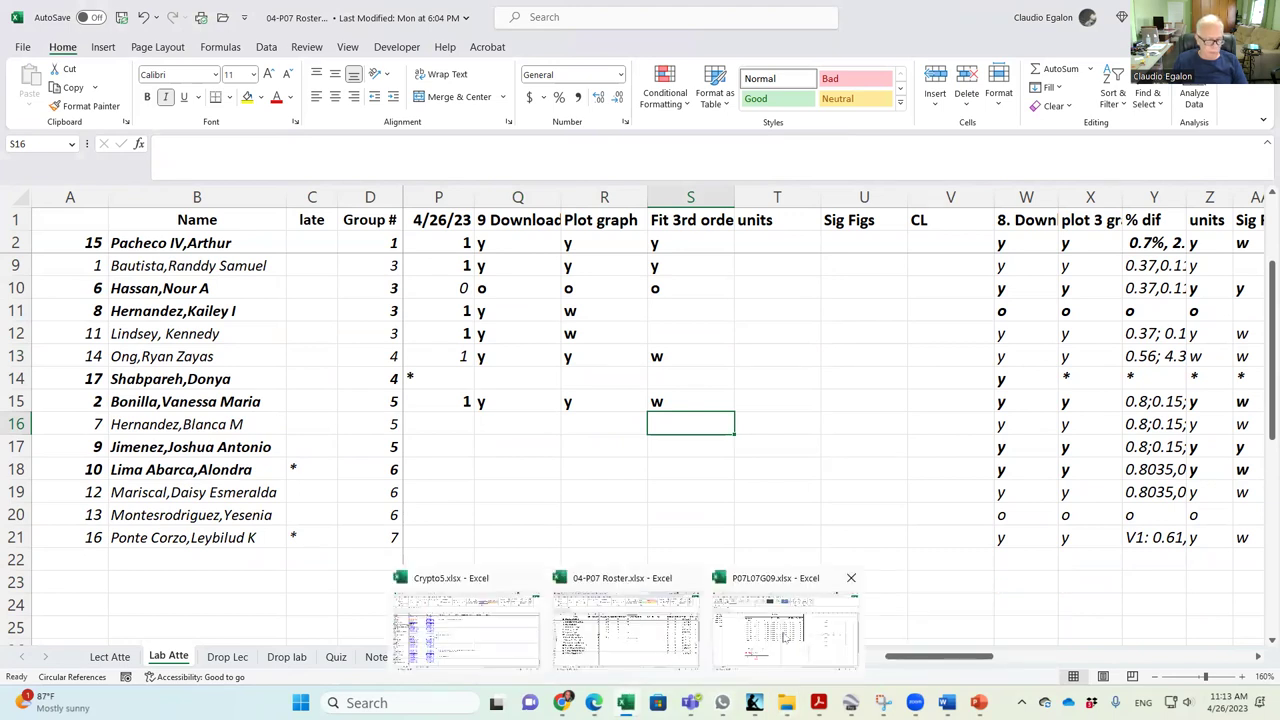
click(787, 638)
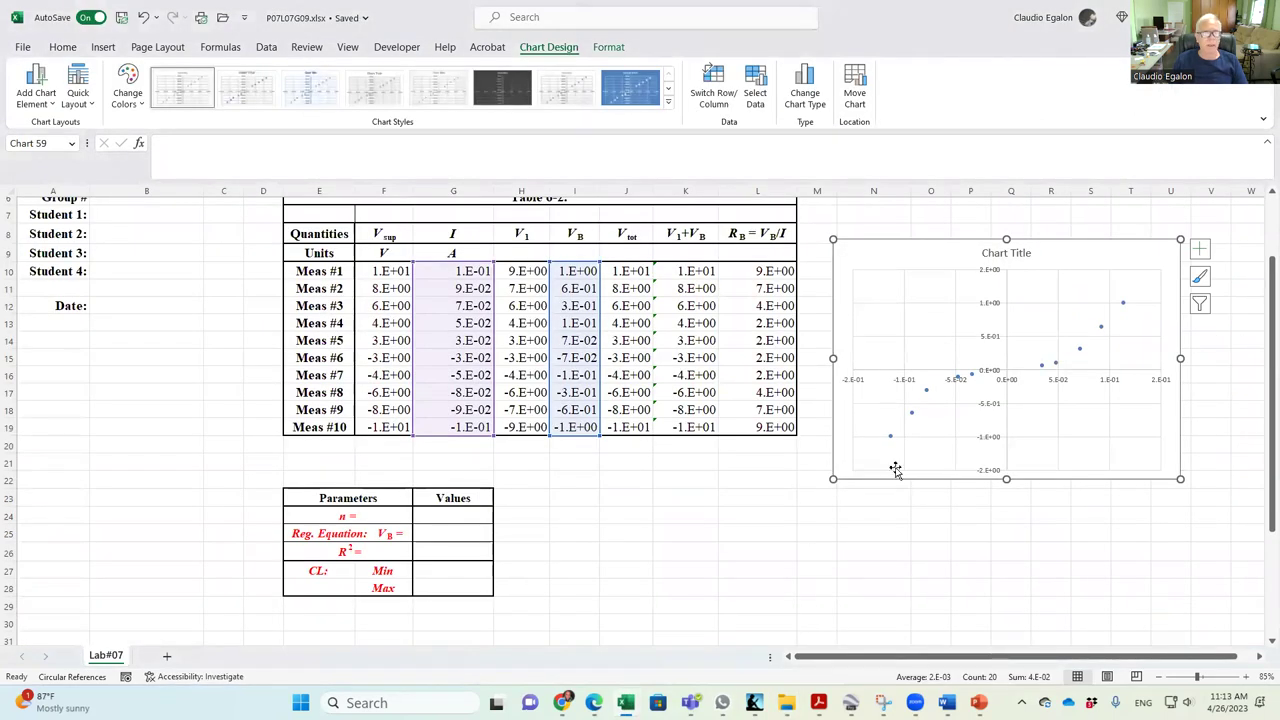
click(911, 413)
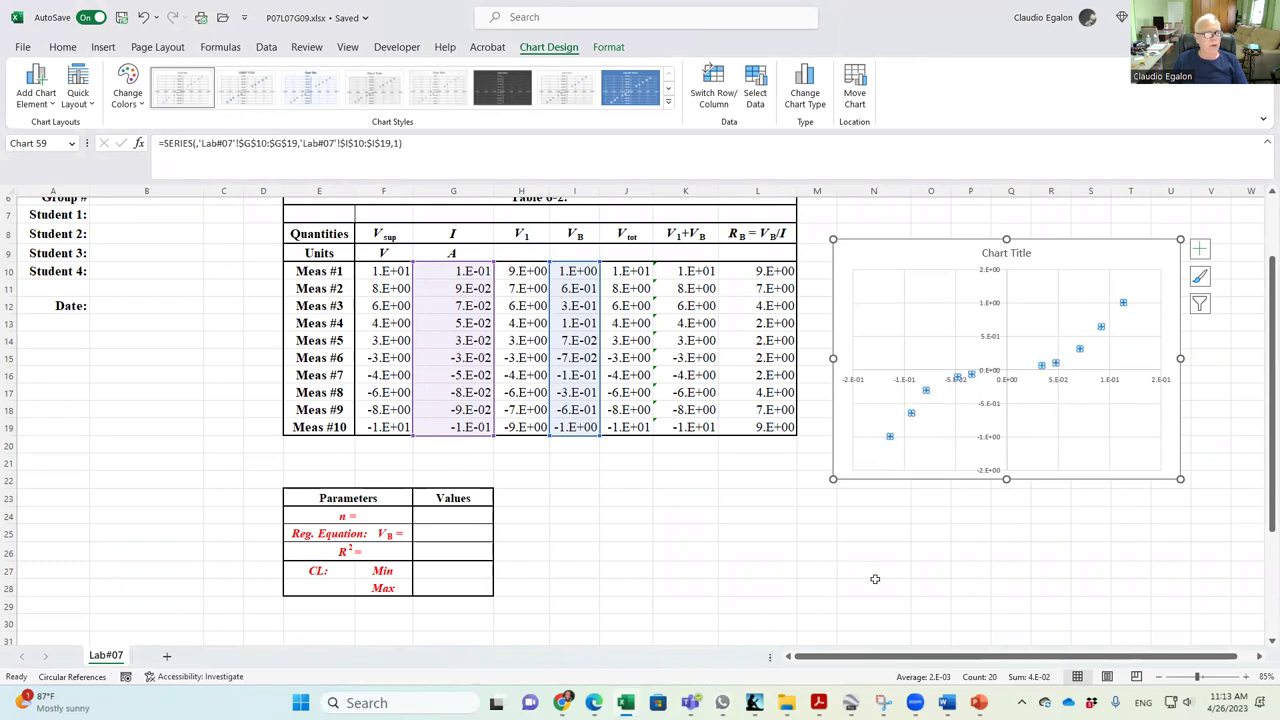
click(874, 585)
click(1182, 250)
drag(1182, 250, 1222, 204)
Add a polynomial trendline of order 3 to the scatter chart's data series.
click(920, 426)
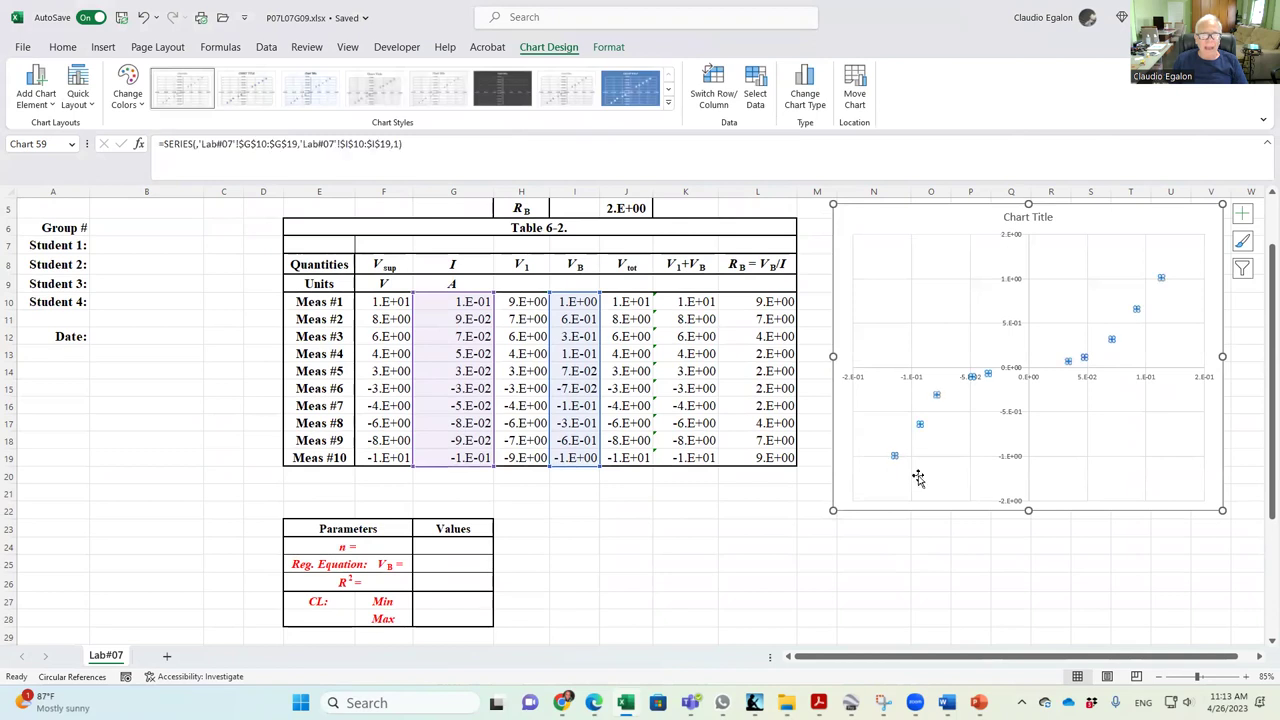
right_click(920, 425)
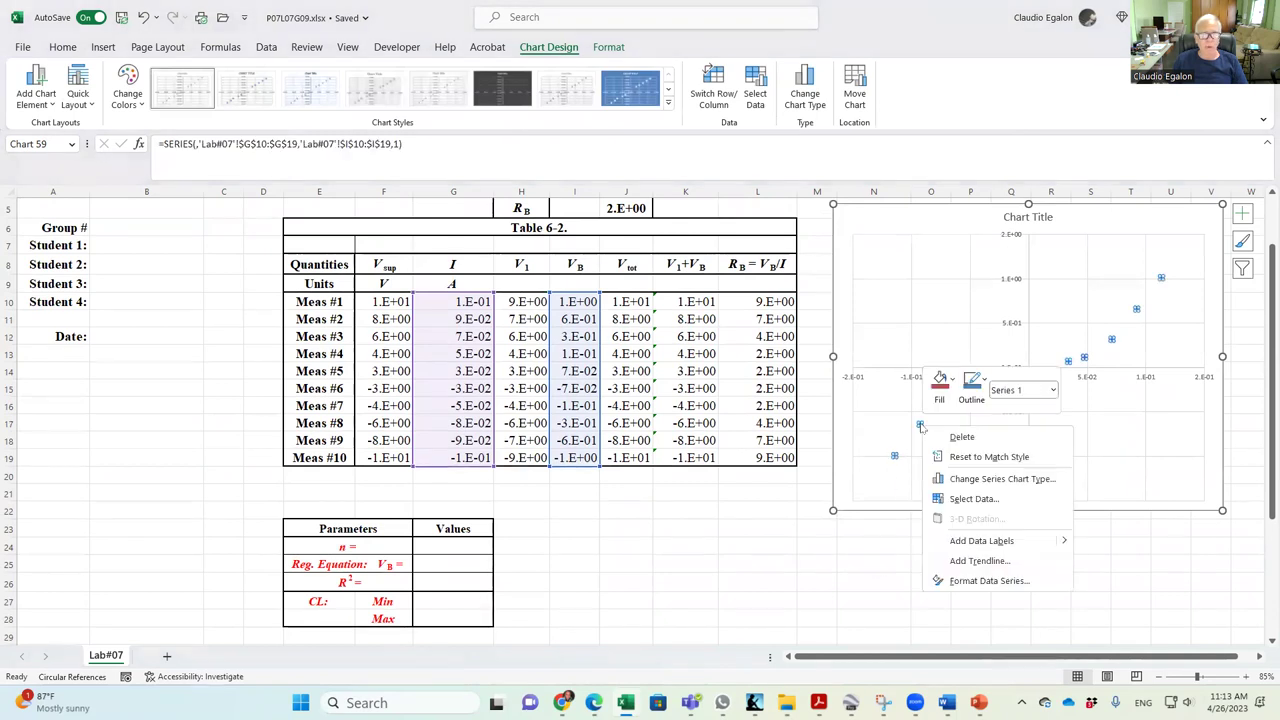
click(966, 560)
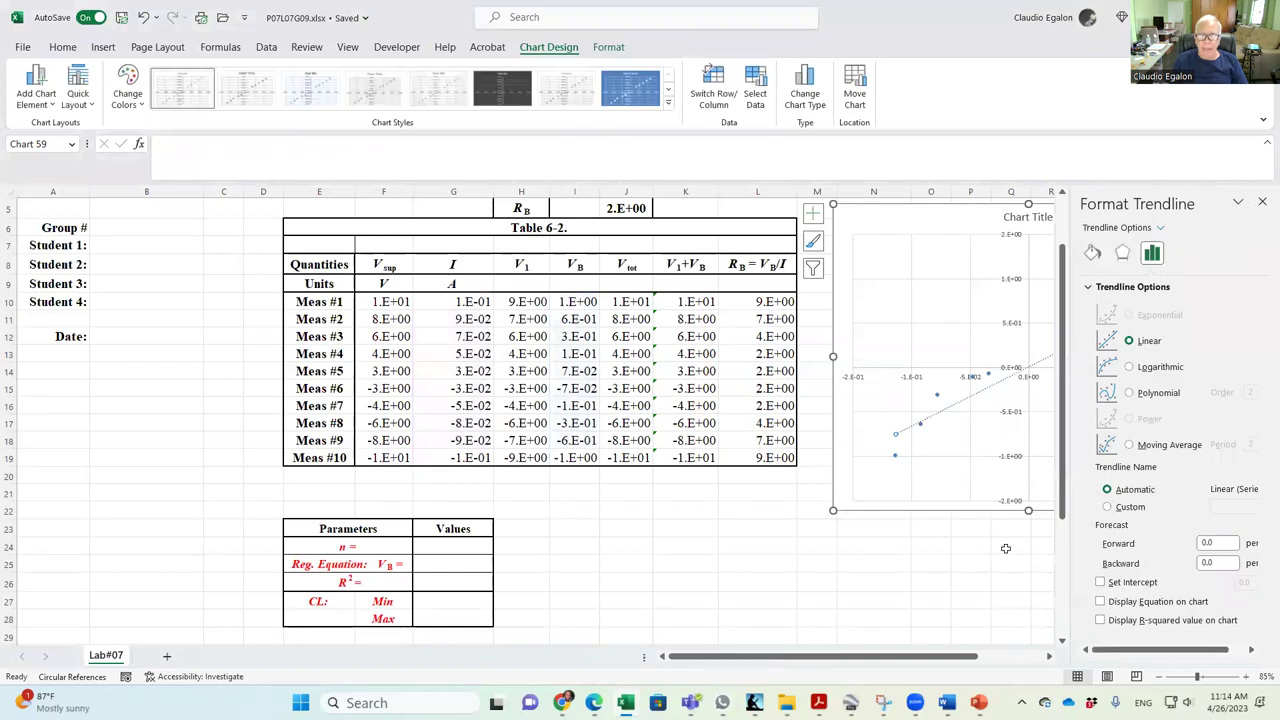
click(1130, 393)
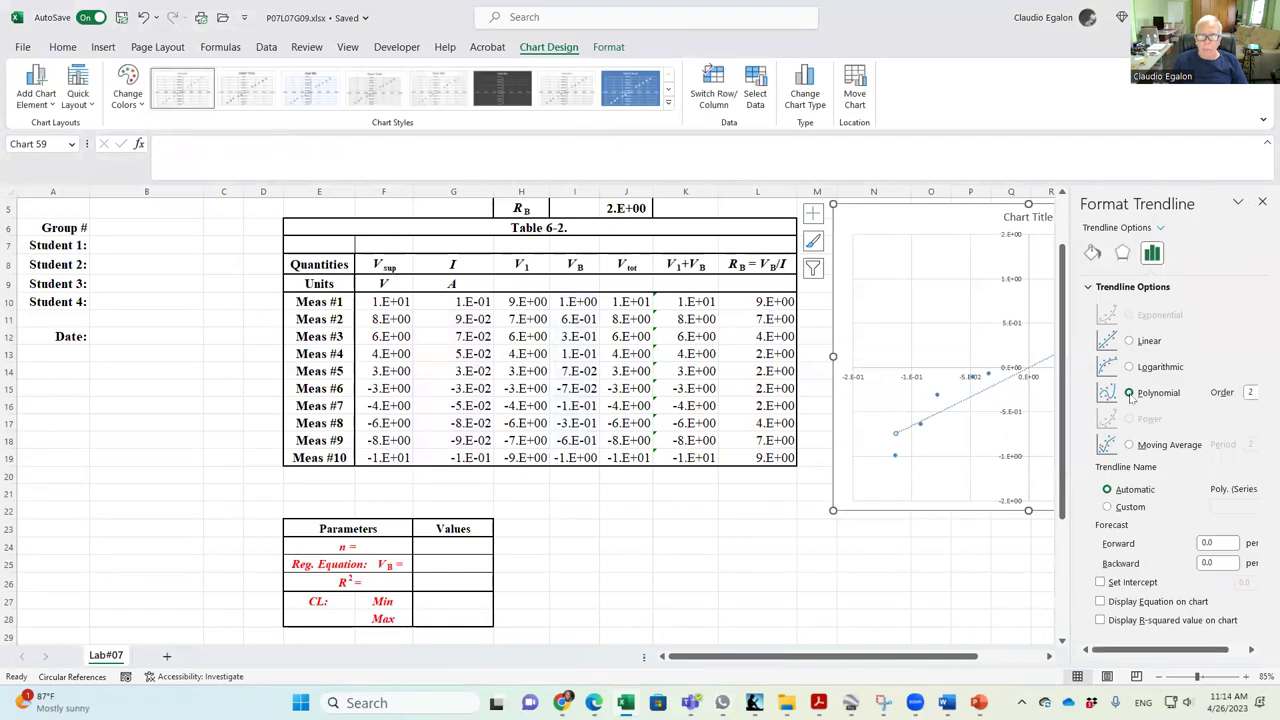
click(1251, 393)
text(3)
key(Tab)
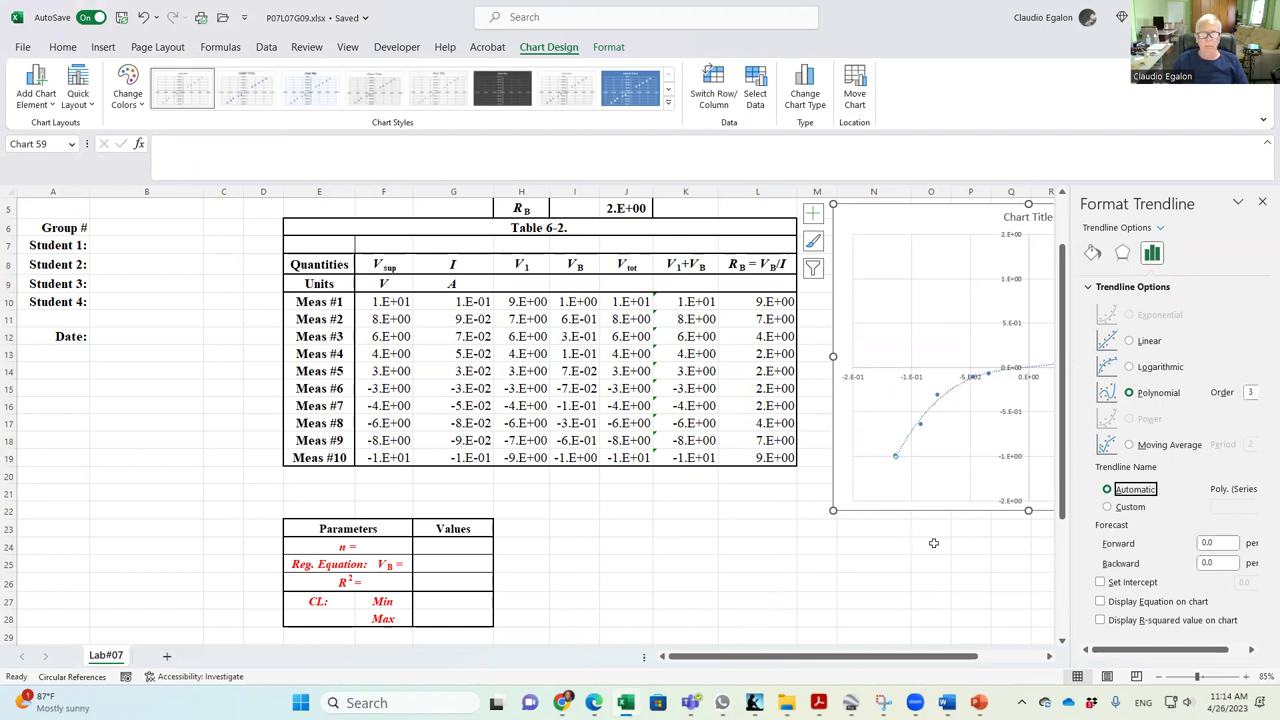
click(1262, 202)
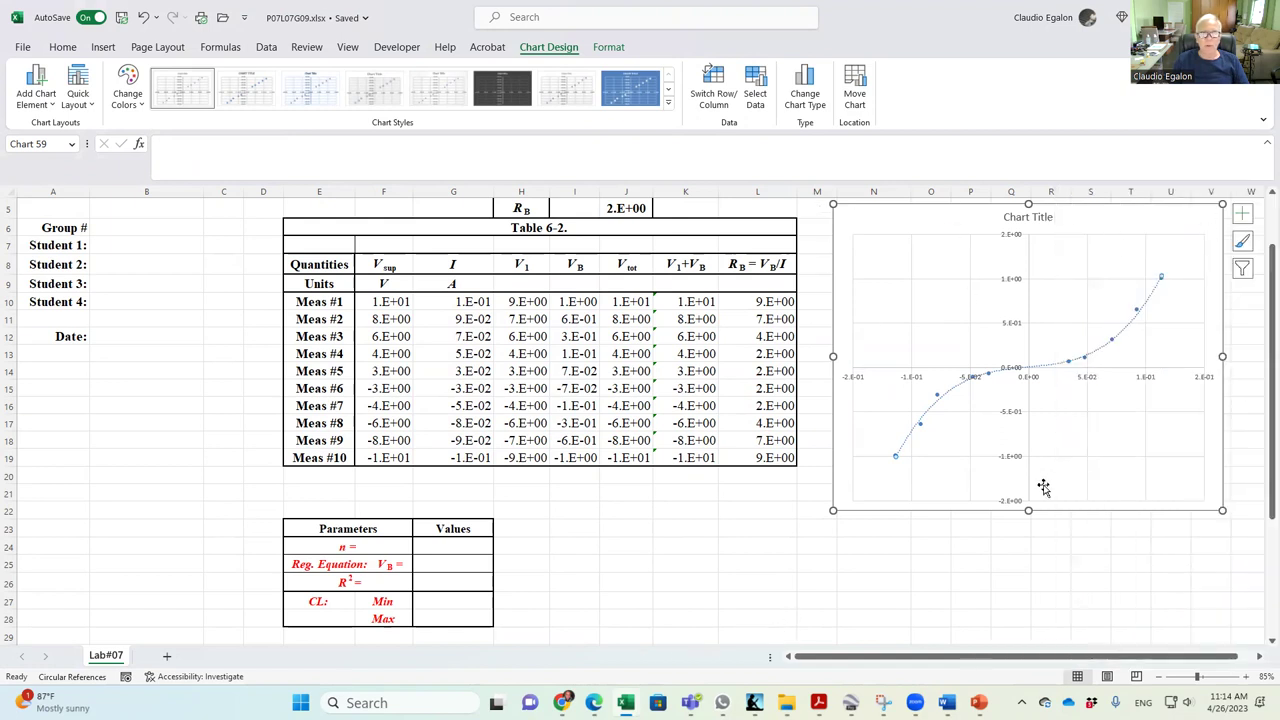
Undo the chart's polynomial trendline and return to the 04-P07 Roster workbook.
key(ctrl+z)
key(ctrl+z)
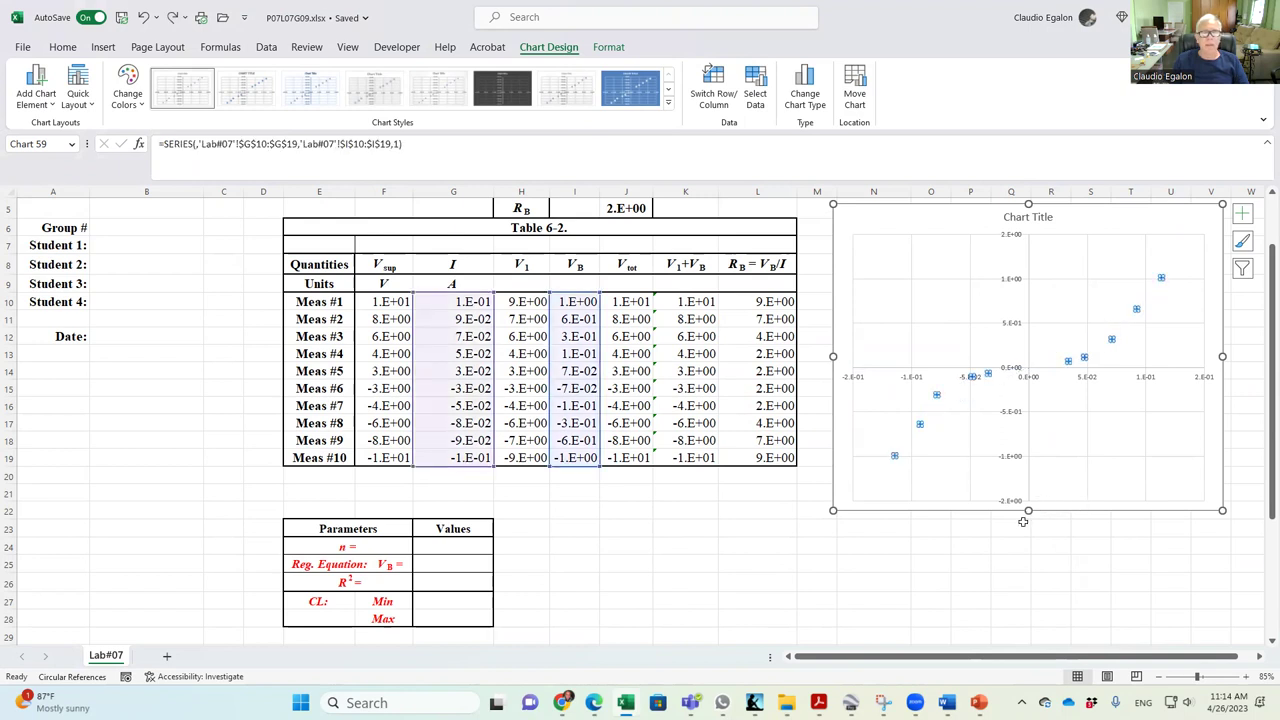
click(1023, 521)
key(alt+Tab)
click(895, 530)
Record 1 for 4/26/23 in row 16 and copy row 15's three y marks into its 9 Download, Plot graph and Fit 3rd order cells.
click(436, 428)
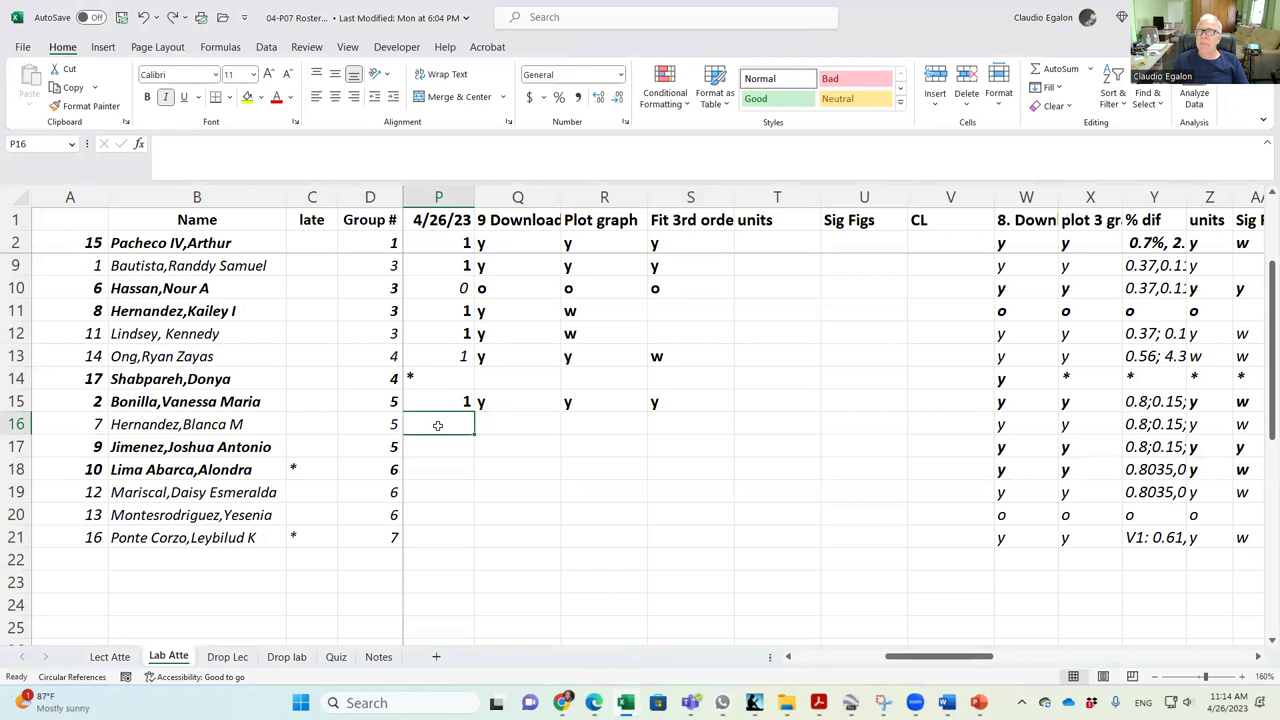
text(1)
key(Tab)
drag(534, 404, 655, 403)
click(531, 424)
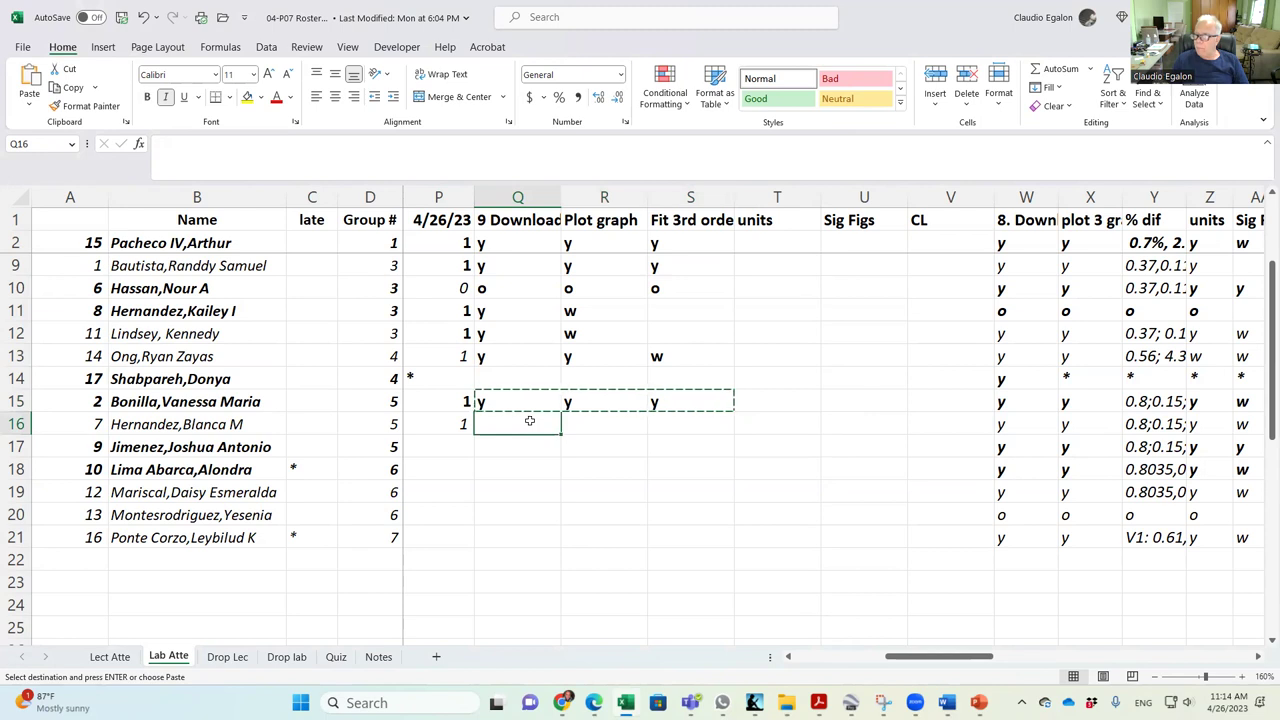
key(ctrl+v)
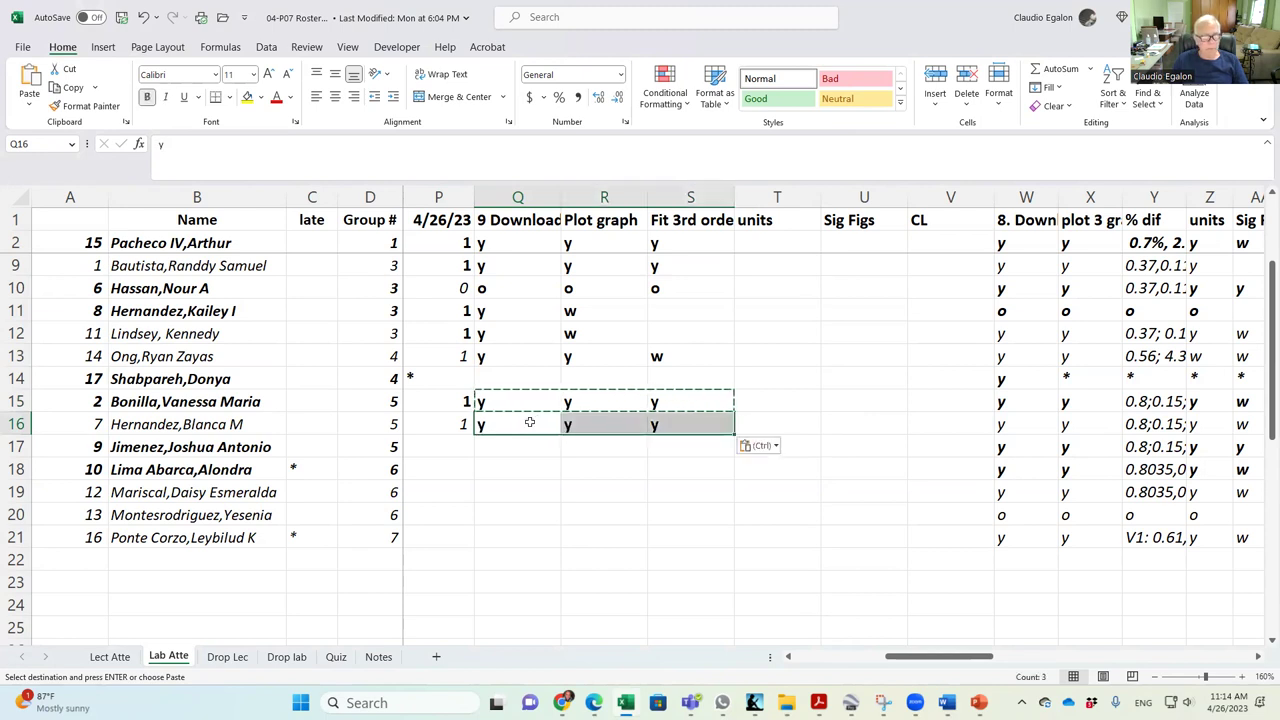
drag(776, 220, 930, 220)
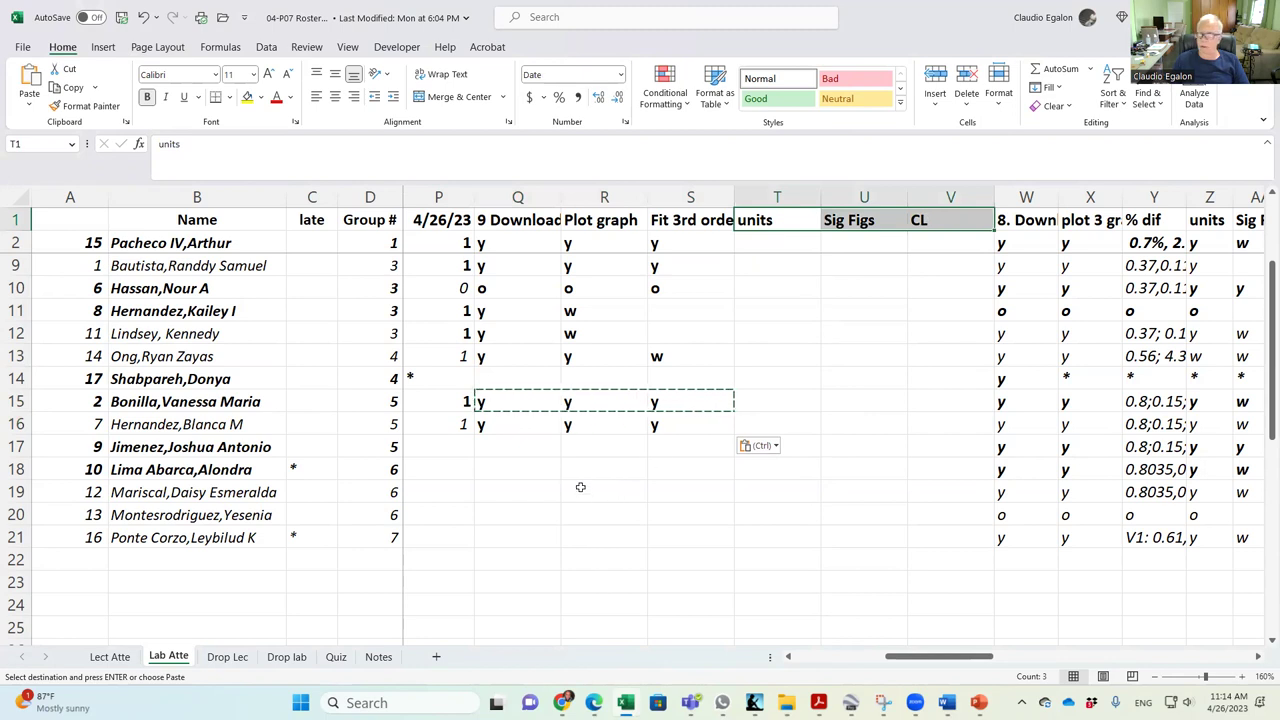
Record 1 for 4/26/23 in row 17 and copy row 16's three y marks into its matching task columns.
click(452, 446)
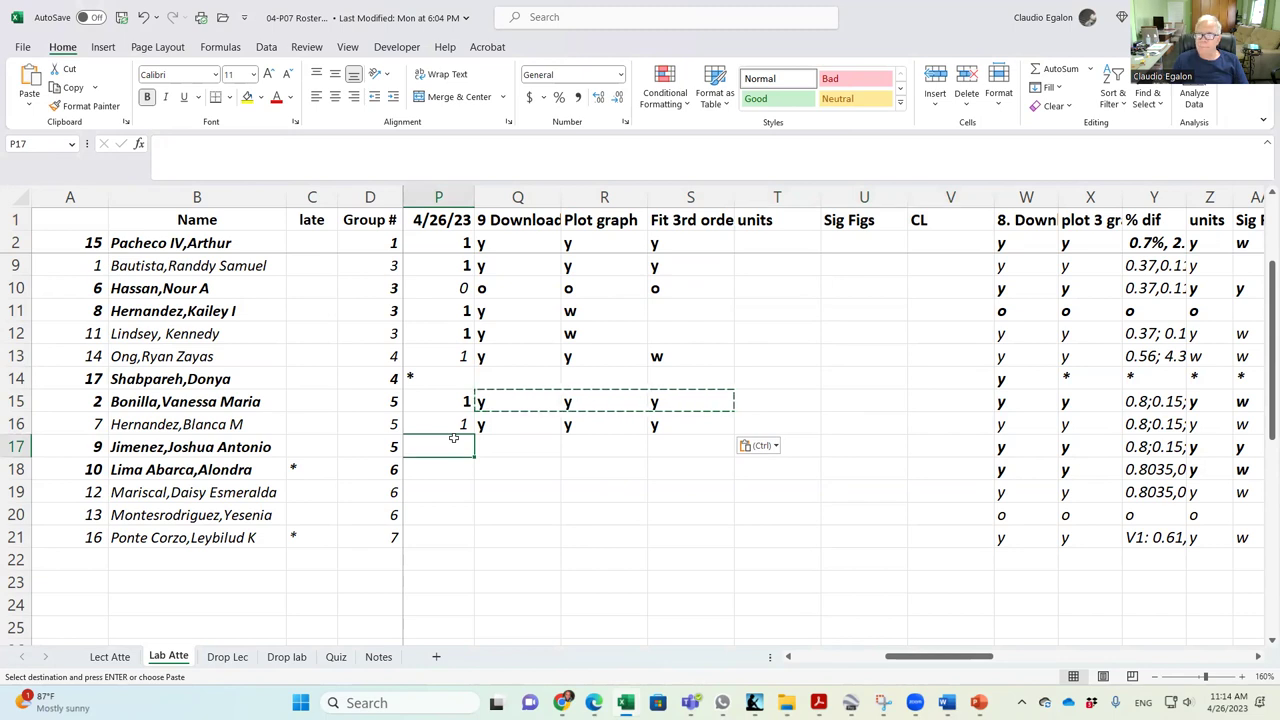
text(1)
click(512, 446)
drag(500, 424, 664, 424)
key(ctrl+c)
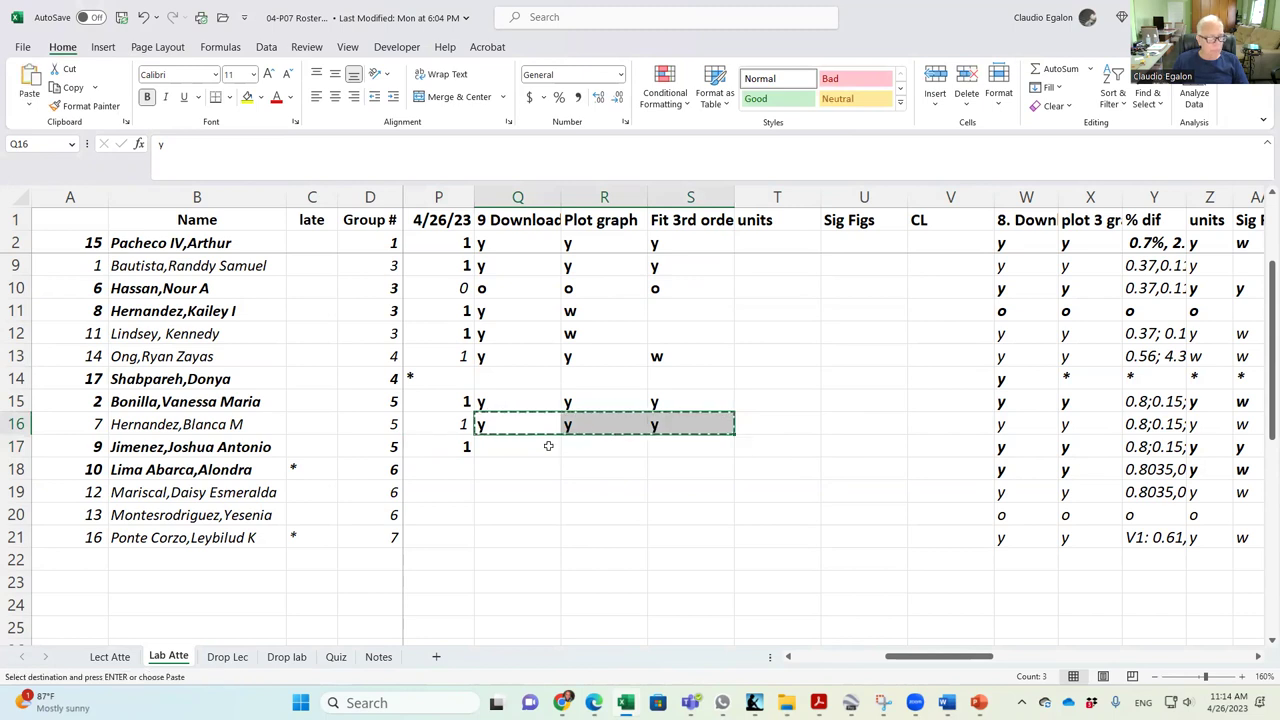
click(543, 446)
key(ctrl+v)
click(791, 447)
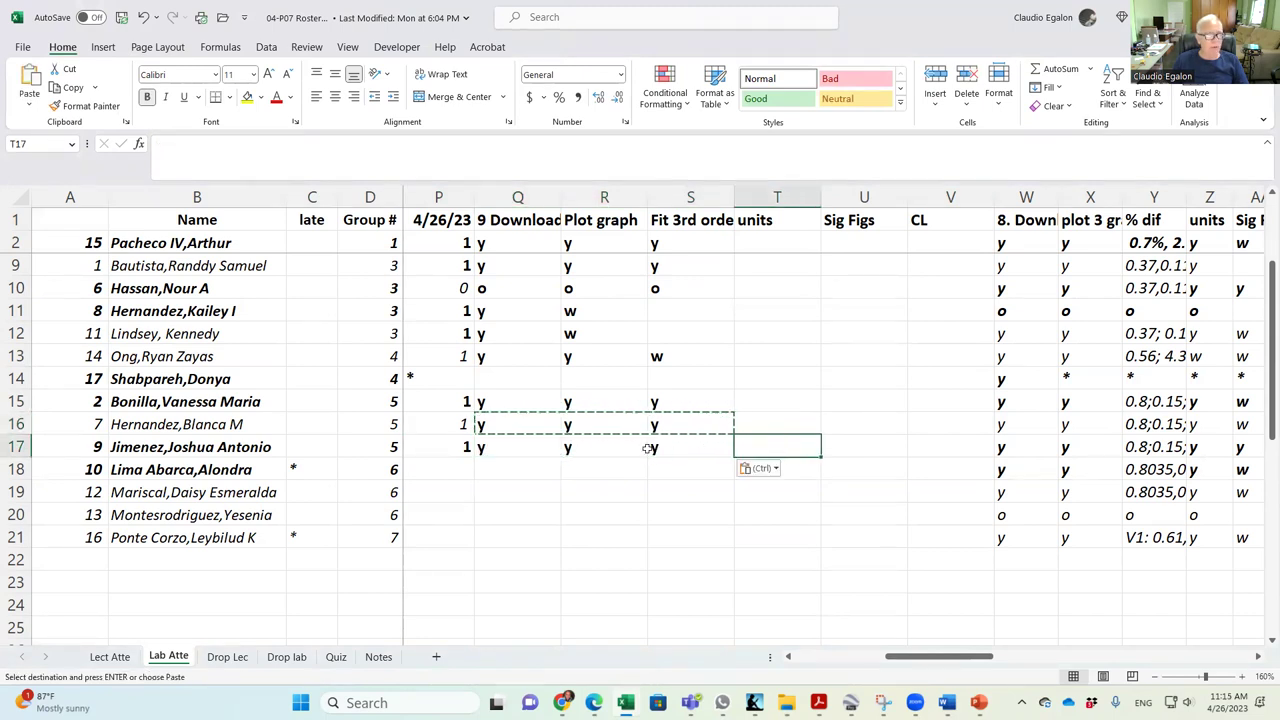
Extend row 17's y marks across the units and Sig Figs columns.
drag(646, 448, 700, 448)
click(740, 452)
drag(617, 449, 872, 450)
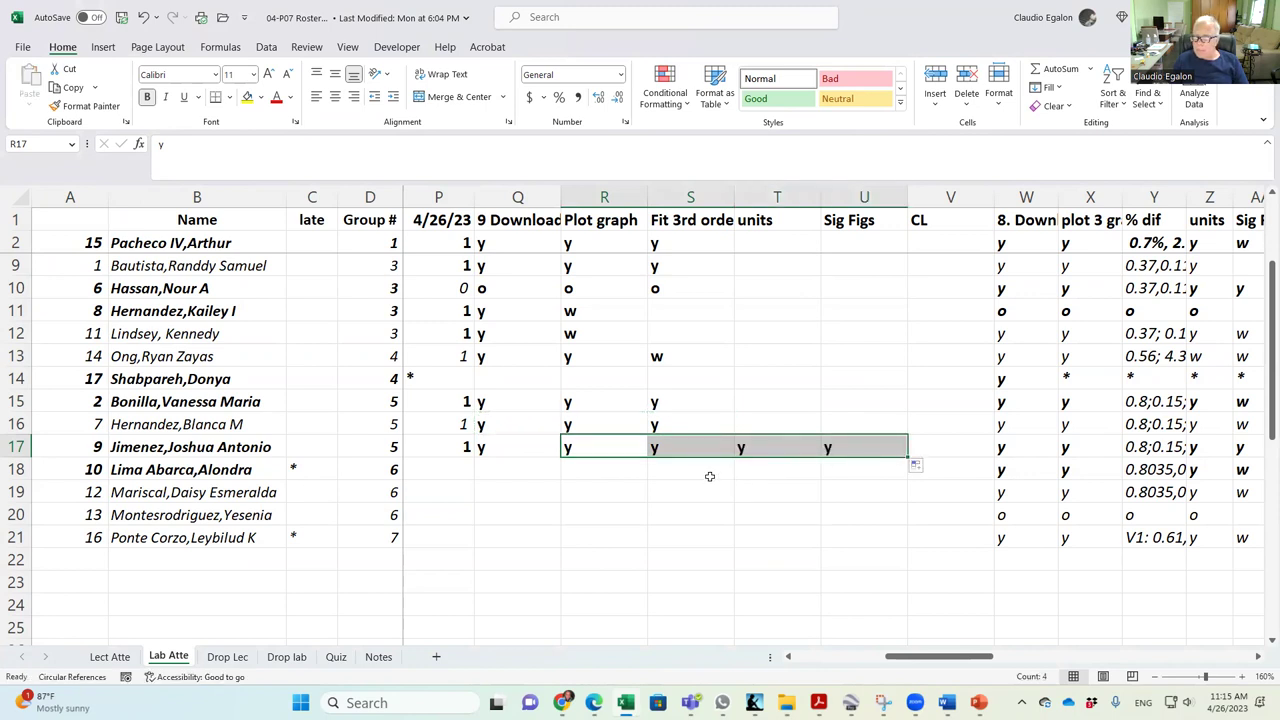
click(697, 474)
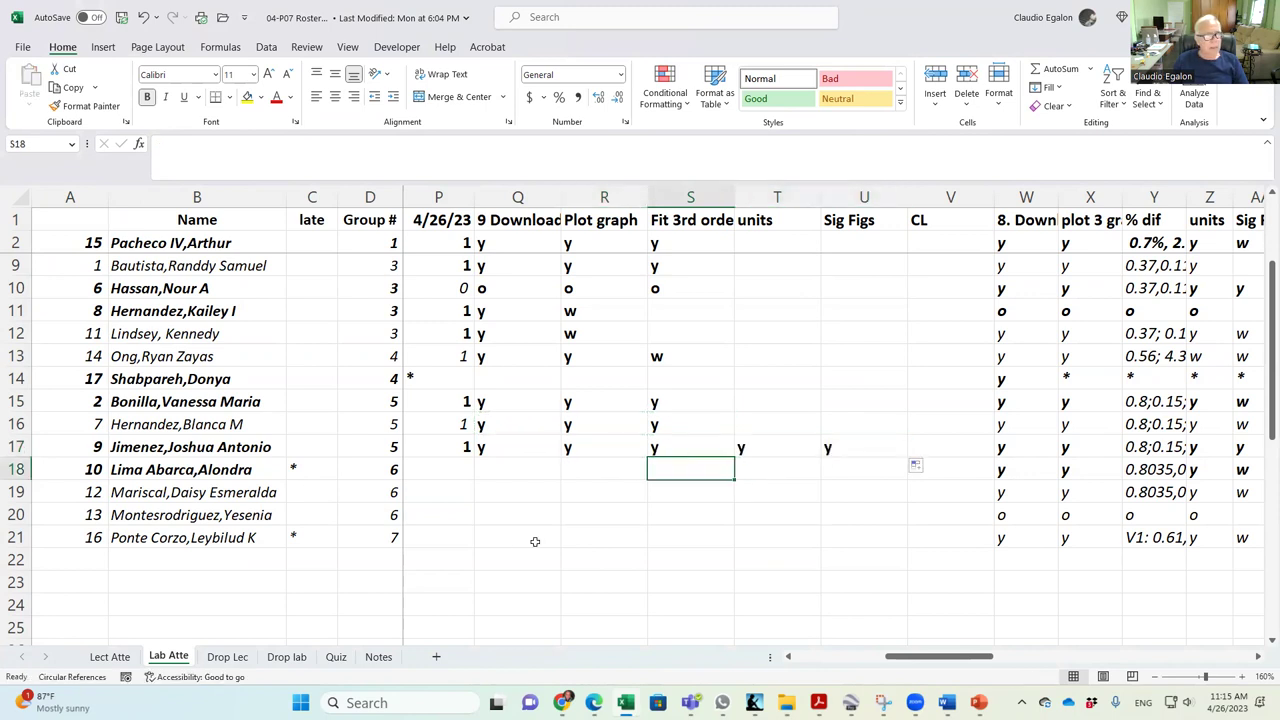
Examine the scatter chart and Parameters table in P07L07G09.xlsx, and return to row 18's 4/26/23 cell in the roster.
mouse_move(914, 702)
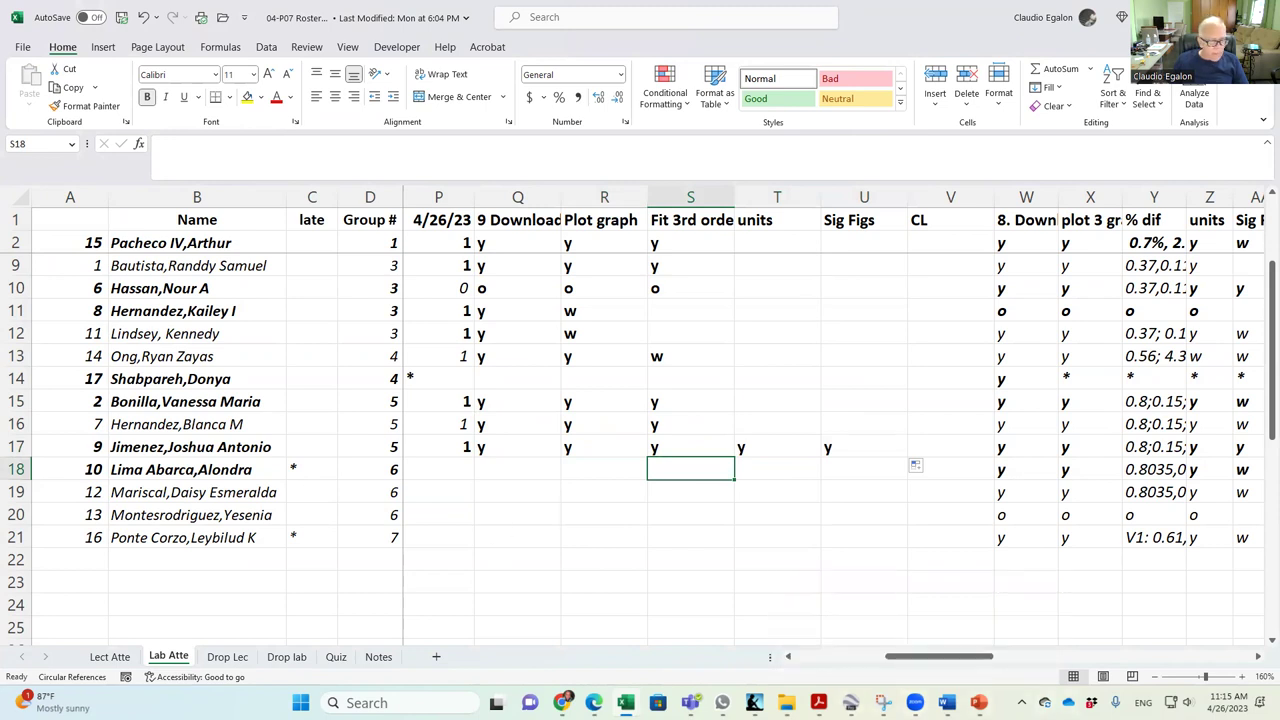
mouse_move(626, 702)
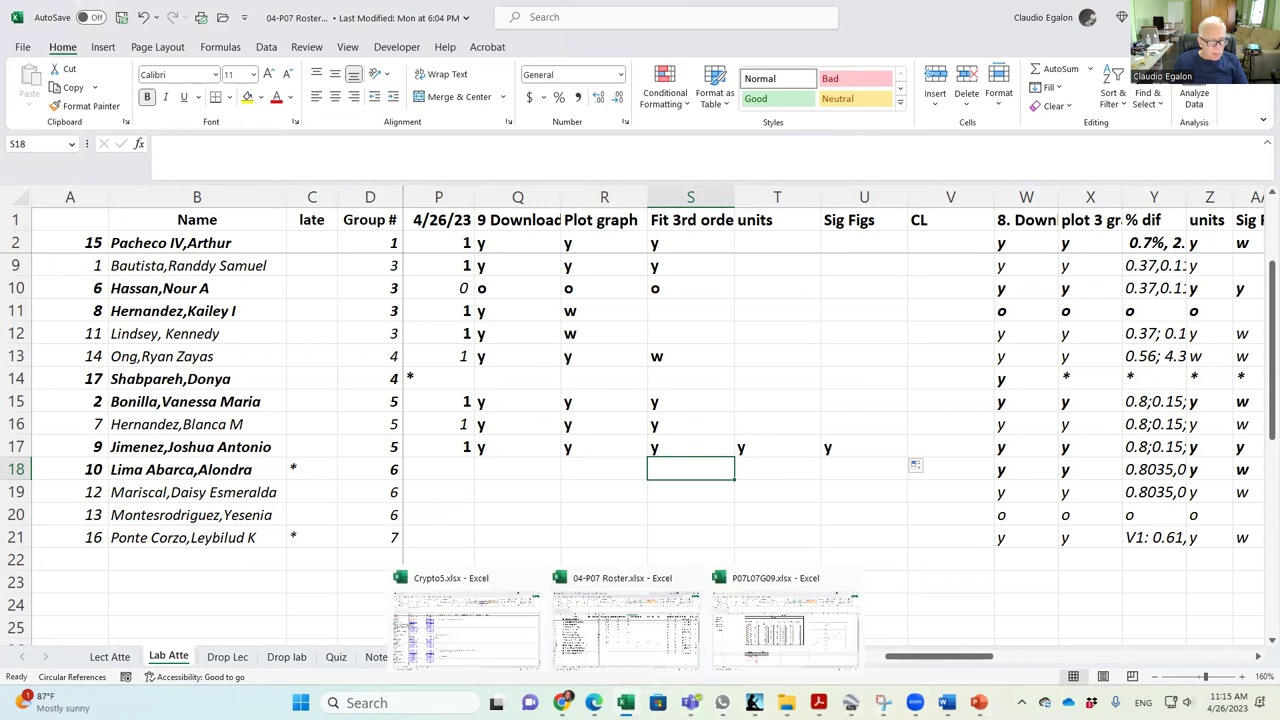
click(781, 629)
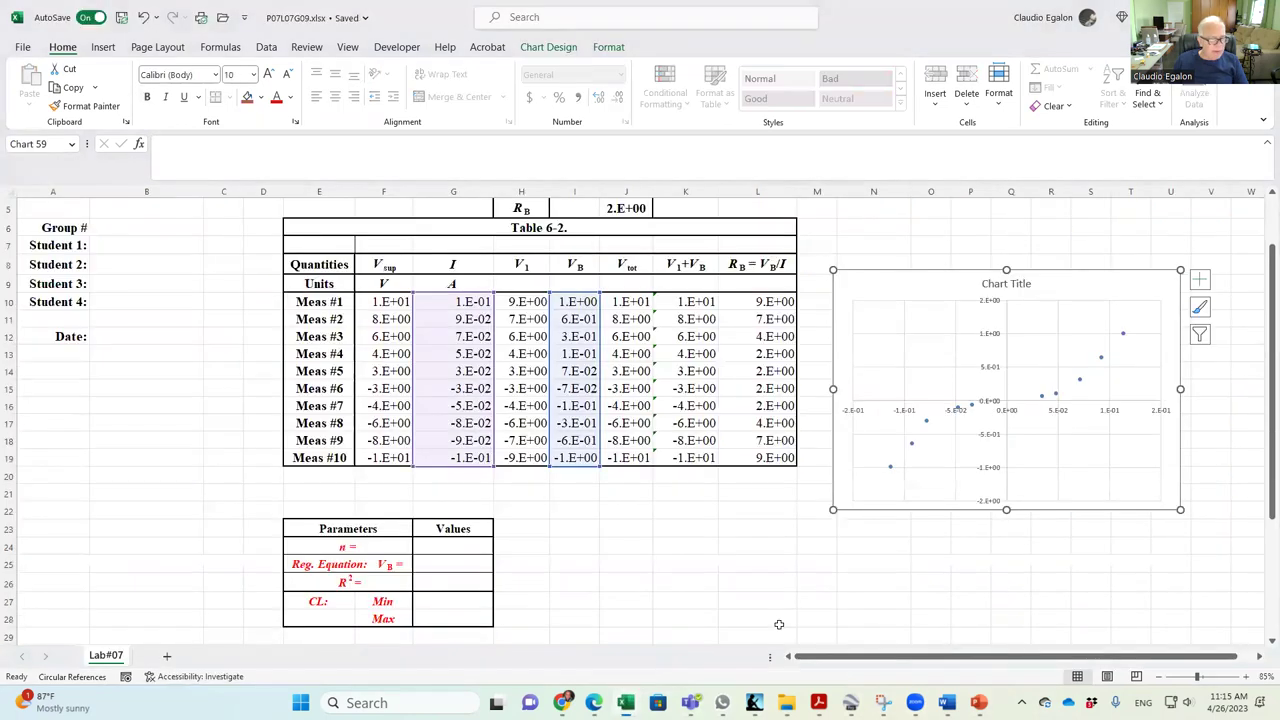
click(693, 570)
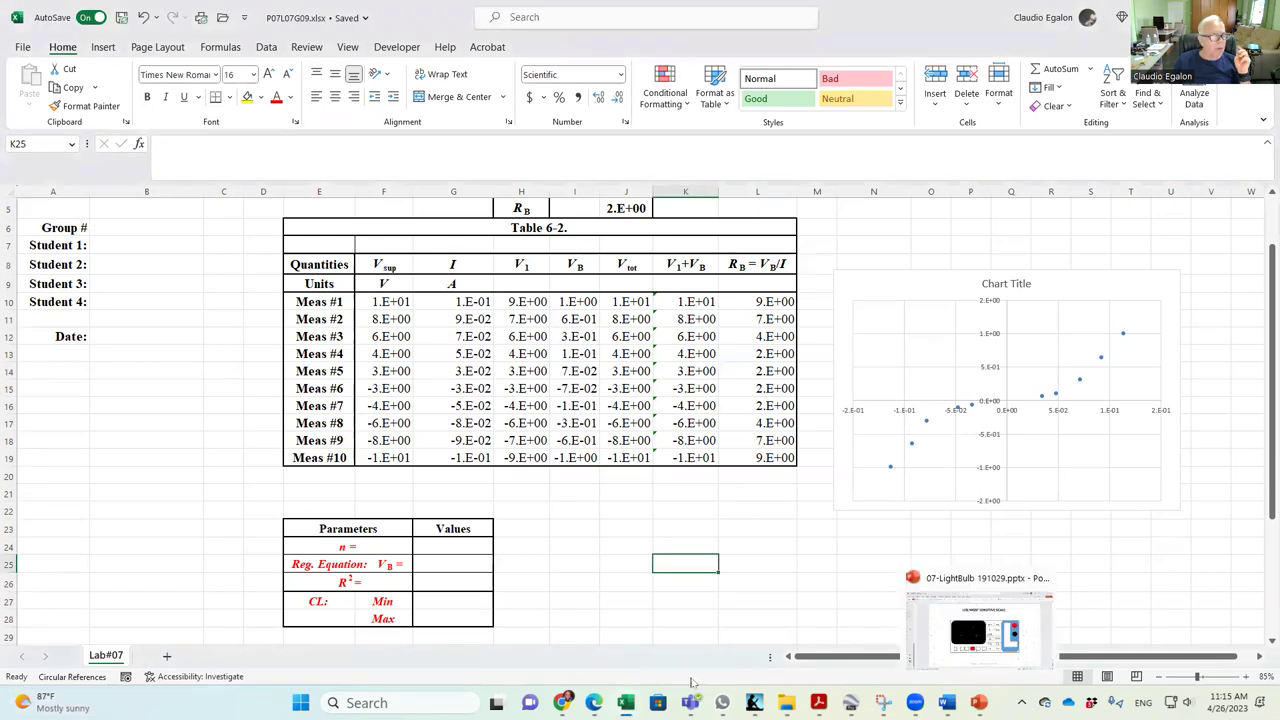
scroll(604, 569, down, 3)
click(604, 566)
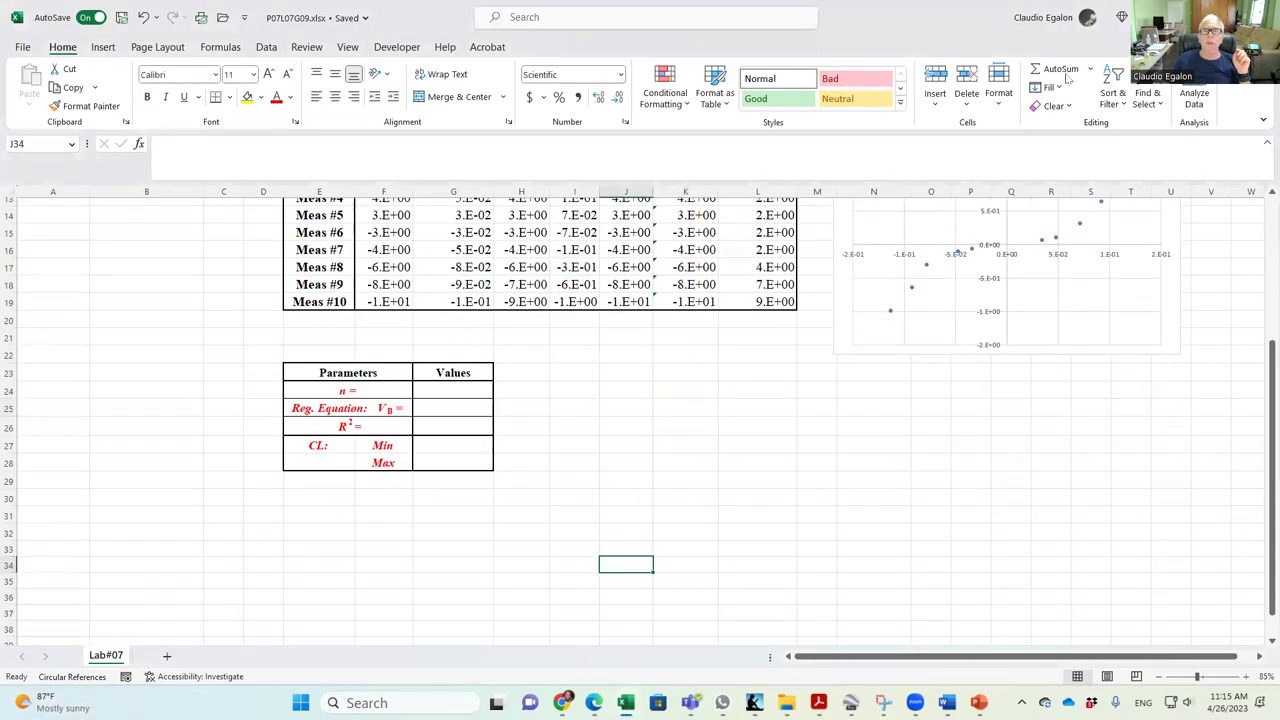
key(alt+Tab)
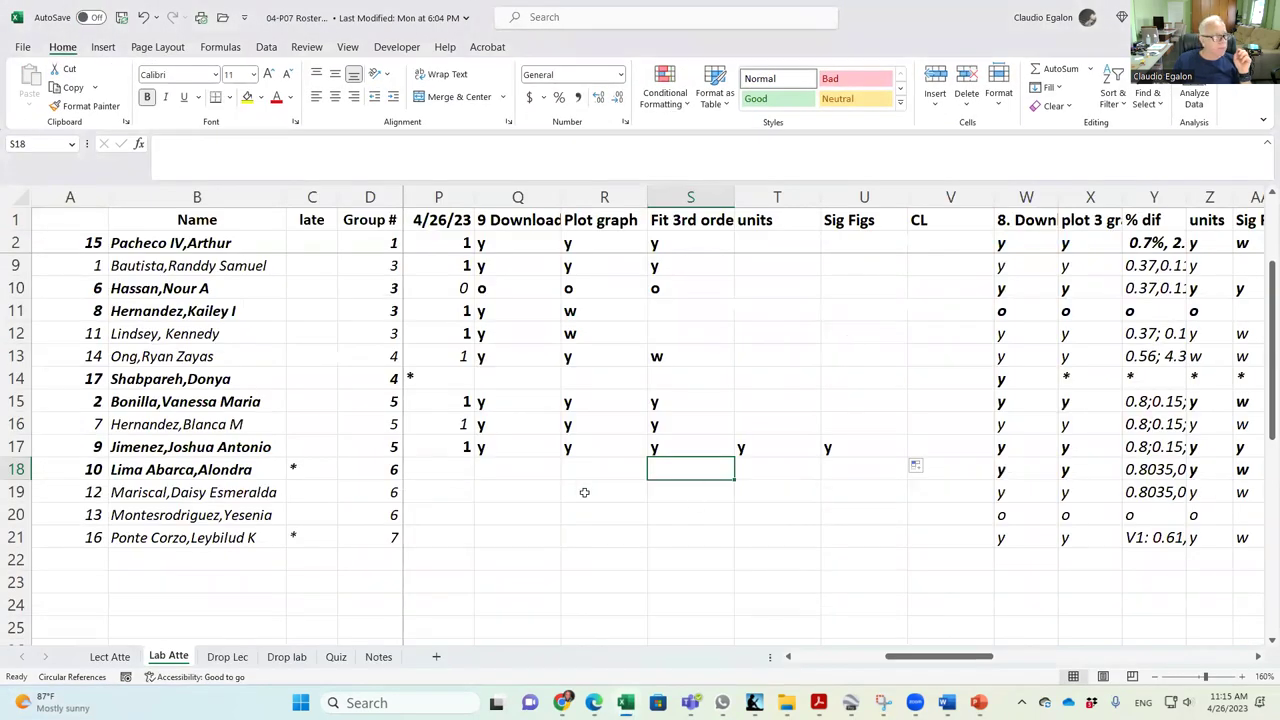
click(461, 468)
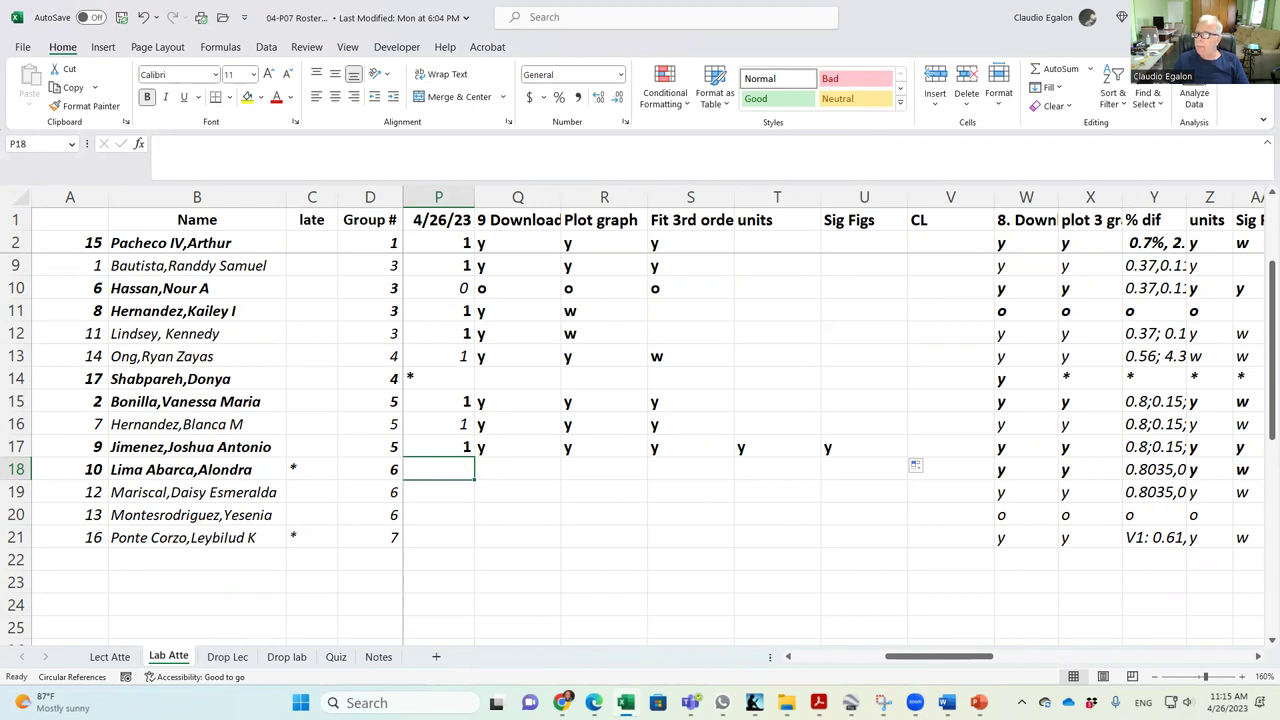
key(alt+Tab)
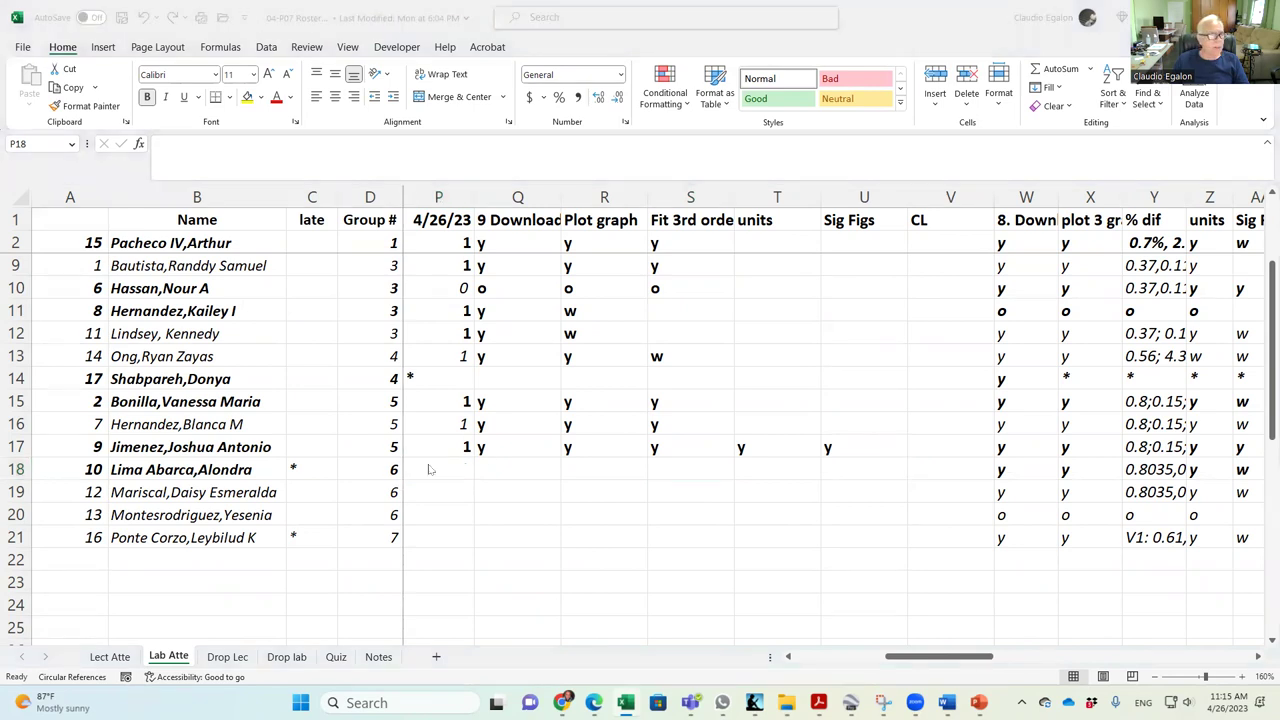
Record 1 for 4/26/23 in row 18, copy row 17's y mark into its 9 Download cell, and enter w under Plot graph.
click(437, 465)
text(1)
click(503, 460)
click(503, 447)
drag(548, 442, 591, 445)
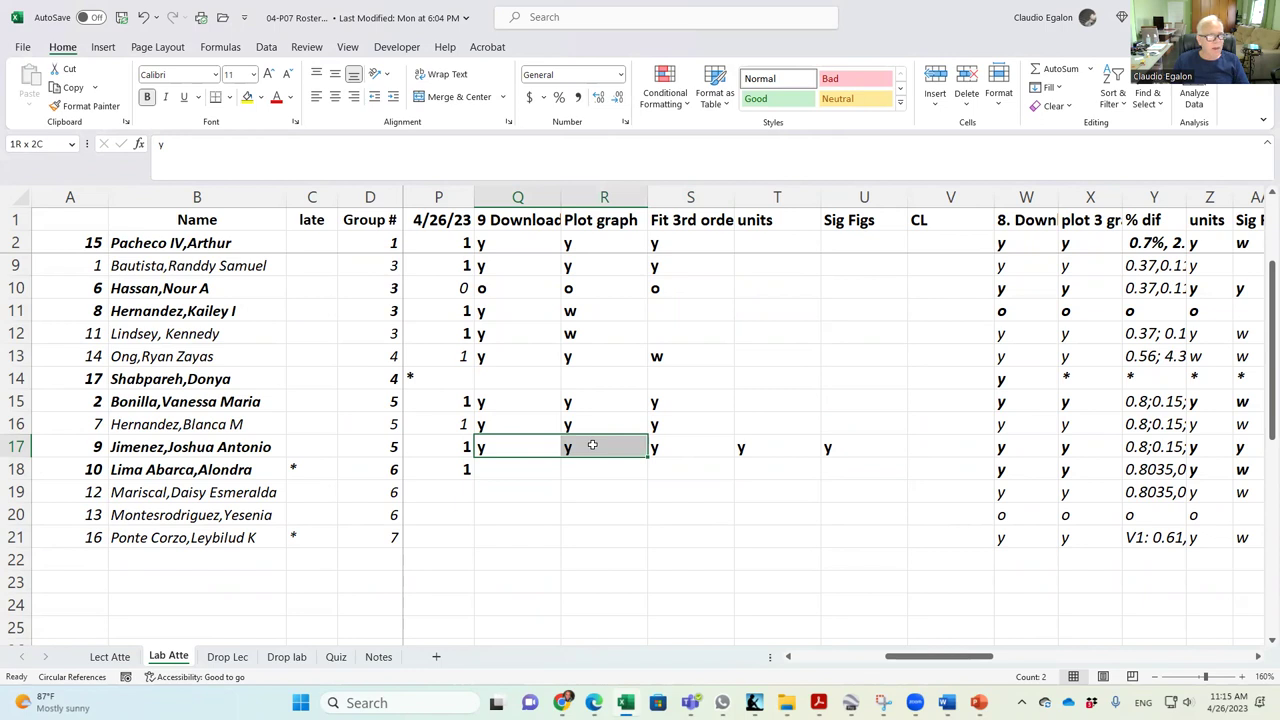
drag(592, 445, 565, 475)
click(596, 466)
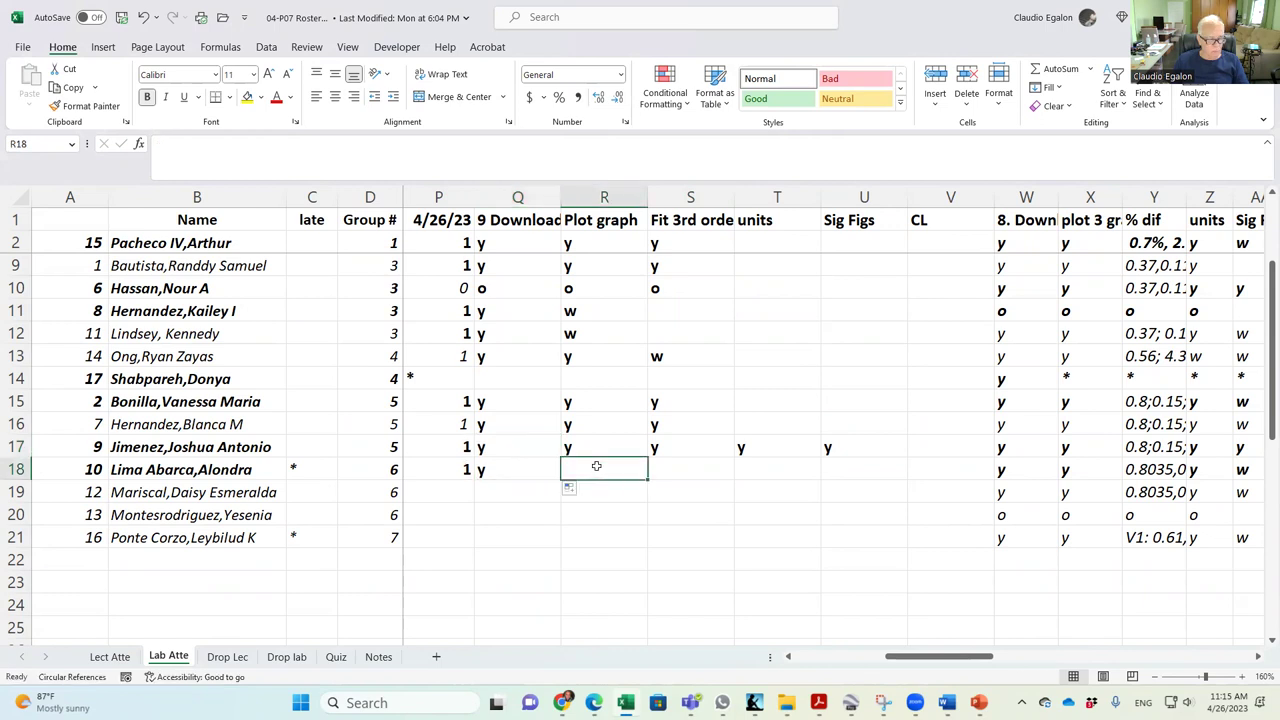
text(w)
In row 19, record 1 for 4/26/23, y under 9 Download and w under Plot graph.
click(449, 492)
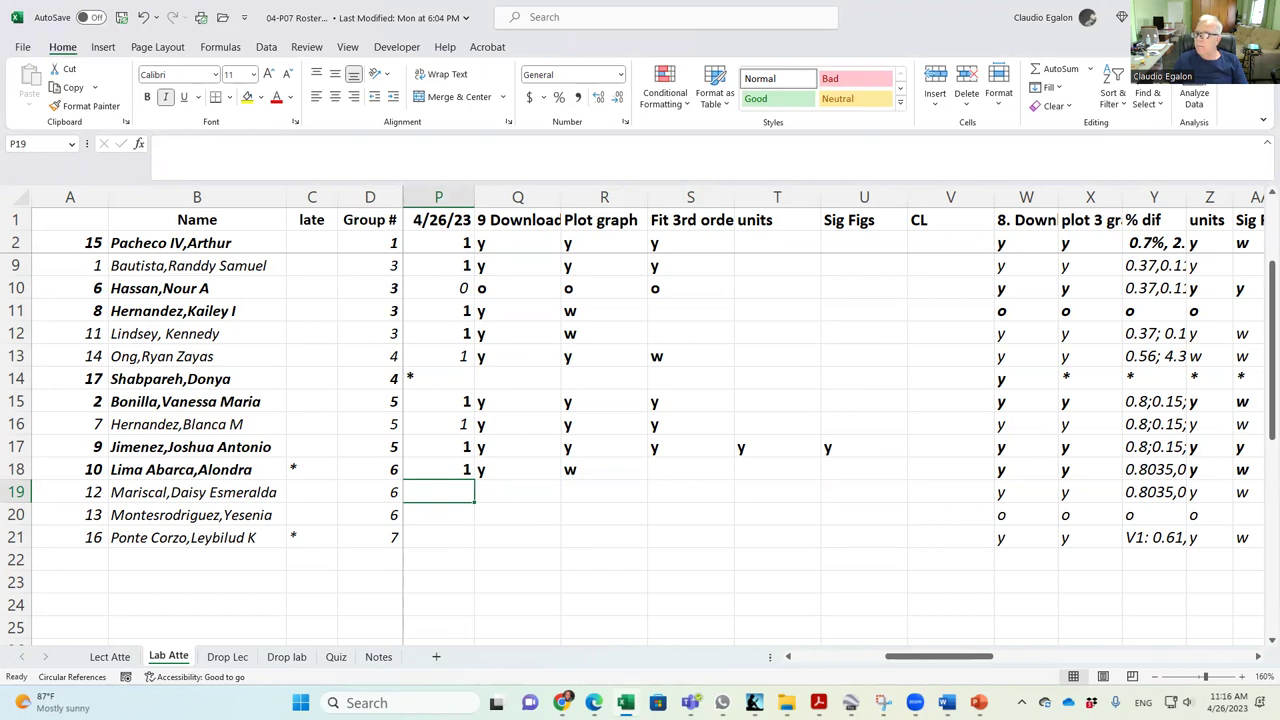
scroll(545, 456, down, 3)
scroll(545, 456, up, 2)
text(1)
click(507, 425)
text(y)
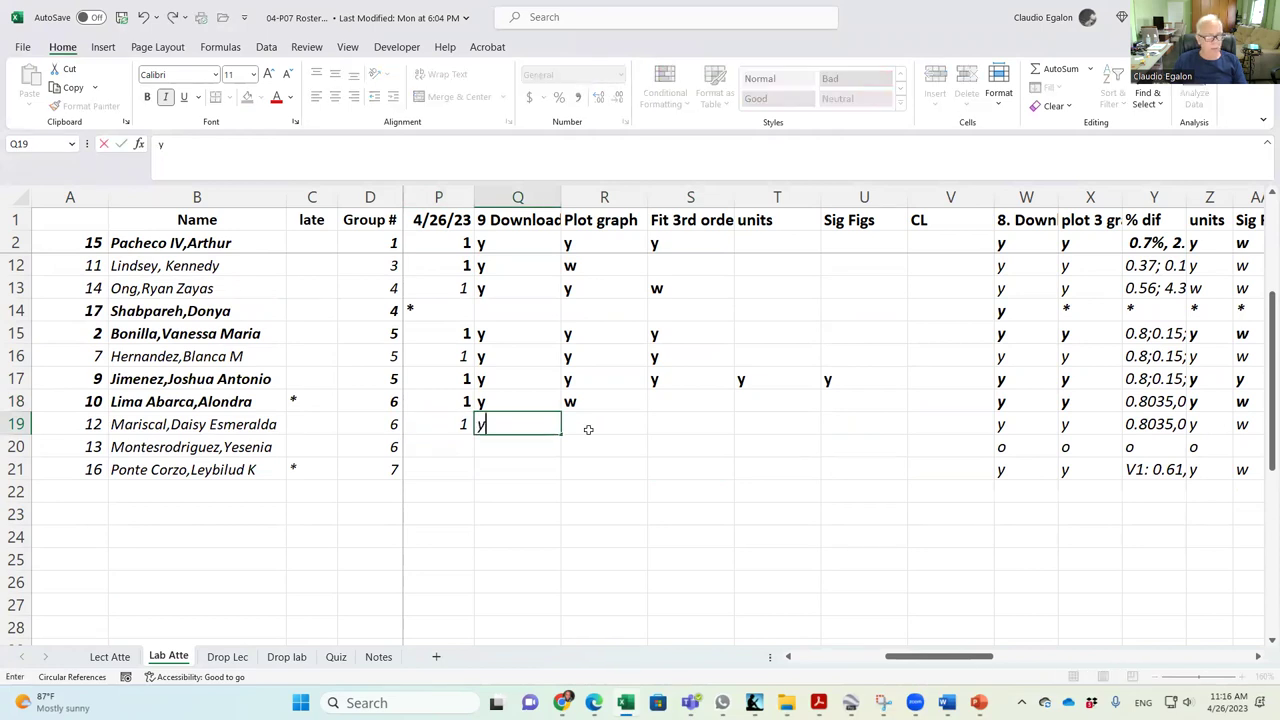
click(610, 422)
text(w)
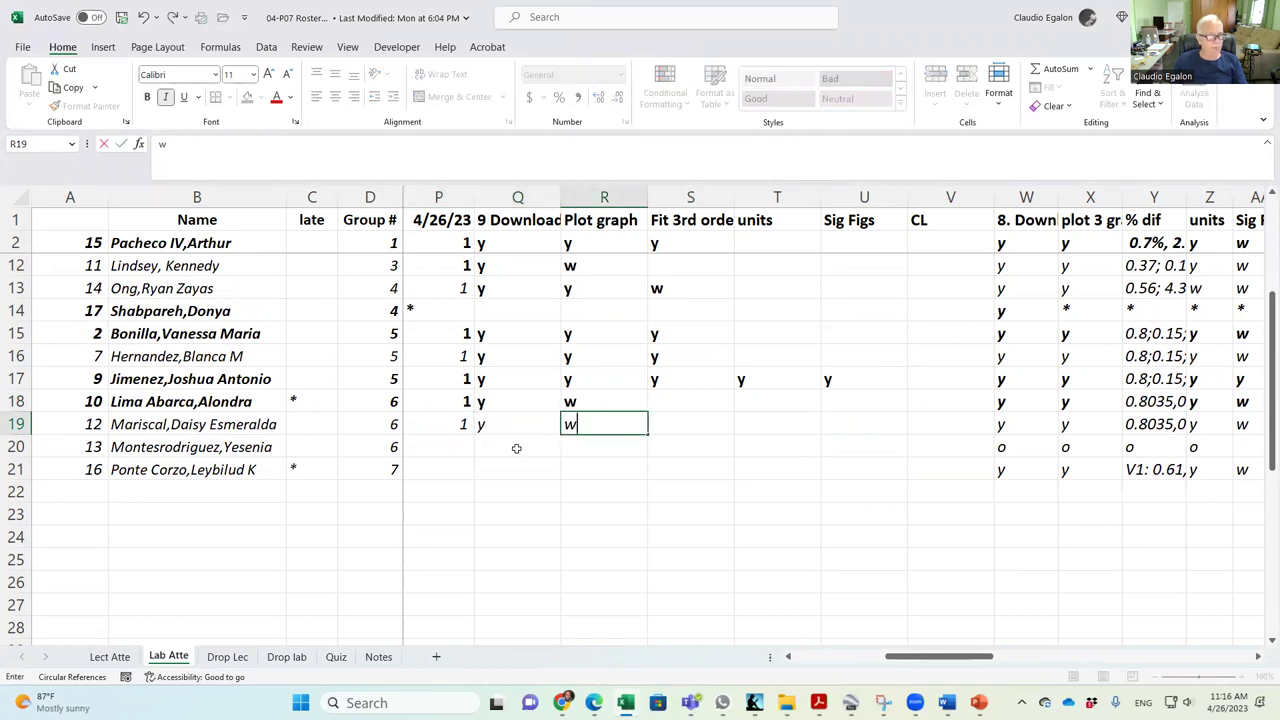
Record 0 for 4/26/23 in row 20.
click(463, 448)
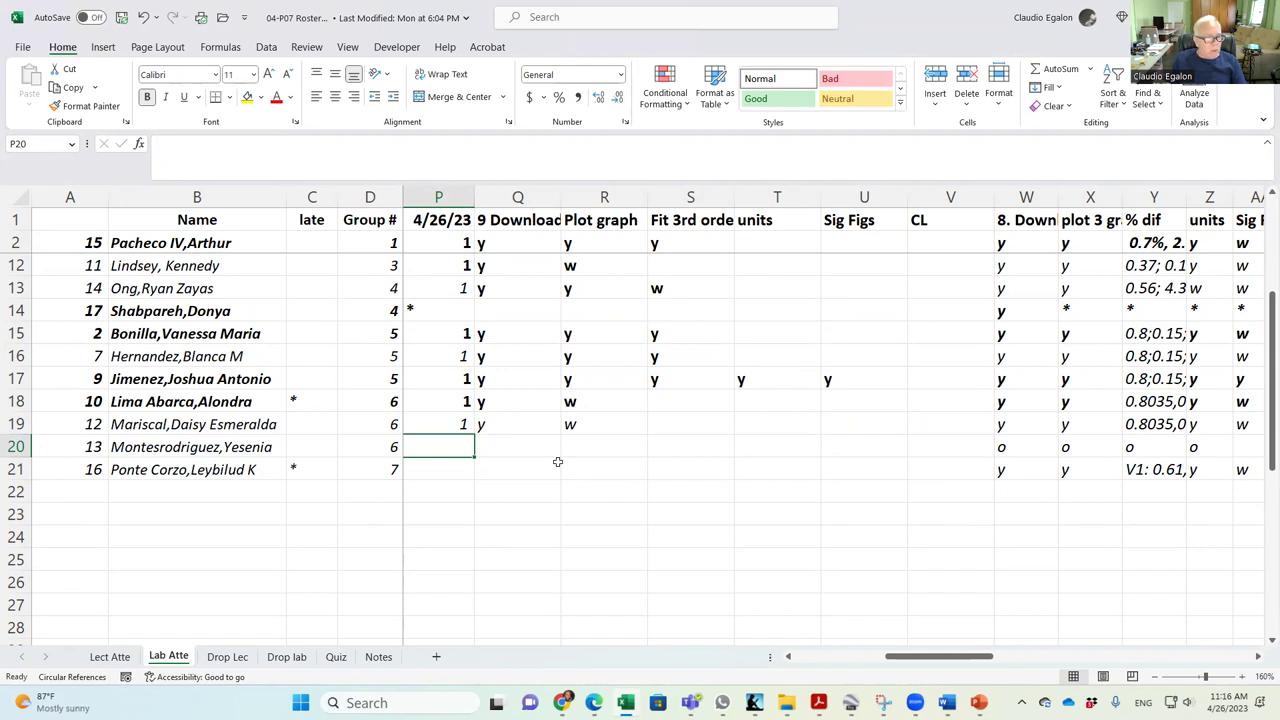
text(0)
key(Return)
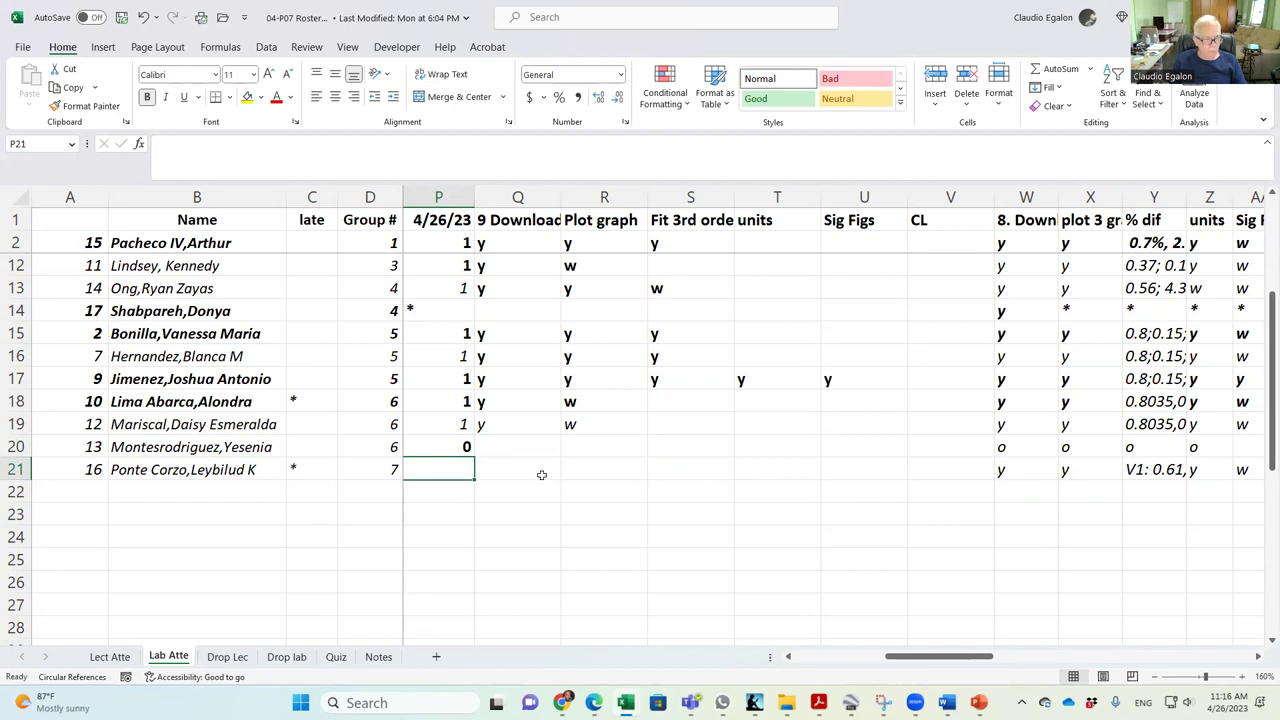
Record 1 for 4/26/23 in row 21 and copy row 13's y, y, w marks into its 9 Download, Plot graph and Fit 3rd order cells.
text(1)
click(541, 467)
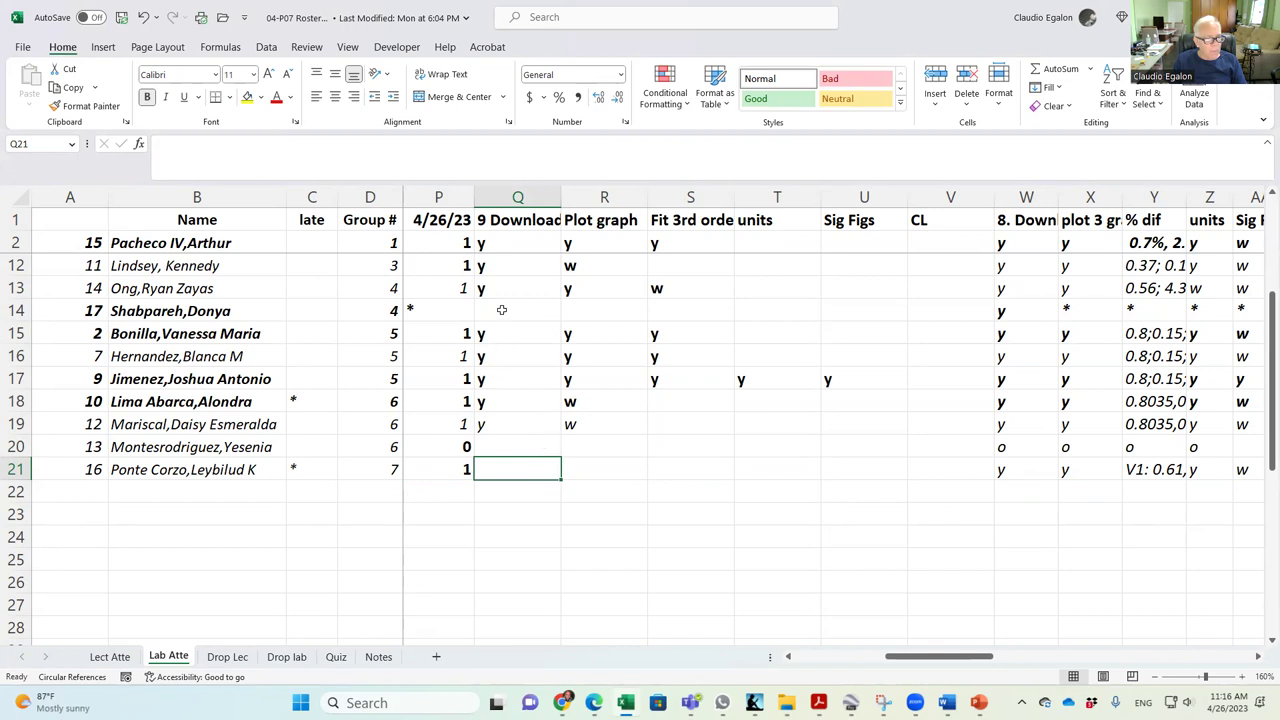
drag(500, 288, 604, 288)
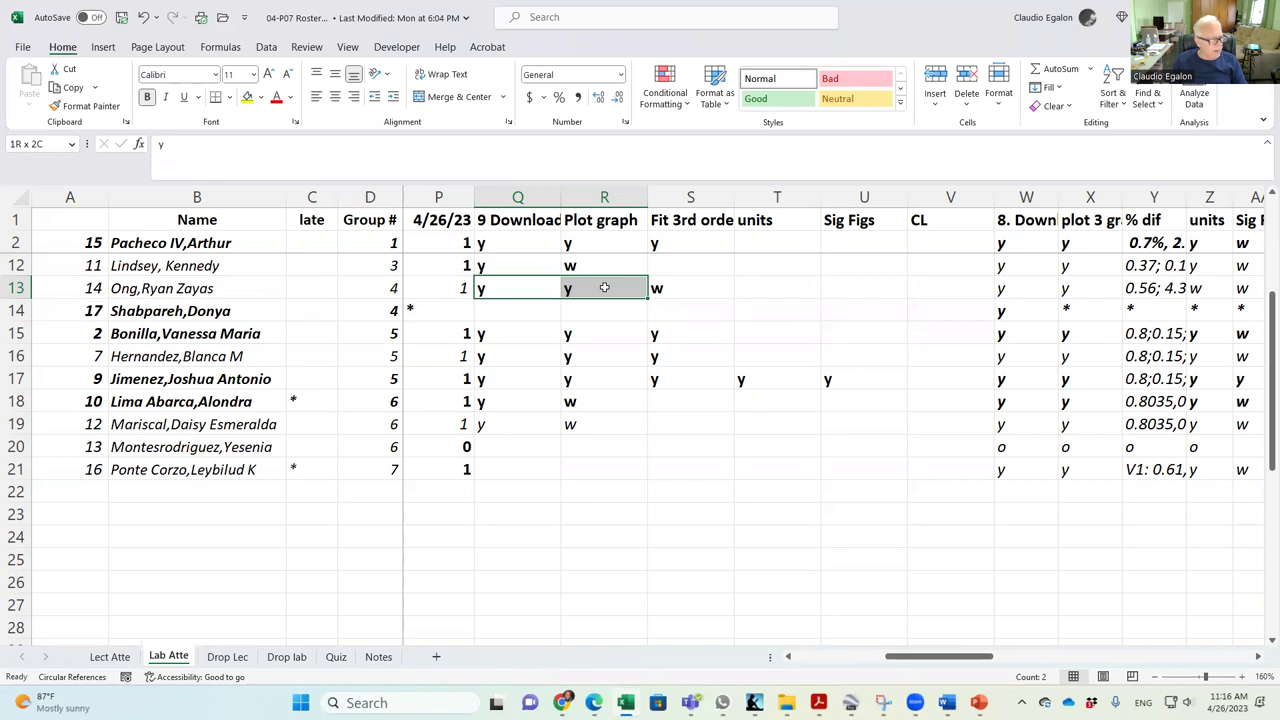
drag(604, 288, 672, 286)
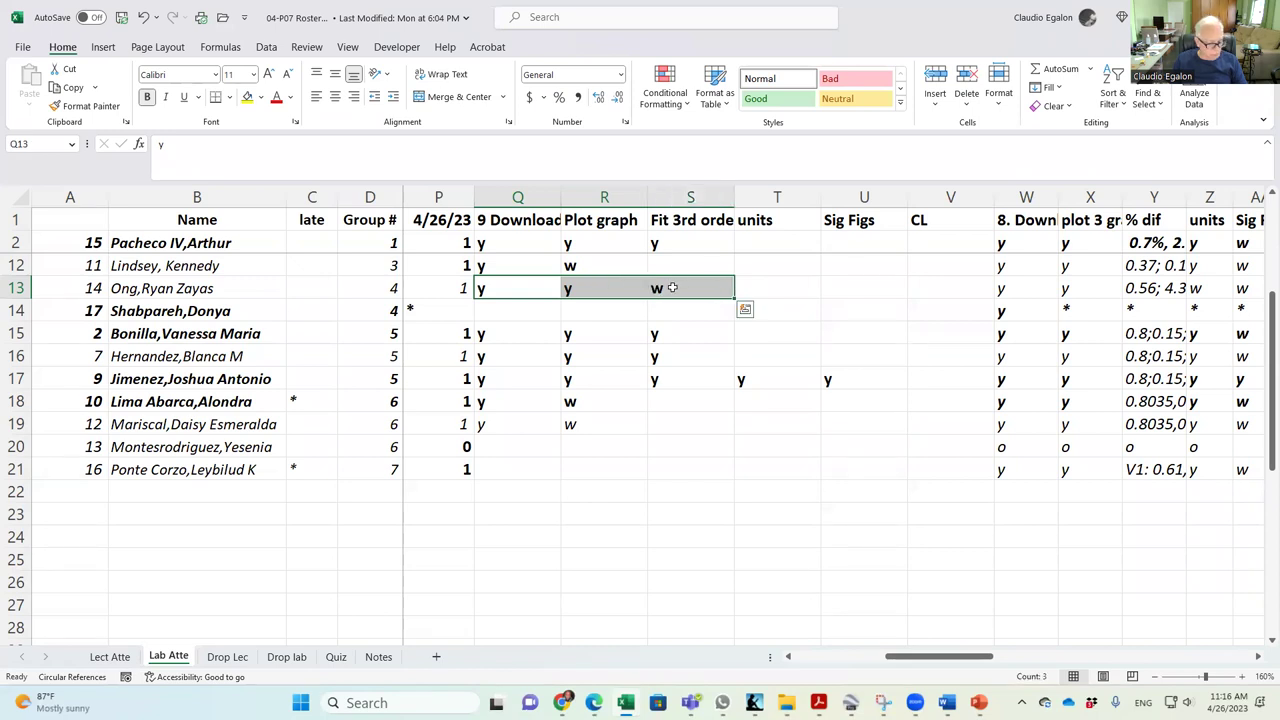
key(ctrl+c)
click(518, 465)
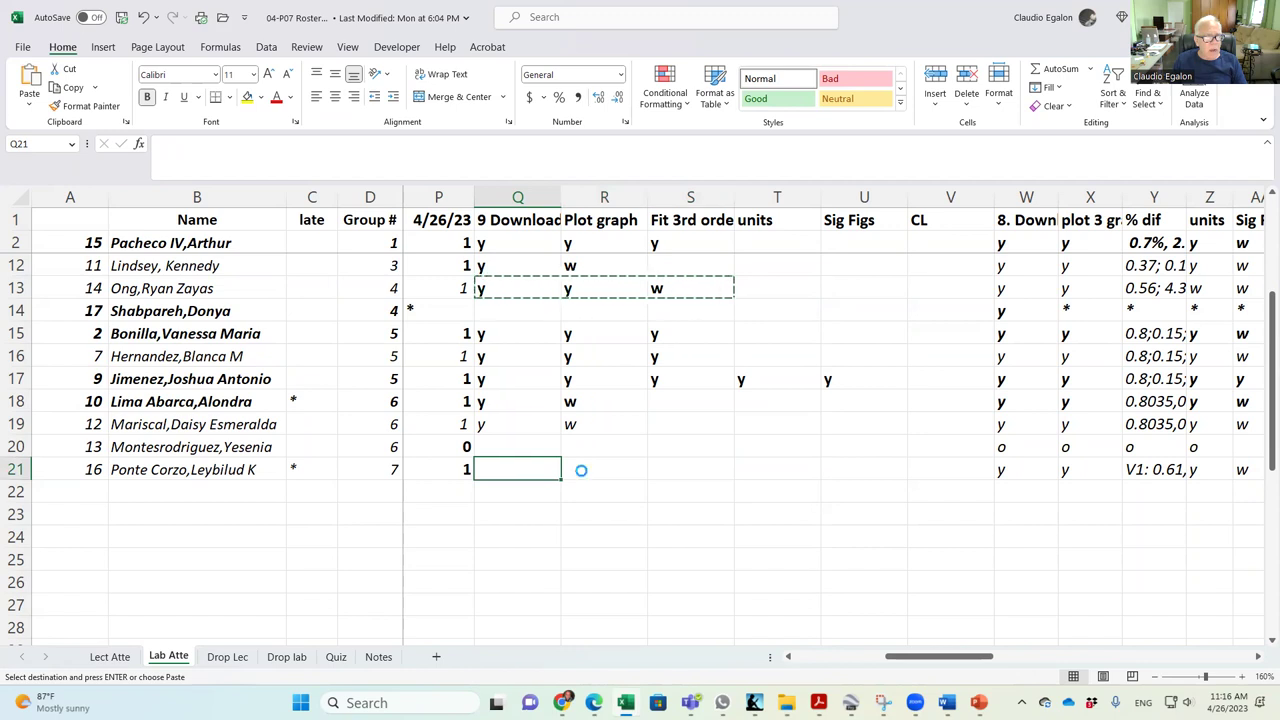
key(ctrl+v)
click(677, 466)
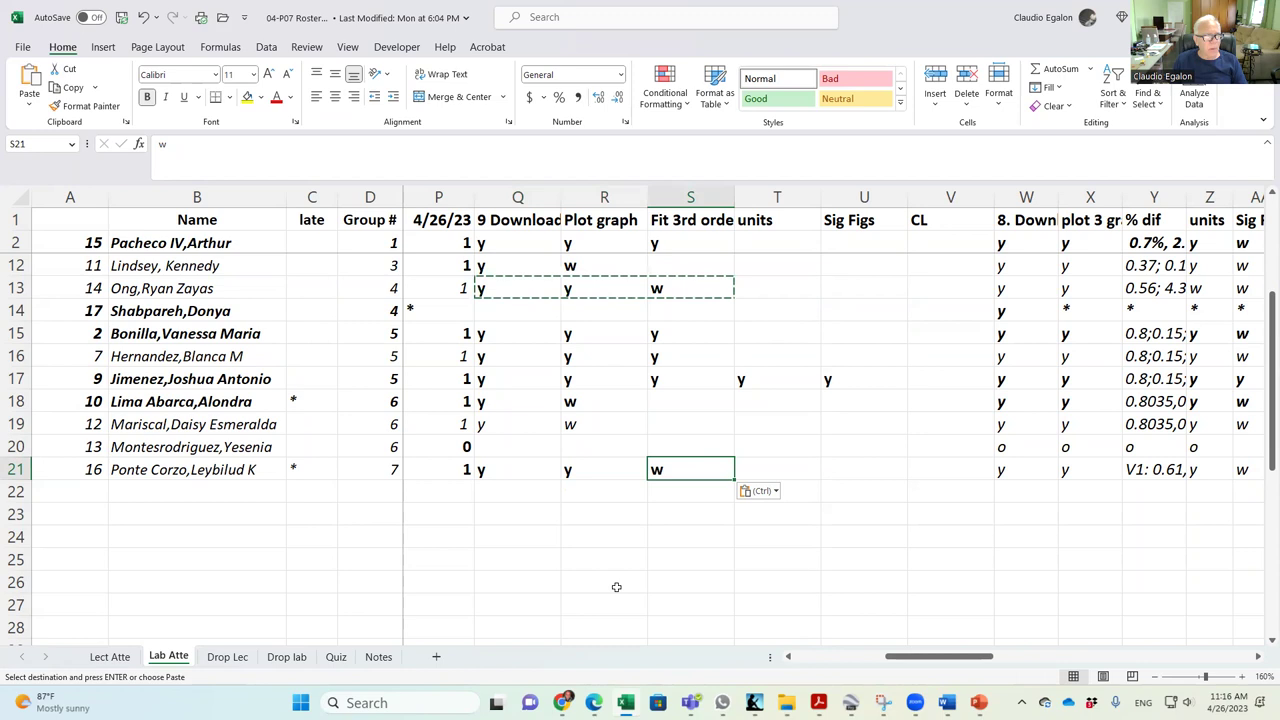
Copy row 7's three o marks into row 20's 9 Download, Plot graph and Fit 3rd order cells.
click(690, 536)
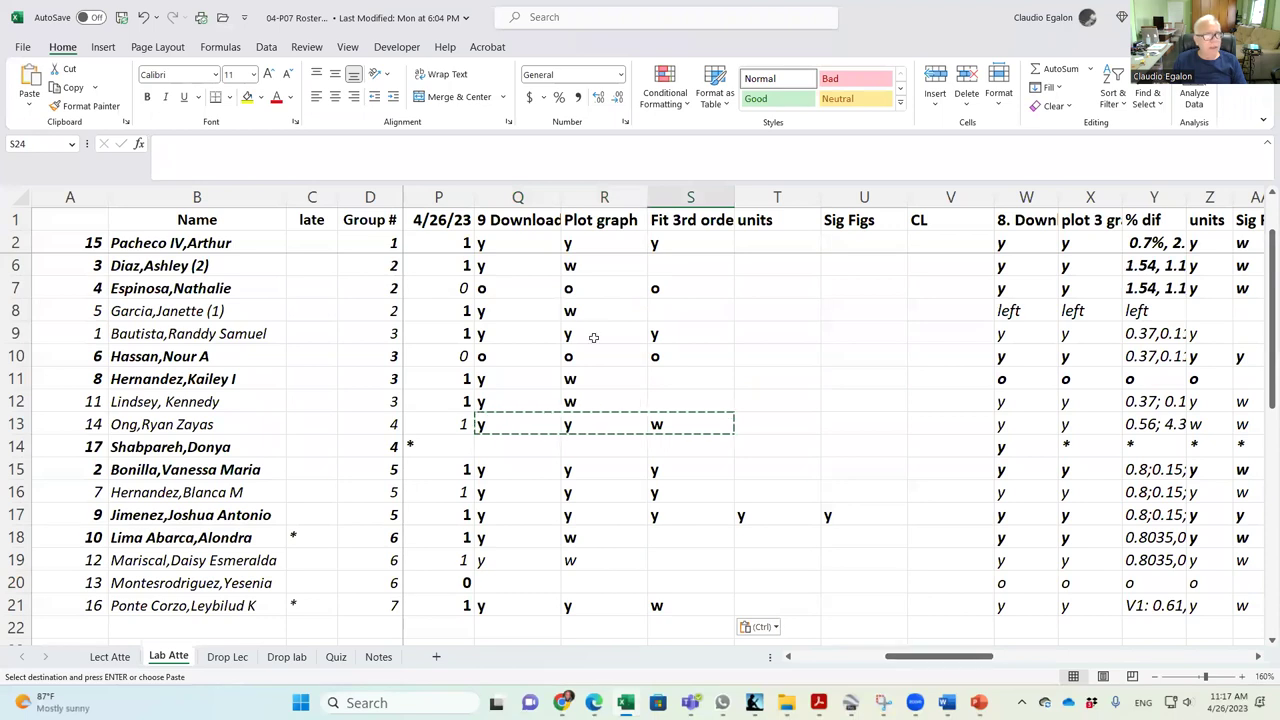
drag(508, 286, 657, 287)
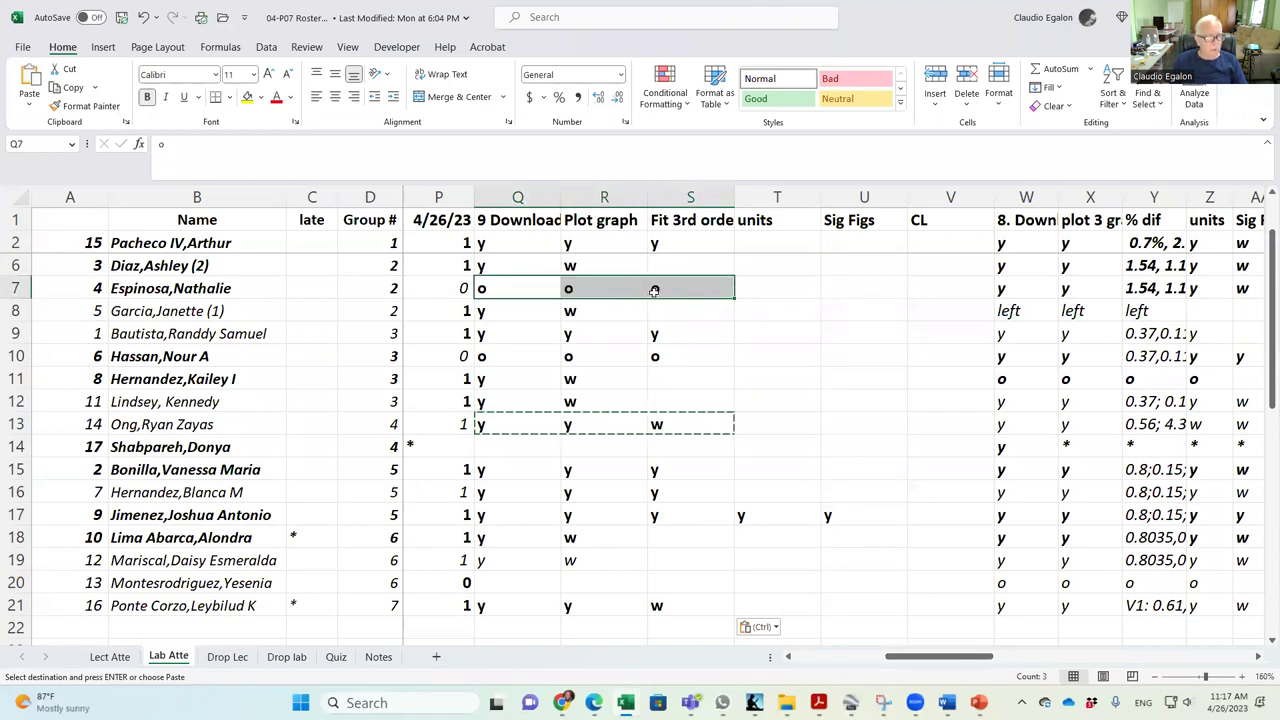
key(ctrl+c)
click(529, 449)
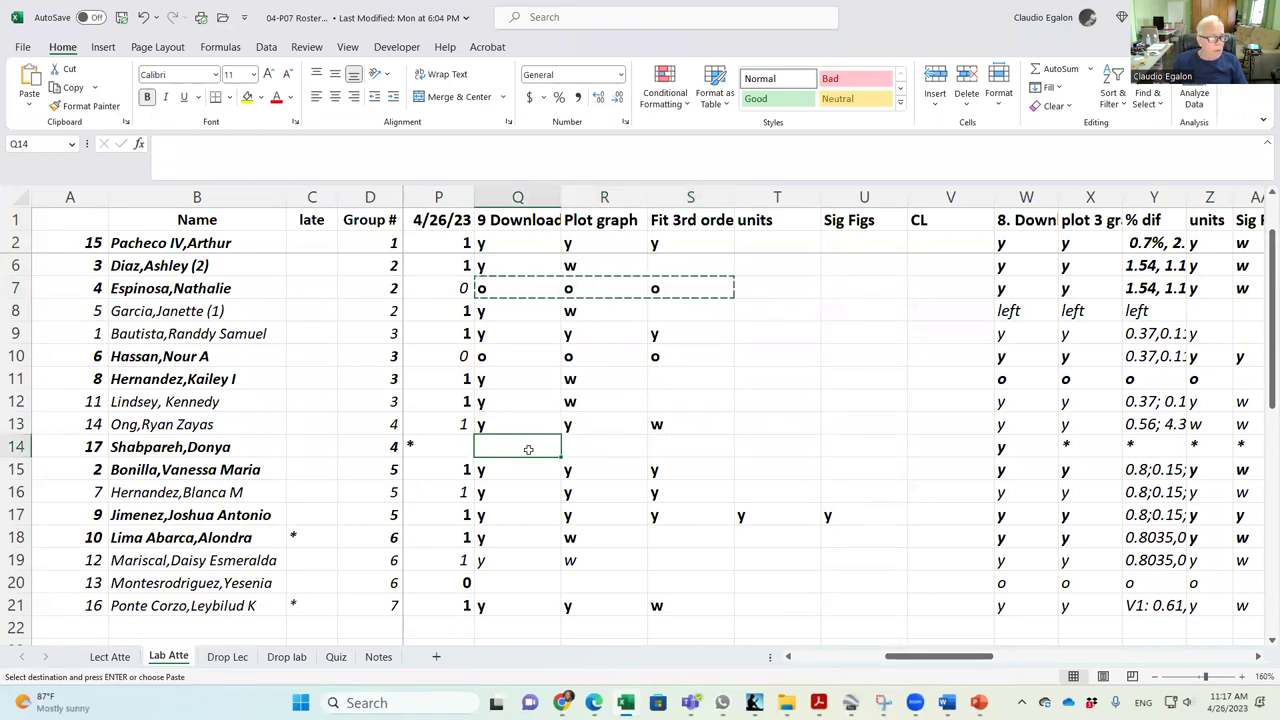
click(518, 580)
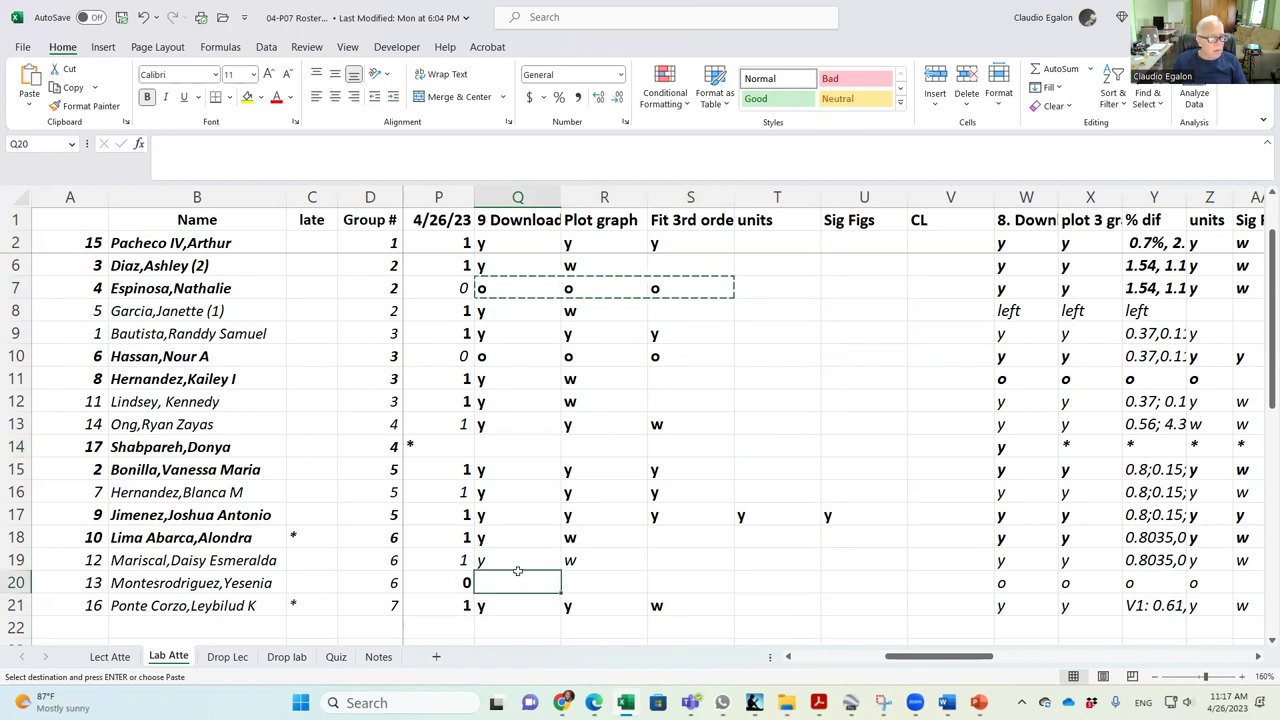
key(ctrl+v)
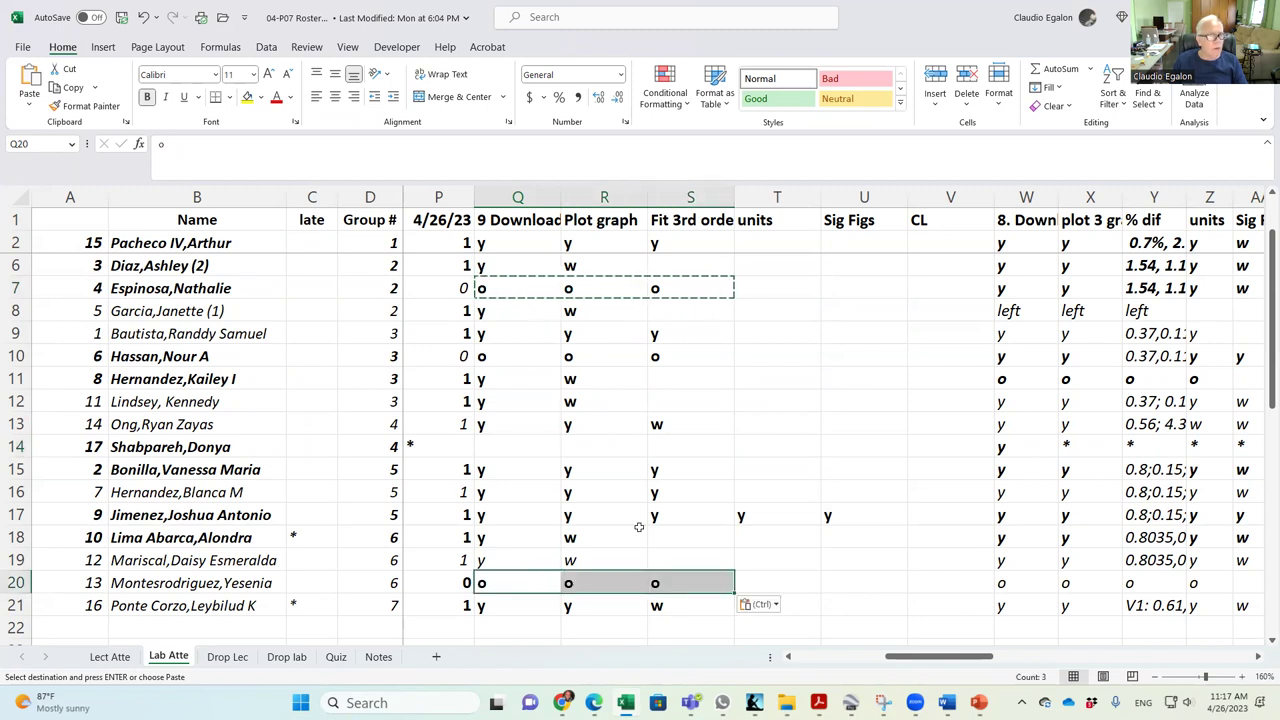
click(845, 580)
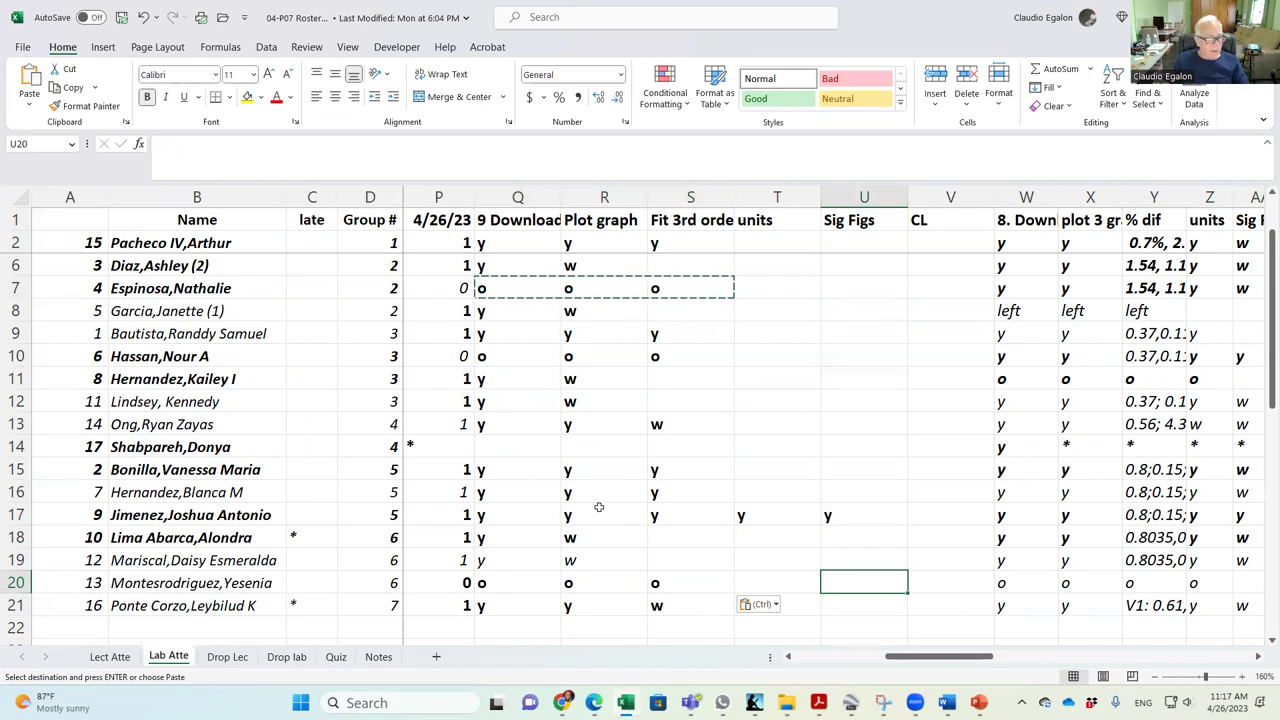
Extend the attendance sum formula from O22 into P22 to total the 4/26/23 column.
scroll(843, 591, down, 2)
drag(957, 661, 945, 661)
click(440, 492)
drag(482, 506, 558, 500)
mouse_move(936, 661)
mouse_down()
mouse_move(921, 661)
mouse_move(950, 660)
mouse_up()
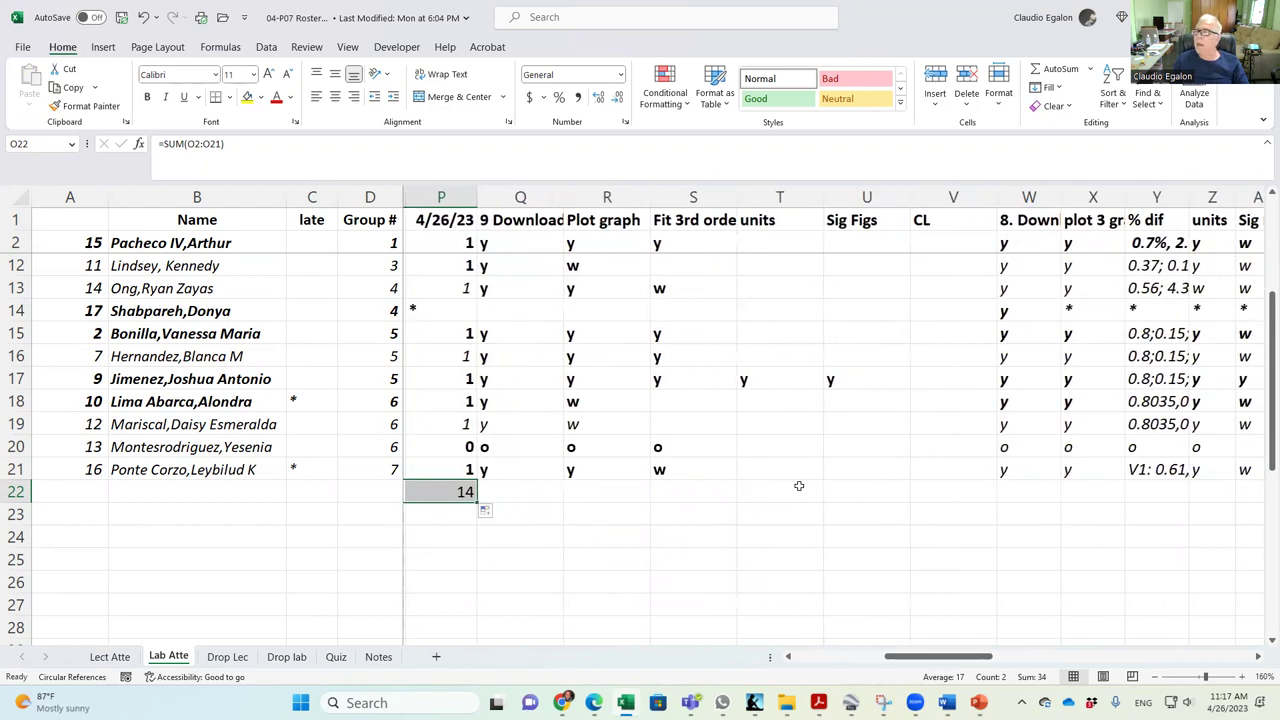
Switch to 00-P07Notes.docx in Word and add the line "Break between 11:18 and 11:33 am" below the numbered list.
key(alt+Tab)
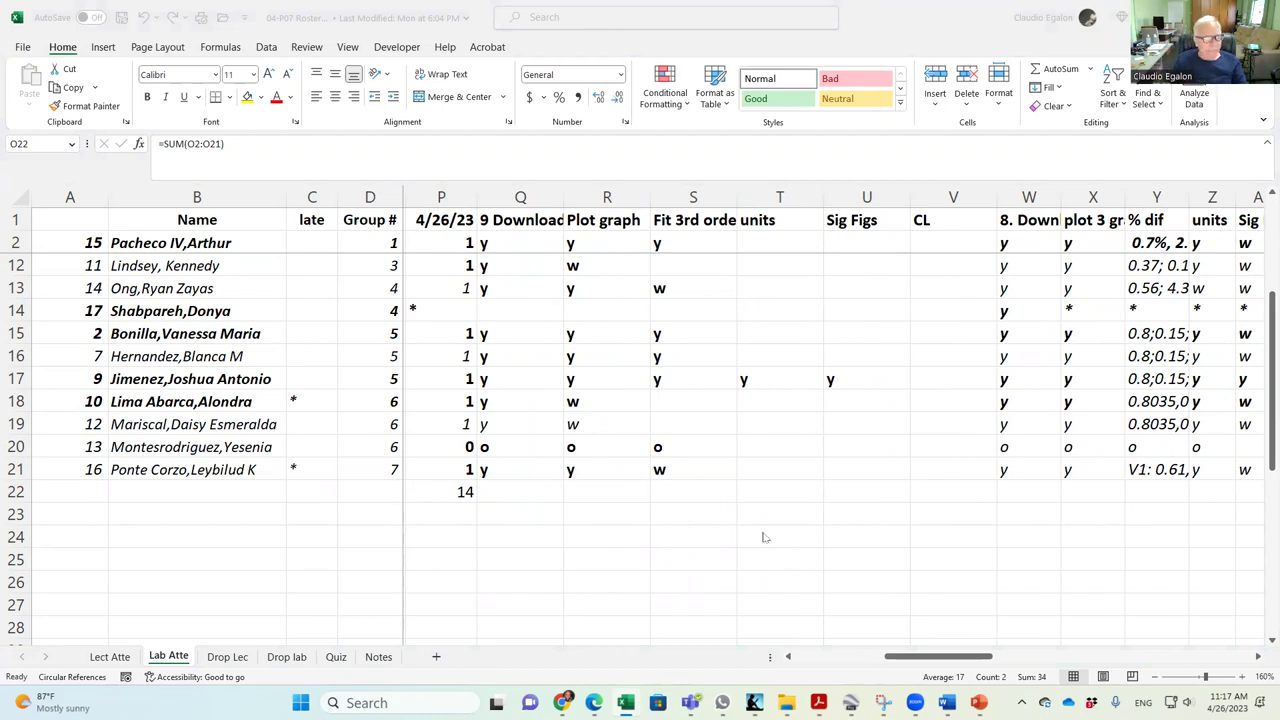
key(ctrl+v)
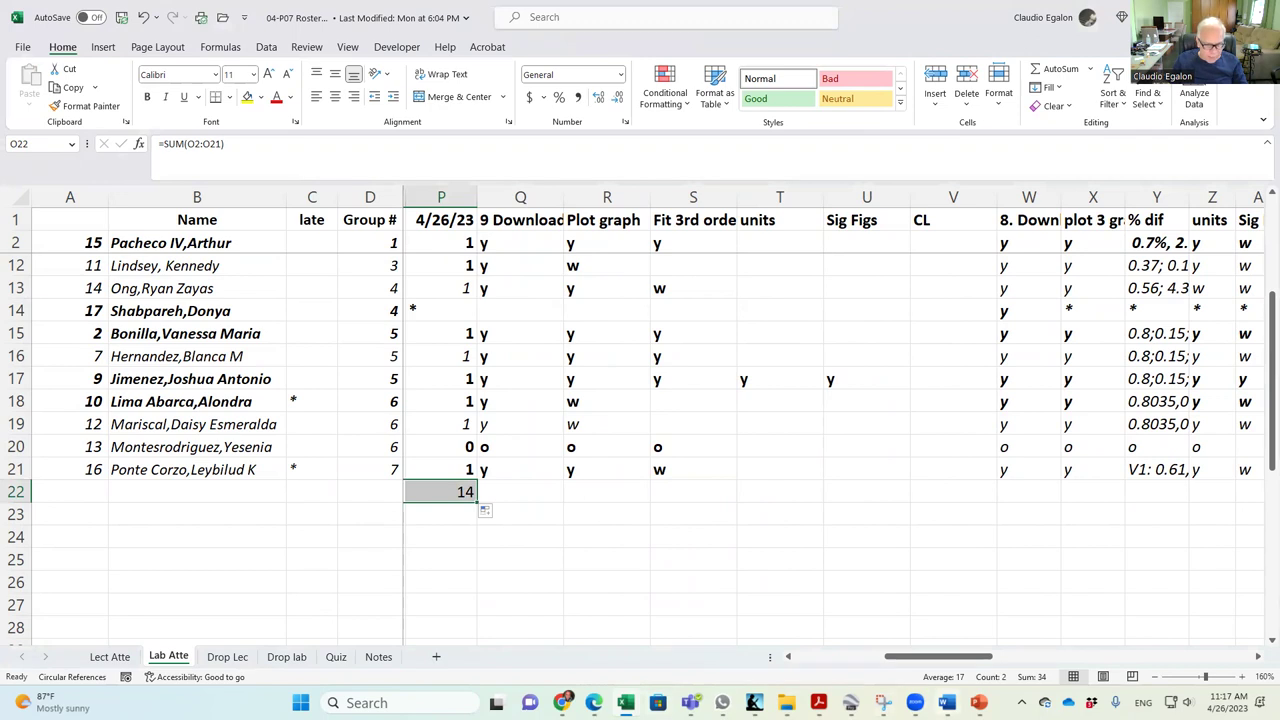
mouse_move(946, 703)
click(875, 635)
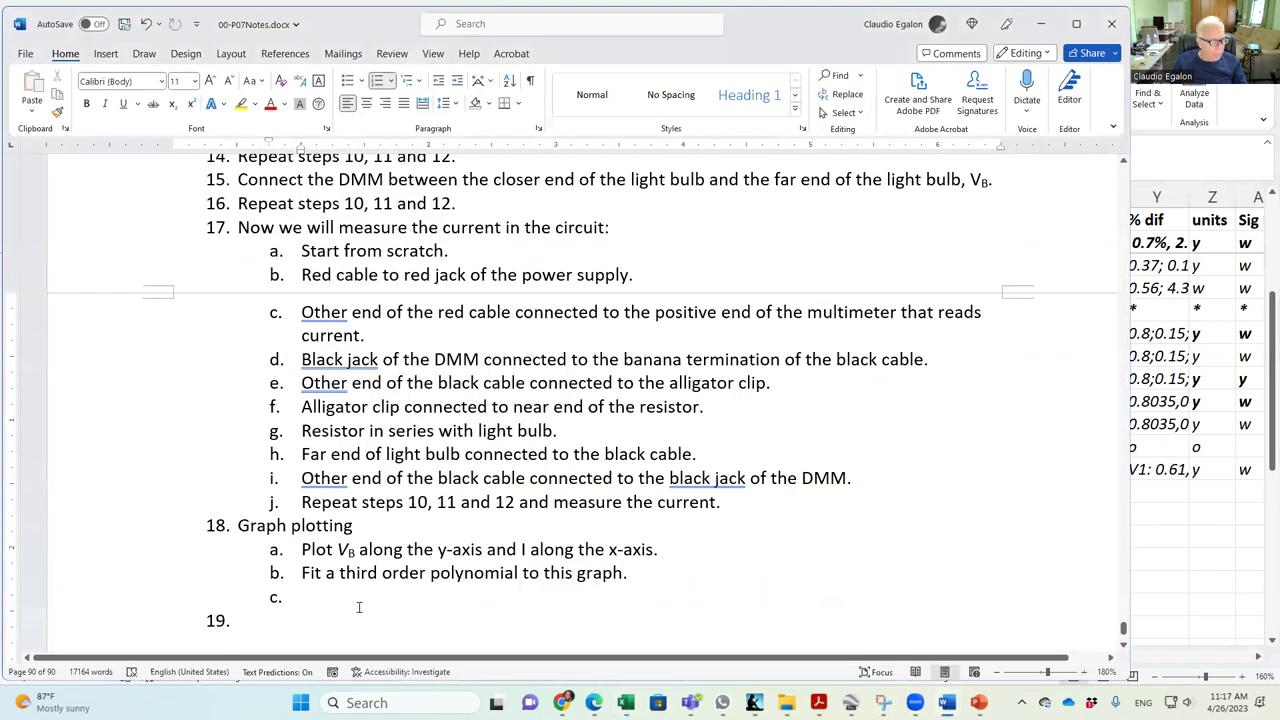
click(274, 618)
right_click(190, 638)
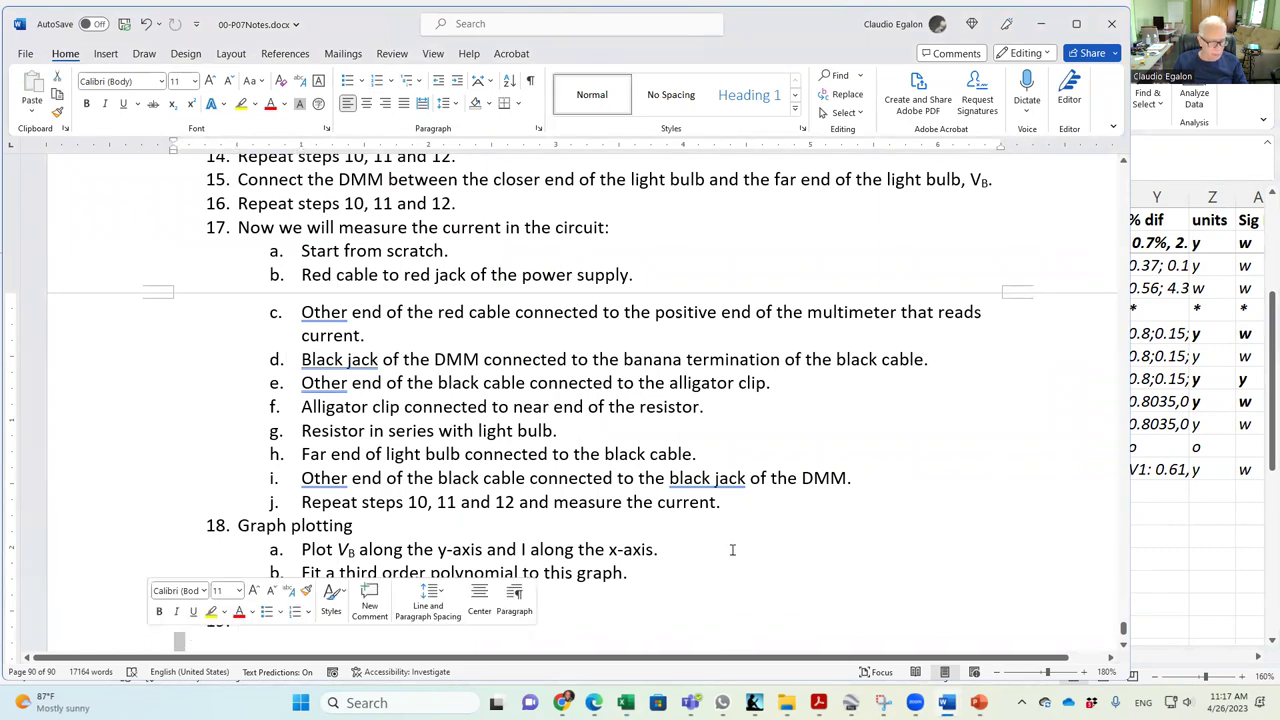
key(Return)
text(B re)
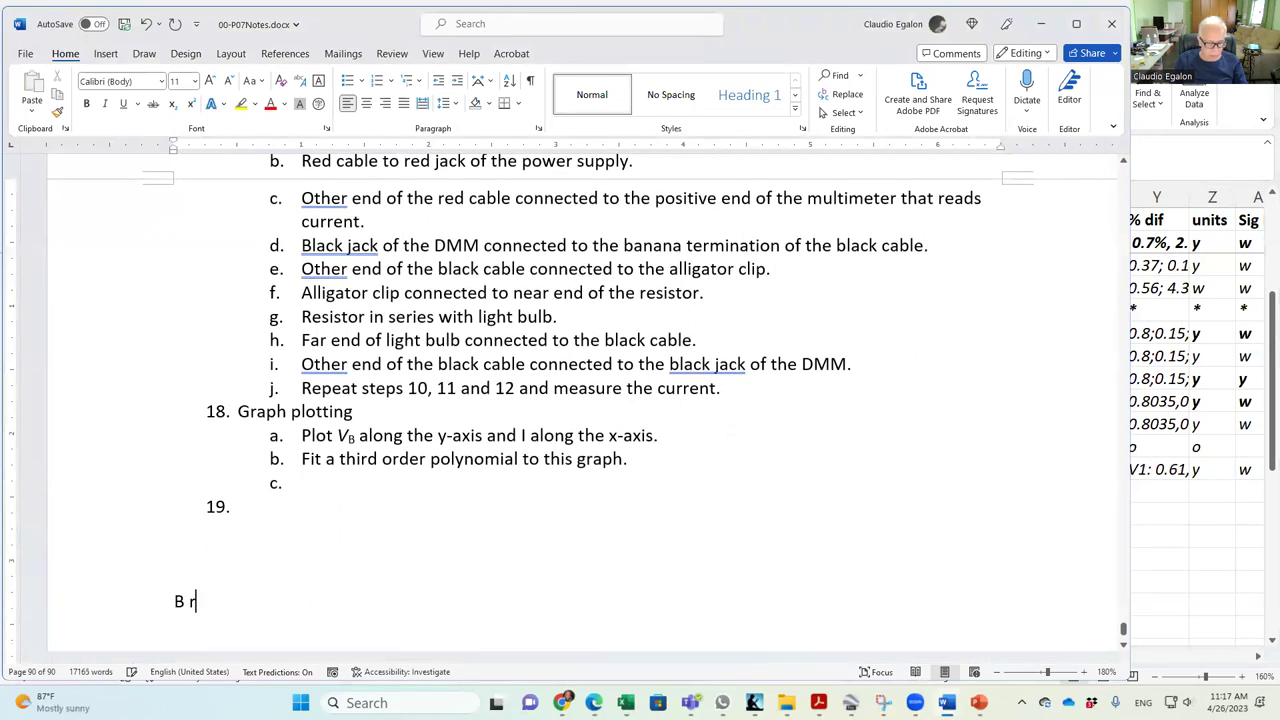
key(BackSpace)
key(BackSpace)
text(reak)
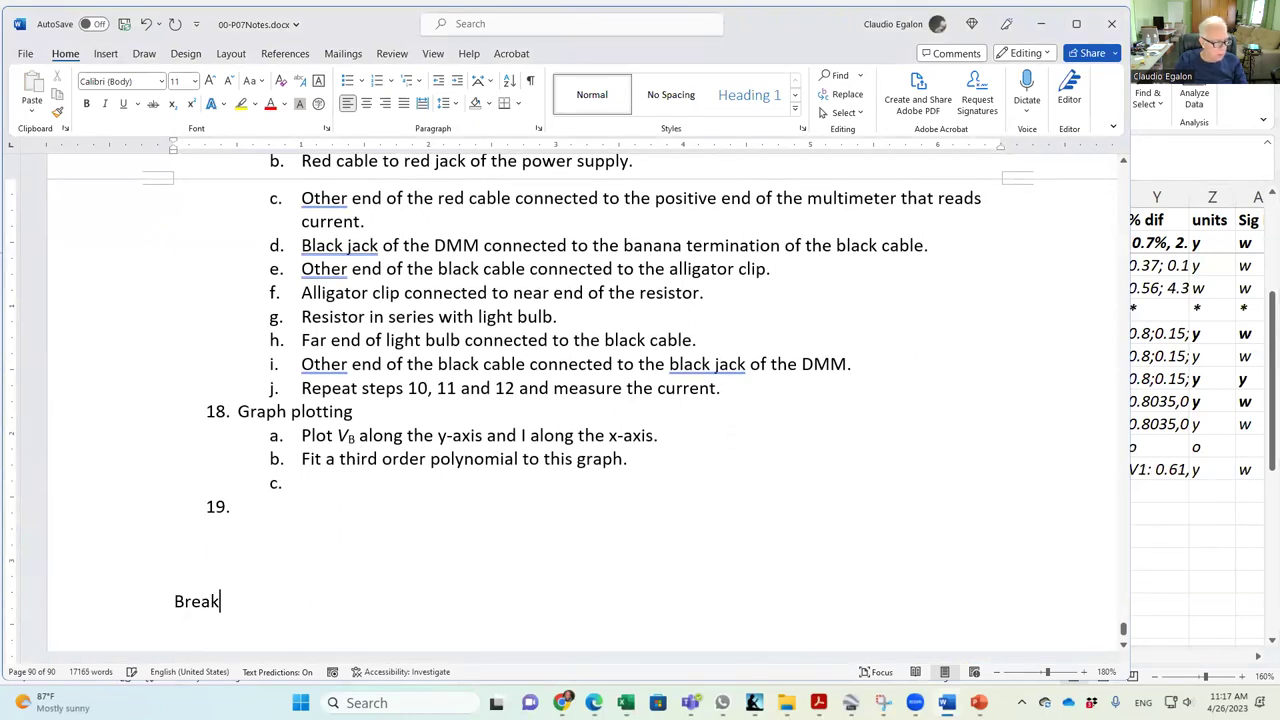
text( between 11)
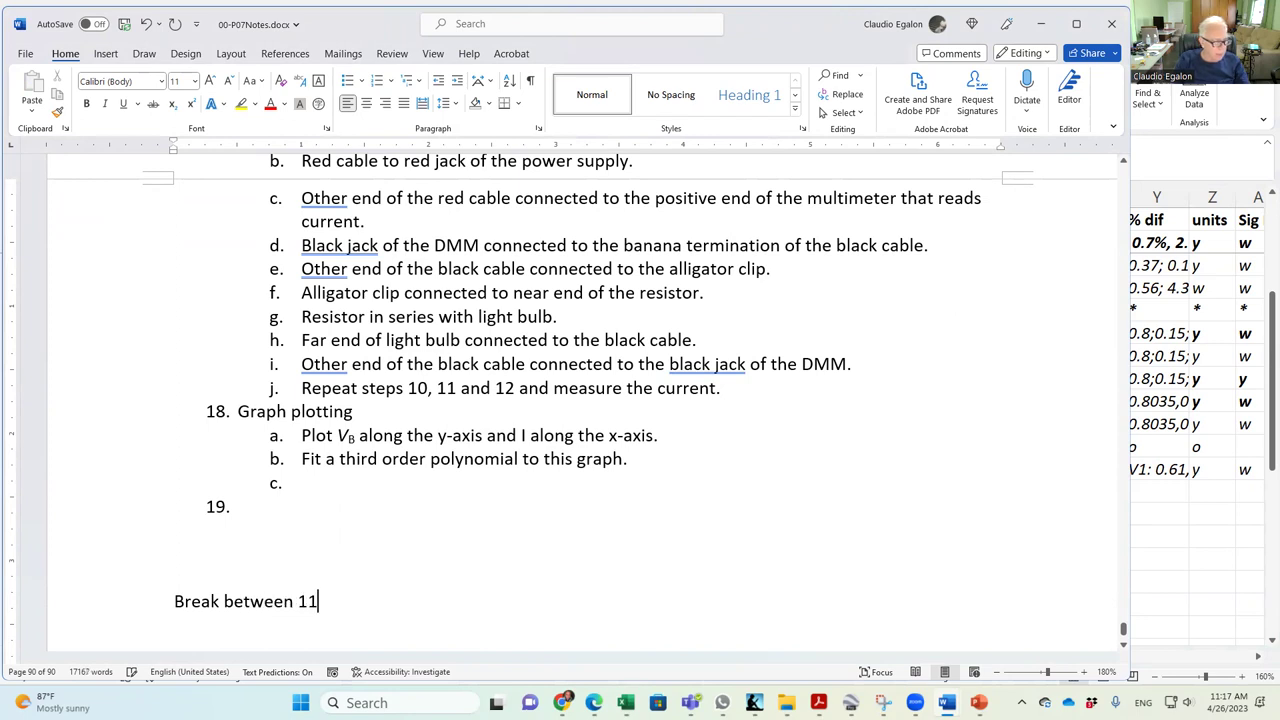
text(:)
text(8 and )
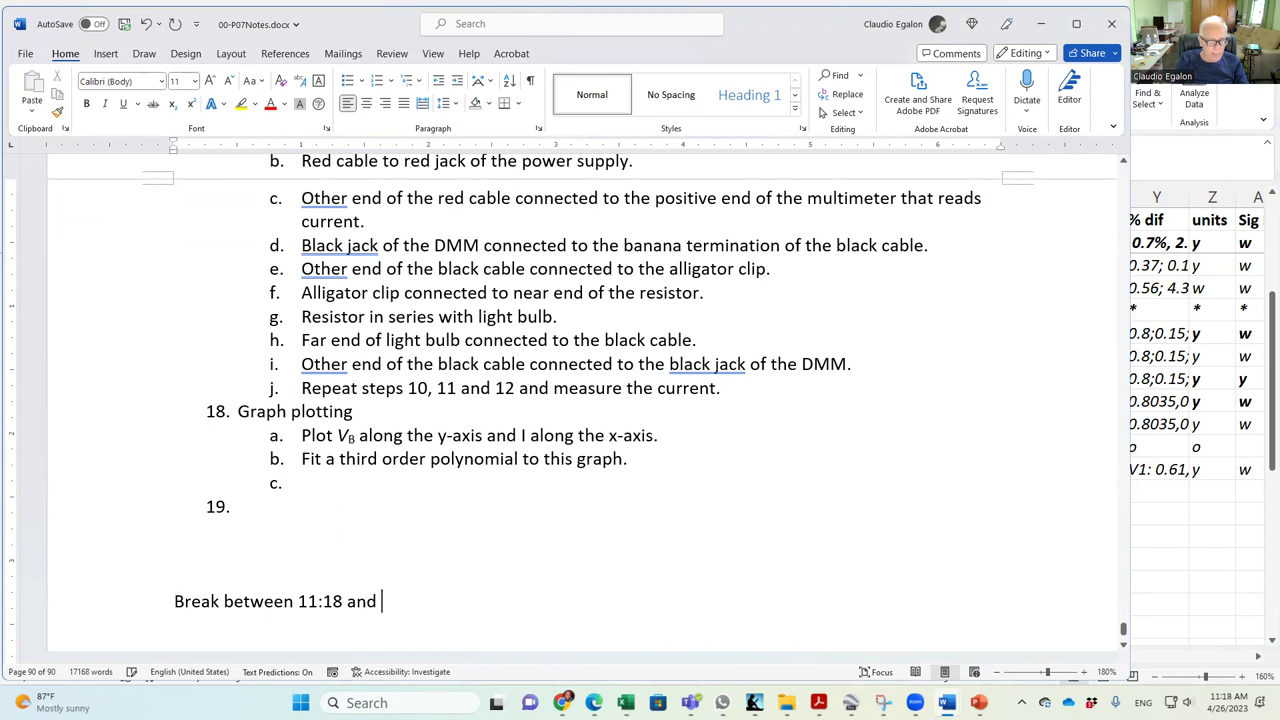
text(11:33 am)
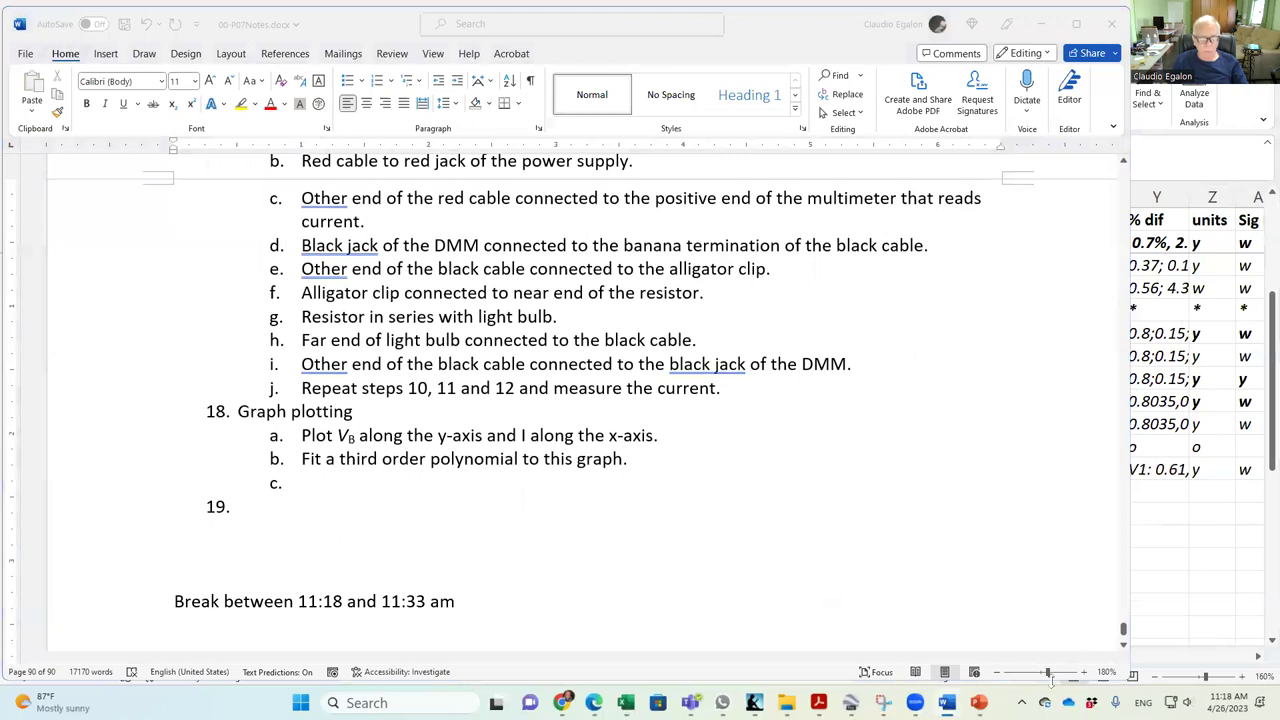
mouse_move(965, 601)
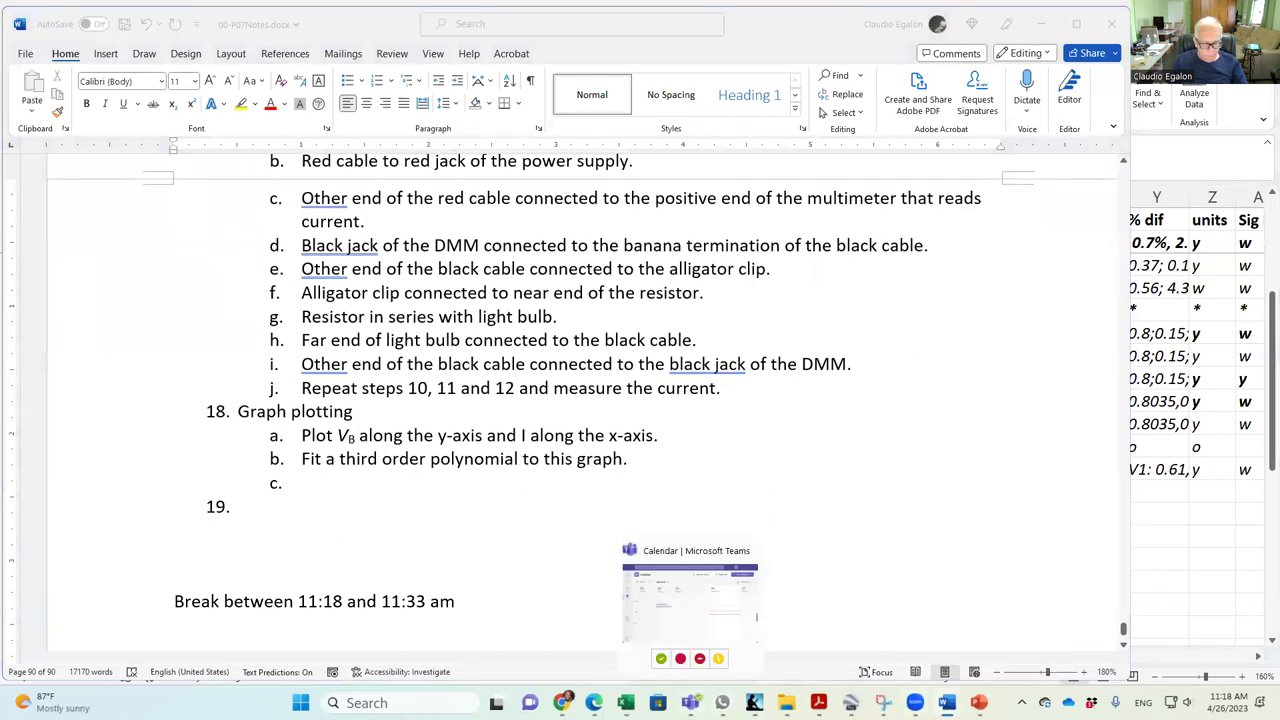
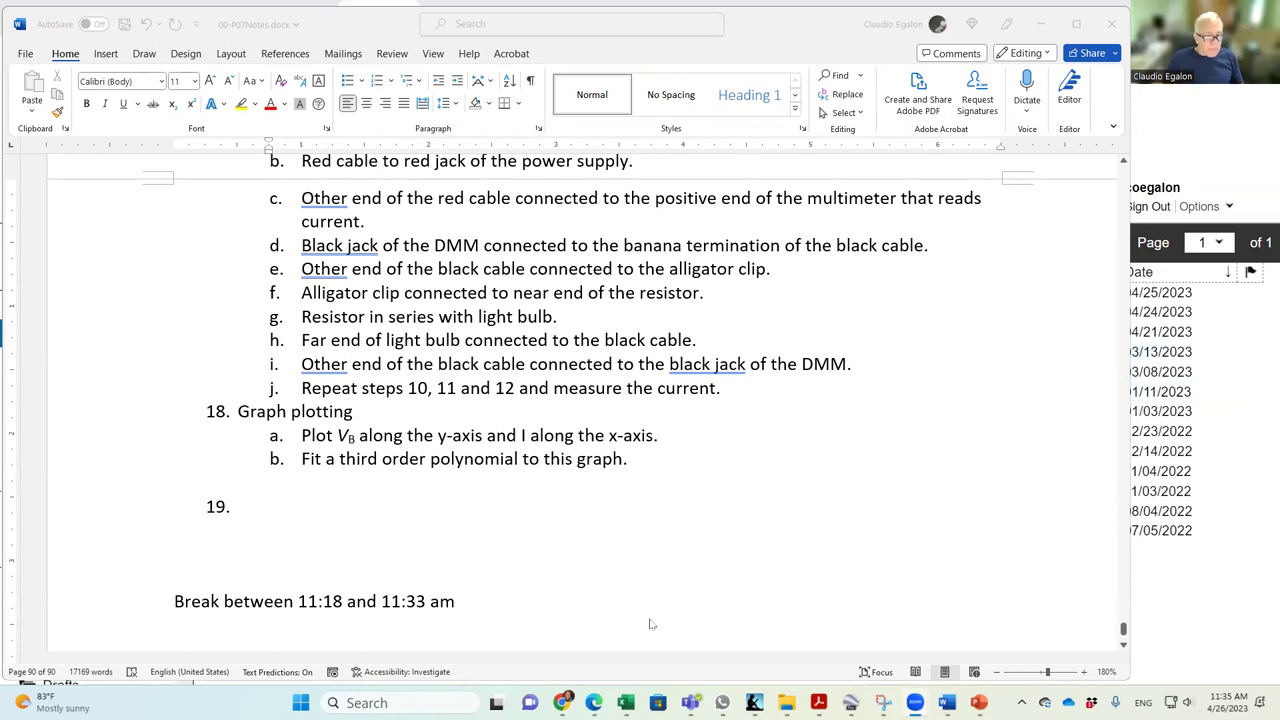
Switch to P07L07G09.xlsx in Excel, enlarge the scatter chart, and shift its y-value range from the VB column to the V1 column.
mouse_move(626, 703)
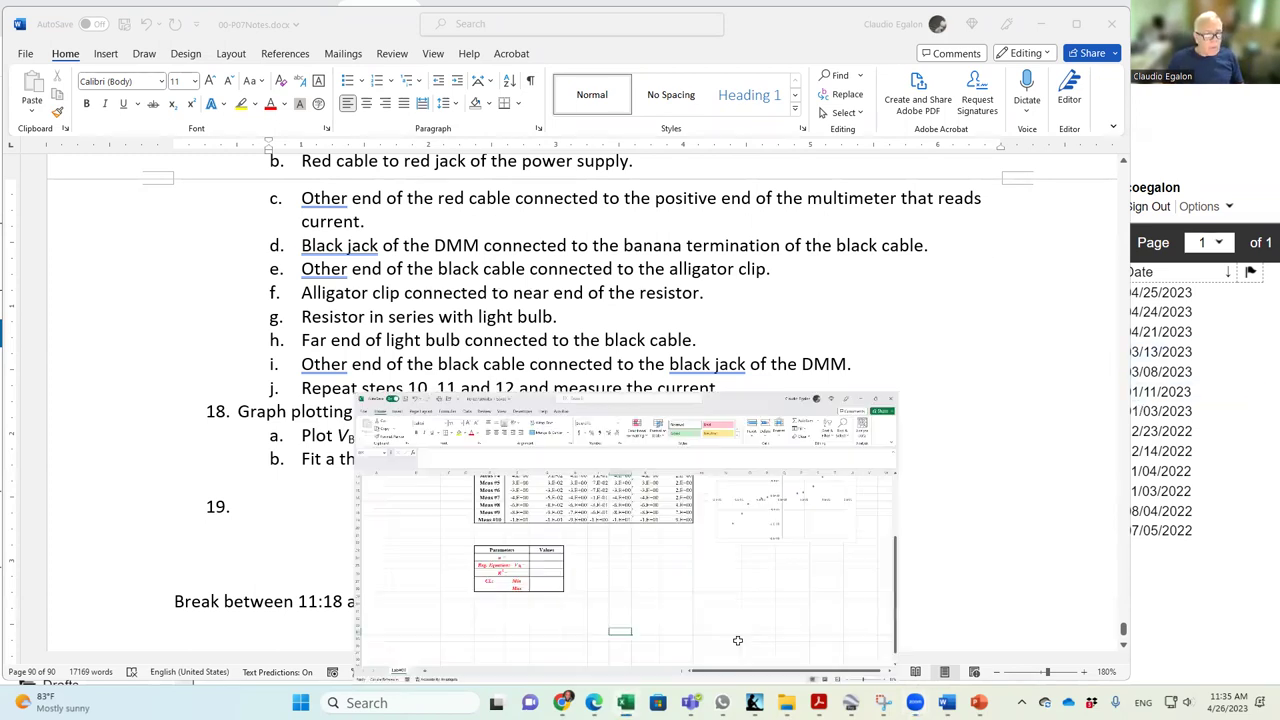
click(737, 652)
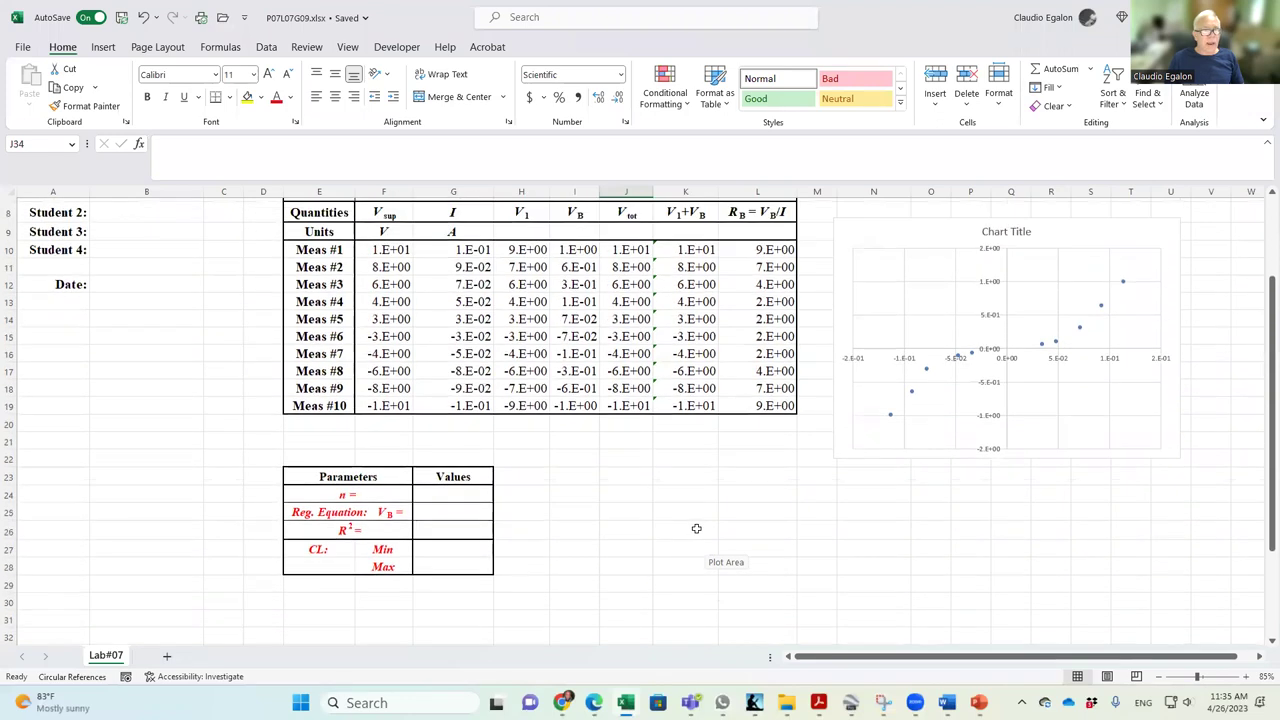
scroll(695, 528, up, 1)
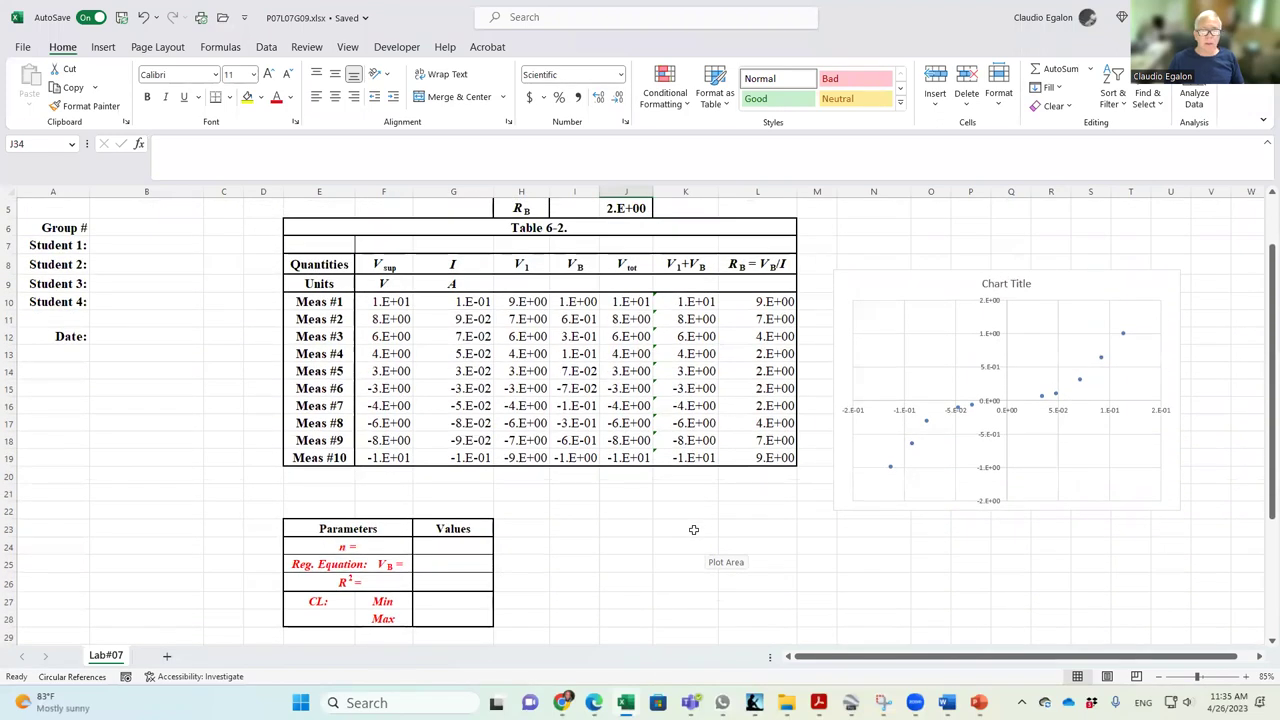
click(824, 268)
drag(831, 268, 746, 215)
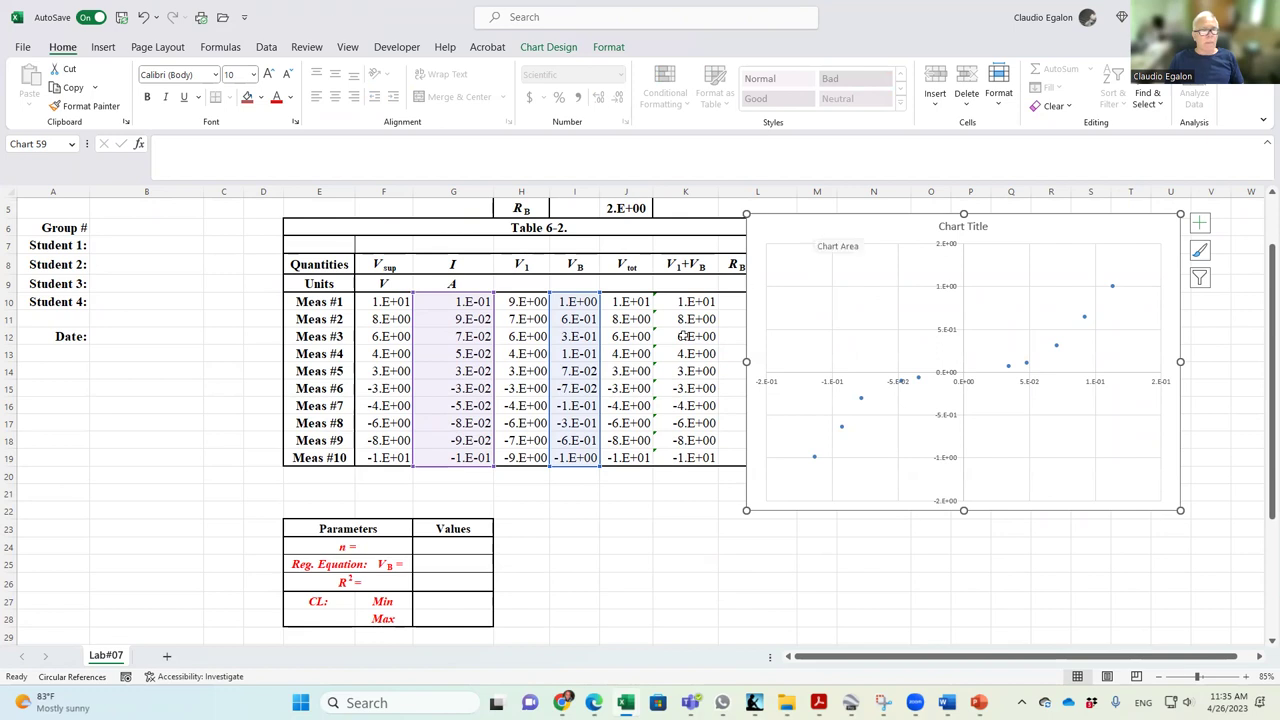
drag(597, 368, 530, 372)
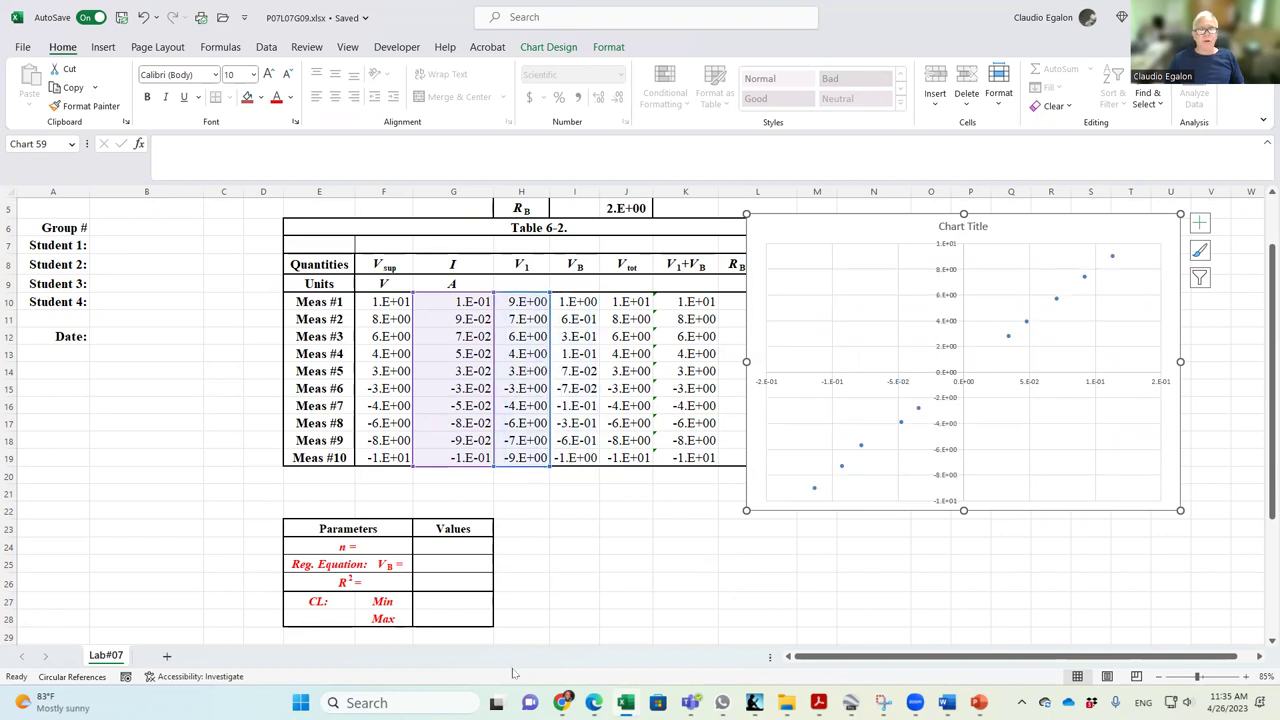
Shift the chart series' y-value range from the V1 column to the VB column and move the chart clear of Table 6-2.
click(1025, 322)
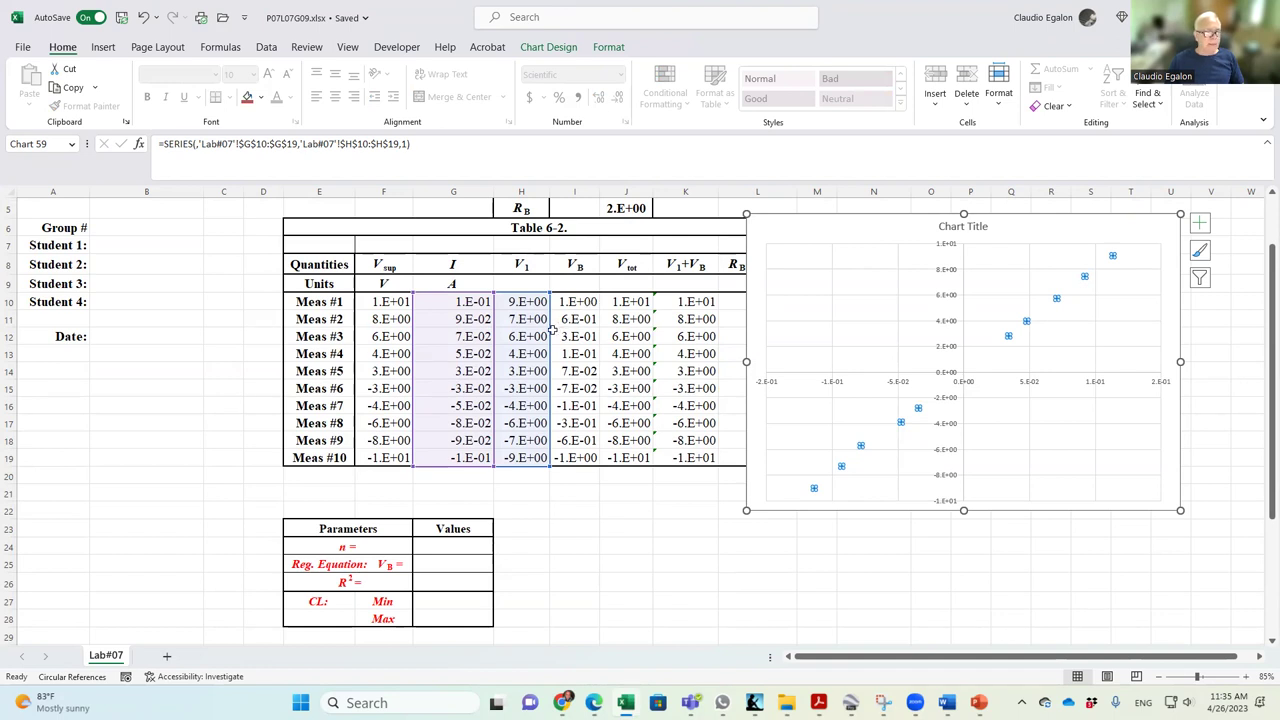
drag(554, 338, 560, 333)
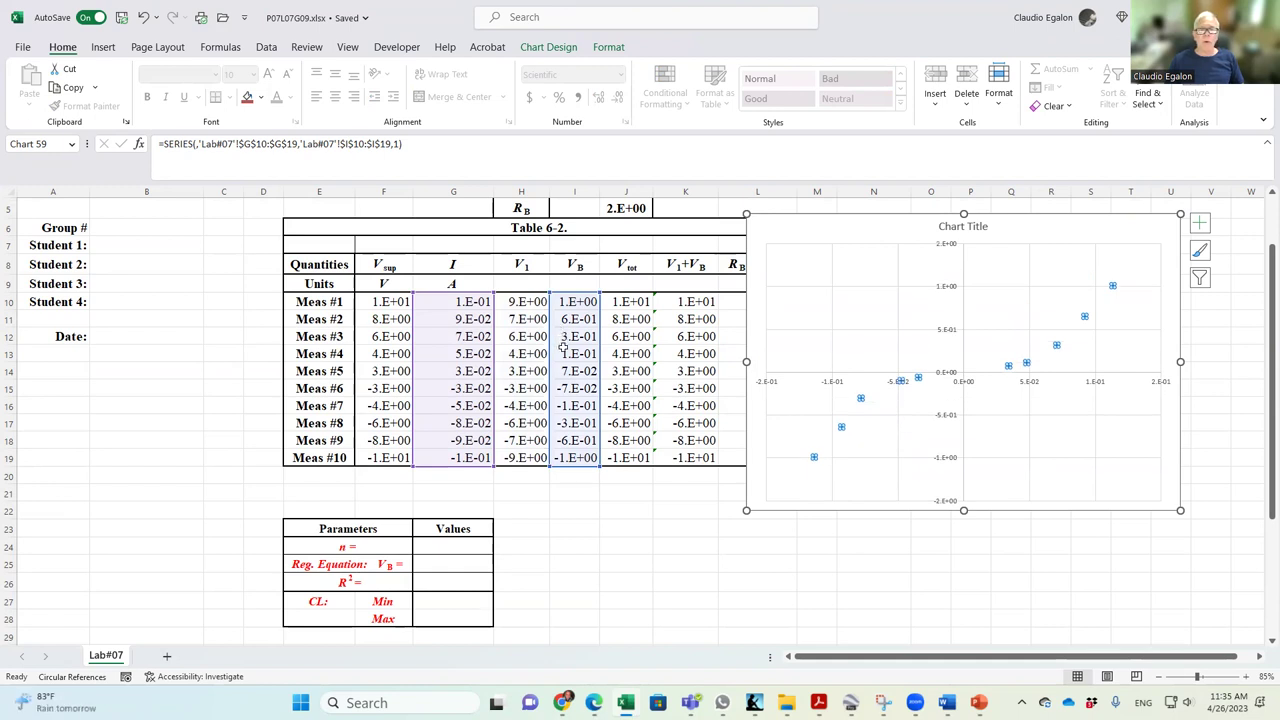
drag(820, 217, 868, 231)
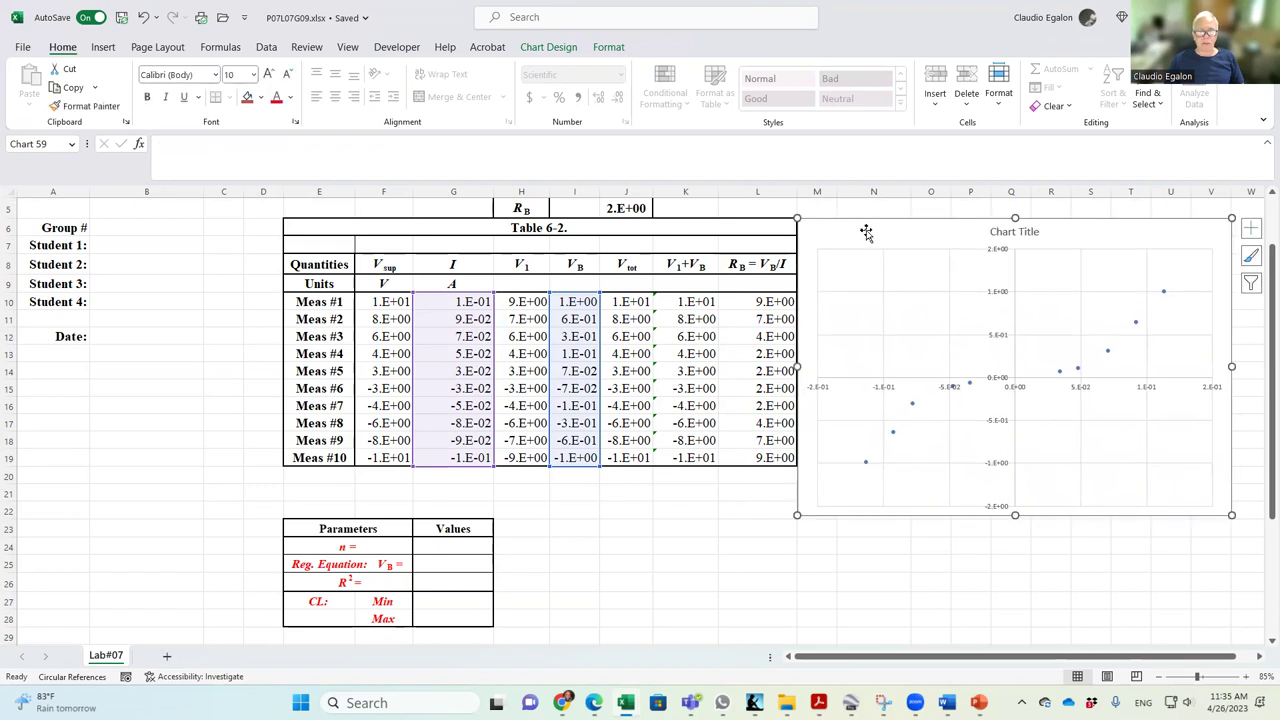
Add a second-order polynomial trendline to the VB data series, displaying its equation and R-squared value.
click(1163, 292)
right_click(1164, 296)
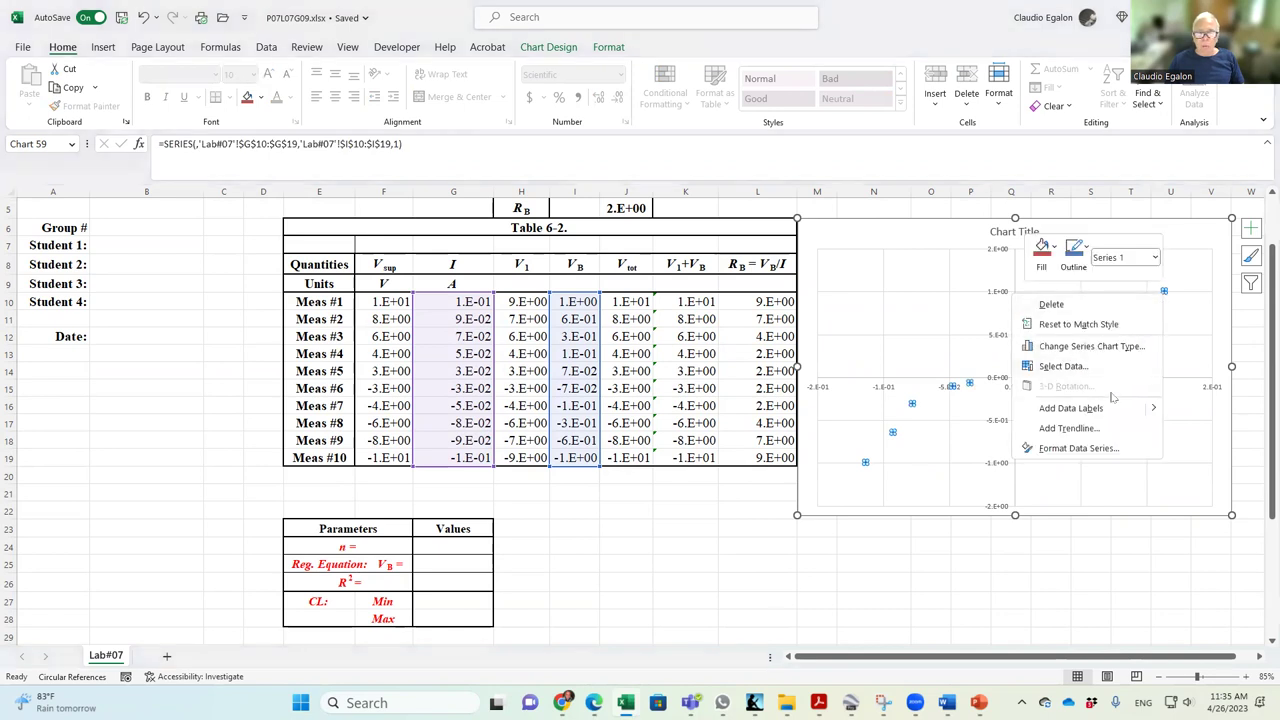
click(1098, 432)
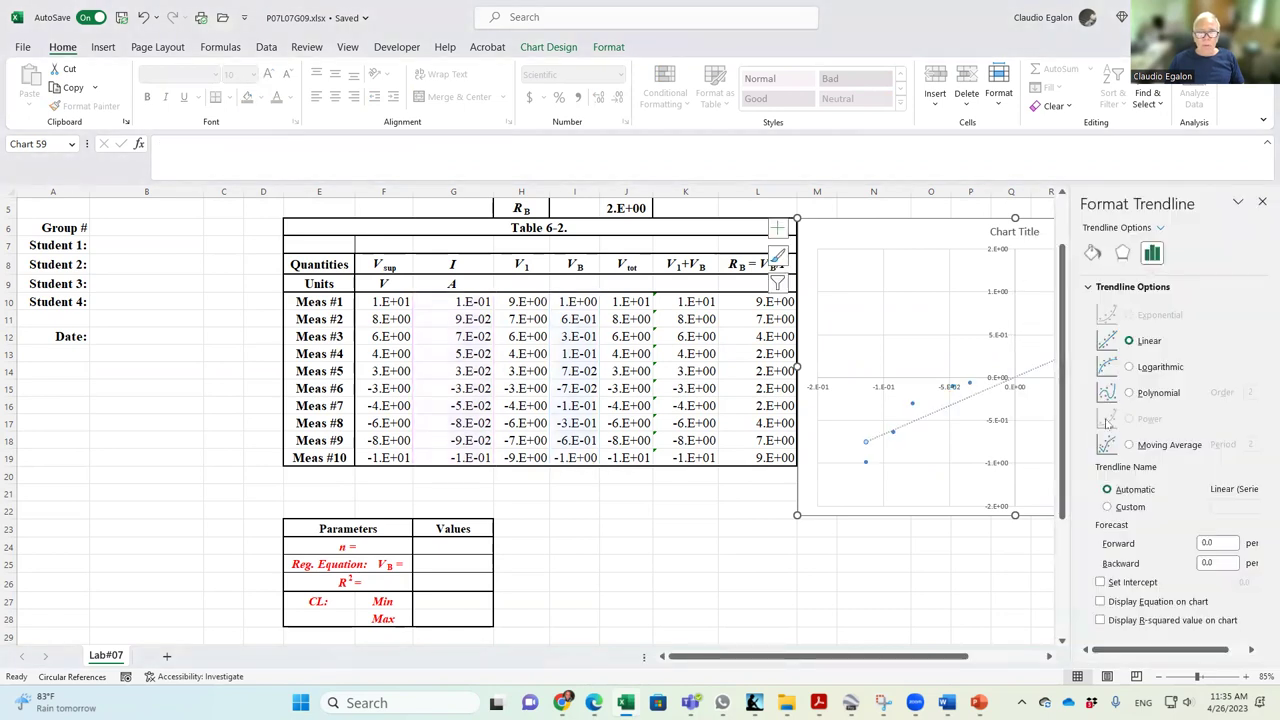
click(1101, 621)
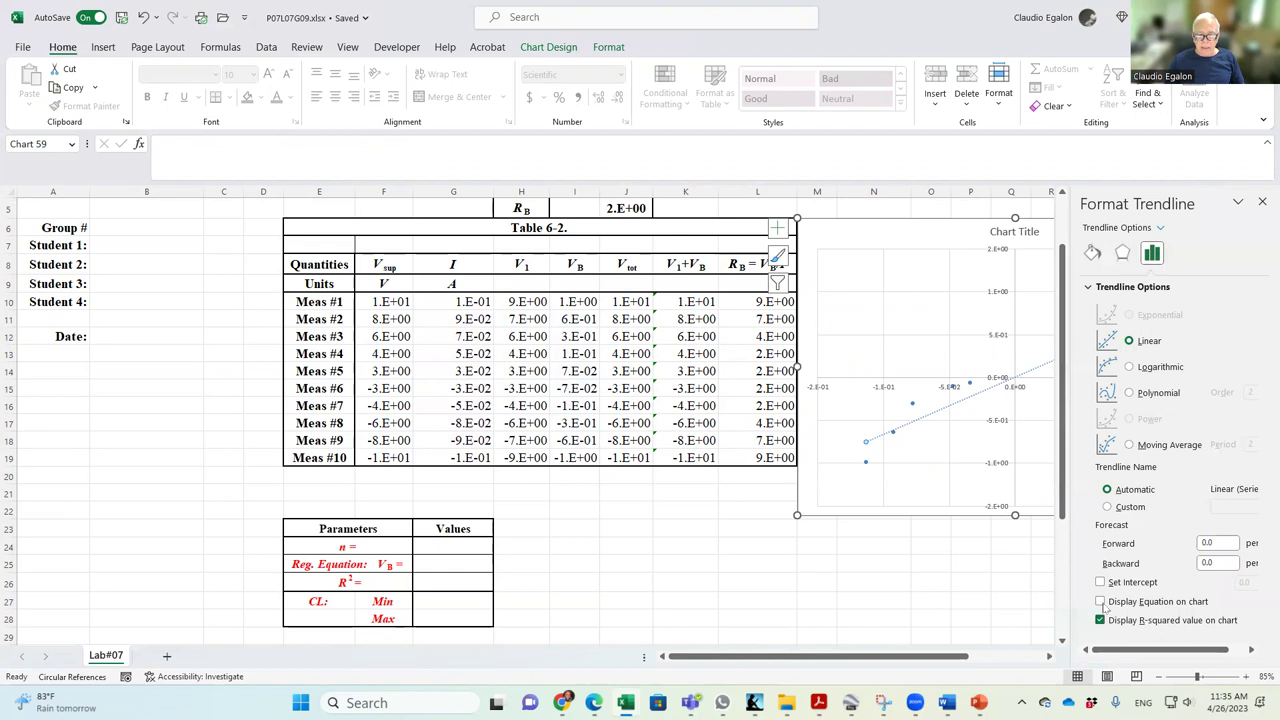
click(1101, 602)
click(1129, 393)
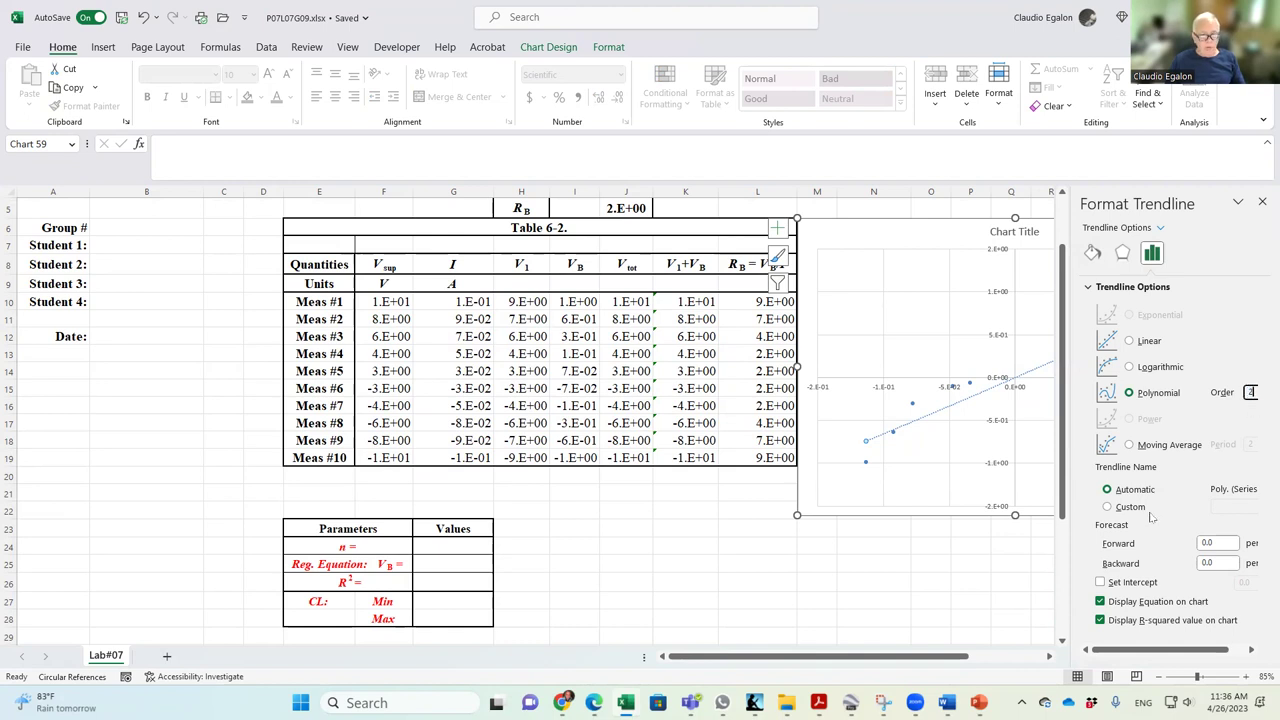
Try moving the chart over the table and its equation label away from the data points, and undo the recent chart changes.
drag(950, 232, 675, 265)
key(Tab)
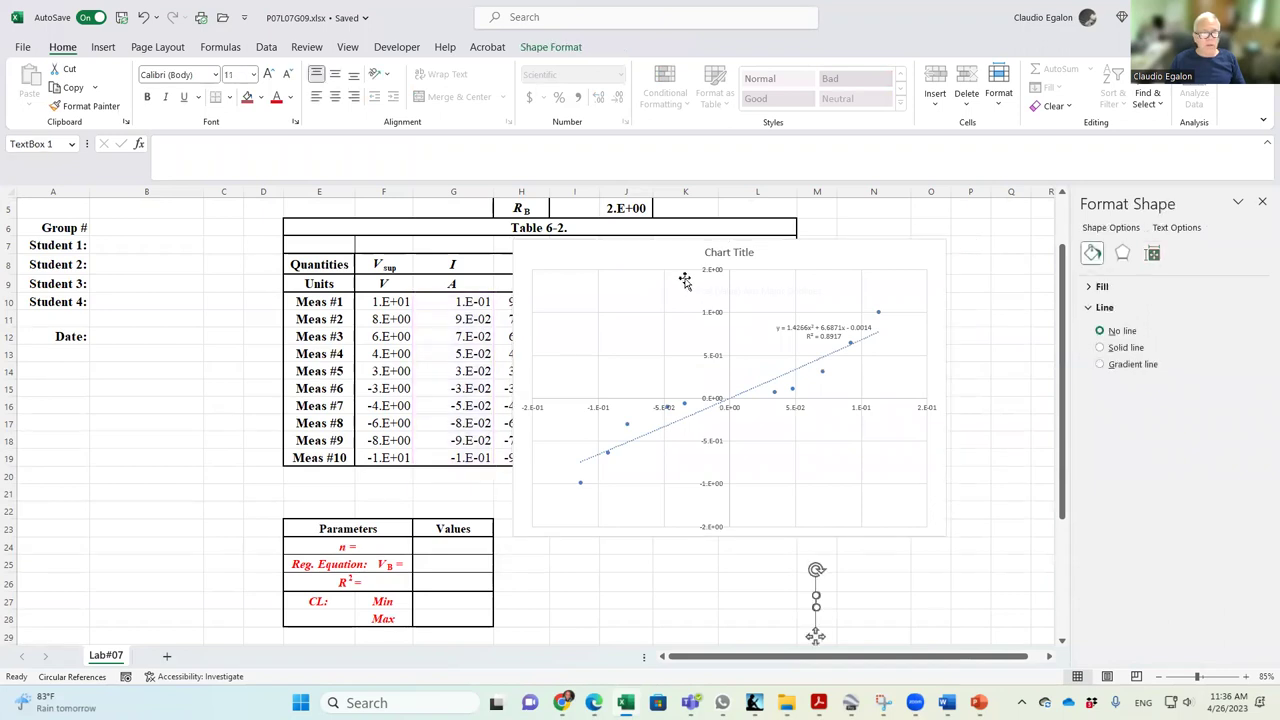
click(816, 338)
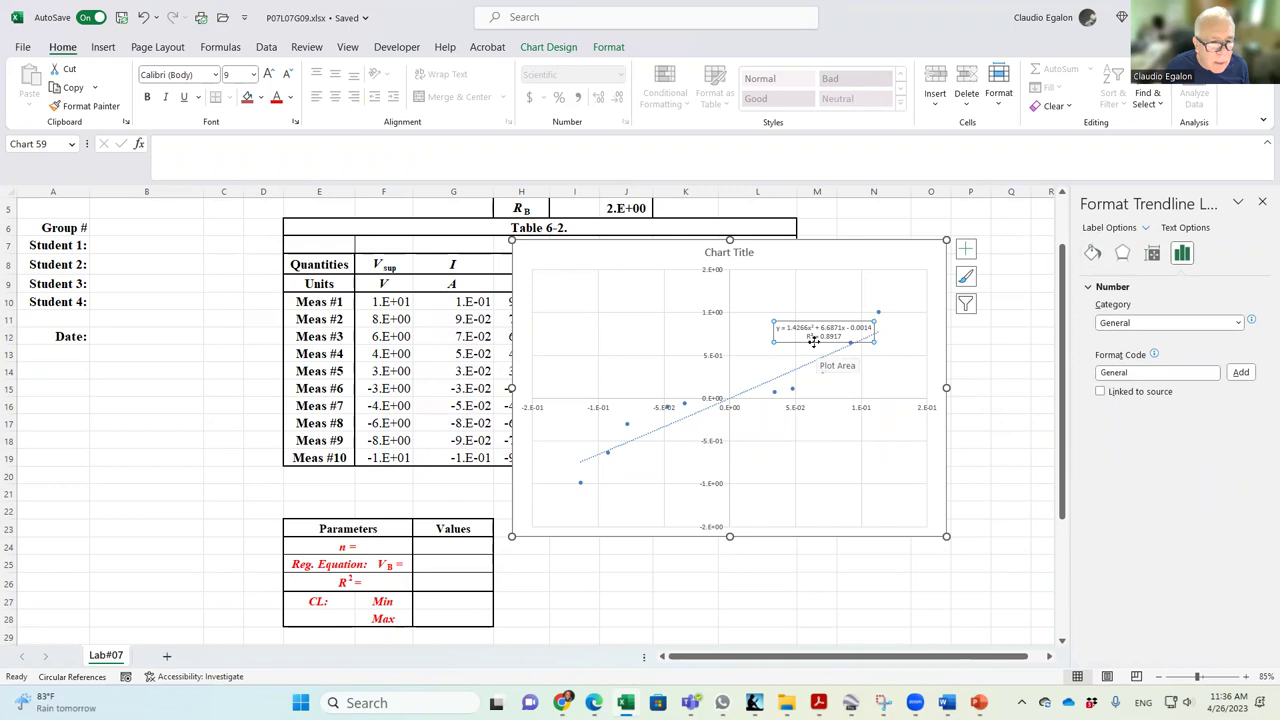
drag(814, 340, 712, 334)
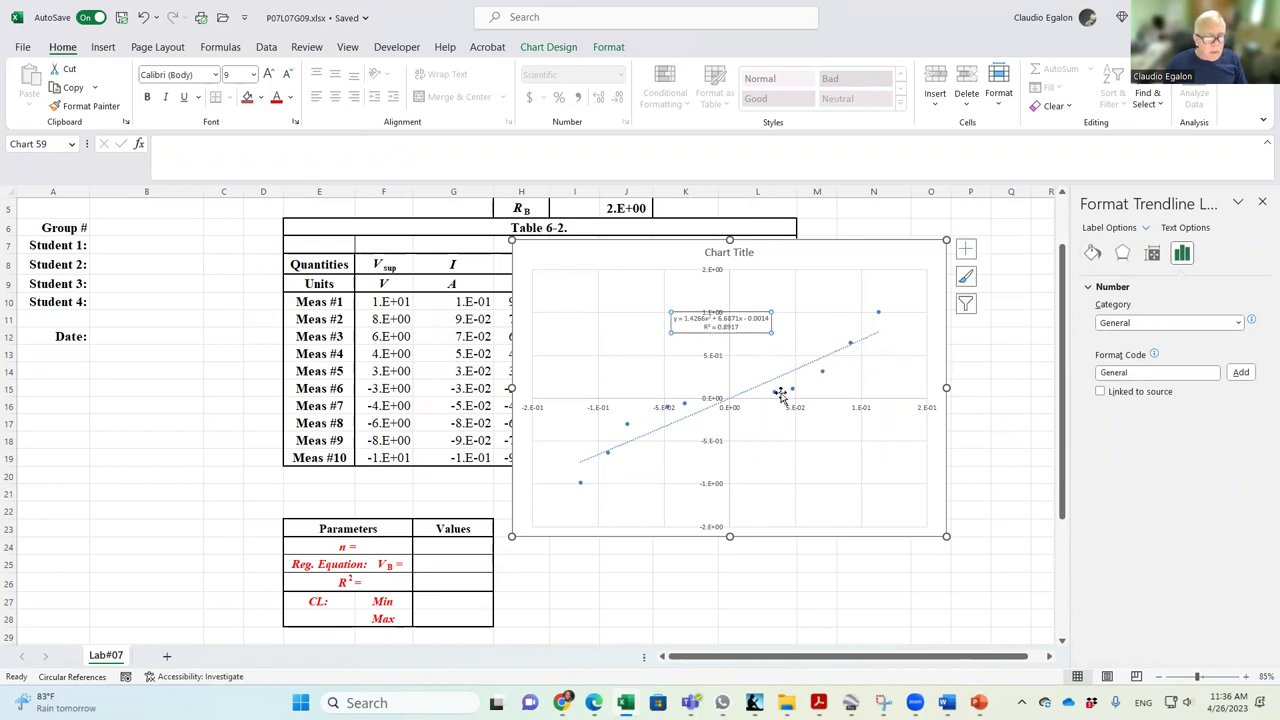
key(ctrl+z)
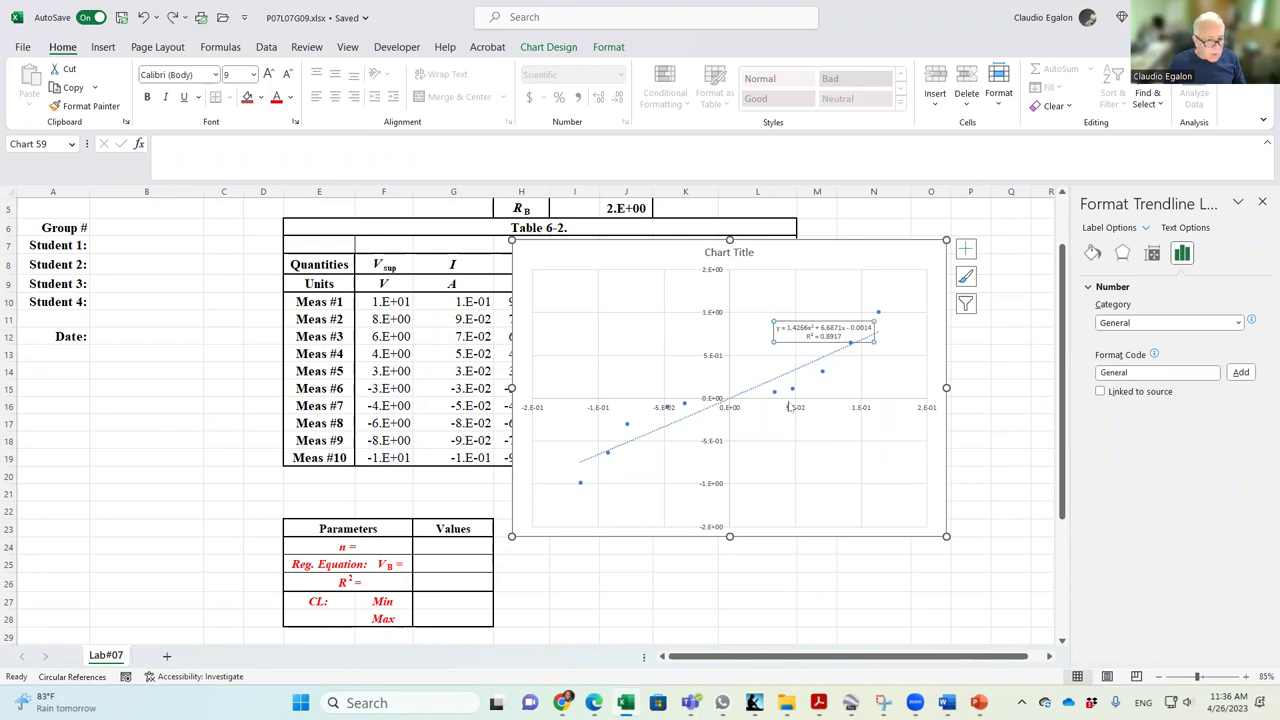
key(ctrl+z)
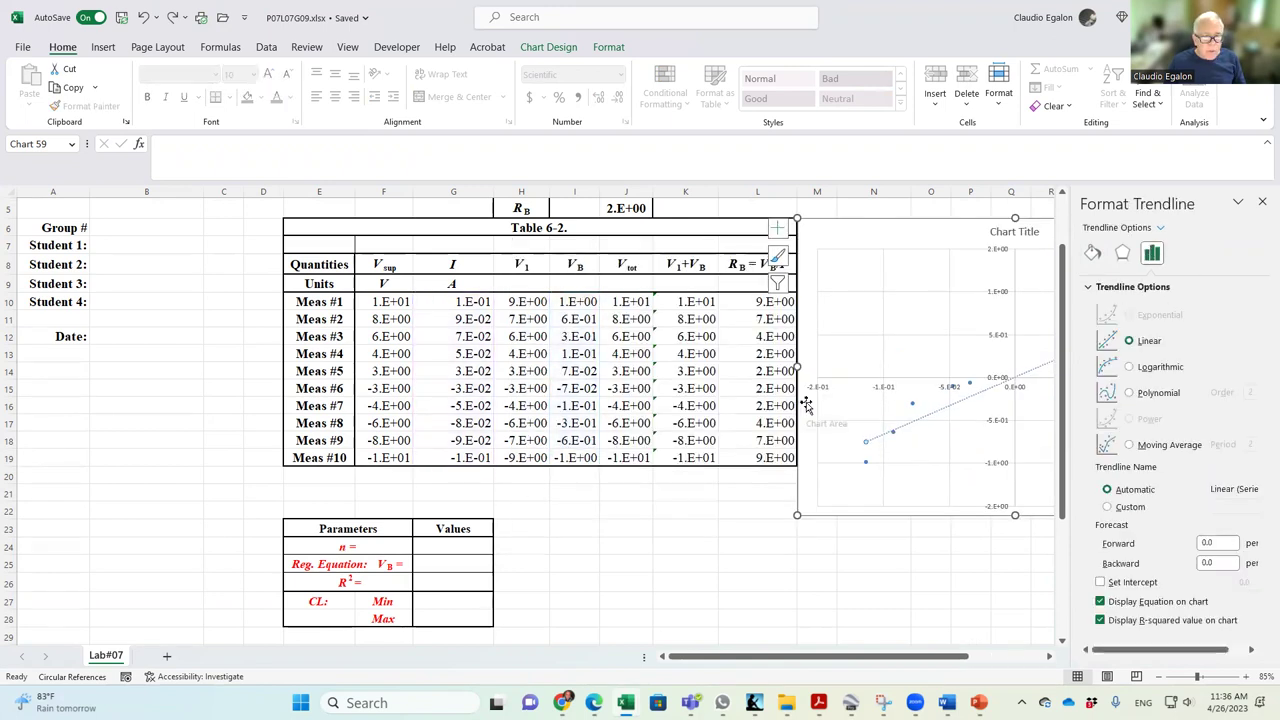
Move the chart over Table 6-2's right-hand columns and delete its linear trendline.
drag(926, 237, 554, 263)
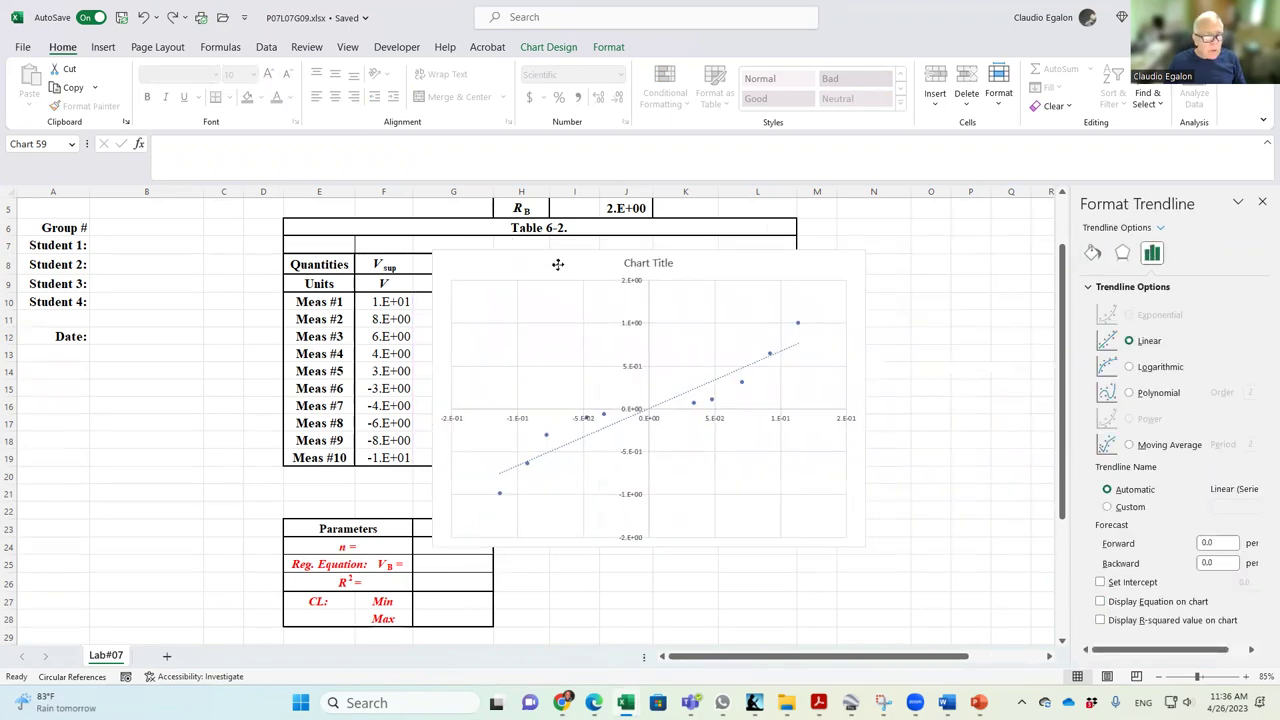
click(685, 394)
key(Delete)
Add a trendline to the plotted data as a polynomial of order 2, with its equation and R-squared value on the chart.
click(740, 384)
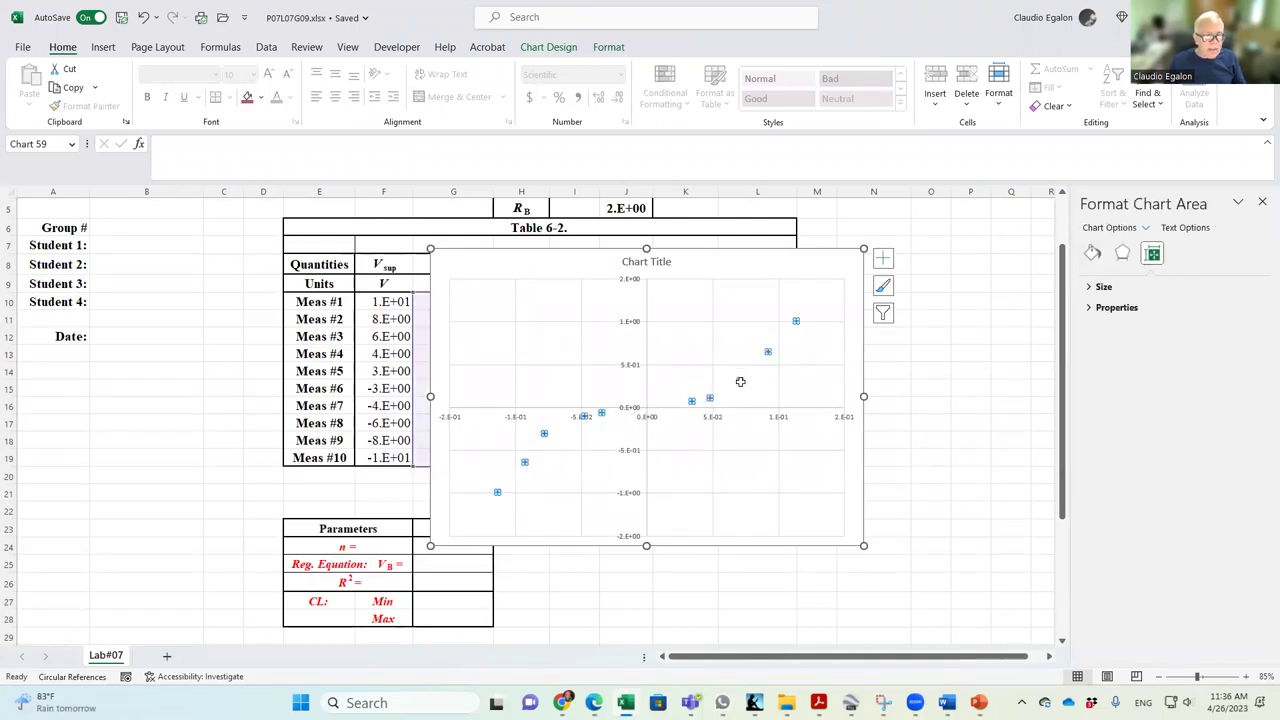
right_click(740, 382)
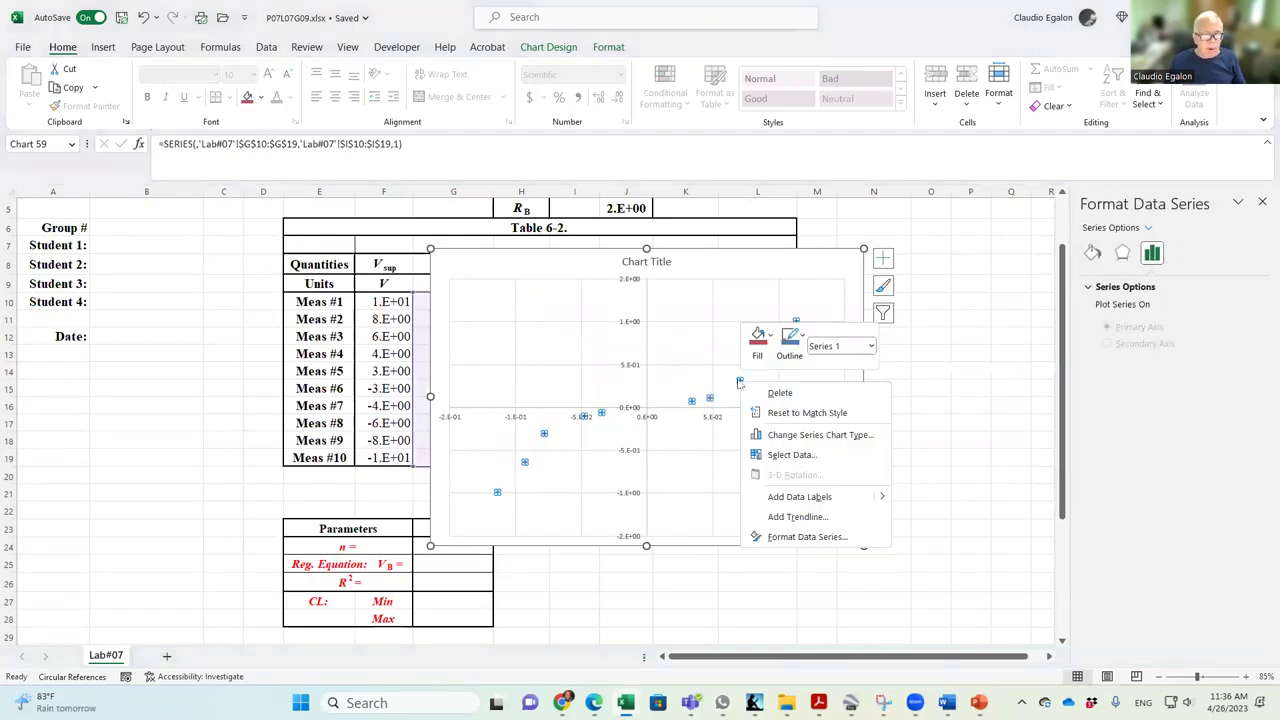
click(819, 516)
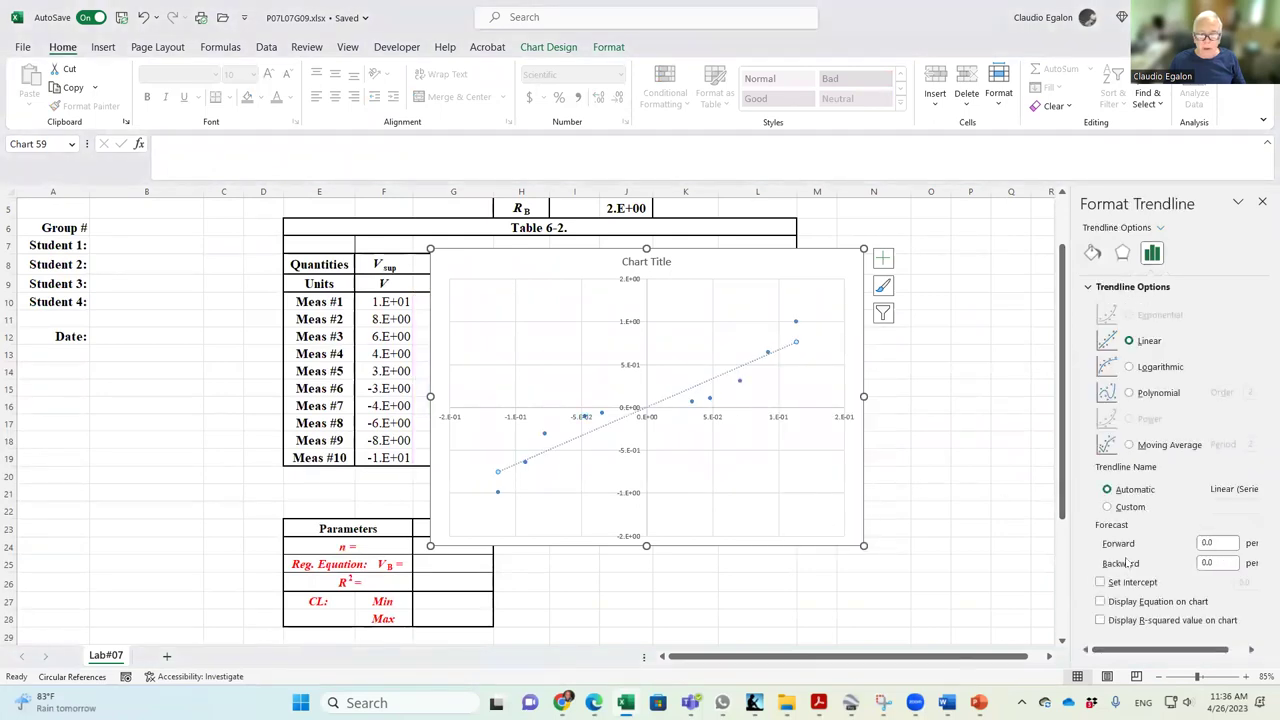
click(1130, 395)
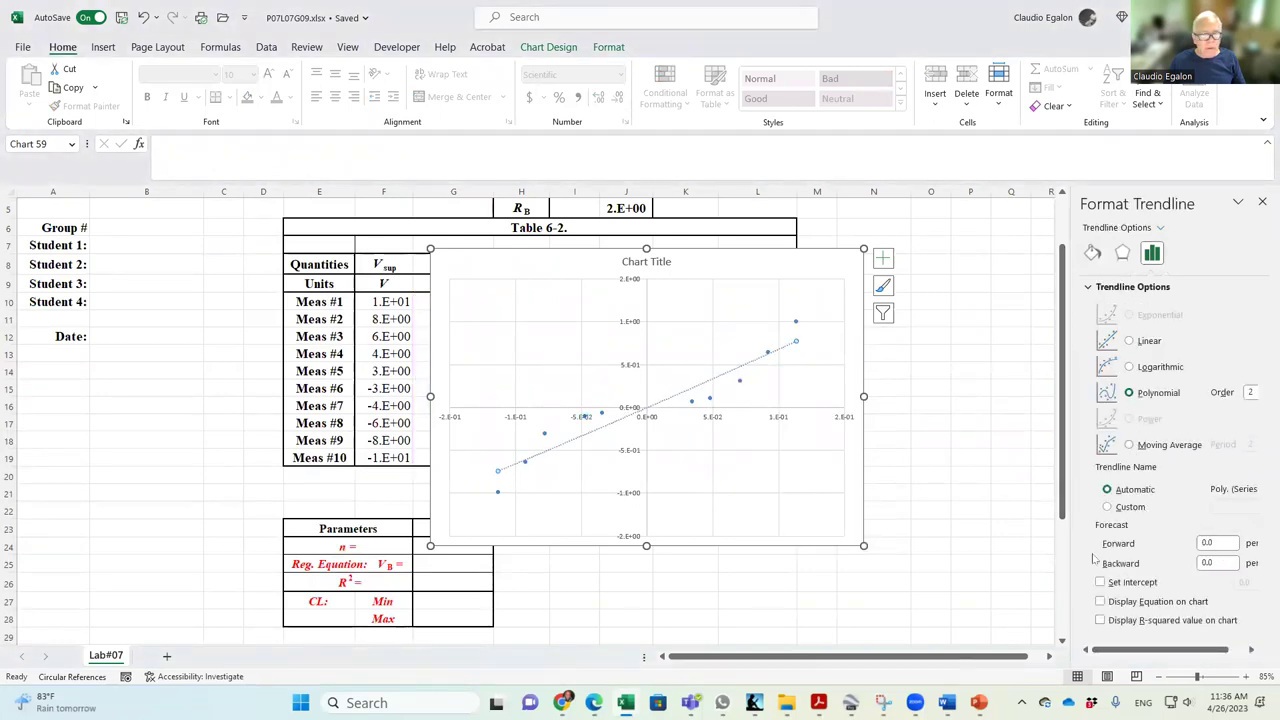
click(1100, 621)
click(1100, 603)
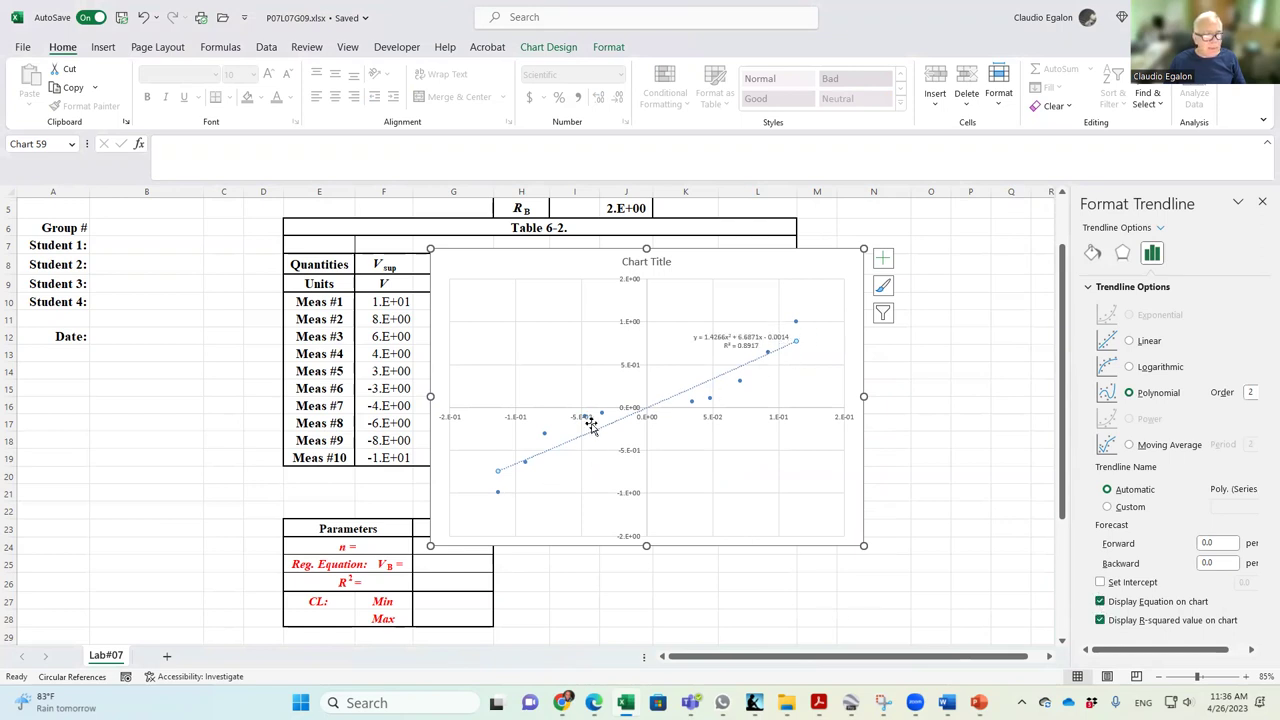
Move the second-order equation label to the plot's upper-left area and delete the second-order trendline.
click(746, 338)
drag(746, 330, 557, 300)
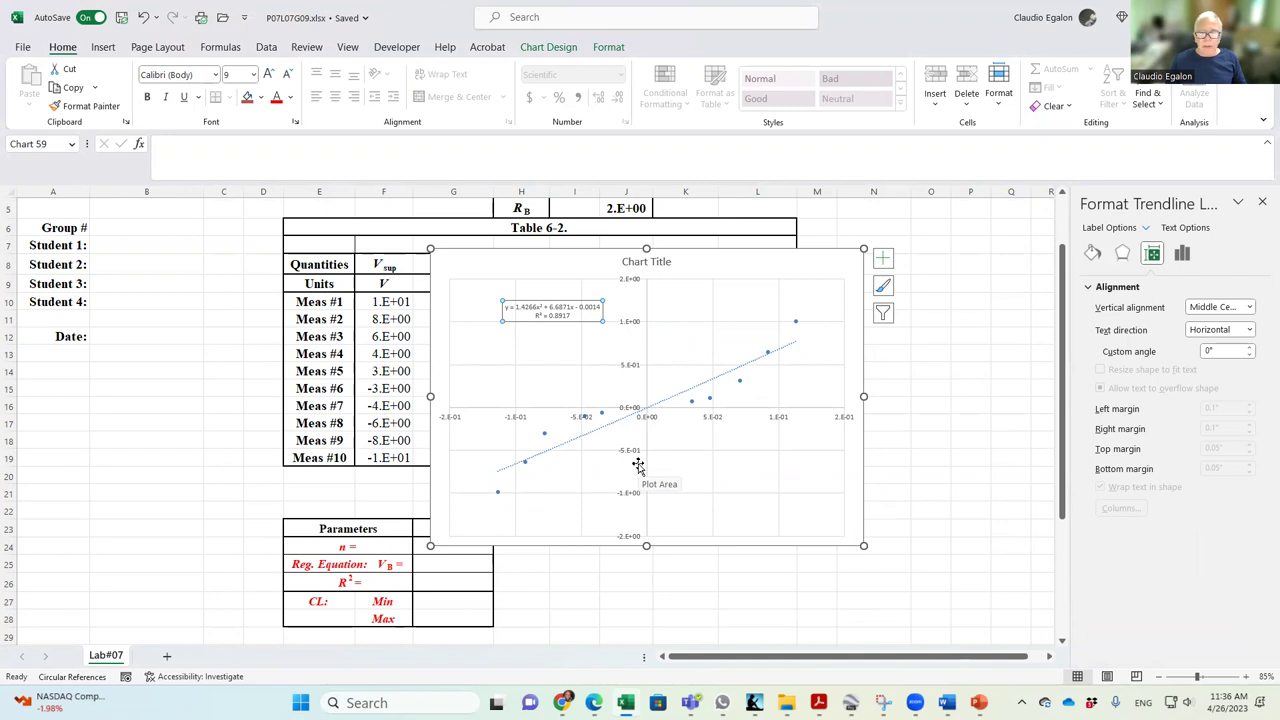
click(697, 390)
key(Delete)
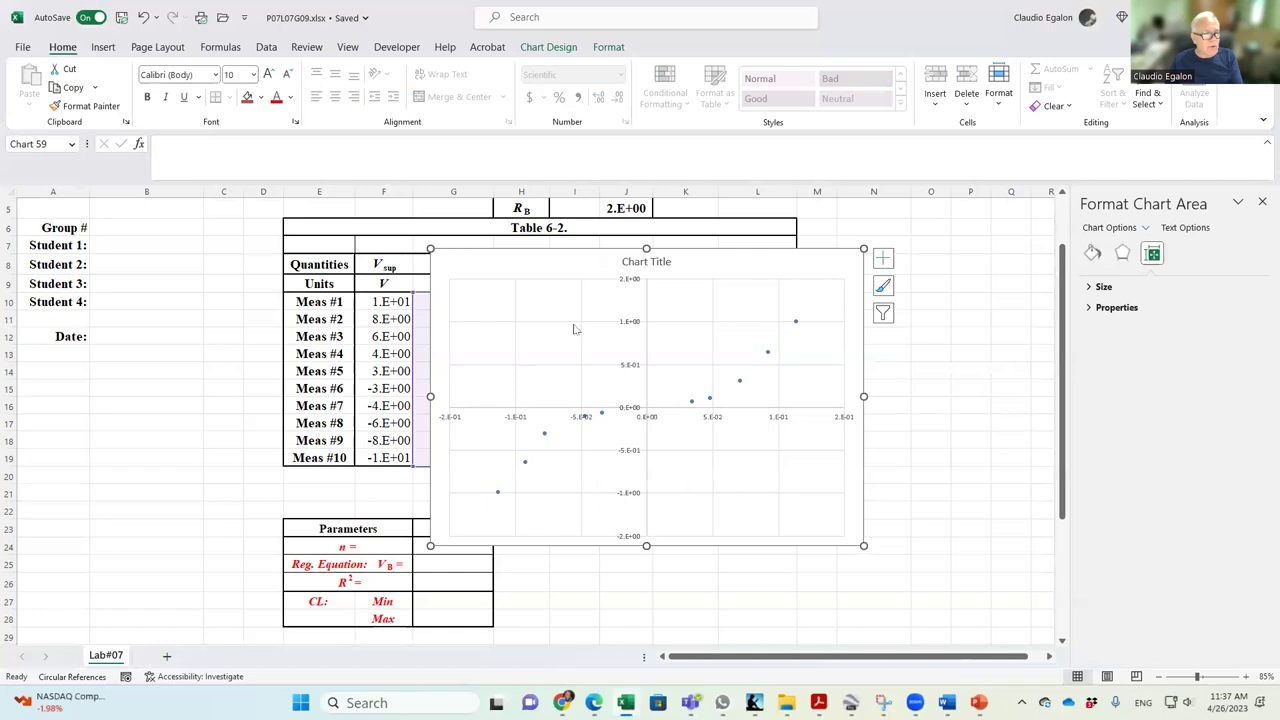
Add a polynomial trendline of order 3 to the data series and display its equation and R-squared value on the chart.
click(738, 381)
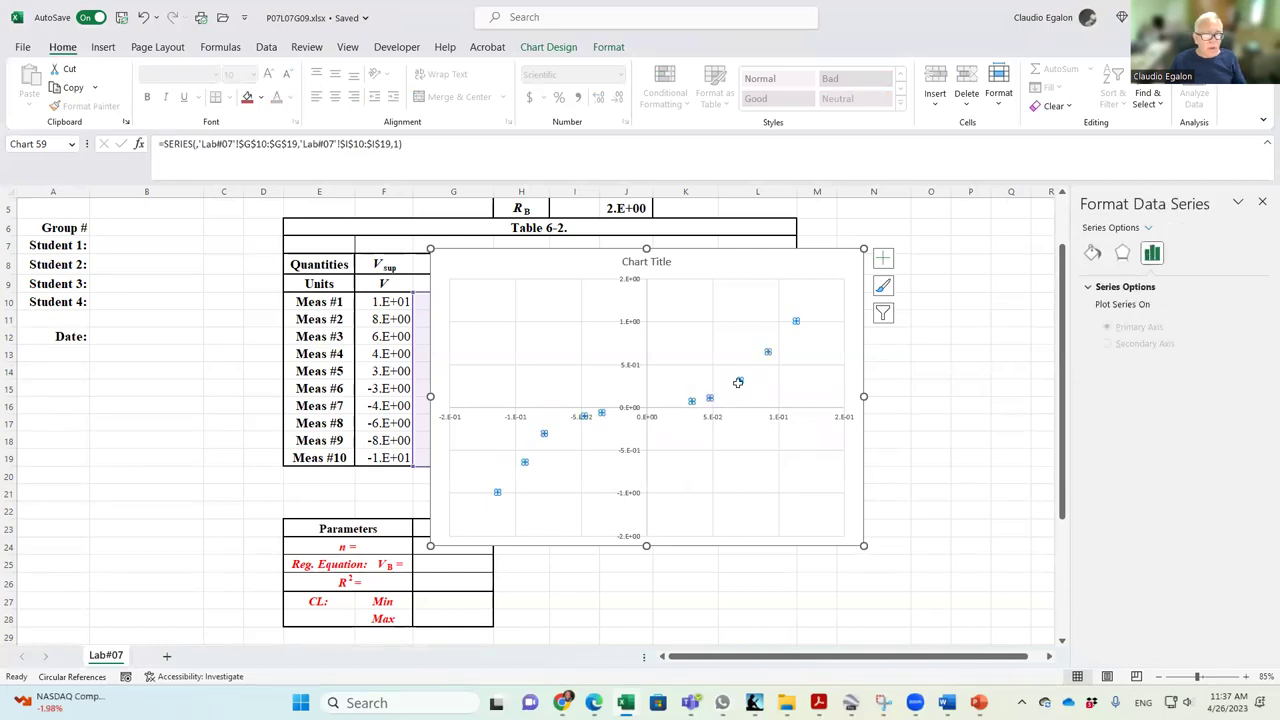
right_click(738, 381)
click(792, 518)
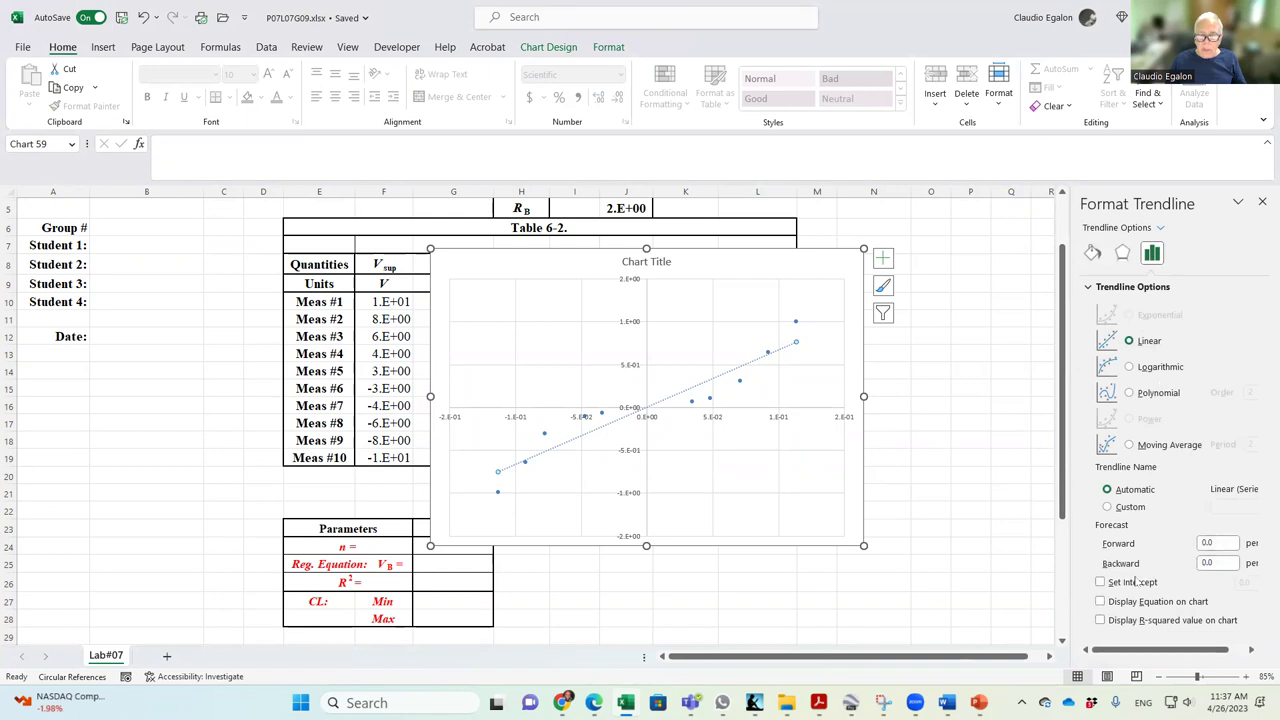
click(1129, 393)
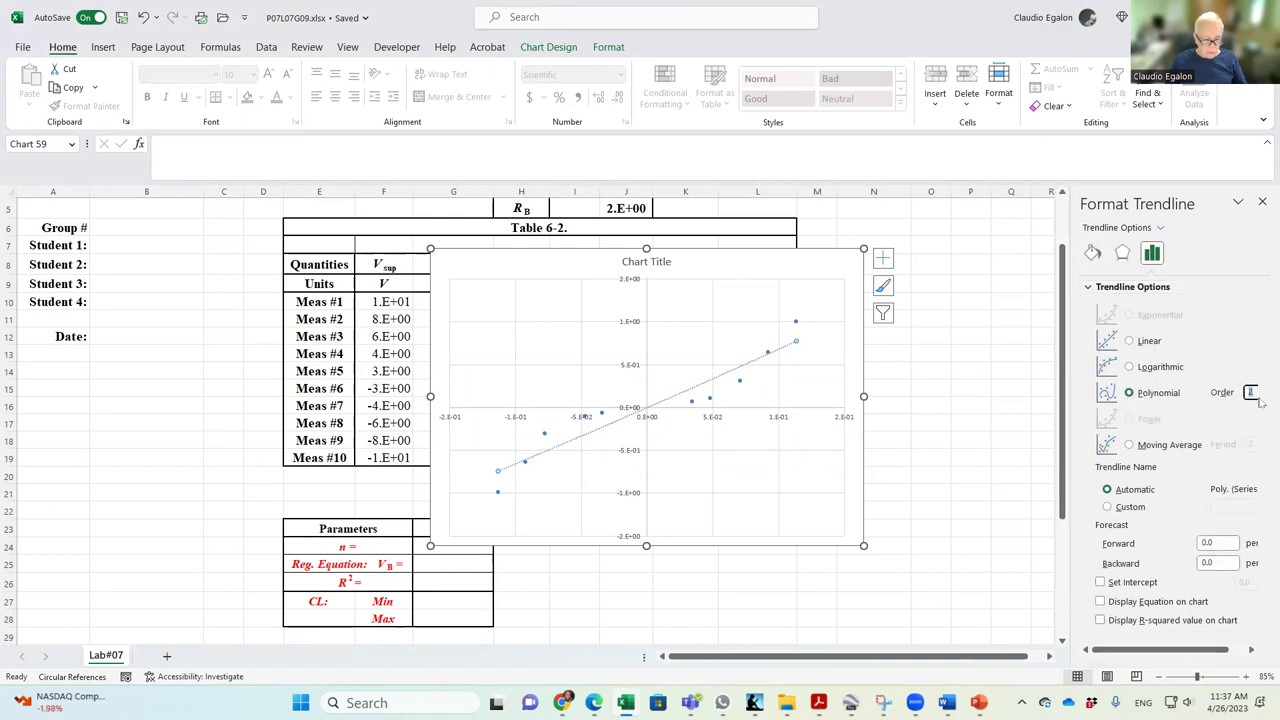
text(3)
click(1100, 602)
click(1100, 620)
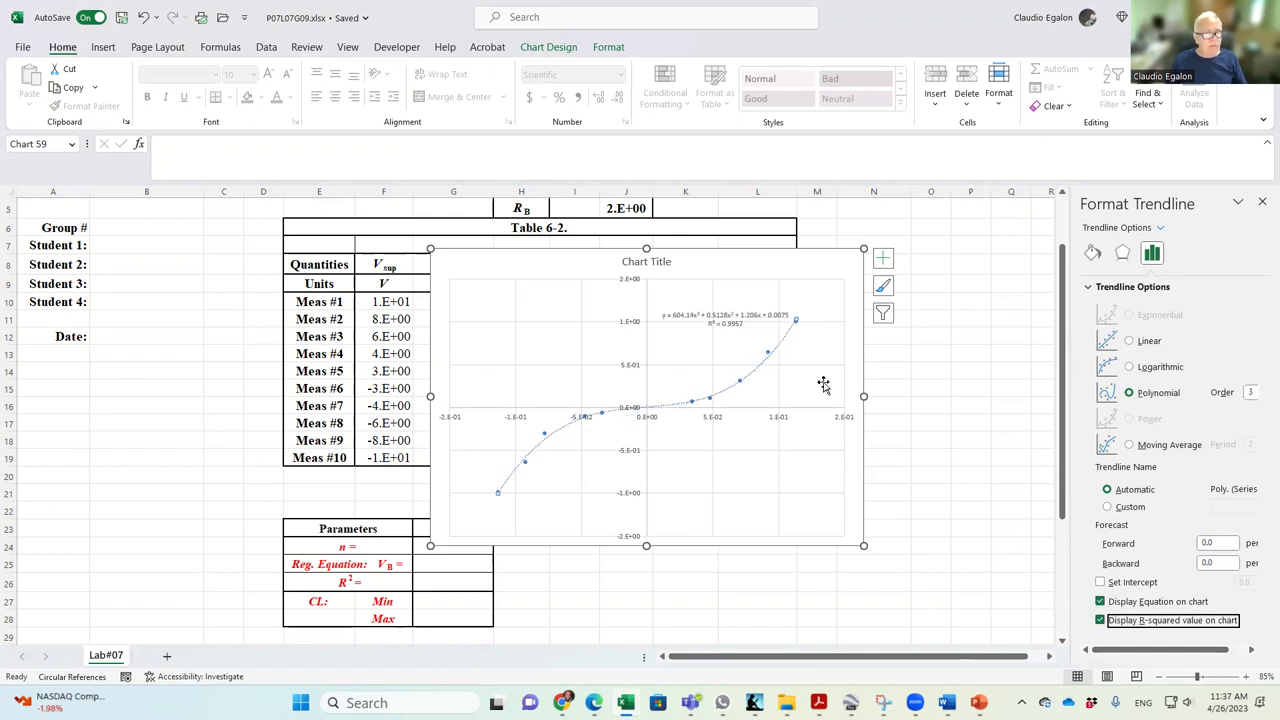
Add a linear trendline to the same series with its equation and R-squared value displayed, and place its label in the plot's upper-left corner.
click(718, 322)
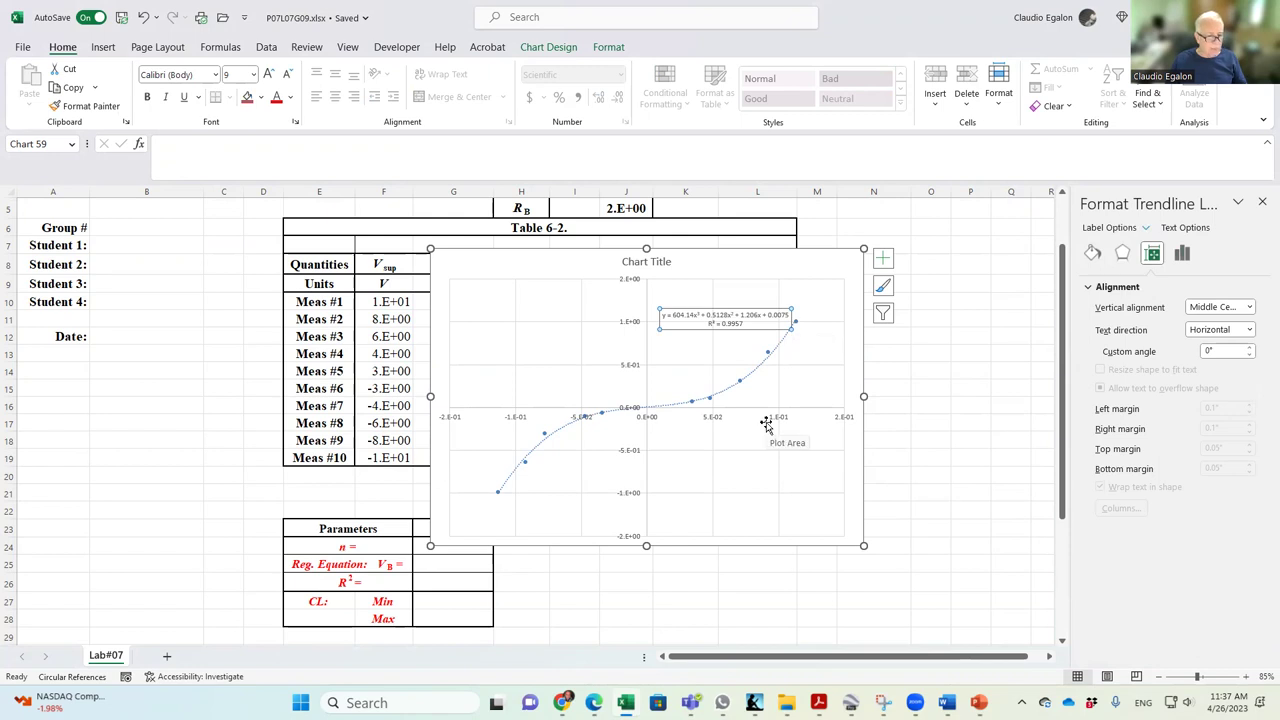
ctrl+scroll(770, 425, up, 3)
click(900, 520)
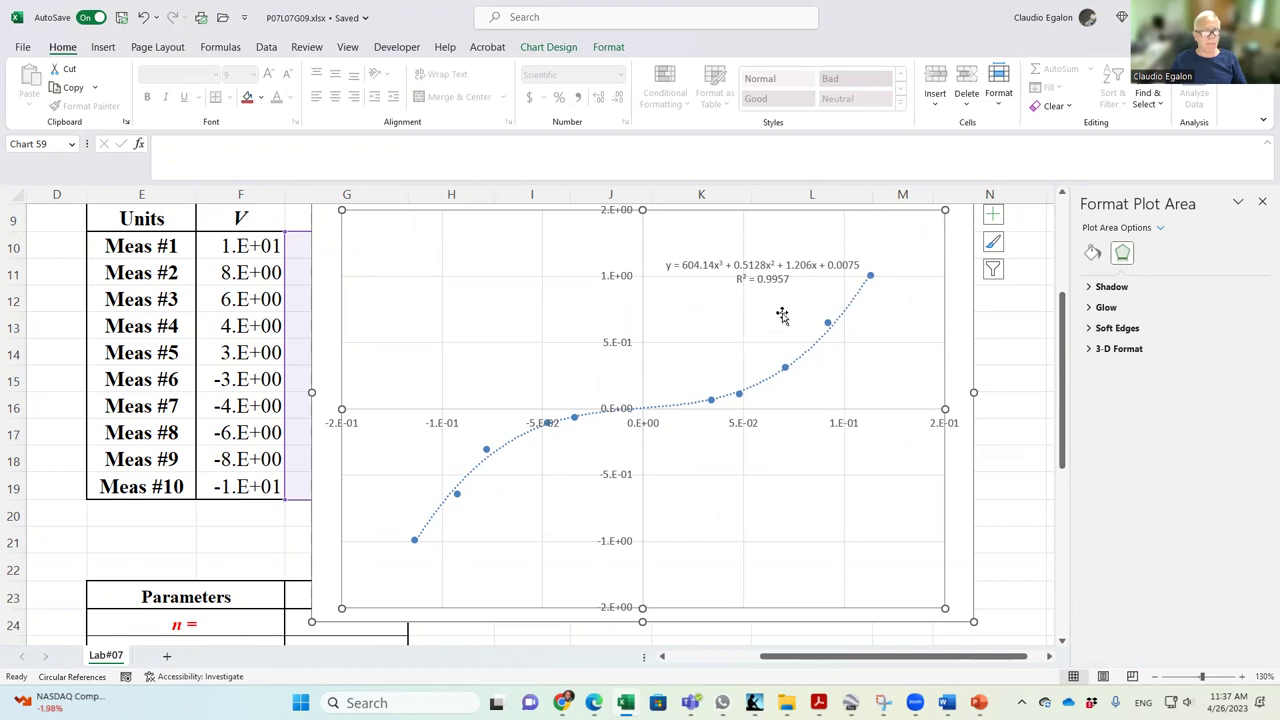
click(805, 360)
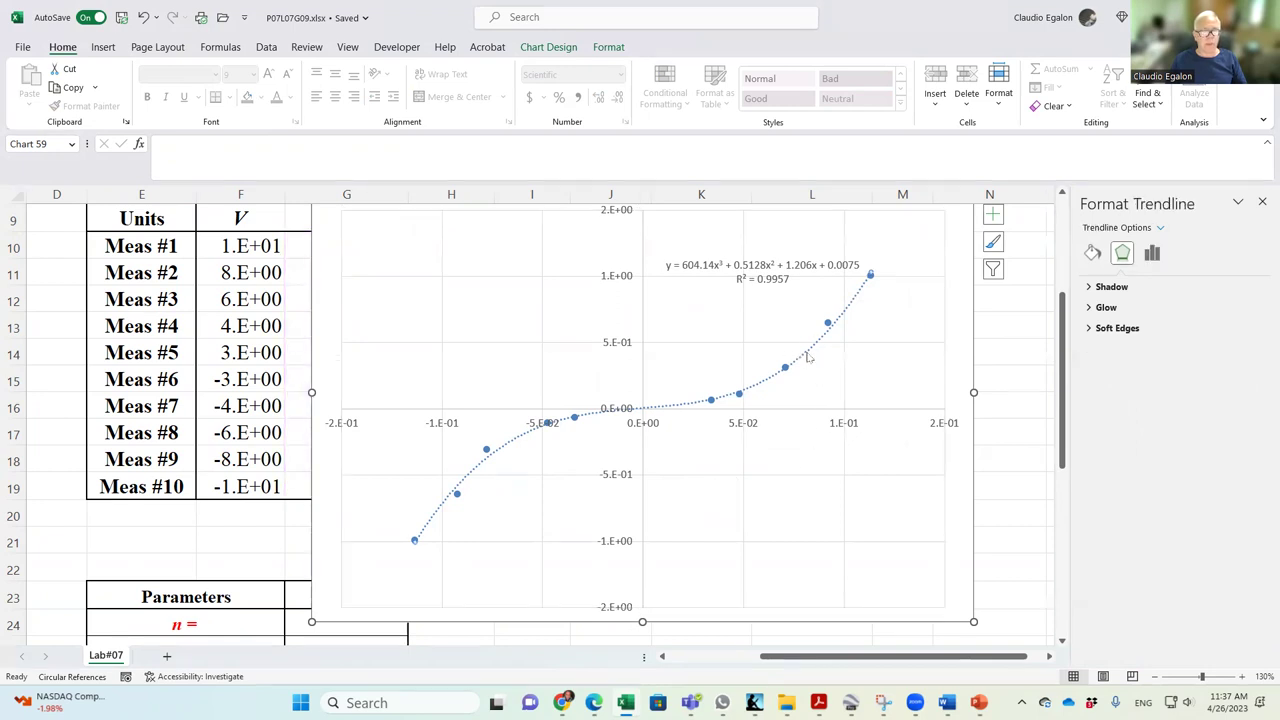
click(828, 322)
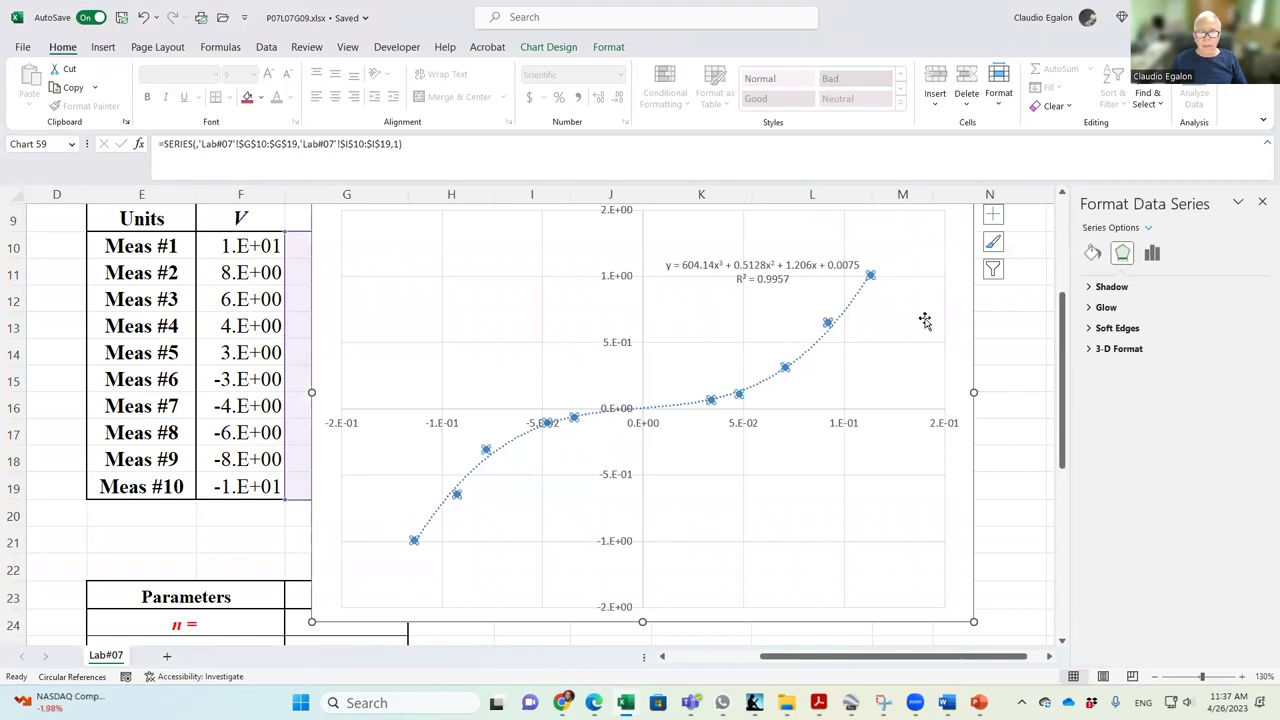
right_click(836, 328)
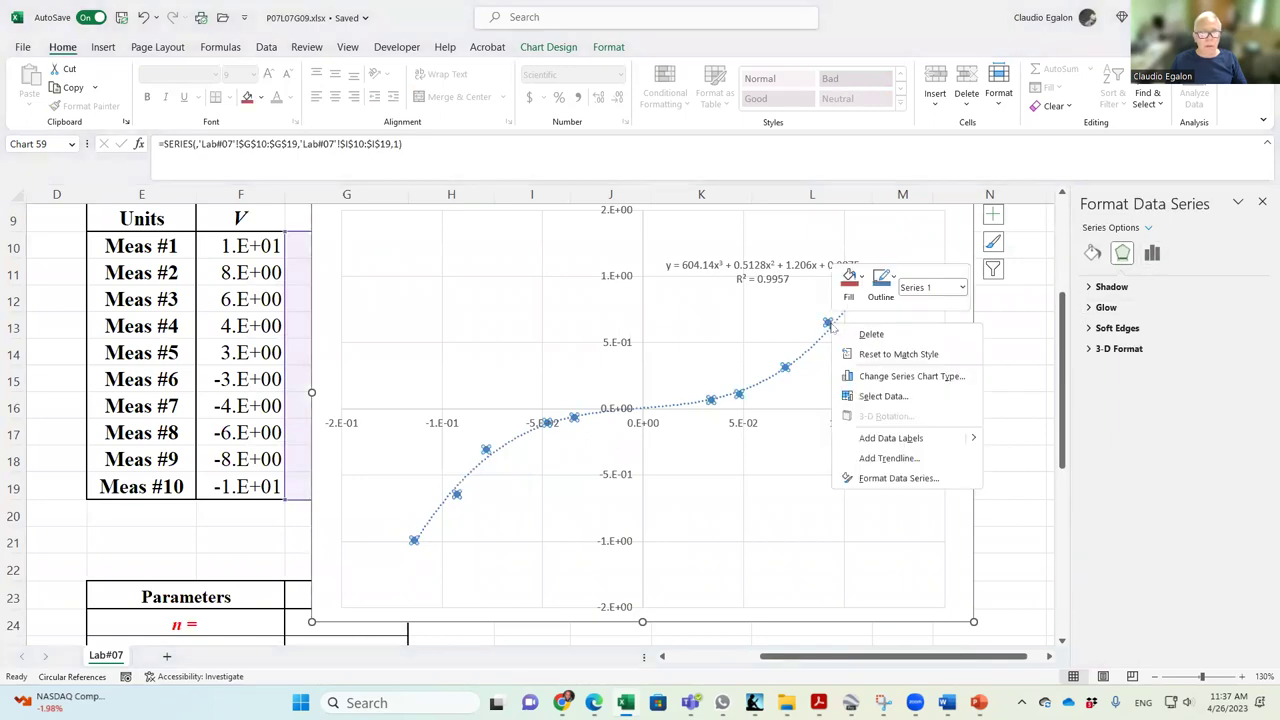
click(888, 458)
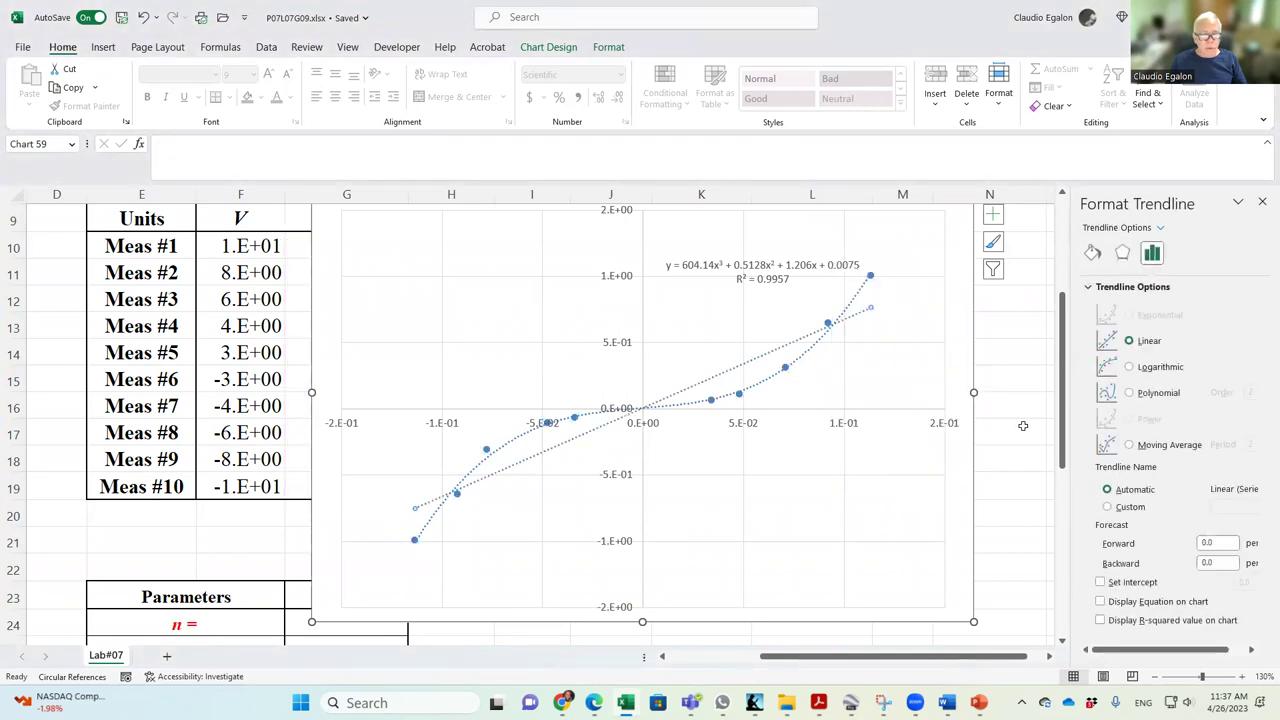
click(1100, 601)
click(1100, 620)
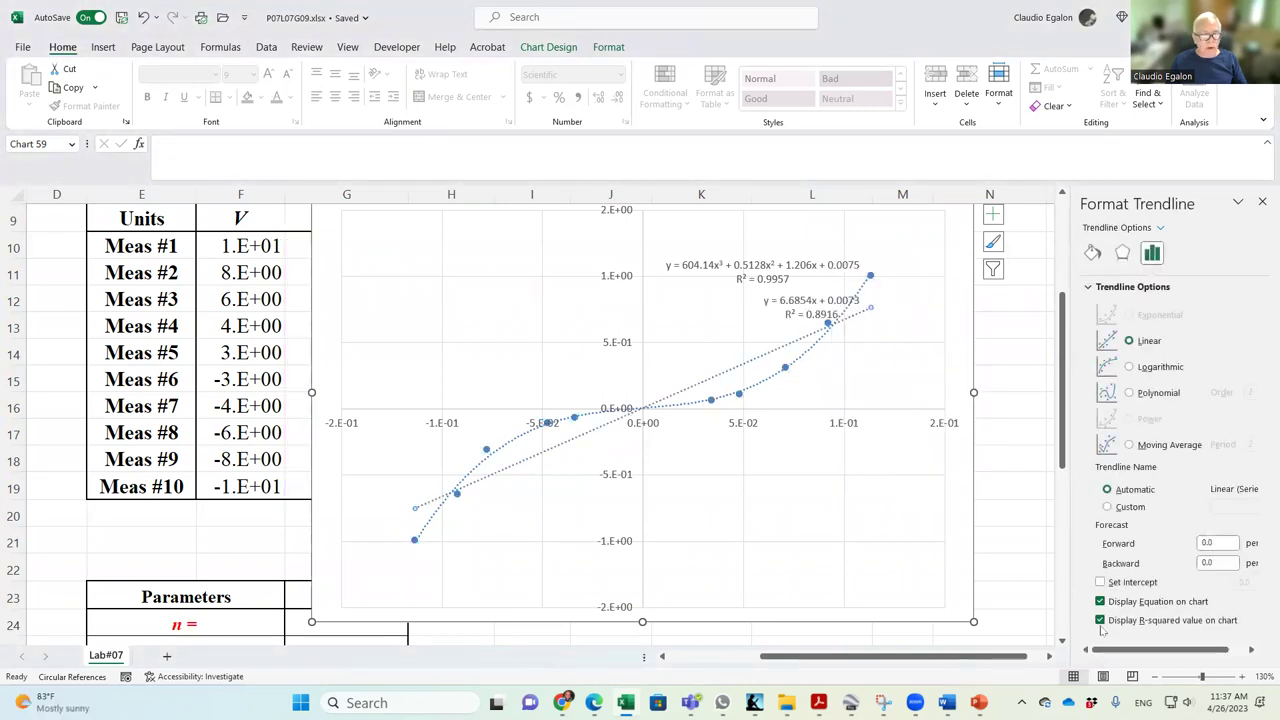
click(806, 314)
drag(806, 314, 418, 238)
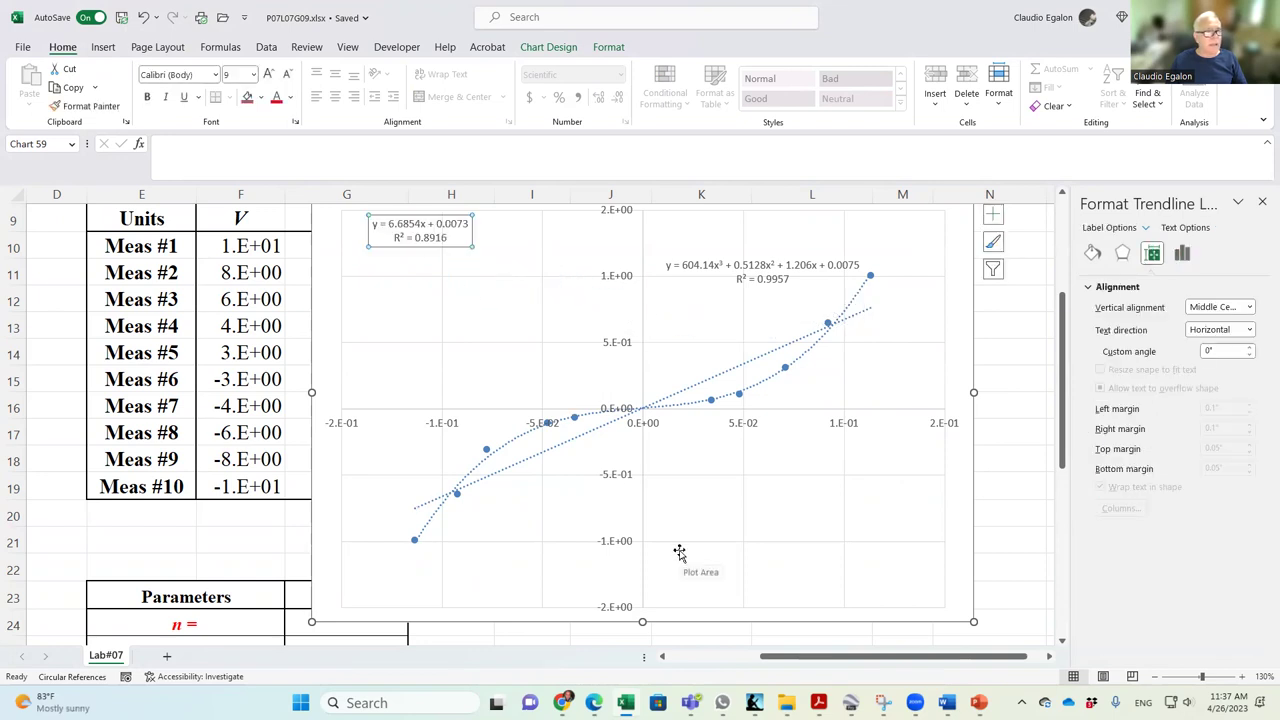
Add a polynomial trendline of order 2 with its equation and R-squared value, placing its label beneath the linear one in the plot's upper-left area.
click(787, 371)
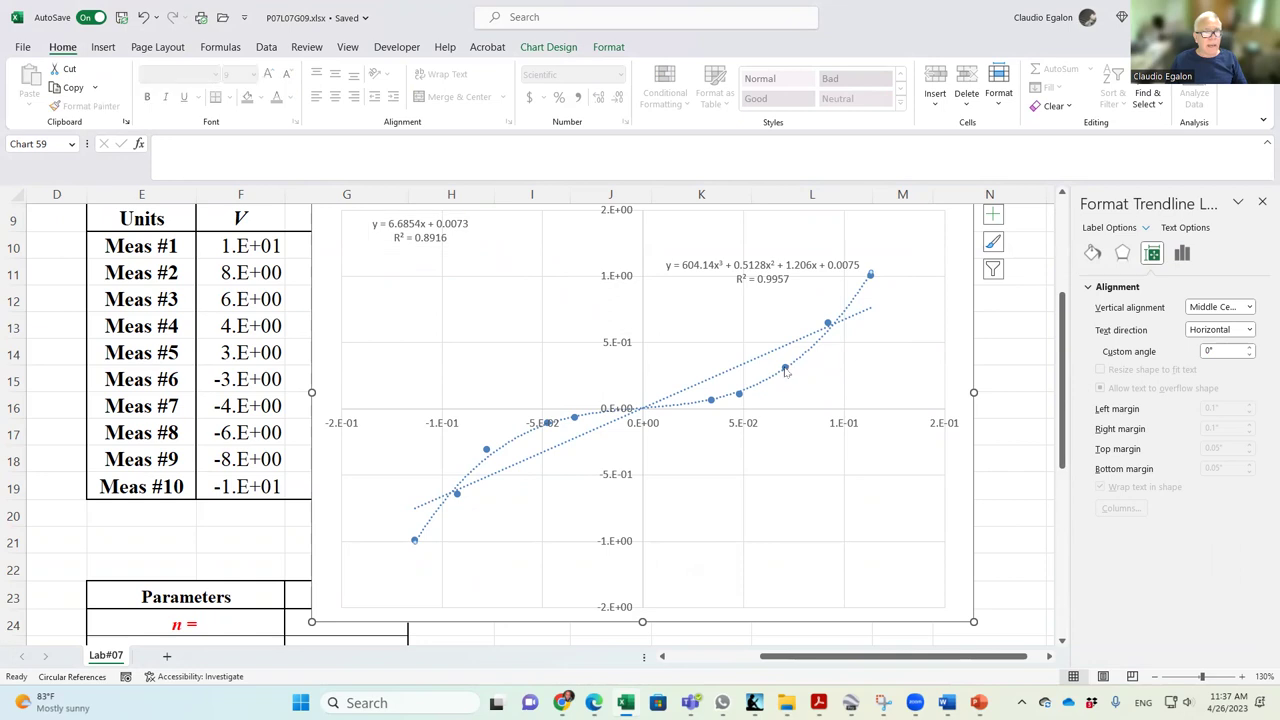
click(456, 494)
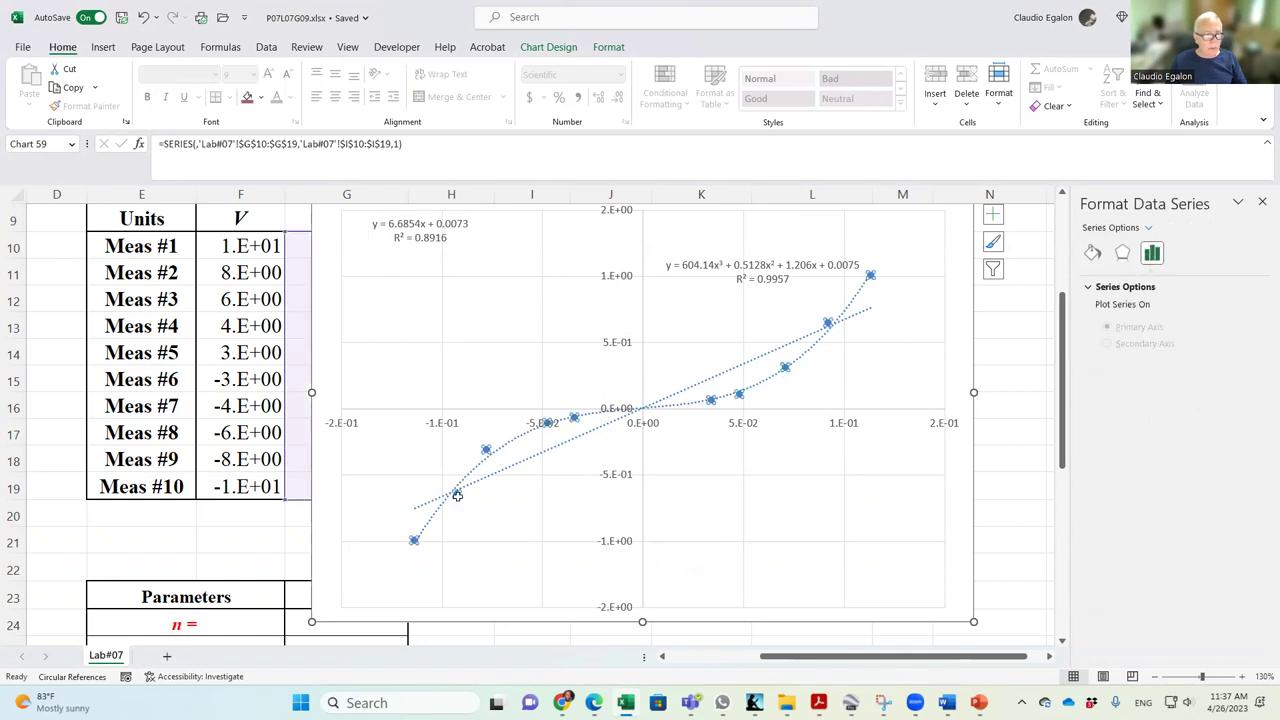
right_click(457, 495)
click(535, 632)
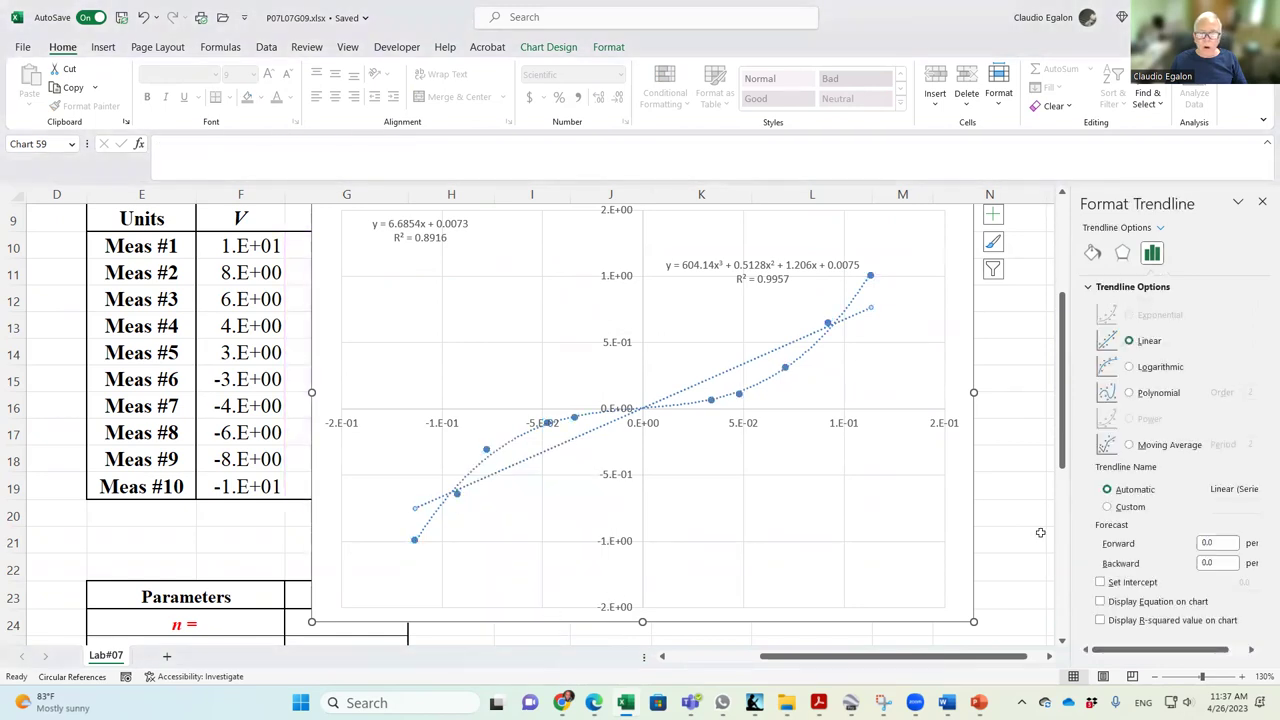
click(1129, 393)
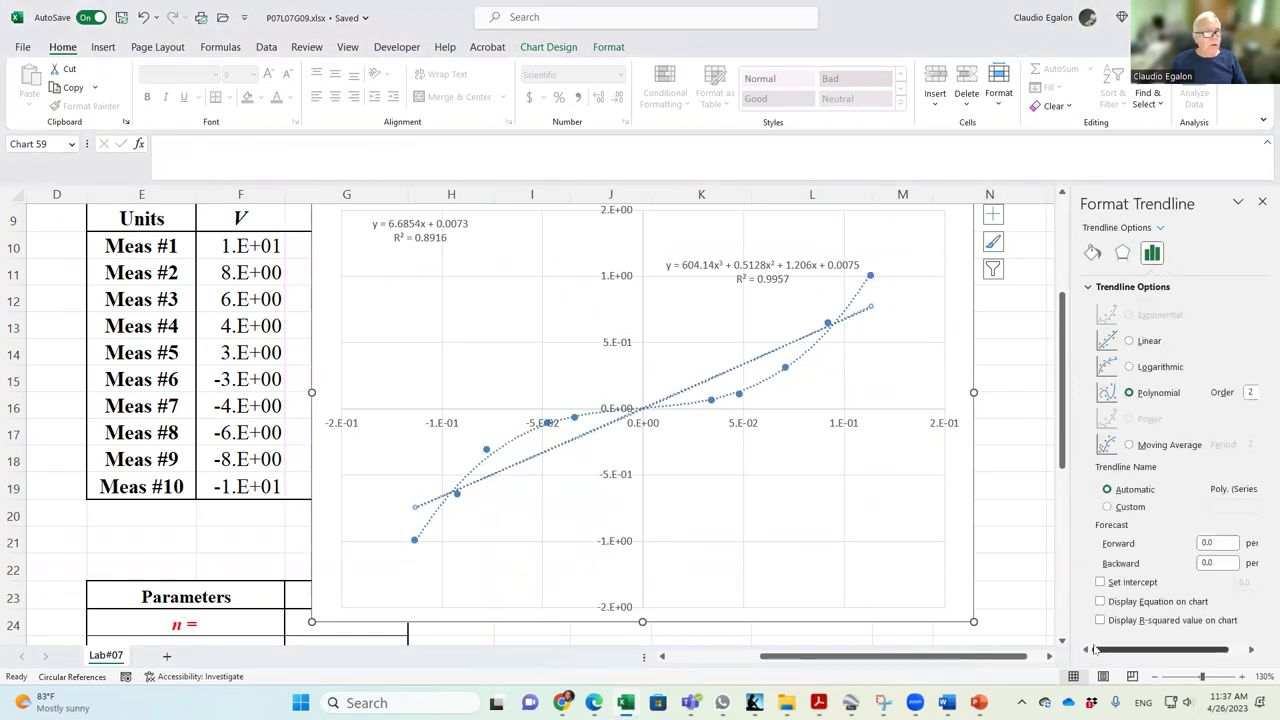
click(1100, 601)
click(1100, 620)
drag(821, 310, 460, 275)
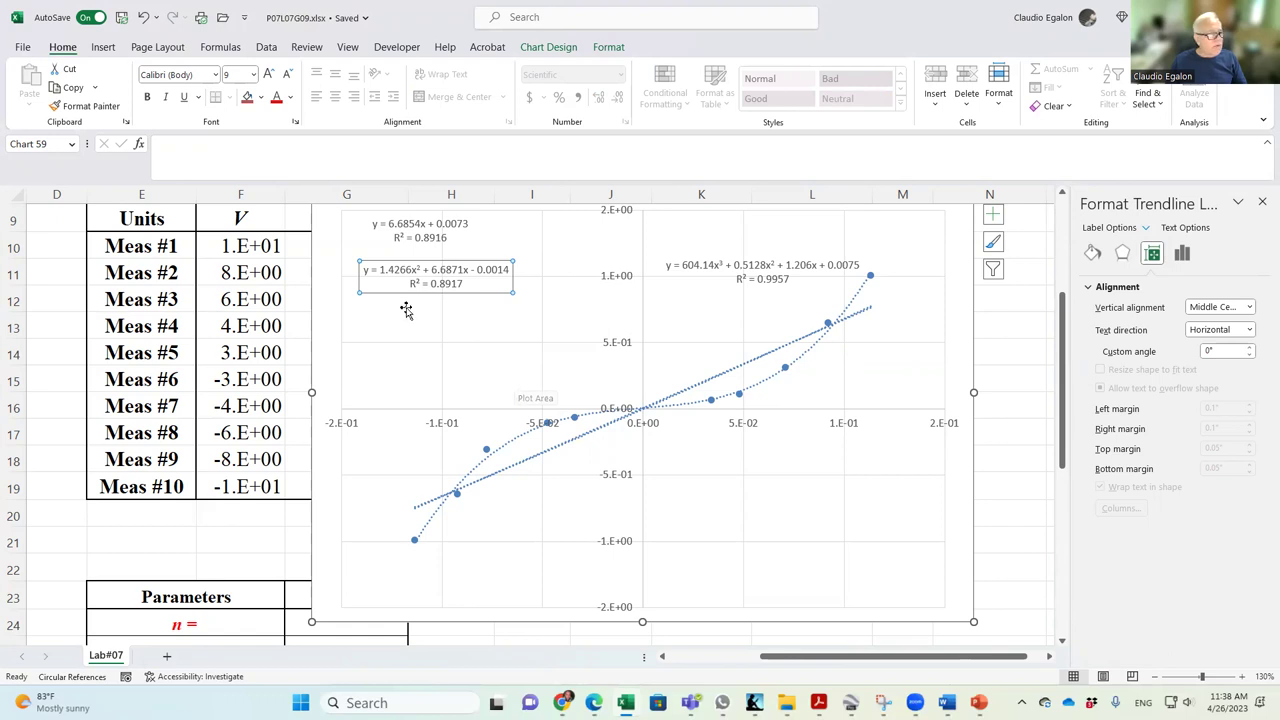
drag(373, 270, 510, 285)
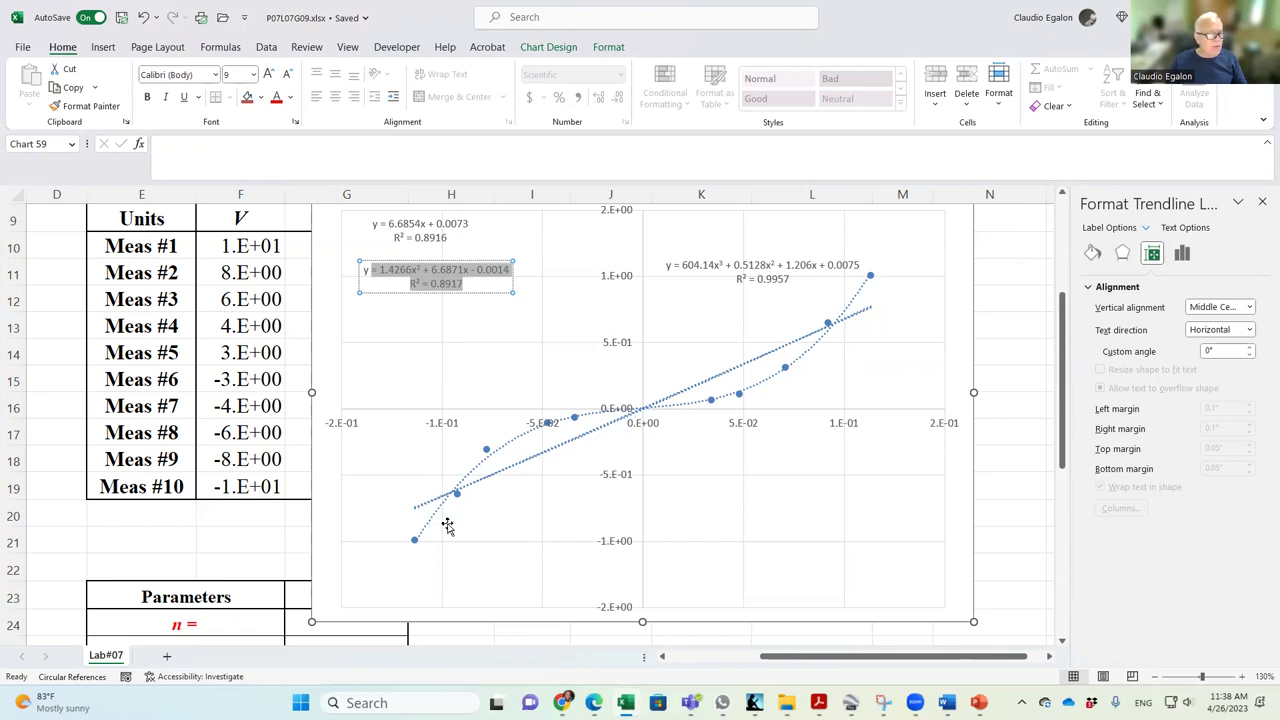
click(506, 352)
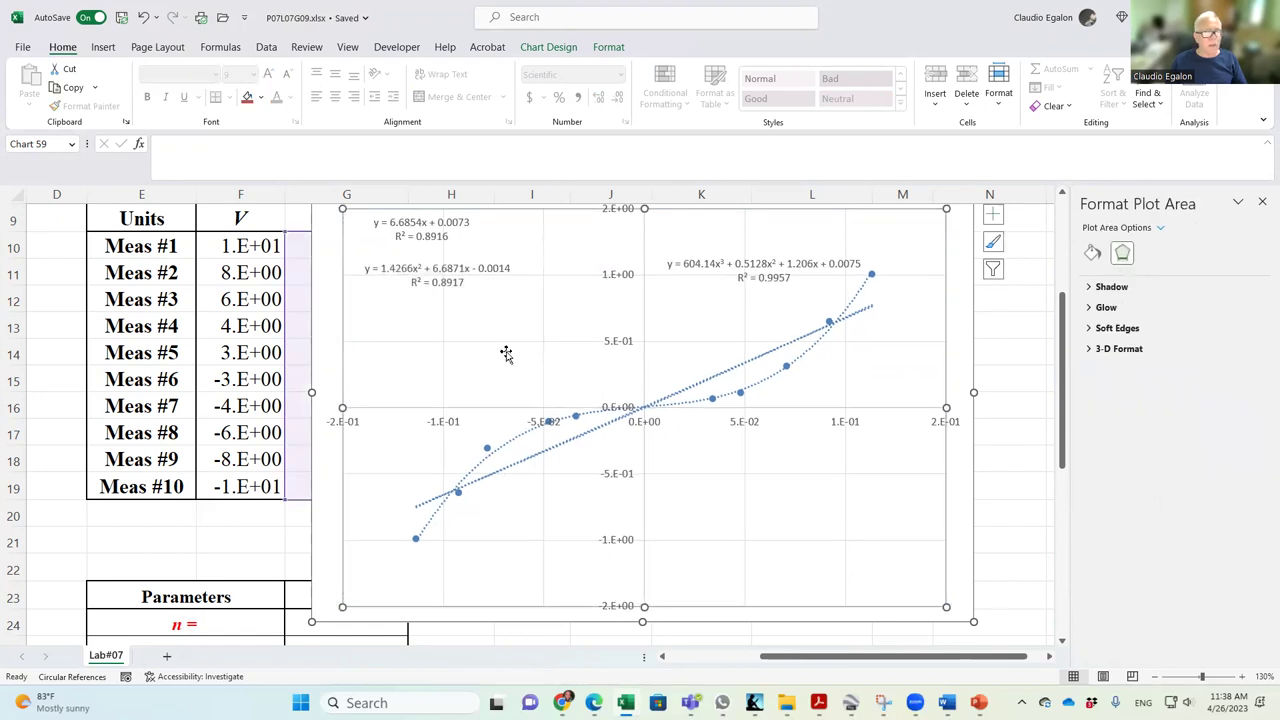
Add a polynomial trendline of order 4 with its equation and R-squared value, and place its label in the plot's lower-right corner.
click(776, 290)
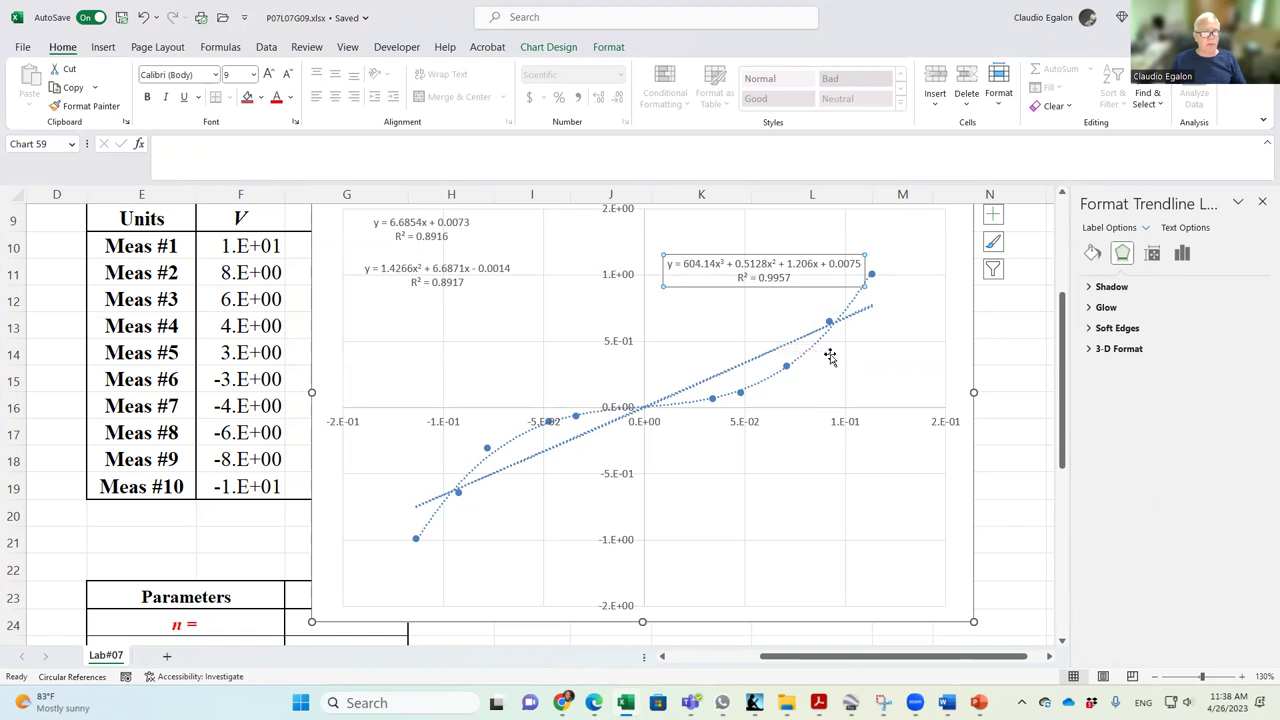
click(741, 393)
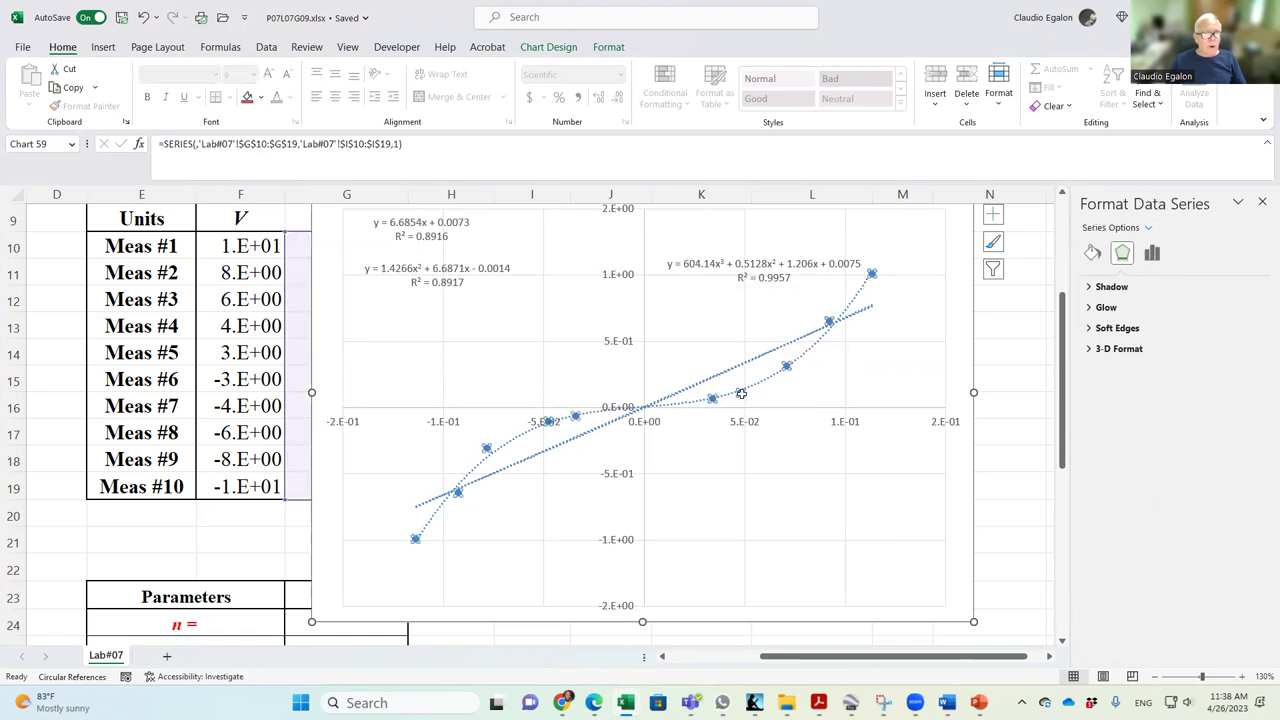
right_click(741, 393)
click(790, 528)
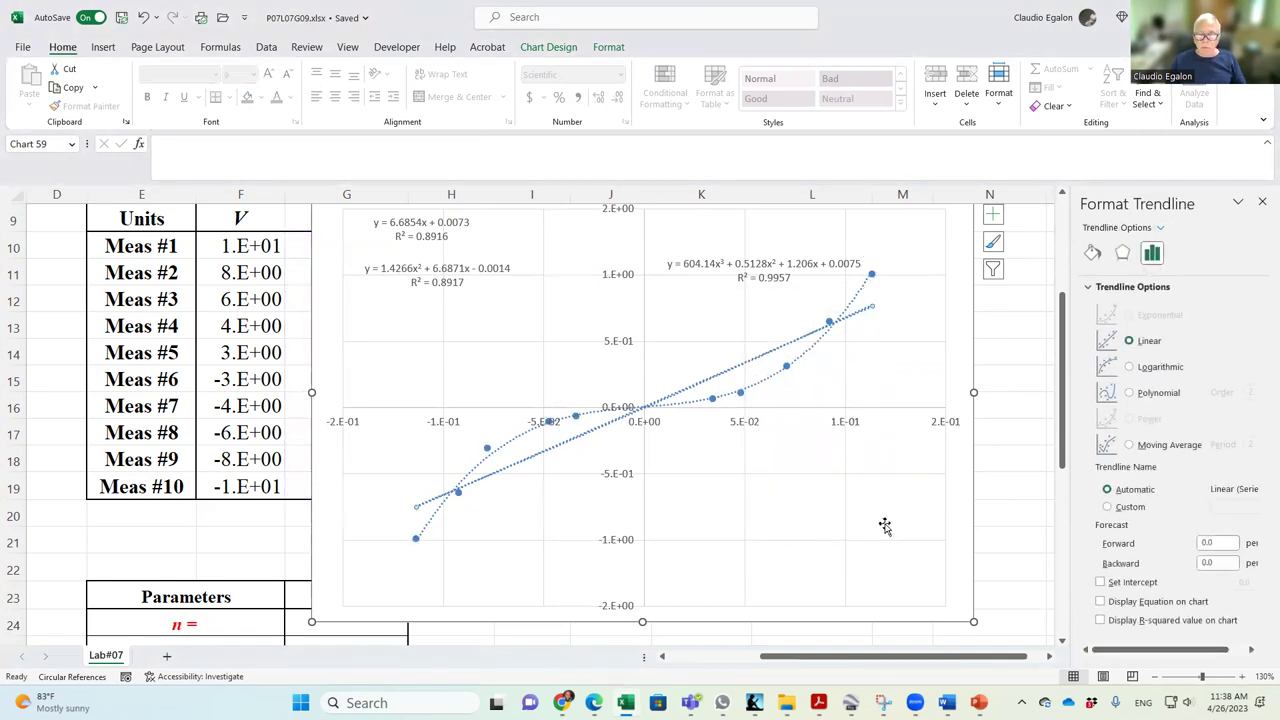
click(1129, 393)
click(1249, 394)
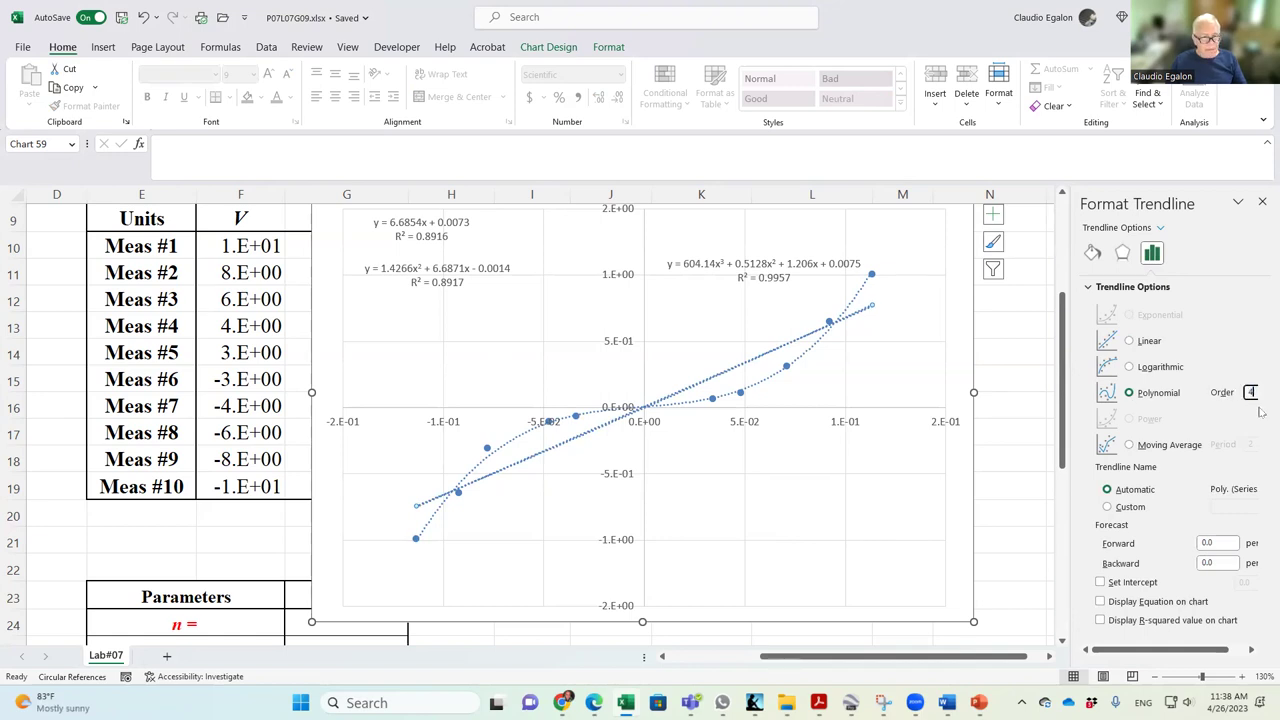
click(1100, 601)
click(1100, 620)
drag(772, 263, 877, 553)
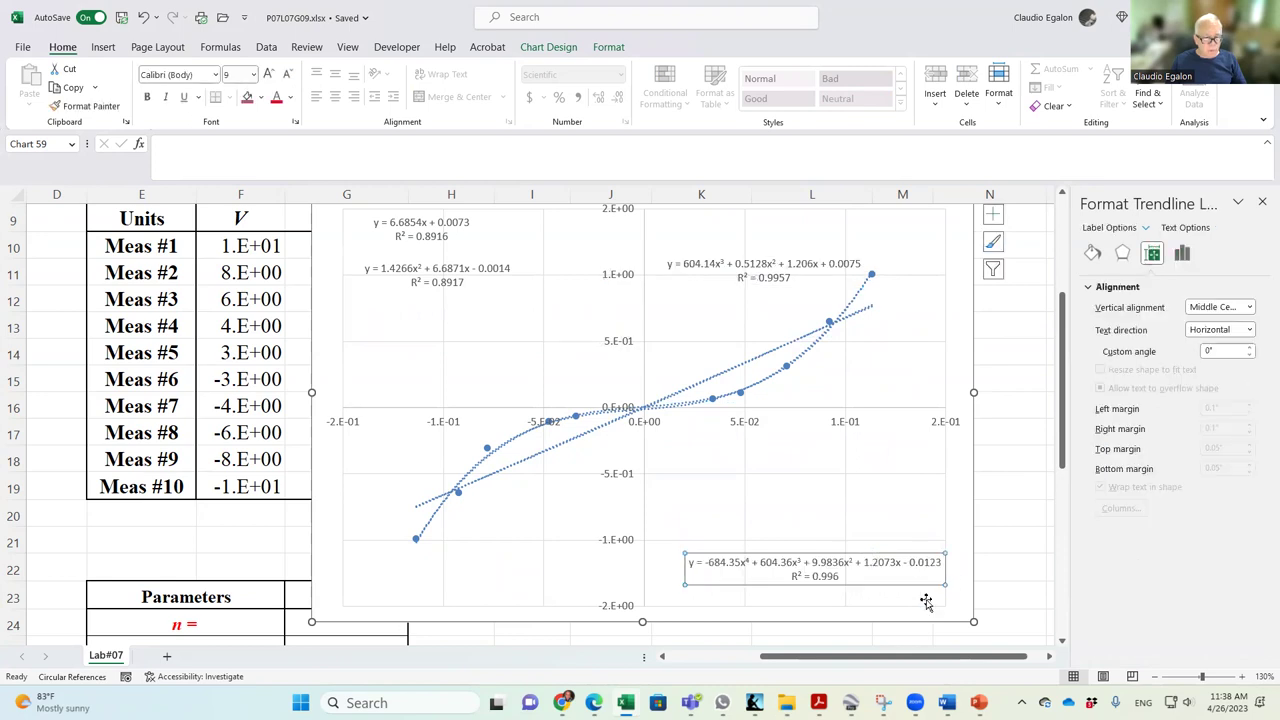
Stack the third-order, second-order and linear equation labels above the fourth-order label in the plot's lower-right area.
click(790, 285)
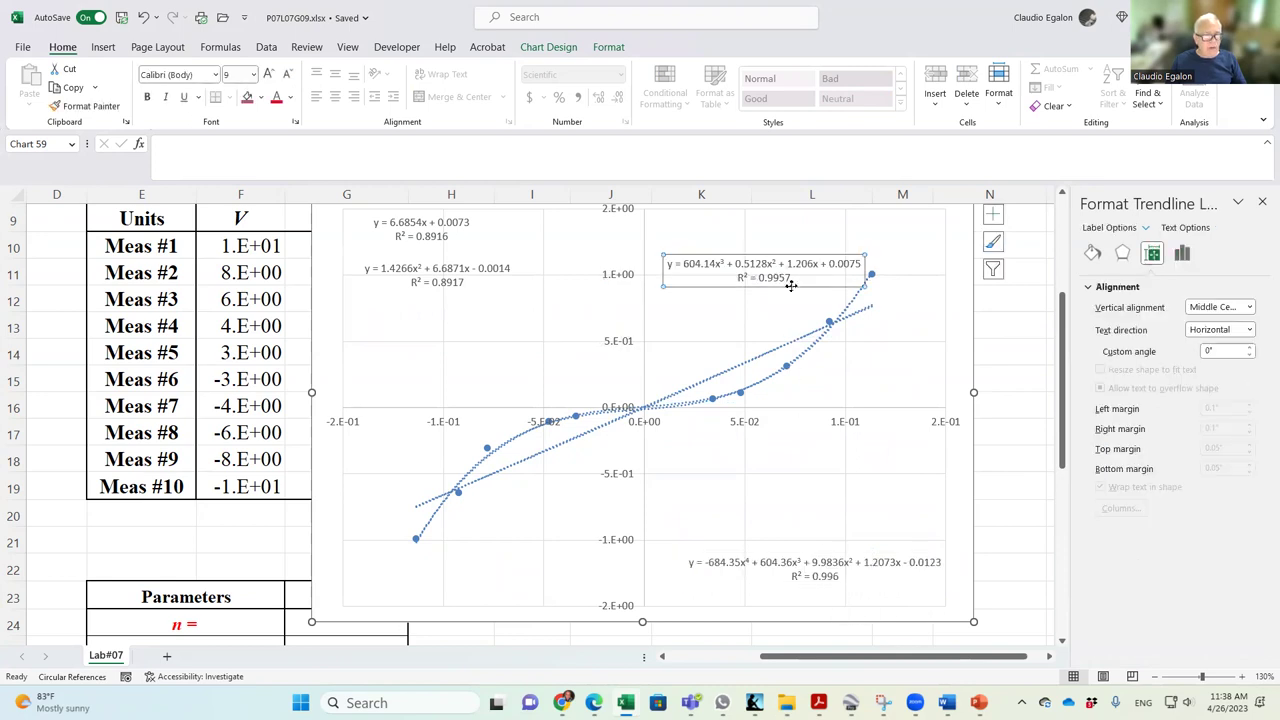
drag(794, 286, 837, 537)
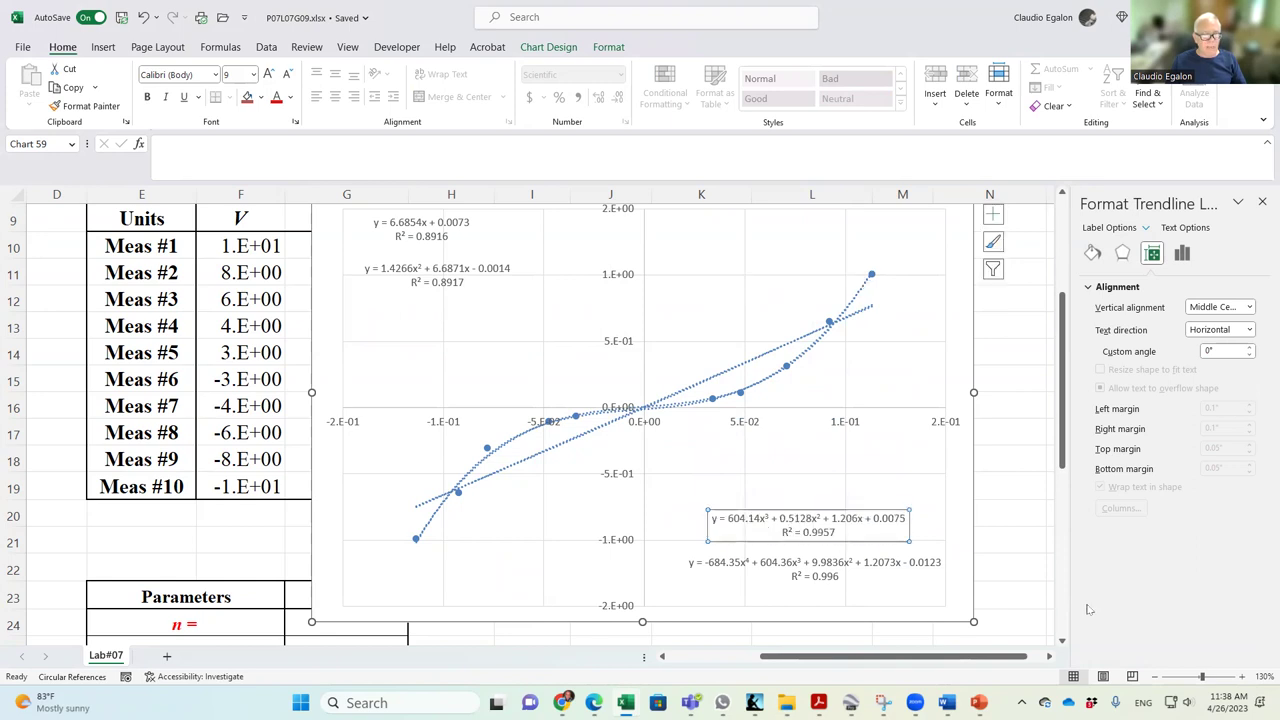
click(447, 280)
drag(500, 285, 846, 498)
click(440, 240)
drag(443, 244, 827, 453)
Shift the four stacked equation labels lower and space them evenly, clear of the horizontal axis labels.
click(824, 567)
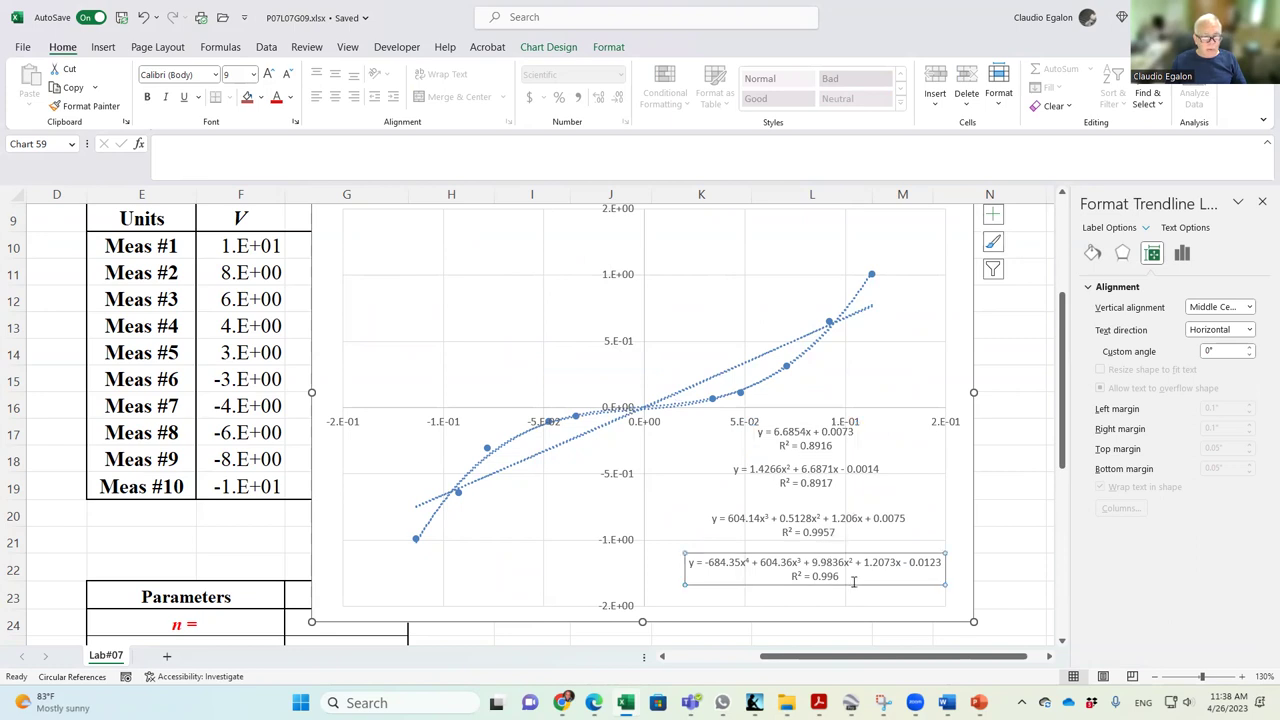
drag(853, 590, 851, 604)
click(830, 535)
drag(833, 541, 834, 566)
click(810, 478)
drag(818, 493, 820, 532)
click(820, 440)
drag(820, 453, 823, 492)
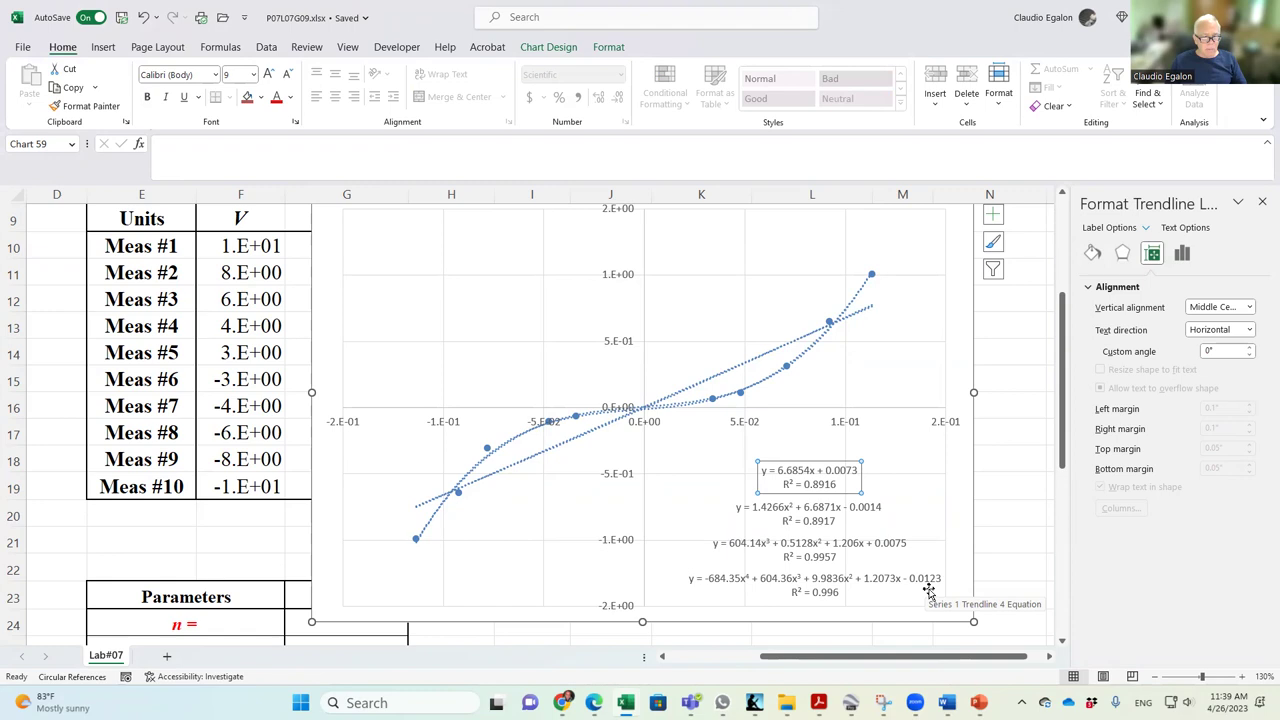
Examine the coefficients of the third-order and fourth-order equations by highlighting their terms, and deselect the chart.
click(800, 545)
double_click(800, 543)
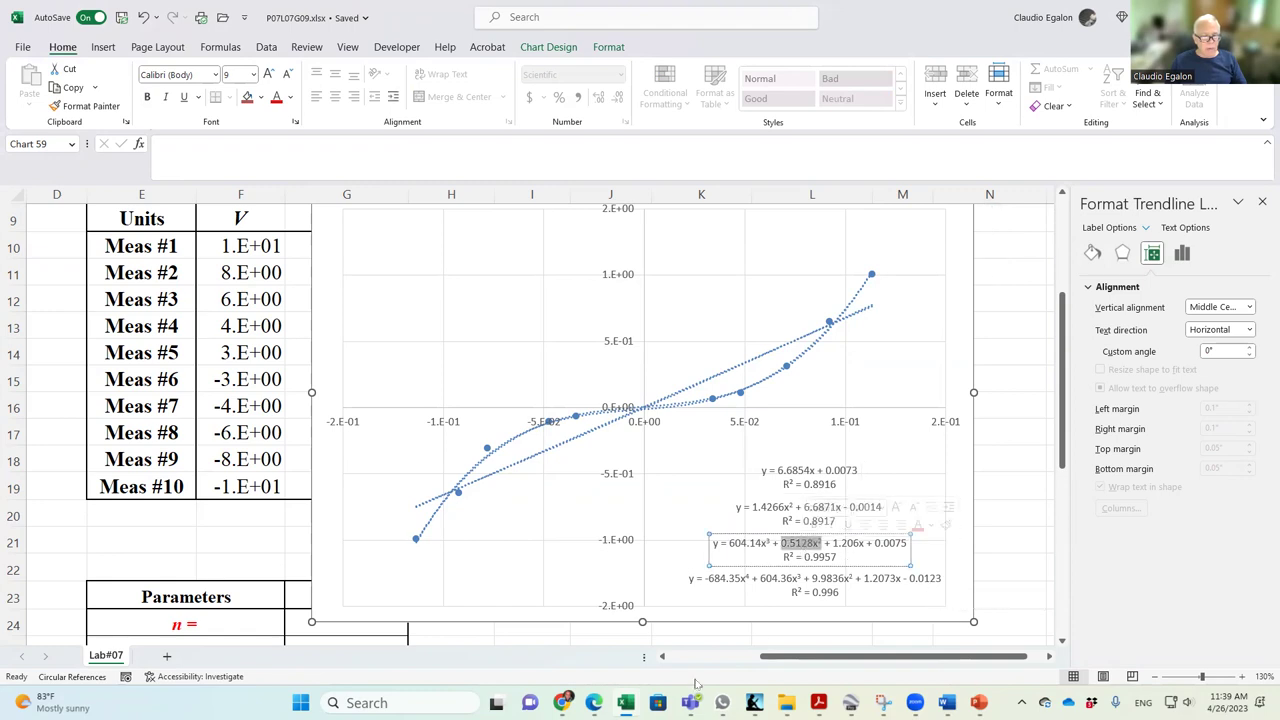
mouse_move(679, 693)
click(826, 595)
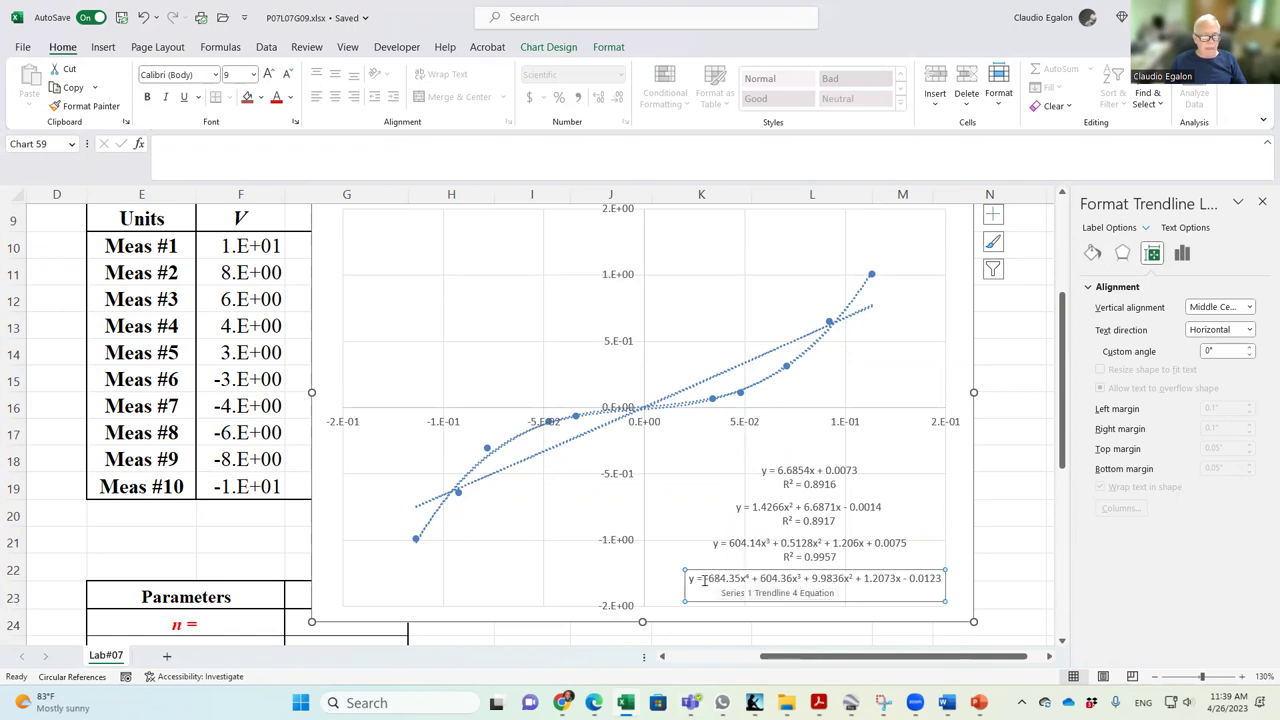
drag(706, 580, 924, 578)
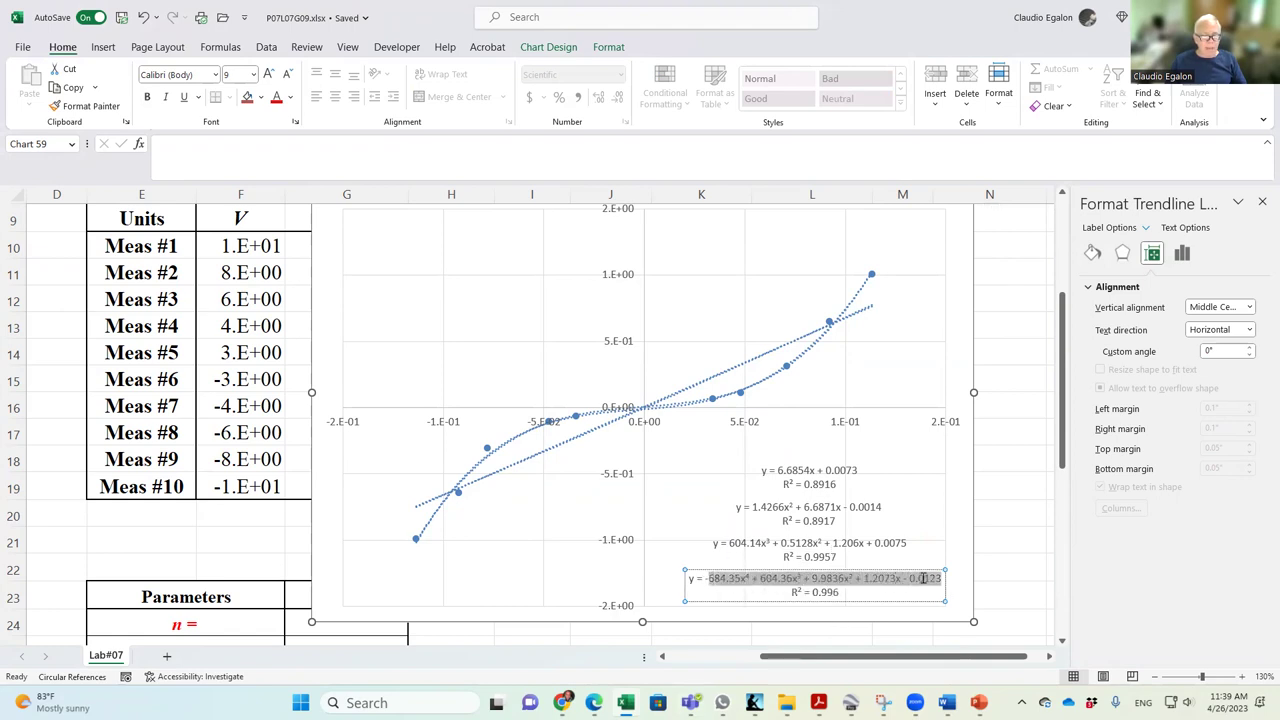
click(843, 578)
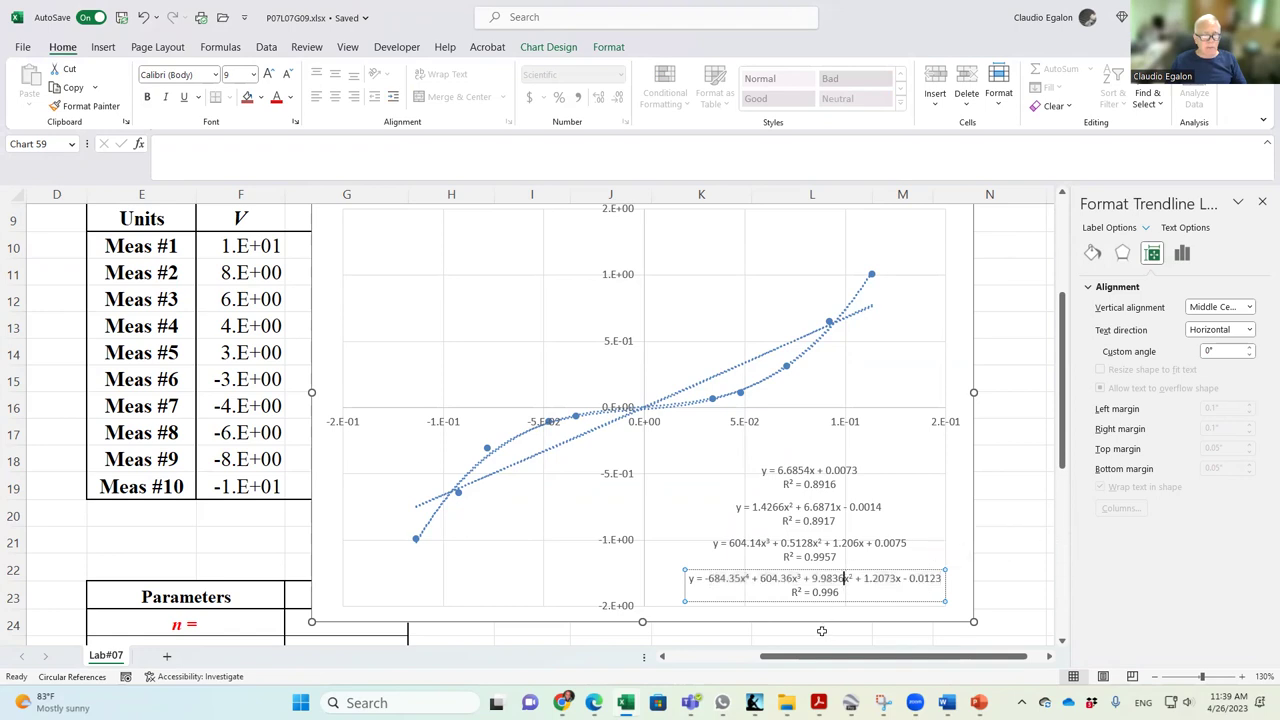
click(987, 537)
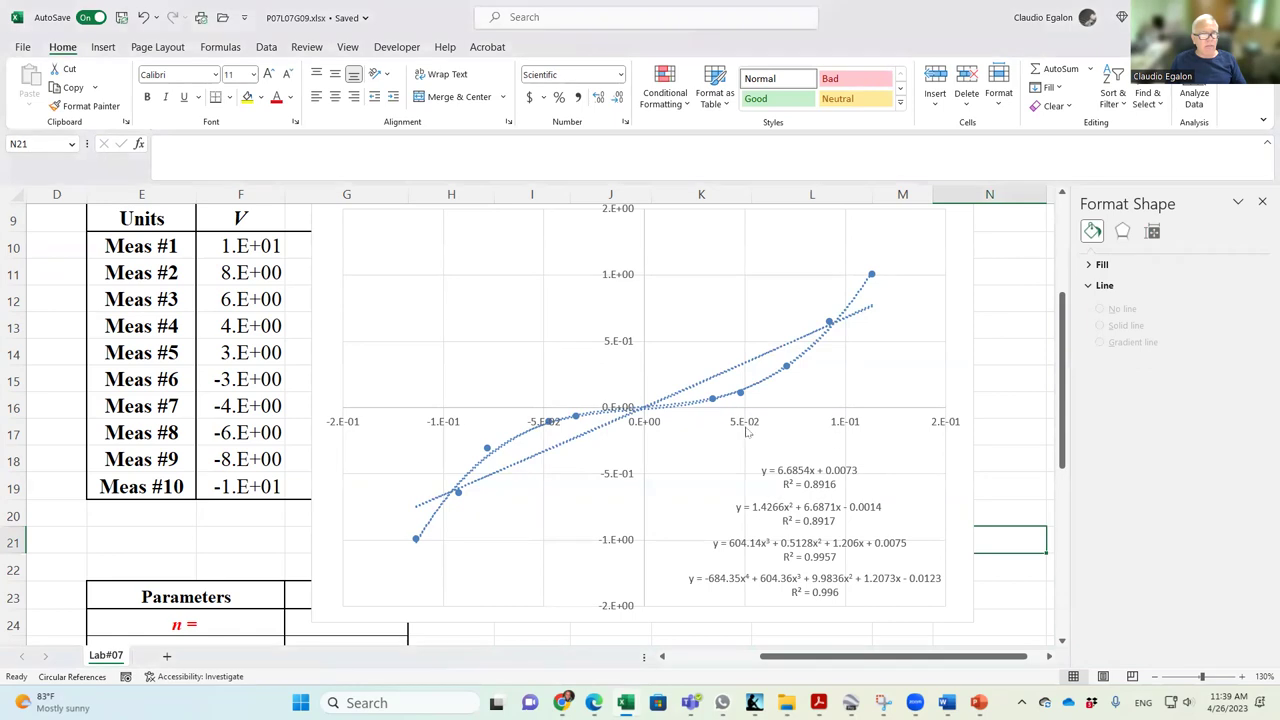
Change the number format of the chart's horizontal axis labels to the Number category.
click(745, 423)
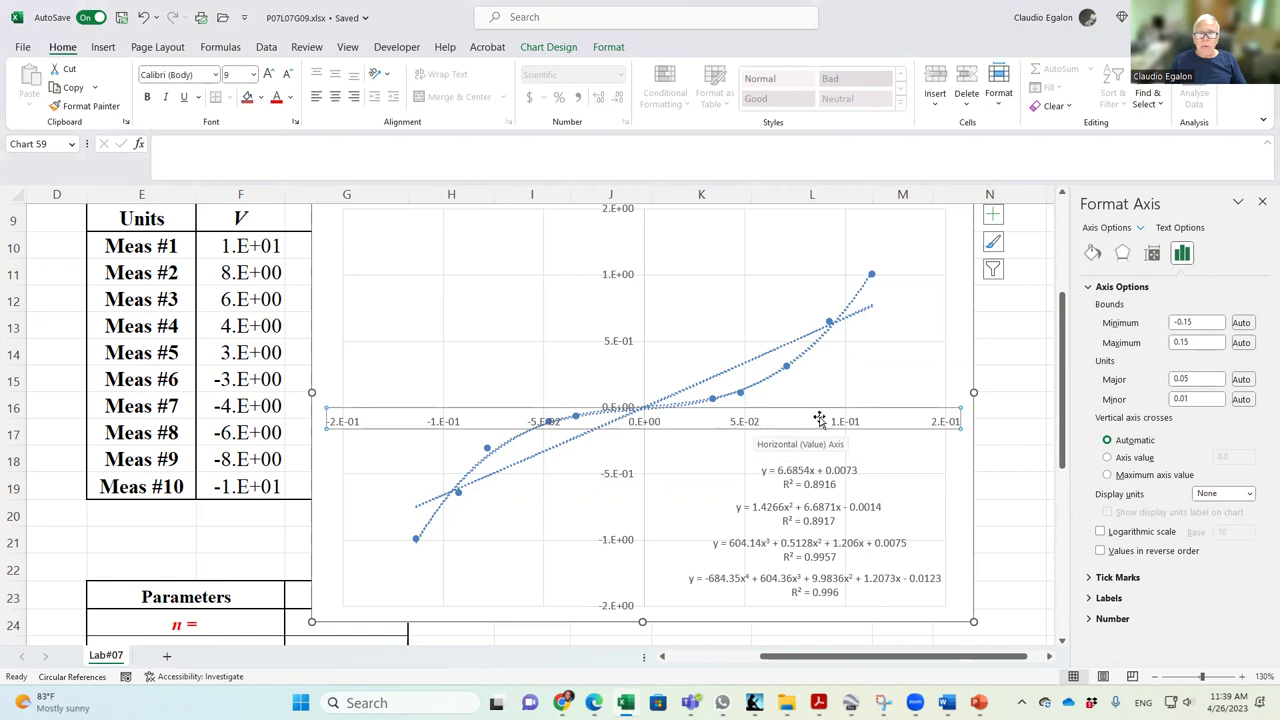
click(850, 424)
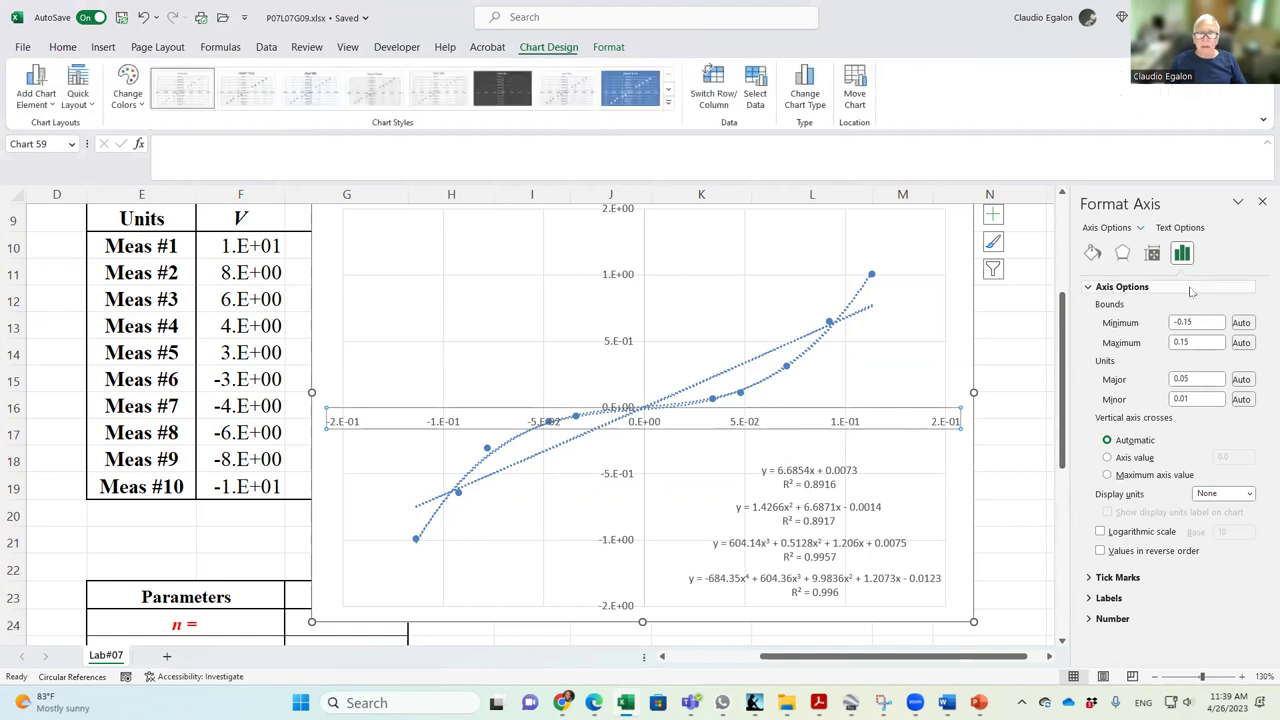
click(1152, 254)
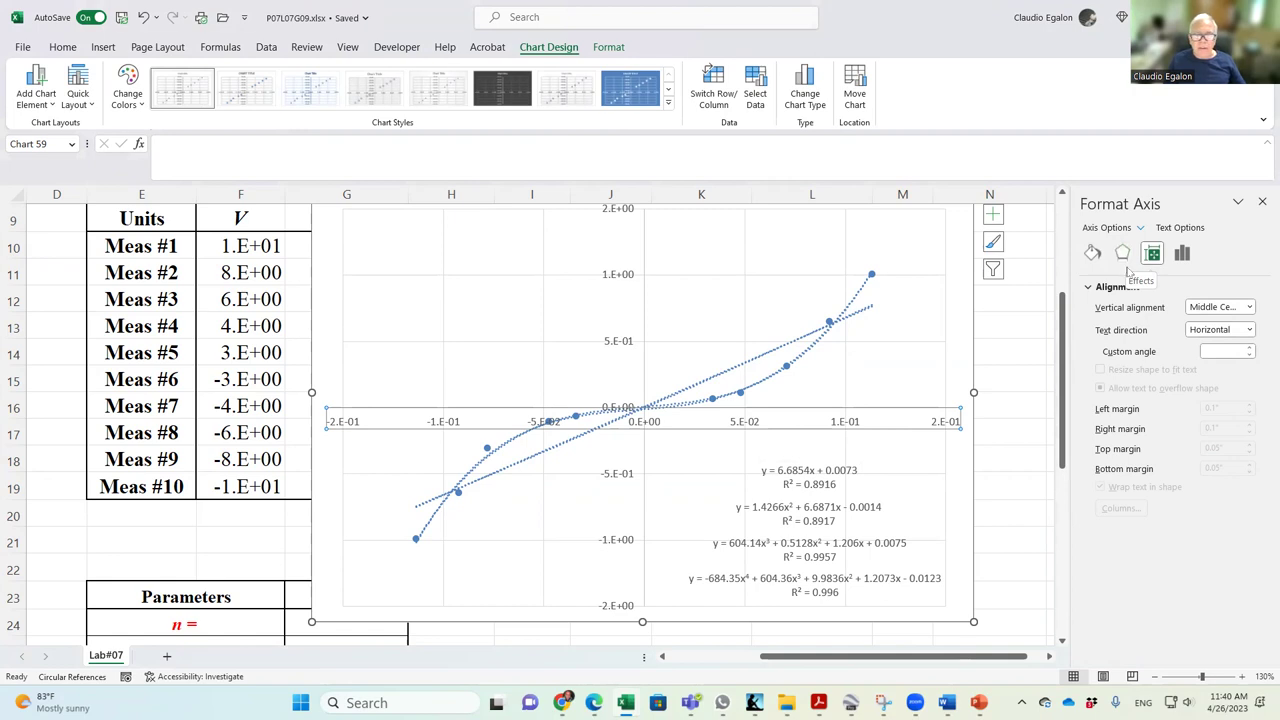
click(1182, 254)
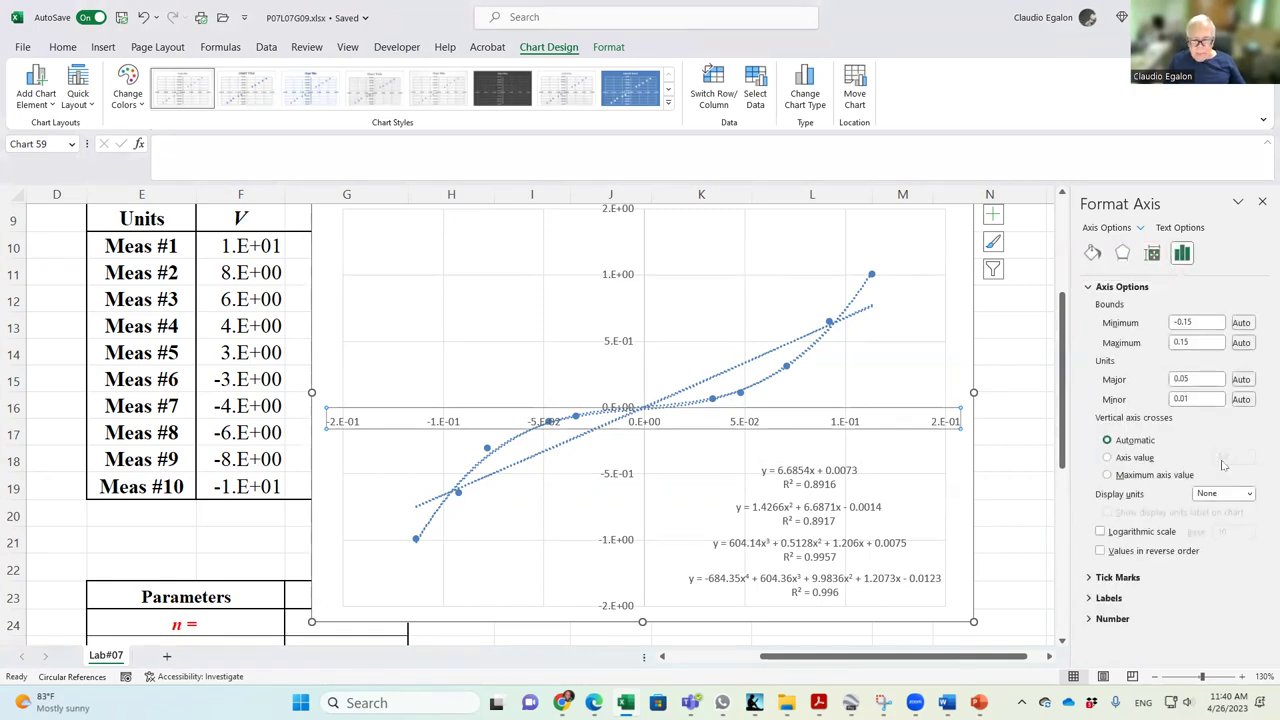
click(1105, 619)
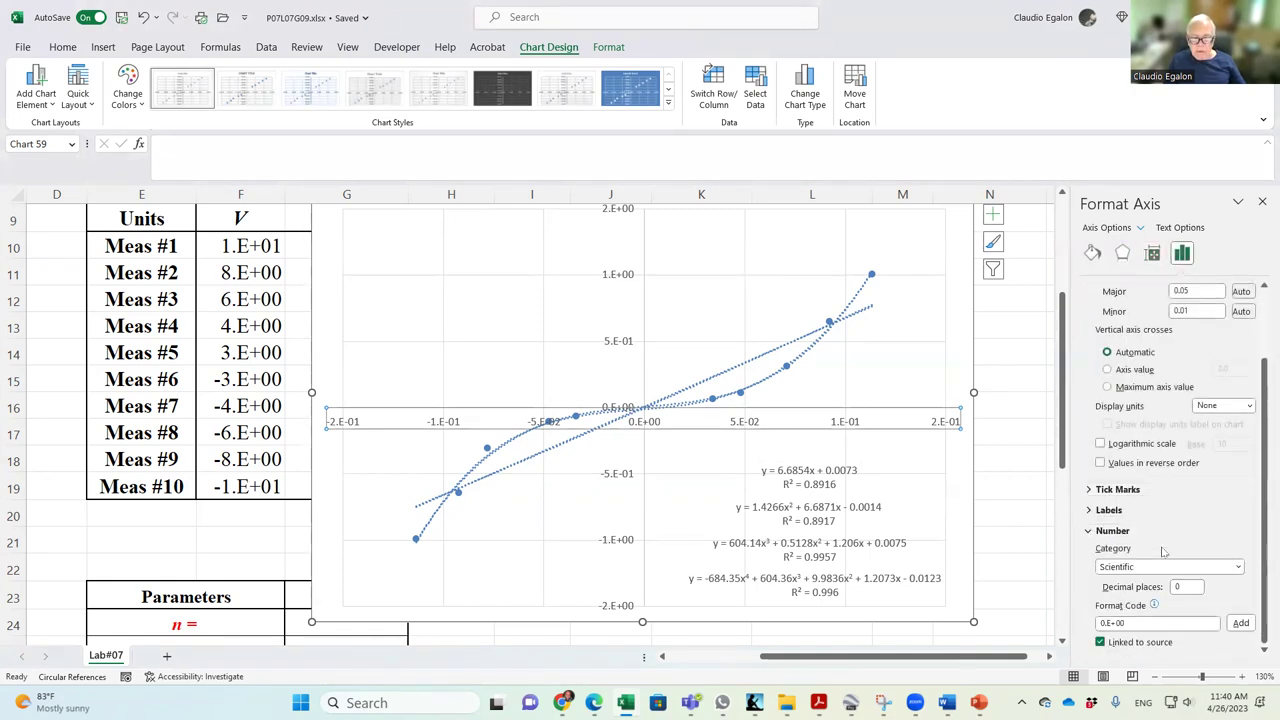
click(1238, 567)
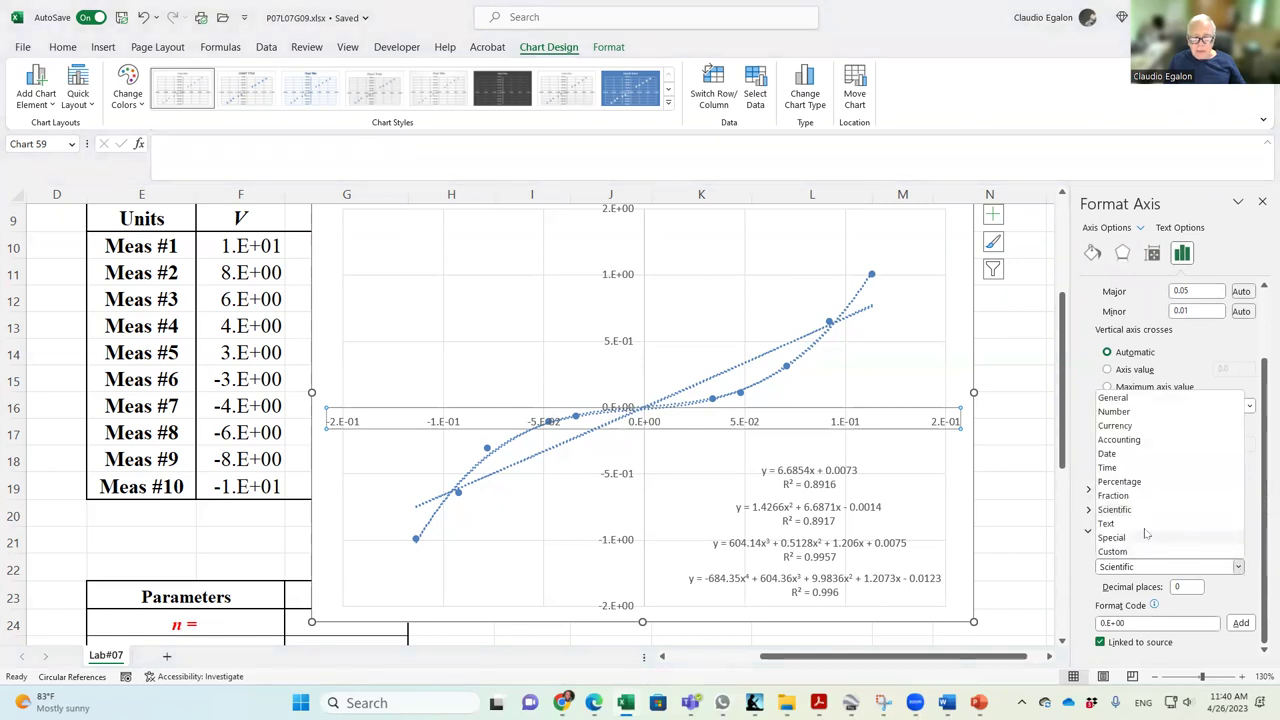
click(1120, 412)
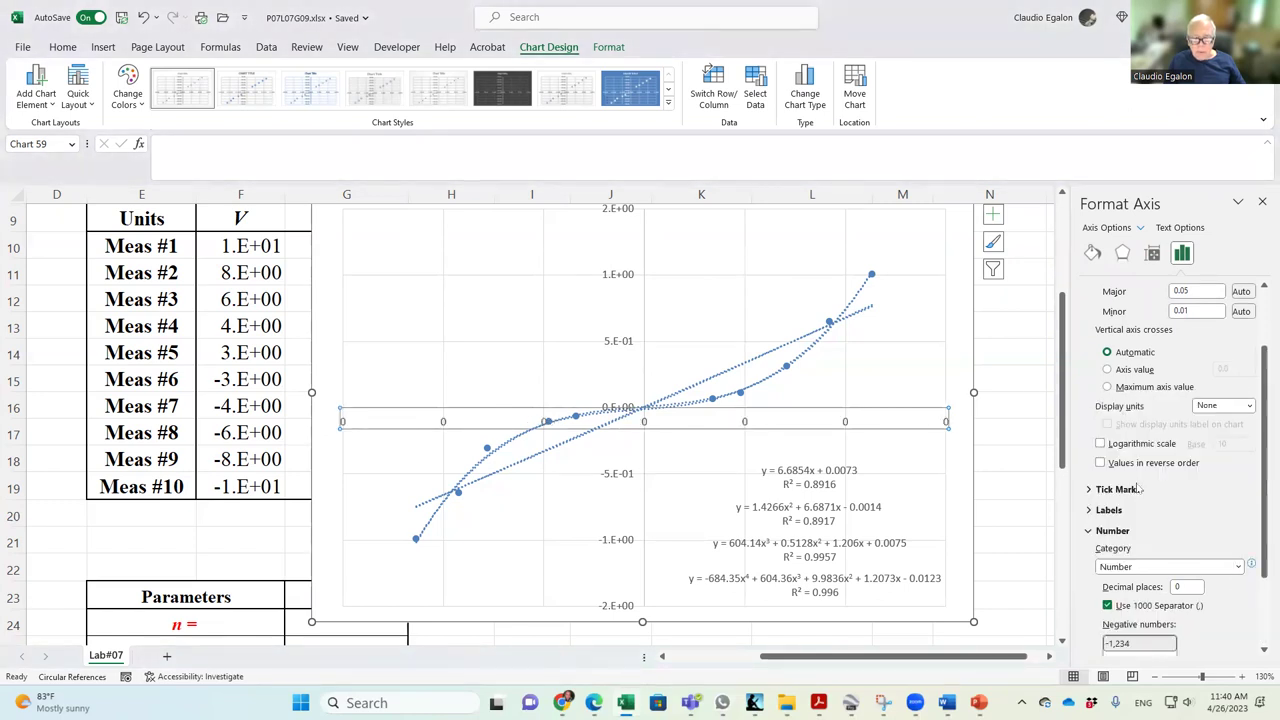
Try 1 decimal place on the horizontal axis labels and settle on 2 decimal places.
double_click(1190, 588)
text(1)
key(Tab)
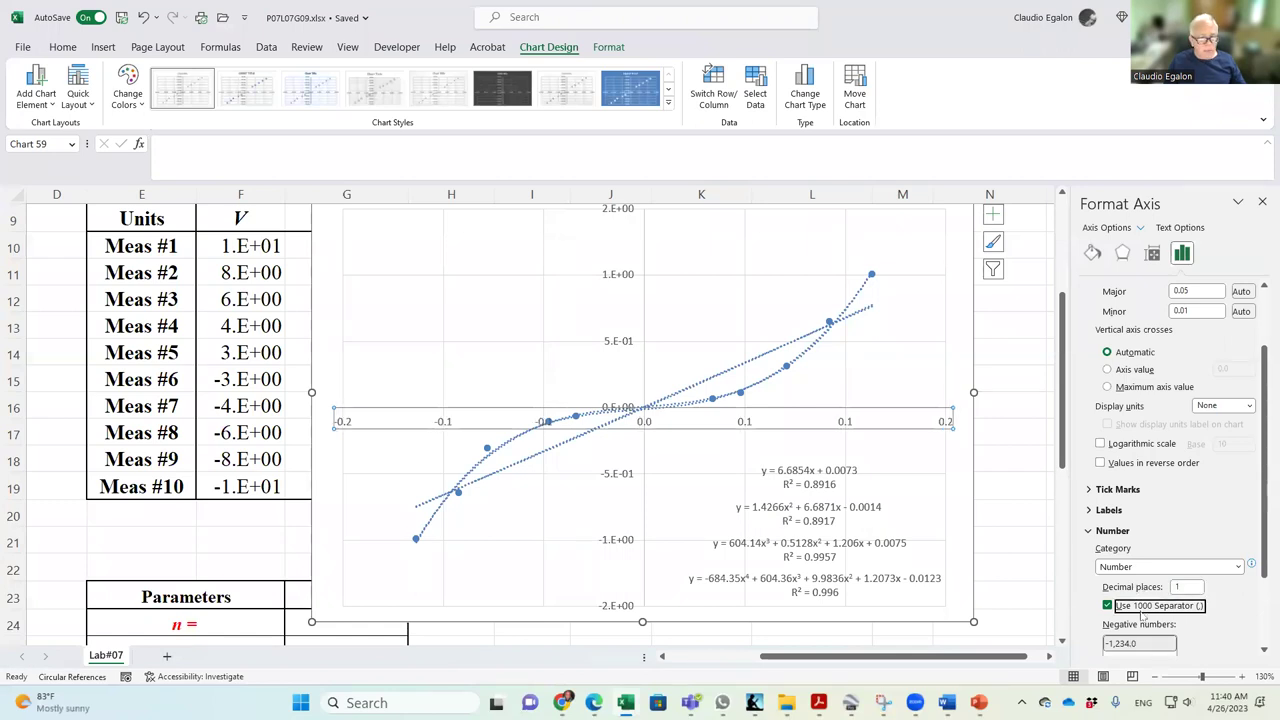
double_click(1190, 588)
text(2)
key(Tab)
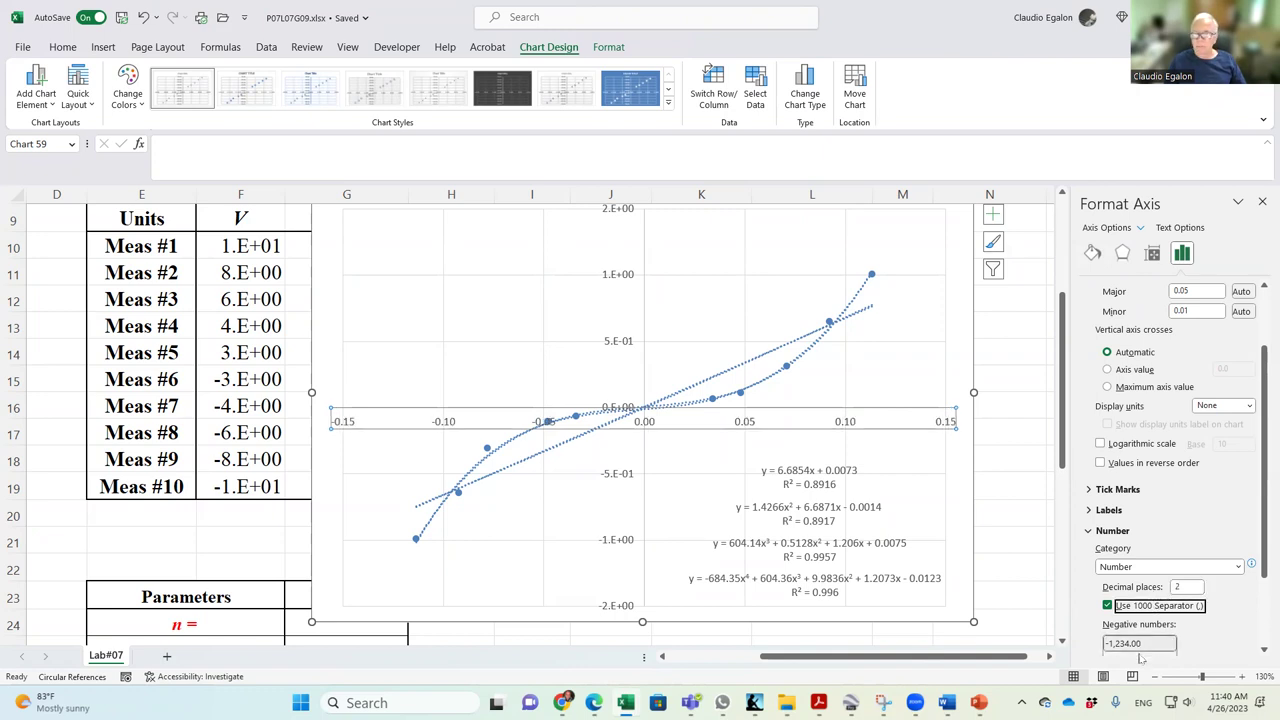
Format the chart's vertical axis labels with the Number category and 1 decimal place.
click(614, 350)
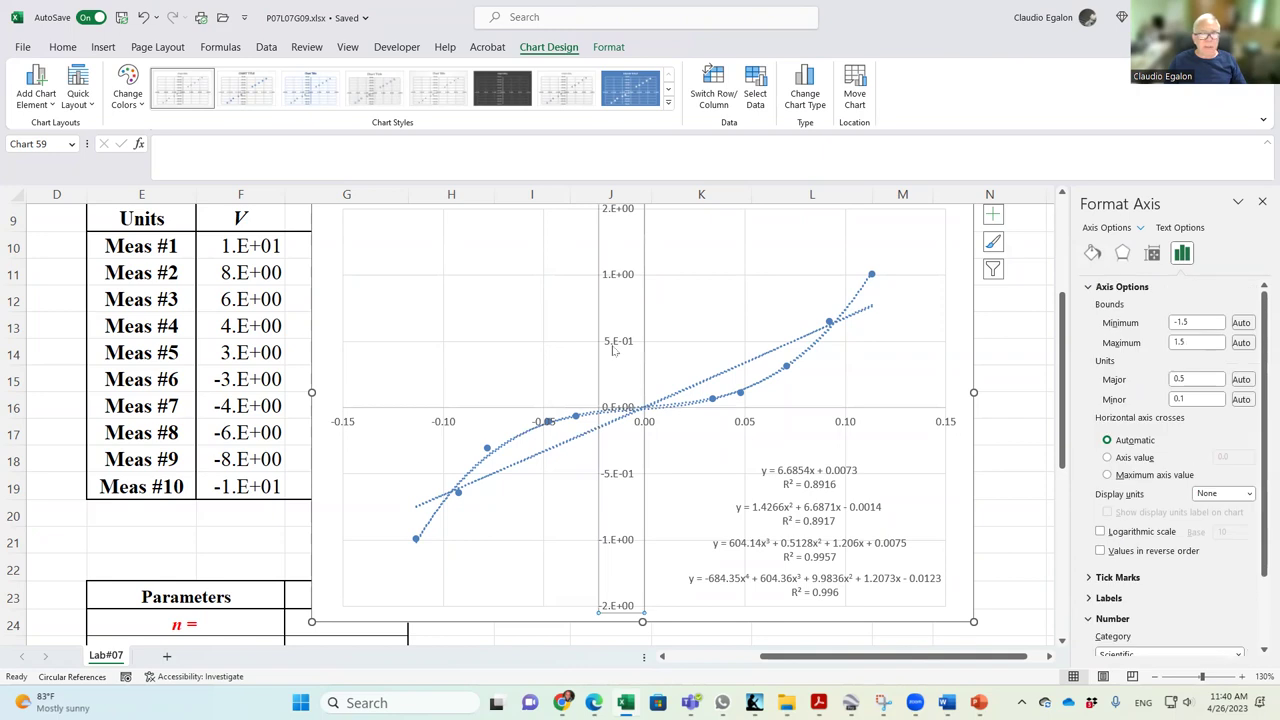
scroll(1153, 580, down, 2)
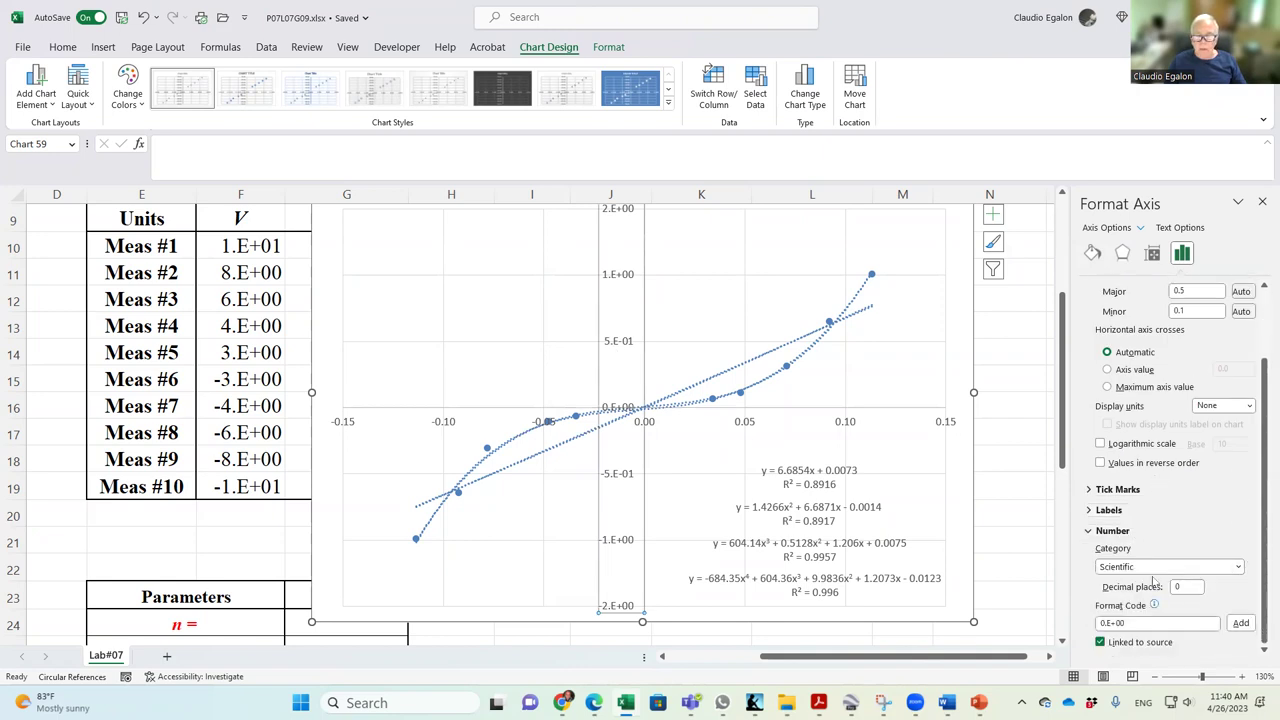
click(1155, 568)
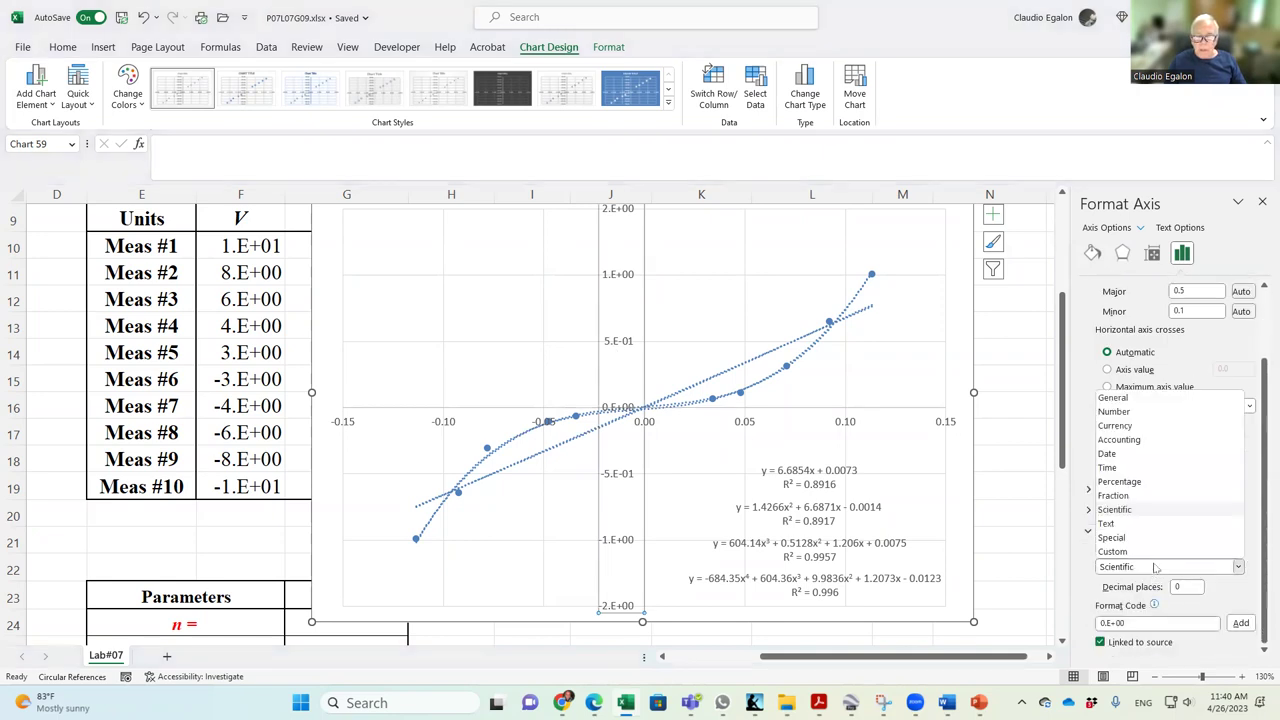
click(1114, 412)
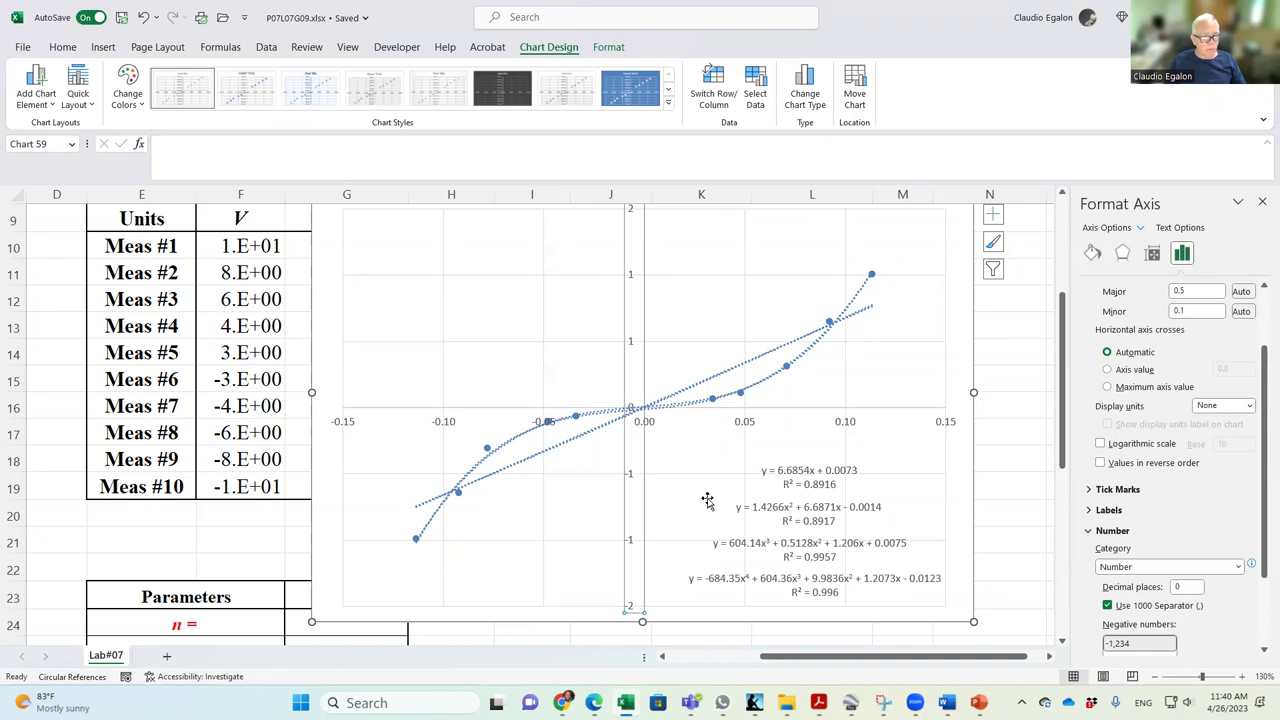
double_click(1186, 590)
text(1)
key(Tab)
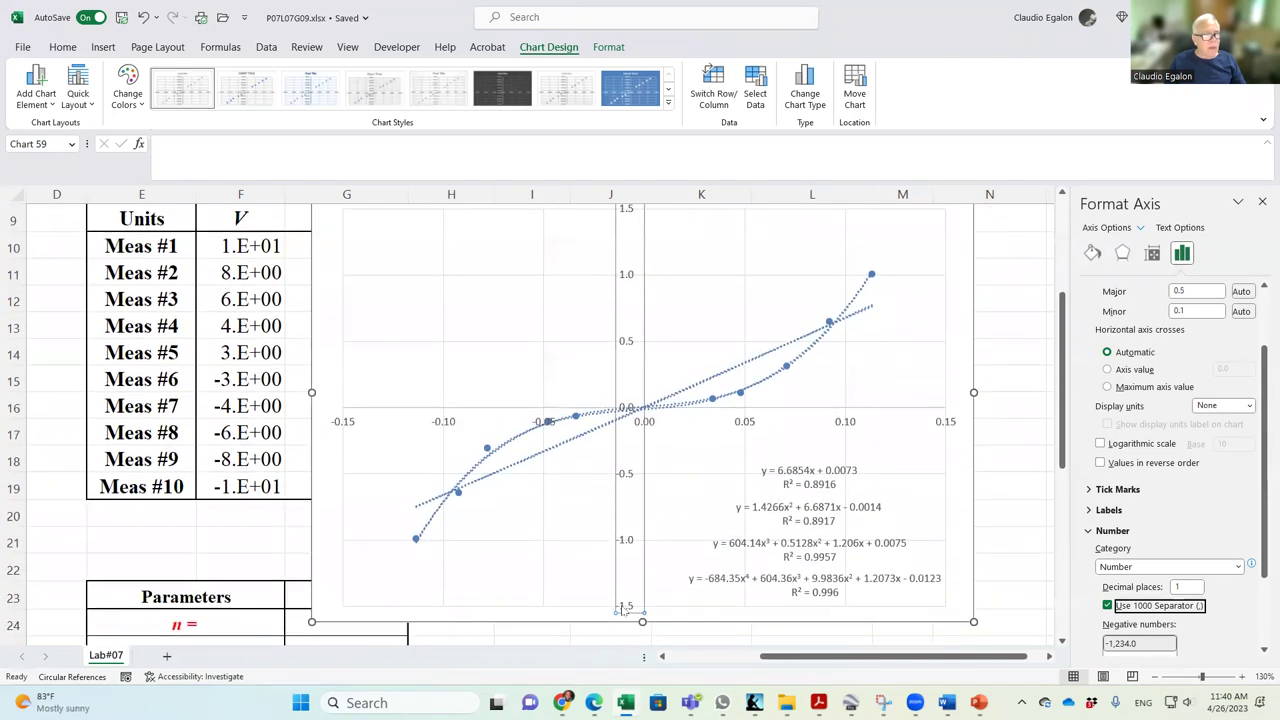
Shrink the chart slightly and move it up so the whole plot area and all four equations fit in view.
scroll(641, 312, up, 1)
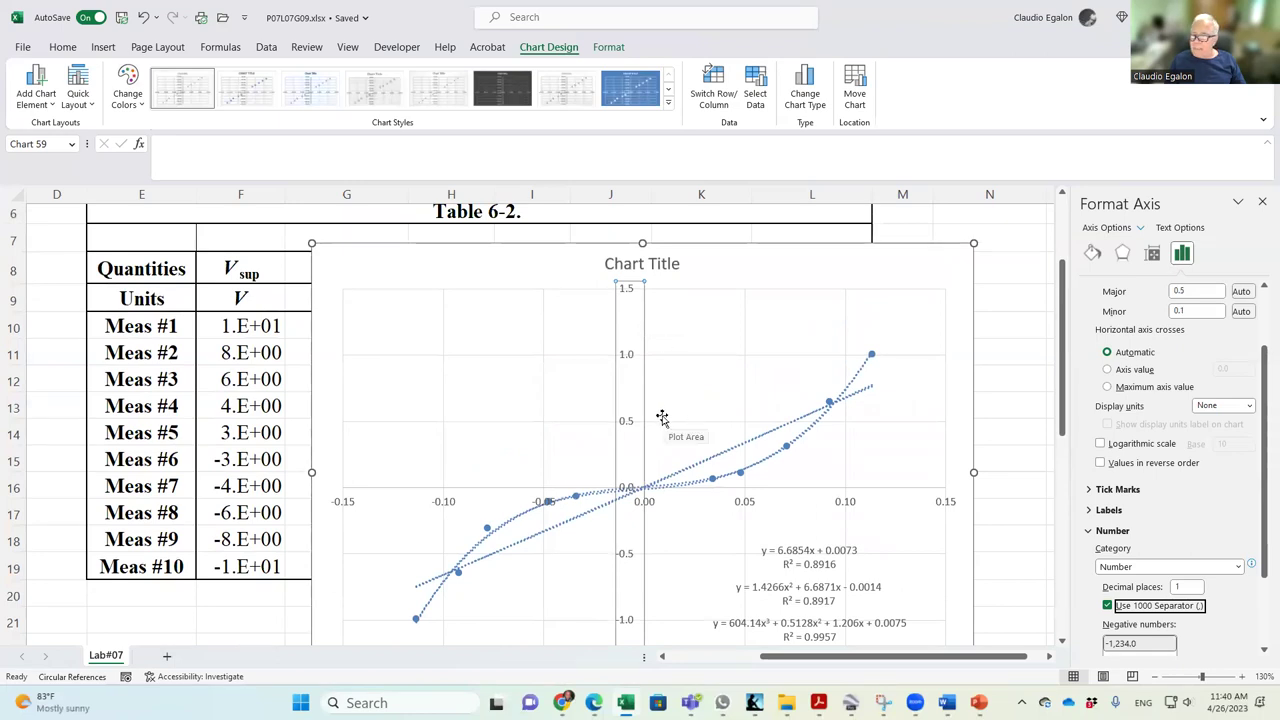
scroll(662, 417, down, 2)
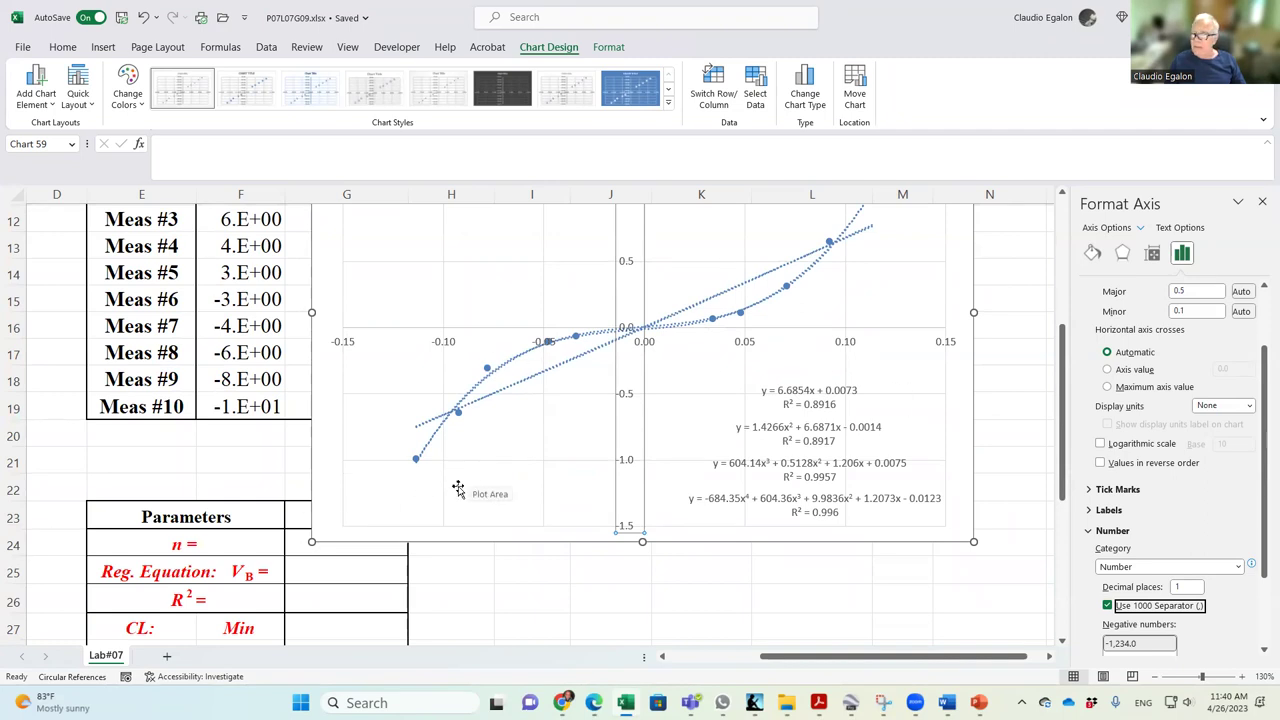
scroll(570, 447, up, 1)
scroll(570, 445, up, 1)
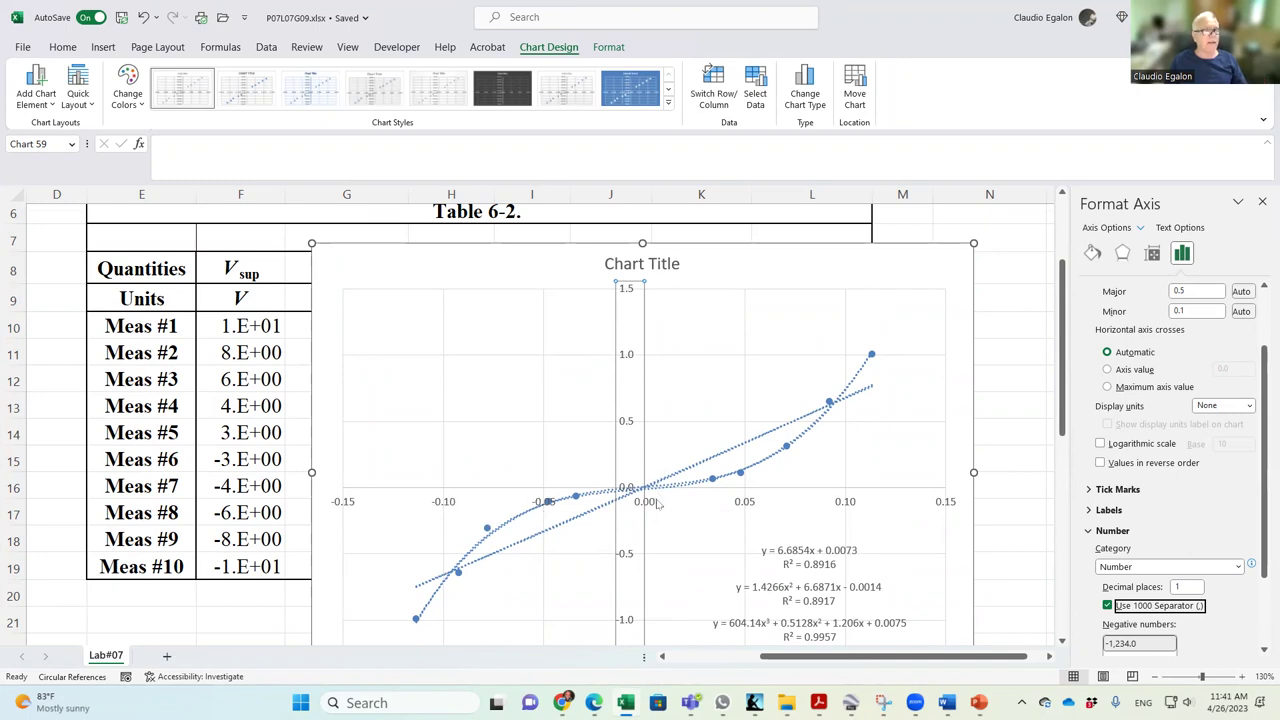
drag(979, 241, 958, 293)
drag(832, 315, 862, 222)
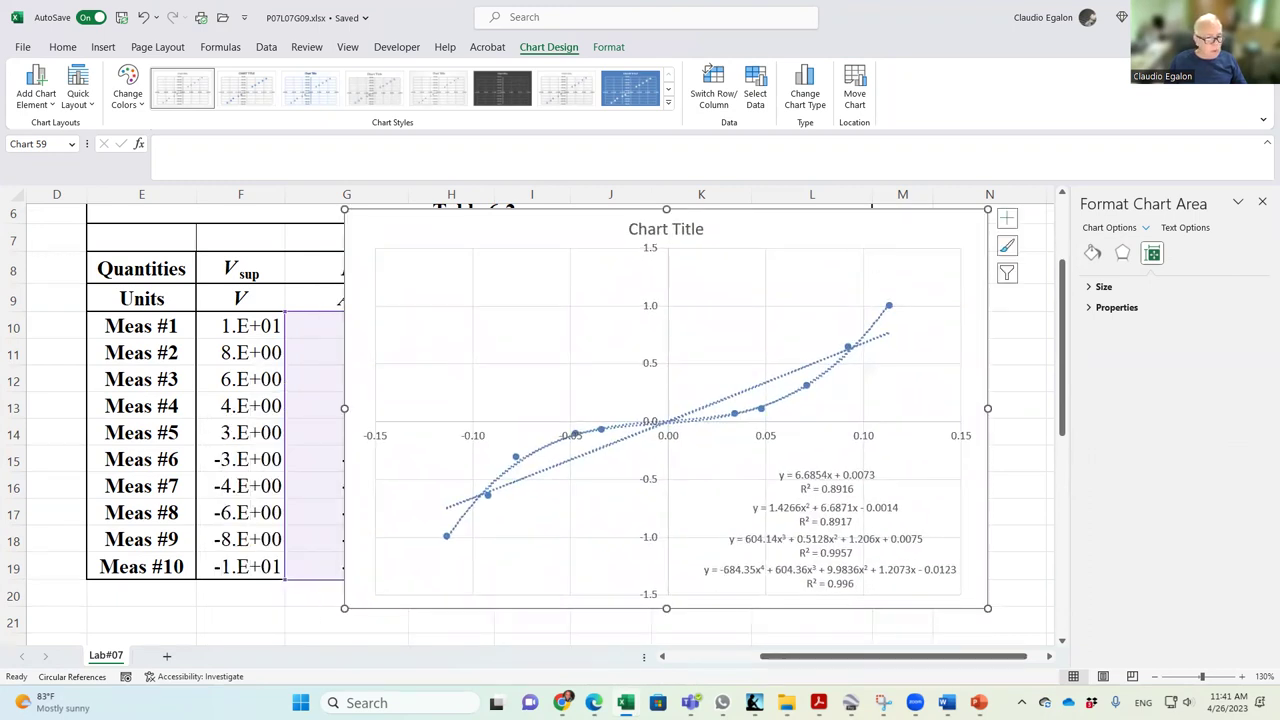
mouse_move(626, 703)
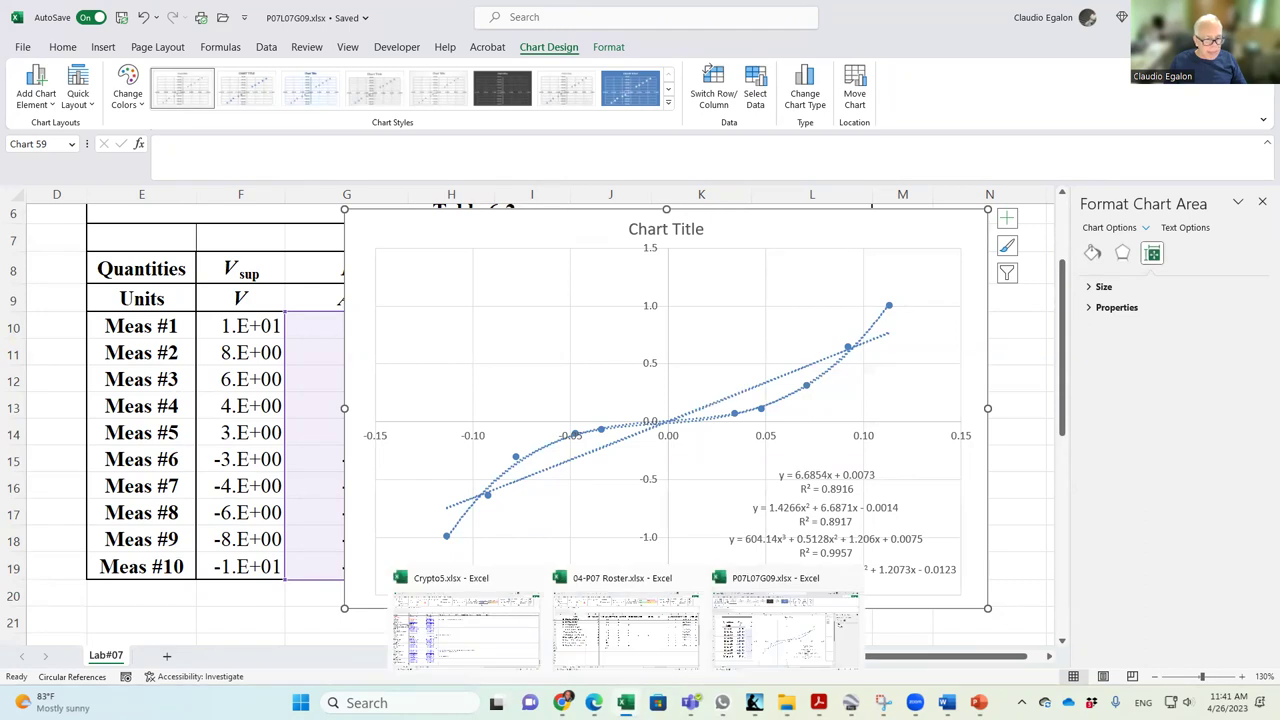
click(638, 652)
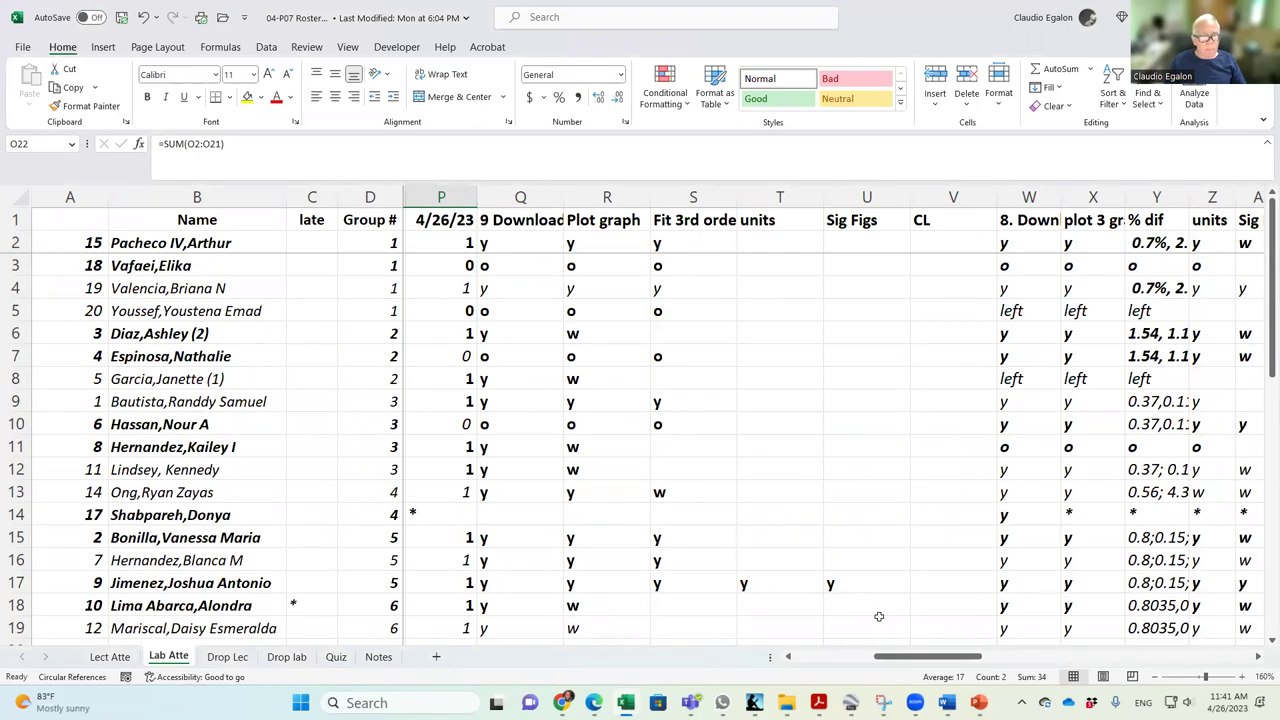
mouse_move(978, 703)
mouse_move(626, 703)
click(770, 652)
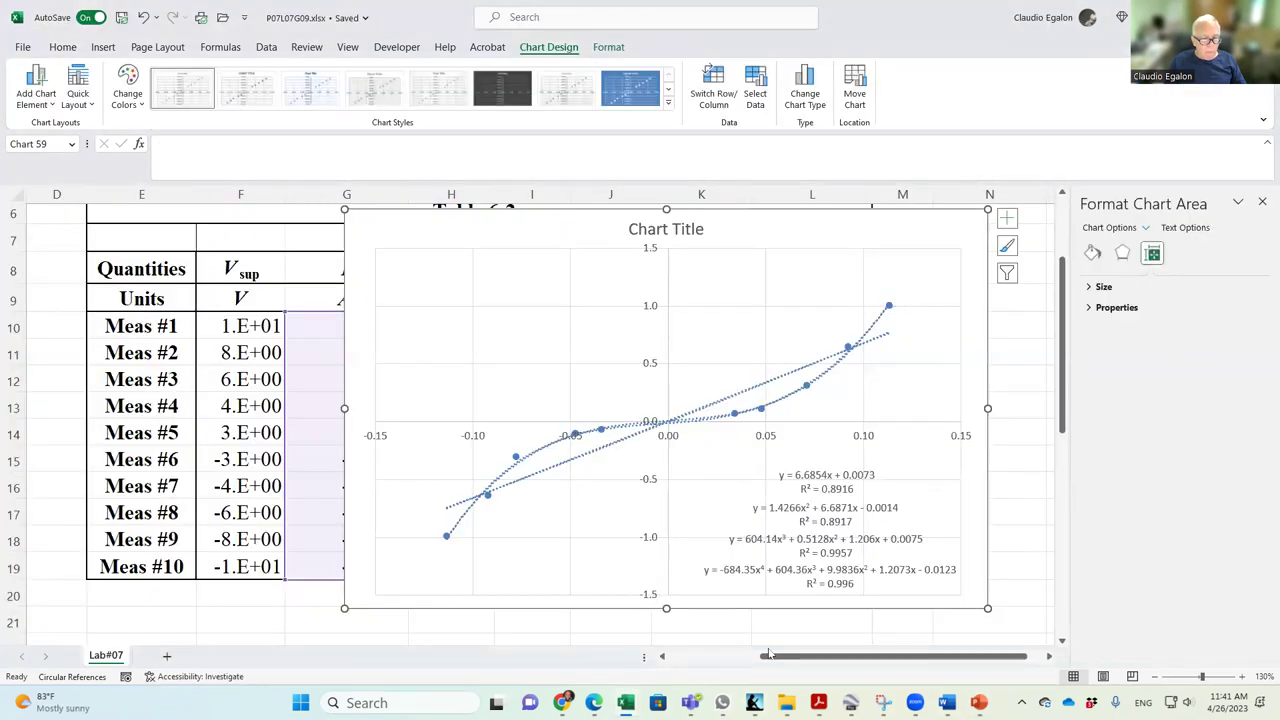
Delete the second-order, linear and fourth-order trendlines from the chart, keeping only the third-order fit.
click(534, 476)
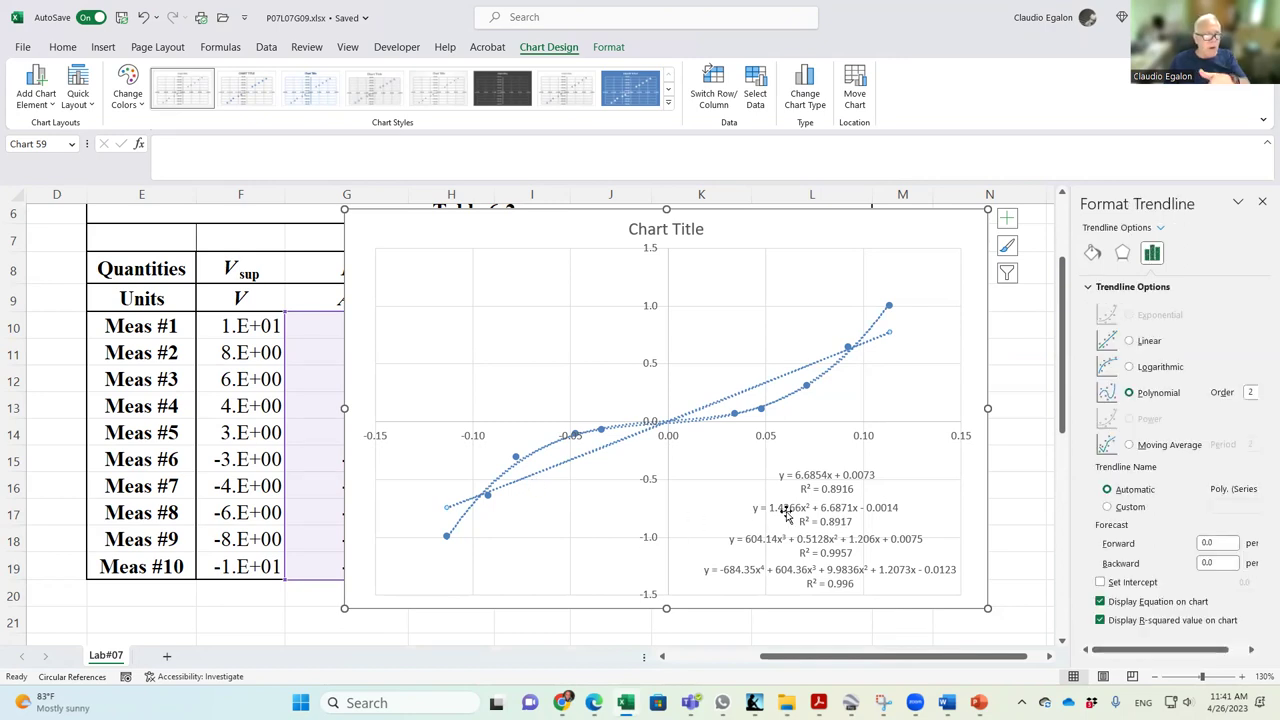
key(Delete)
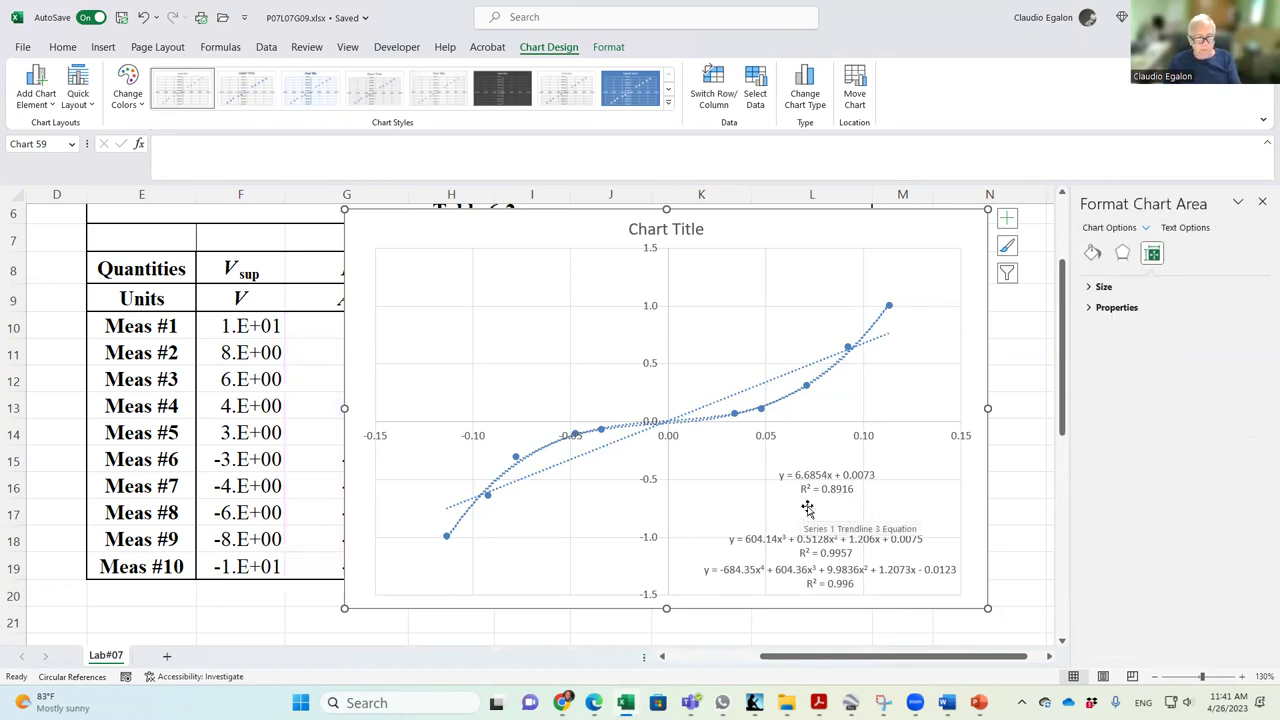
click(608, 449)
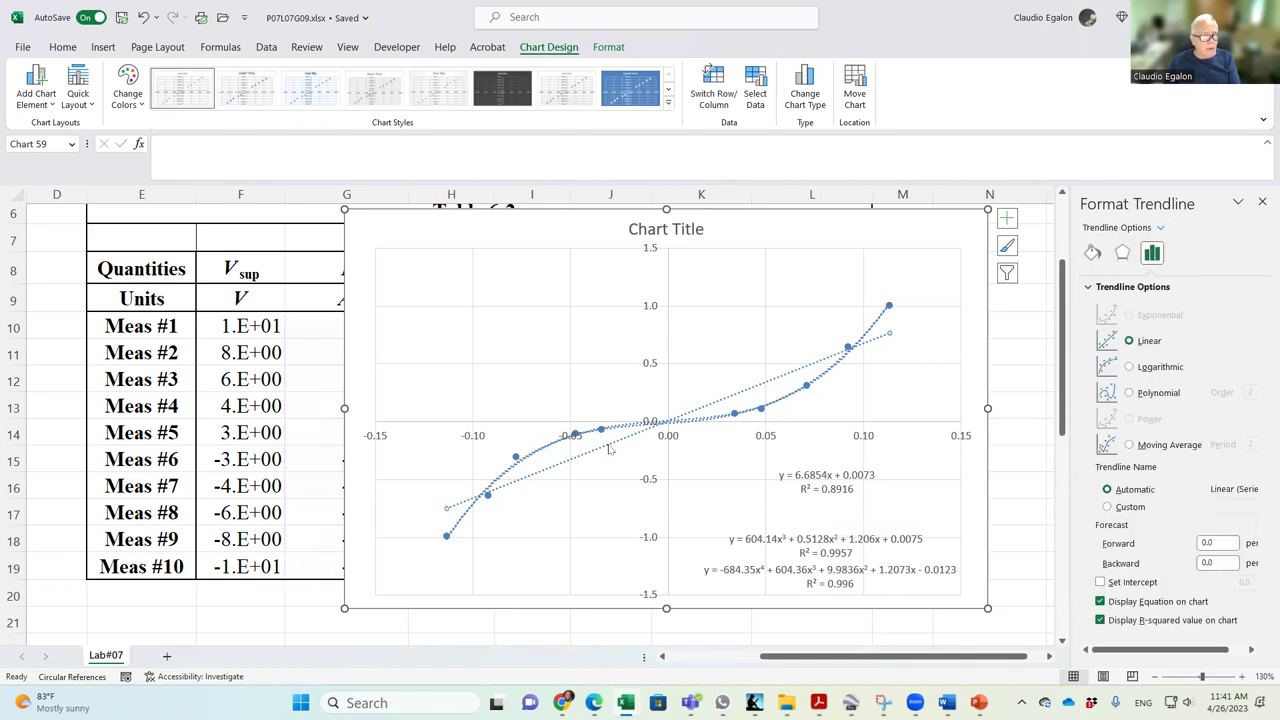
key(Delete)
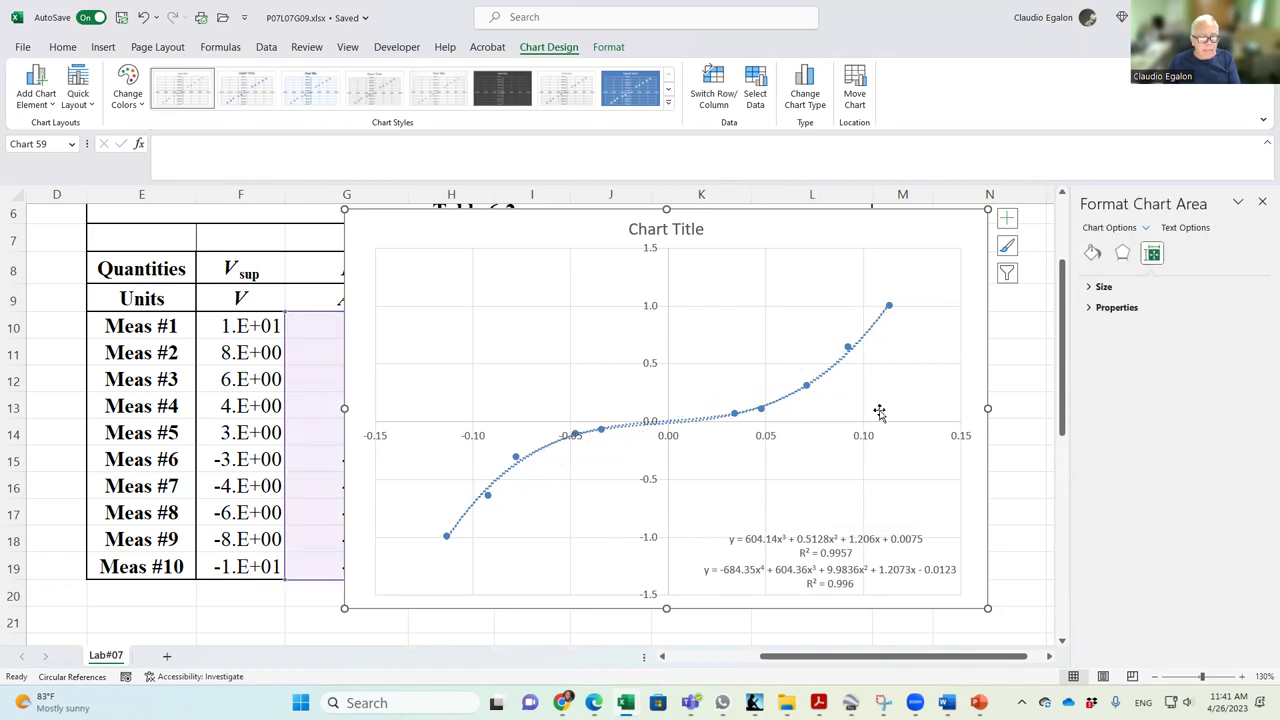
click(877, 333)
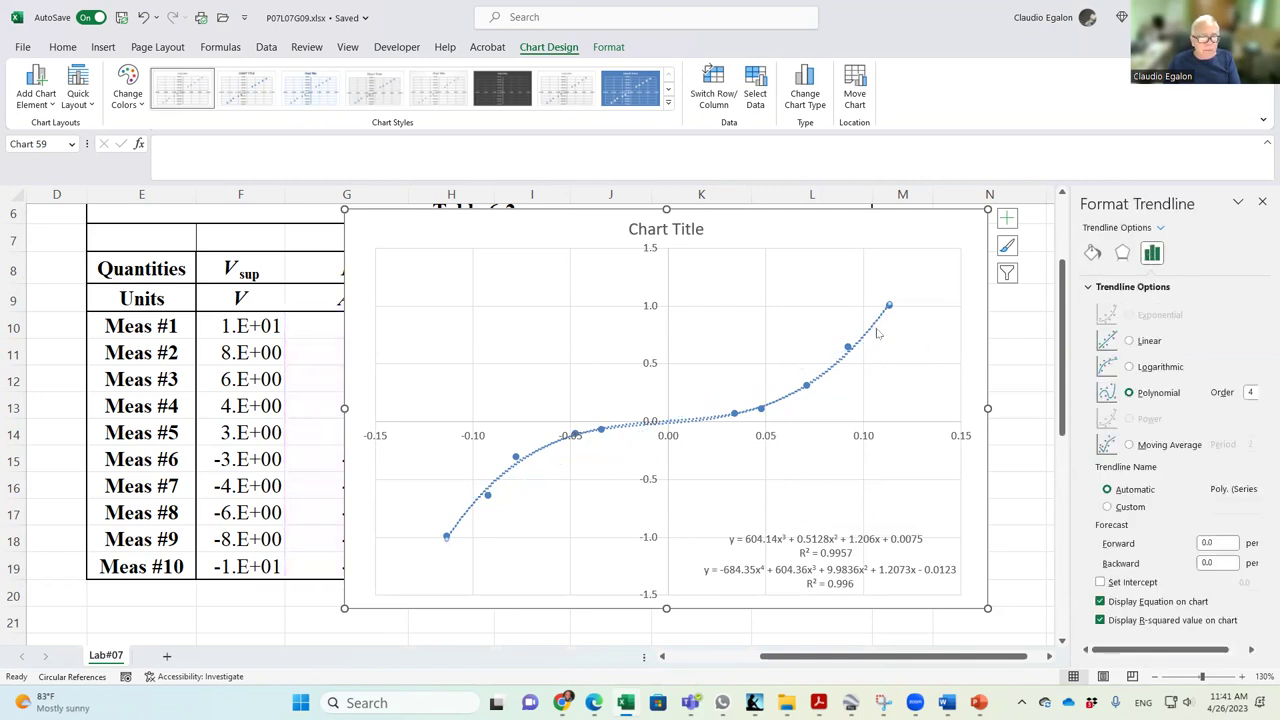
key(Delete)
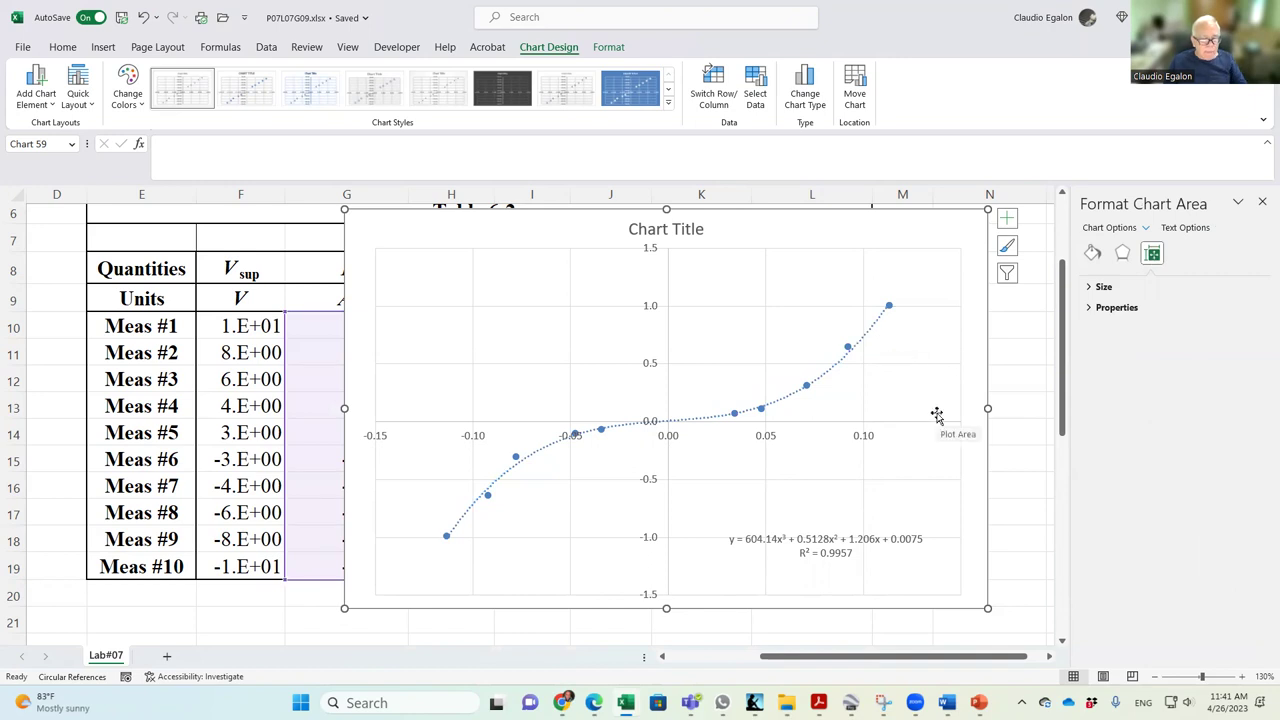
Move the third-order equation and R² label to the upper part of the plot, above the curve.
click(848, 566)
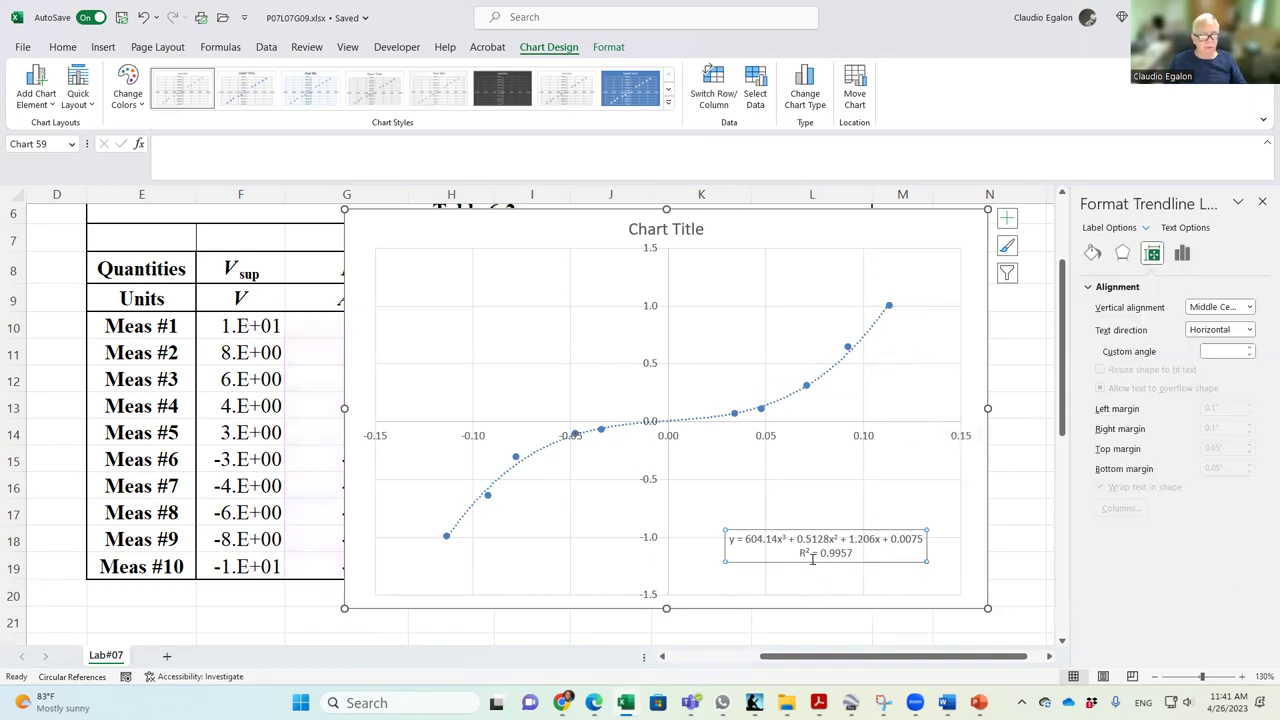
drag(848, 566, 806, 290)
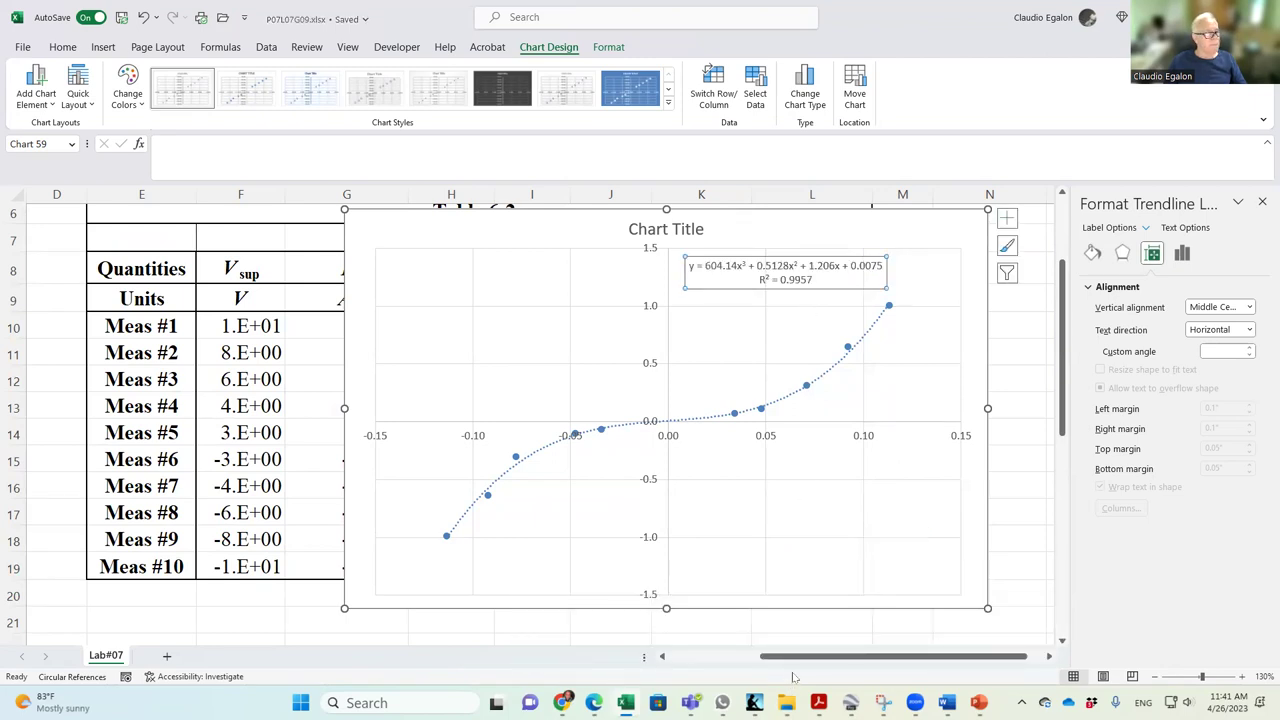
click(977, 232)
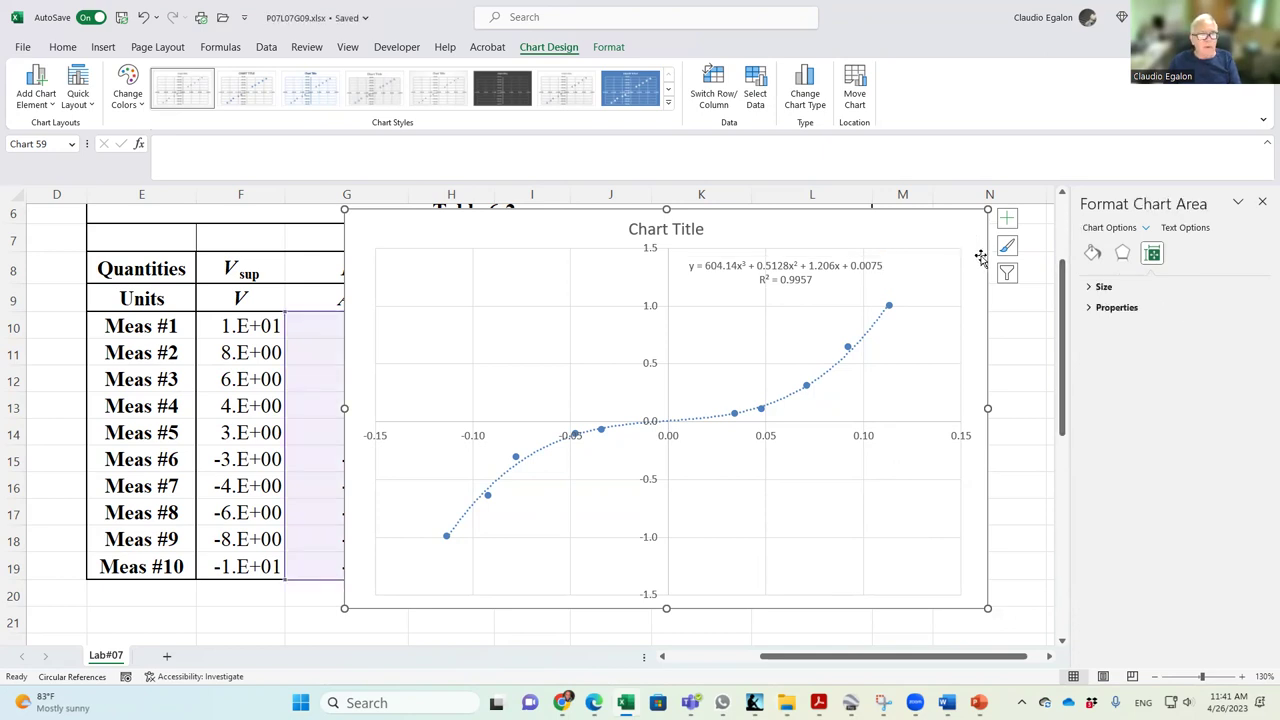
Switch to the 04-P07 Roster workbook and extend the "y" marks in row 2 across units, Sig Figs and CL.
mouse_move(625, 703)
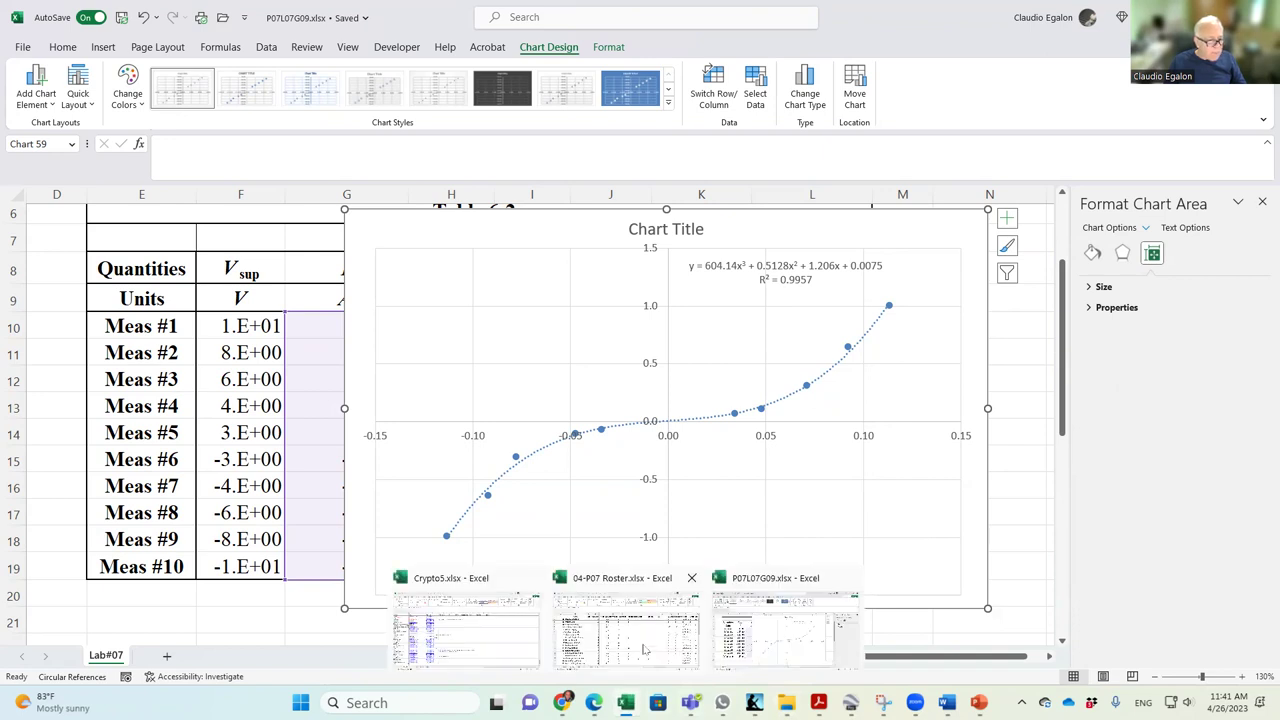
click(692, 578)
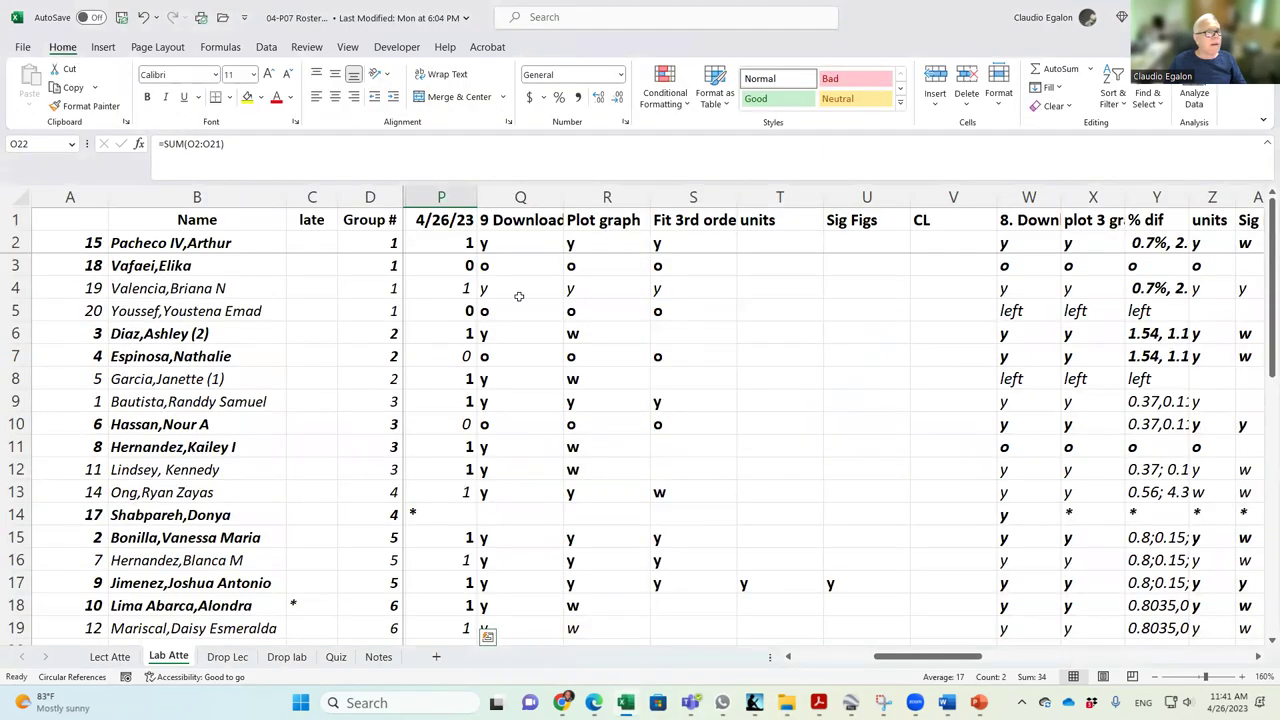
click(14, 243)
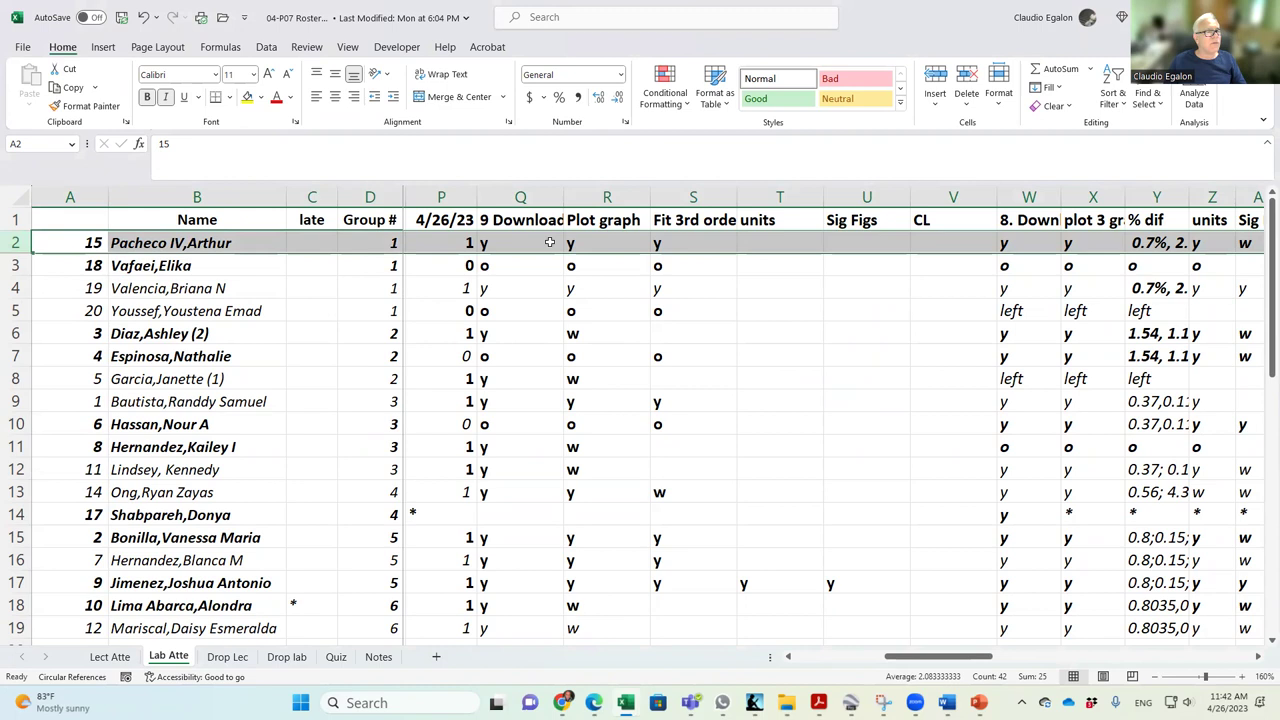
drag(594, 245, 665, 247)
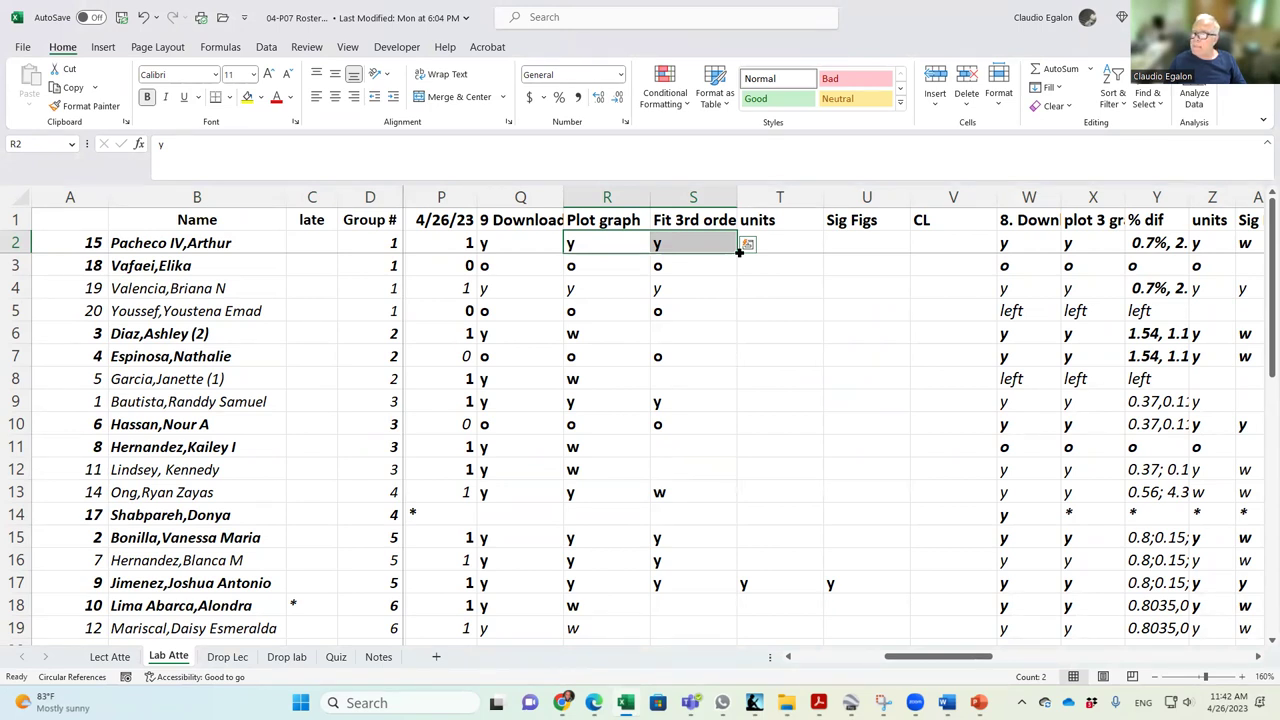
drag(739, 252, 963, 247)
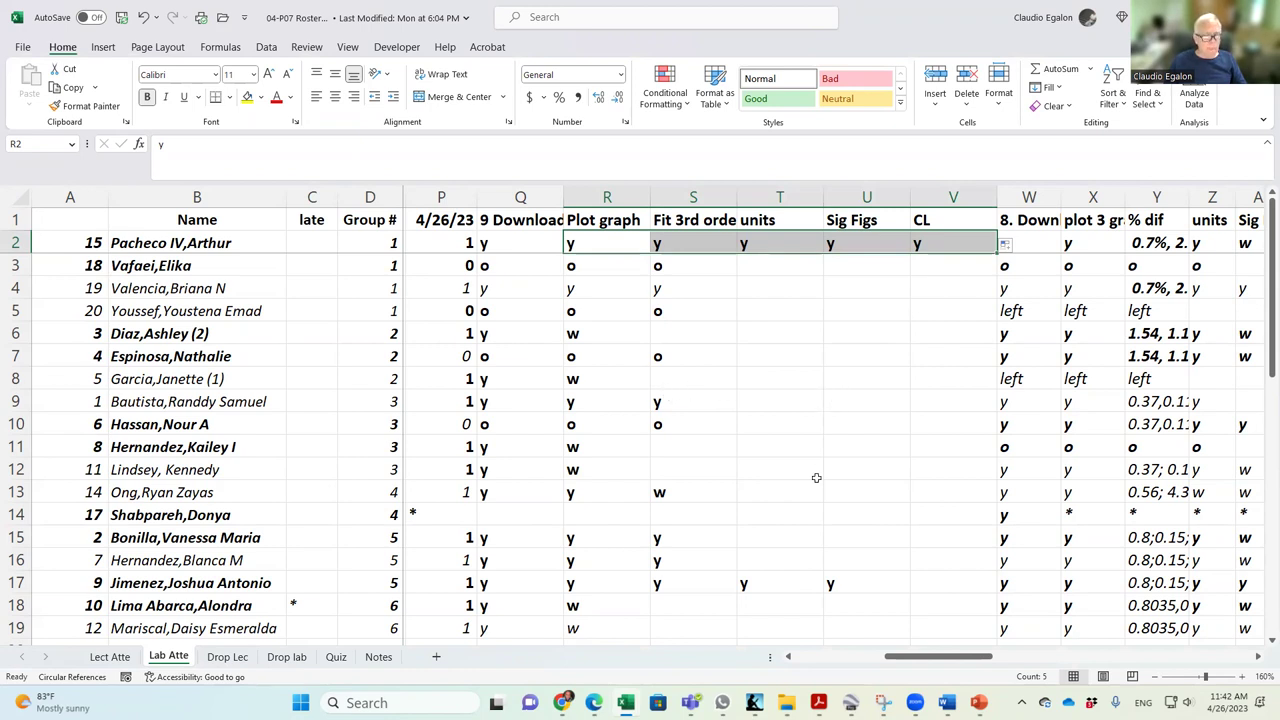
Return to the P07L07G09 workbook and move the chart down to uncover the headings of Table 6-2.
mouse_move(626, 703)
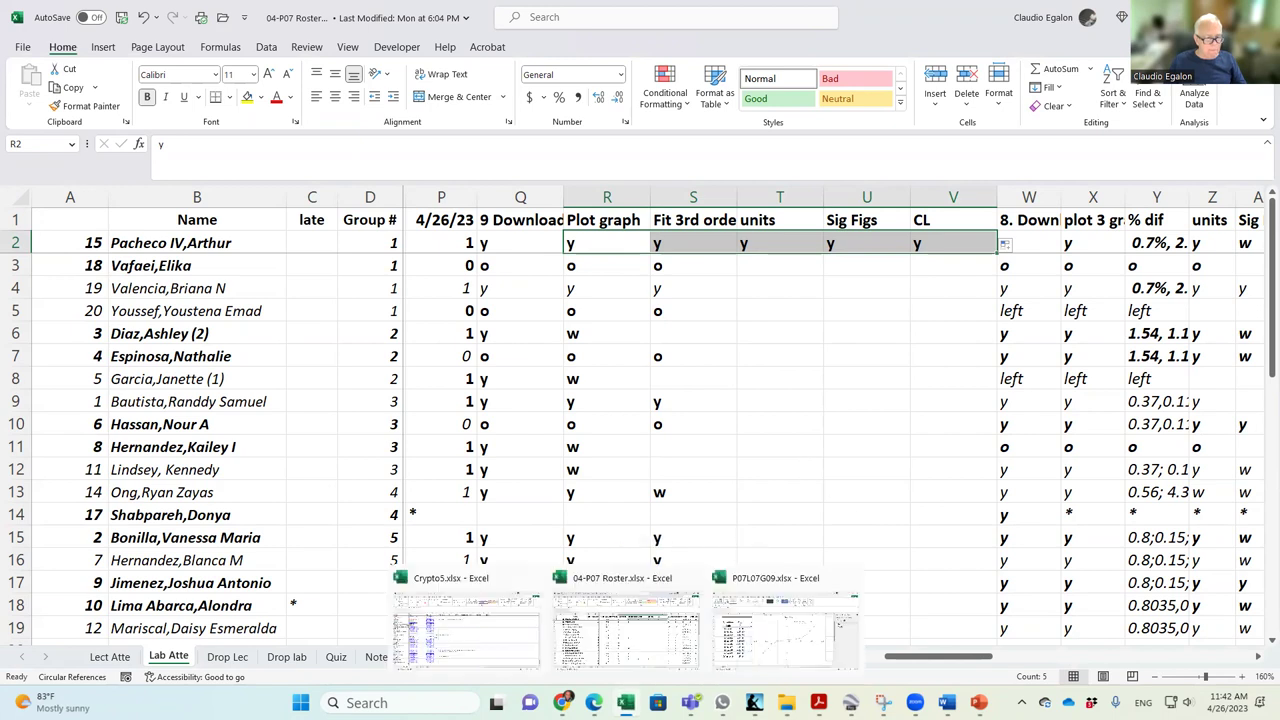
click(784, 632)
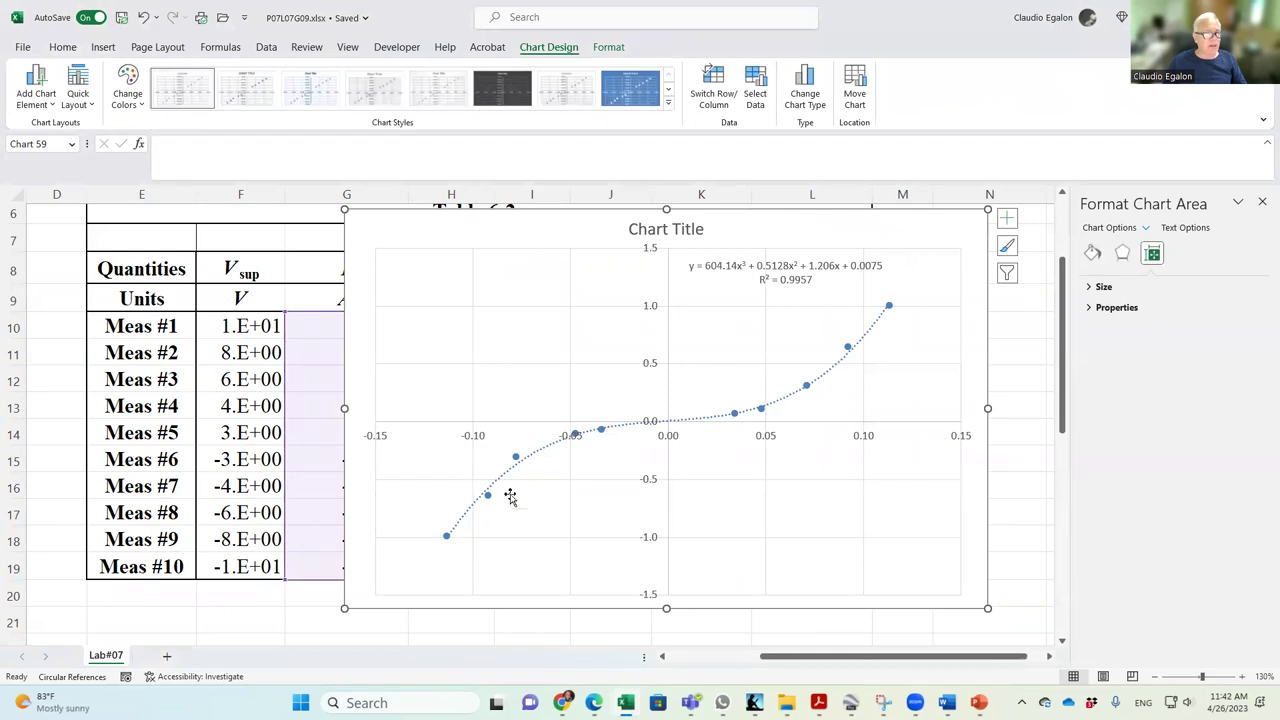
drag(924, 246, 945, 338)
Highlight the R² value in the third-order trendline label to examine it.
click(785, 397)
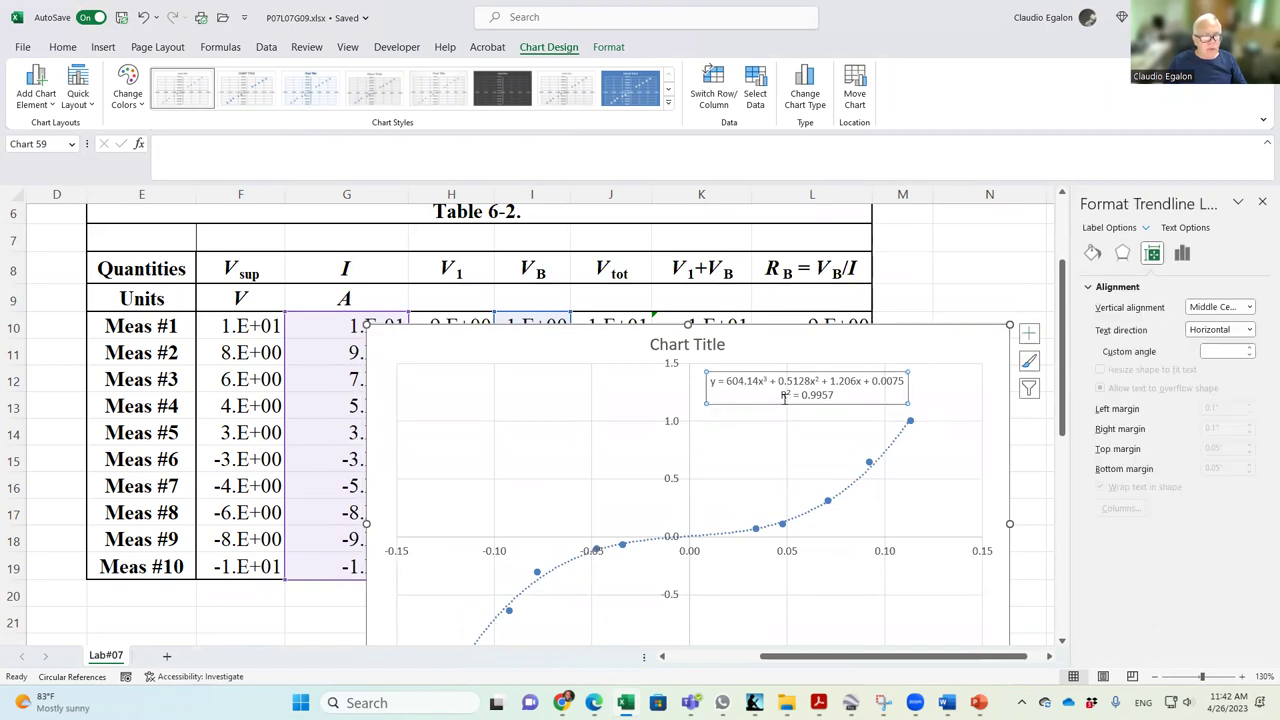
drag(783, 395, 834, 395)
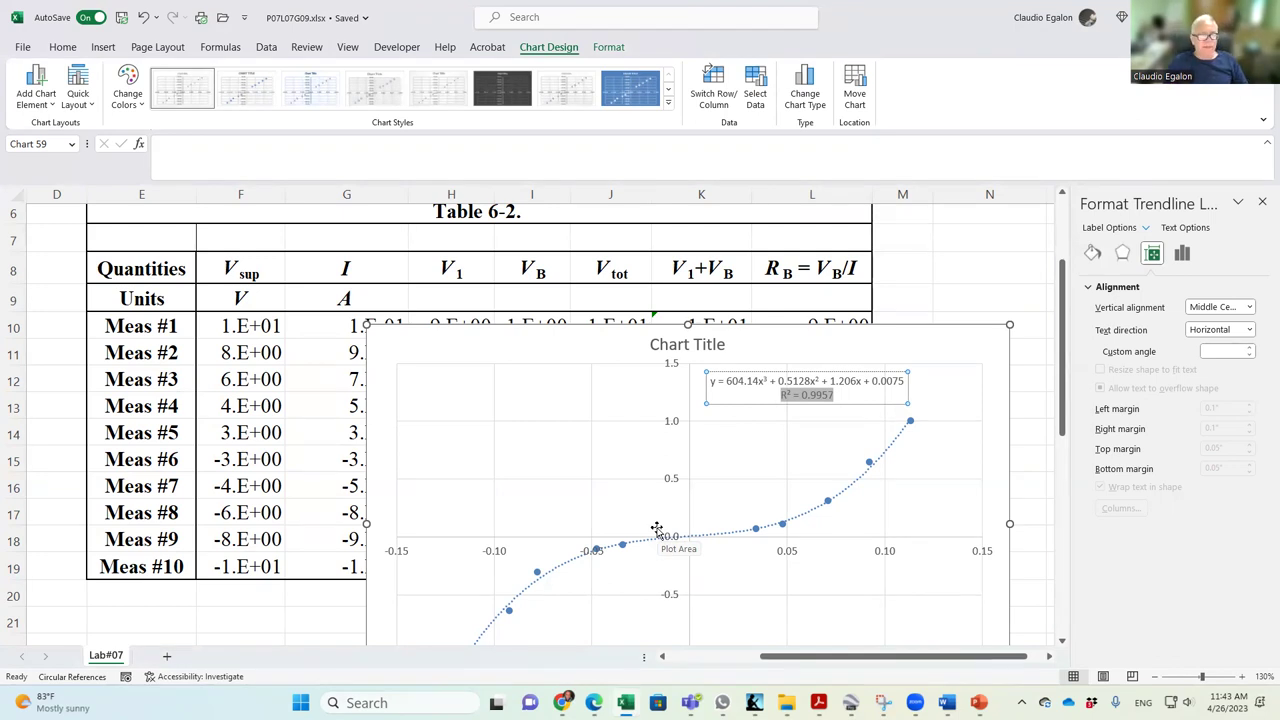
click(786, 394)
drag(786, 394, 835, 396)
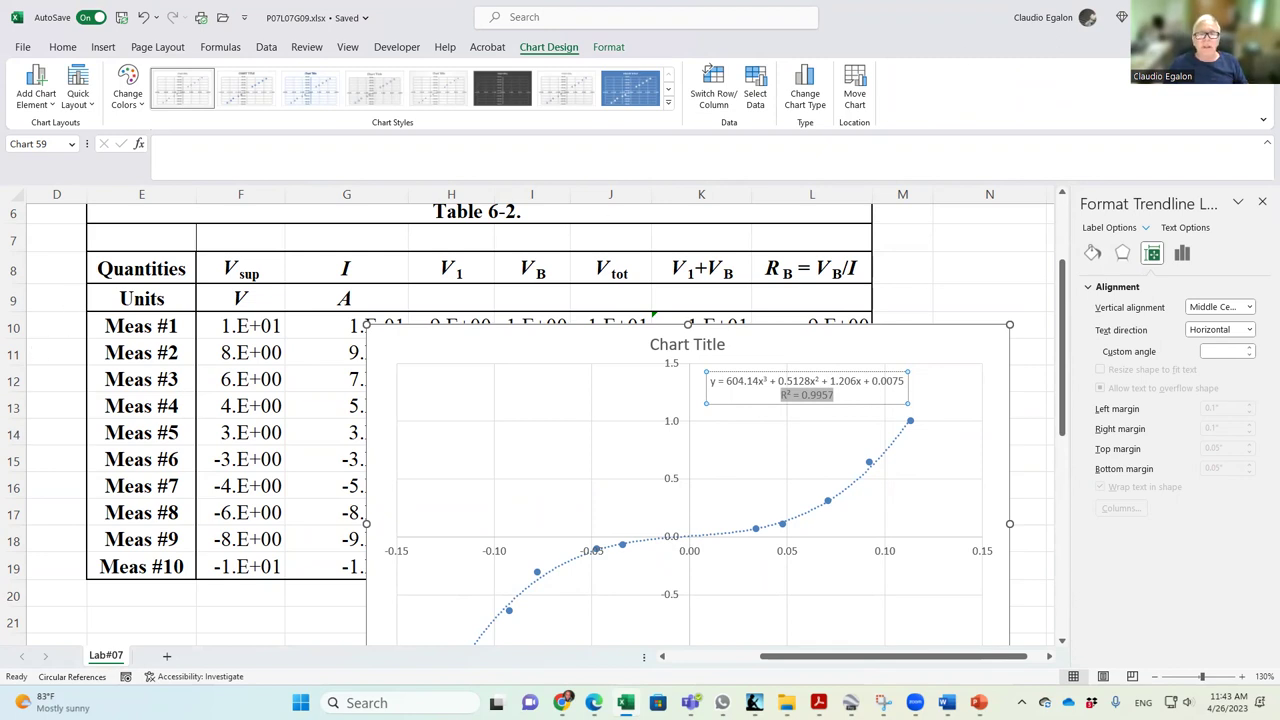
Switch to the 04-P07 Roster workbook and extend the "y" marks in row 4 across units, Sig Figs and CL.
mouse_move(625, 702)
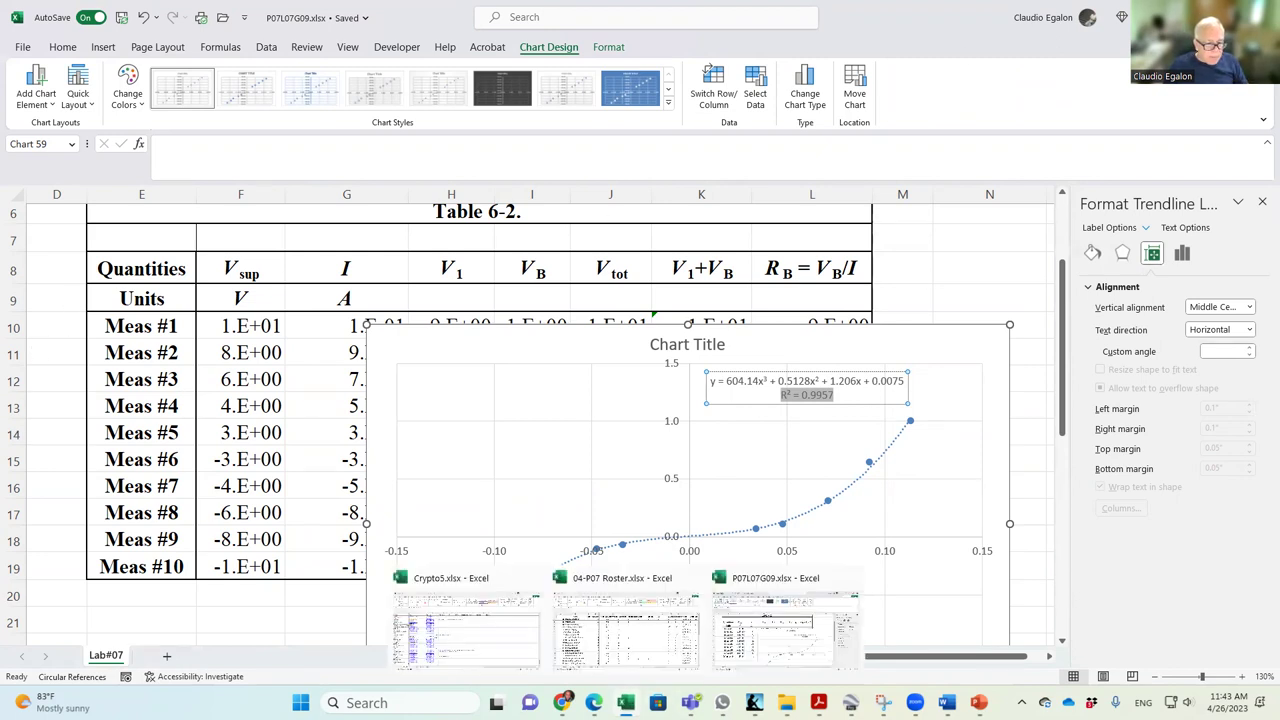
click(620, 657)
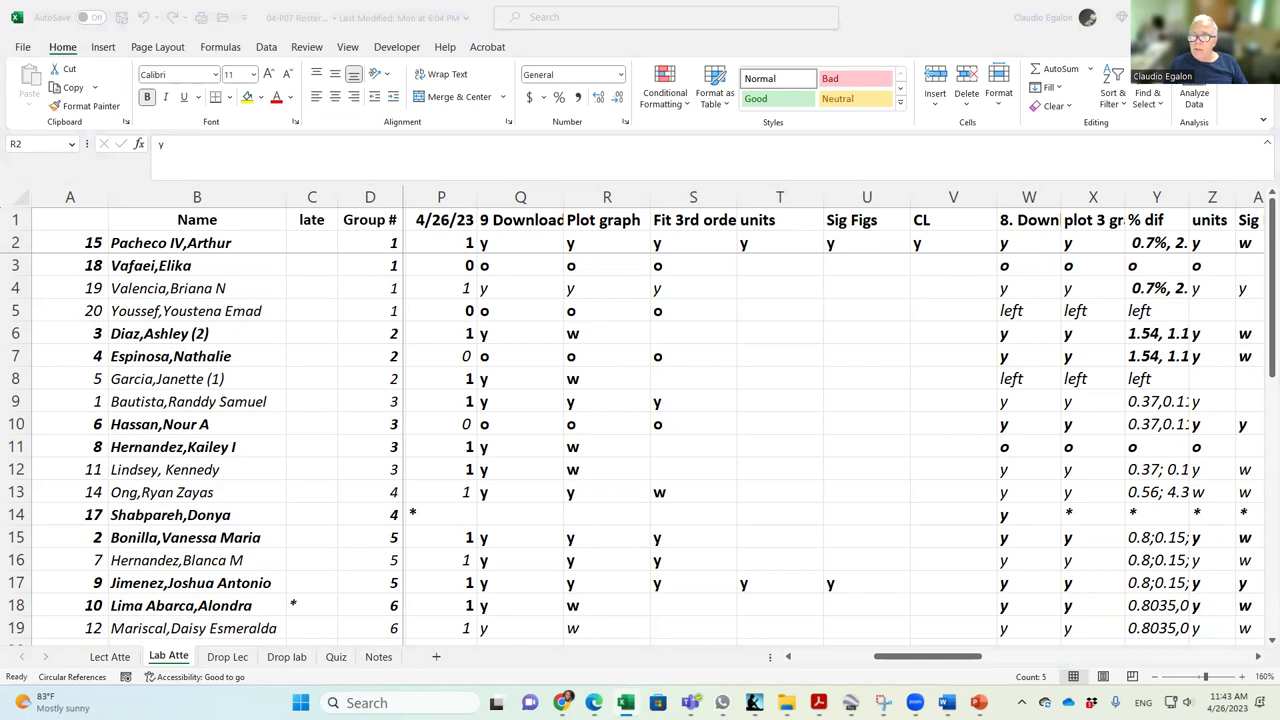
click(730, 289)
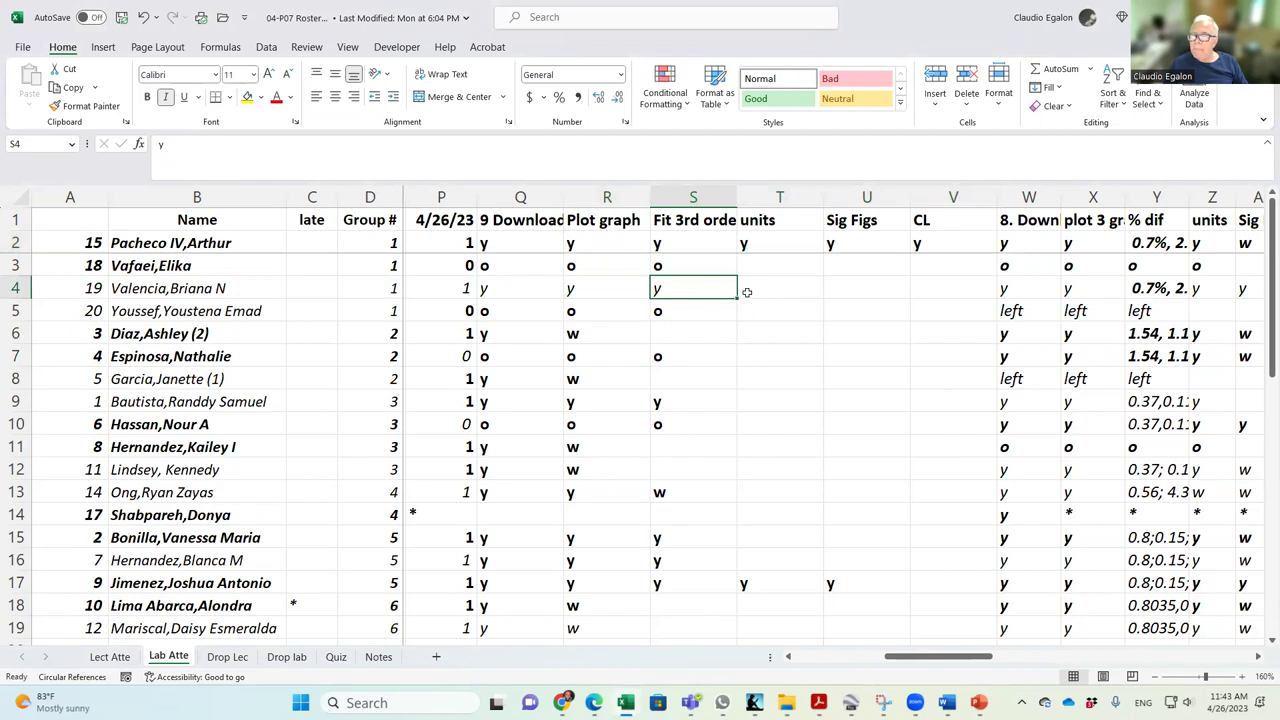
drag(600, 284, 663, 286)
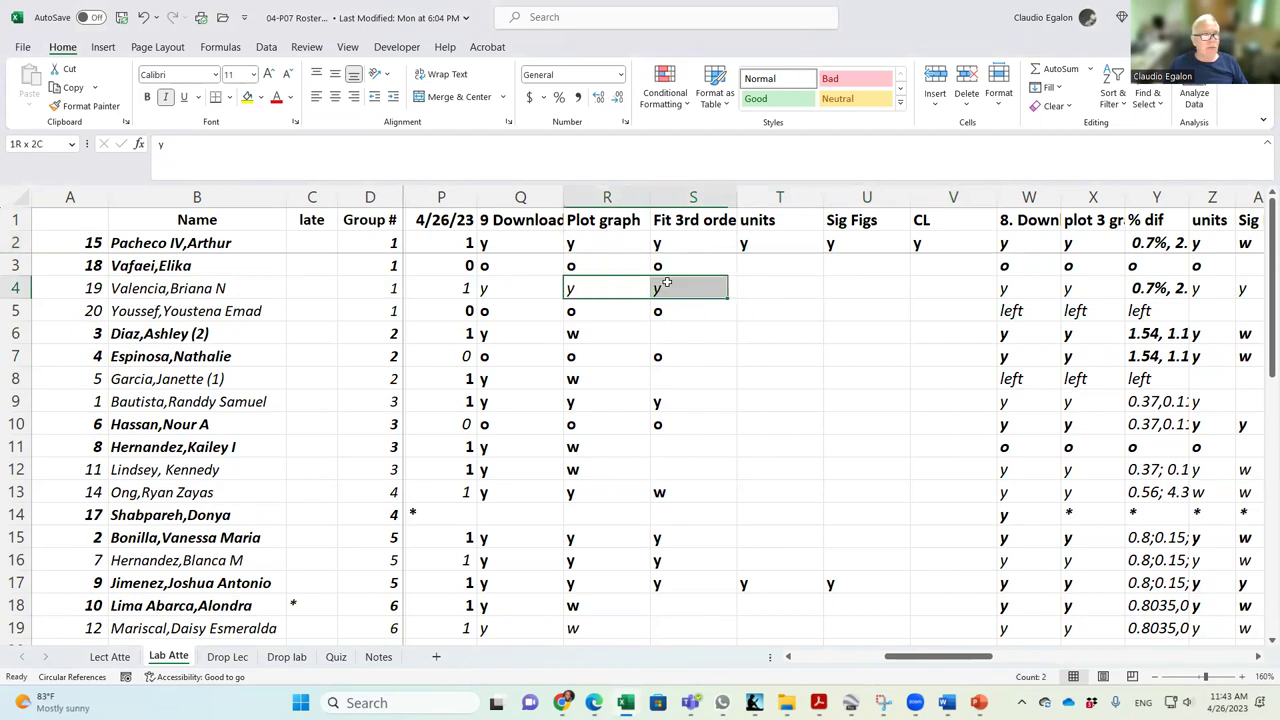
drag(737, 298, 875, 290)
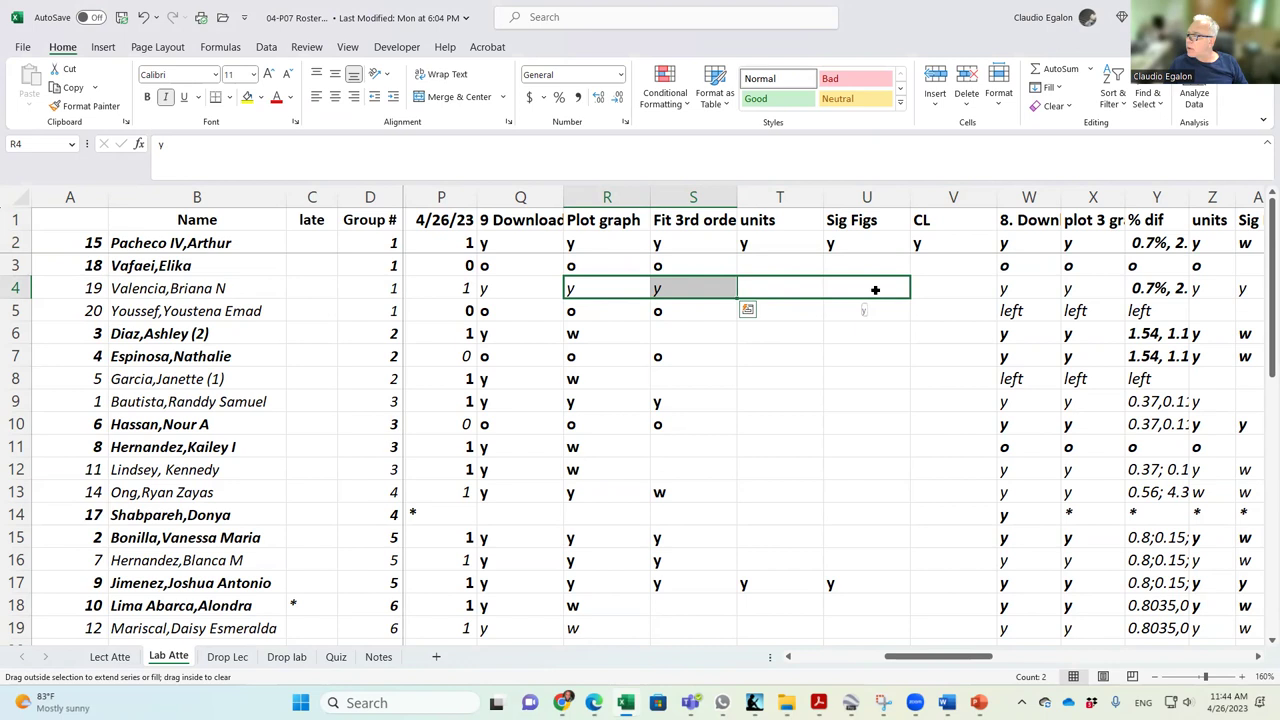
drag(955, 288, 965, 288)
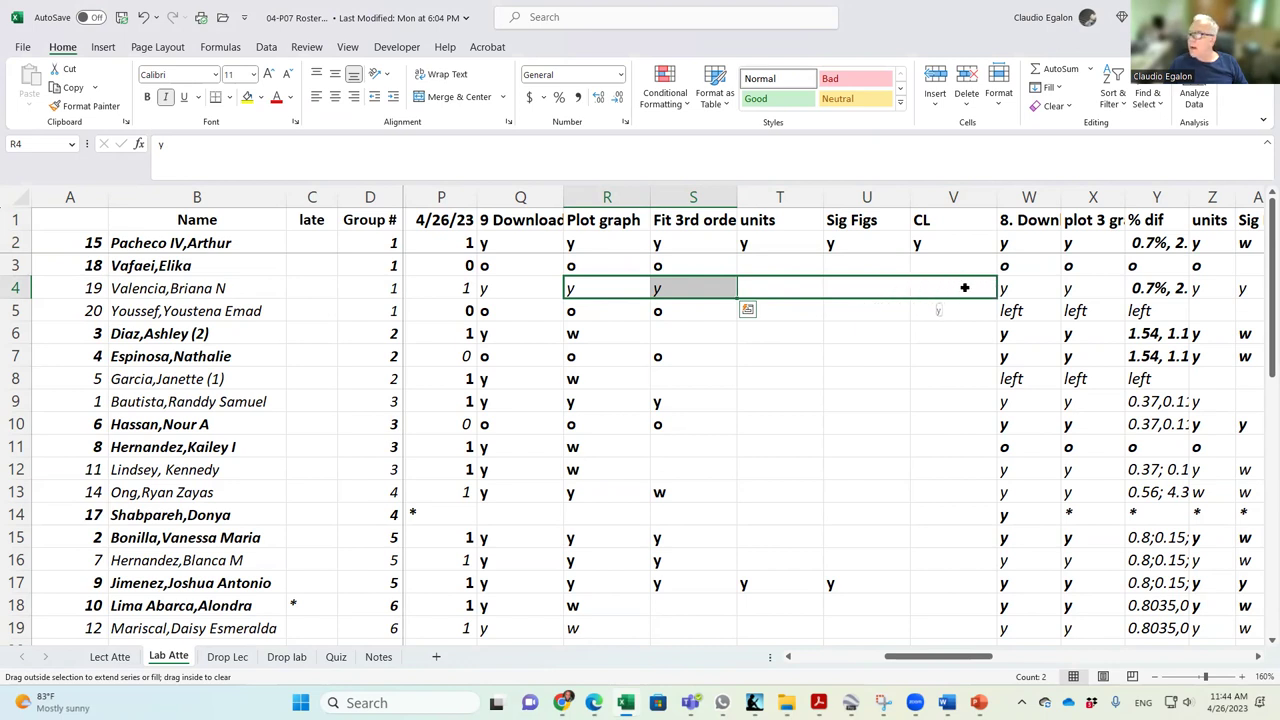
drag(964, 288, 964, 288)
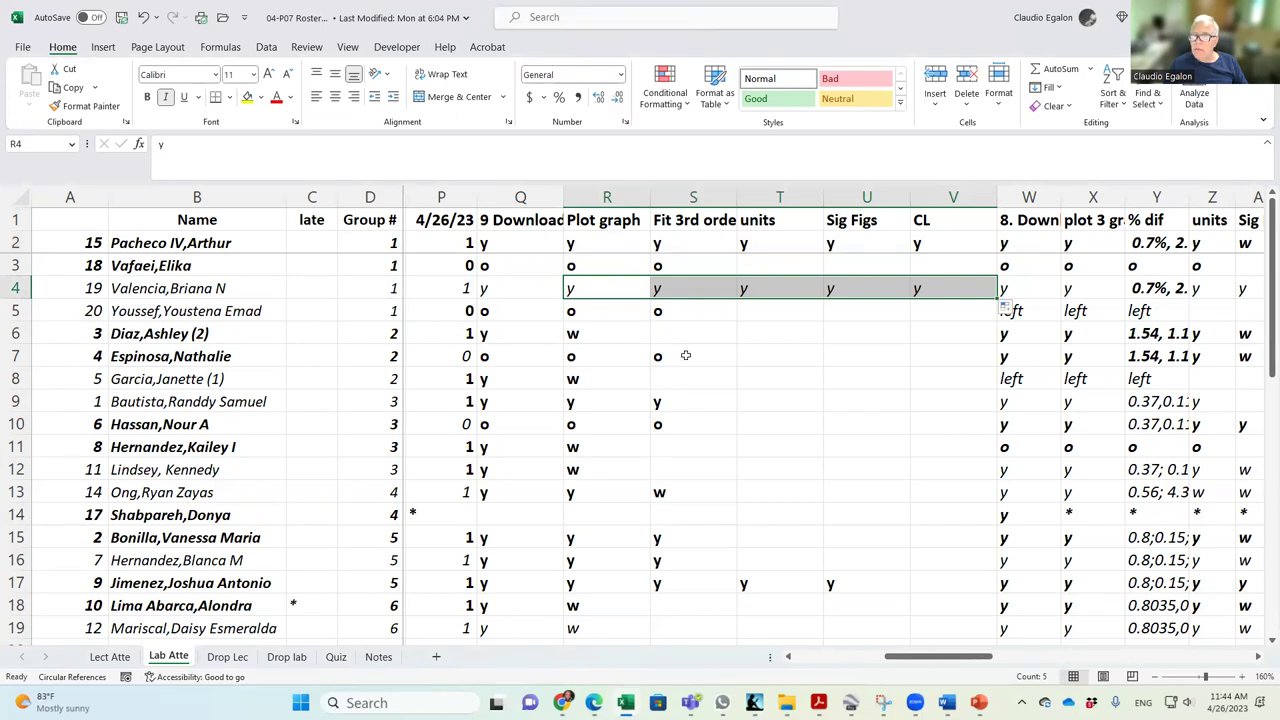
Extend the "o" marks in row 5 across units, Sig Figs and CL, and copy those three cells into row 3.
drag(603, 312, 660, 311)
drag(737, 321, 945, 312)
click(773, 309)
drag(773, 309, 944, 311)
key(ctrl+c)
click(768, 263)
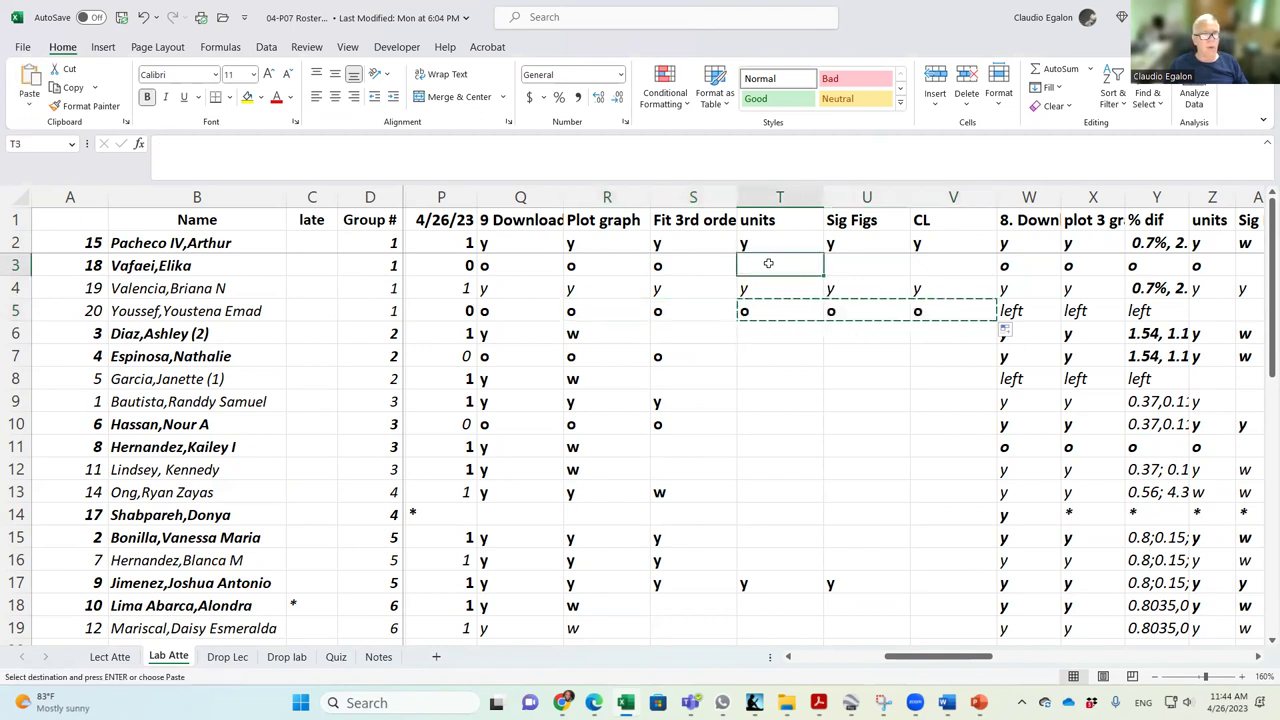
key(ctrl+v)
click(505, 335)
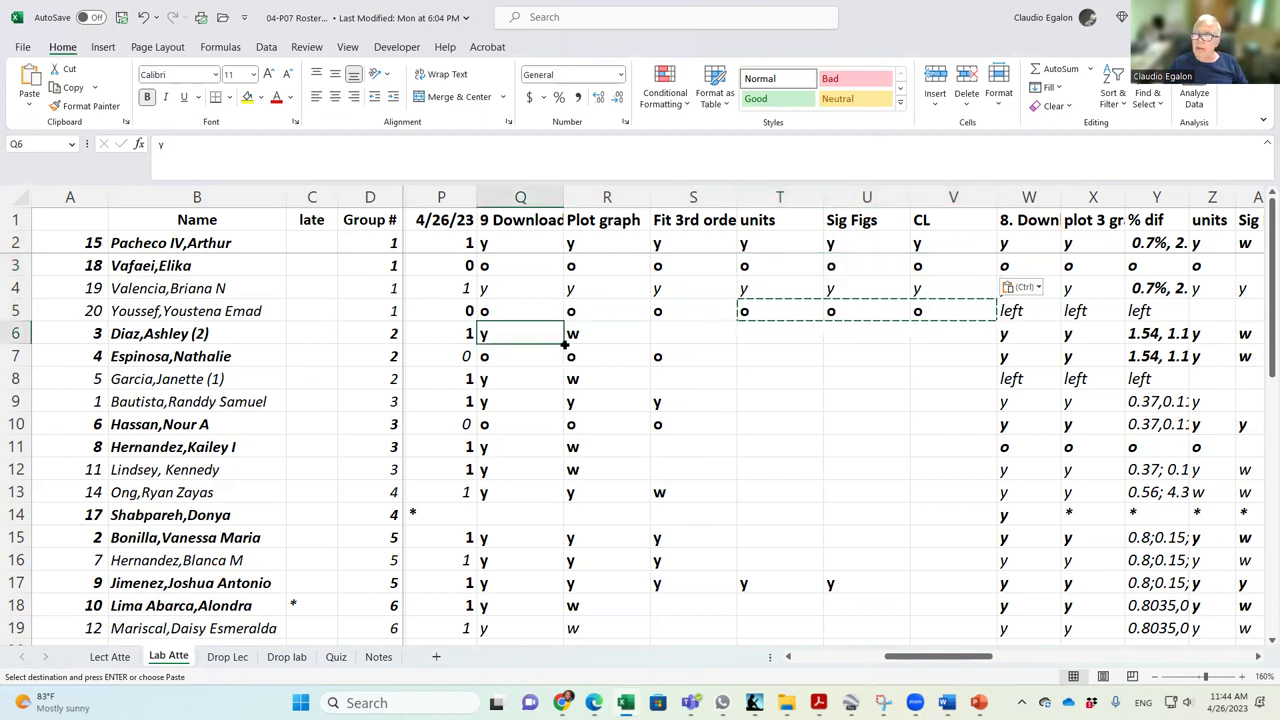
Extend the "y" mark in row 6 across Plot graph and Fit 3rd order, and enter "w" under units.
drag(565, 343, 718, 338)
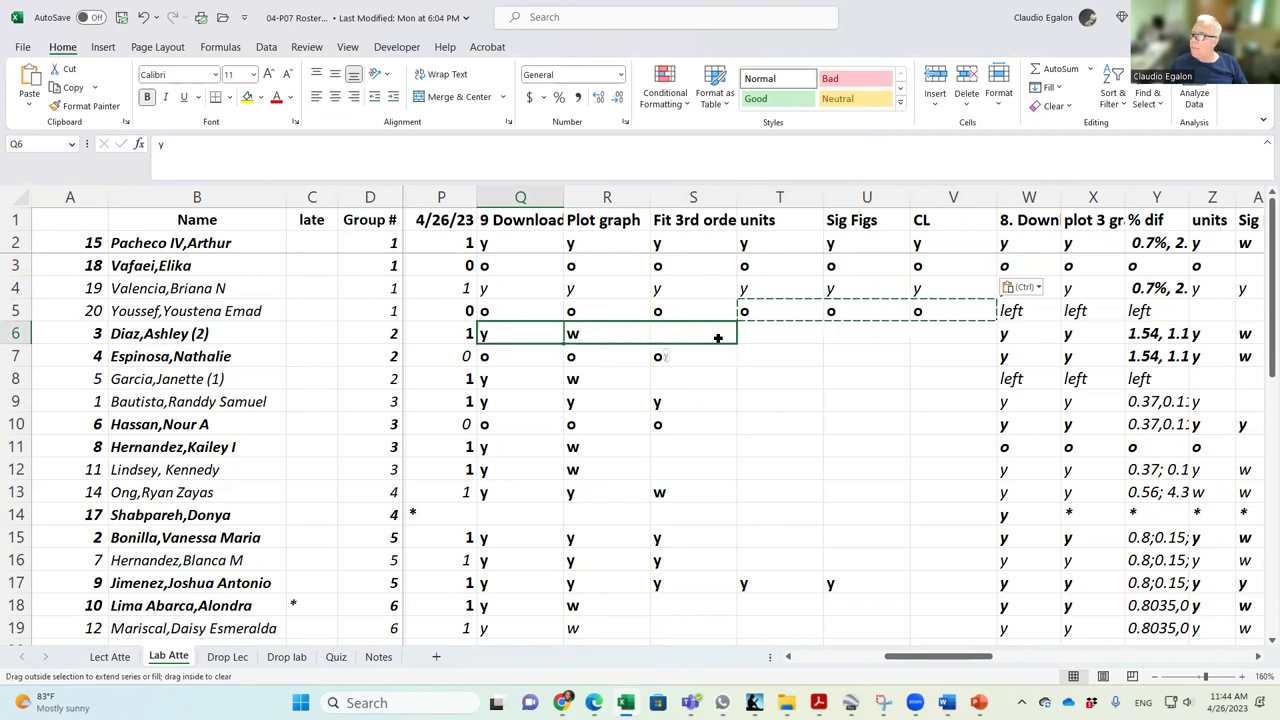
mouse_move(718, 338)
mouse_down()
mouse_move(803, 337)
mouse_move(730, 336)
mouse_up()
click(780, 332)
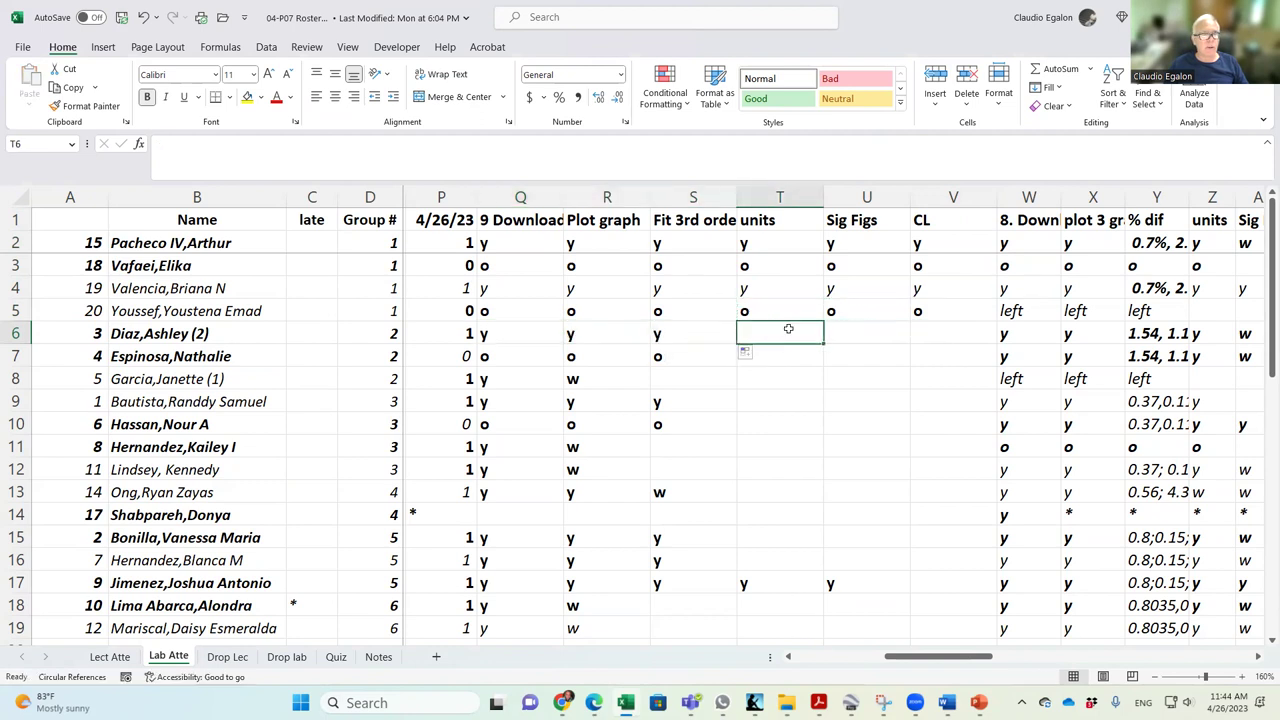
text(w)
click(691, 360)
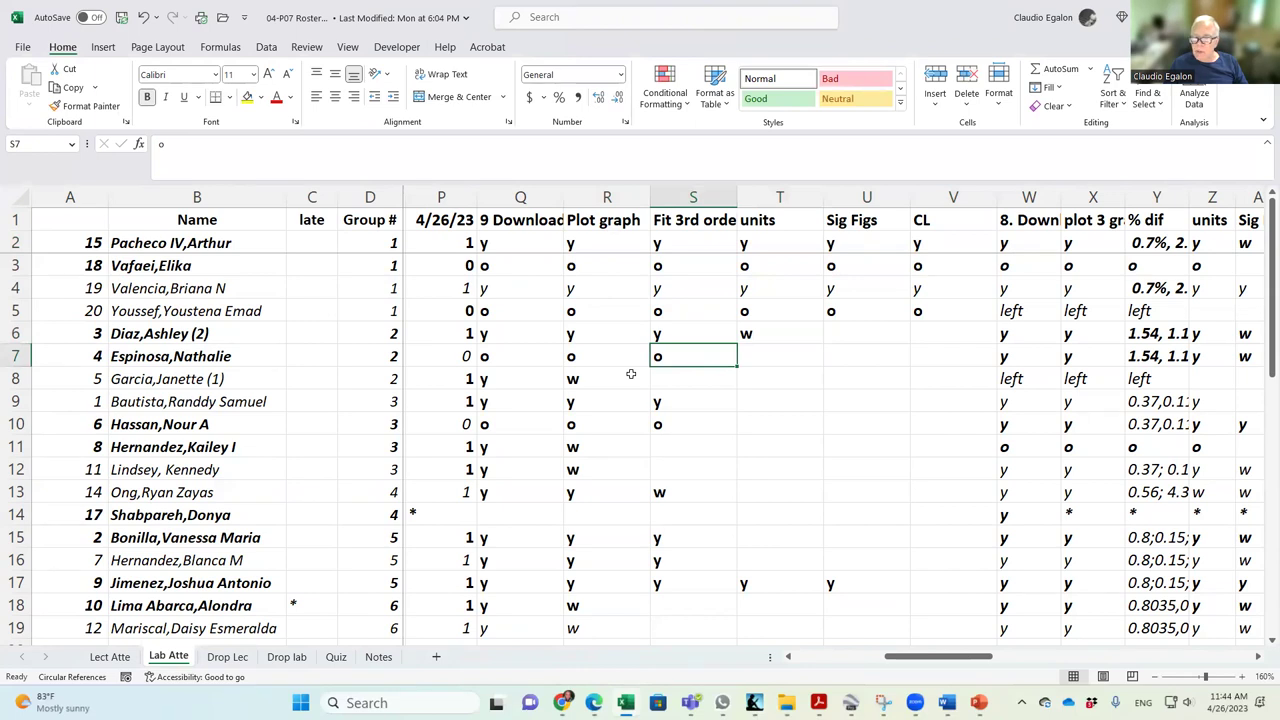
Extend the "o" marks in row 7 through CL, and change the Plot graph mark in row 8 to "*".
drag(590, 362, 945, 376)
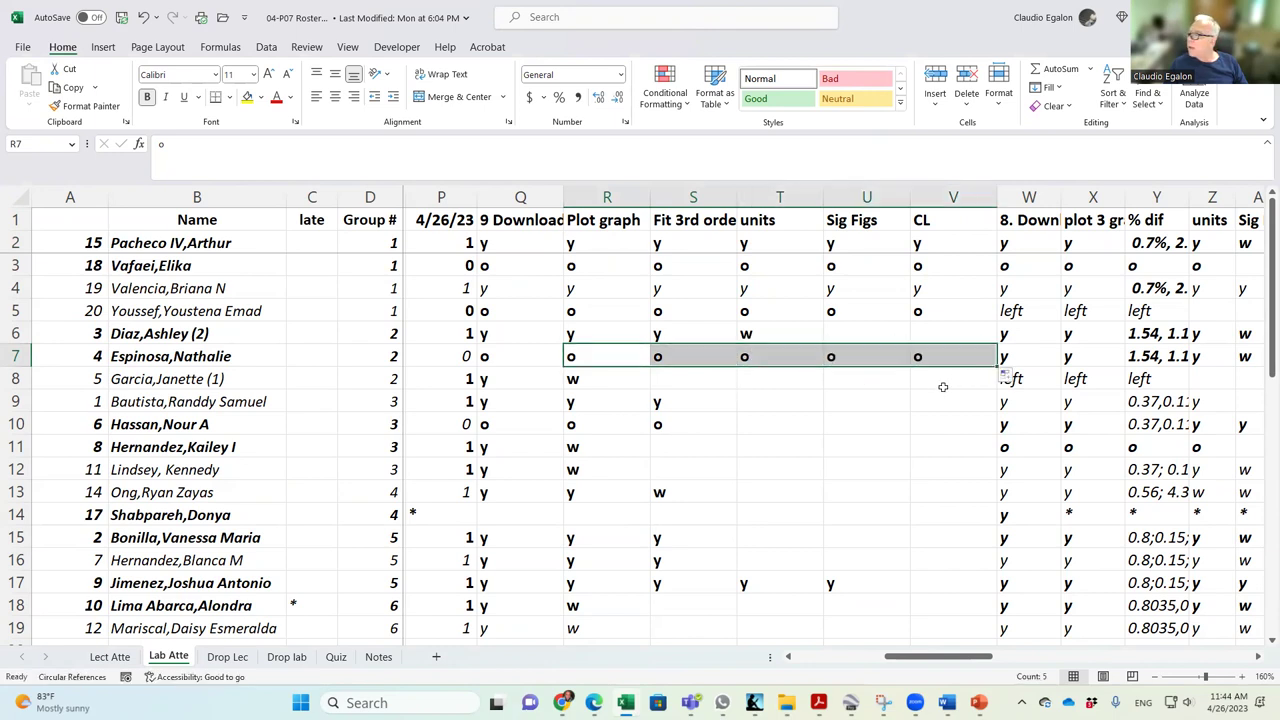
click(599, 381)
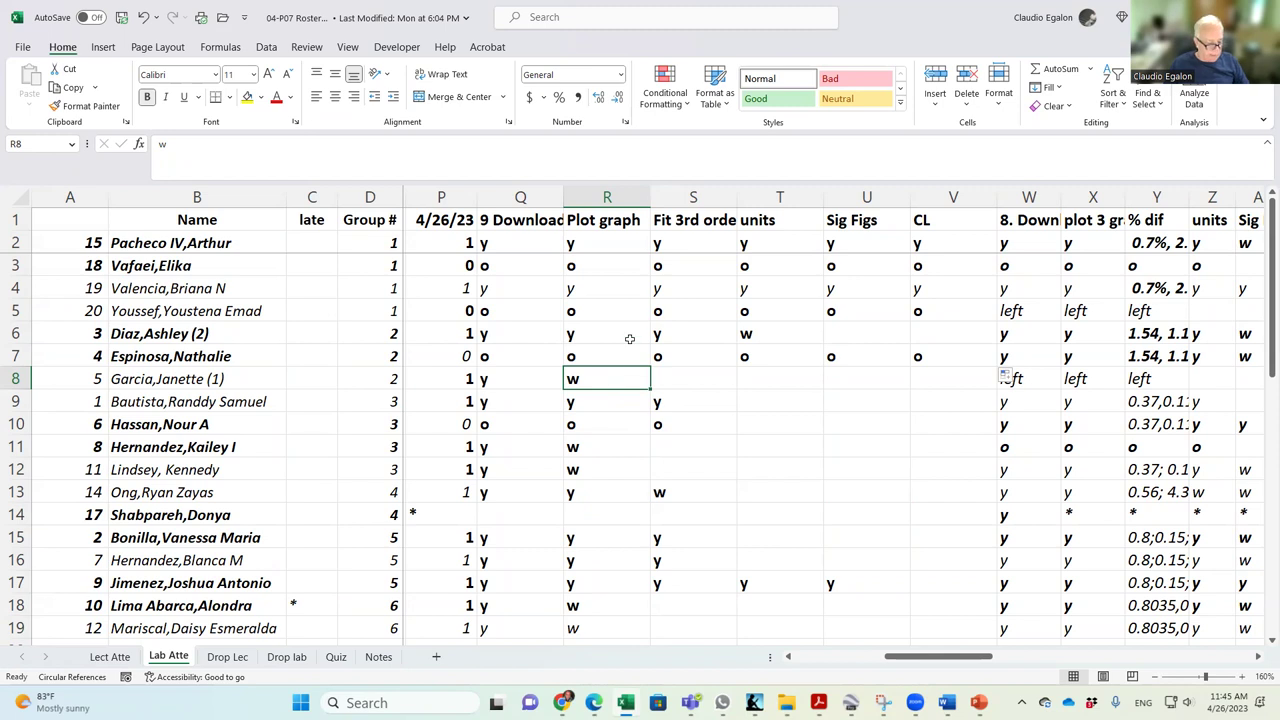
text(*)
key(Return)
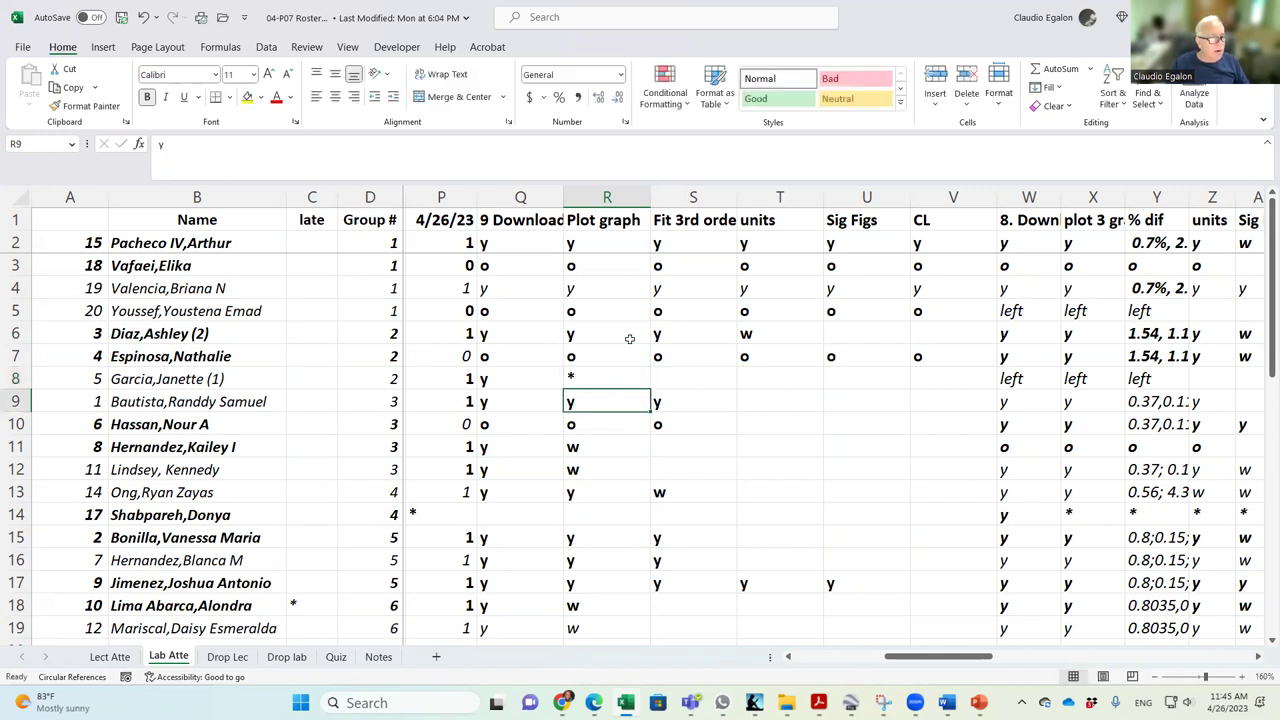
Extend the "y" marks in row 9 and the "o" marks in row 10 across units, Sig Figs and CL.
key(Right)
key(Left)
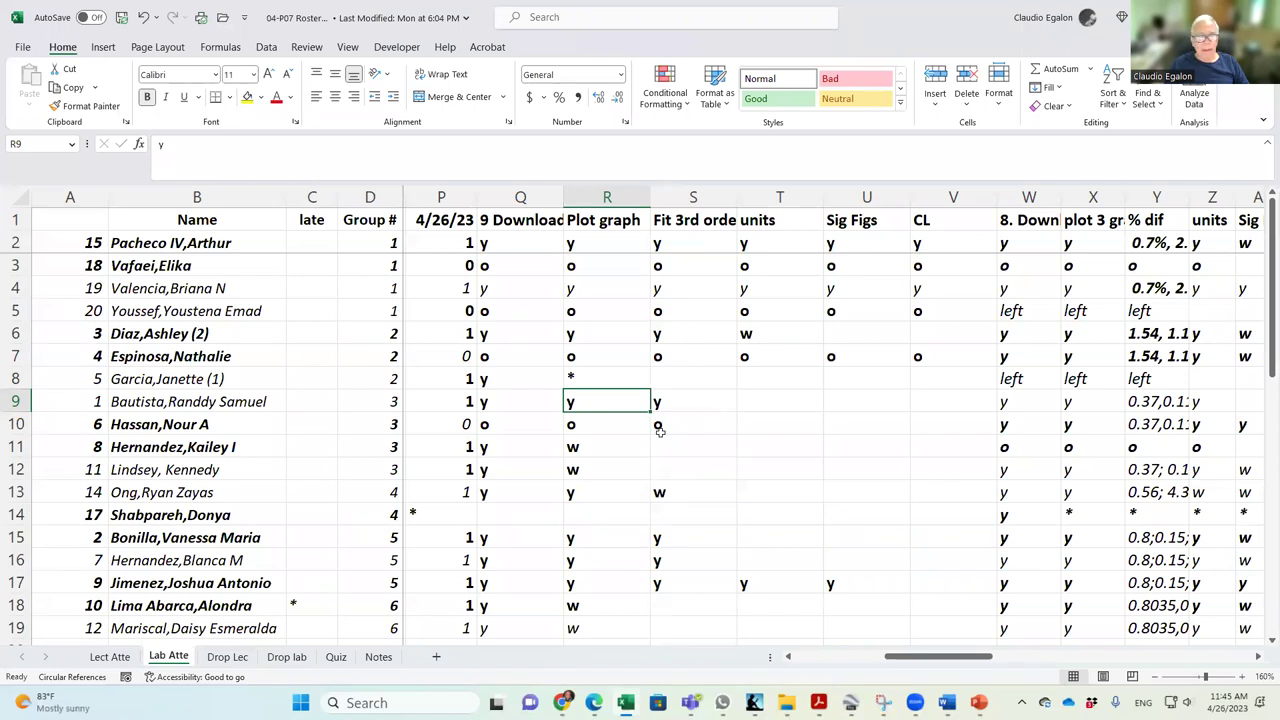
drag(650, 410, 792, 407)
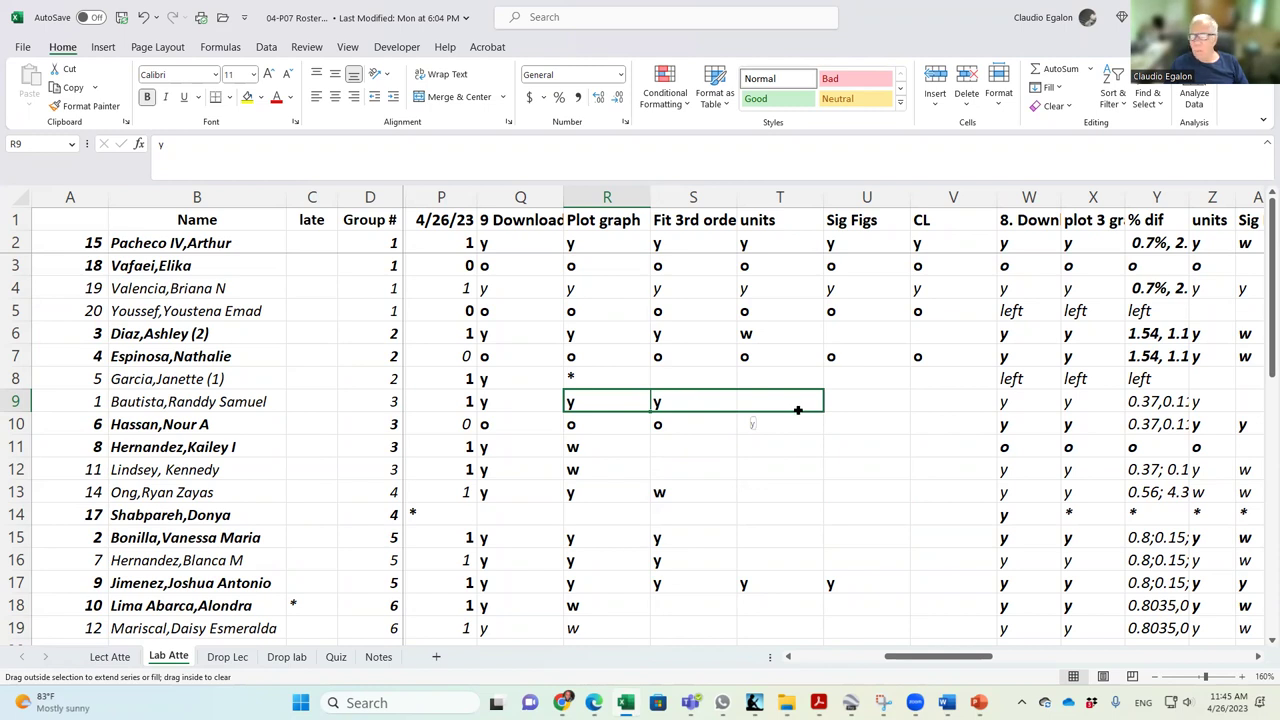
drag(797, 409, 986, 406)
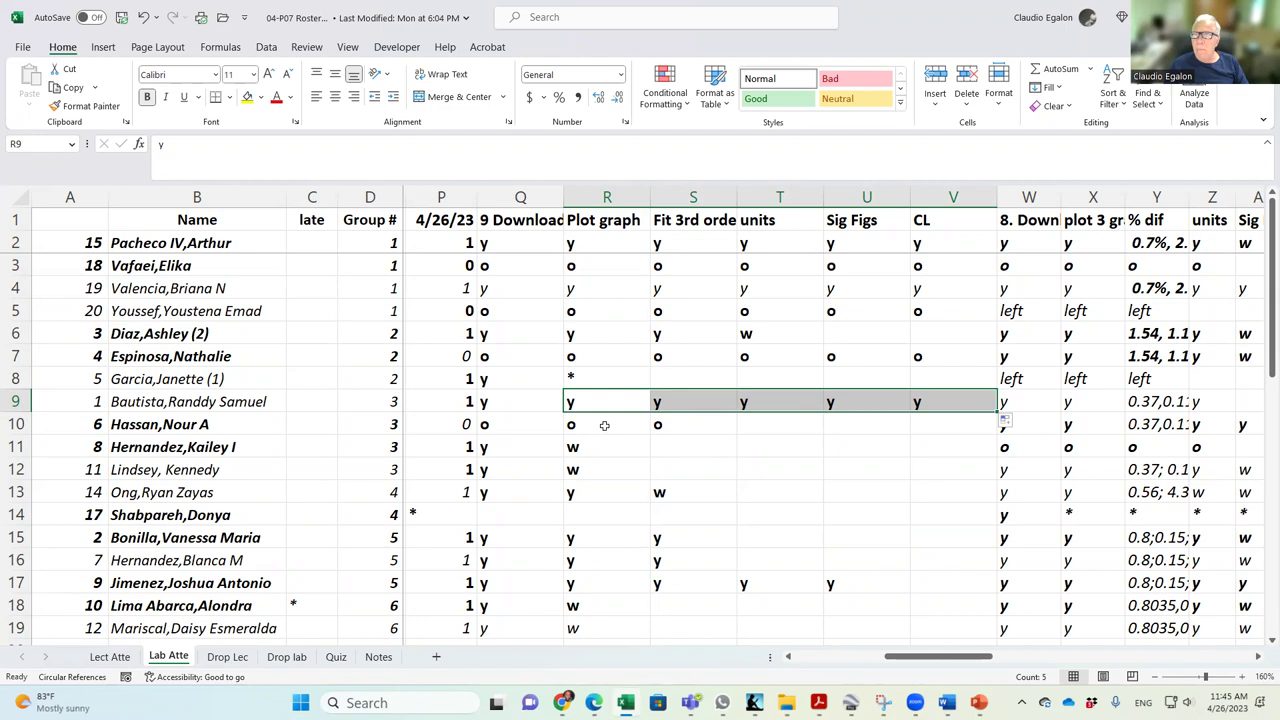
drag(580, 424, 972, 430)
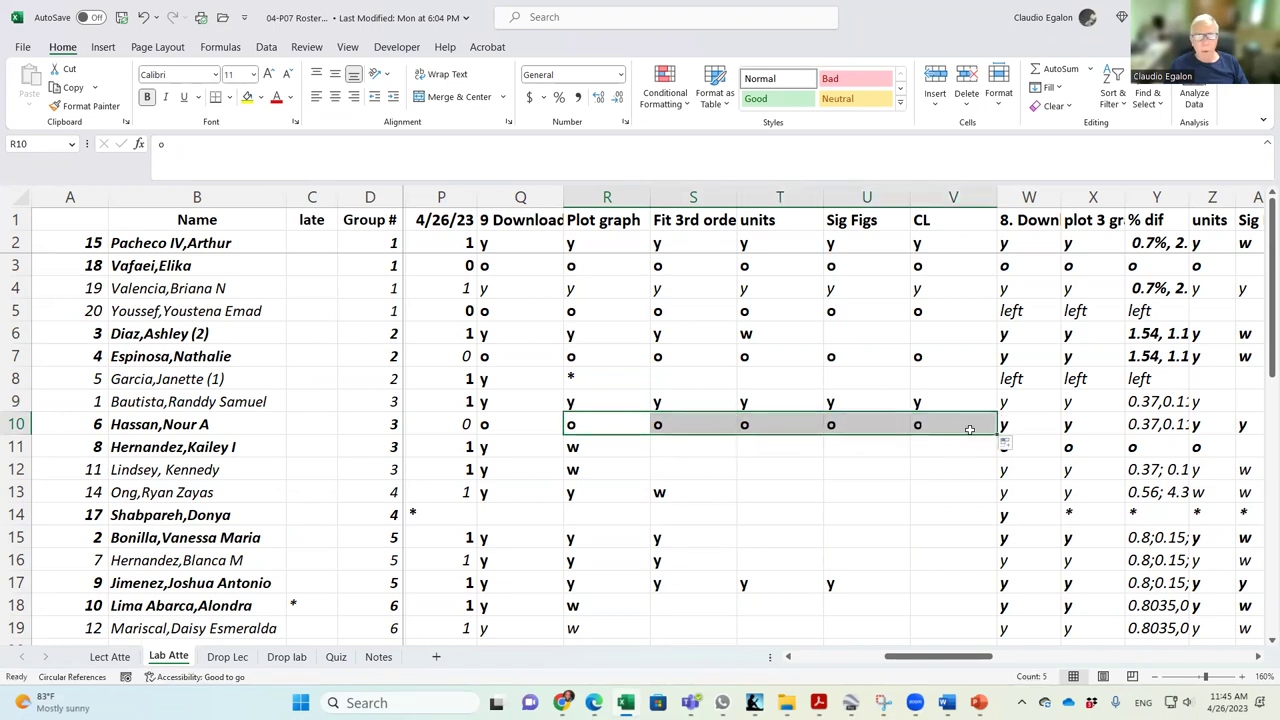
In row 11, set Plot graph to "y" and Fit 3rd order to "w".
click(587, 455)
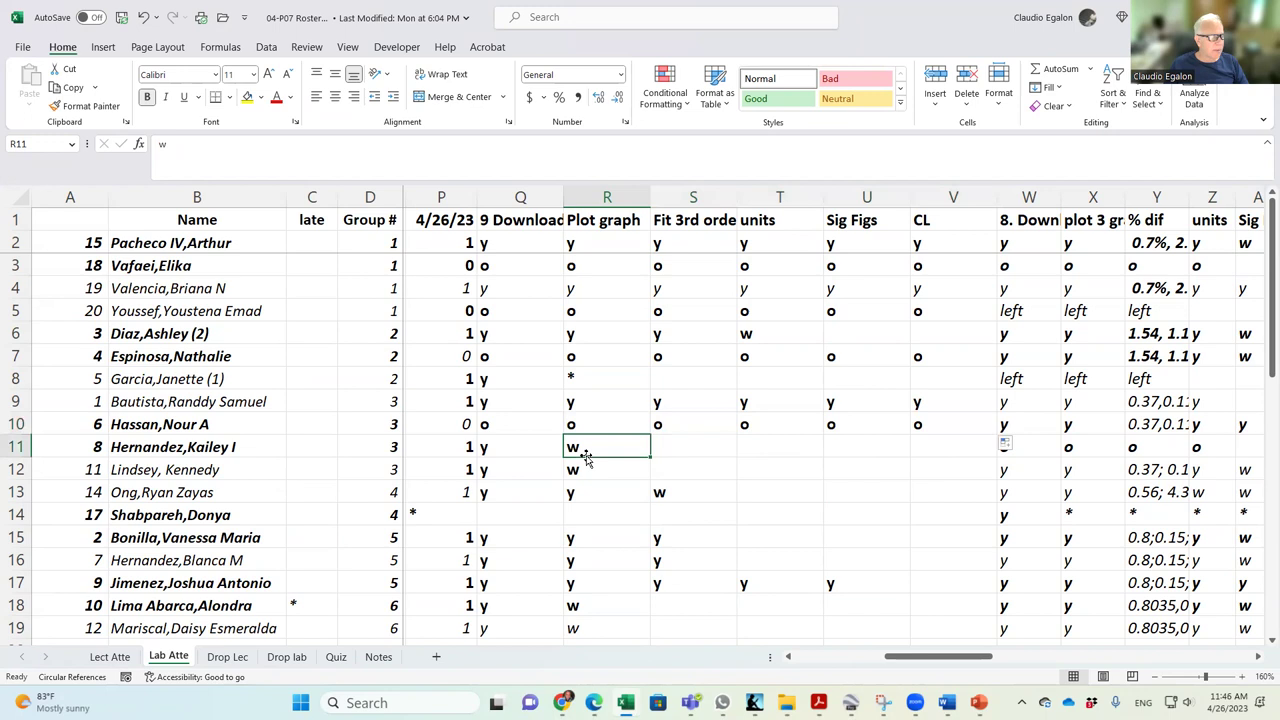
click(516, 442)
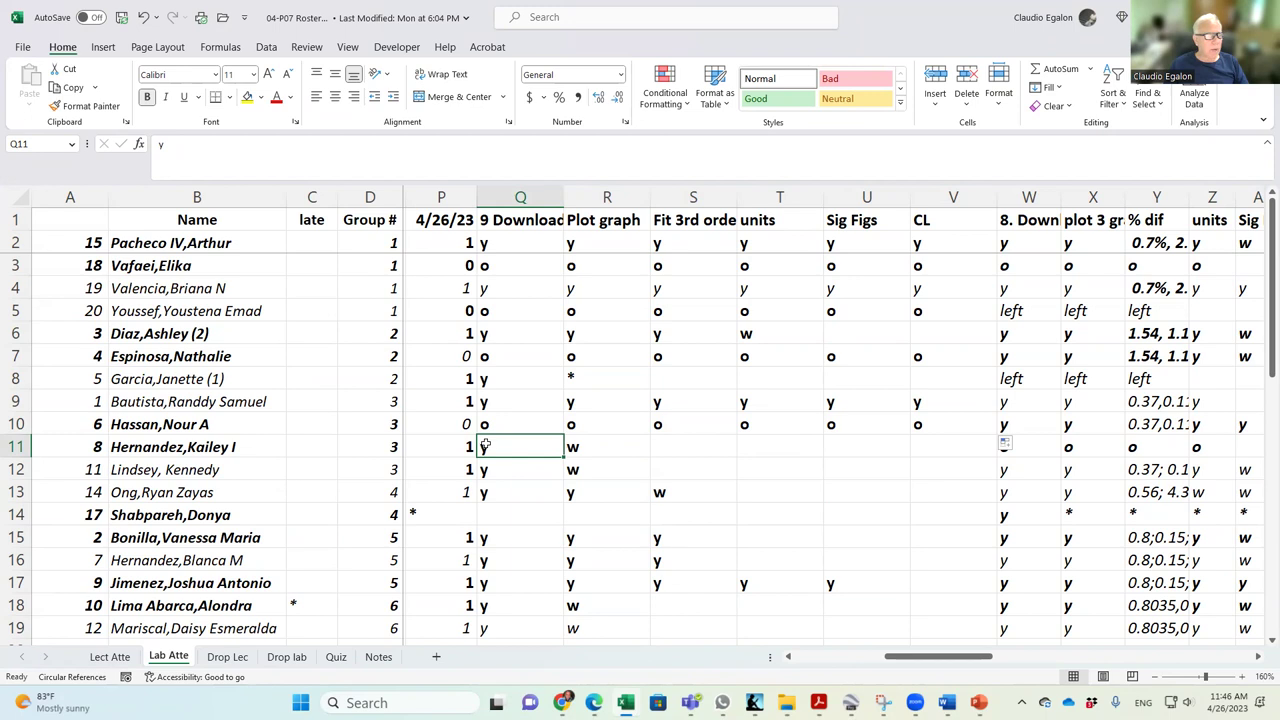
drag(563, 457, 723, 453)
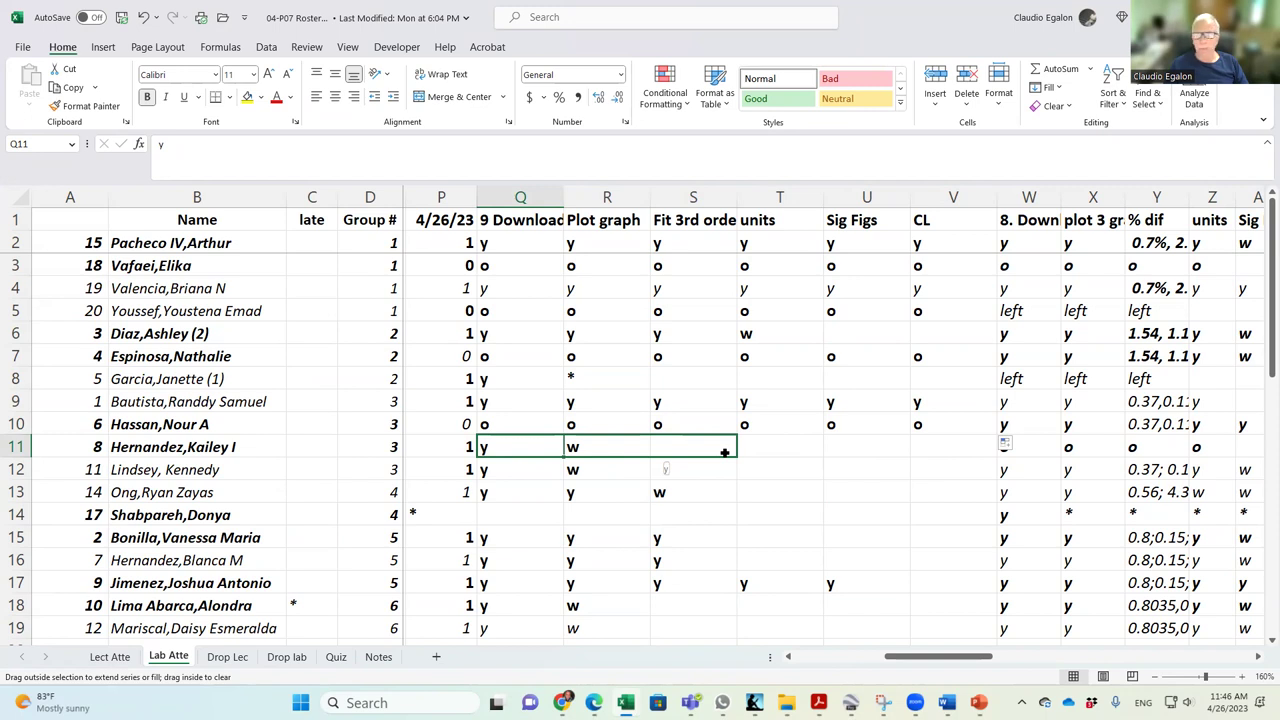
drag(724, 453, 724, 453)
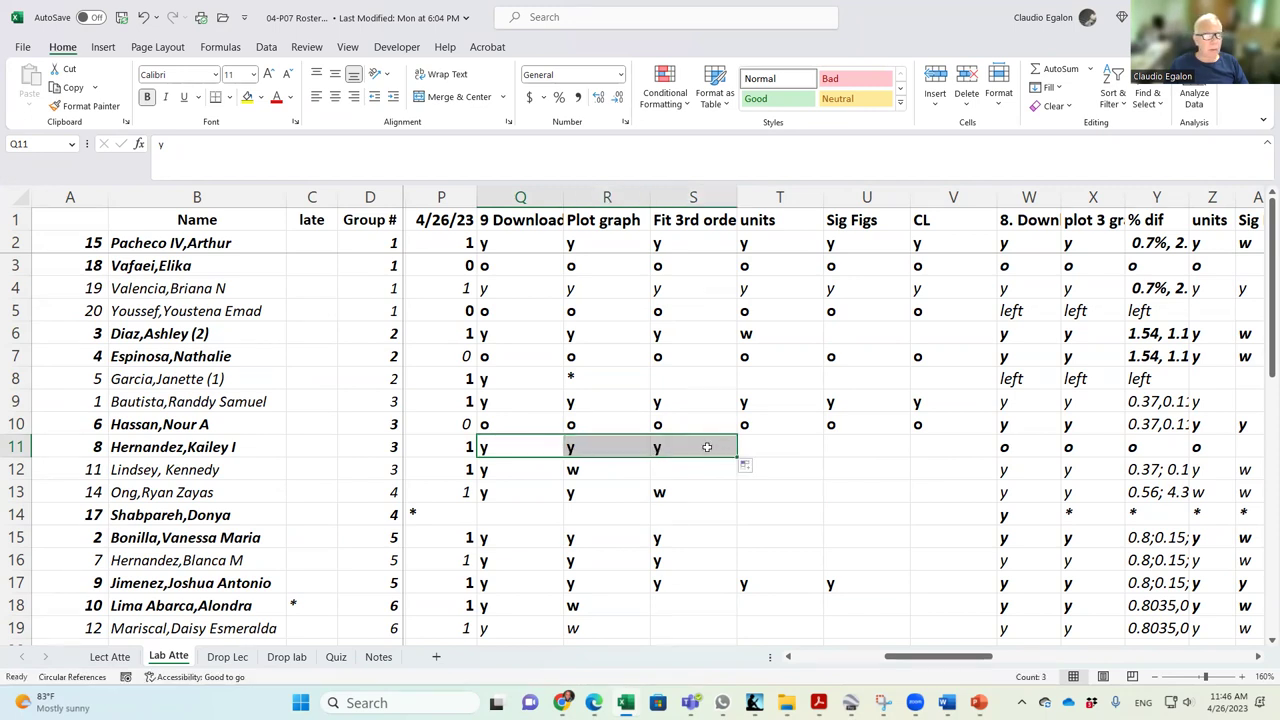
click(707, 447)
text(w)
key(Return)
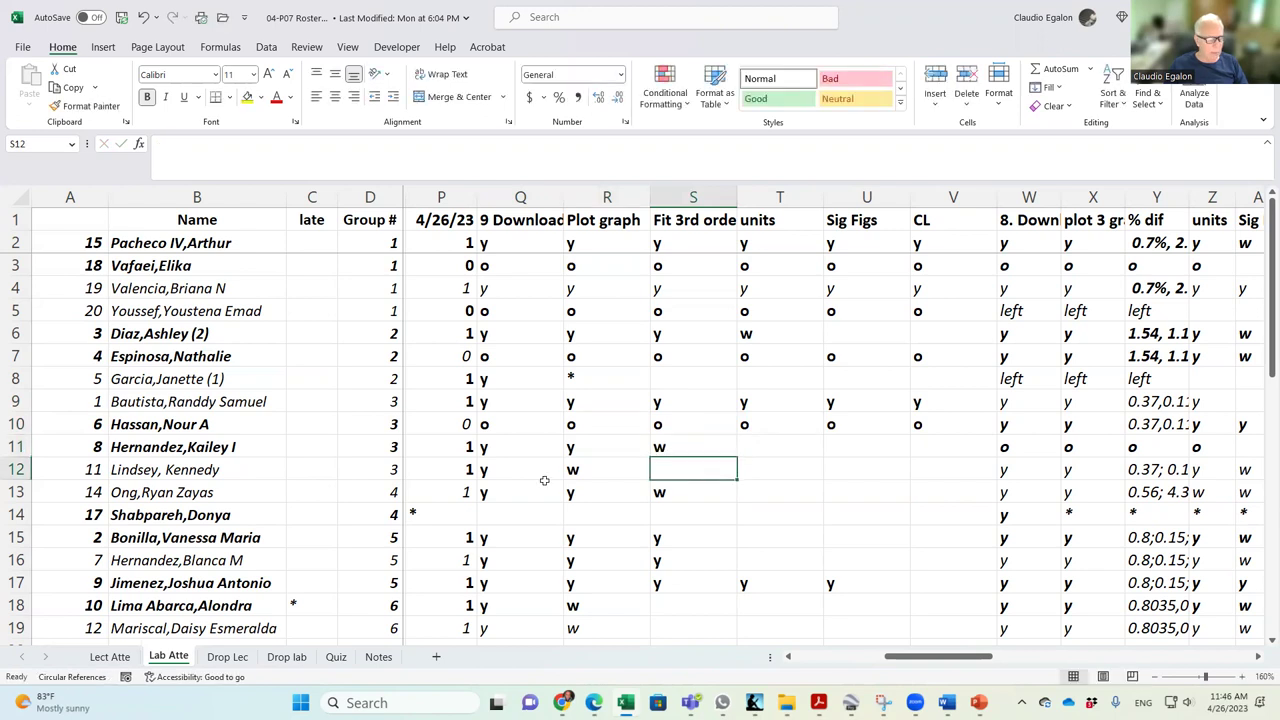
Copy the "y" mark in row 12 from the download column to Plot graph.
click(543, 478)
drag(564, 480, 715, 469)
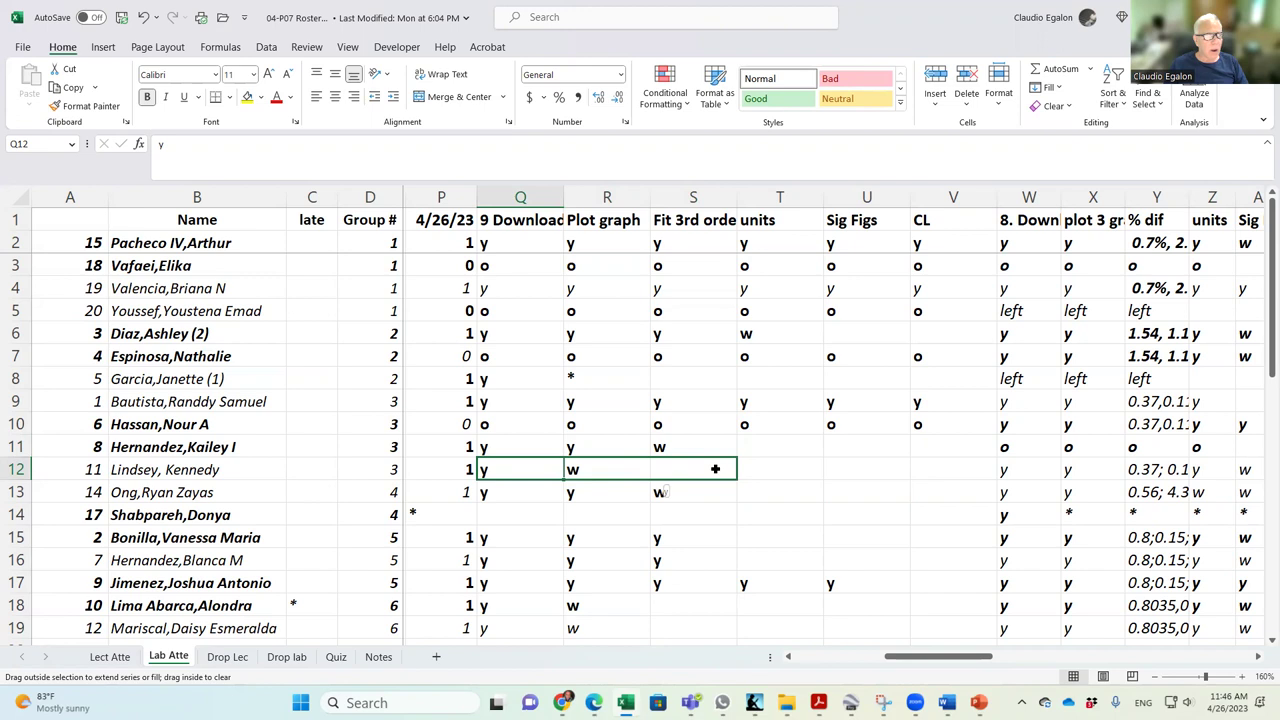
drag(715, 469, 651, 474)
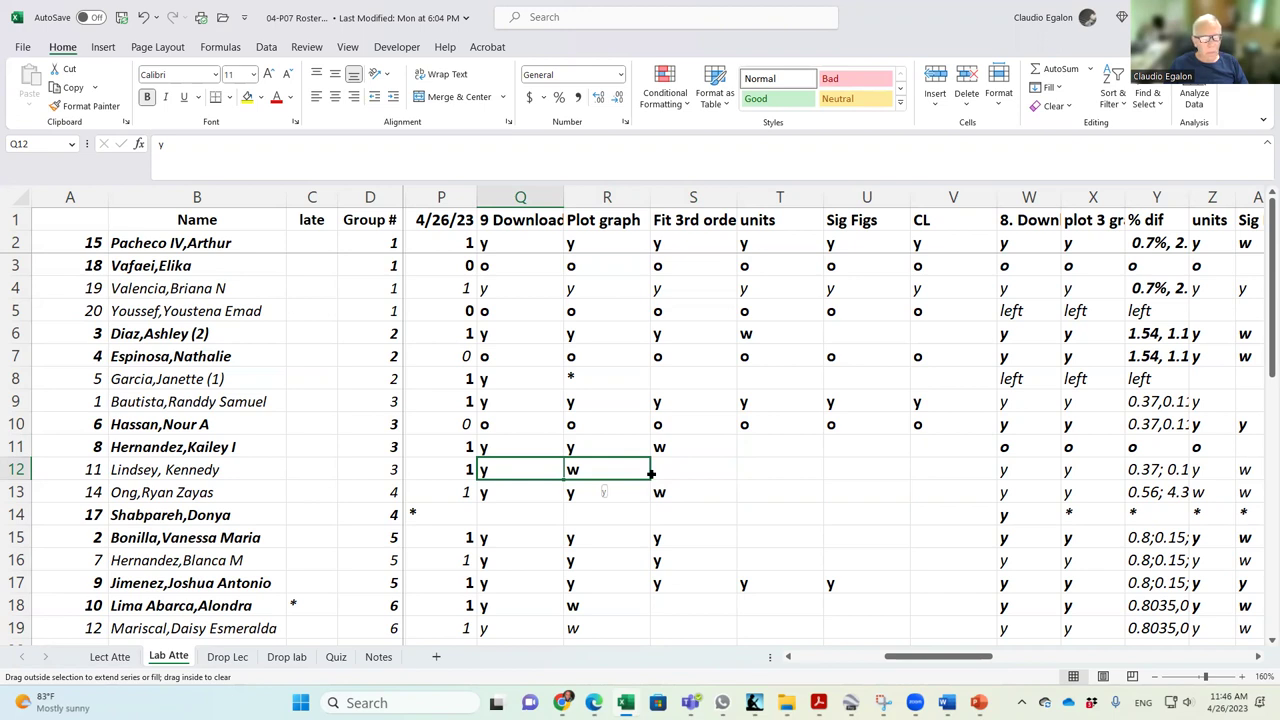
drag(651, 474, 651, 474)
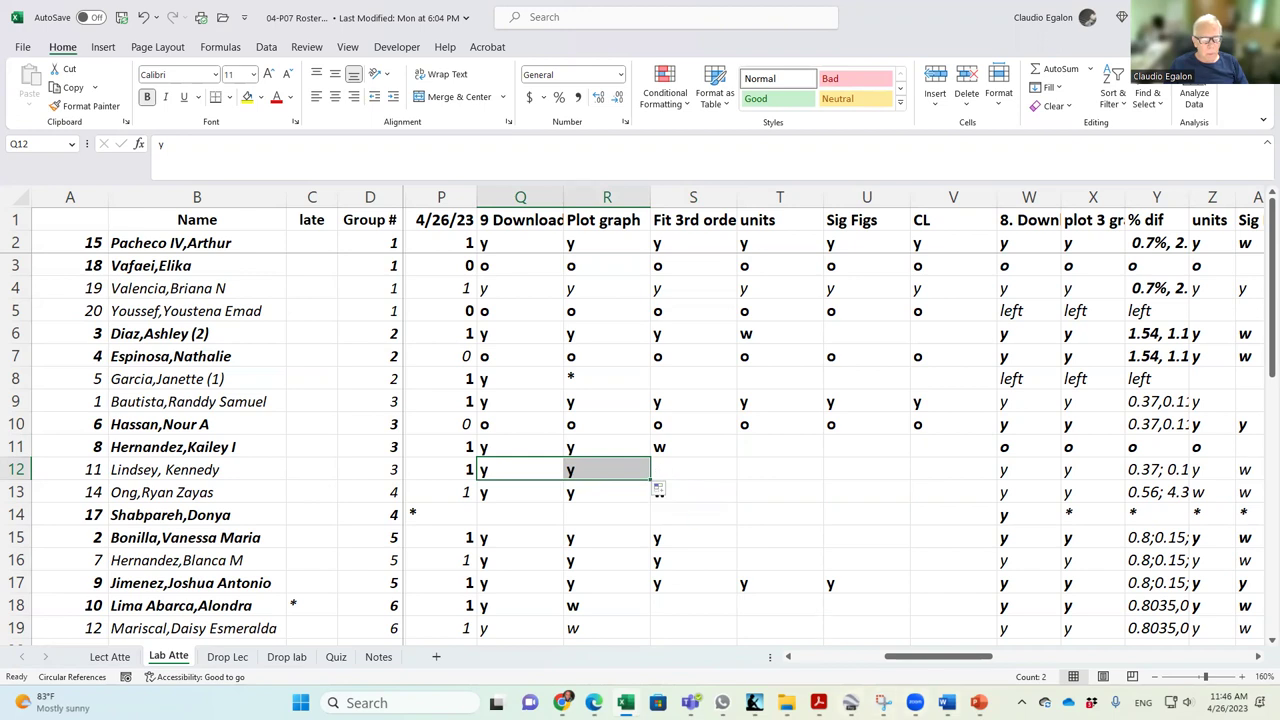
Open the P07L07G03.xlsx workbook from the Lab07 folder and enable it for editing.
mouse_move(850, 703)
mouse_move(947, 703)
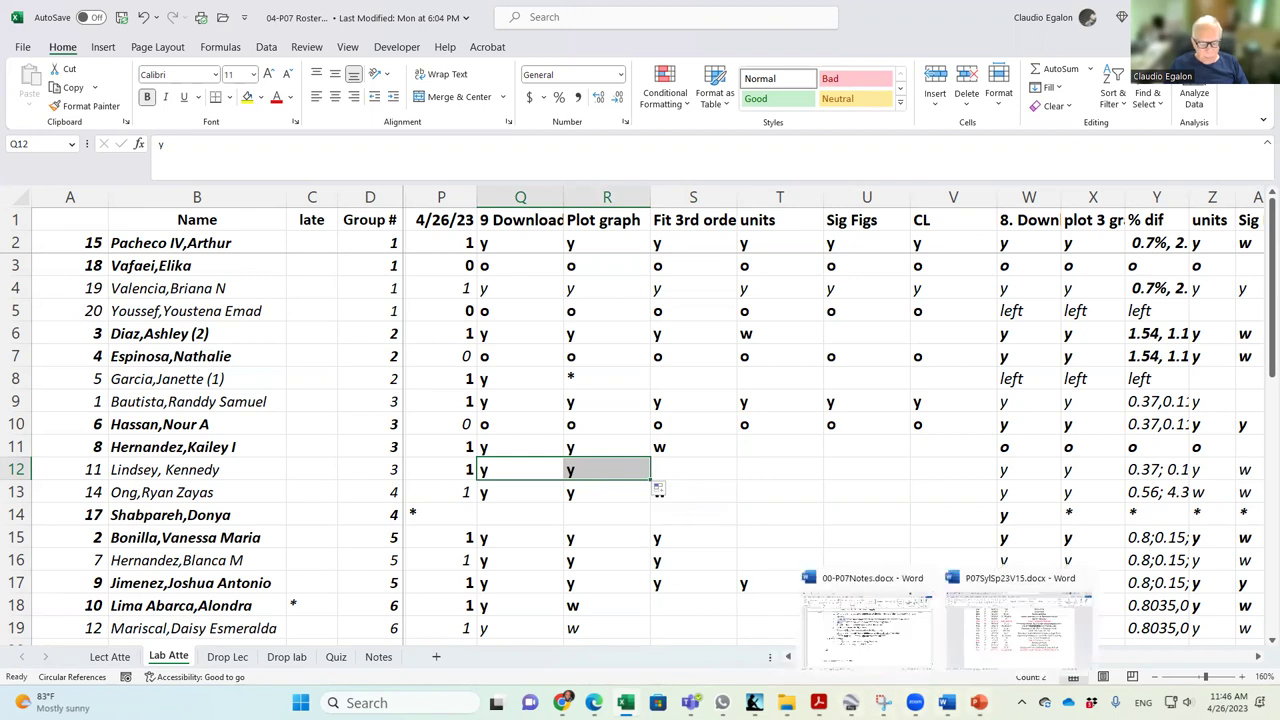
mouse_move(787, 703)
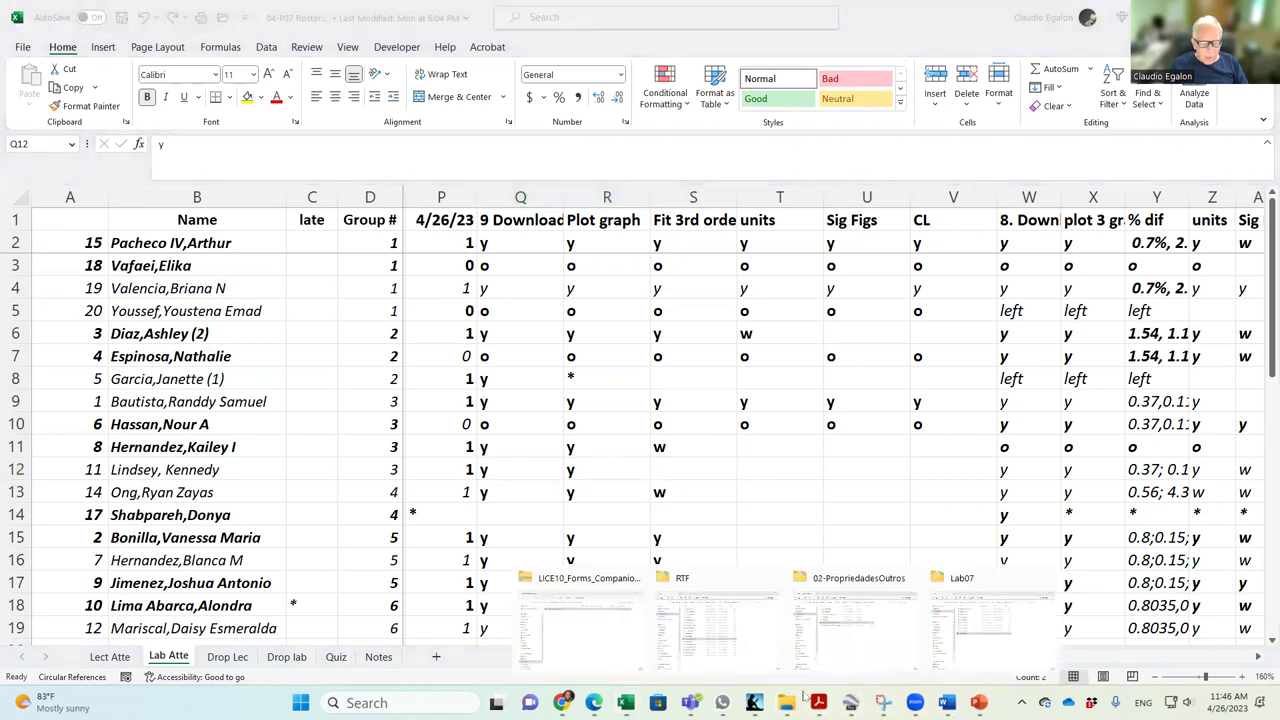
click(977, 658)
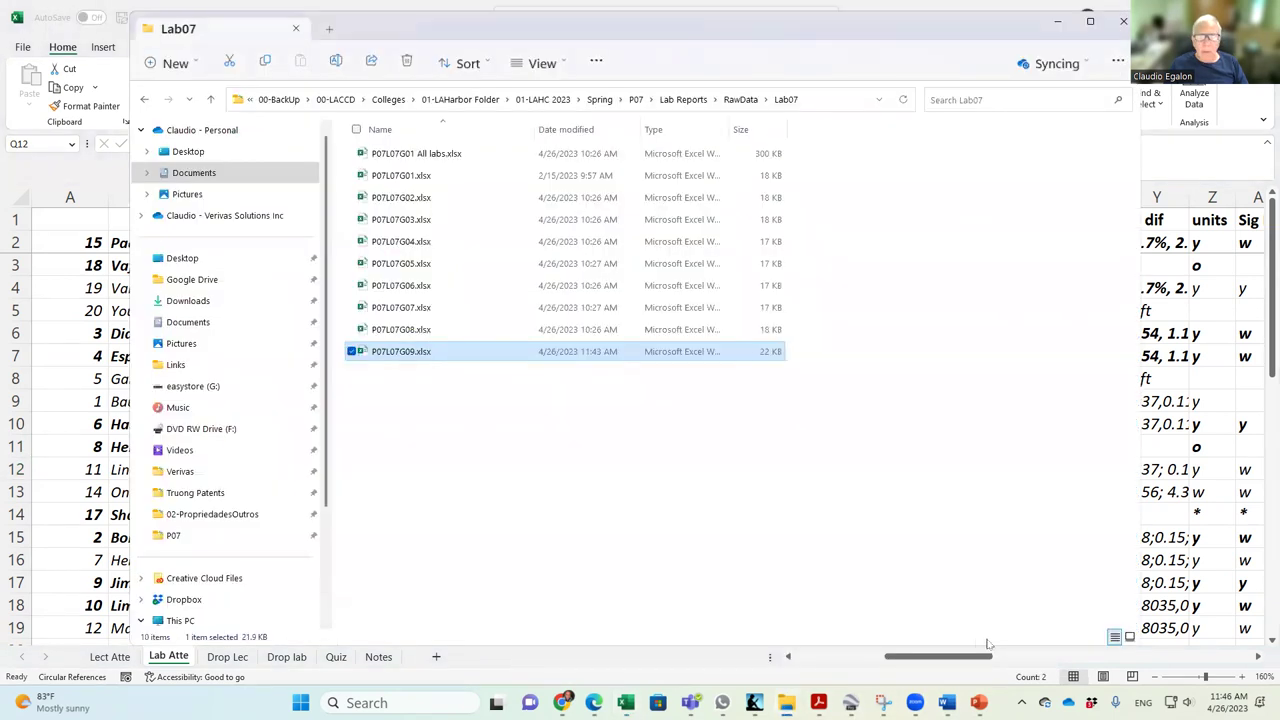
click(421, 221)
double_click(421, 221)
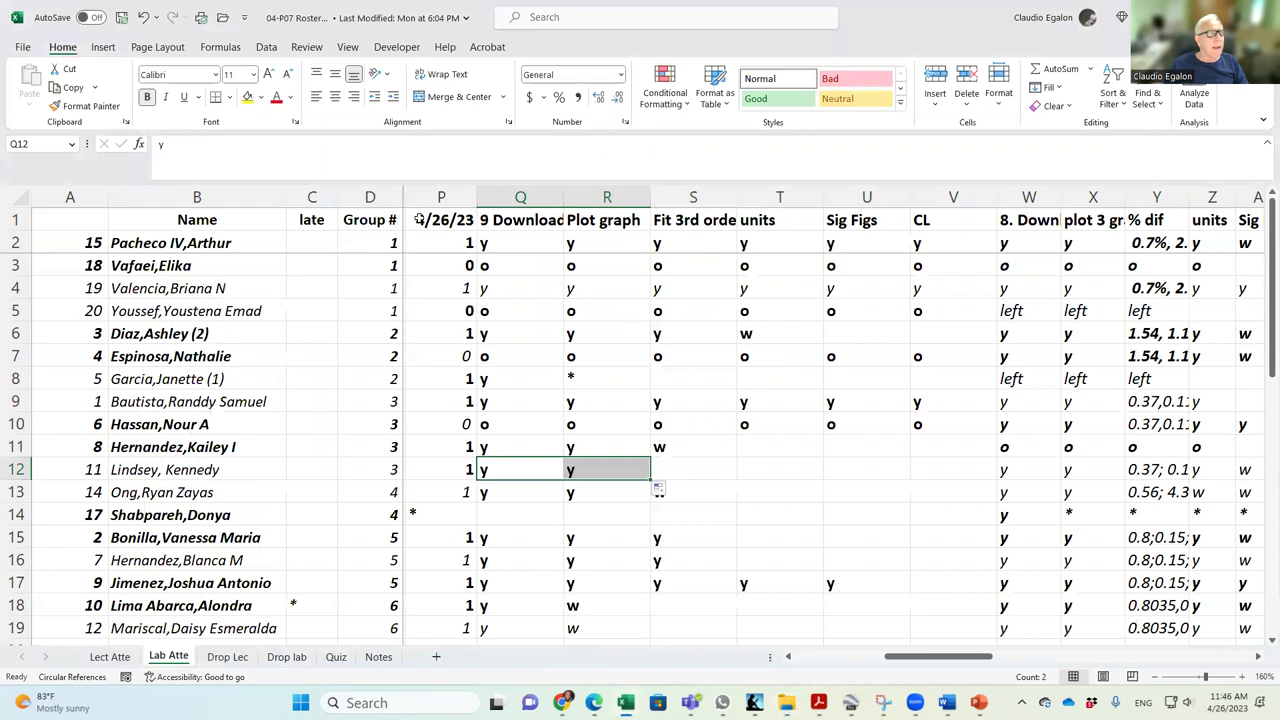
click(645, 348)
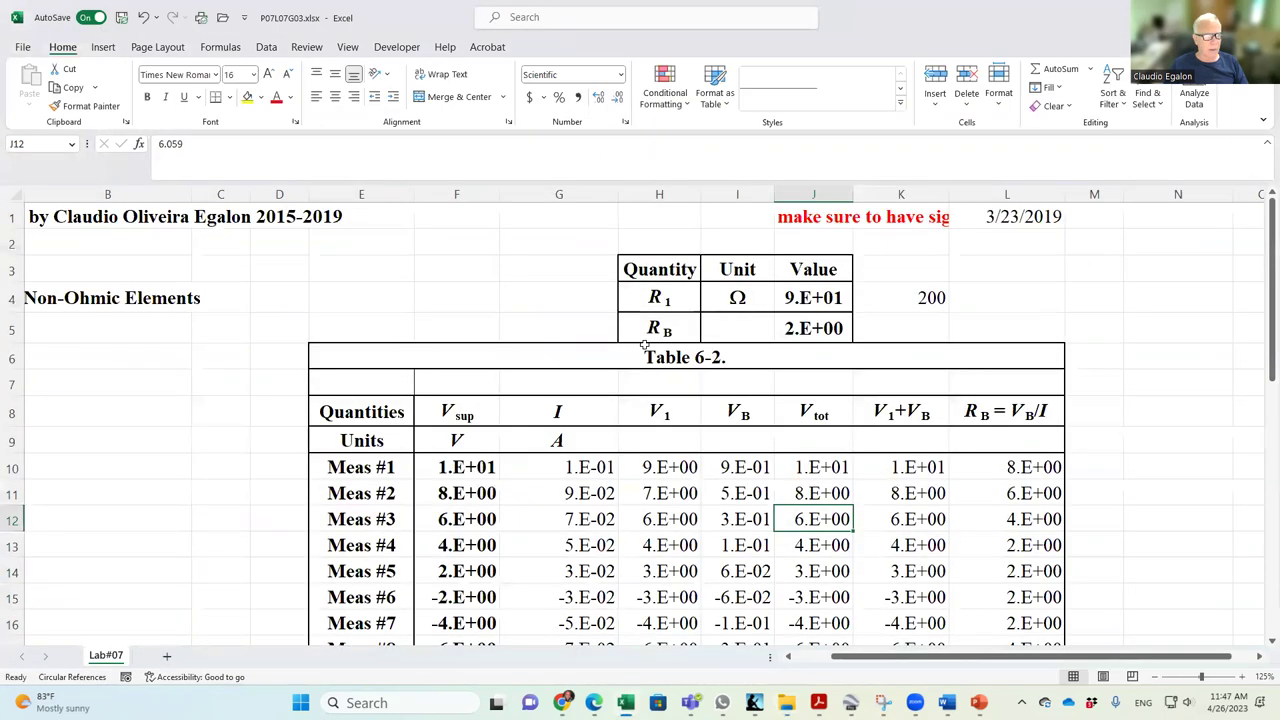
Insert a scatter chart of the VB and current columns of Table 6-2 and move it over the table's left side.
scroll(645, 348, down, 2)
drag(737, 311, 737, 545)
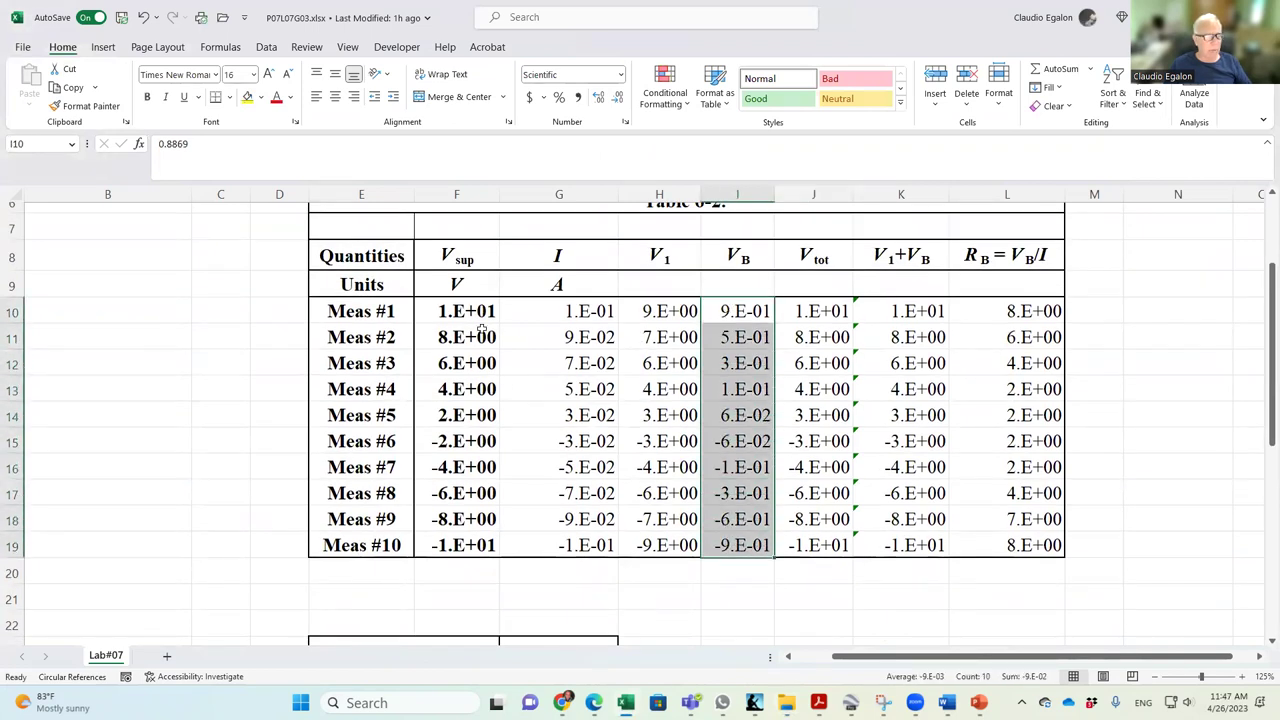
drag(557, 311, 566, 552)
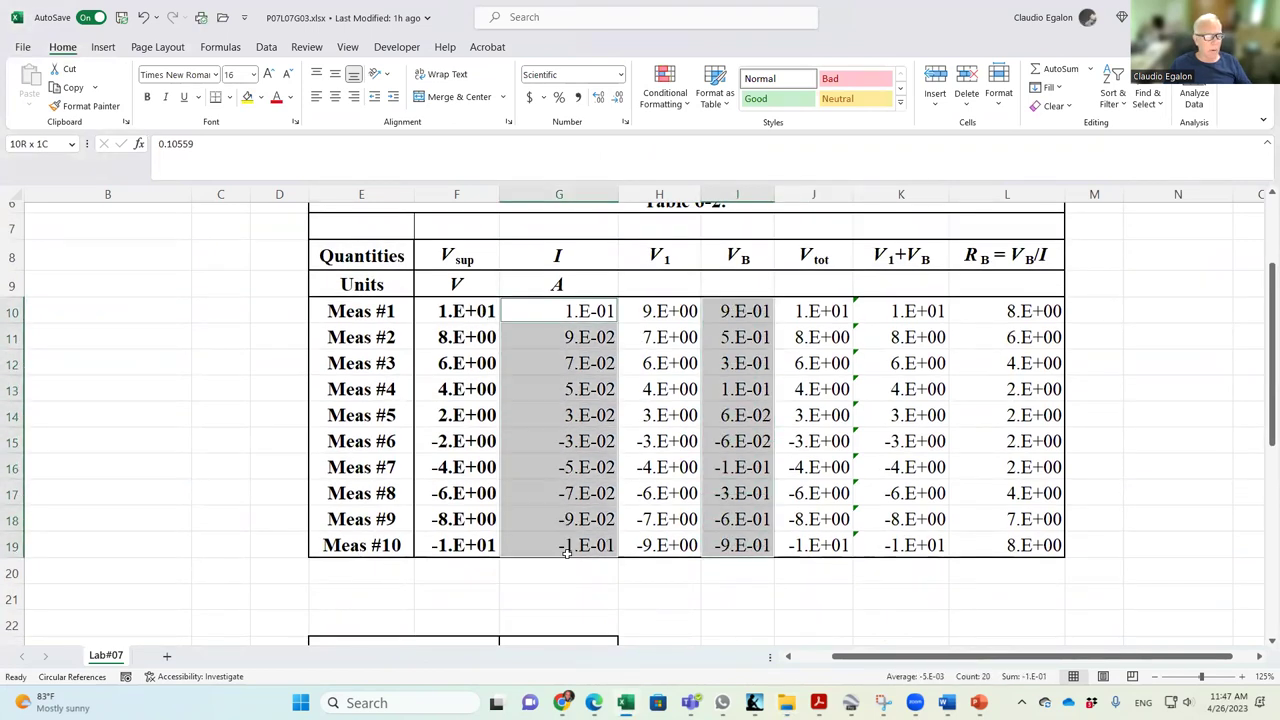
click(103, 46)
click(591, 106)
click(589, 180)
drag(742, 309, 431, 329)
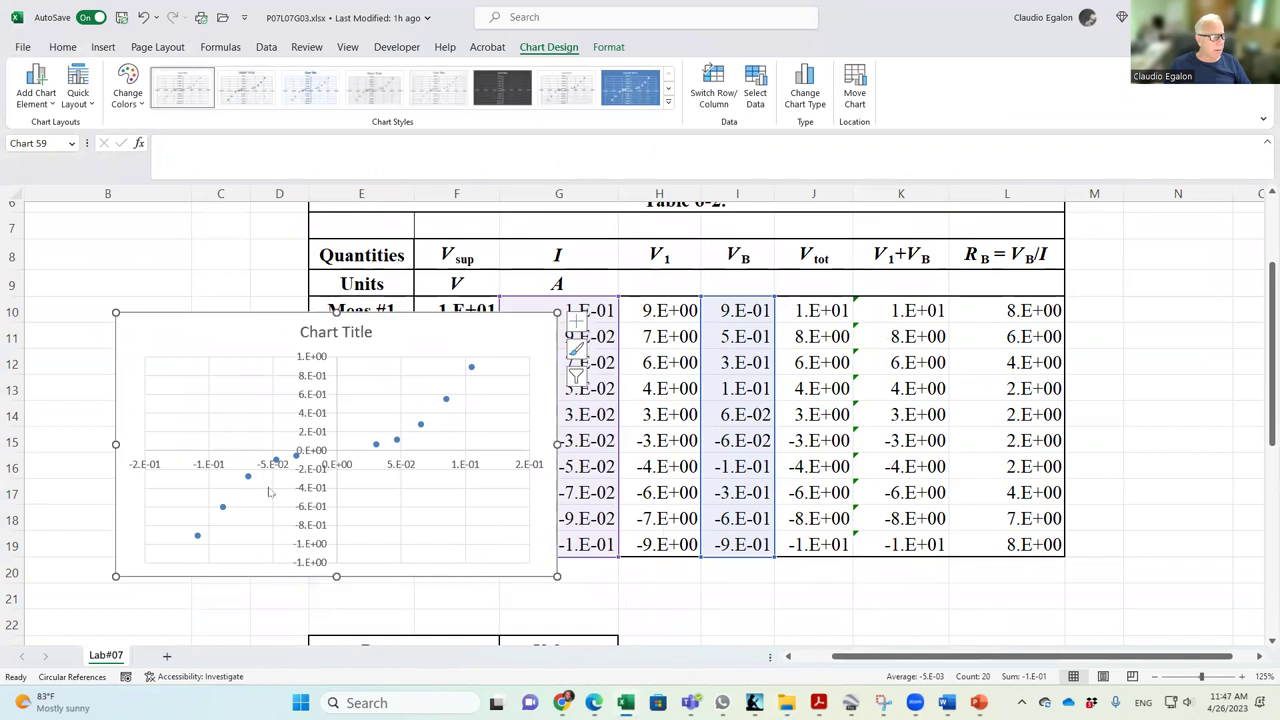
Add a third-order polynomial trendline to the data series and display its equation and R-squared value on the chart.
click(222, 507)
right_click(224, 508)
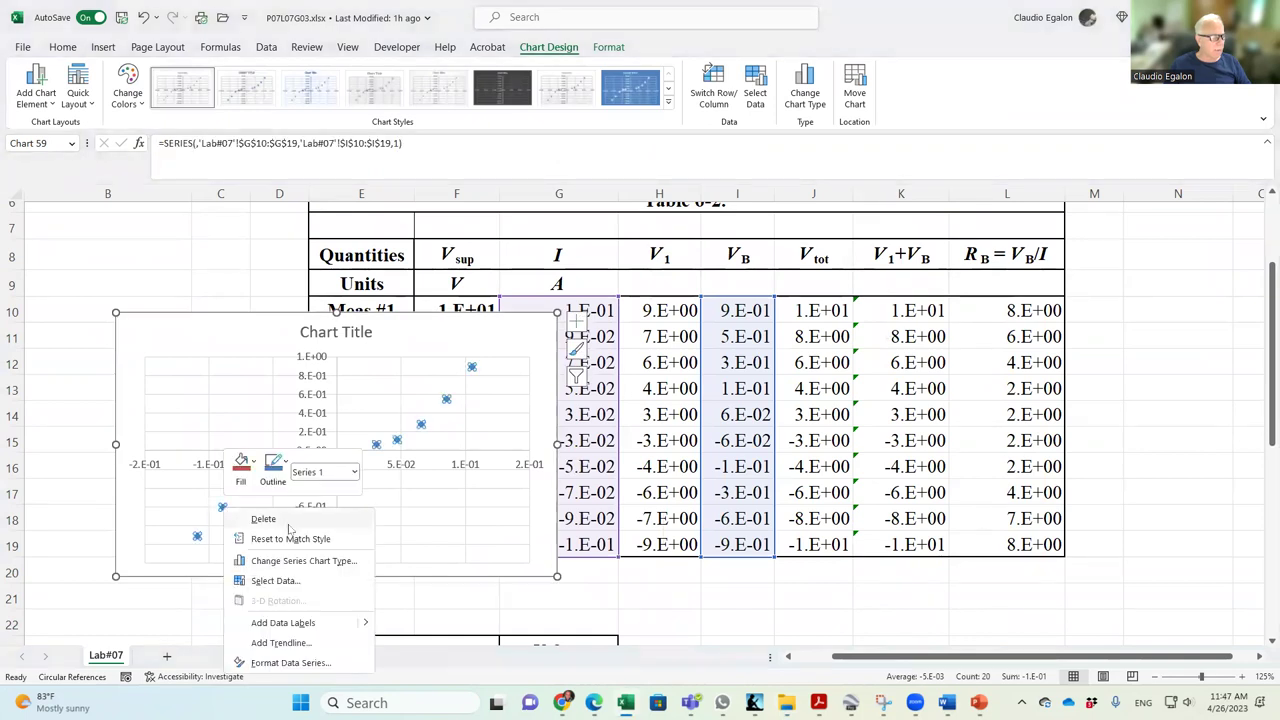
click(282, 643)
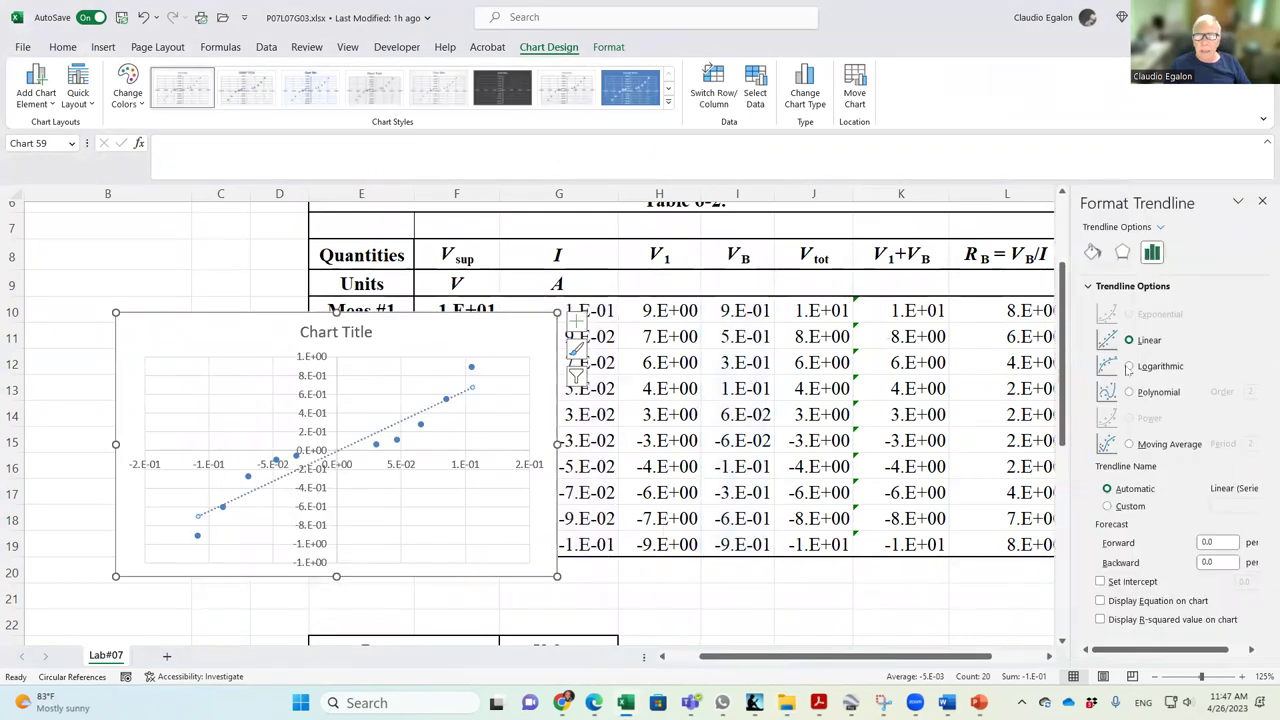
click(1129, 392)
double_click(1252, 392)
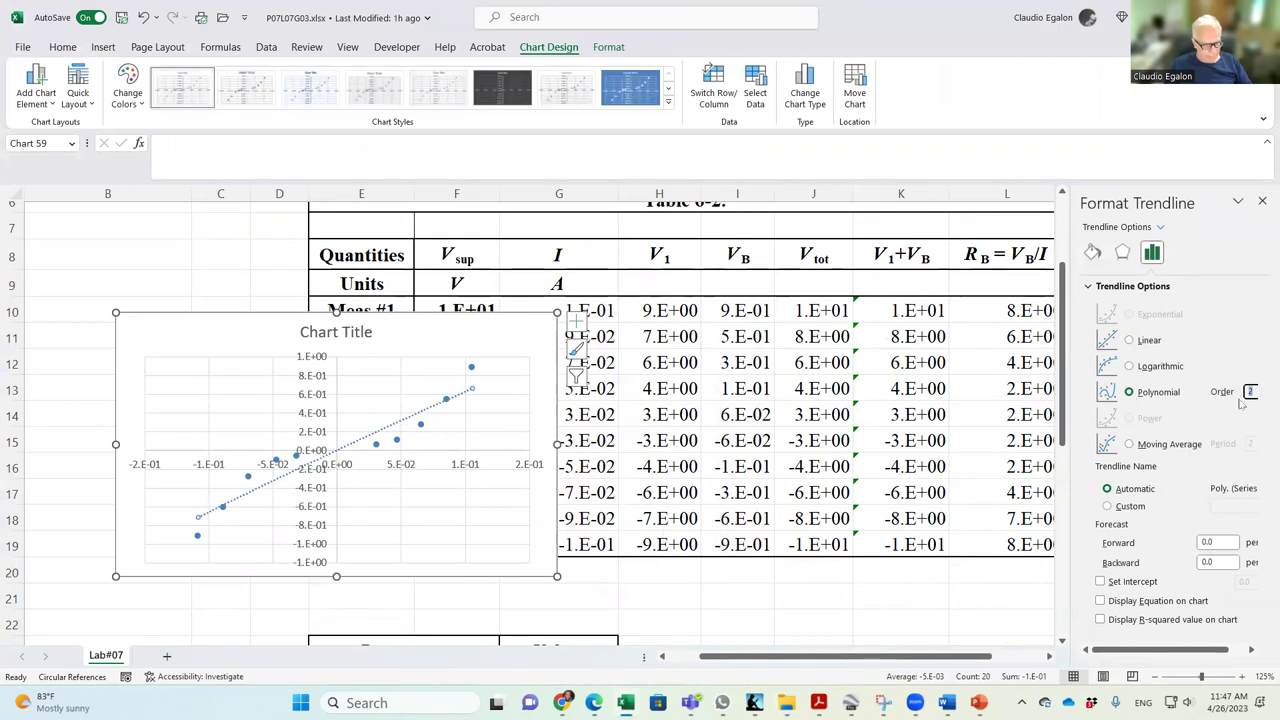
text(3)
click(1100, 601)
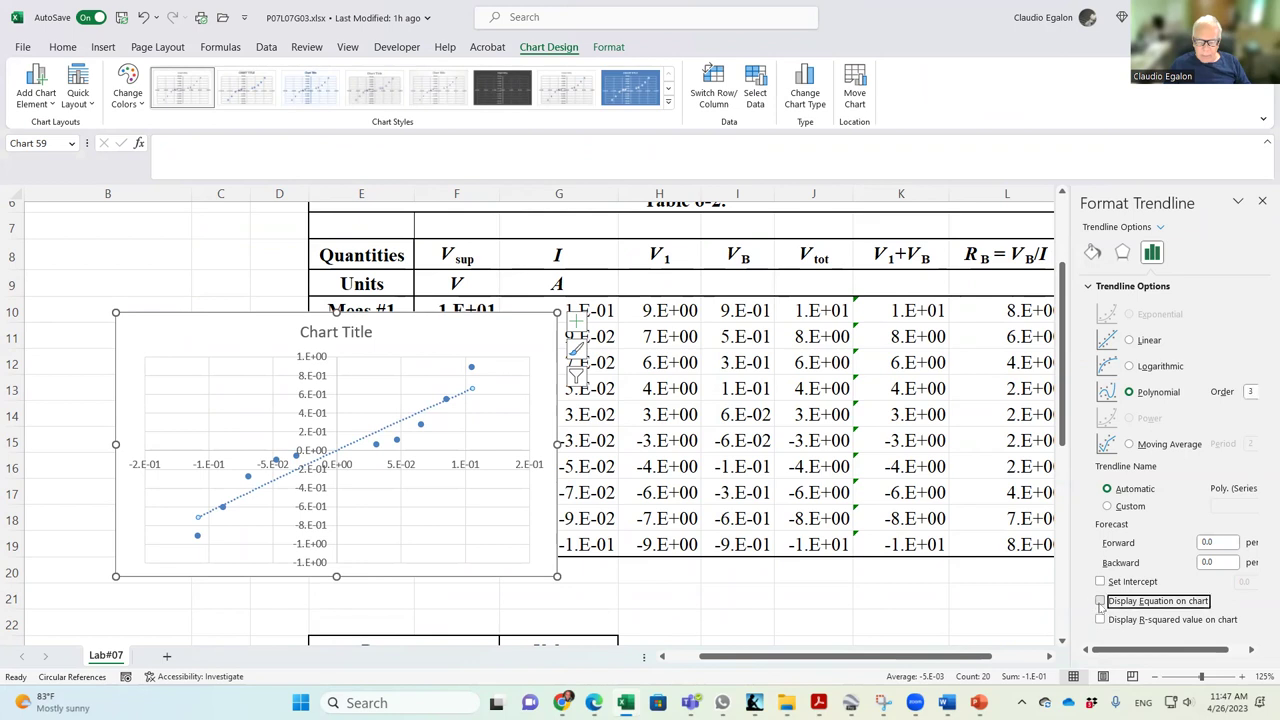
click(1100, 620)
Enlarge the chart and place the trendline equation label in the empty area below the curve.
drag(358, 382, 429, 512)
drag(557, 578, 696, 638)
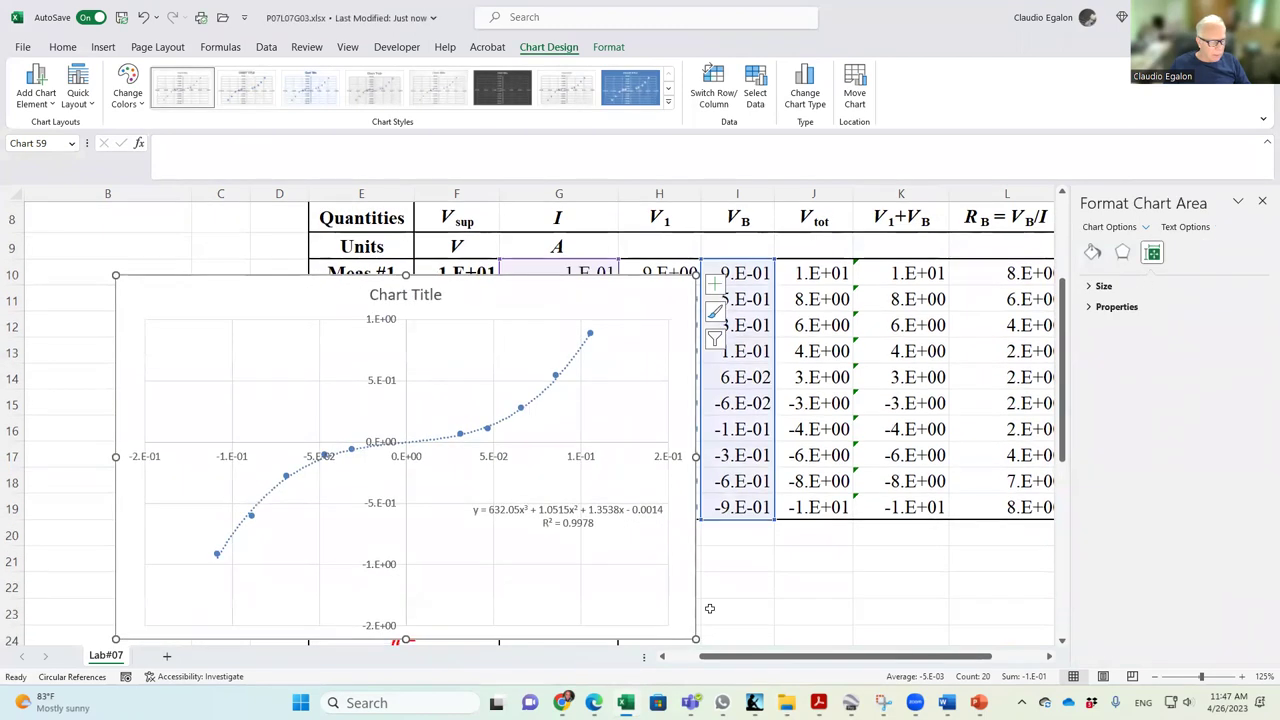
click(582, 524)
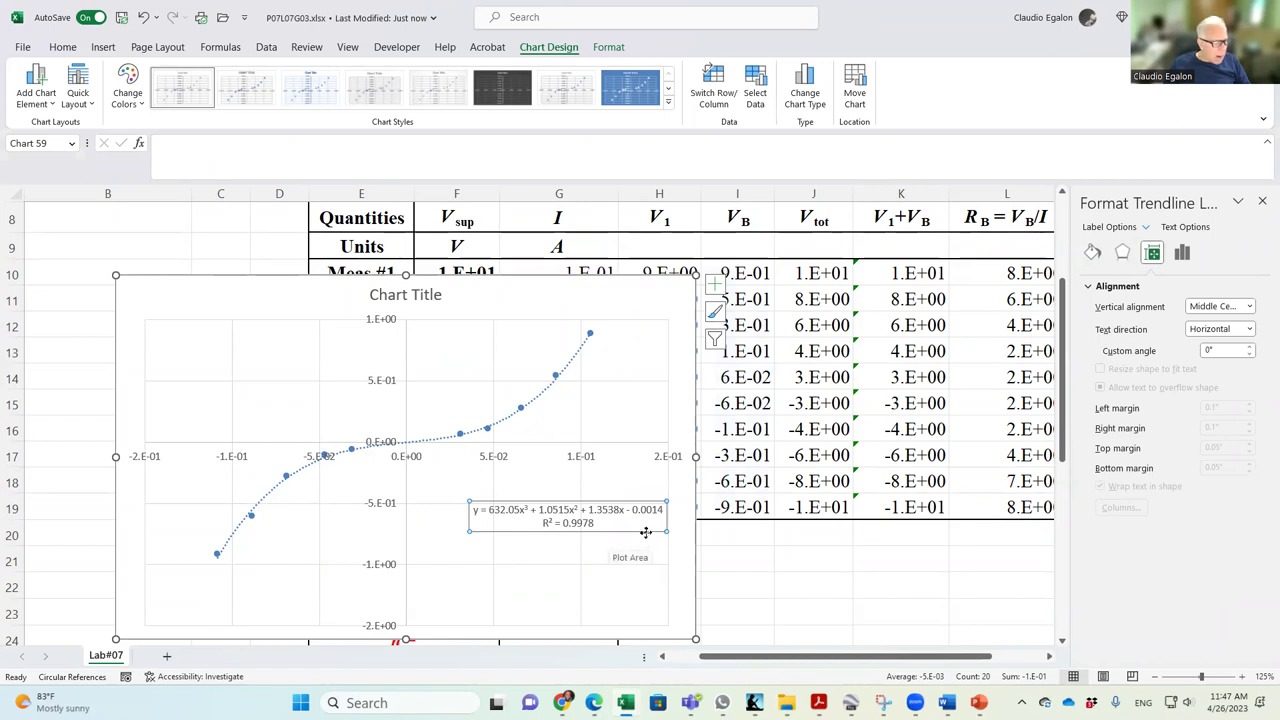
drag(534, 531, 494, 536)
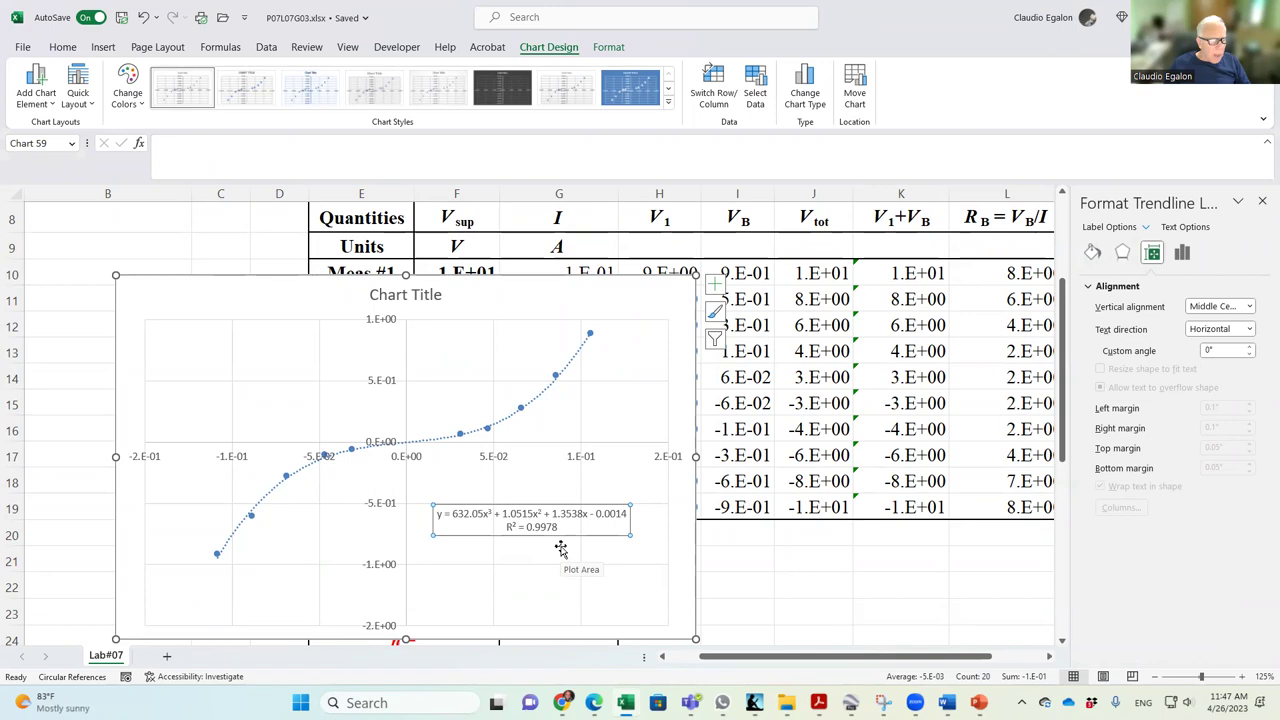
Move the chart down and to the right to uncover the current column of Table 6-2.
click(840, 485)
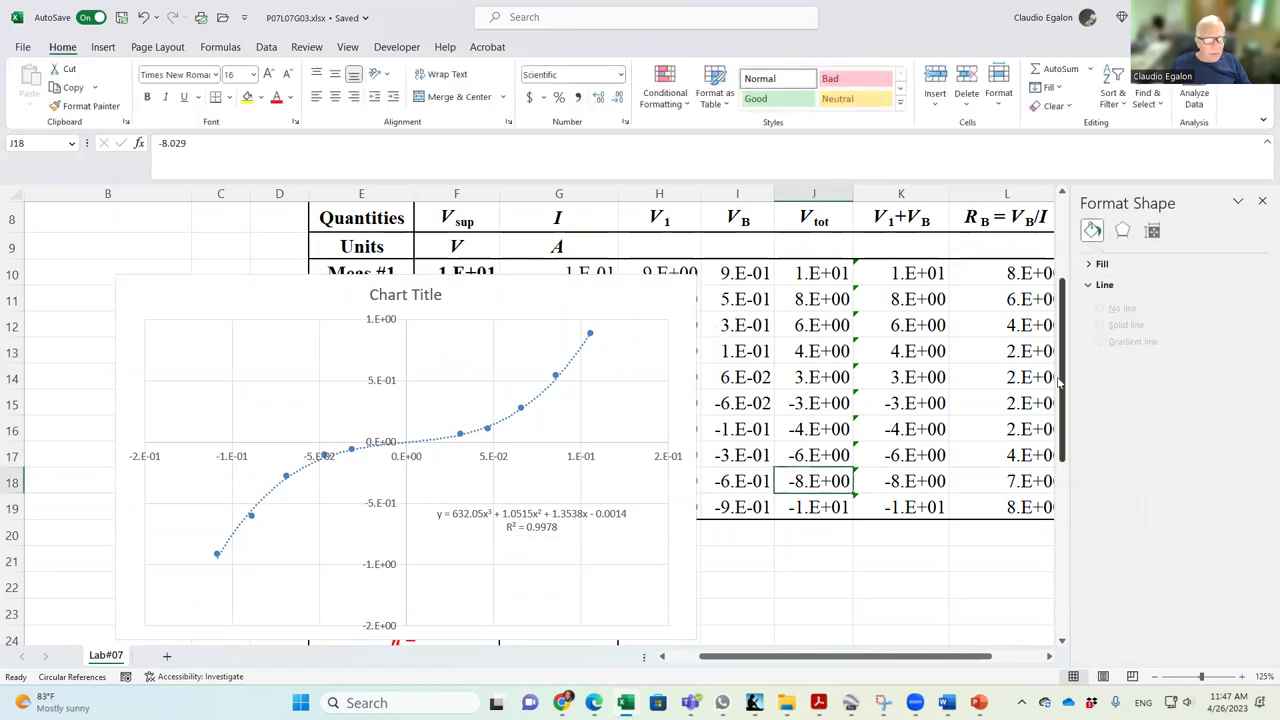
drag(586, 294, 1056, 420)
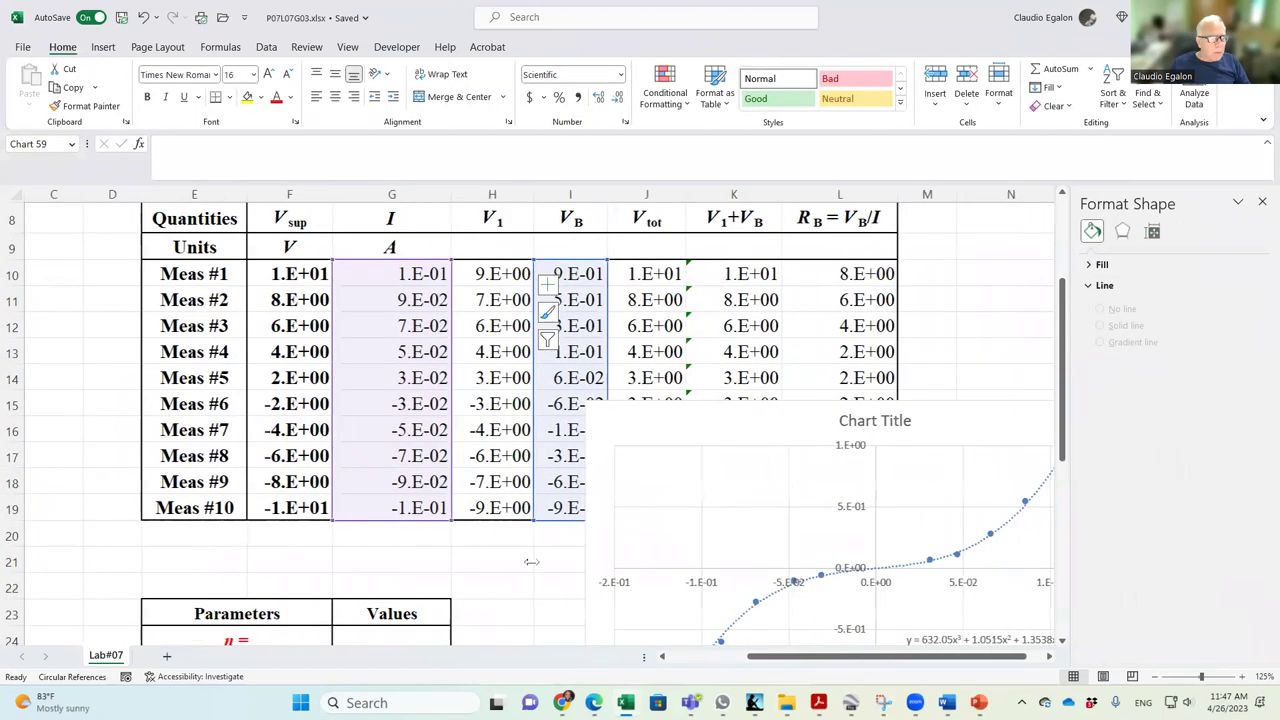
Shift the plot area slightly inside the chart and move the chart into the empty area beside the Parameters table.
key(ctrl+z)
scroll(474, 306, down, 4)
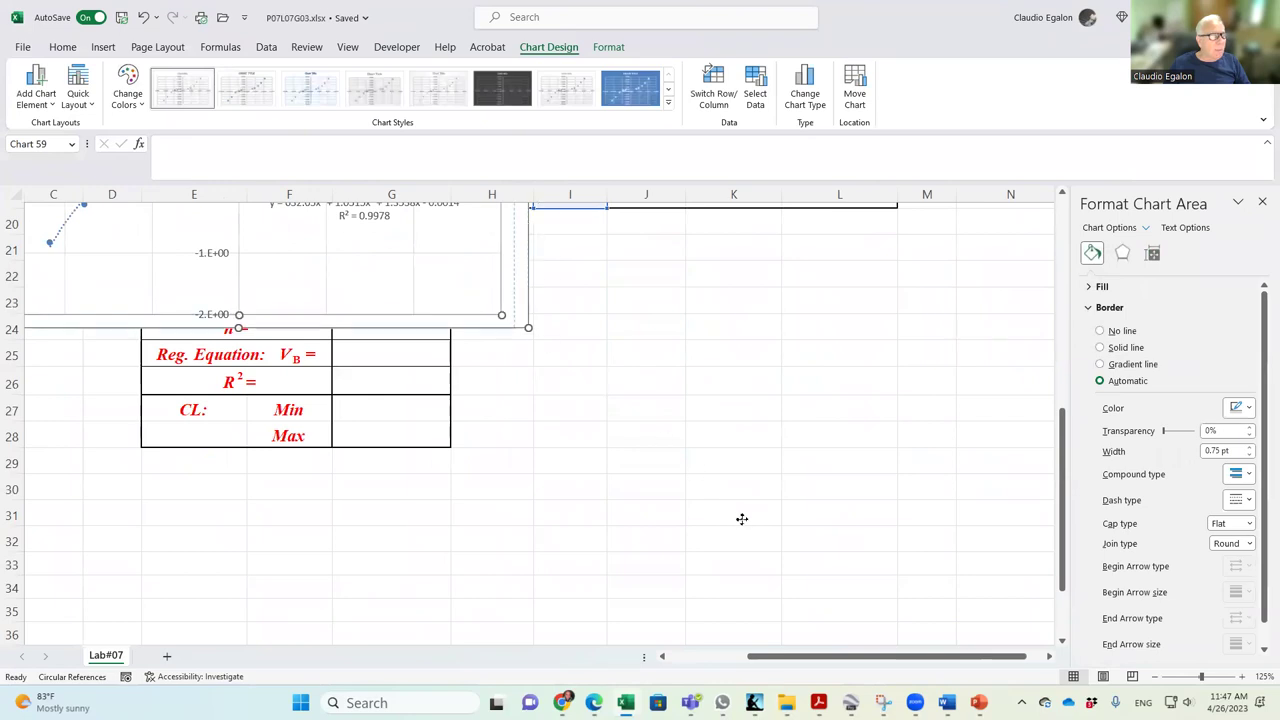
drag(445, 307, 451, 314)
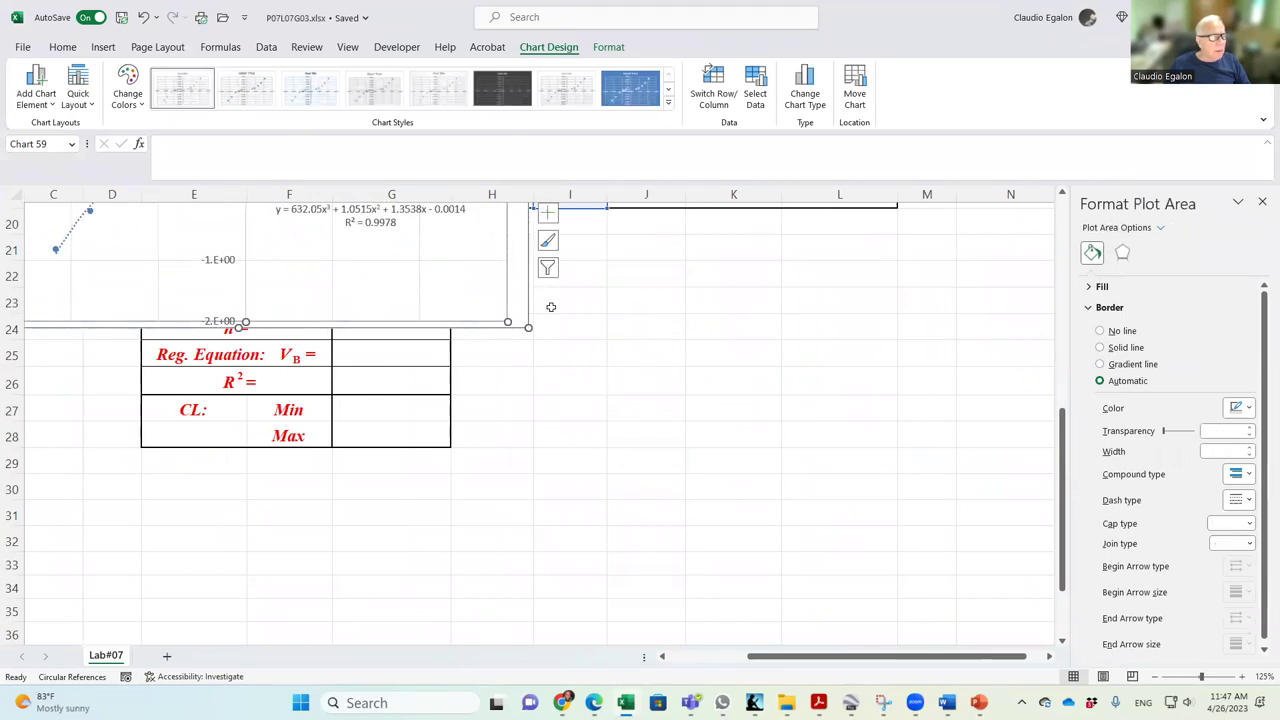
drag(529, 291, 806, 454)
key(ctrl+z)
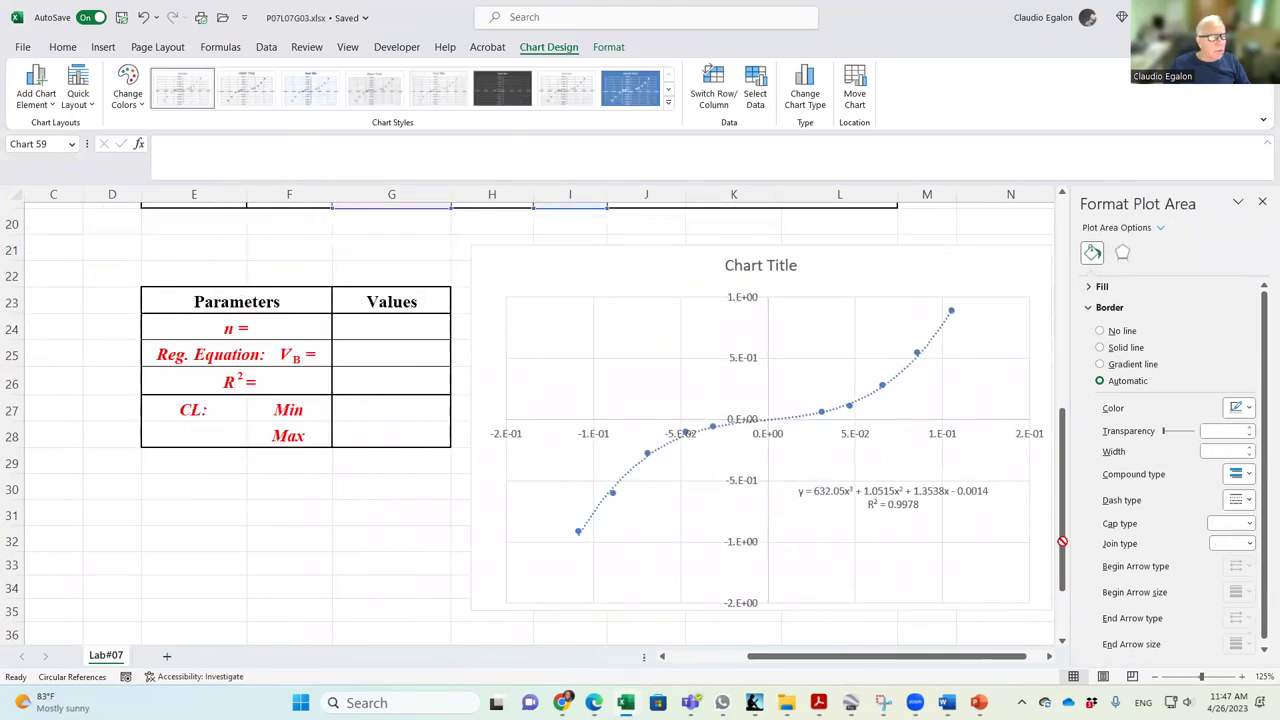
key(ctrl+z)
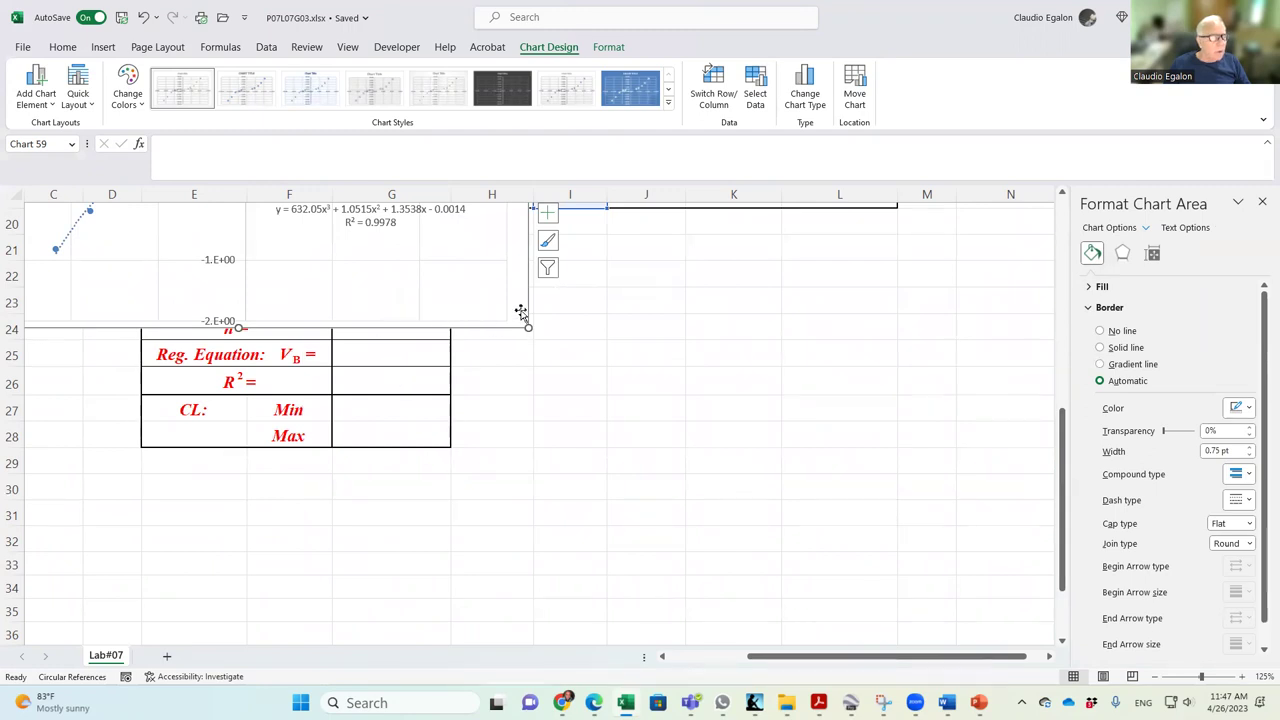
key(ctrl+z)
key(ctrl+z)
key(ctrl+z)
key(ctrl+z)
key(ctrl+z)
key(ctrl+z)
key(ctrl+z)
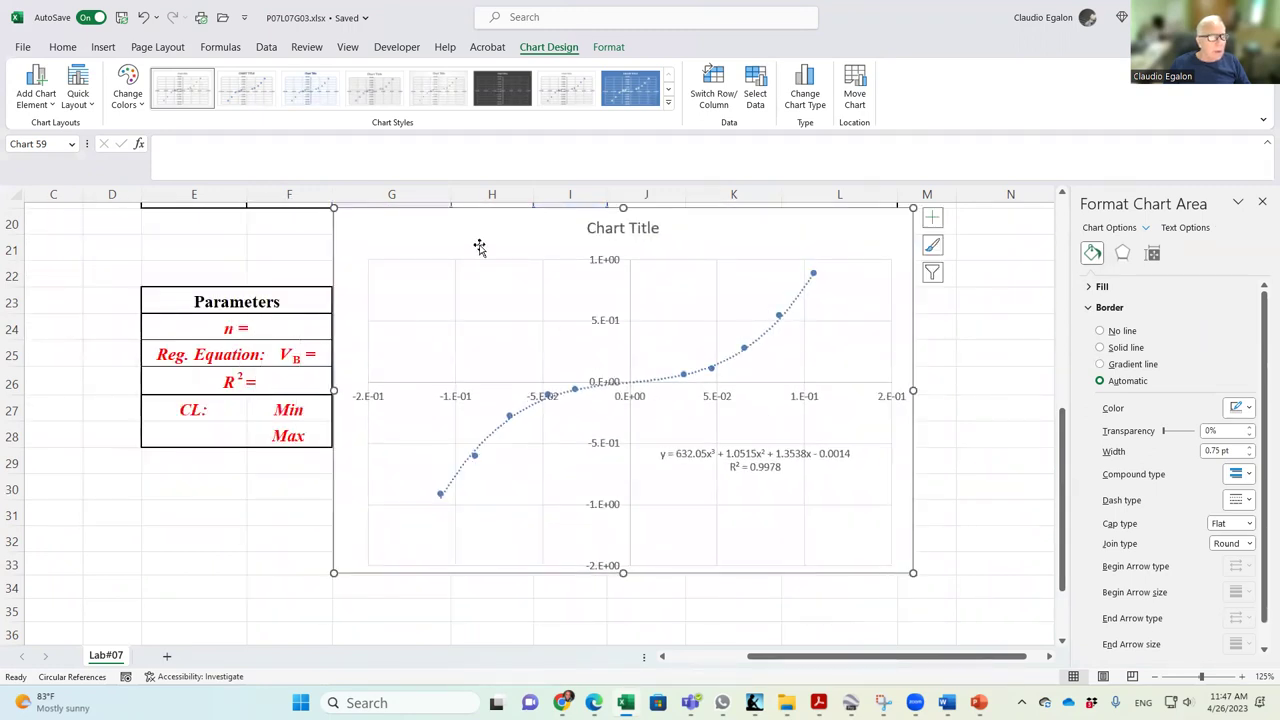
Copy the trendline equation's right-hand side, 632.05x3 + 1.0515x2 + 1.3538x - 0.0014, into the Reg. Equation value cell G25.
click(833, 537)
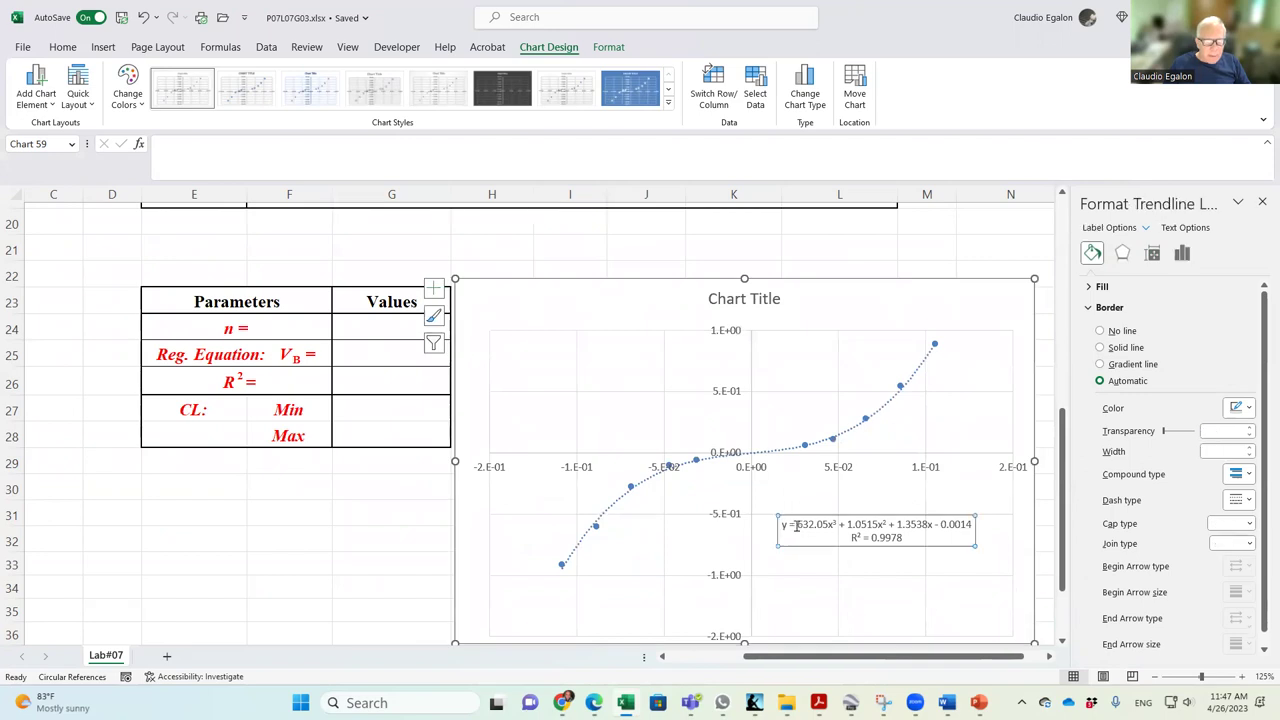
drag(787, 524, 966, 526)
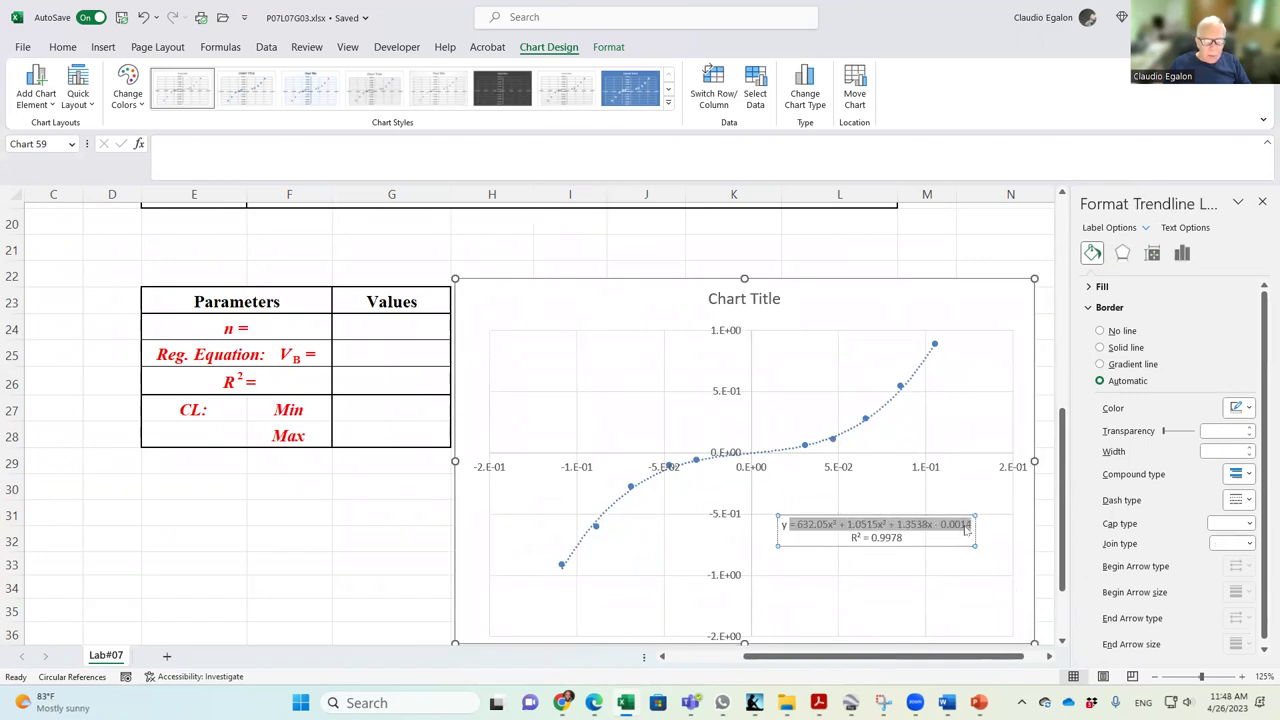
click(340, 357)
click(196, 172)
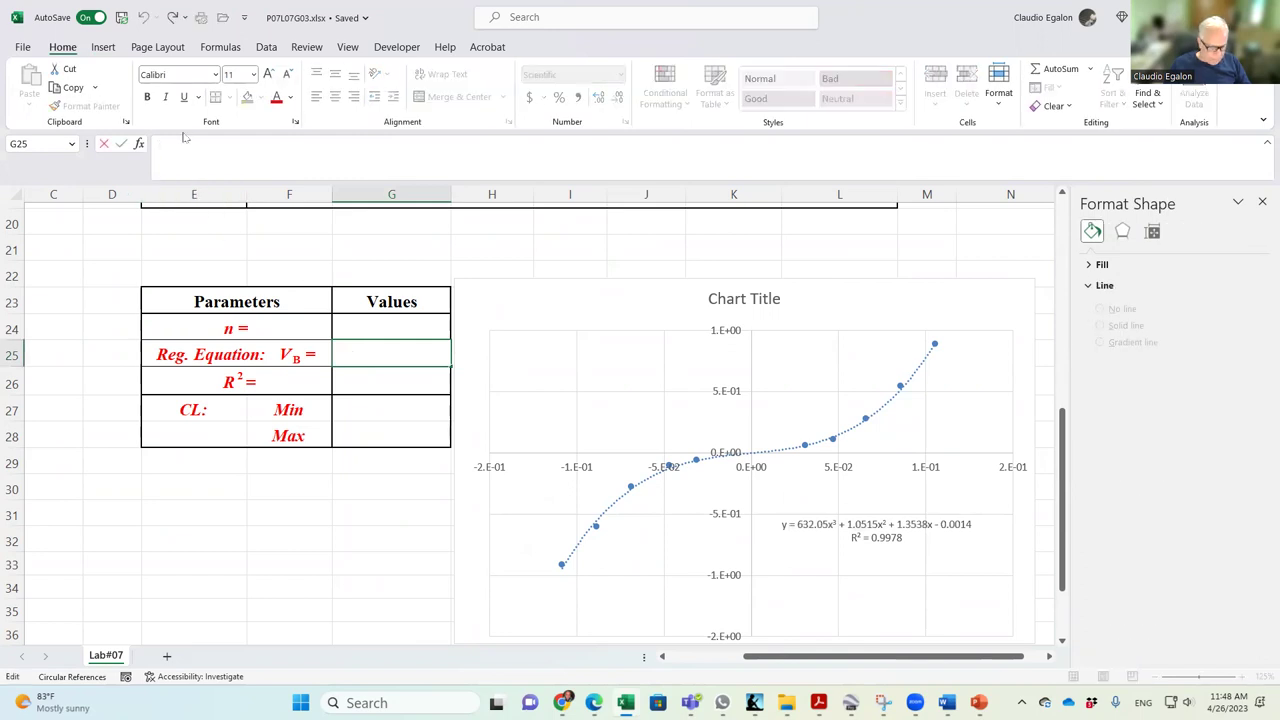
click(806, 522)
drag(797, 524, 960, 522)
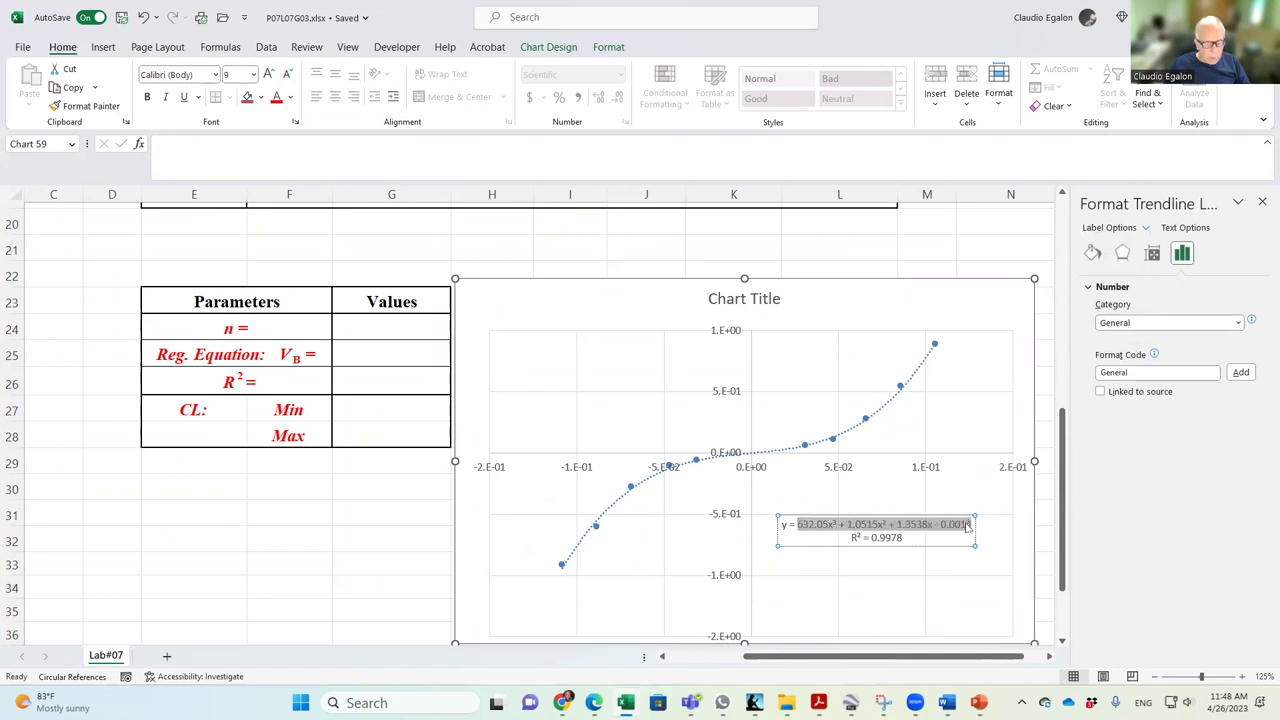
click(211, 149)
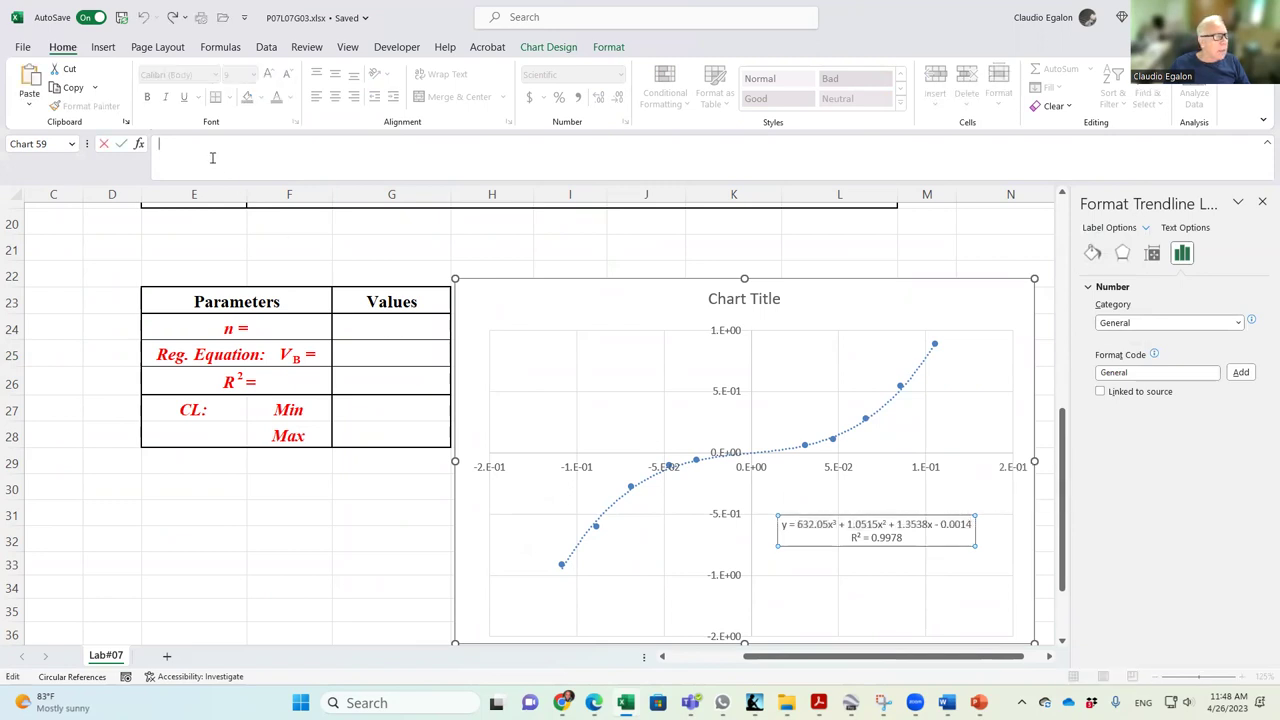
click(366, 357)
click(183, 151)
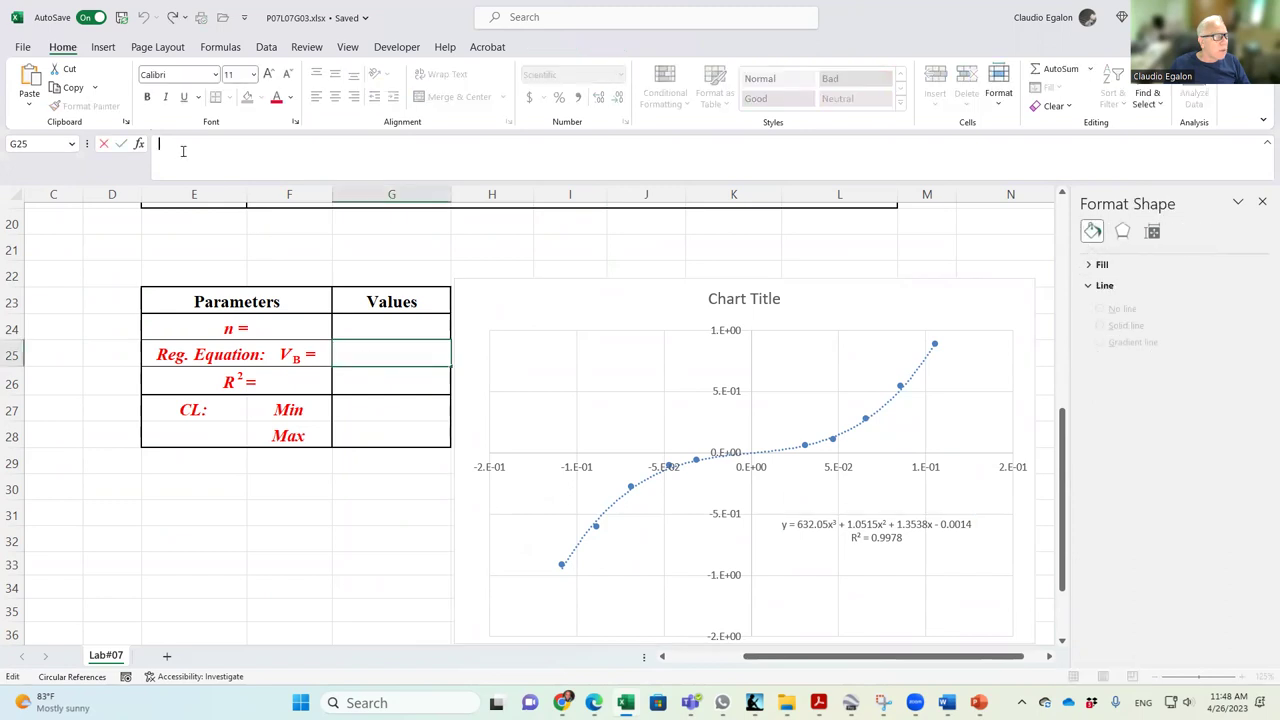
text(632.05x3 + 1.0515x2 + 1.3538x - 0.0014)
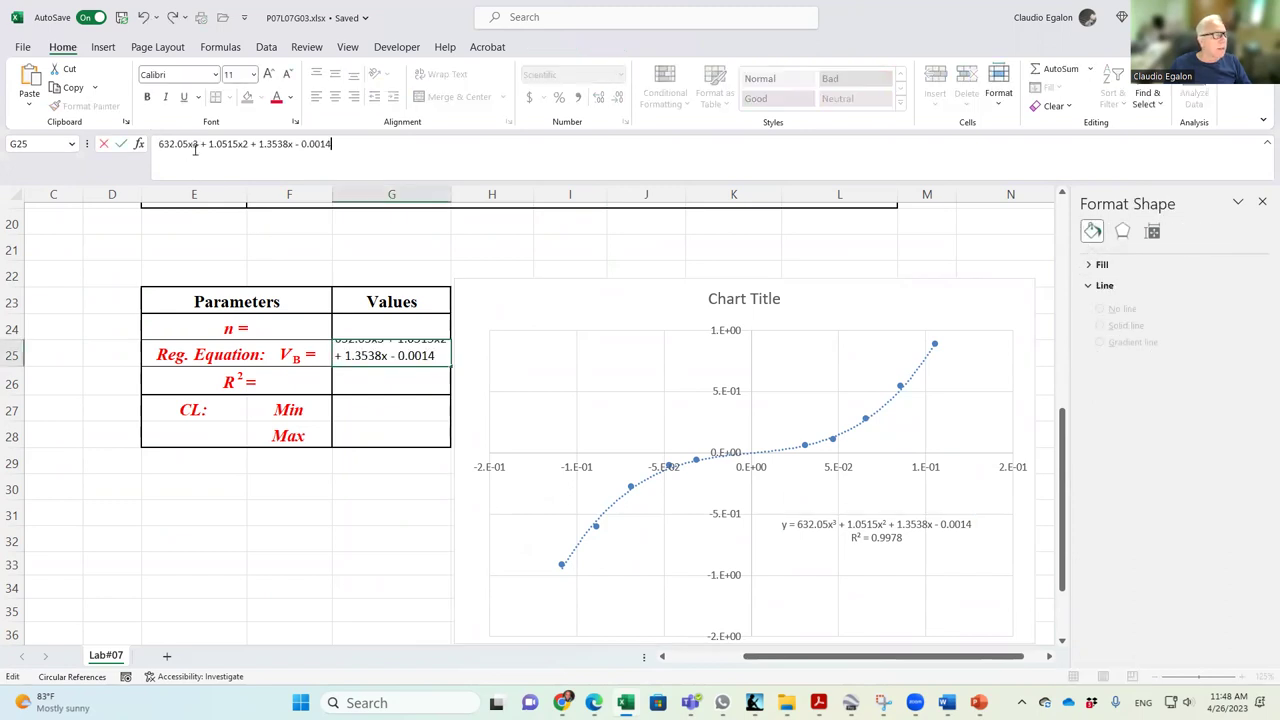
Rewrite the cubic term in G25 as 632.05 I with a superscript 3, and widen column G to fit the equation on one line.
click(190, 147)
key(BackSpace)
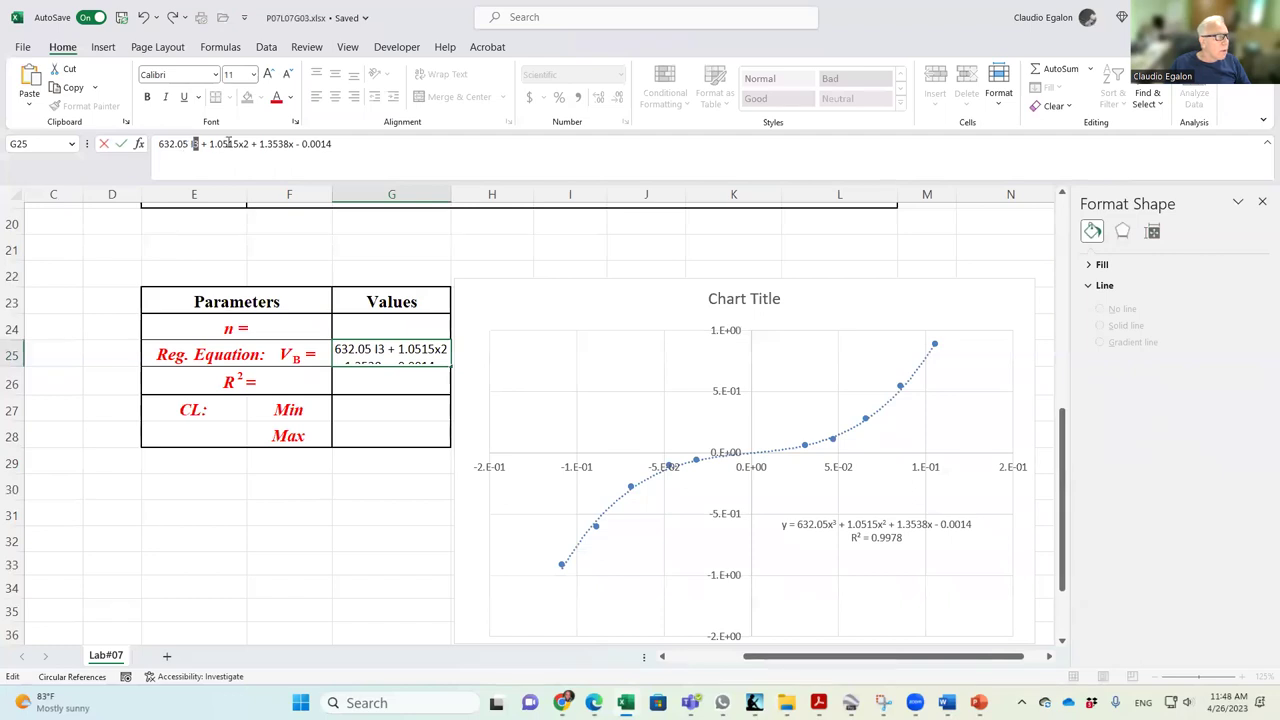
click(295, 122)
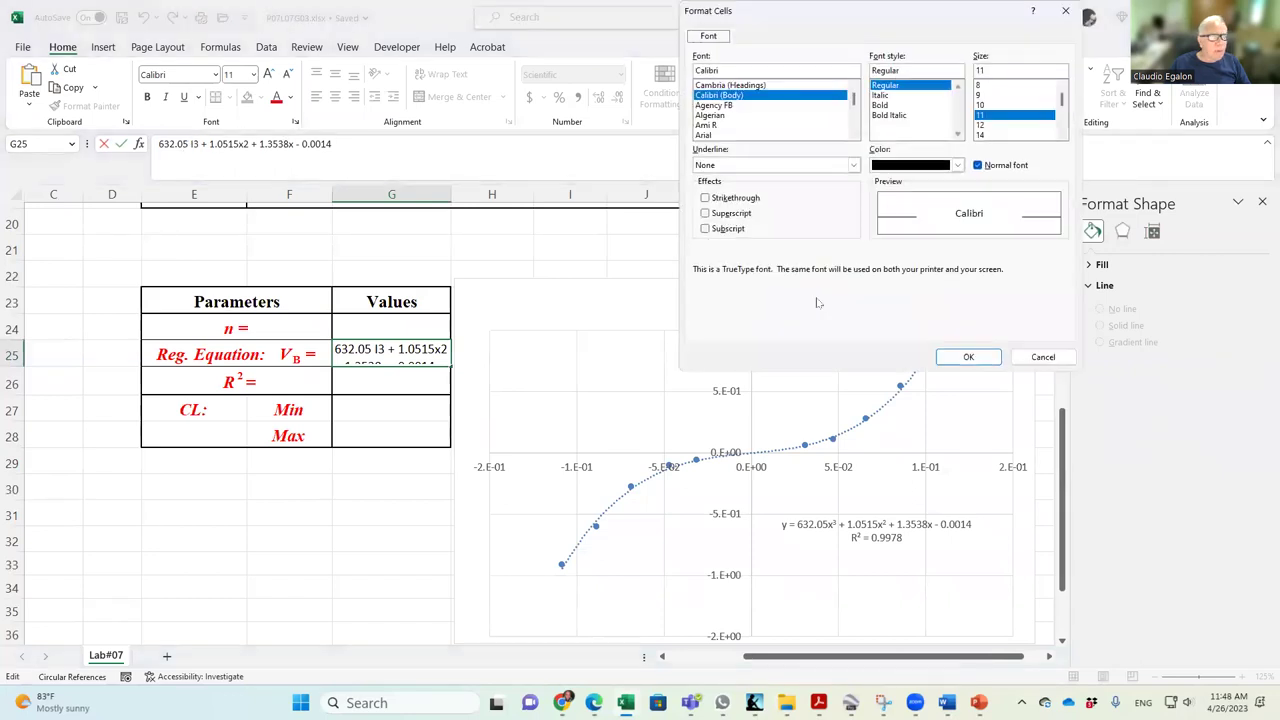
click(706, 213)
click(949, 357)
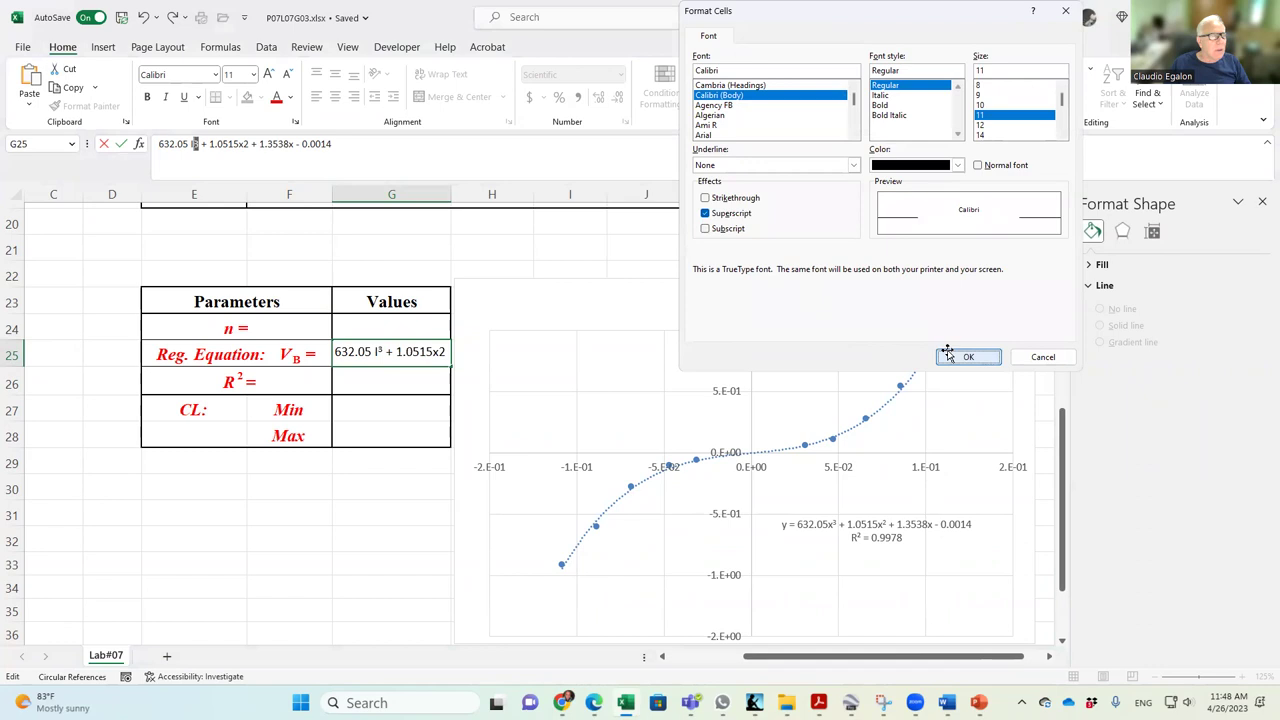
click(474, 244)
drag(449, 196, 577, 196)
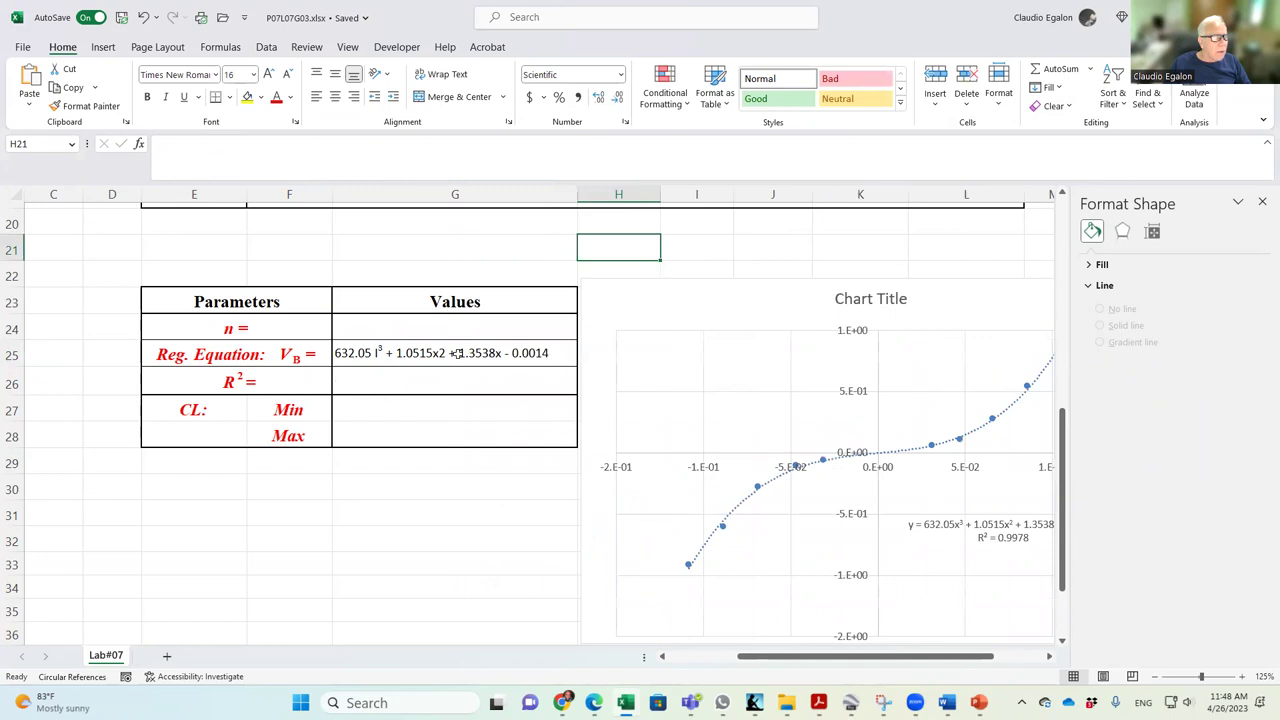
Rewrite the quadratic term in G25 as 1.0515 I with a superscript 2, including a space before the I.
click(455, 353)
click(241, 143)
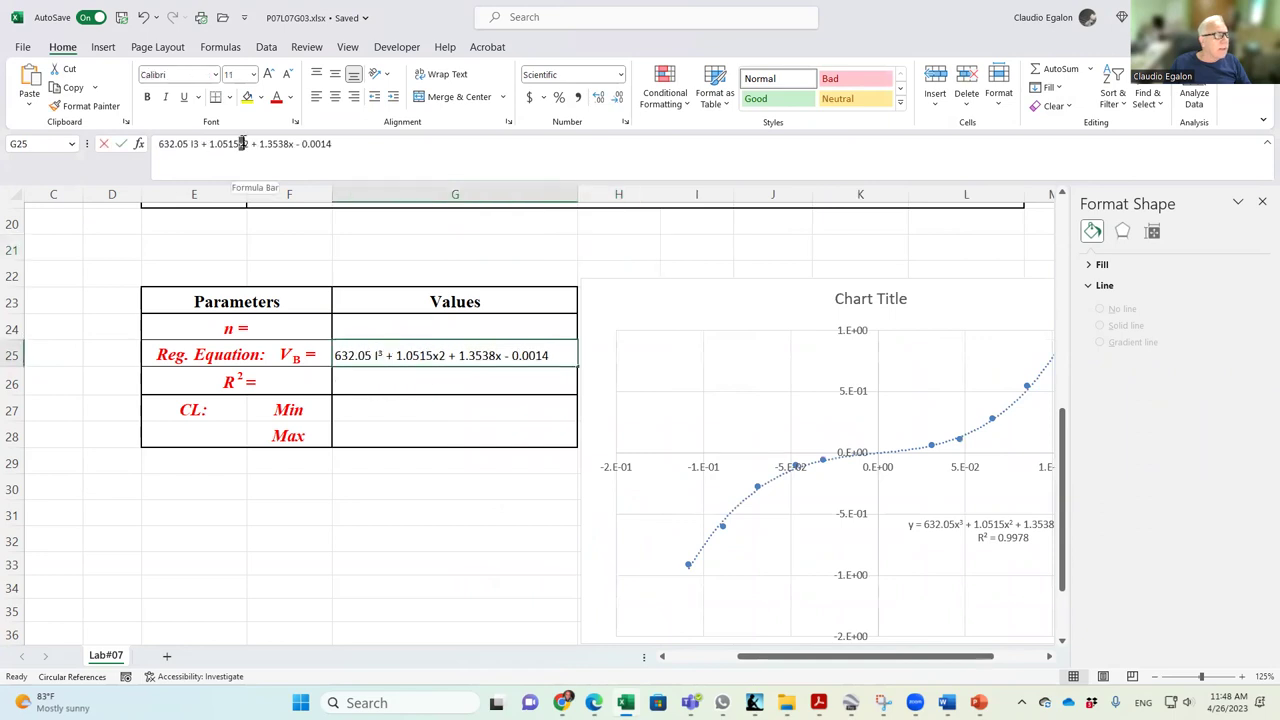
drag(241, 143, 247, 143)
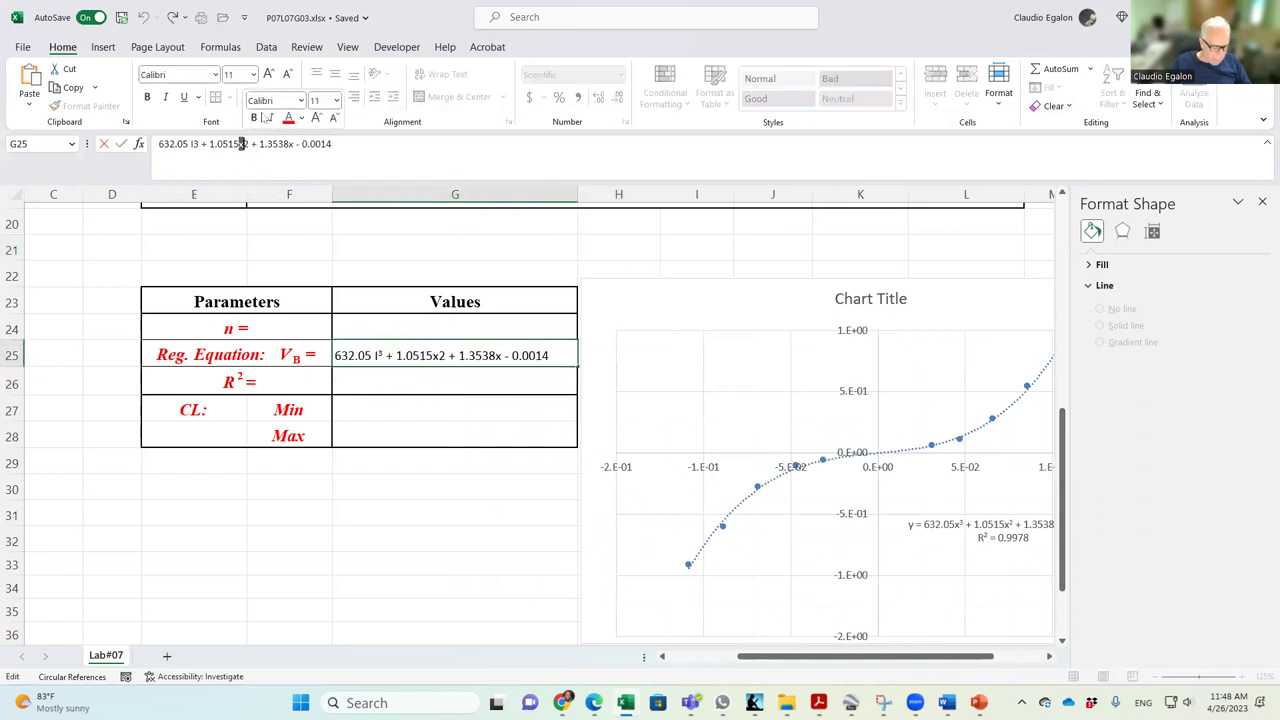
text(l)
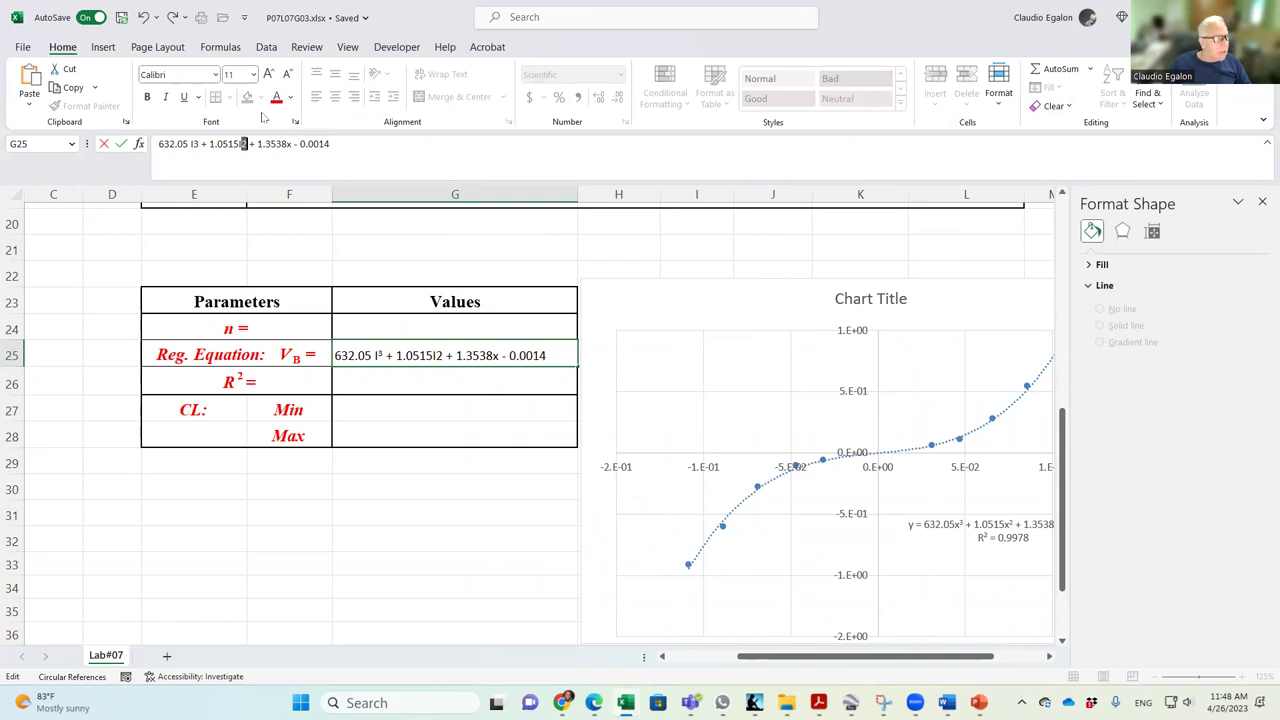
click(295, 121)
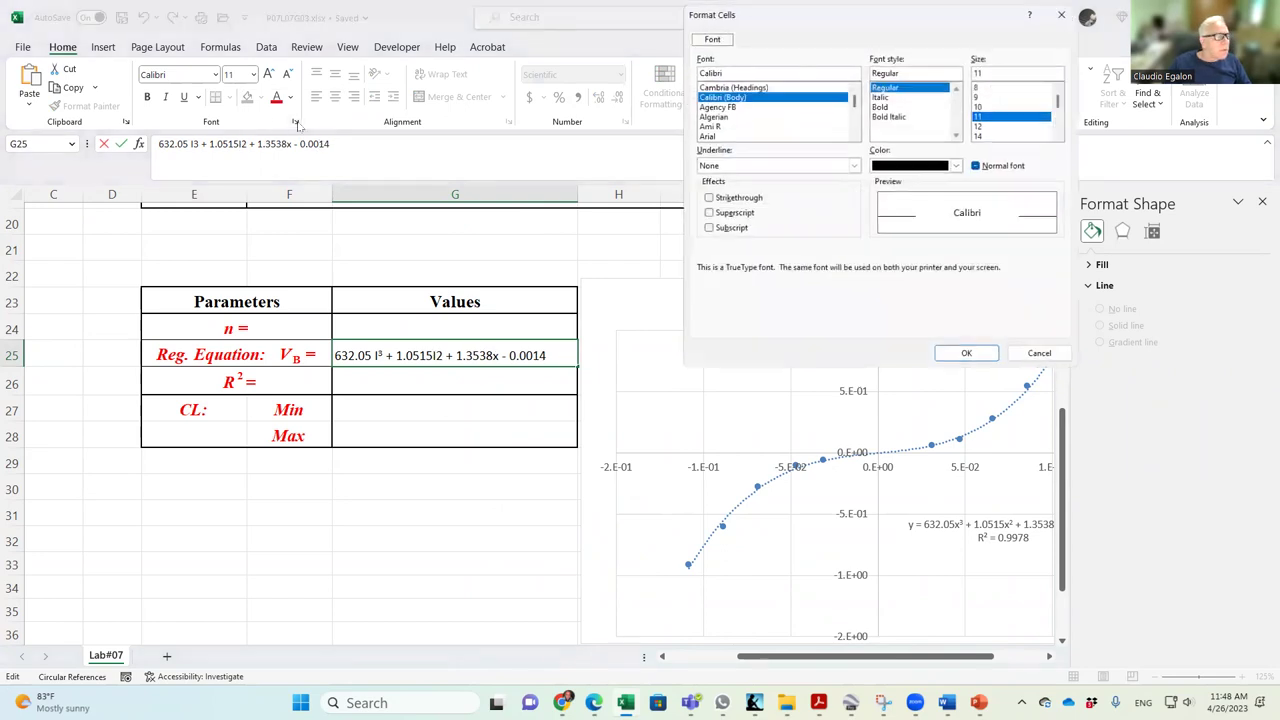
click(705, 213)
click(960, 357)
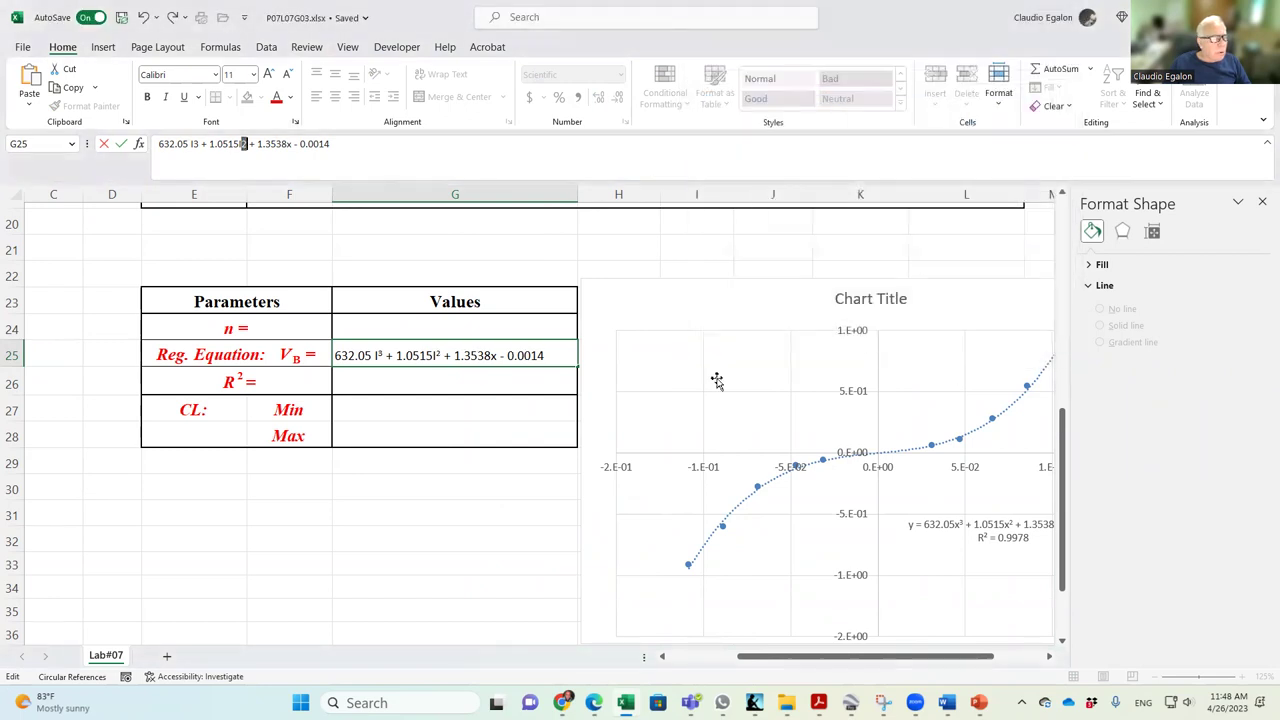
click(433, 357)
drag(436, 357, 442, 357)
Rewrite the linear term in G25 as 1.3538 I, with a space before the I.
click(494, 356)
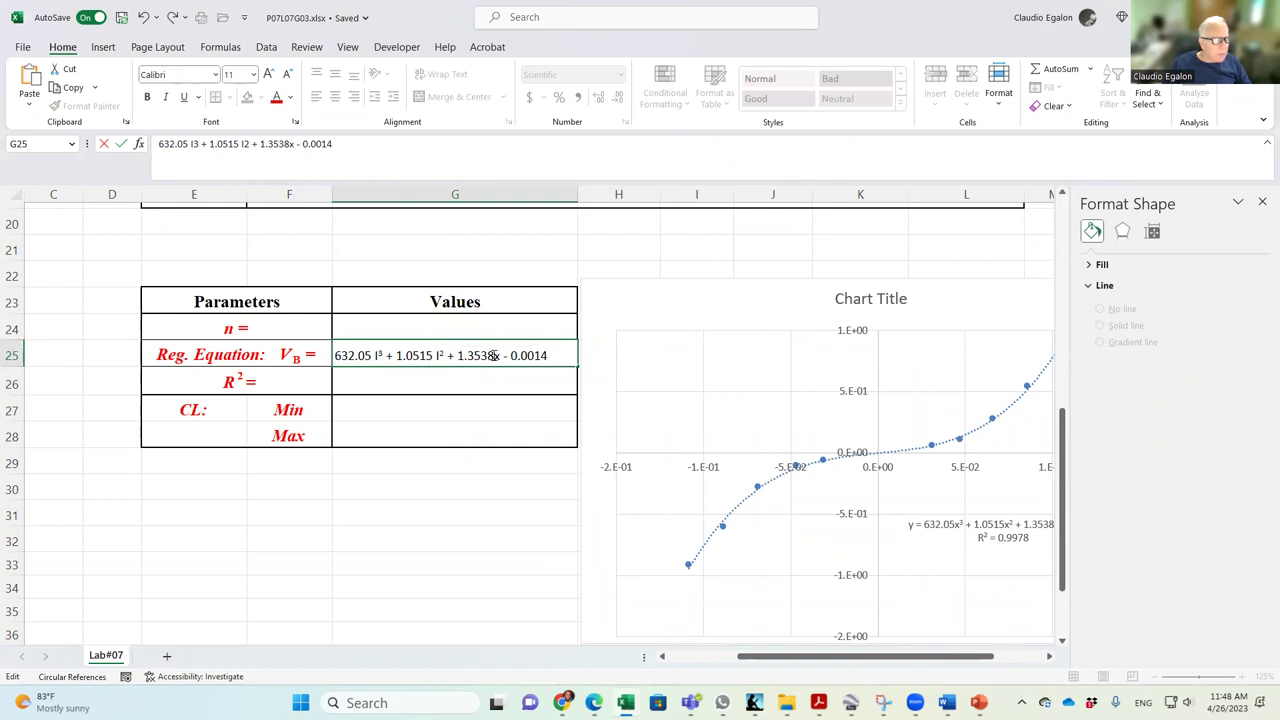
drag(498, 357, 505, 357)
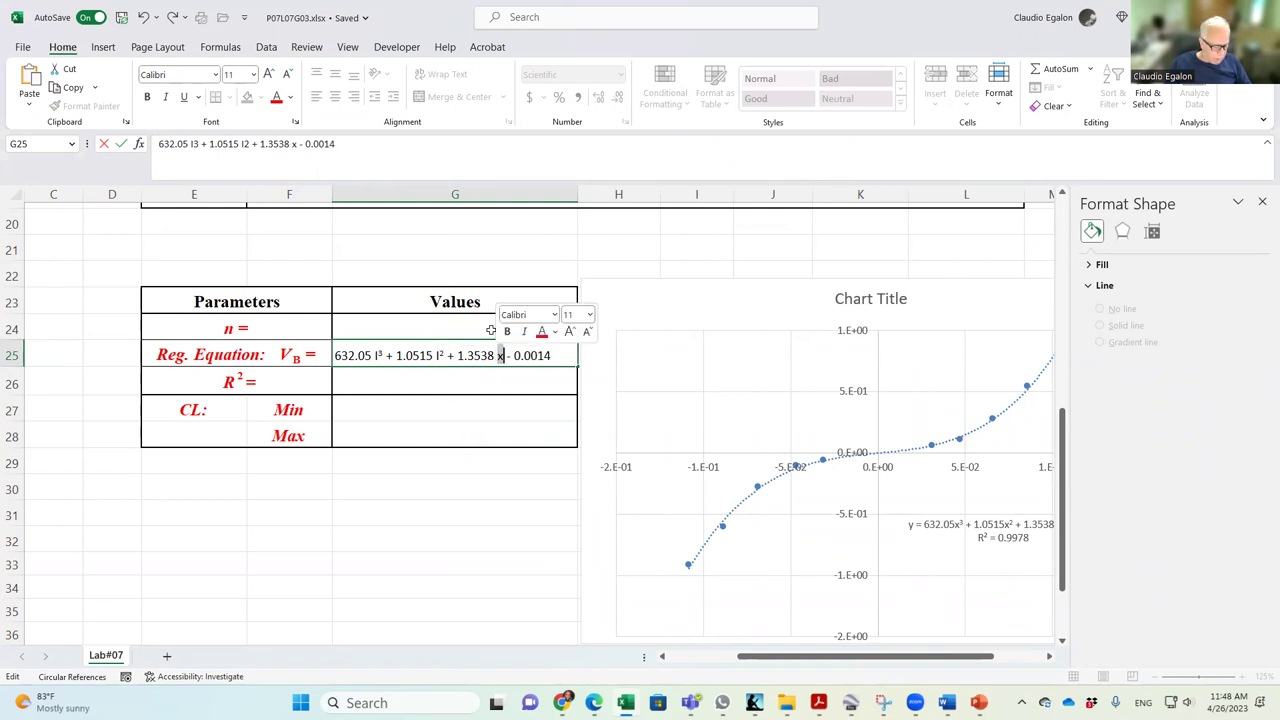
text(l)
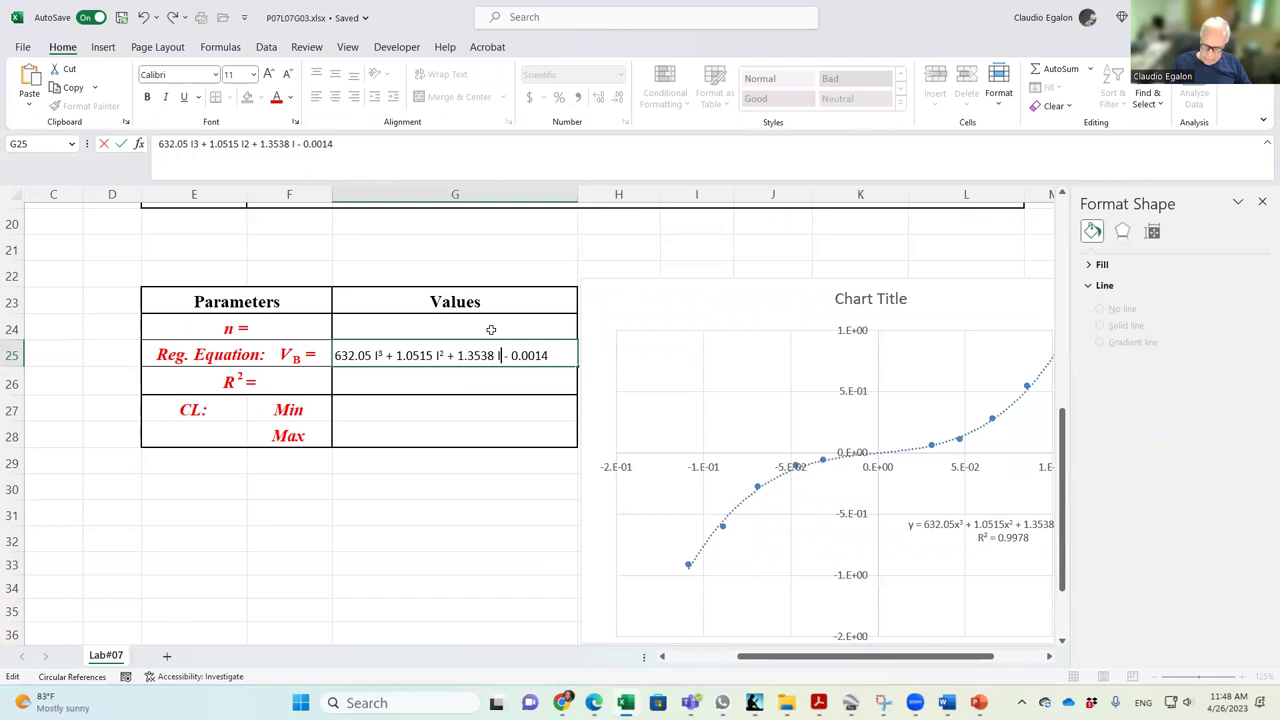
Italicize the I in the linear, quadratic and cubic terms of the regression equation in G25.
click(167, 99)
drag(432, 355, 438, 355)
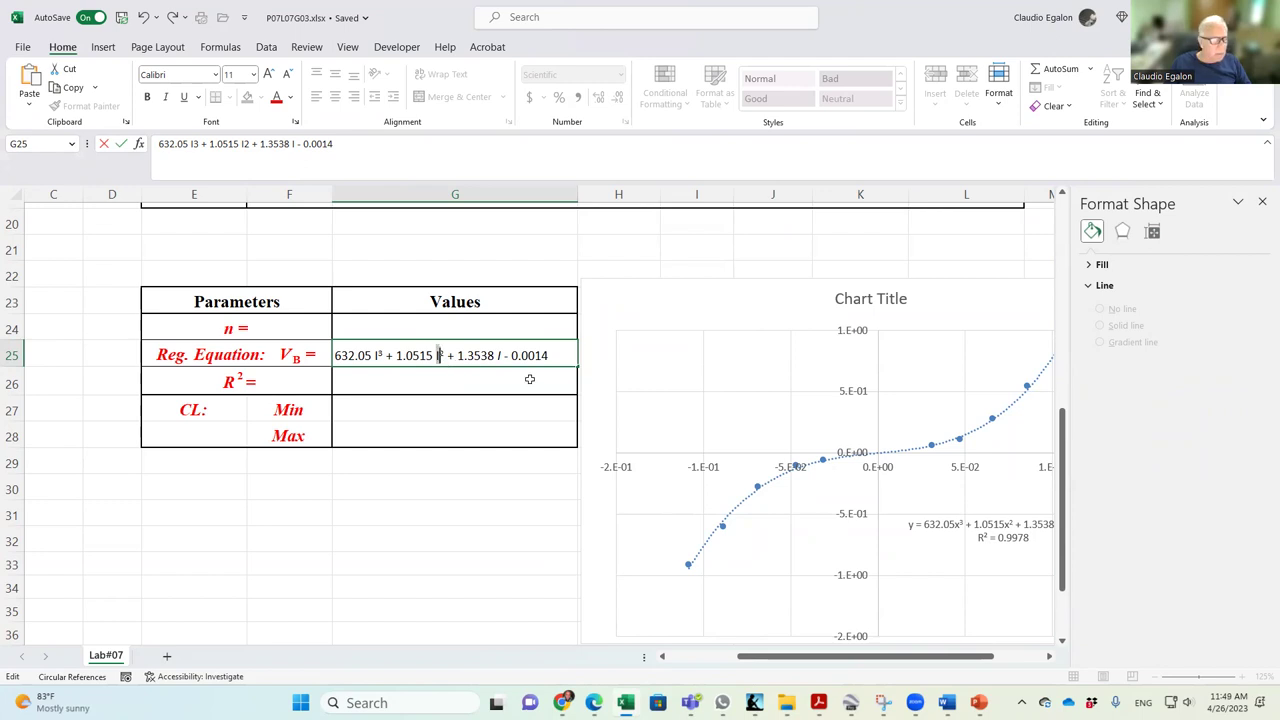
click(167, 97)
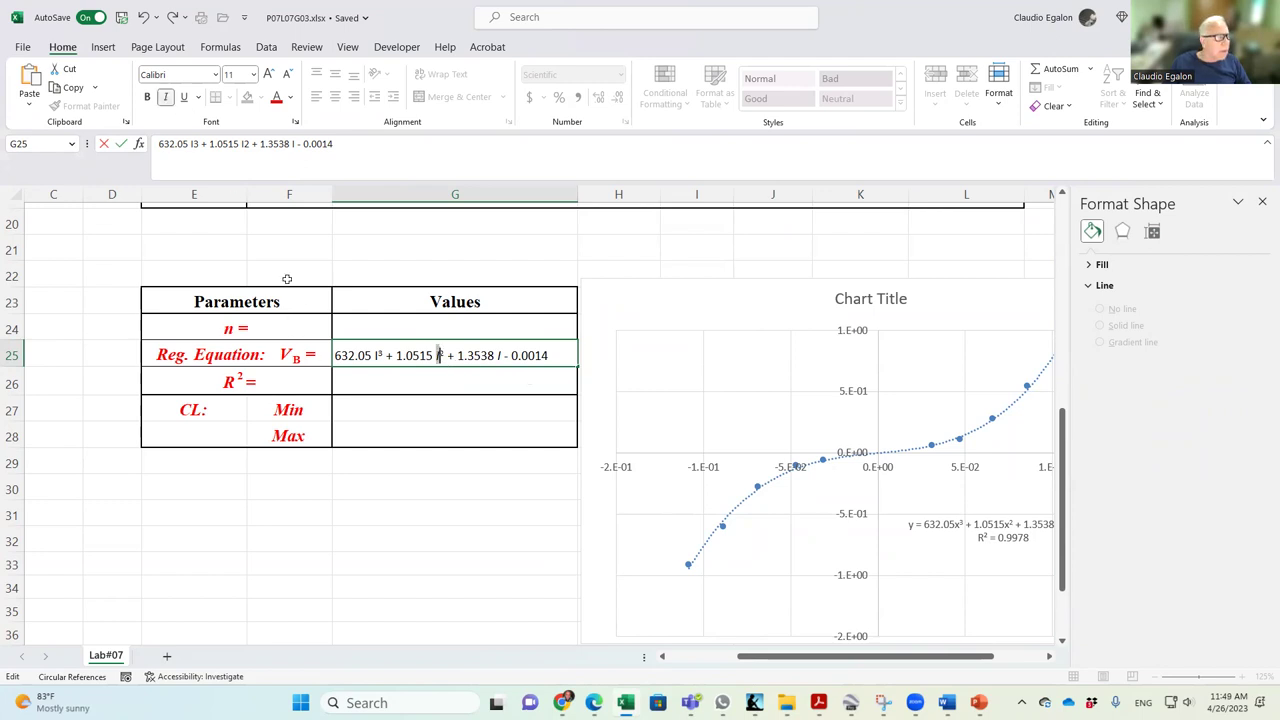
click(374, 355)
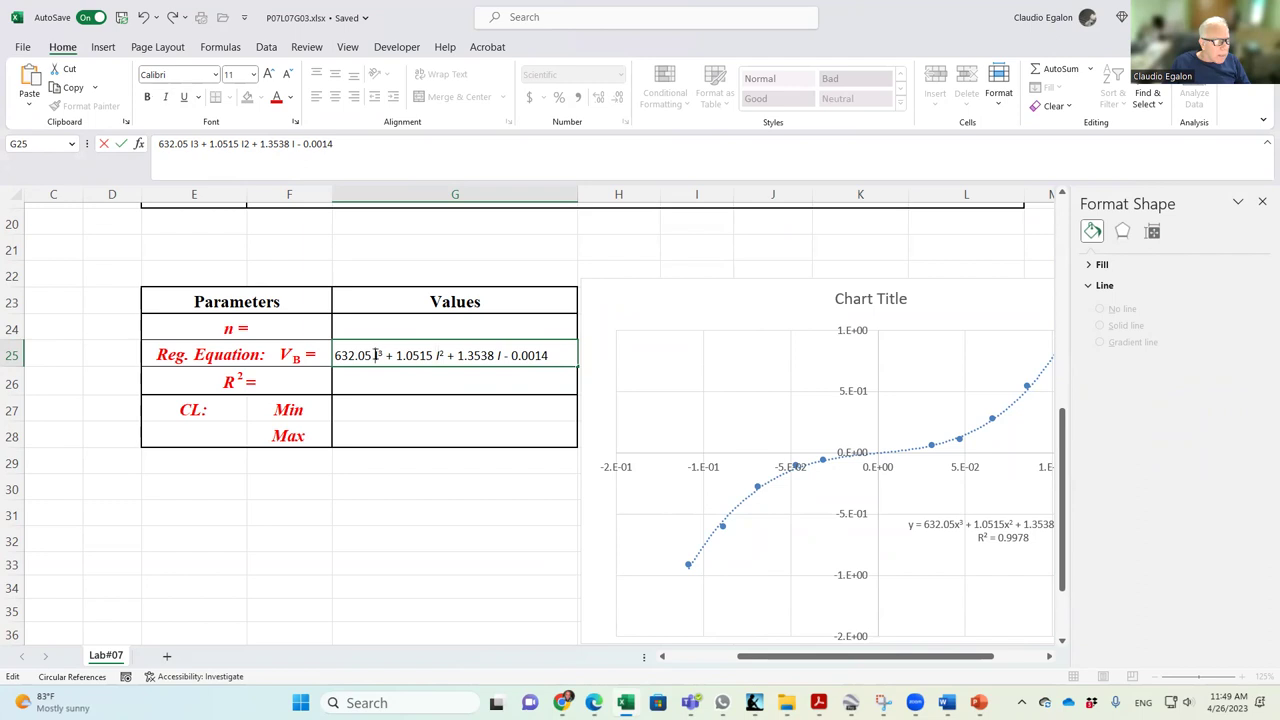
drag(376, 355, 384, 355)
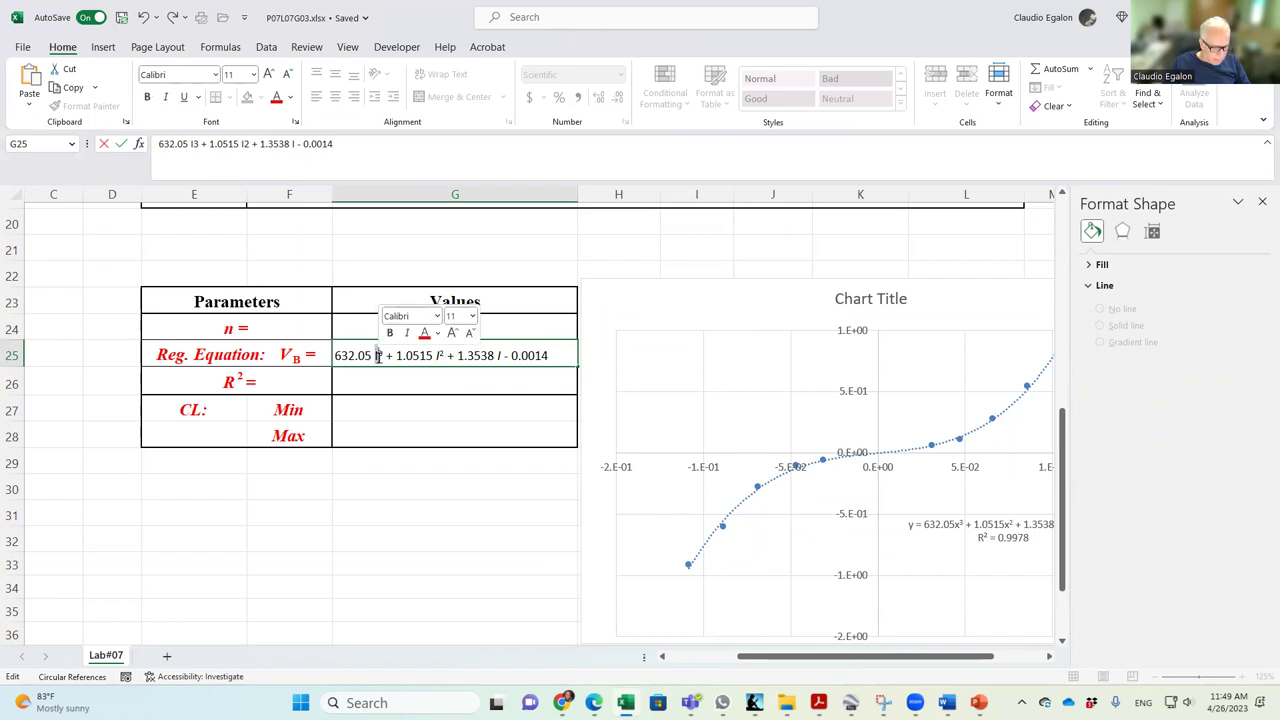
click(451, 510)
click(372, 349)
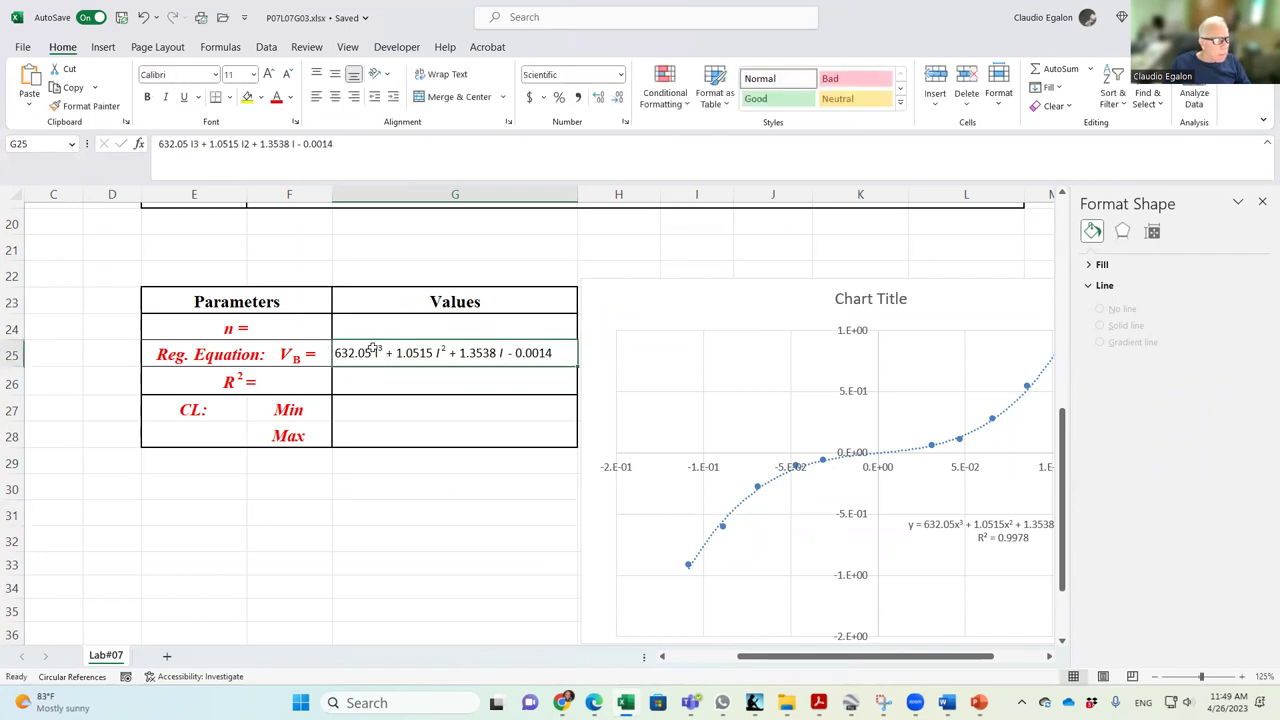
click(191, 145)
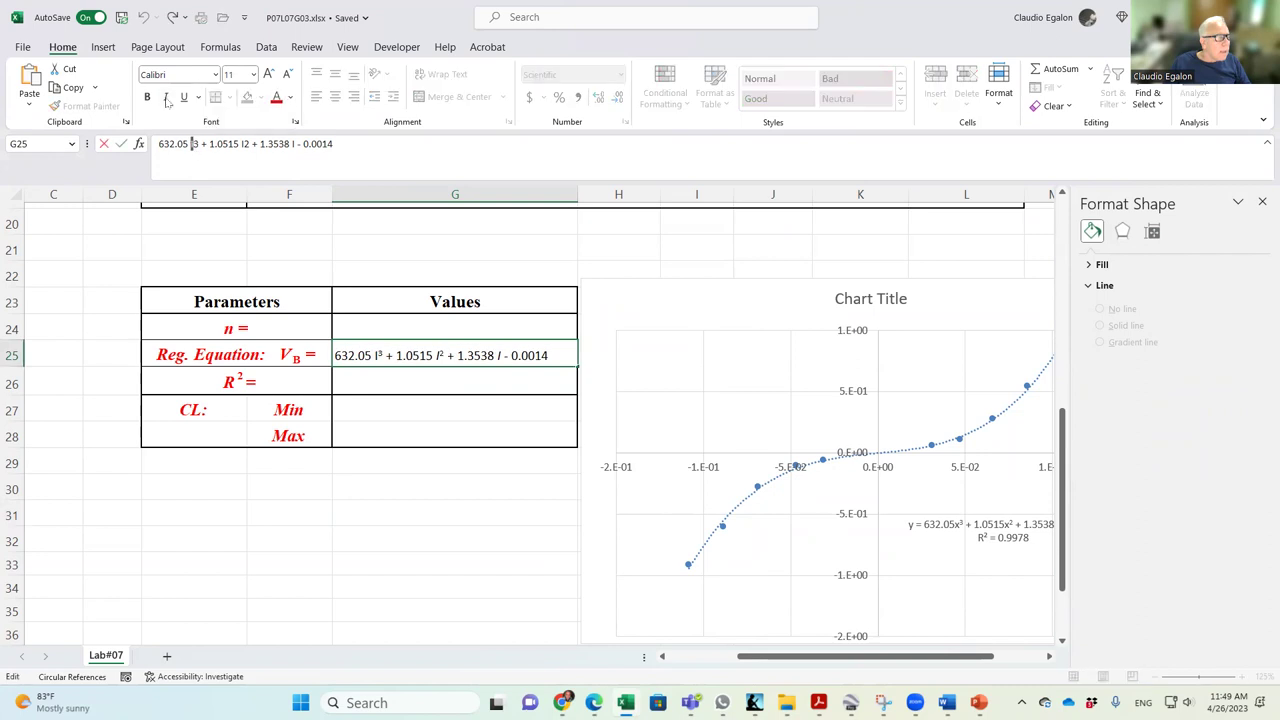
click(415, 548)
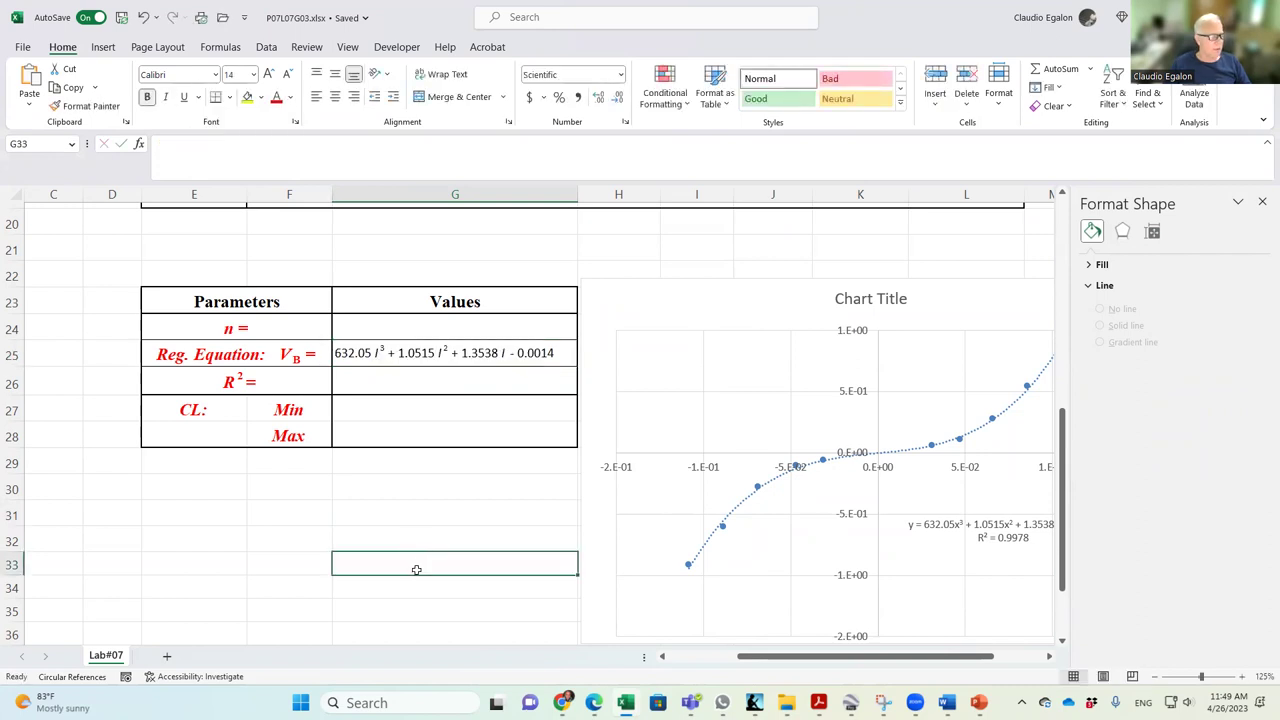
Narrow column G slightly so it fits the regression equation closely.
scroll(414, 531, up, 4)
scroll(414, 531, down, 4)
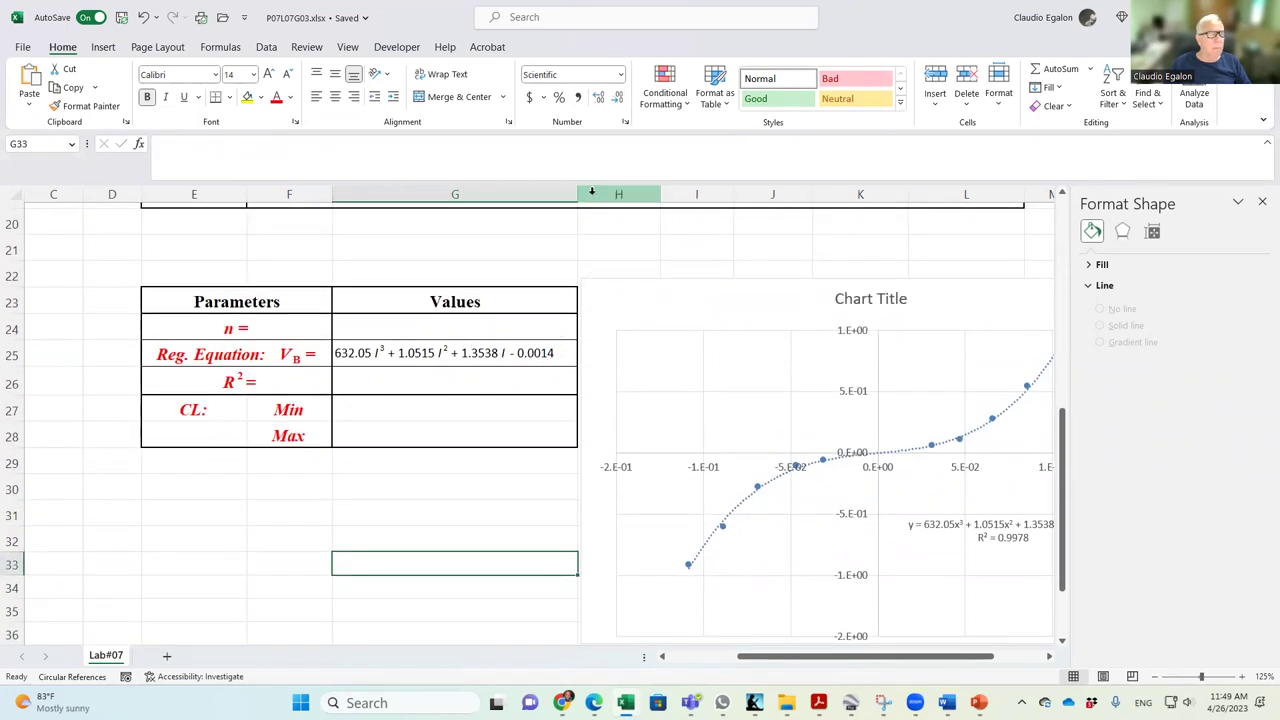
drag(577, 195, 562, 195)
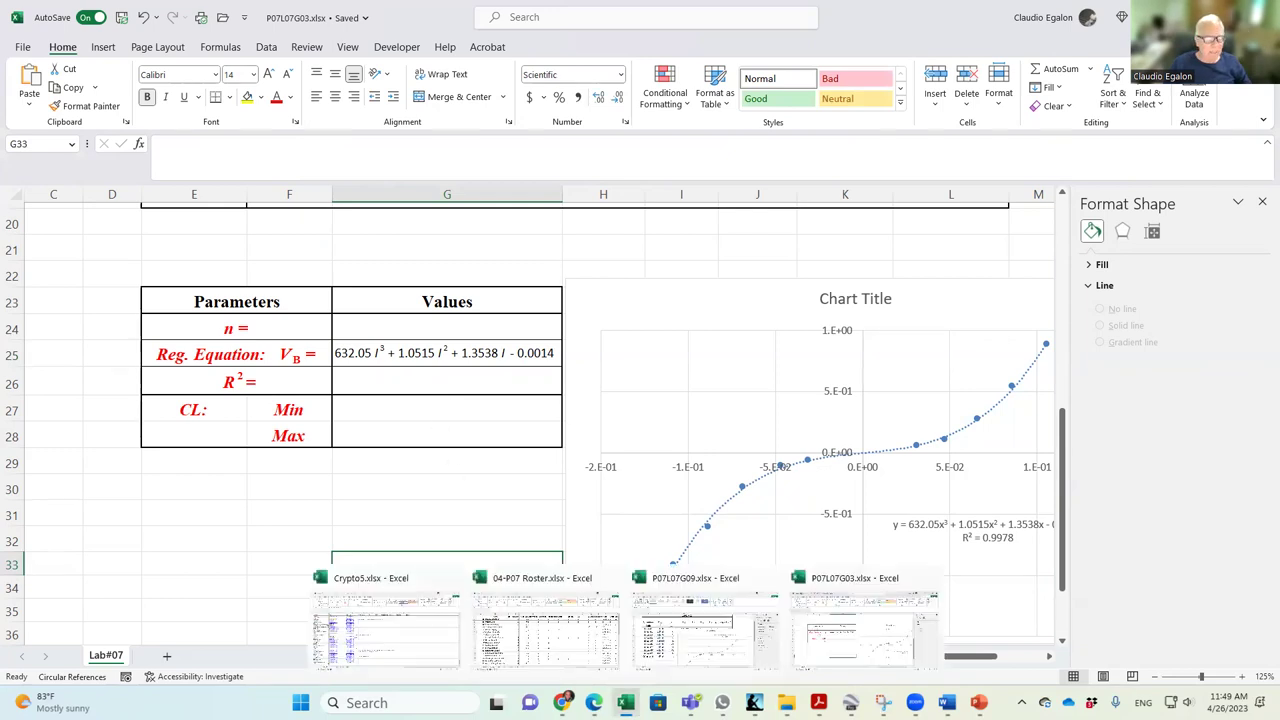
mouse_move(947, 703)
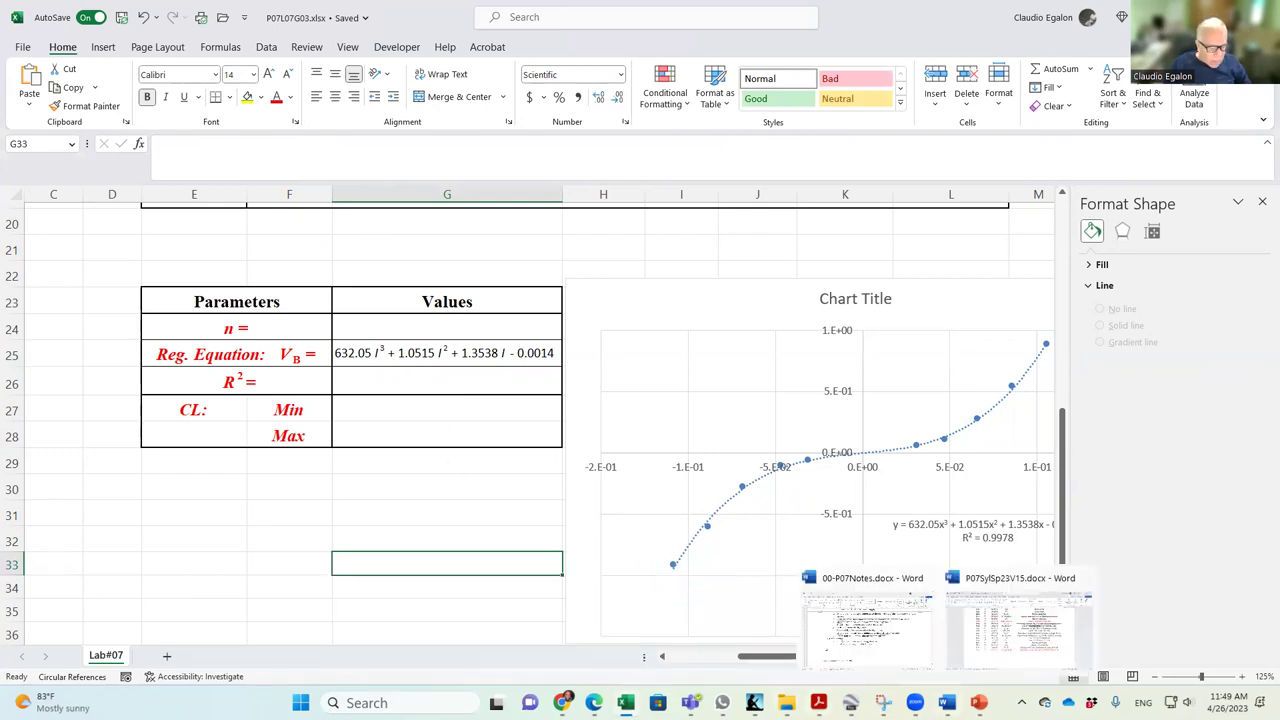
mouse_move(626, 703)
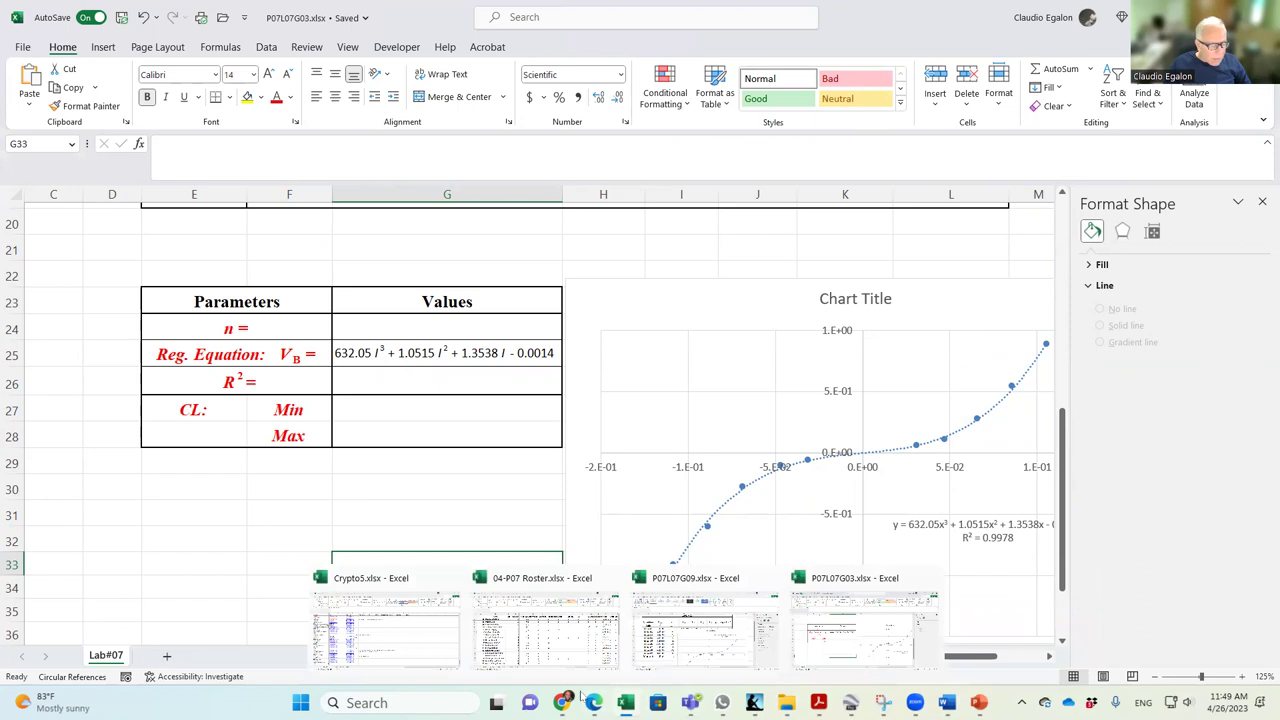
Switch to the 04-P07 Roster workbook and enter y in S12, y in T12 and w in U12.
click(555, 640)
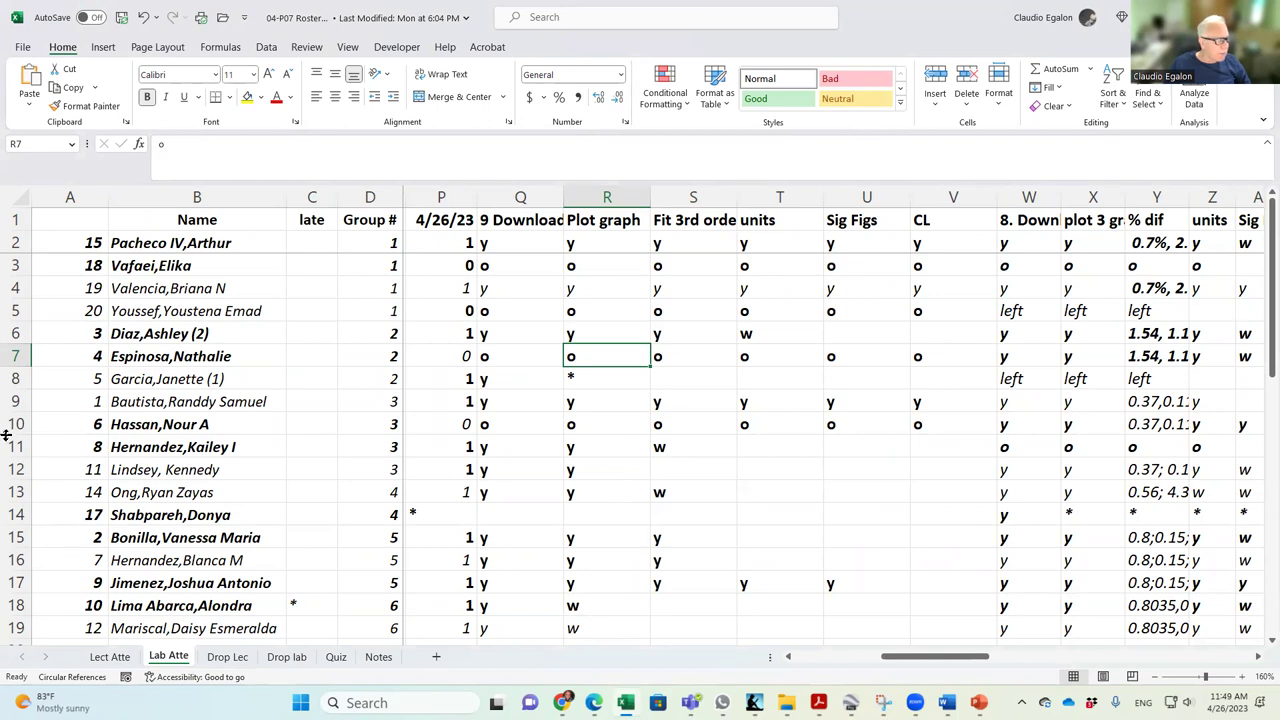
click(18, 469)
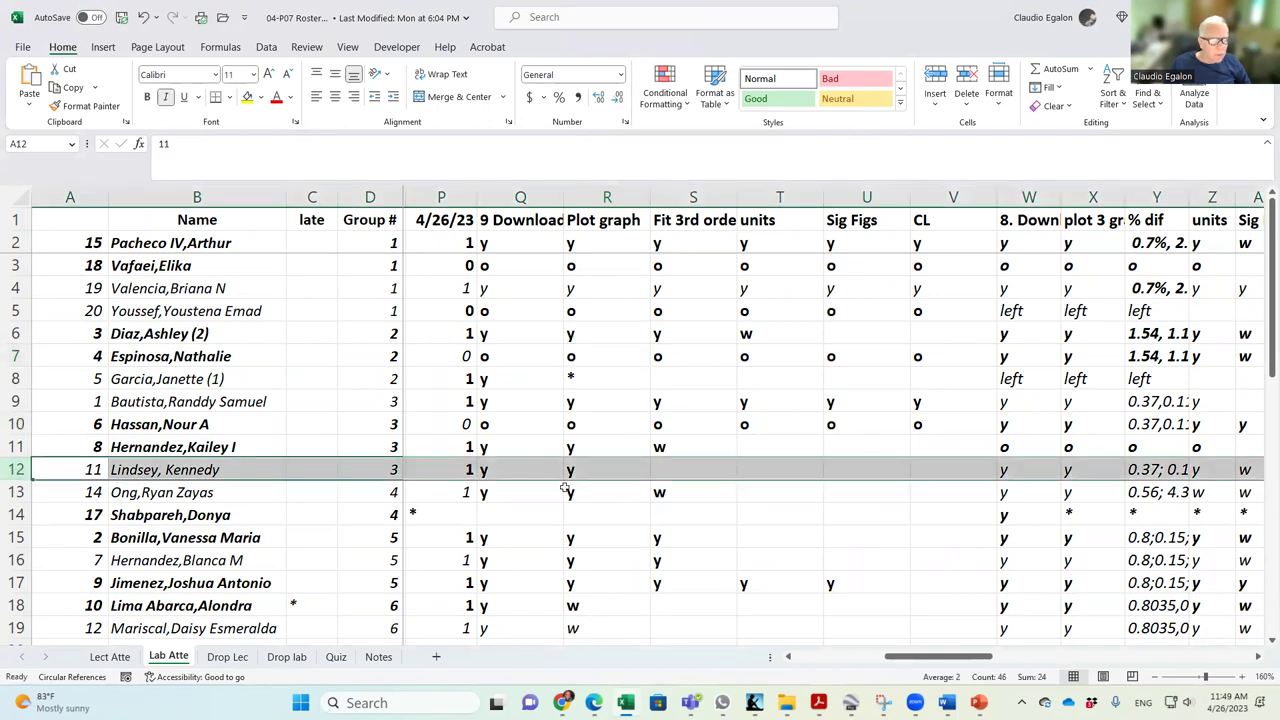
click(692, 469)
text(y)
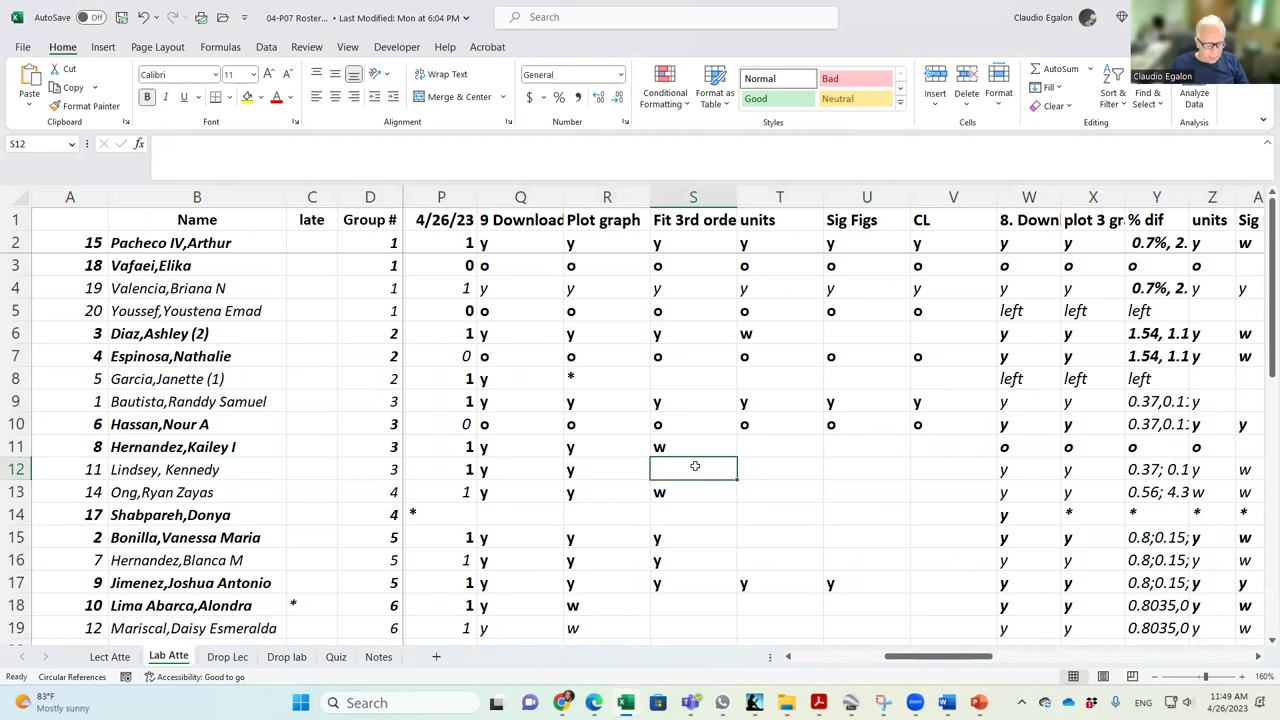
click(805, 473)
text(y)
click(871, 473)
text(w)
click(832, 516)
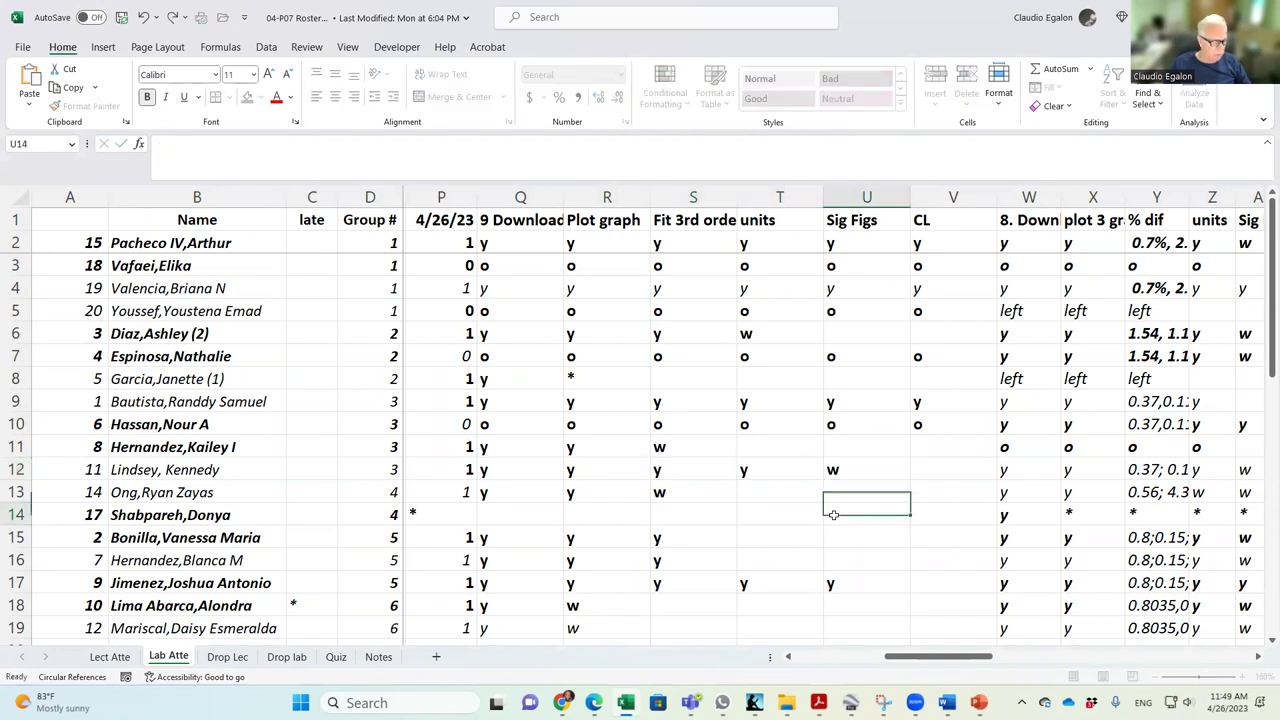
Fill the y from R13 across row 13 through the CL column, V13.
click(20, 492)
click(682, 494)
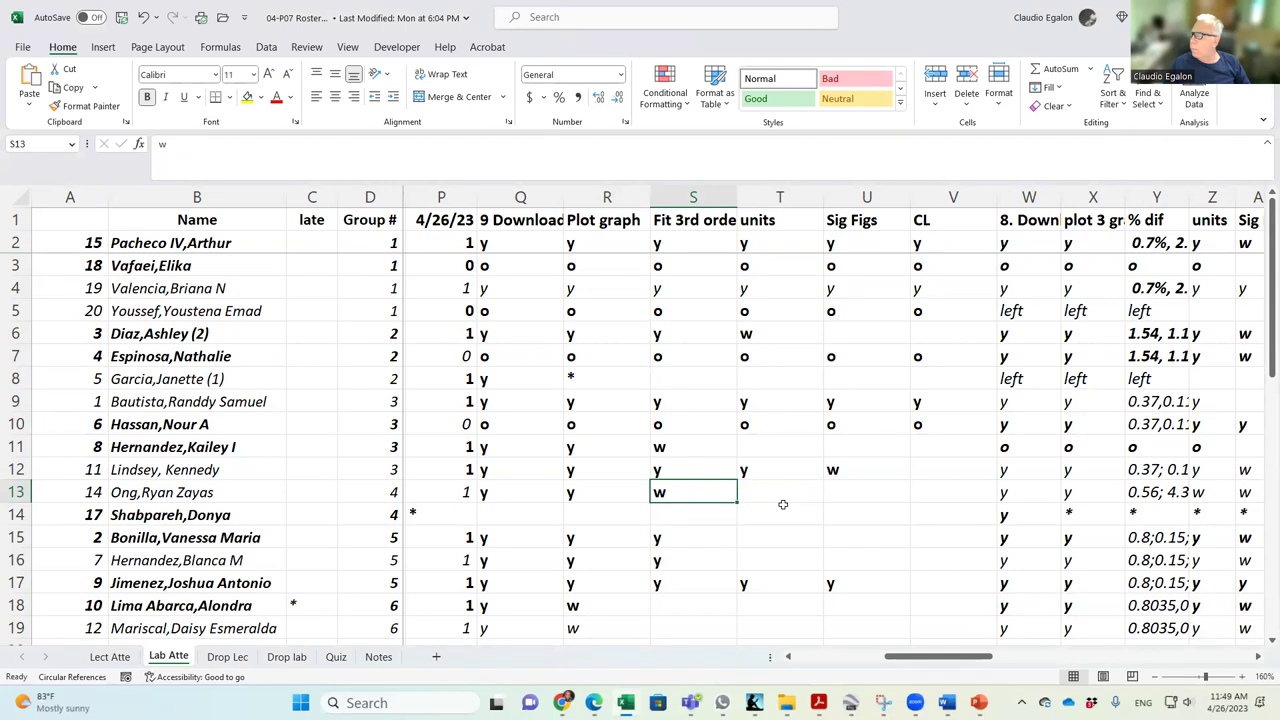
click(604, 492)
drag(650, 503, 805, 499)
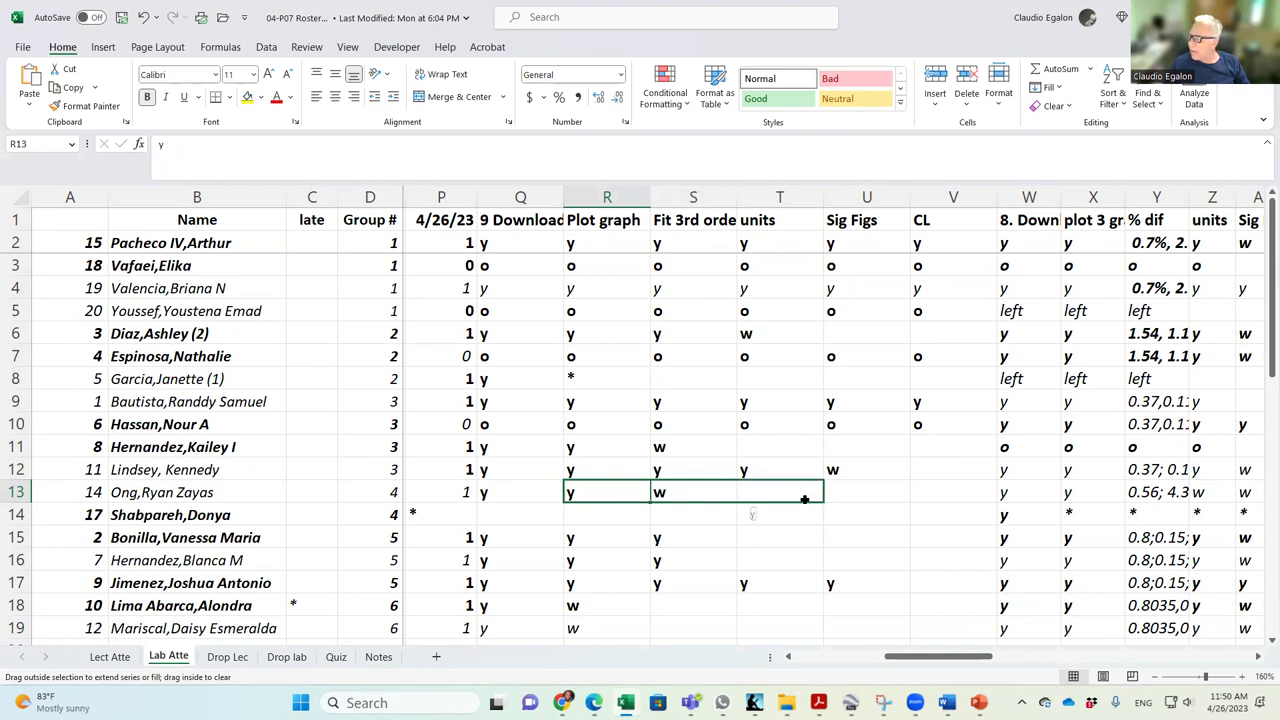
drag(805, 499, 960, 495)
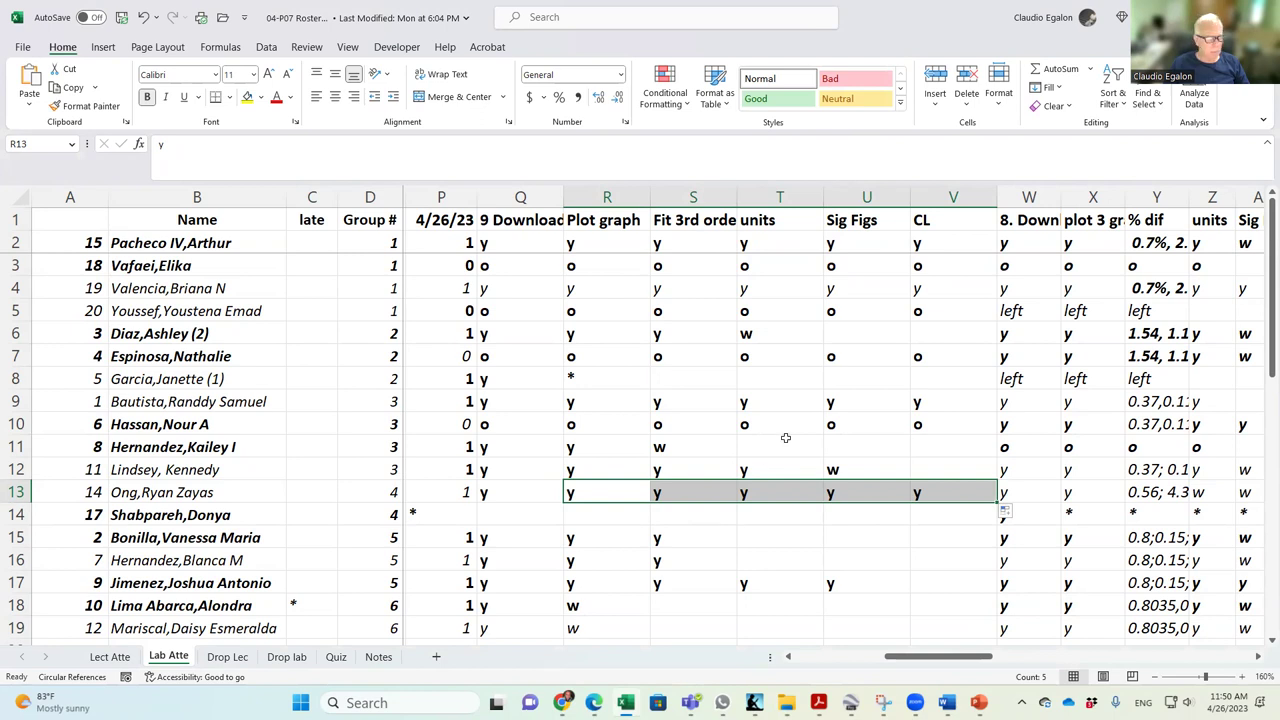
Replace the asterisk in P14, the 4/26/23 attendance of the second group 4 student, with 1.
scroll(786, 438, down, 1)
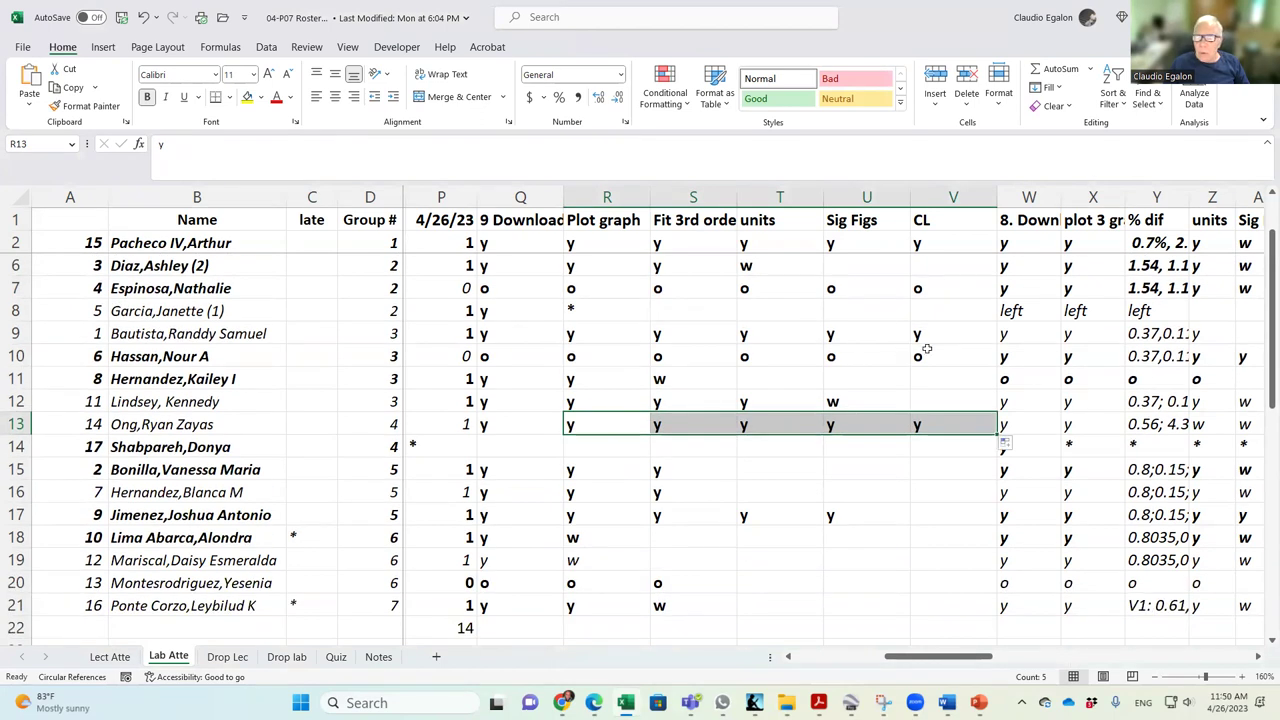
click(450, 446)
drag(914, 658, 893, 667)
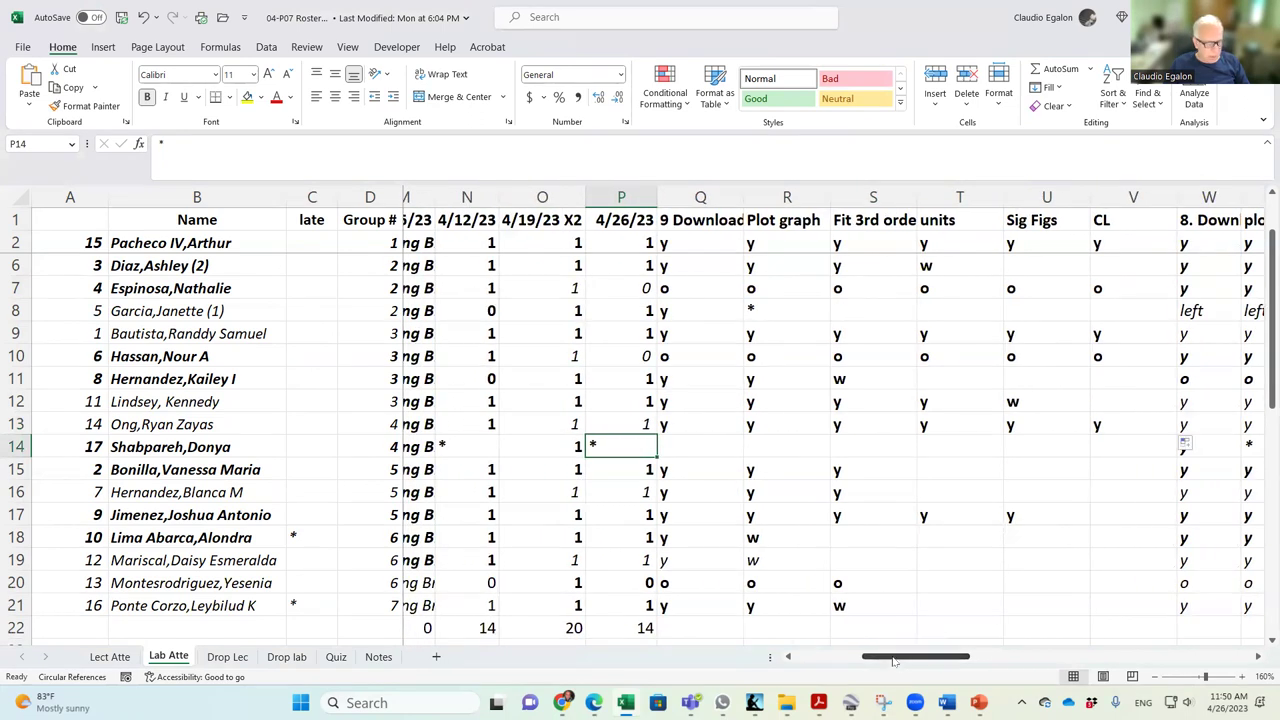
text(1)
key(Return)
Copy the y marks from R13:V13 into row 15, starting at R15.
drag(705, 428, 1183, 456)
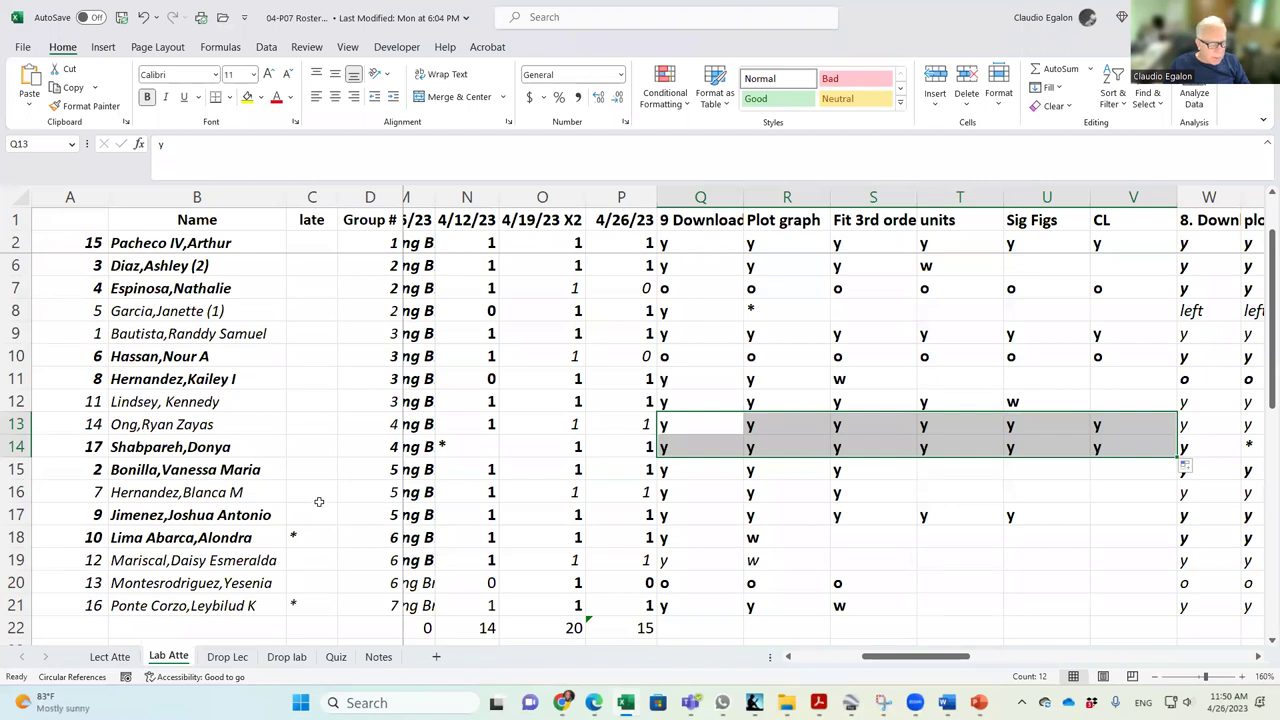
key(ctrl+z)
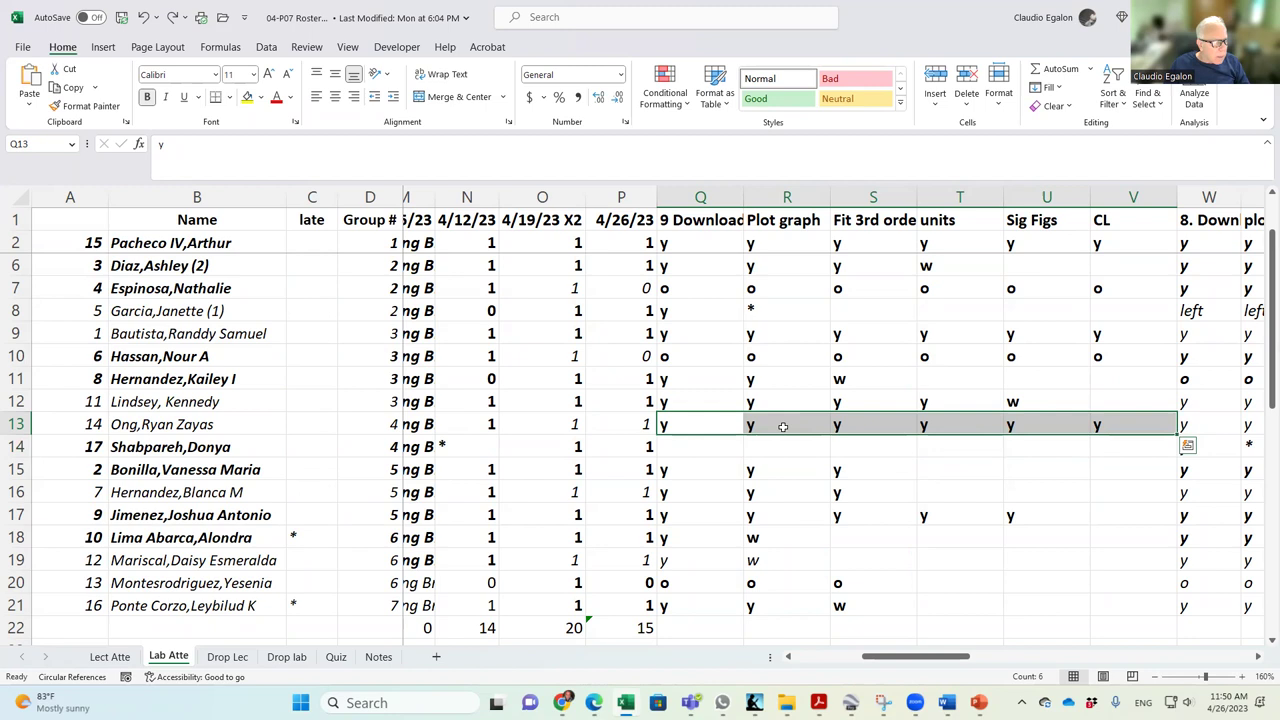
drag(777, 426, 1100, 426)
key(ctrl+c)
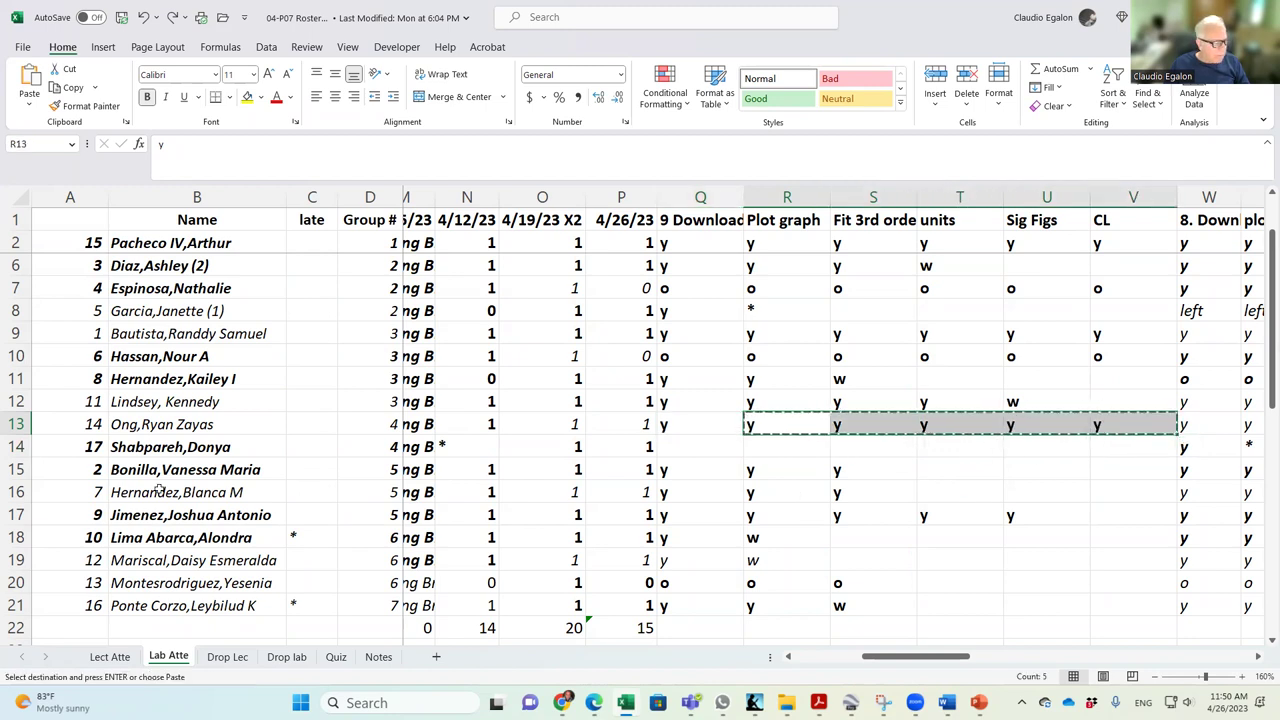
click(792, 471)
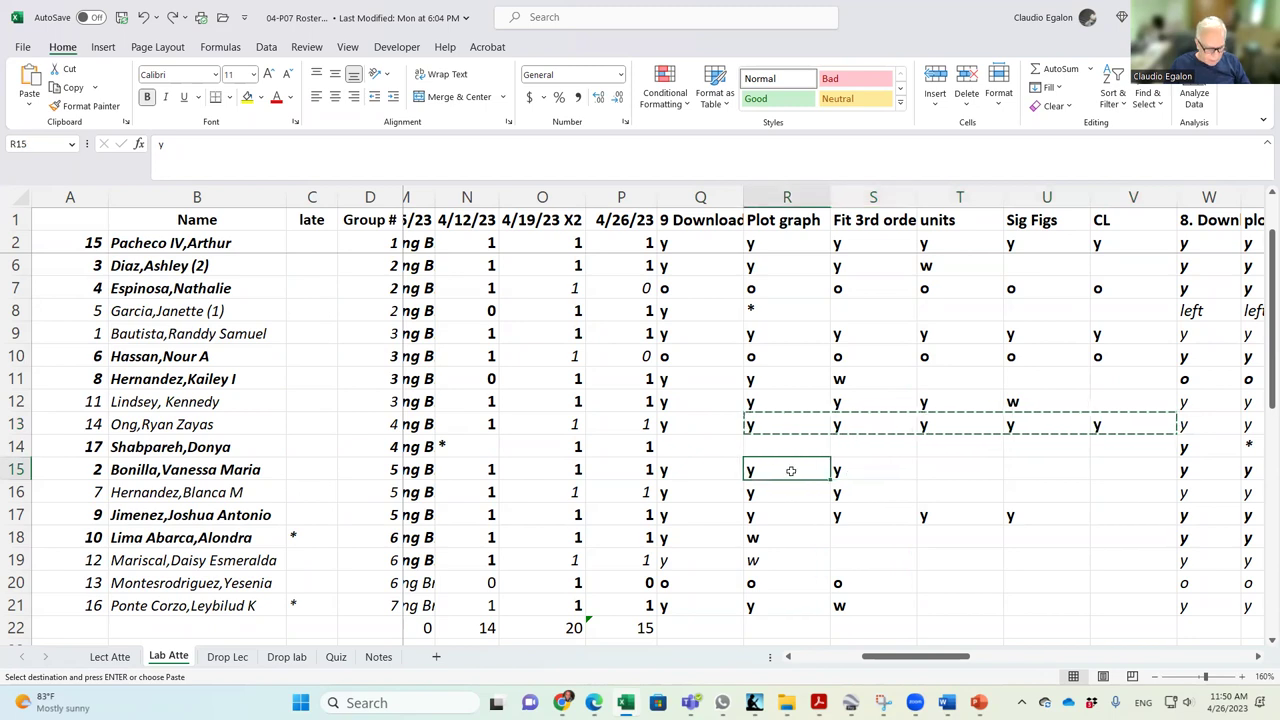
key(ctrl+v)
Enter a question mark in Q14, R14 and S14, covering the download, plot graph and third-order fit columns.
click(705, 451)
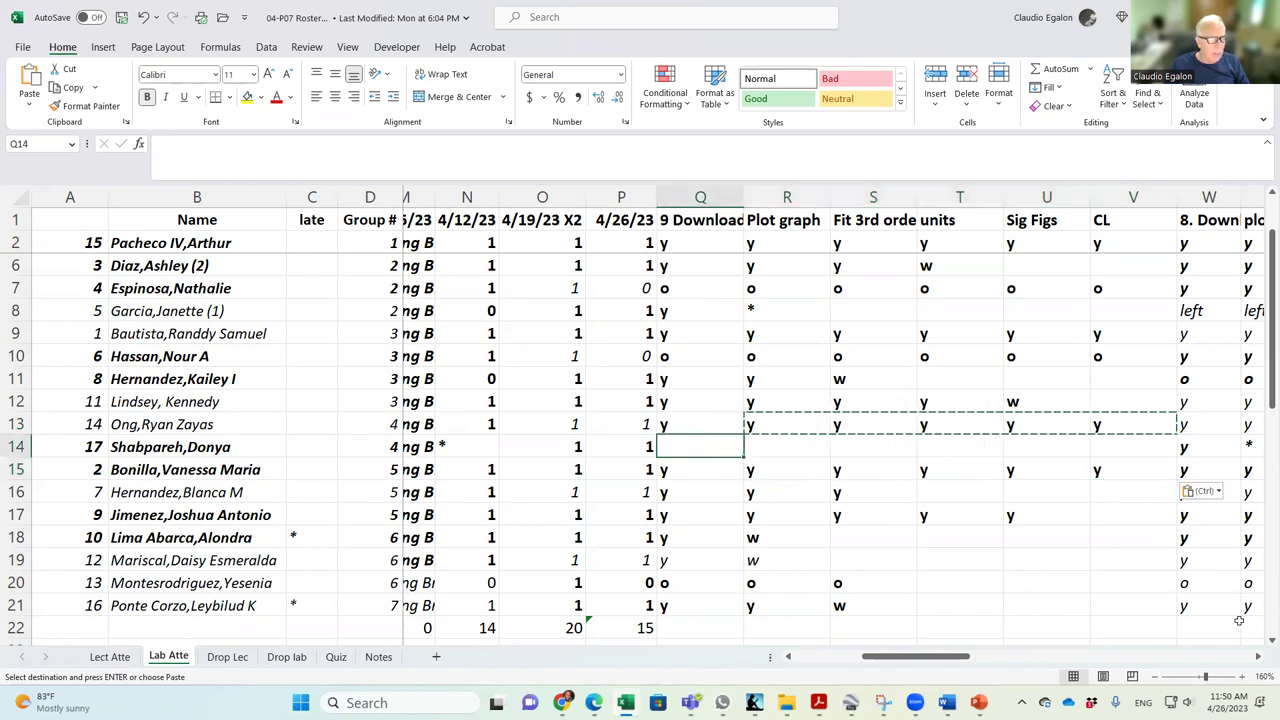
drag(930, 655, 874, 661)
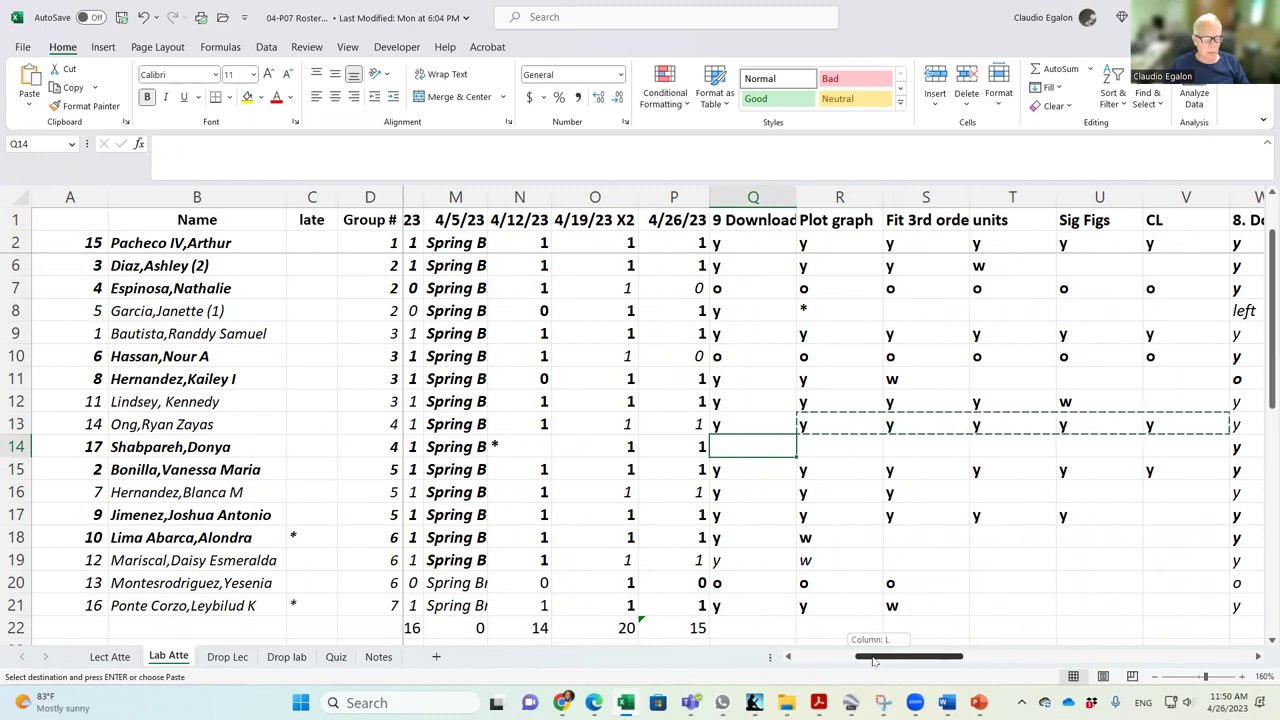
drag(874, 660, 874, 660)
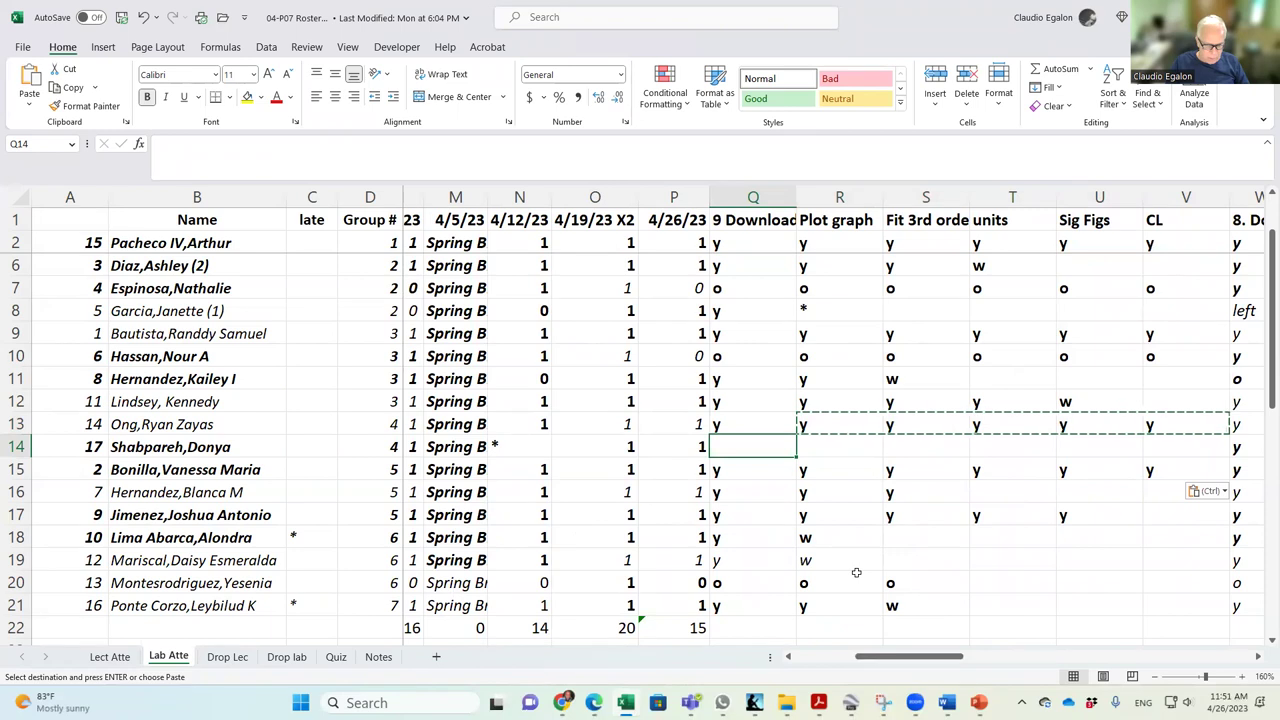
text(?)
key(Tab)
text(?)
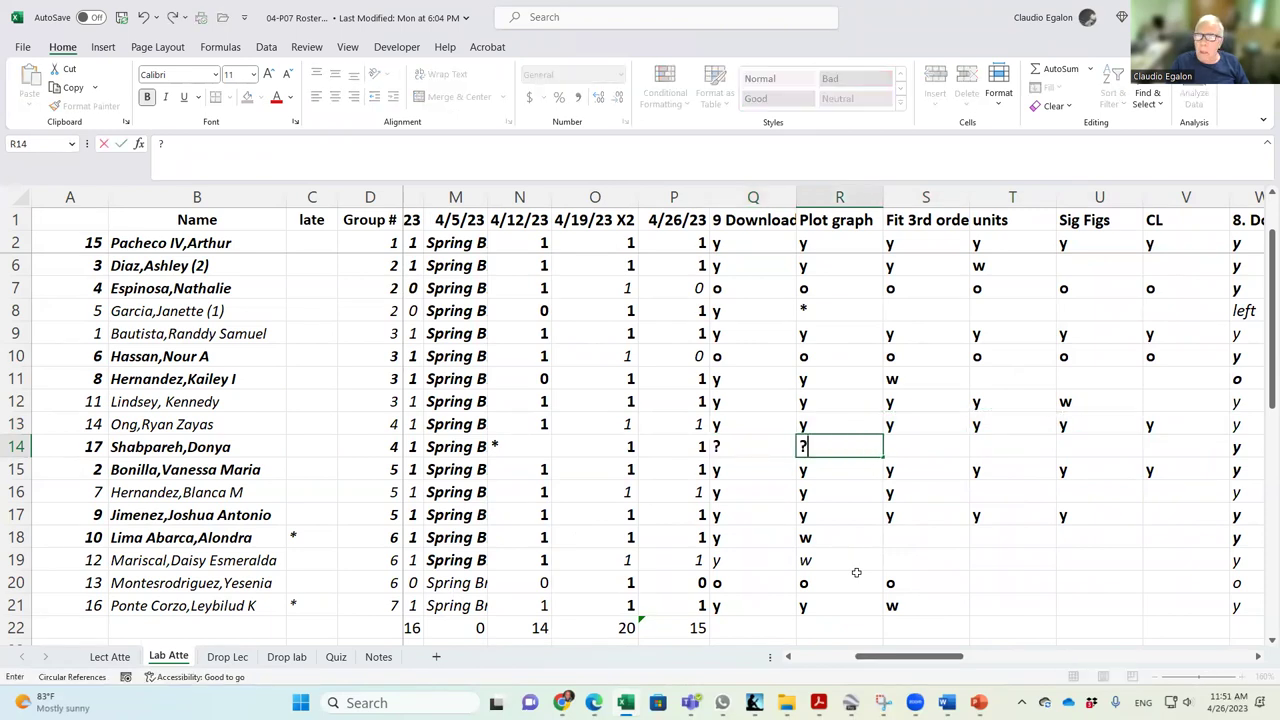
key(Tab)
text(?)
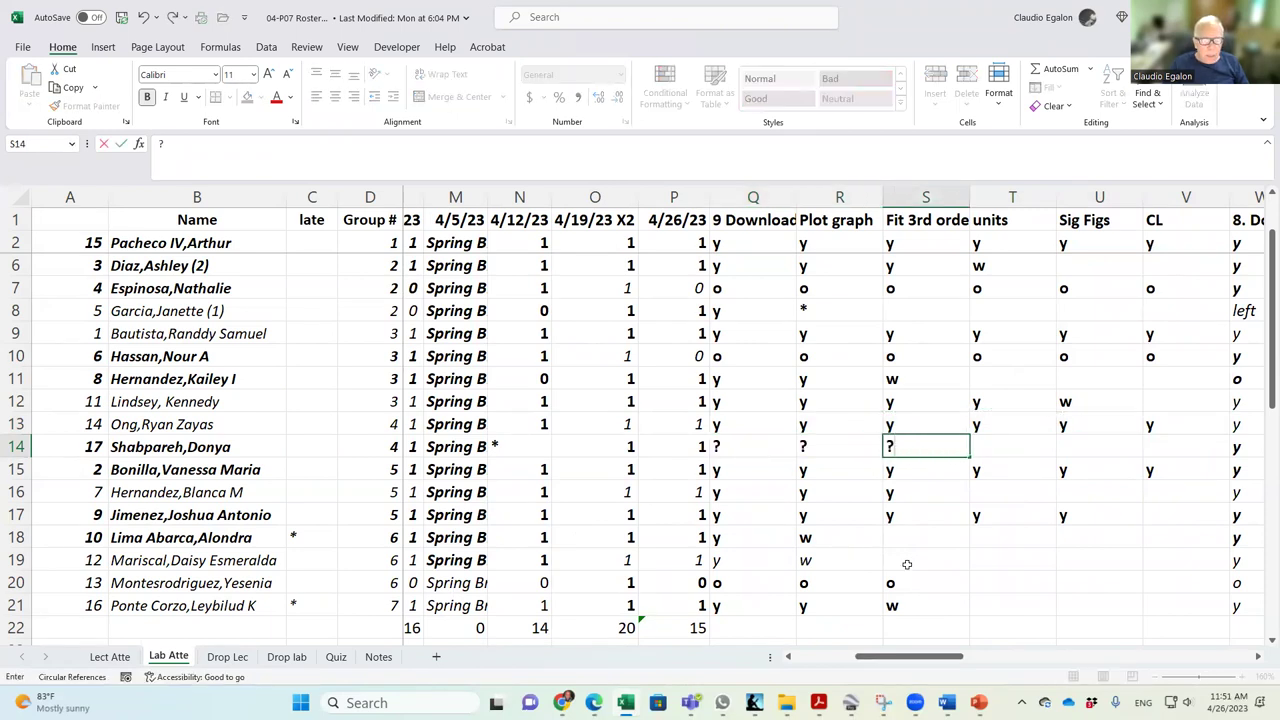
click(940, 530)
Fill the y from S16 across the units, Sig Figs and CL columns, through V16.
click(934, 490)
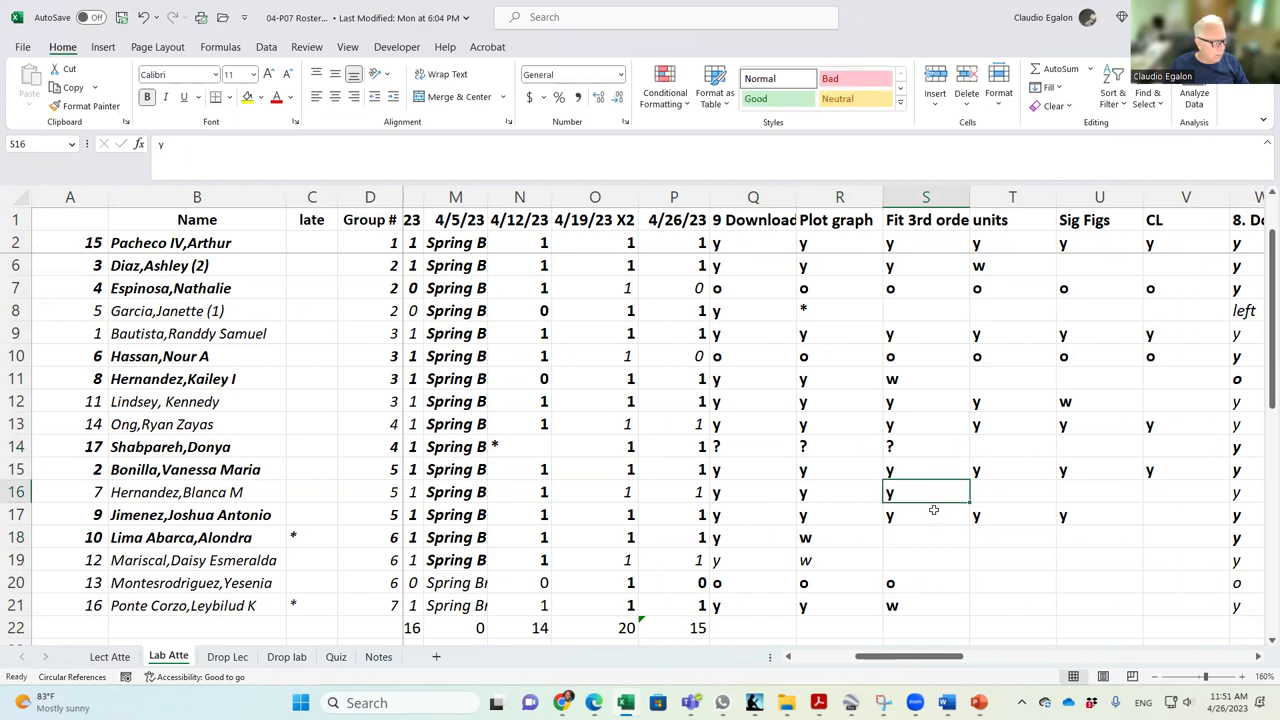
click(1258, 657)
click(1258, 657)
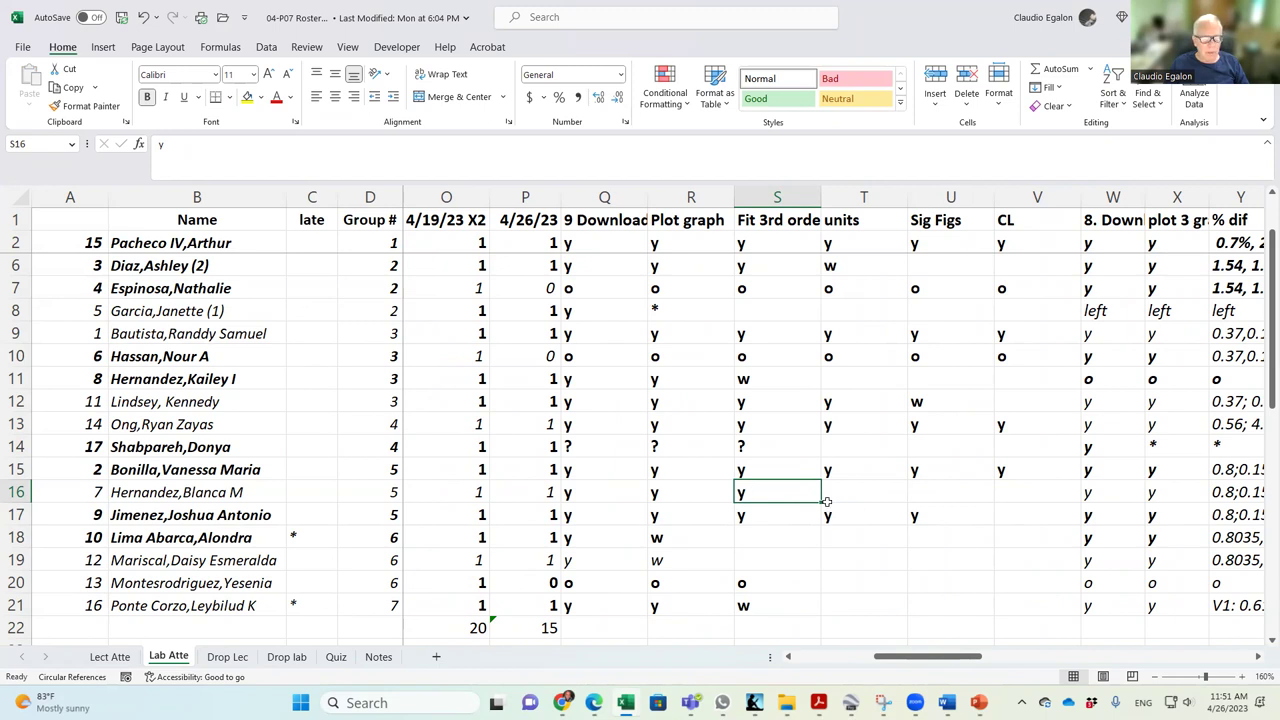
drag(822, 503, 916, 502)
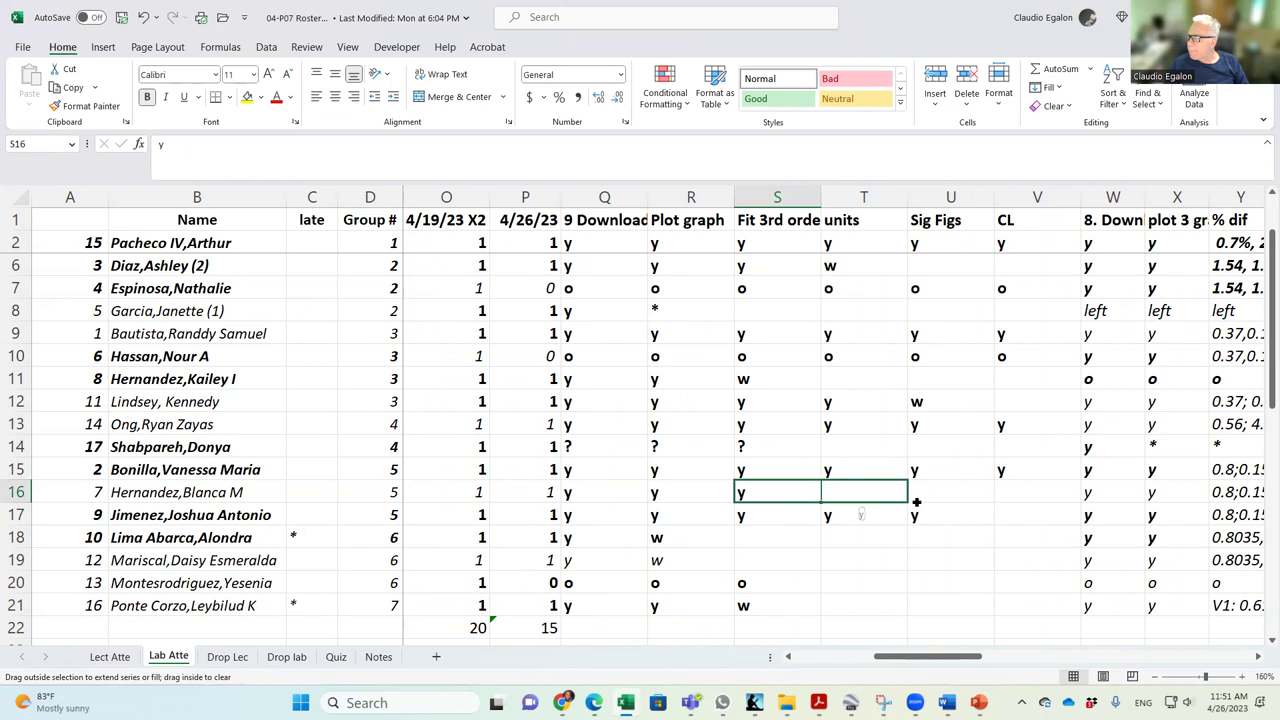
drag(916, 502, 916, 502)
drag(916, 502, 986, 495)
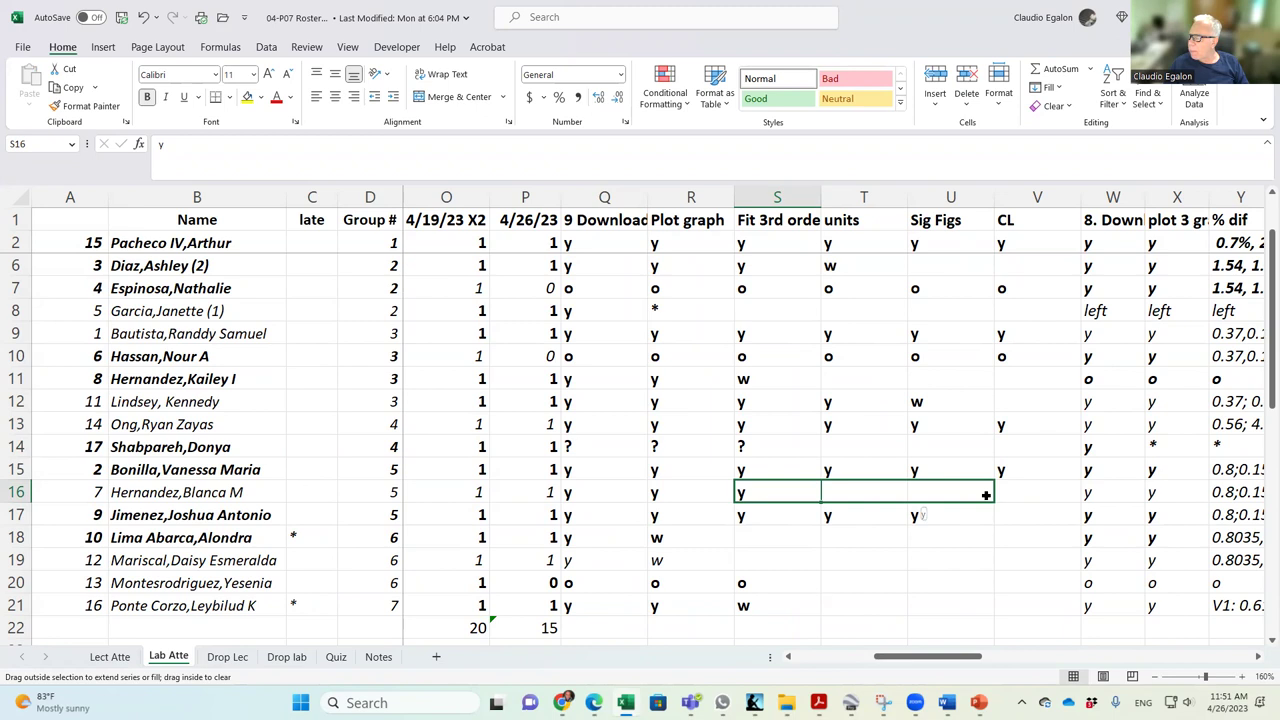
drag(986, 495, 1054, 494)
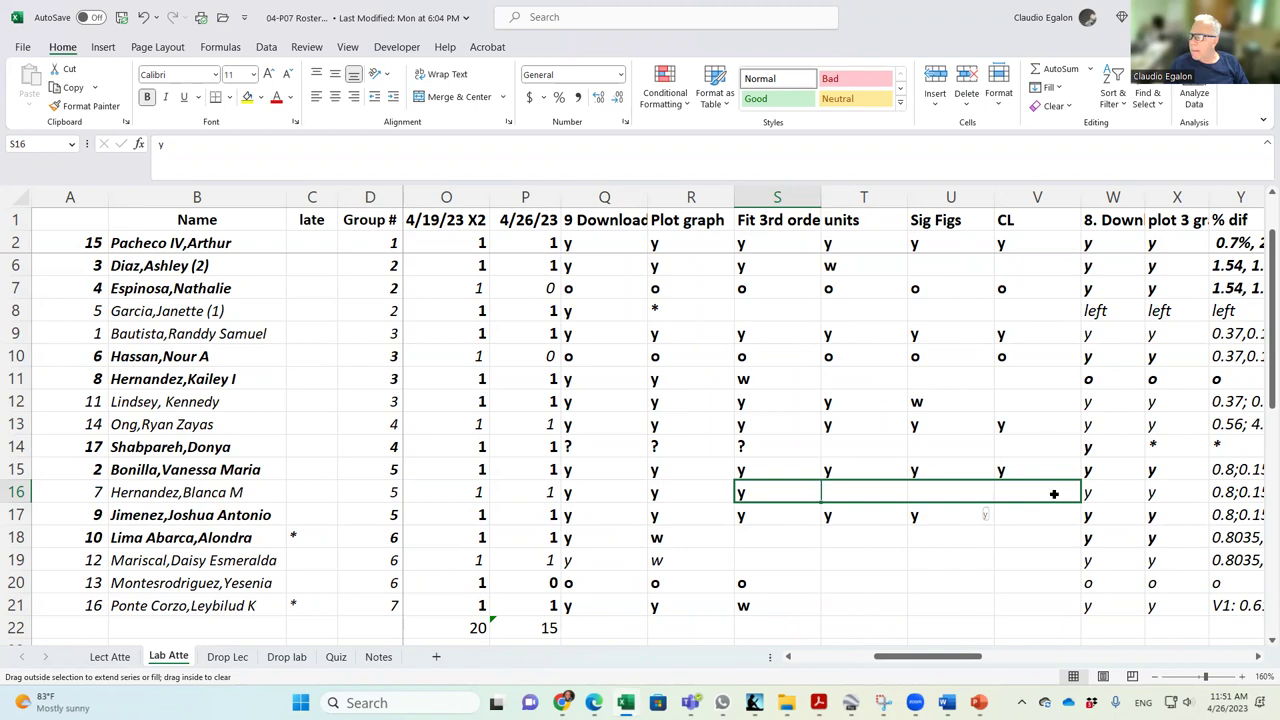
drag(1054, 494, 1054, 494)
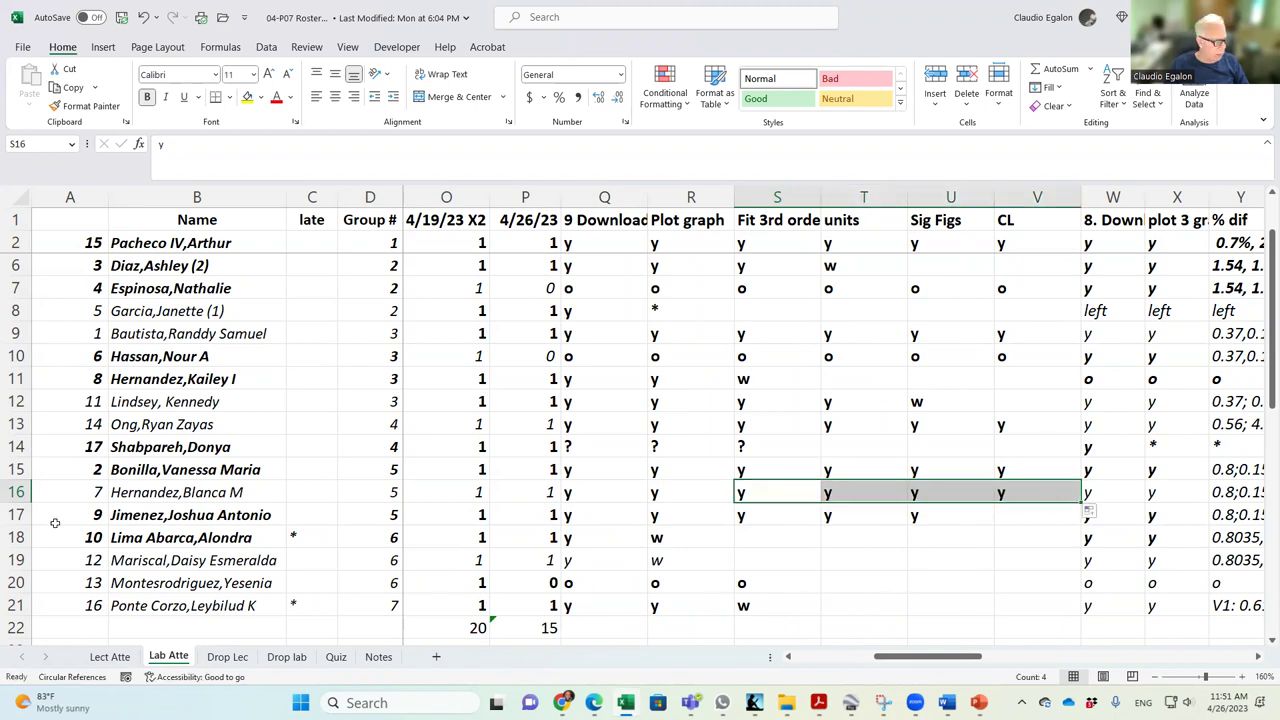
Fill the y from T17 across row 17 through the CL column, V17.
click(15, 515)
scroll(222, 530, down, 1)
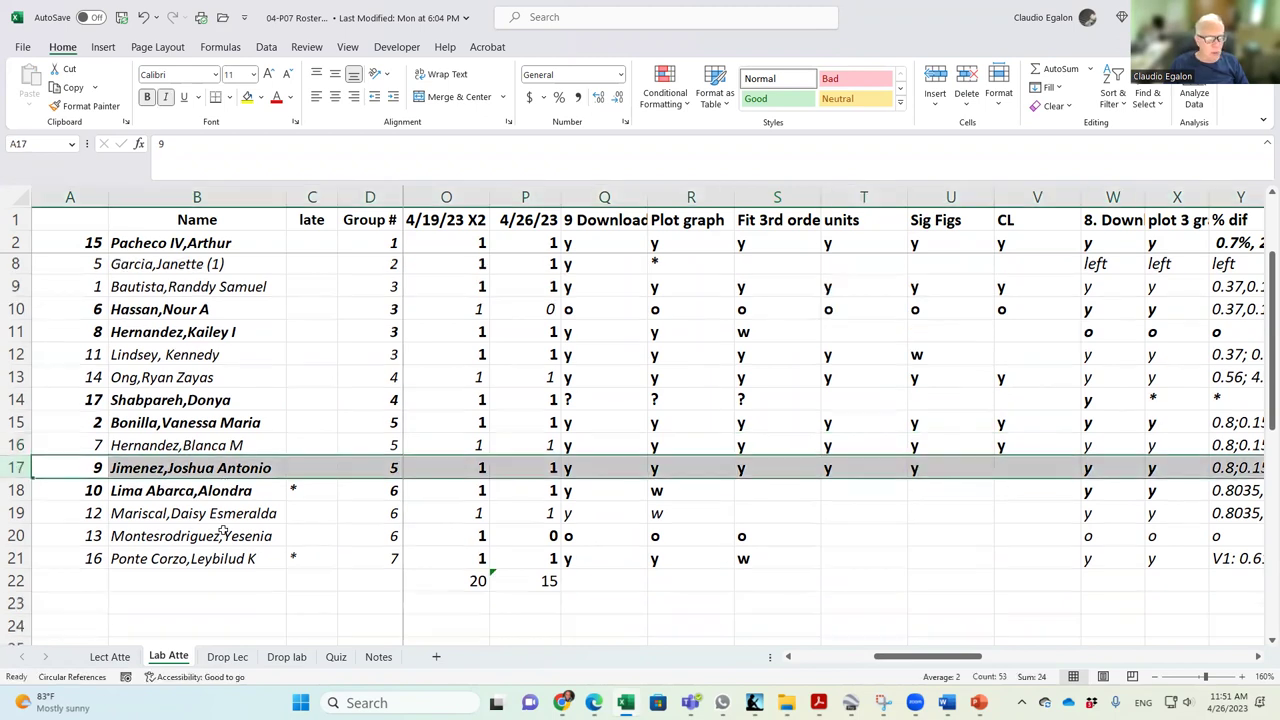
scroll(222, 530, down, 2)
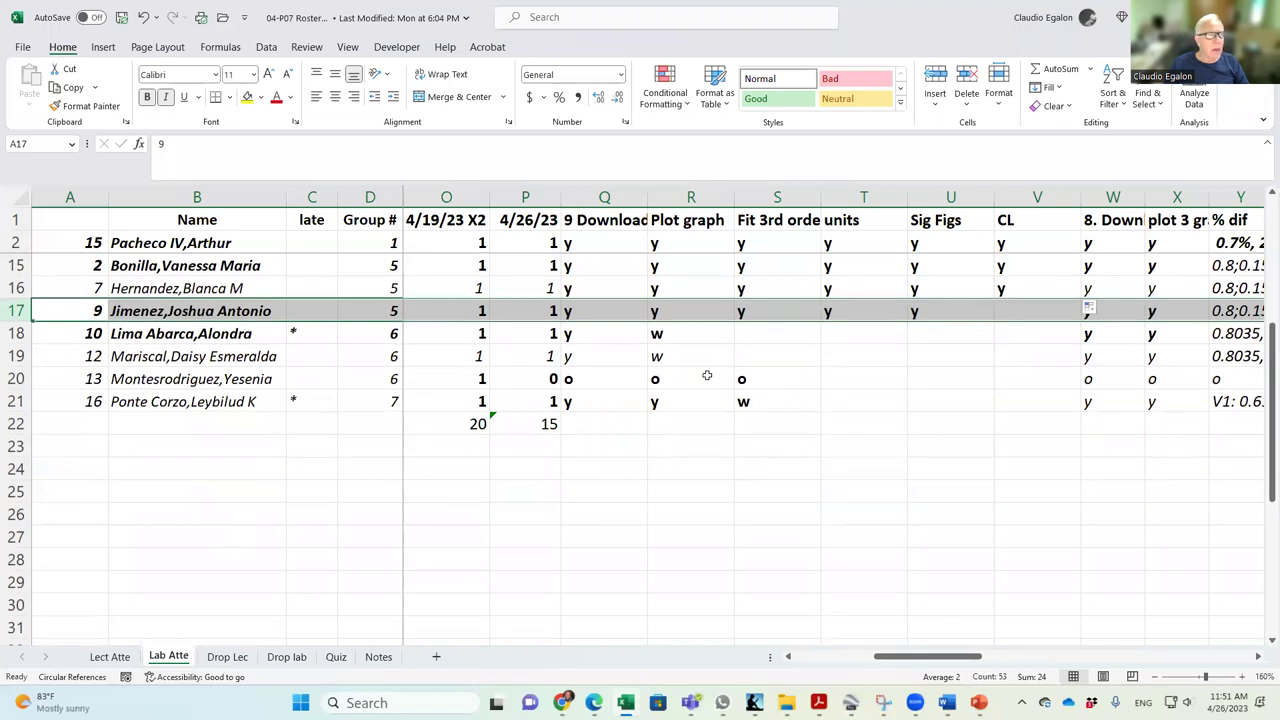
click(864, 313)
drag(908, 315, 1059, 322)
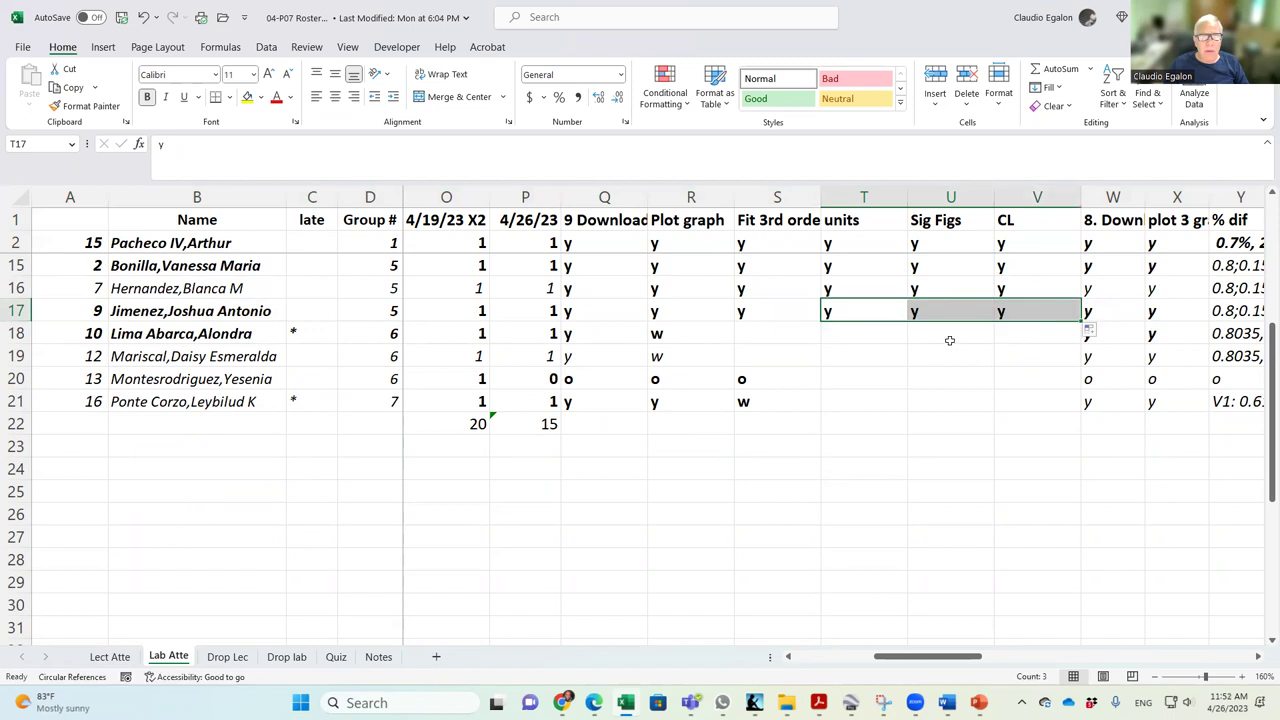
Fill the y from Q18 across row 18 through V18, overwriting the w in the plot graph column.
click(636, 349)
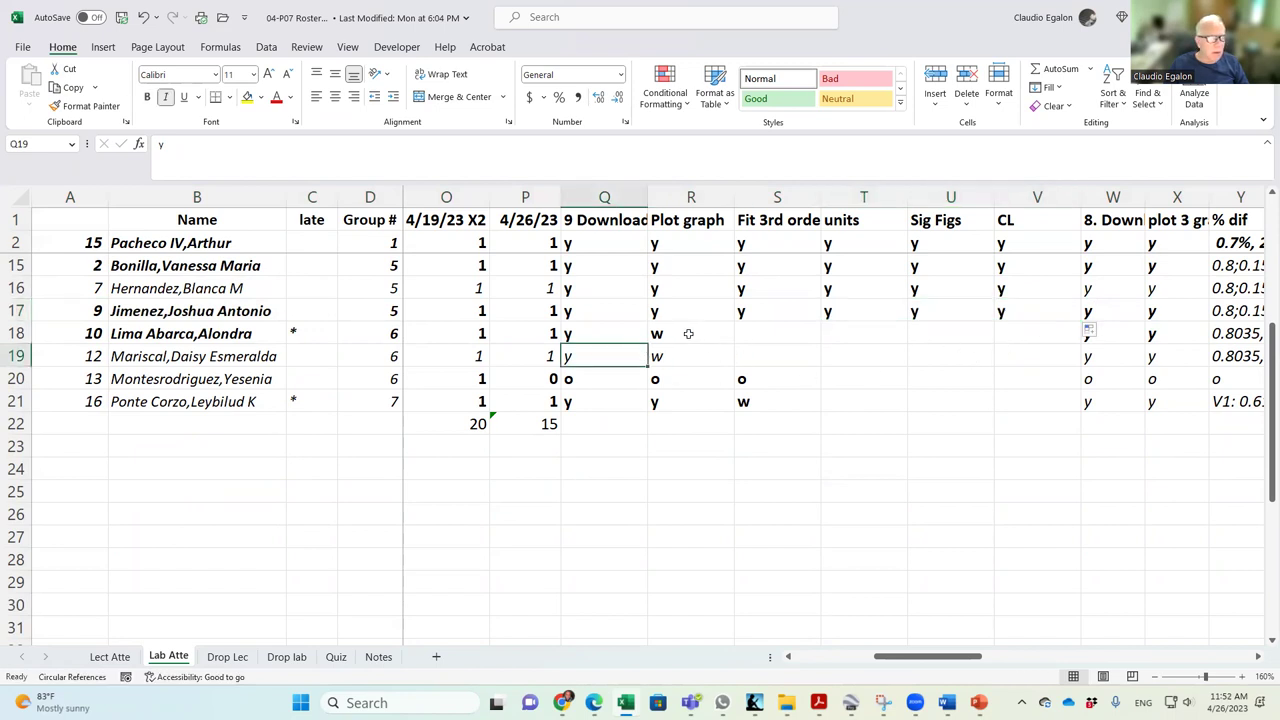
click(684, 334)
click(588, 337)
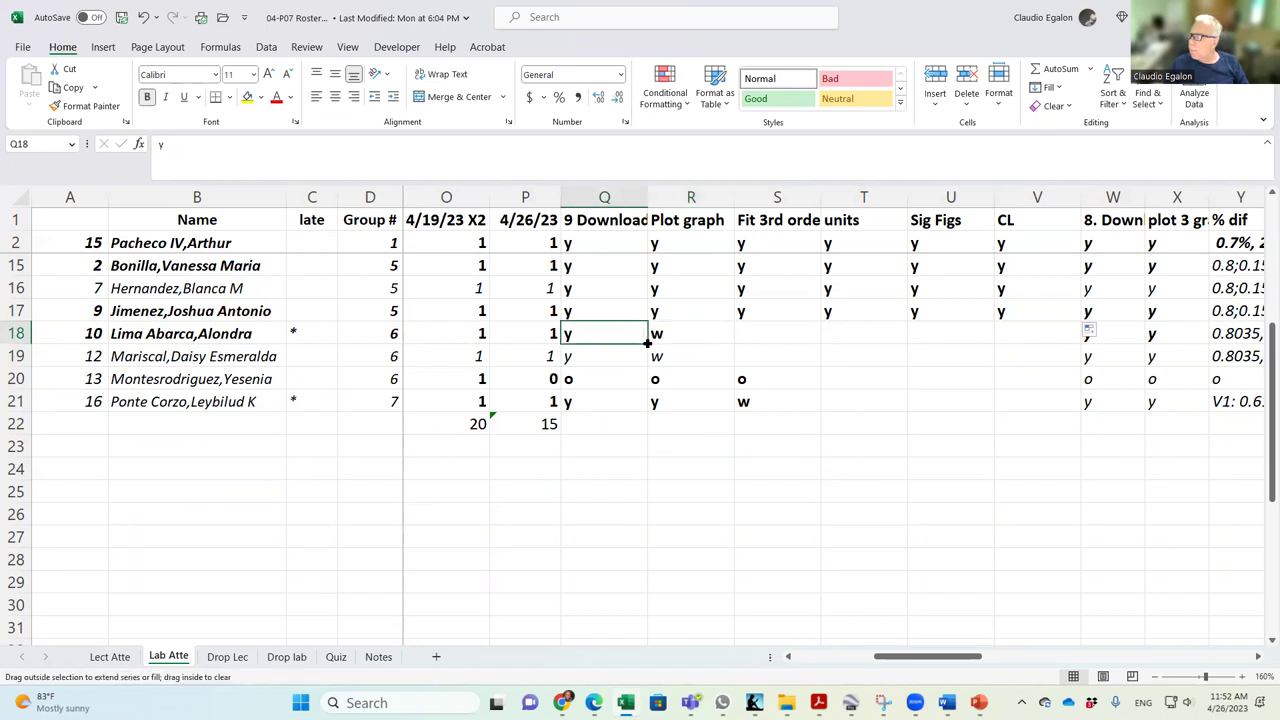
drag(647, 343, 730, 340)
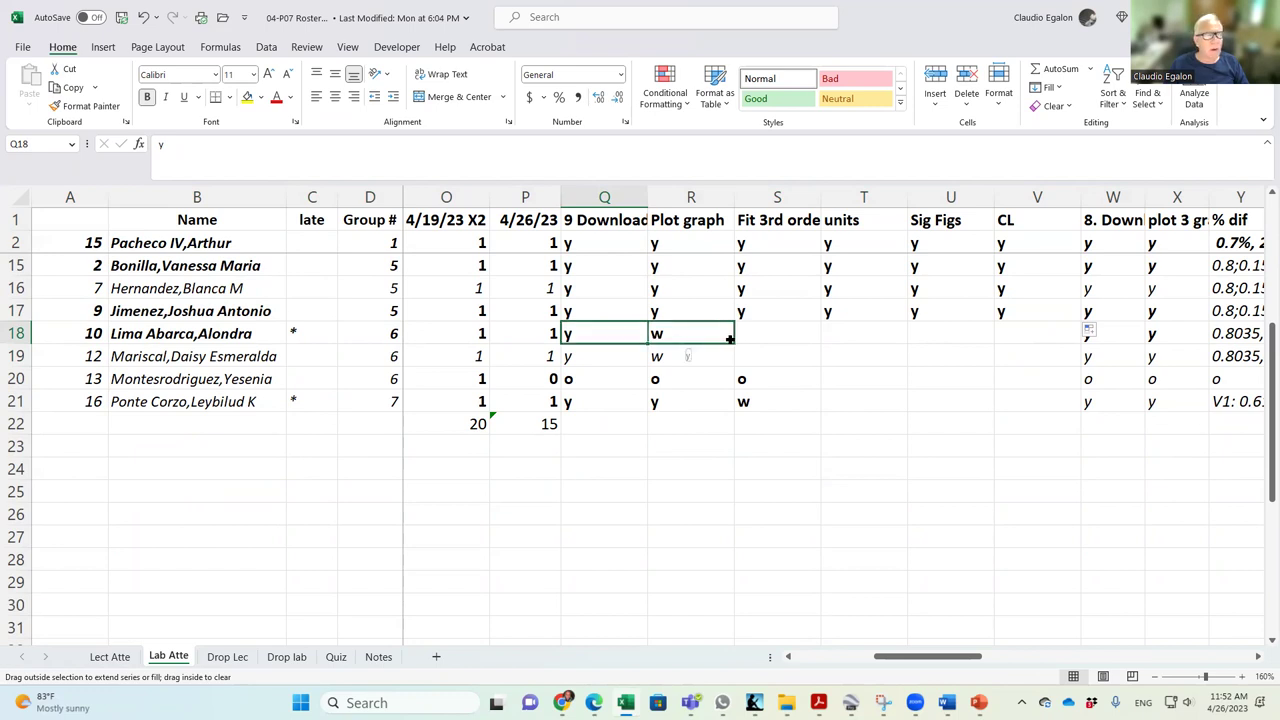
drag(730, 340, 807, 341)
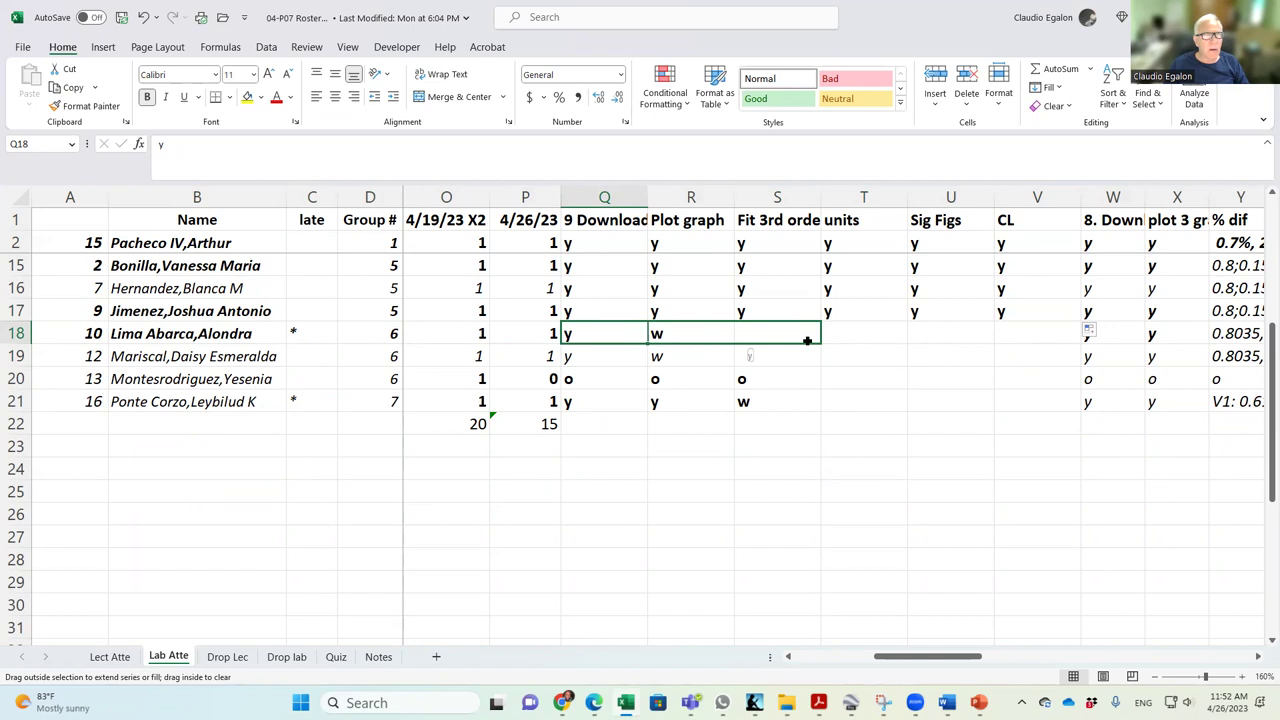
drag(807, 341, 1053, 340)
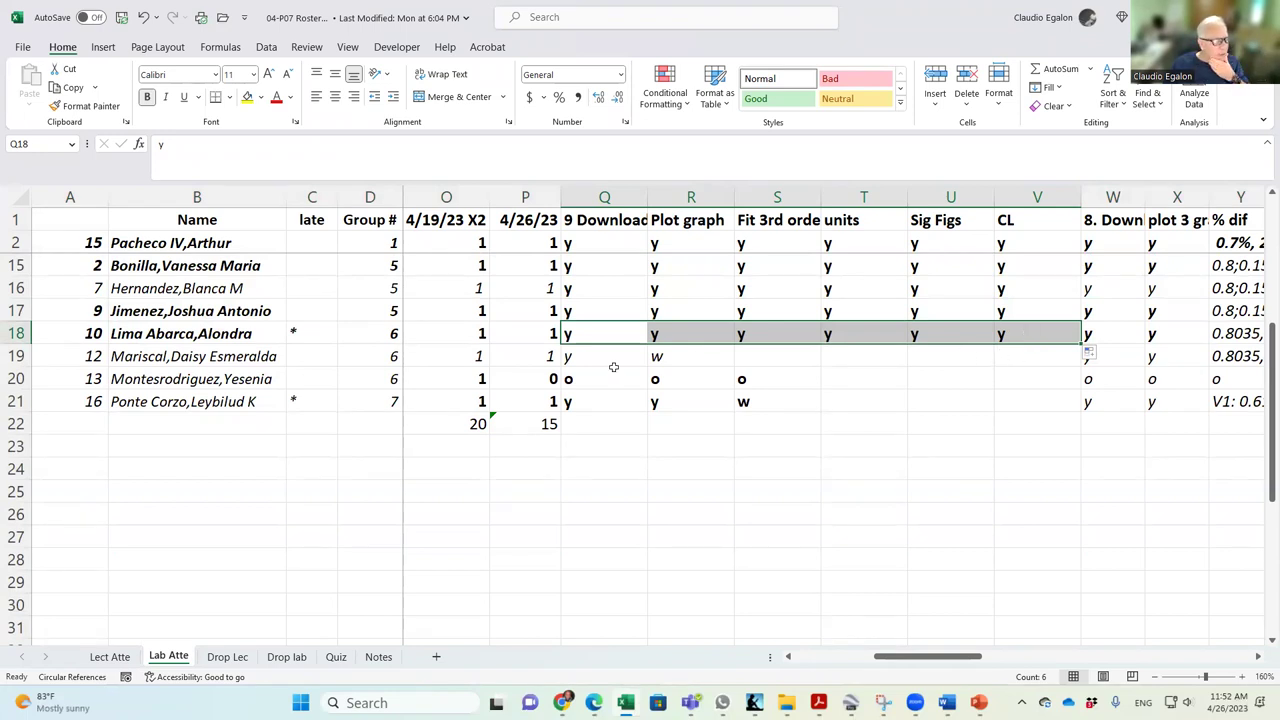
Fill the y from Q19 through V19 and the o from Q20 through V20.
click(580, 357)
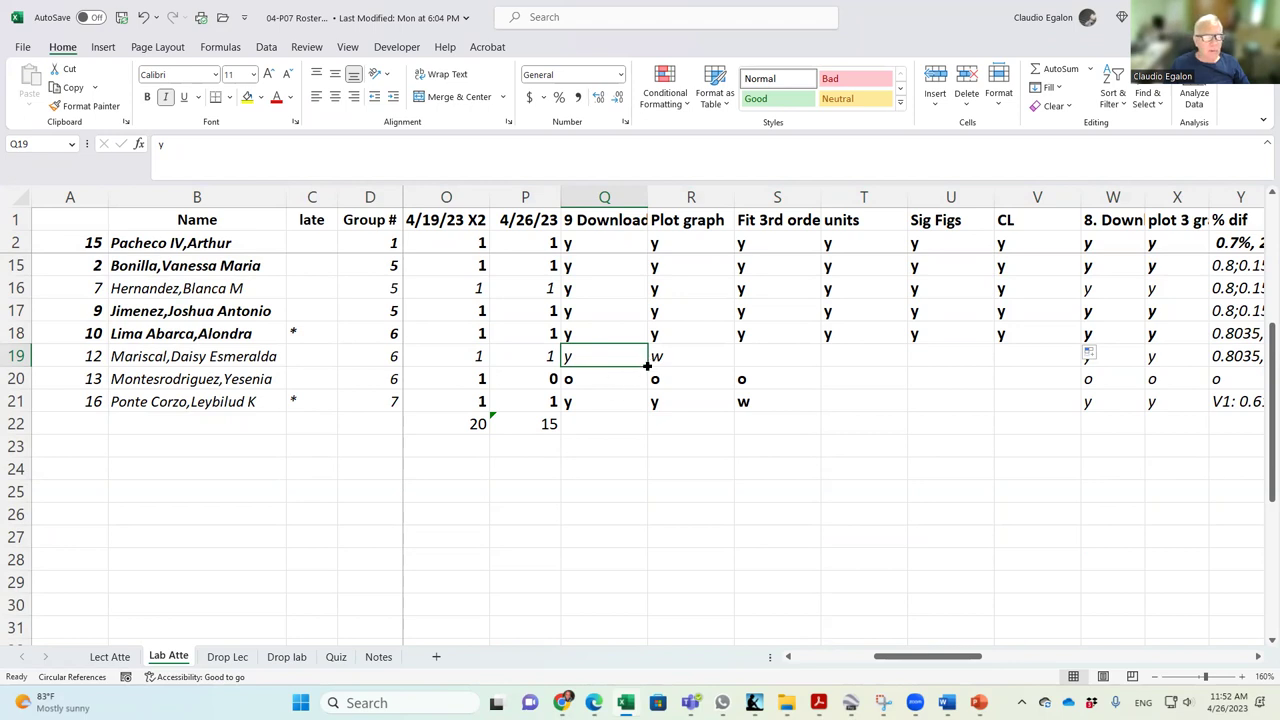
drag(647, 365, 1050, 363)
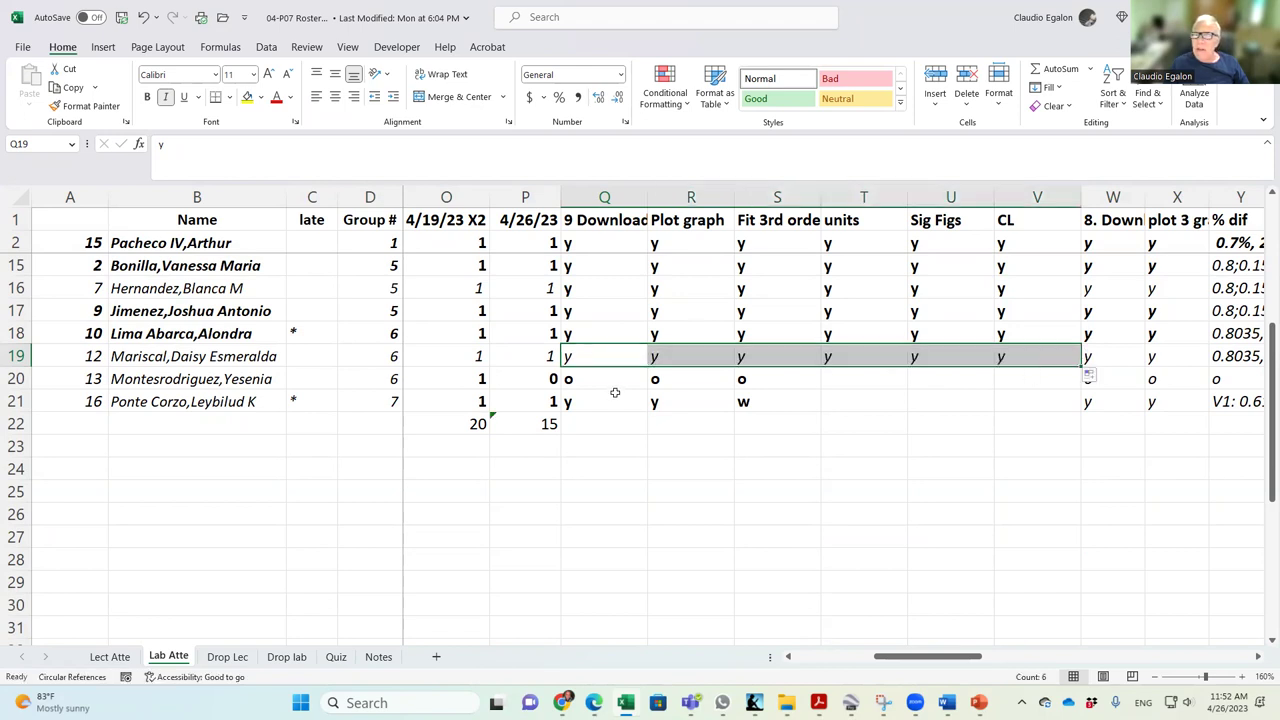
drag(618, 376, 1072, 381)
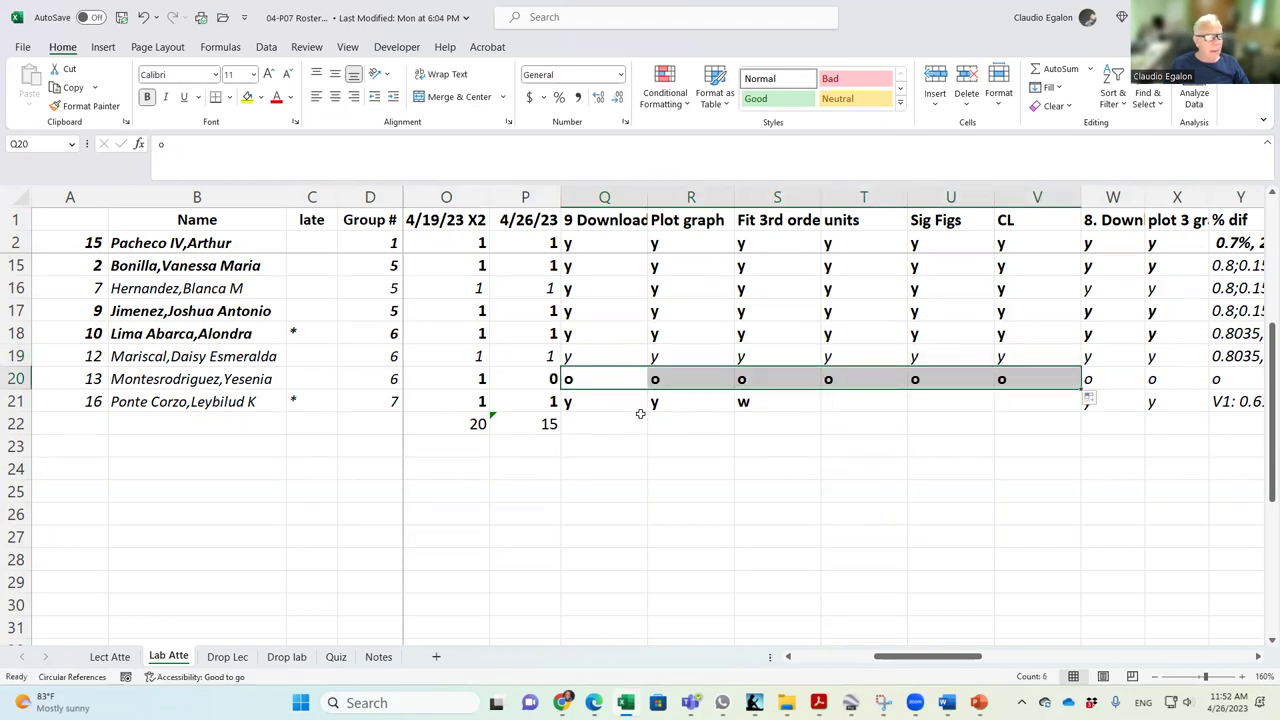
Fill the y from R21 across row 21 through the Sig Figs column, U21, and enter w in the CL column, V21.
click(660, 402)
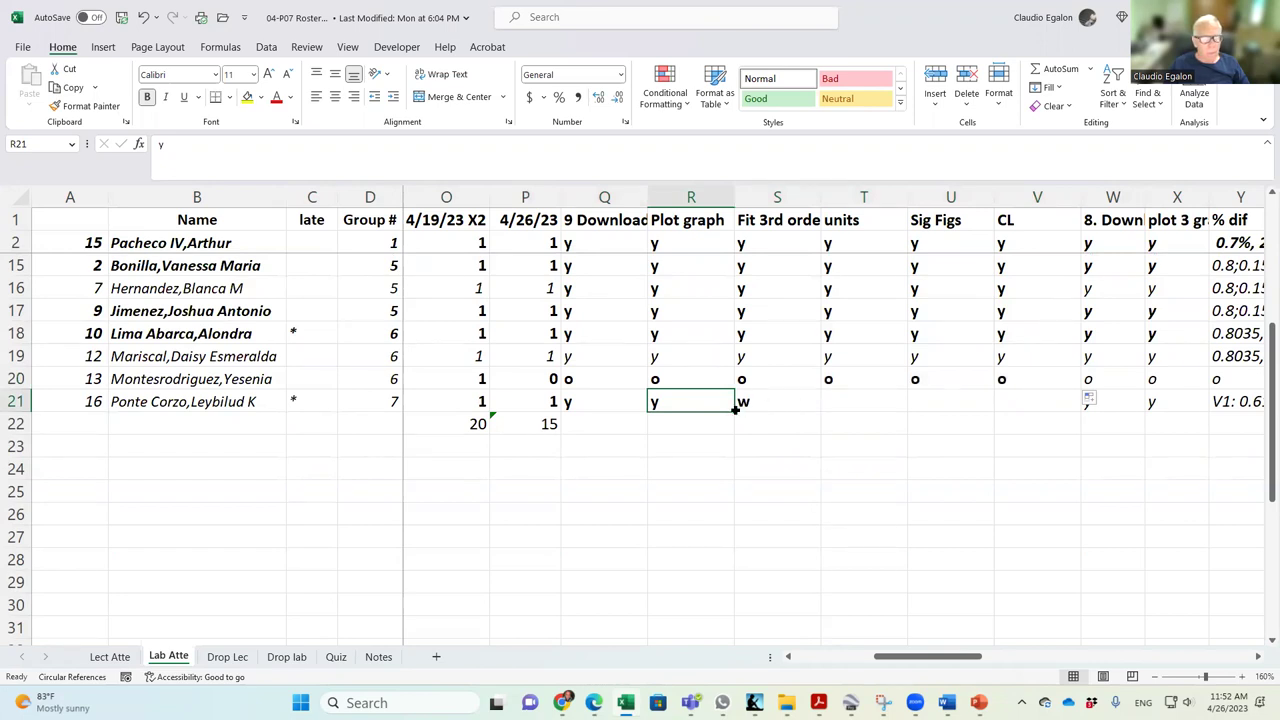
drag(735, 409, 972, 407)
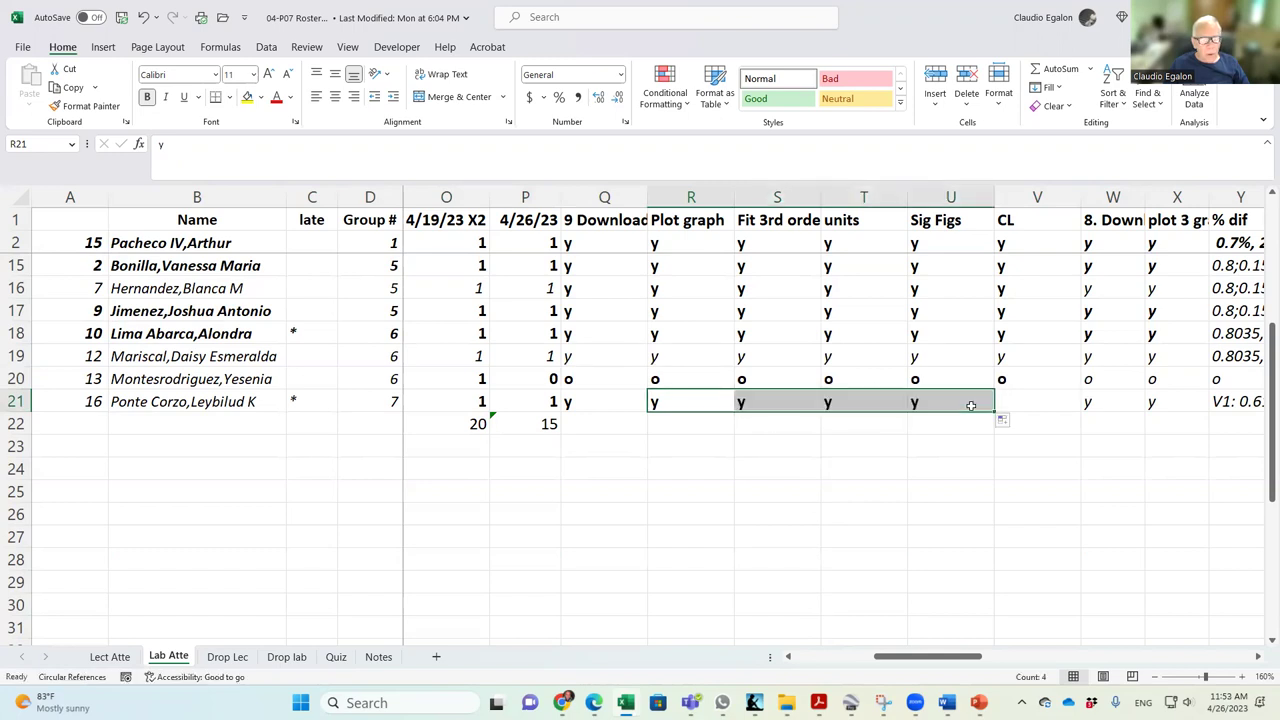
click(944, 195)
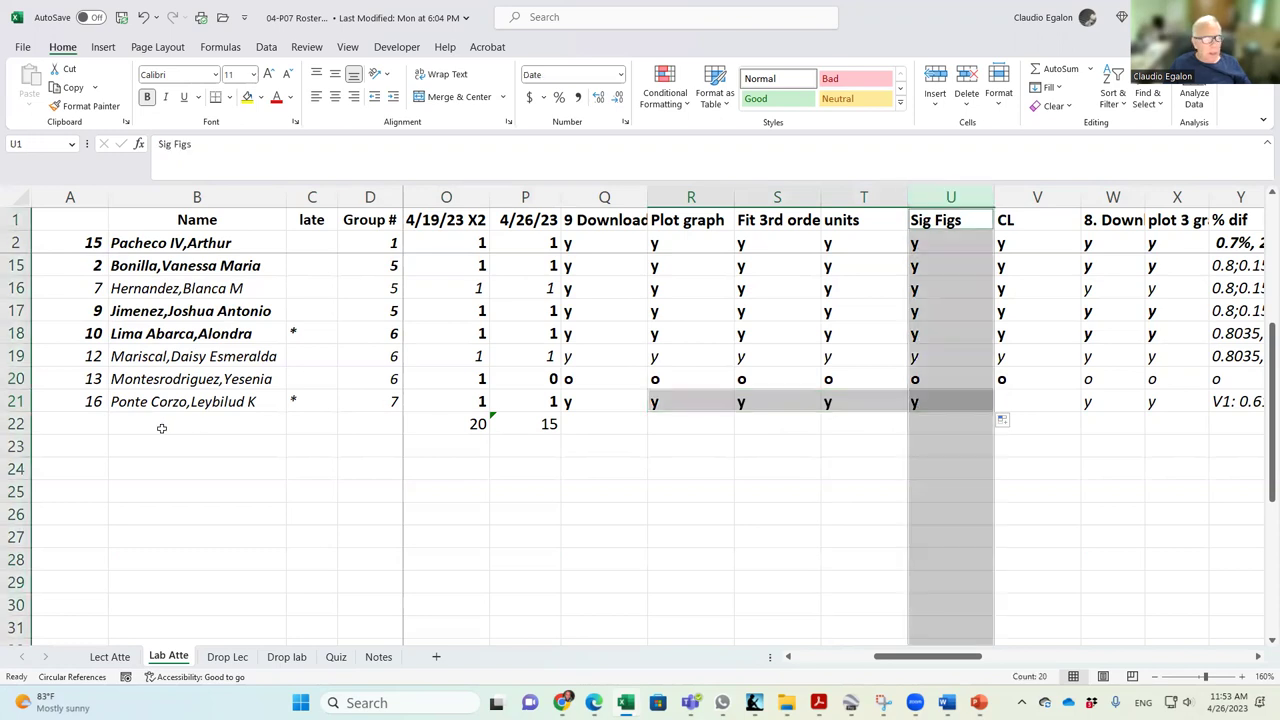
click(16, 401)
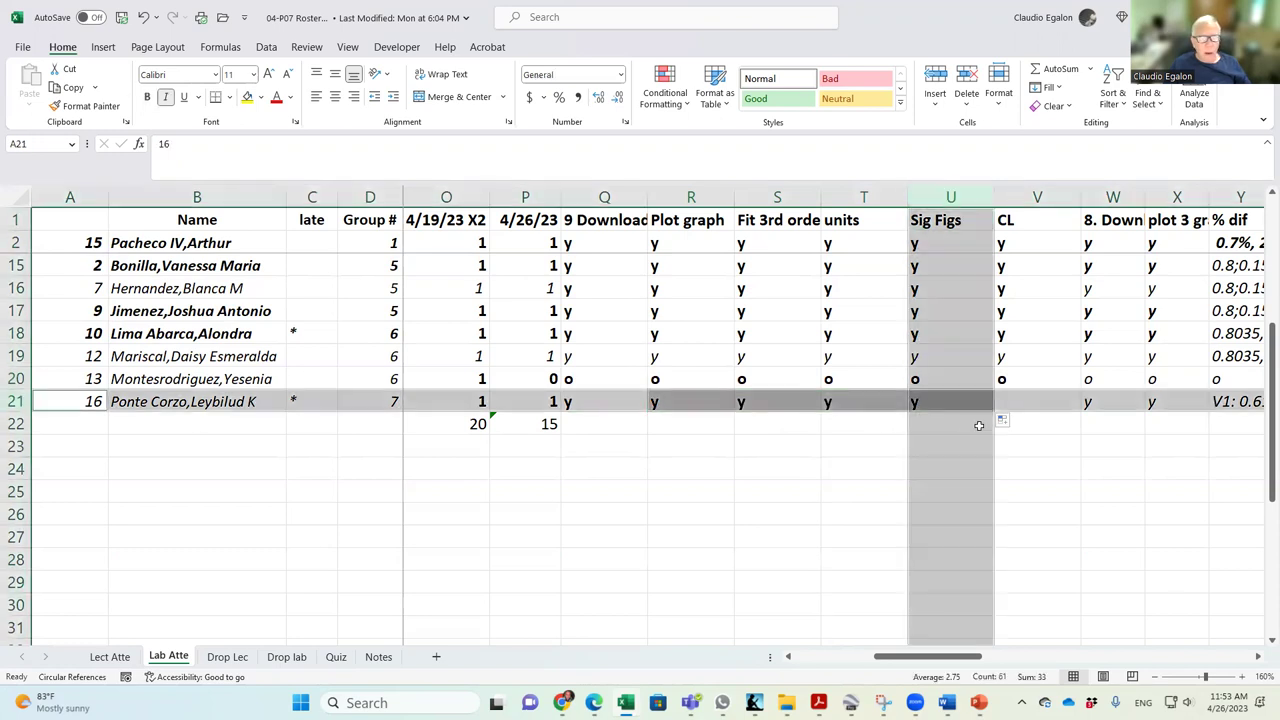
click(1050, 396)
text(w)
click(1037, 533)
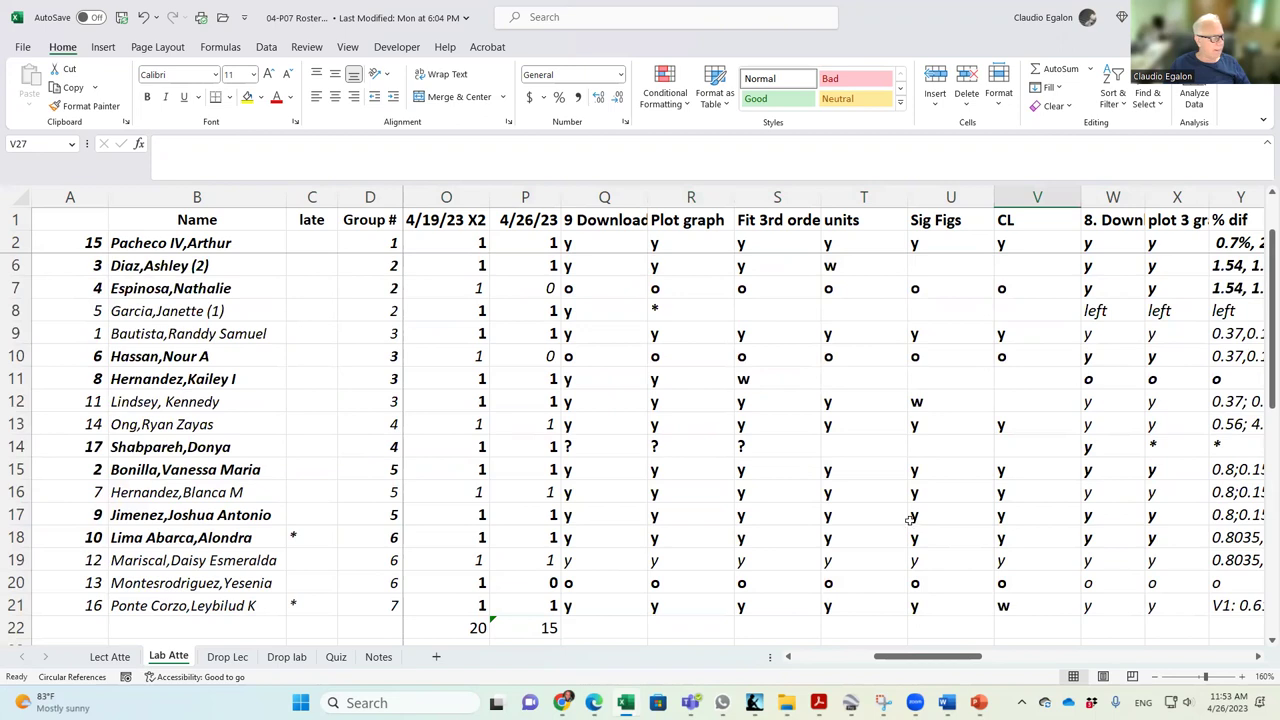
Save the roster workbook and select the whole of row 8.
click(121, 17)
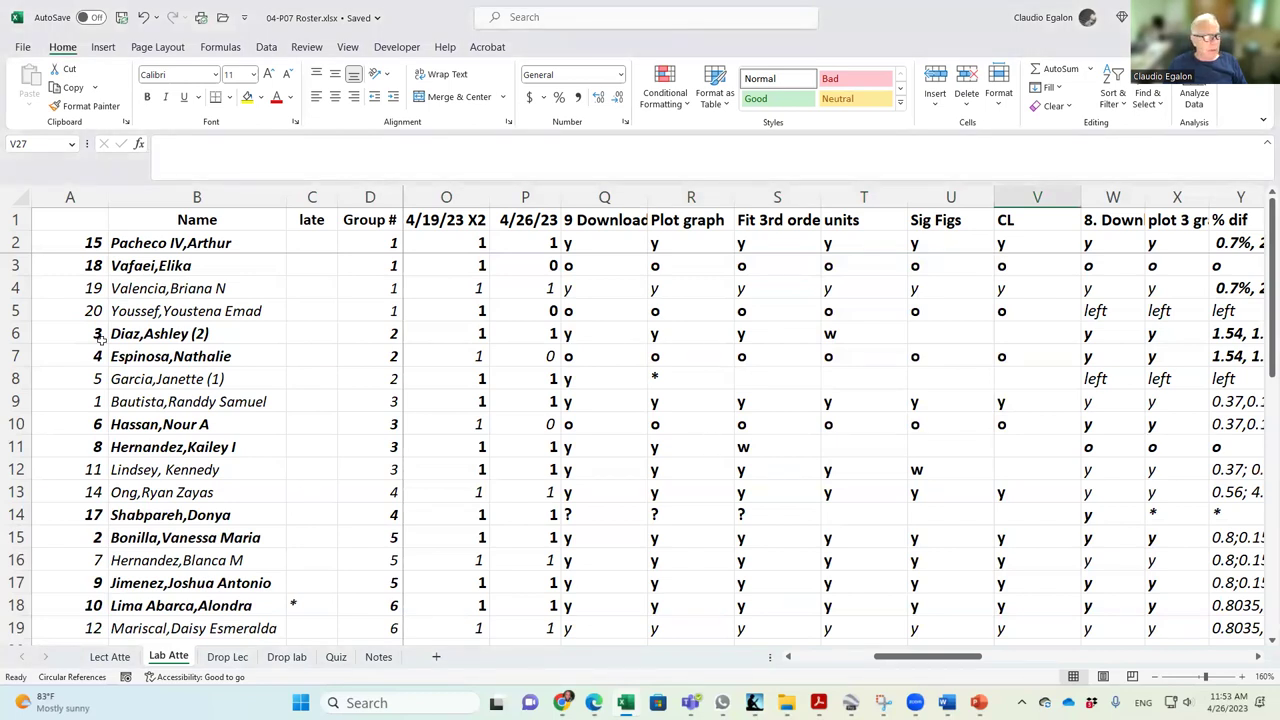
click(18, 378)
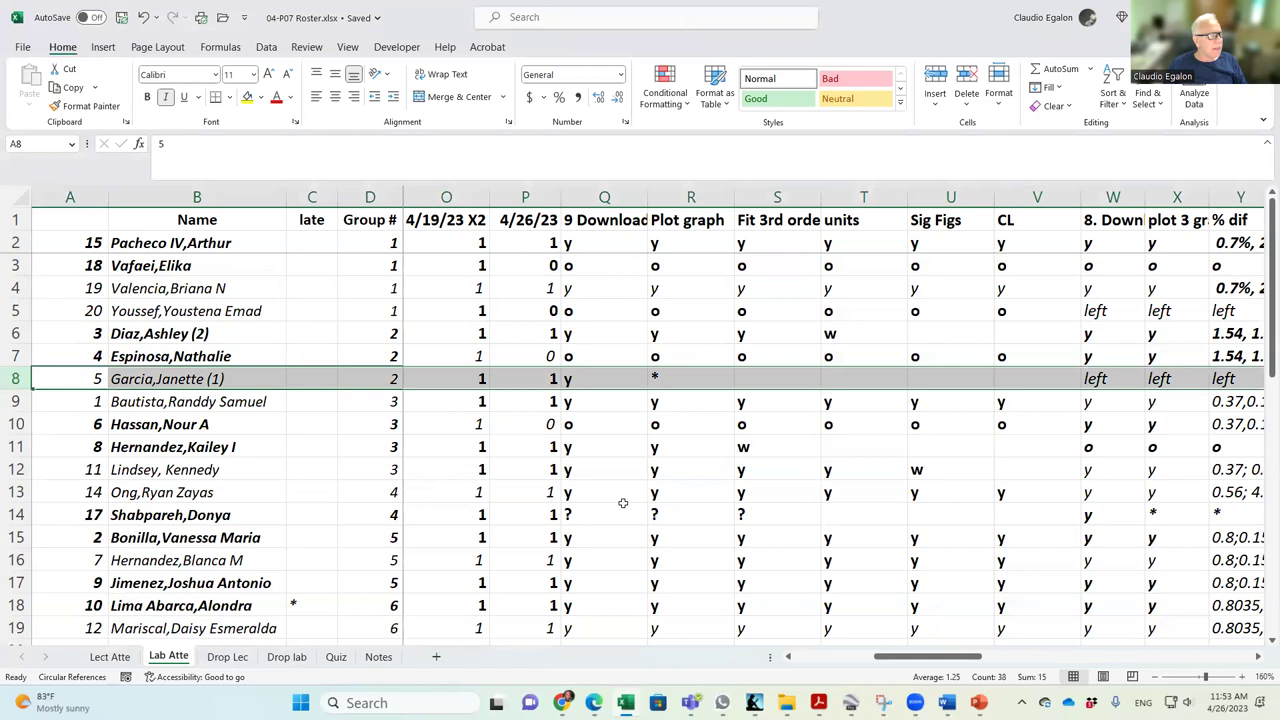